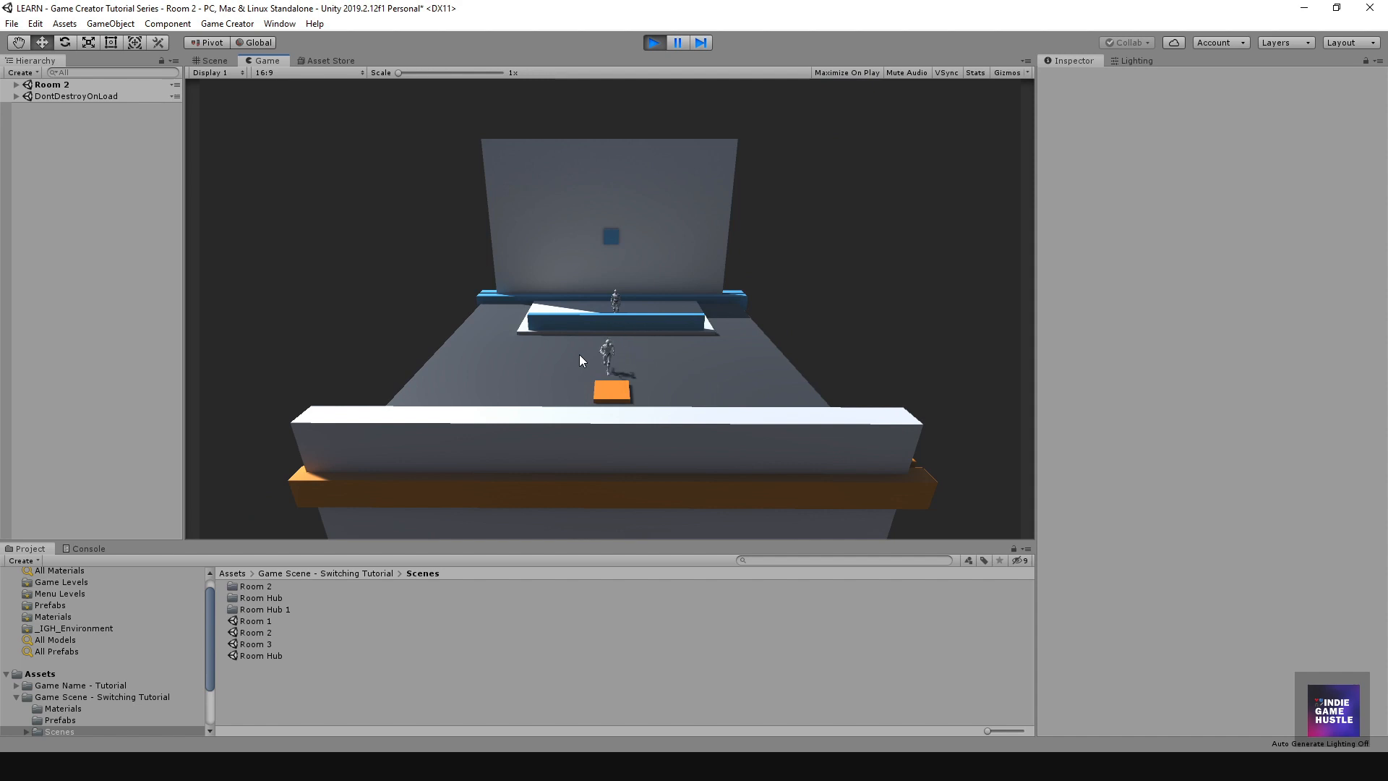
Step: Playtest the room switching by walking the character between Room 2, Room 3 and Room Hub, and end play mode
key(w)
key(d)
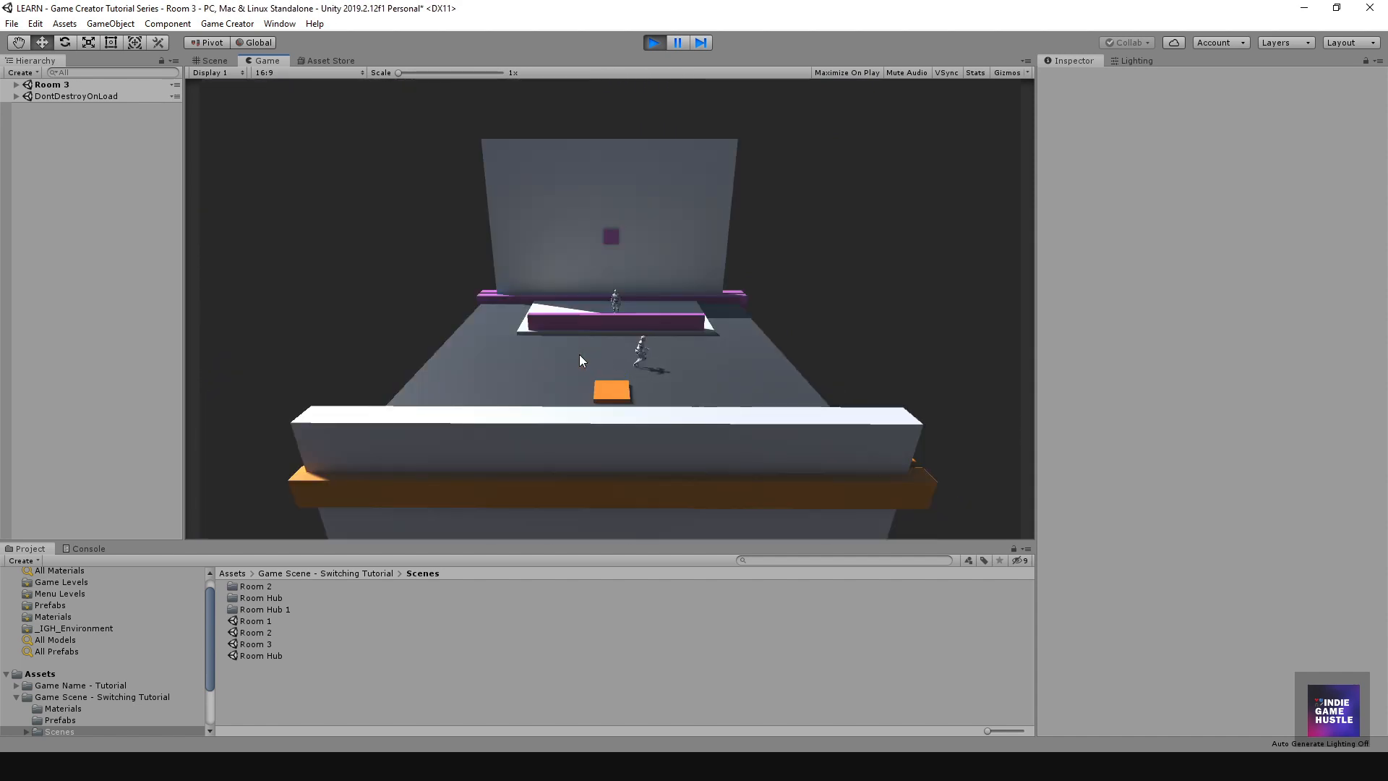
key(s)
key(a)
key(w)
key(s)
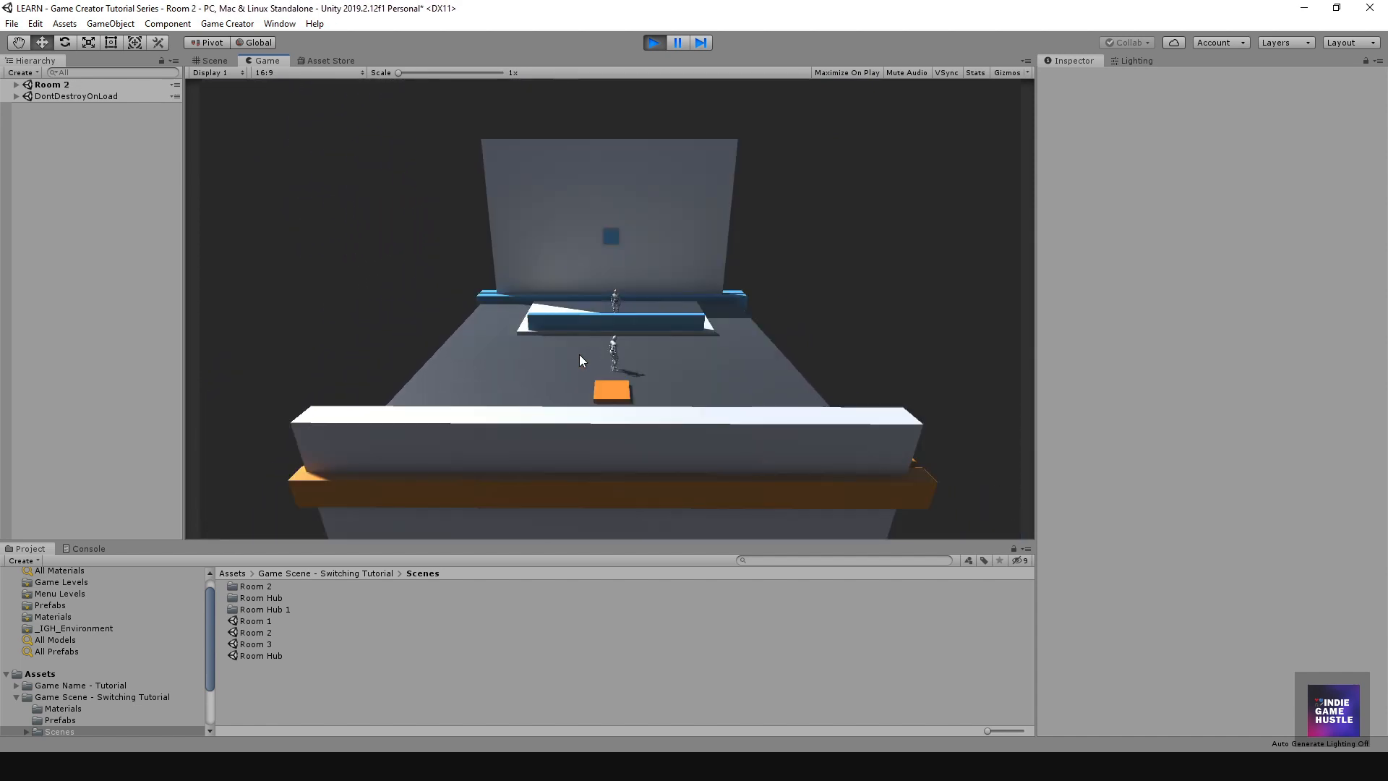
key(w)
key(s)
key(a)
key(w)
key(s)
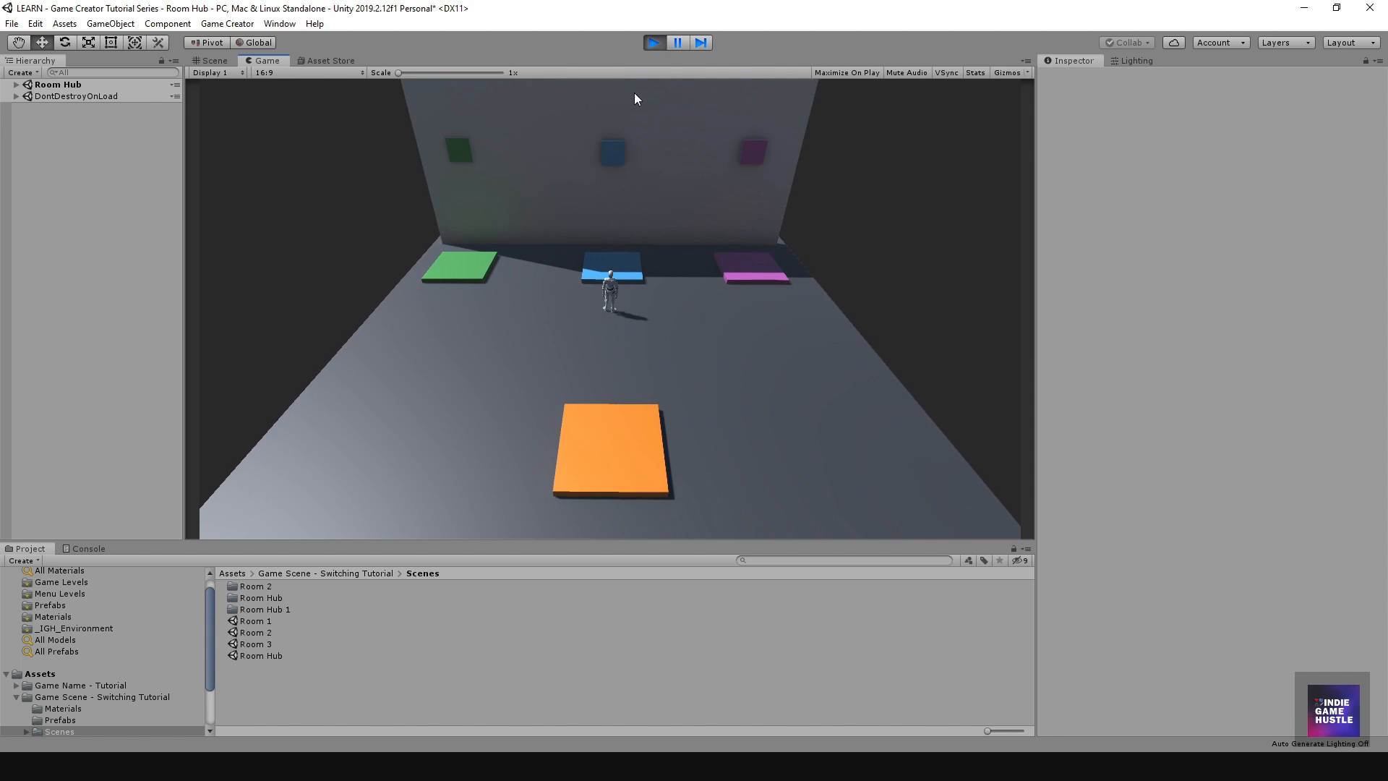
click(652, 42)
scroll(608, 365, down, 1)
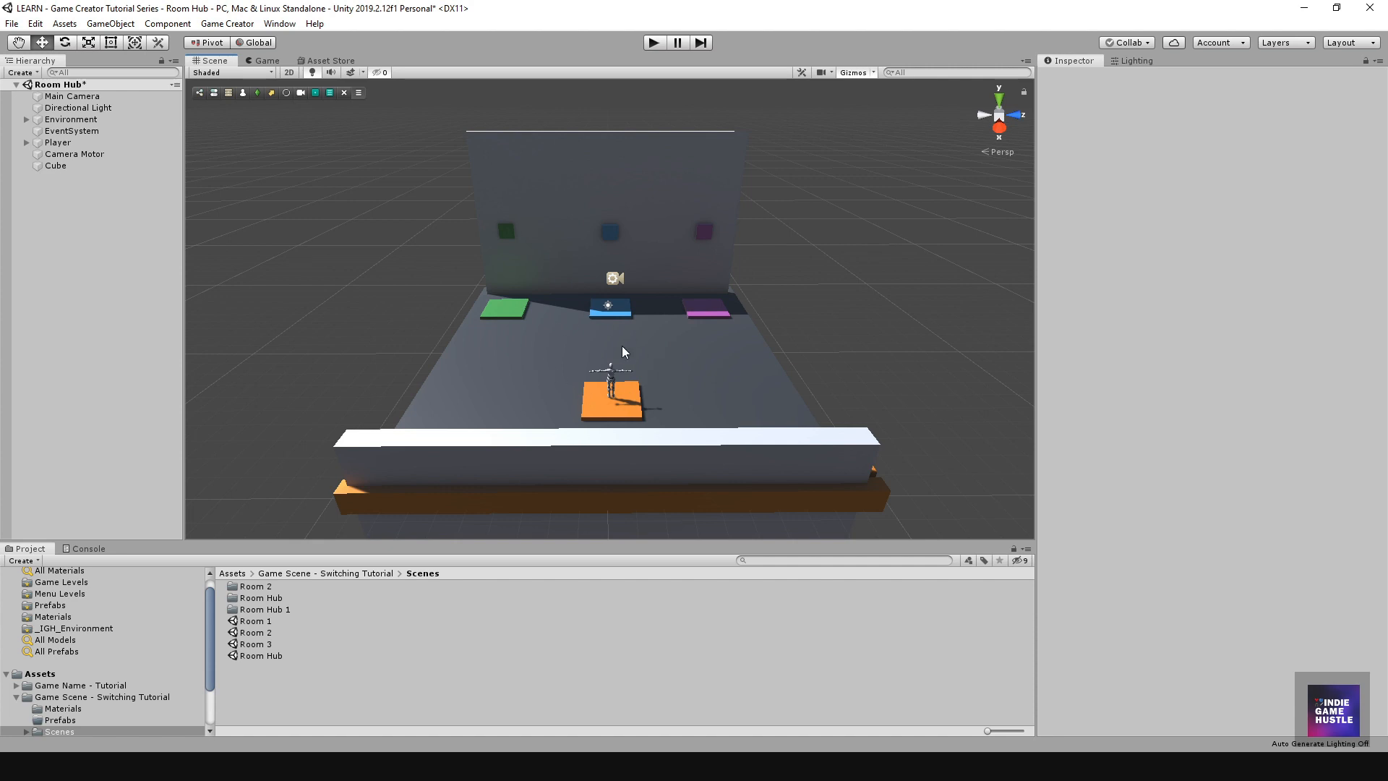
Step: Playtest Room Hub by walking the character over the green, blue and purple pads and back to the orange pad
click(654, 43)
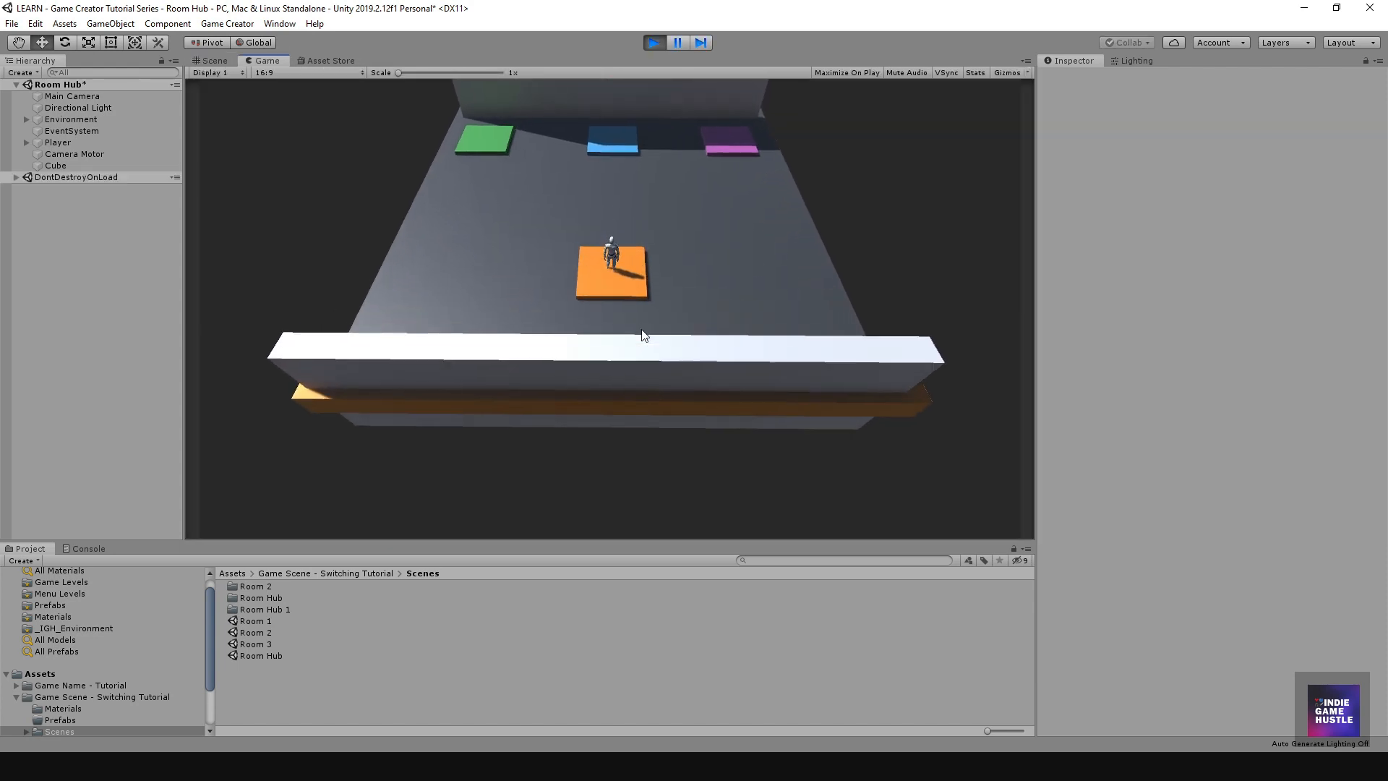
key(w)
key(d)
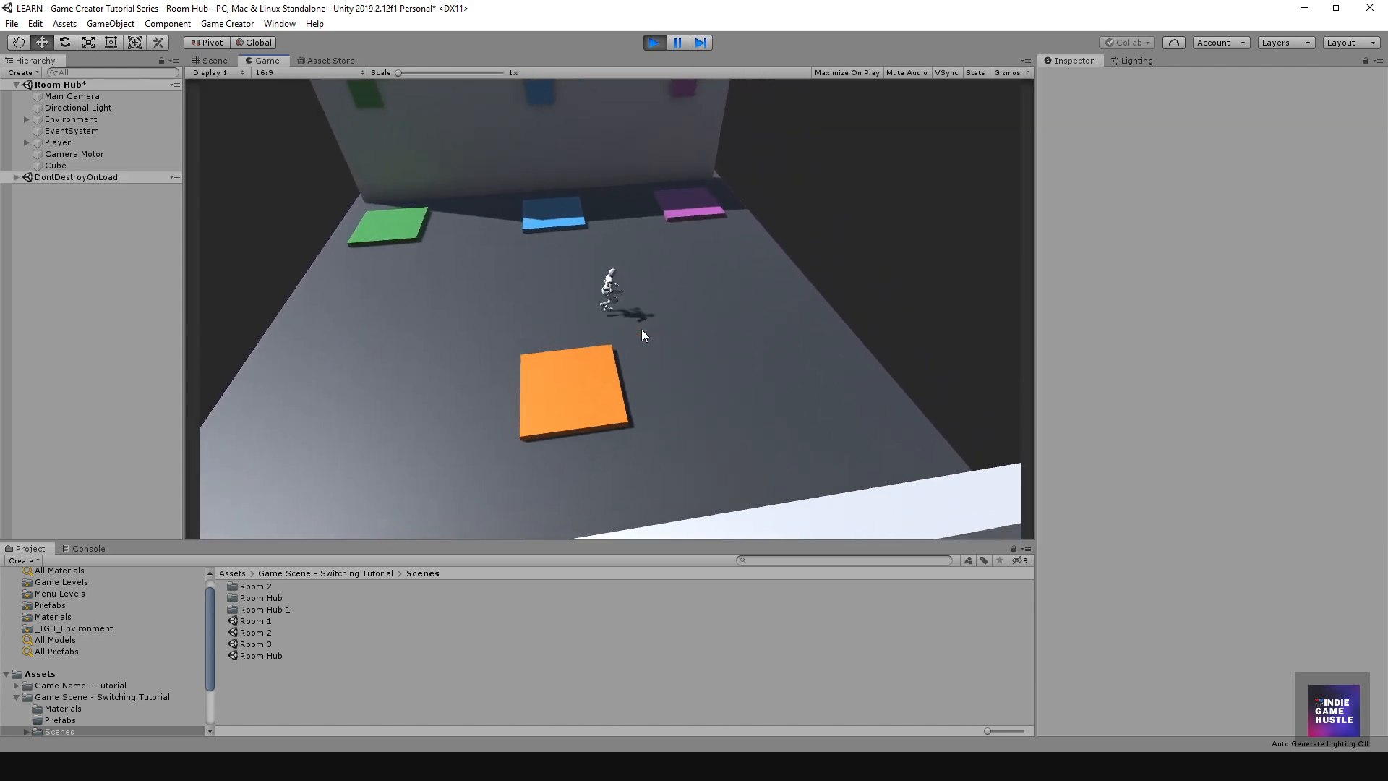
key(a)
key(space)
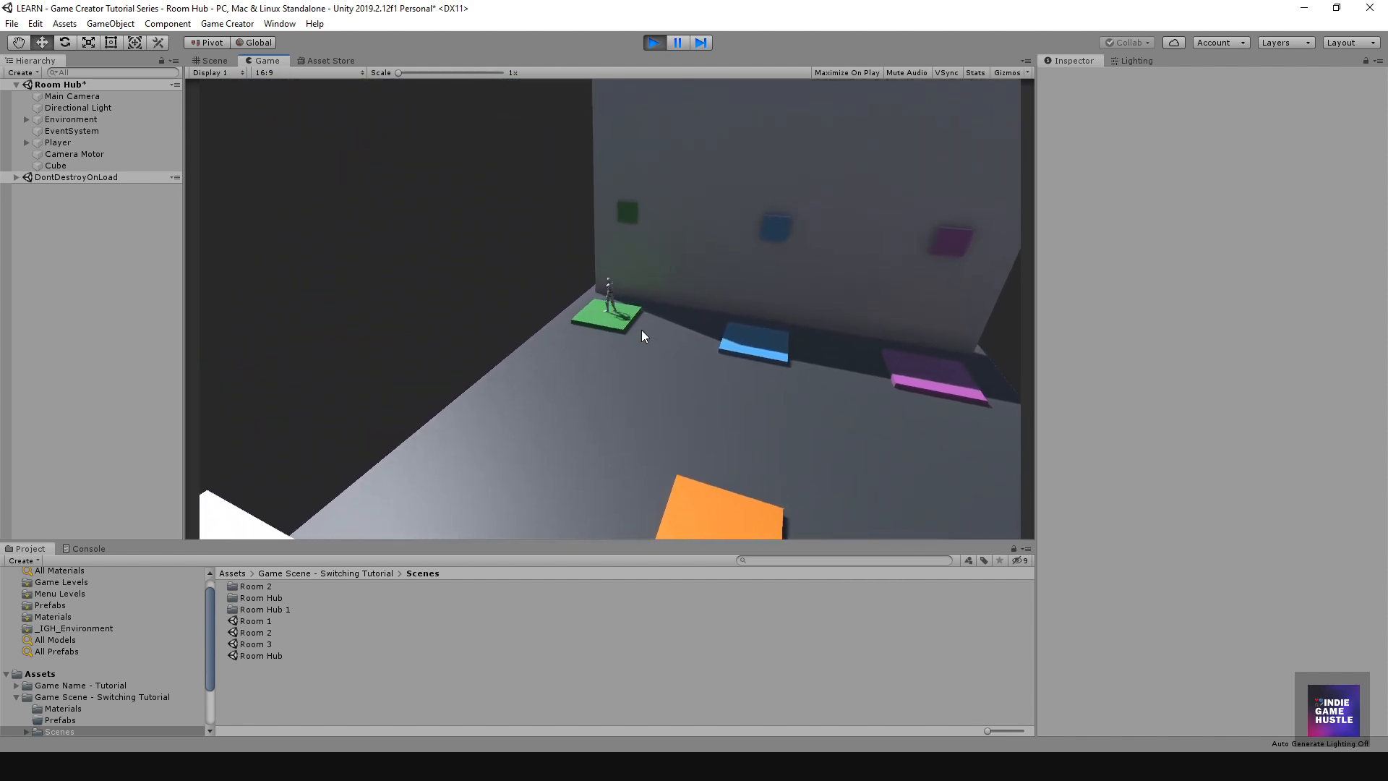
key(d)
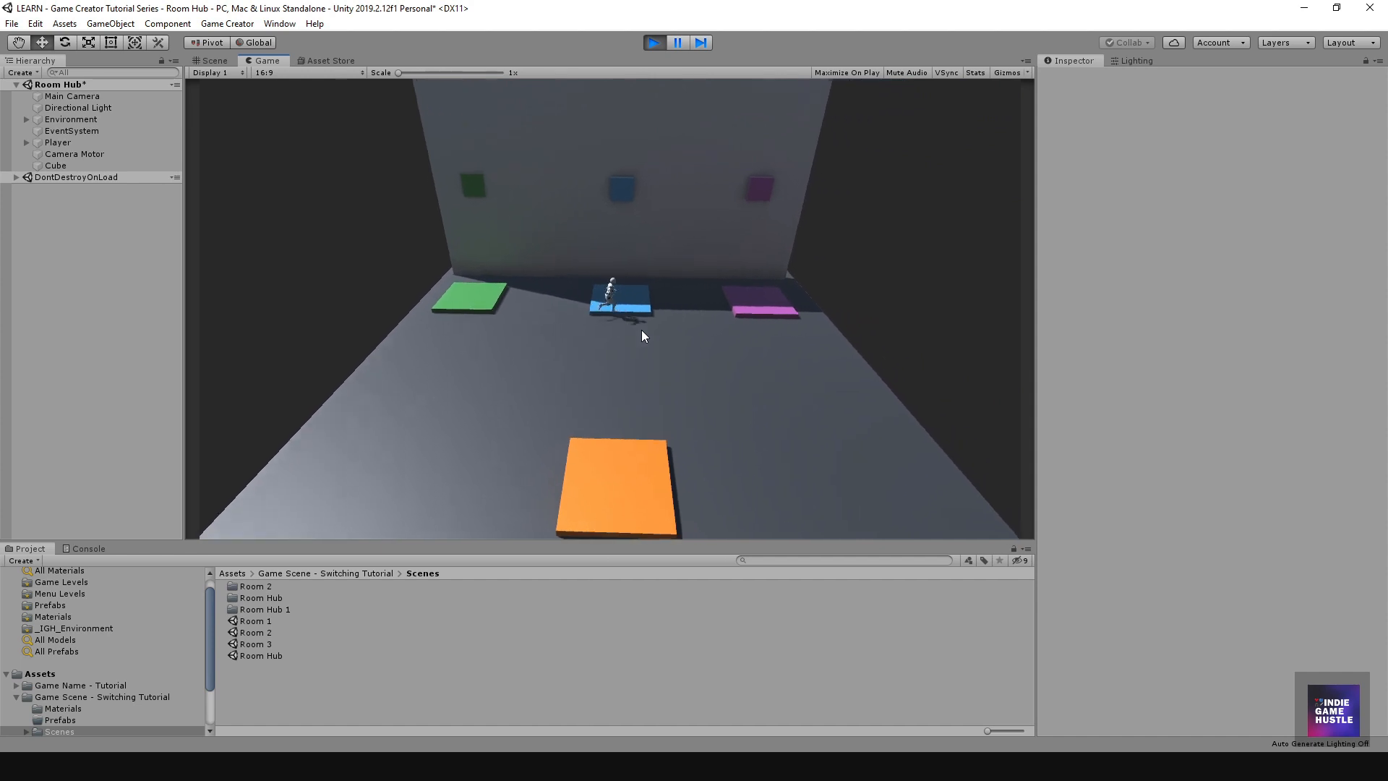
key(d)
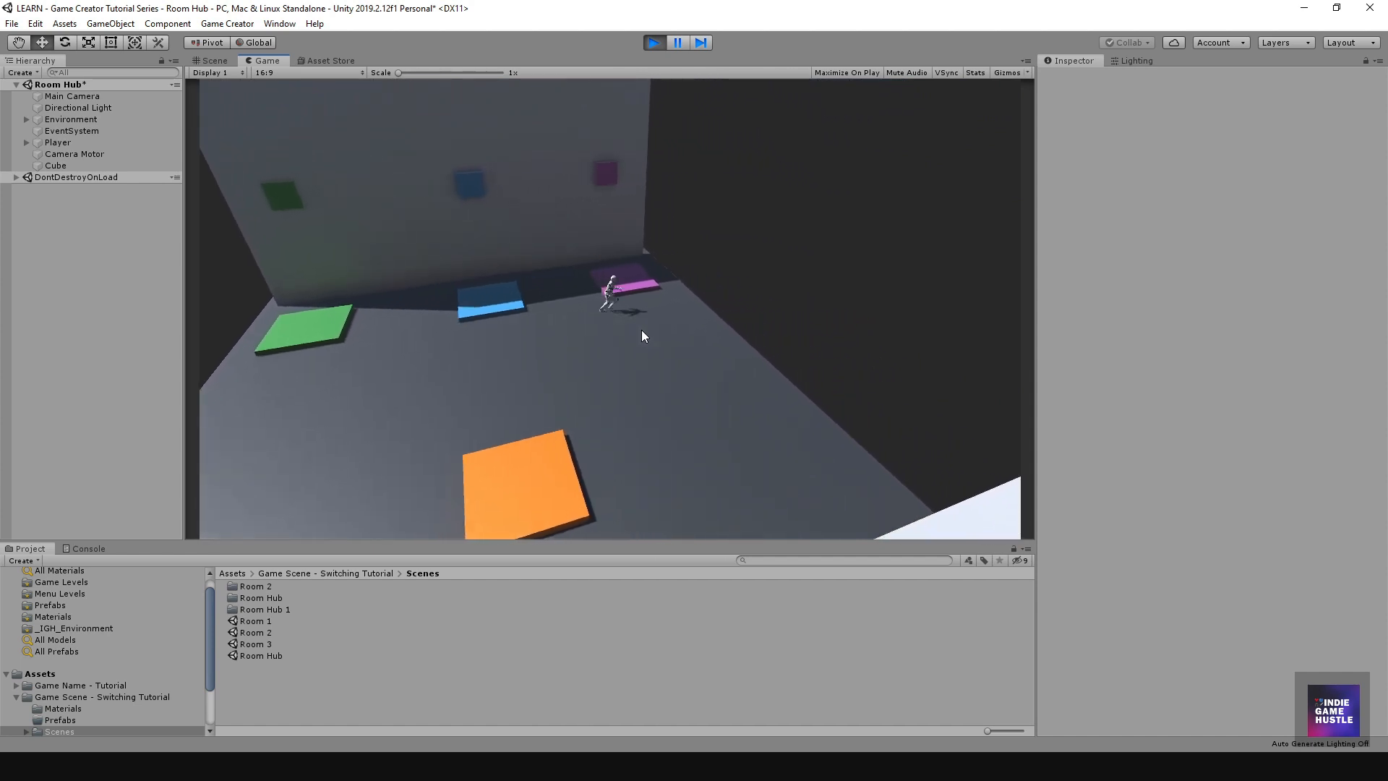
key(a)
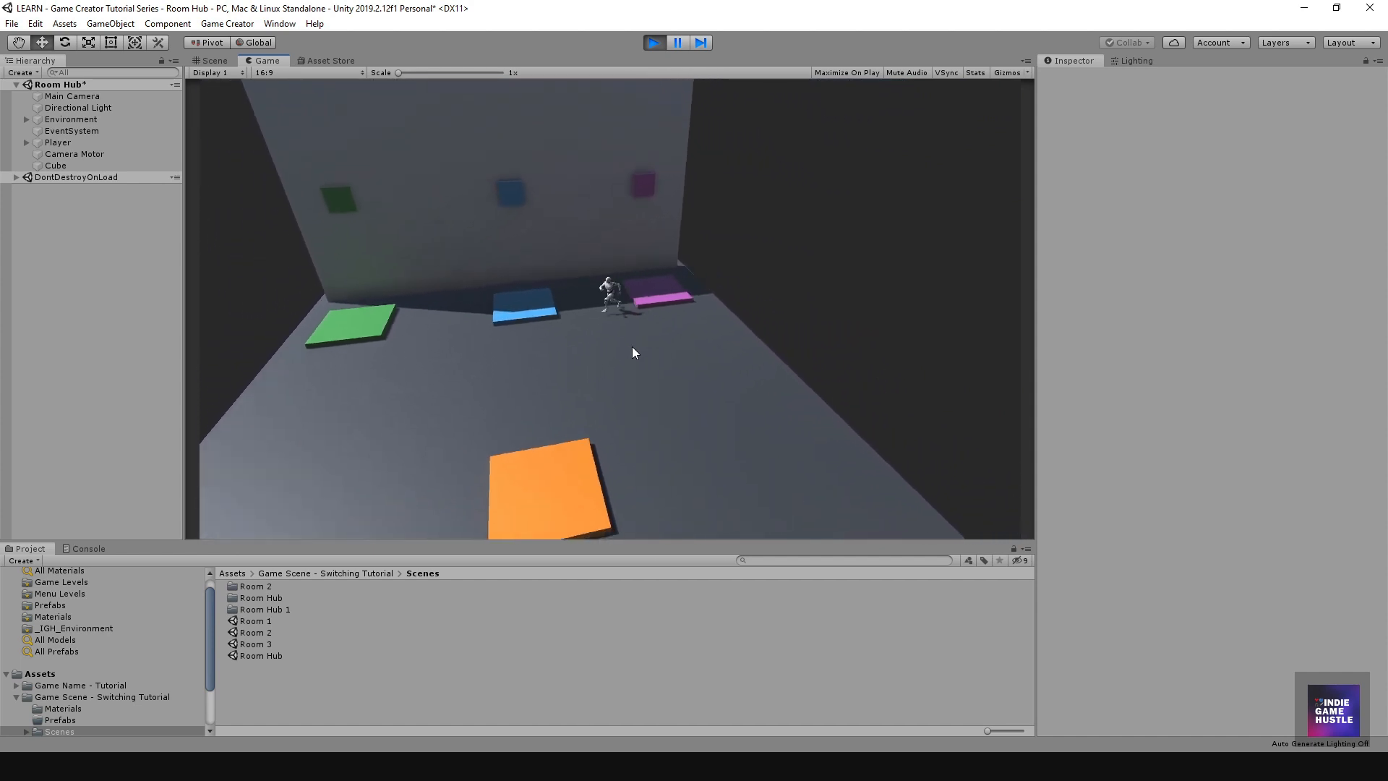
key(s)
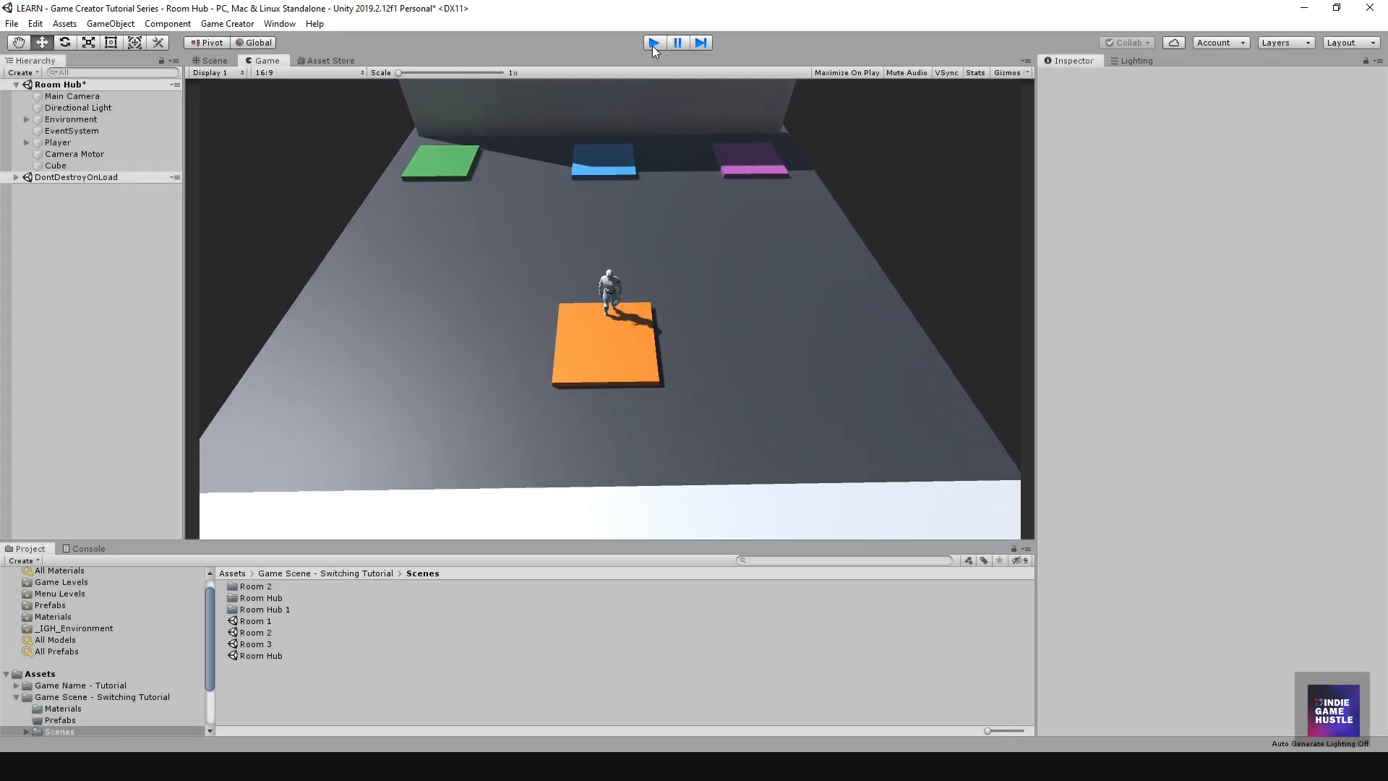
click(653, 43)
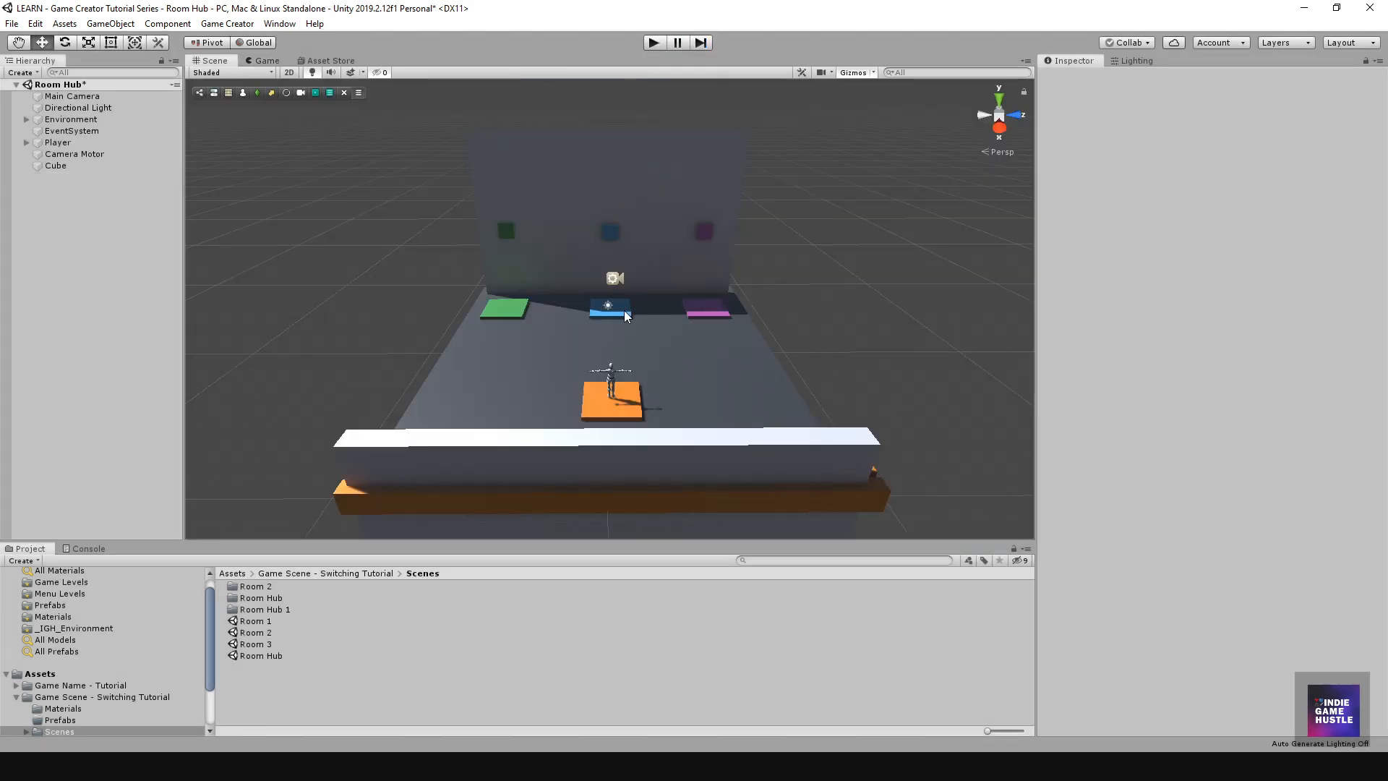
Step: Create a Game Creator Trigger object in the Room Hub scene and select it
right_click(76, 216)
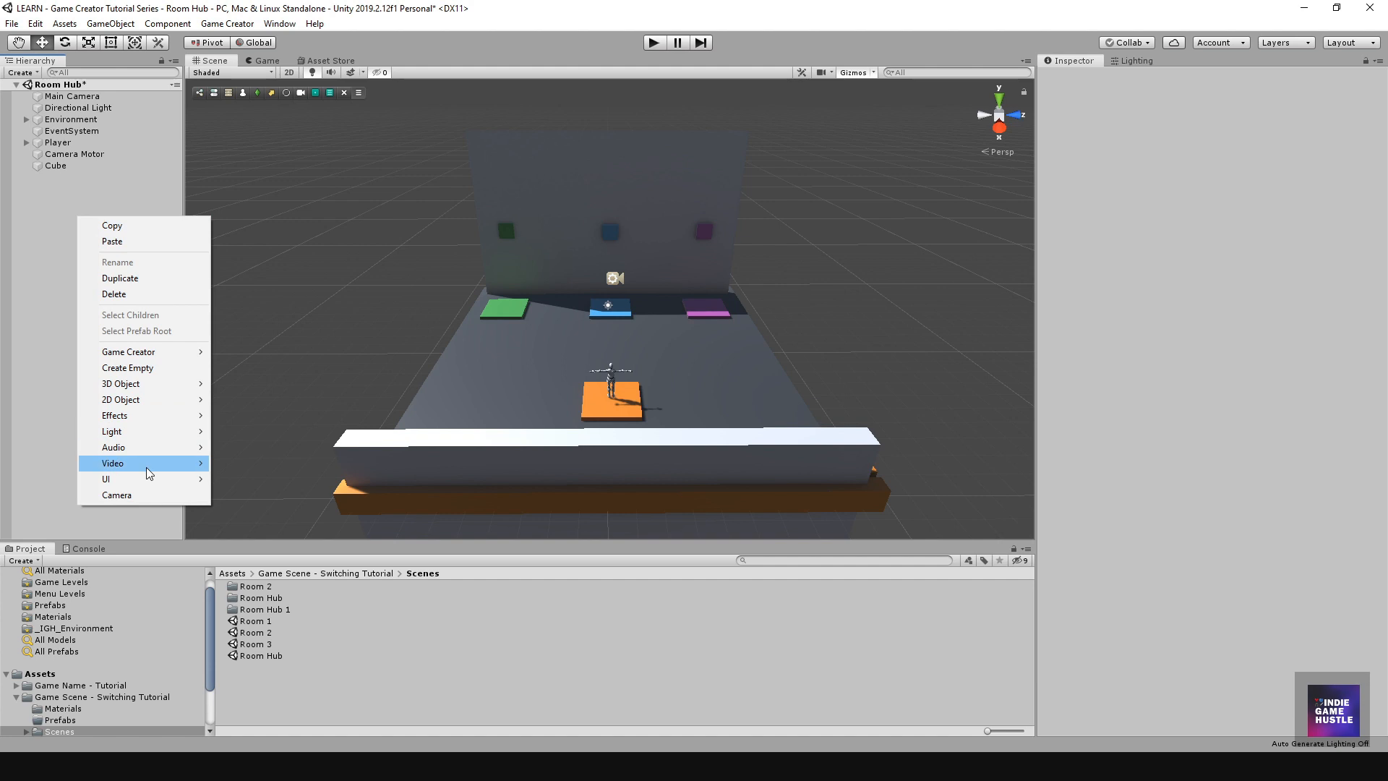
mouse_move(163, 351)
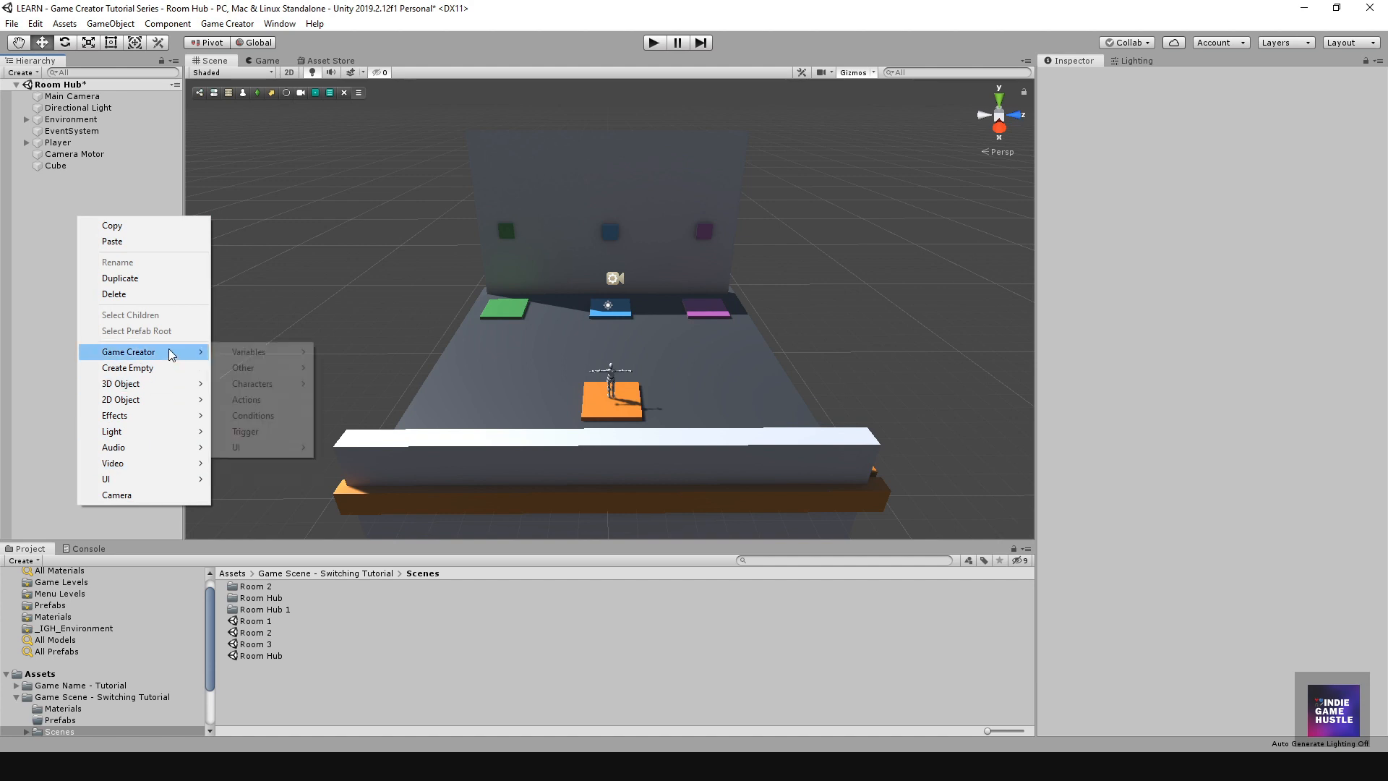
click(248, 432)
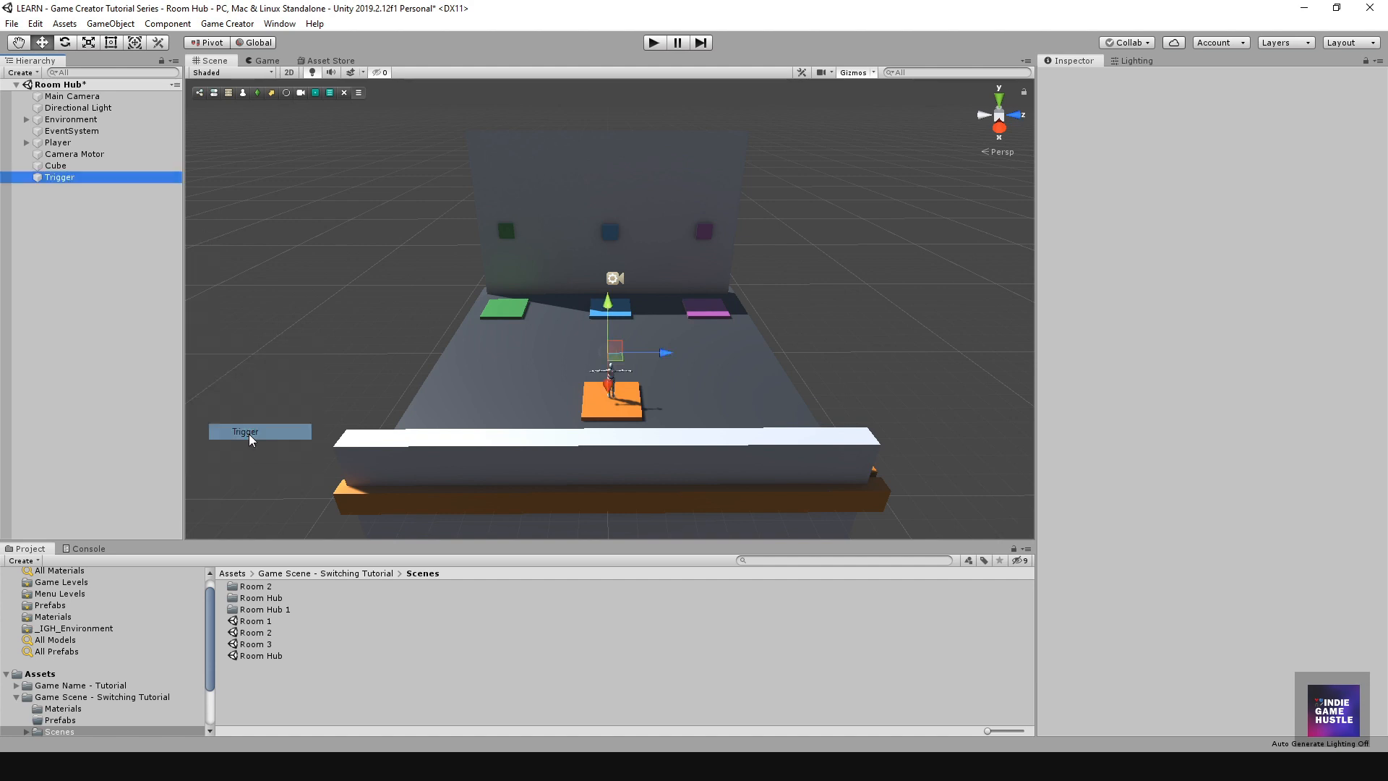
click(61, 230)
click(68, 177)
Step: Change the Trigger's event to On Player Enter
alt+drag(604, 361, 587, 272)
mouse_move(530, 363)
alt+mouse_down()
mouse_move(748, 318)
mouse_move(522, 366)
alt+mouse_up()
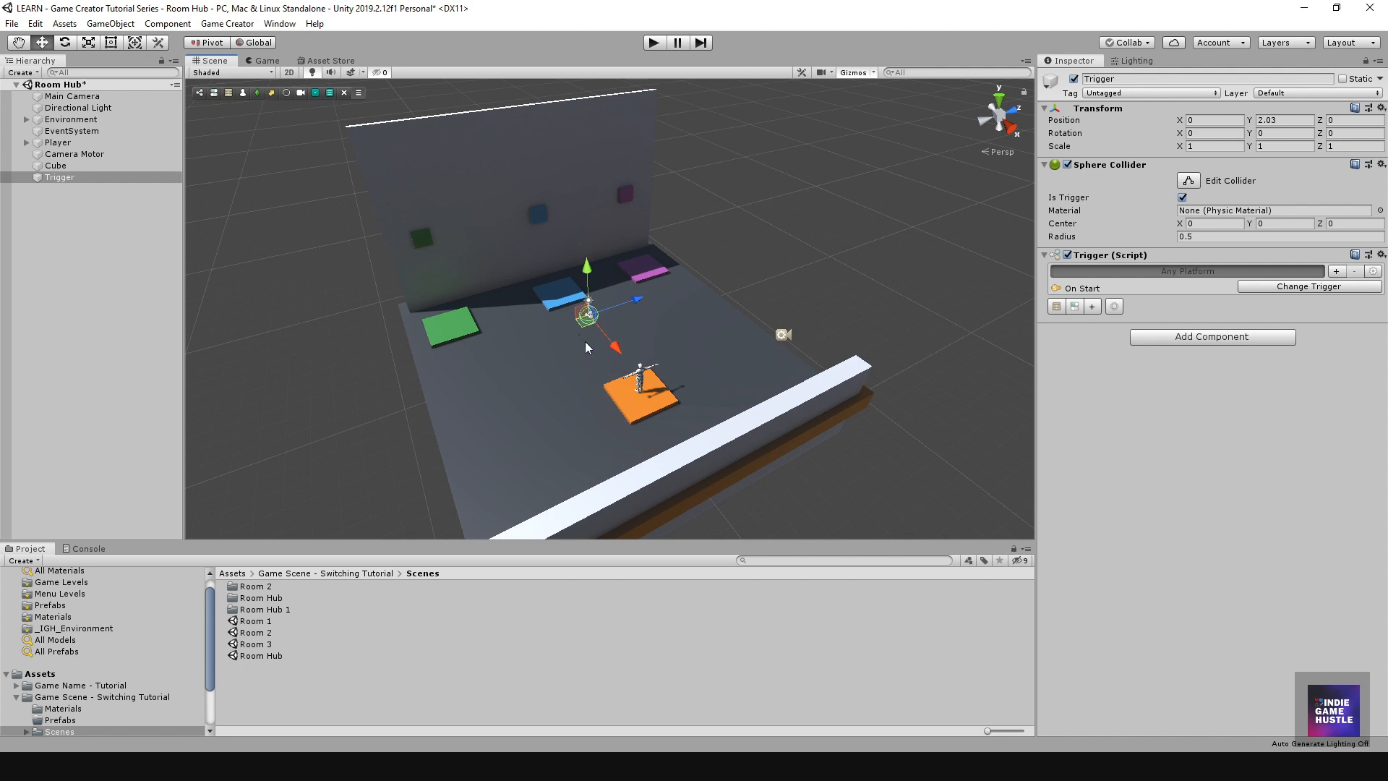
scroll(592, 343, up, 2)
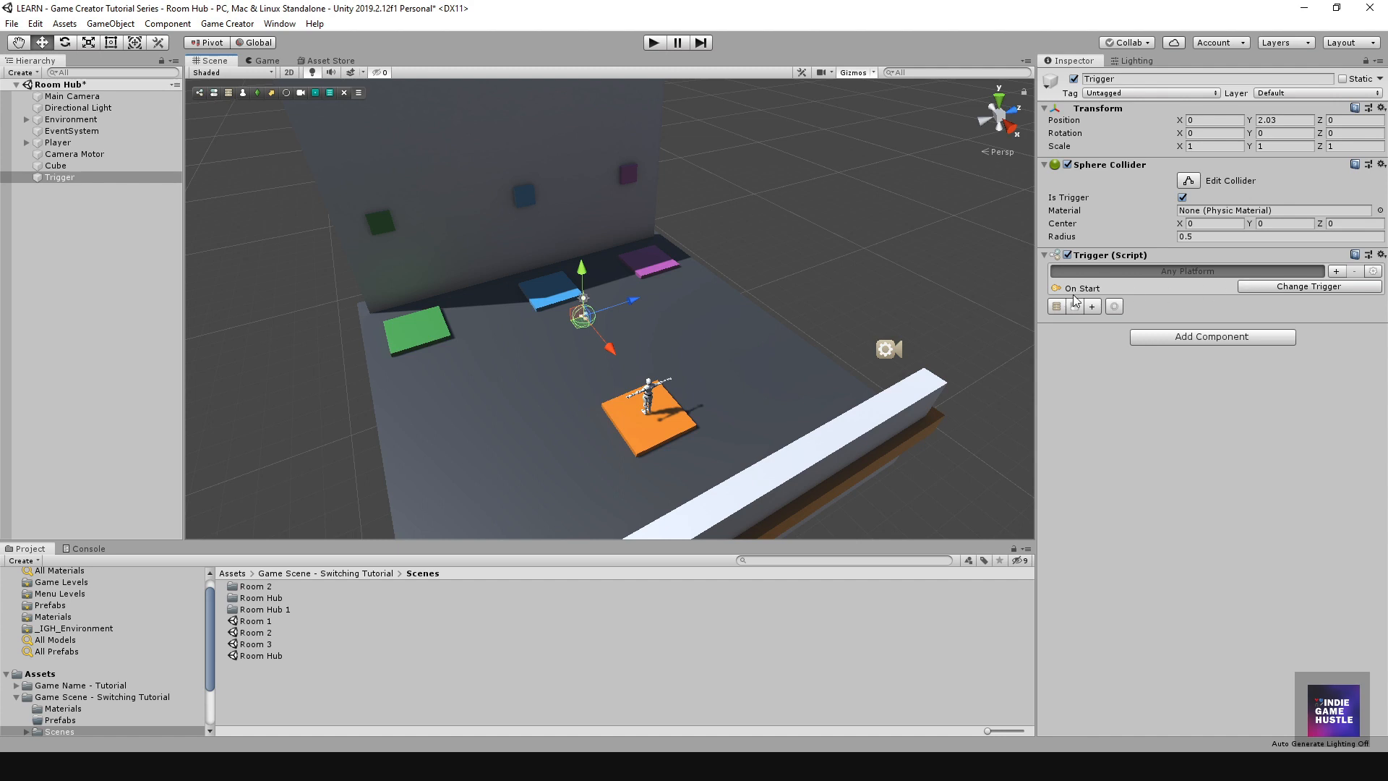
click(1295, 289)
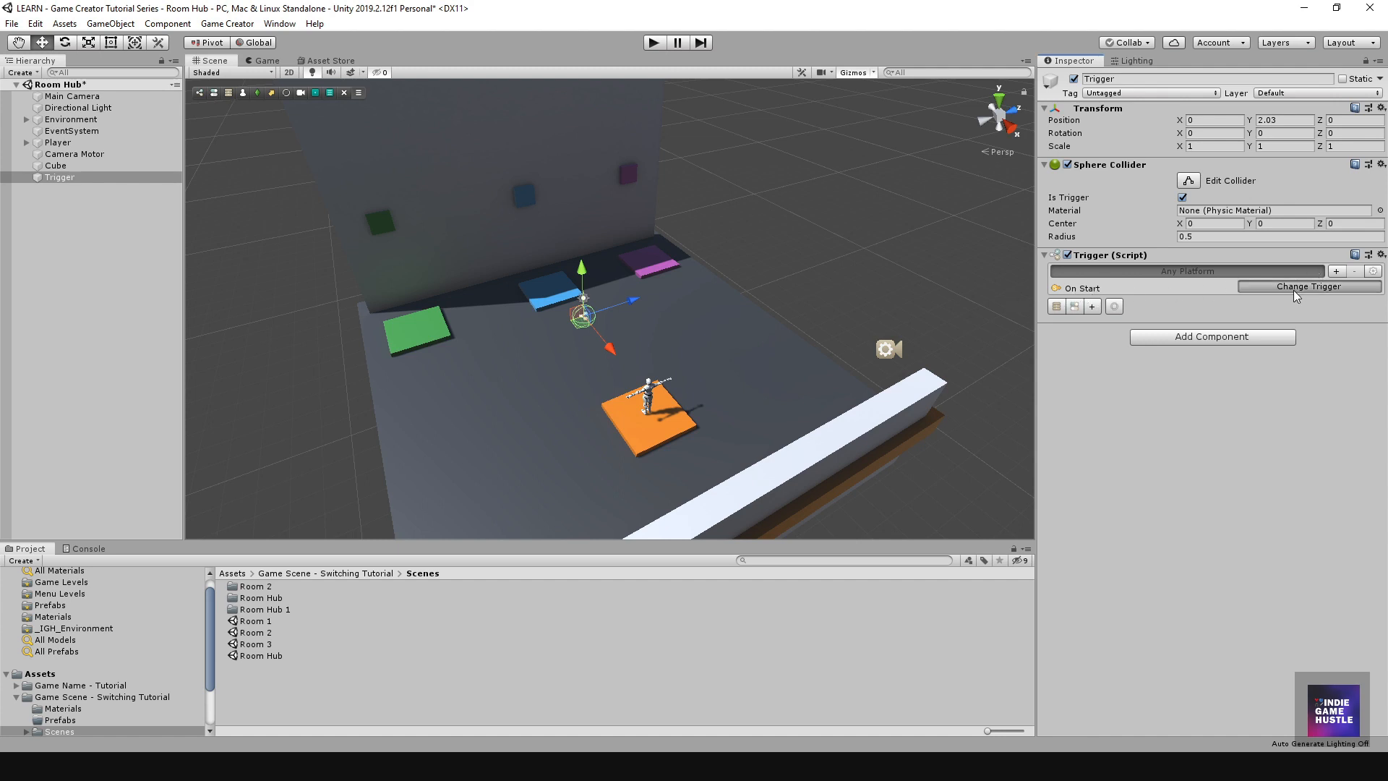
click(1281, 353)
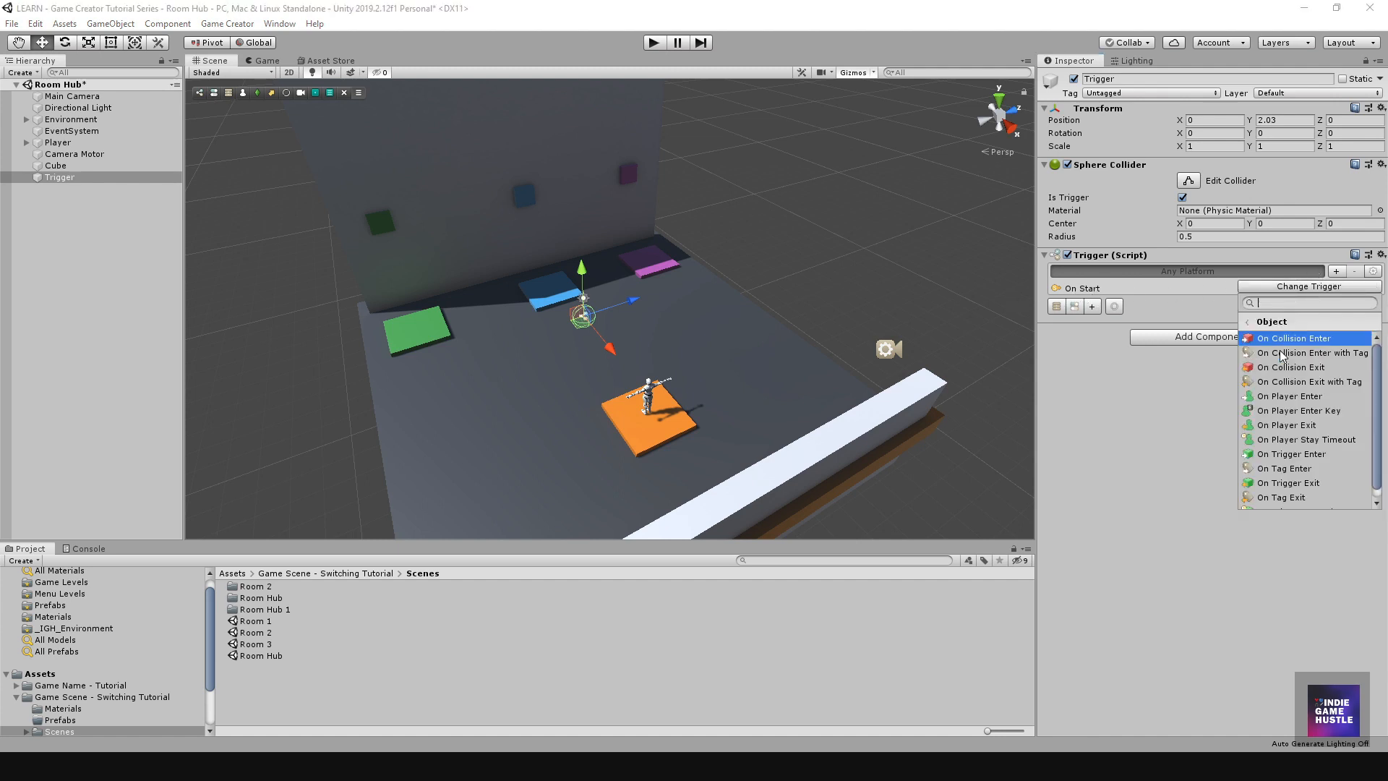
click(1272, 397)
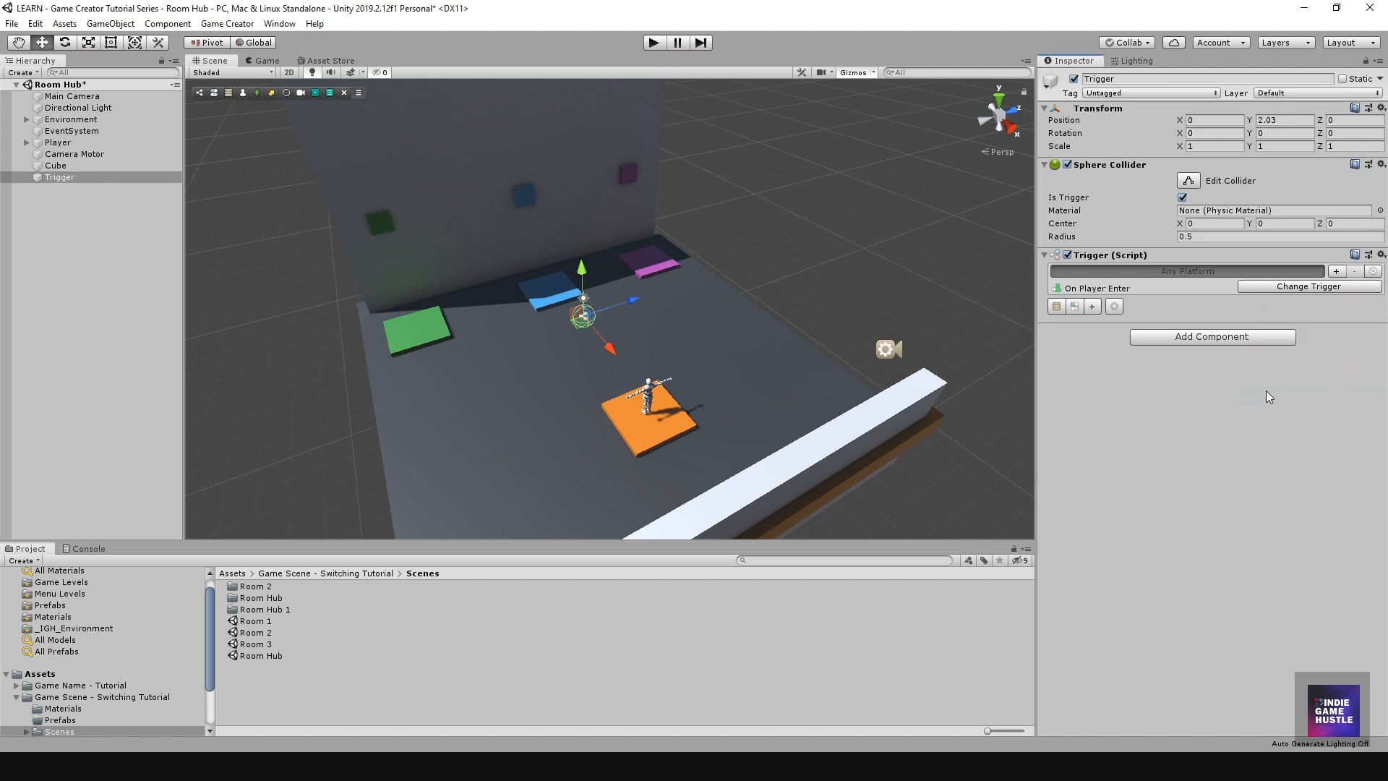
Step: Add a Box Collider component to the Trigger and enable its Is Trigger option
click(1195, 340)
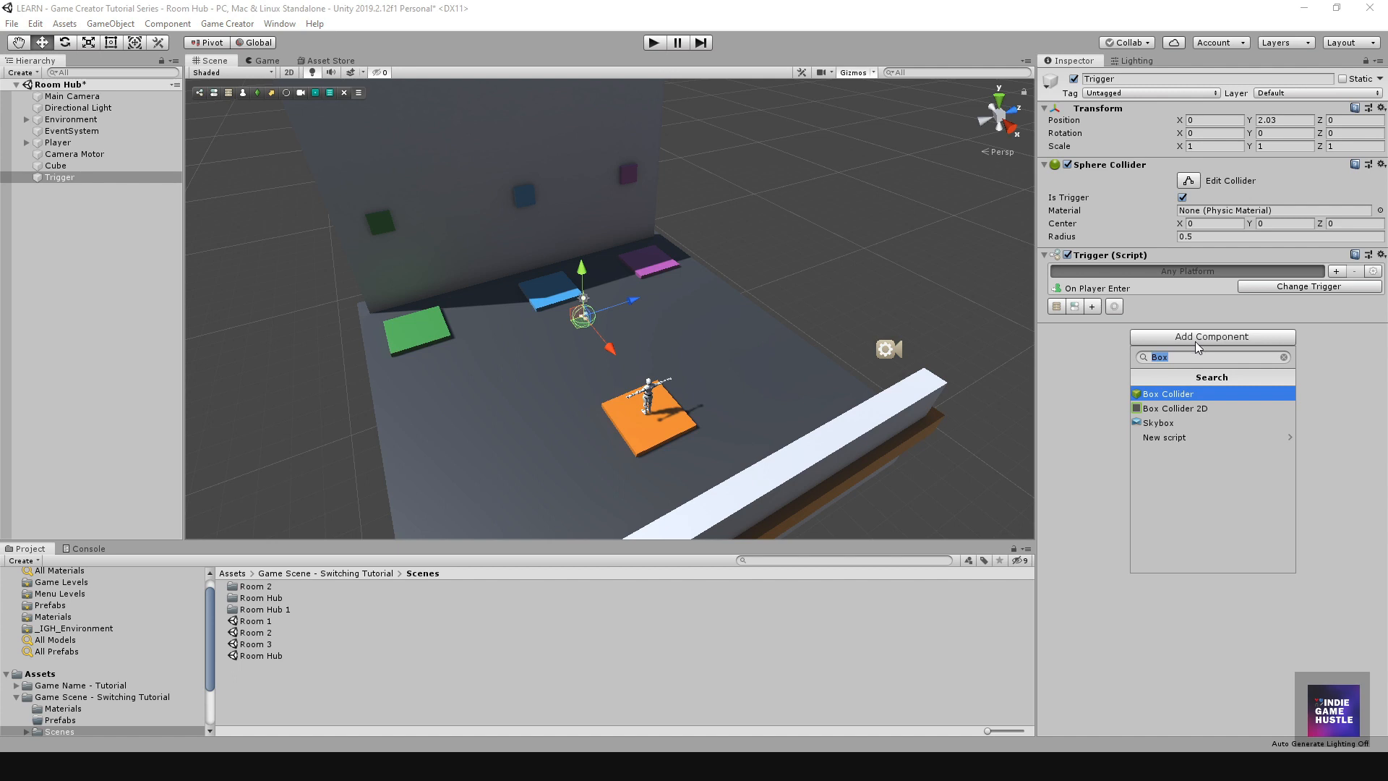
click(1175, 394)
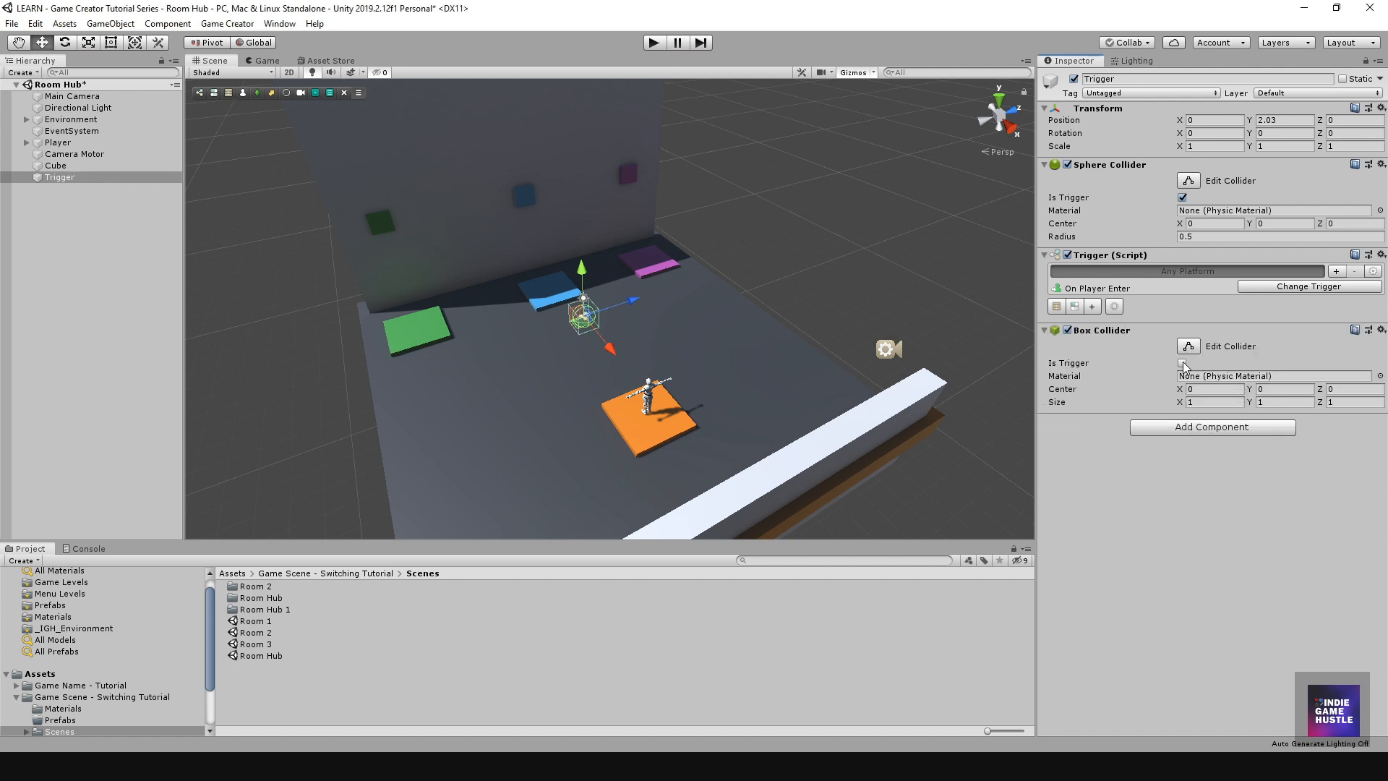
click(1182, 364)
Step: Set the Box Collider's size to 3 on X, Y and Z
click(1226, 406)
text(3)
key(Tab)
text(3)
key(Tab)
text(3)
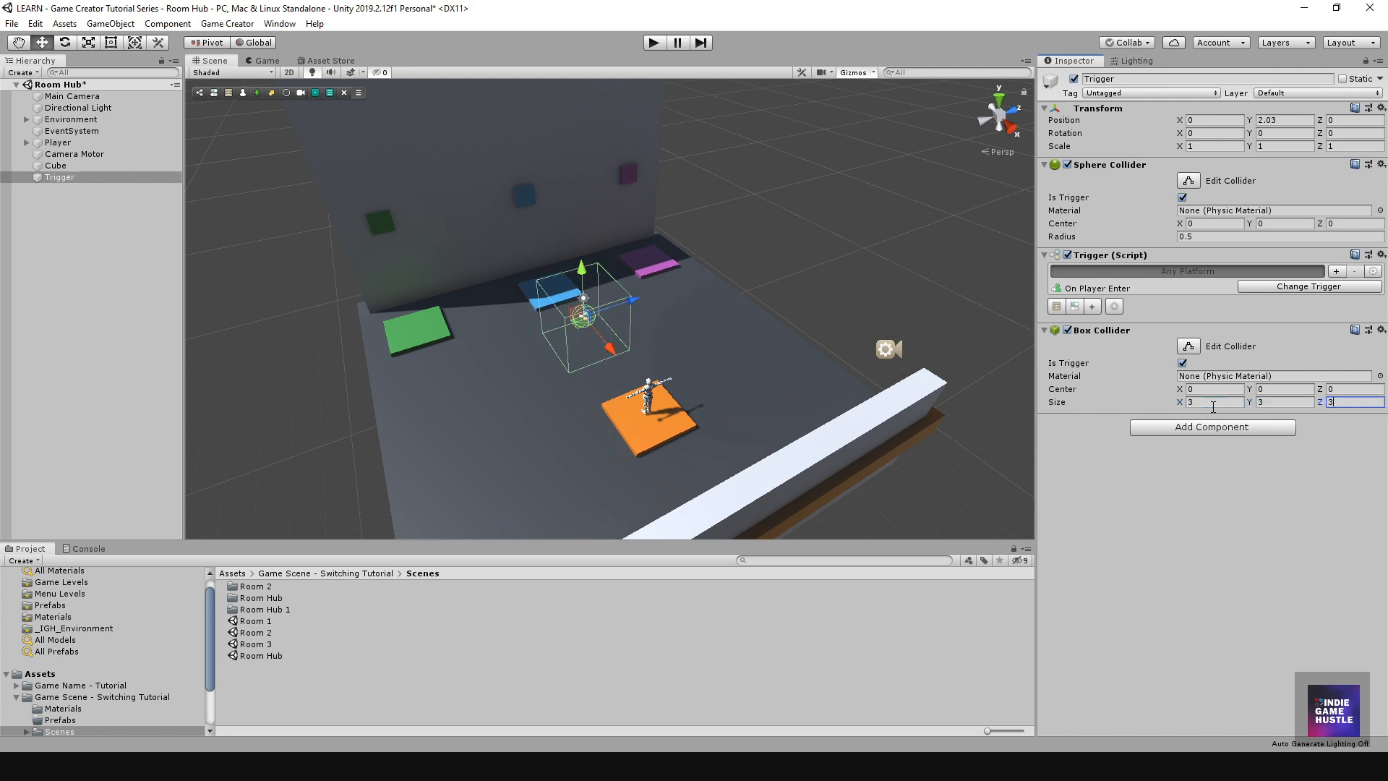
Step: Move the Trigger over the green pad, to about X -4.42, Y 2.03, Z -6.7, so that its box surrounds the pad
alt+drag(543, 376, 620, 391)
key(w)
drag(611, 297, 483, 353)
key(f)
drag(656, 340, 514, 245)
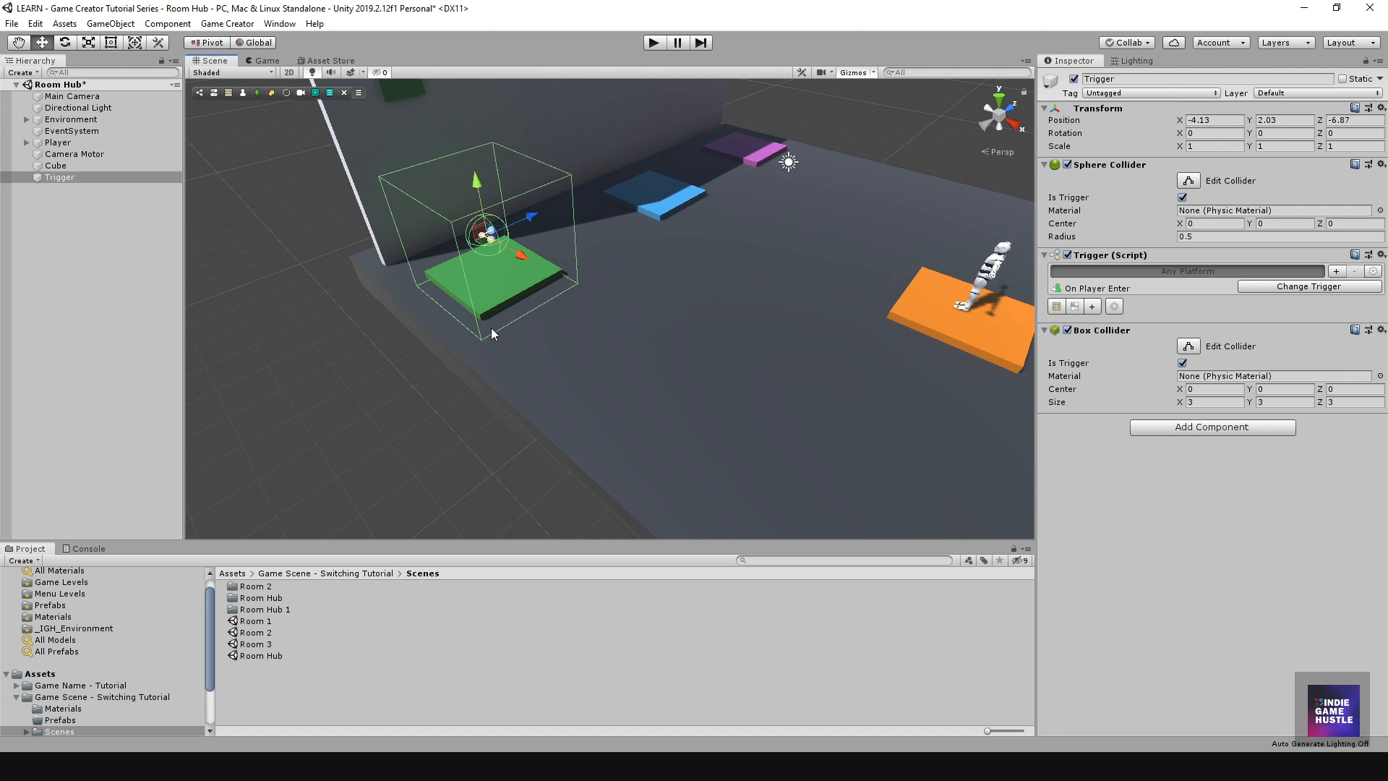
key(f)
alt+drag(497, 365, 648, 304)
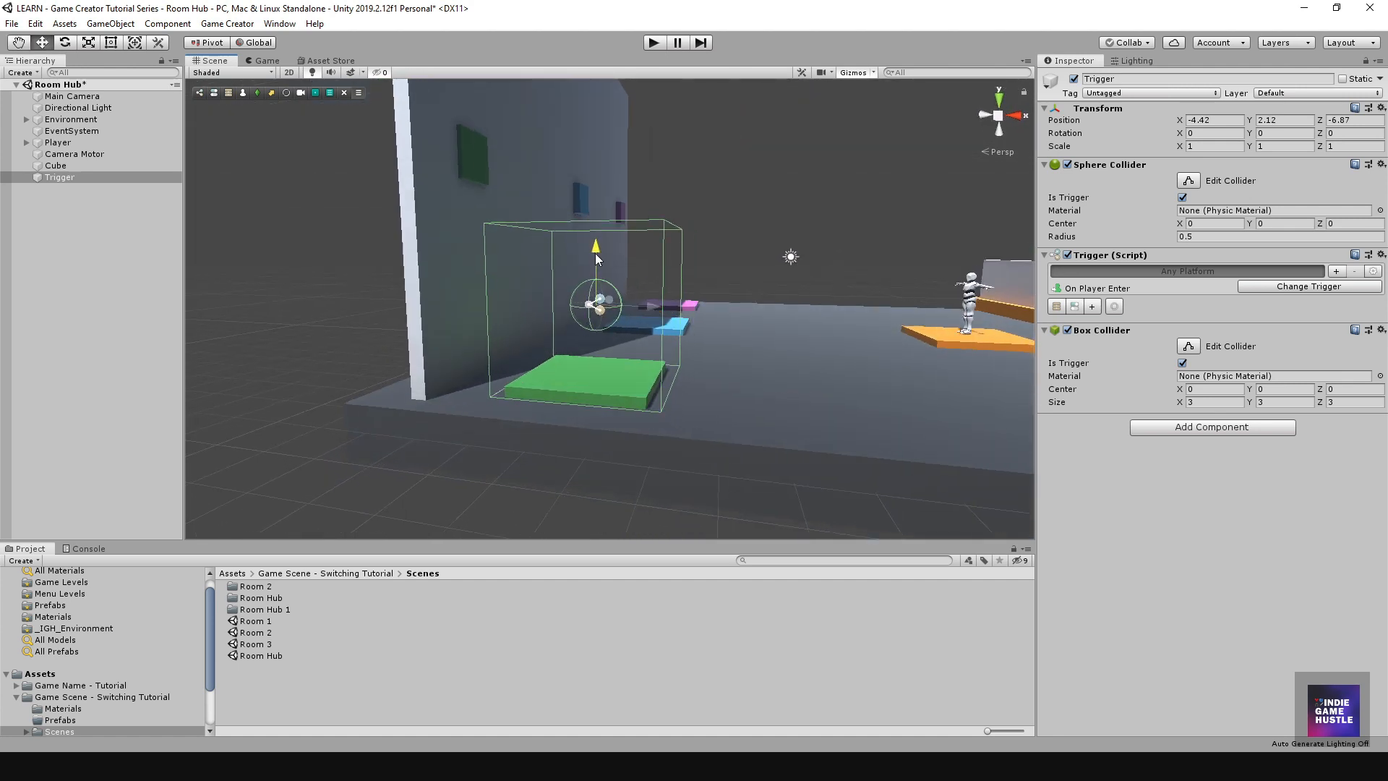
alt+drag(596, 257, 708, 347)
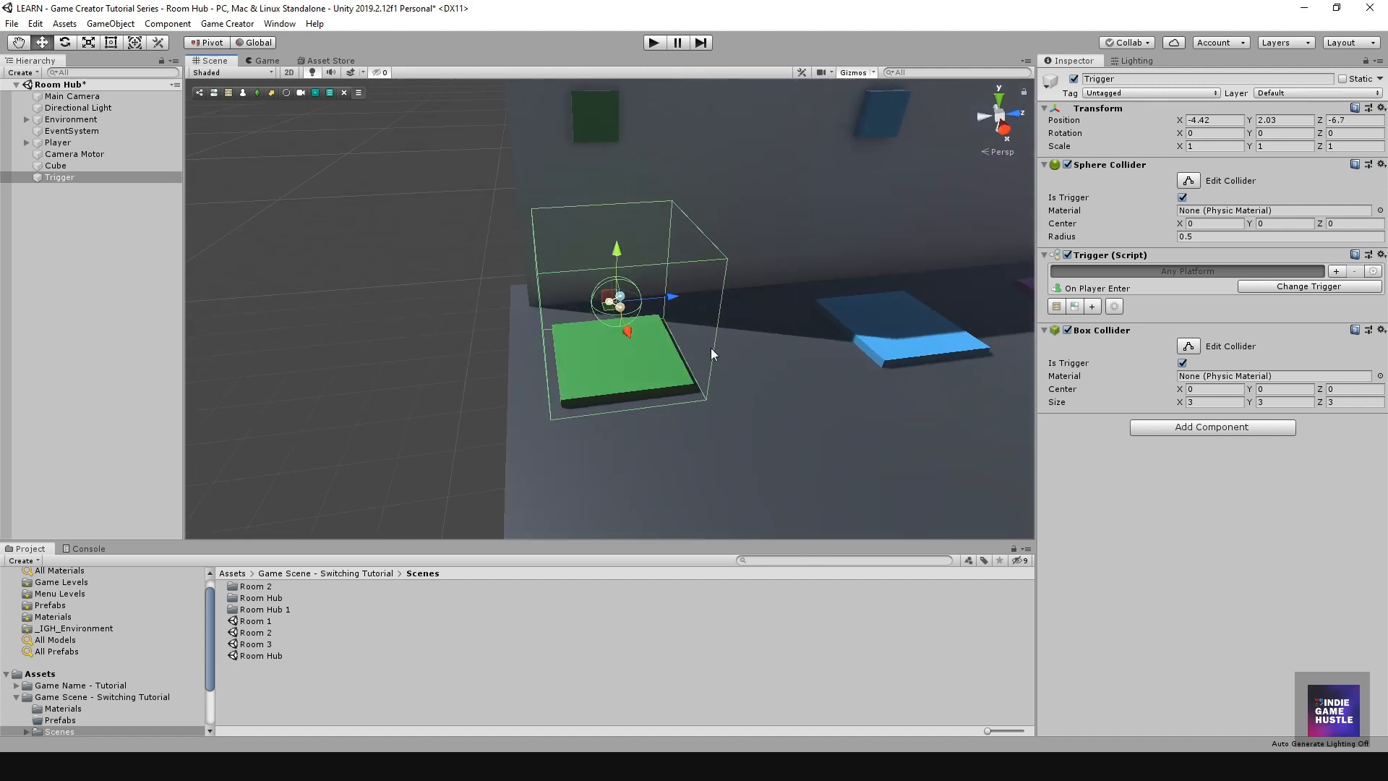
alt+drag(583, 394, 616, 210)
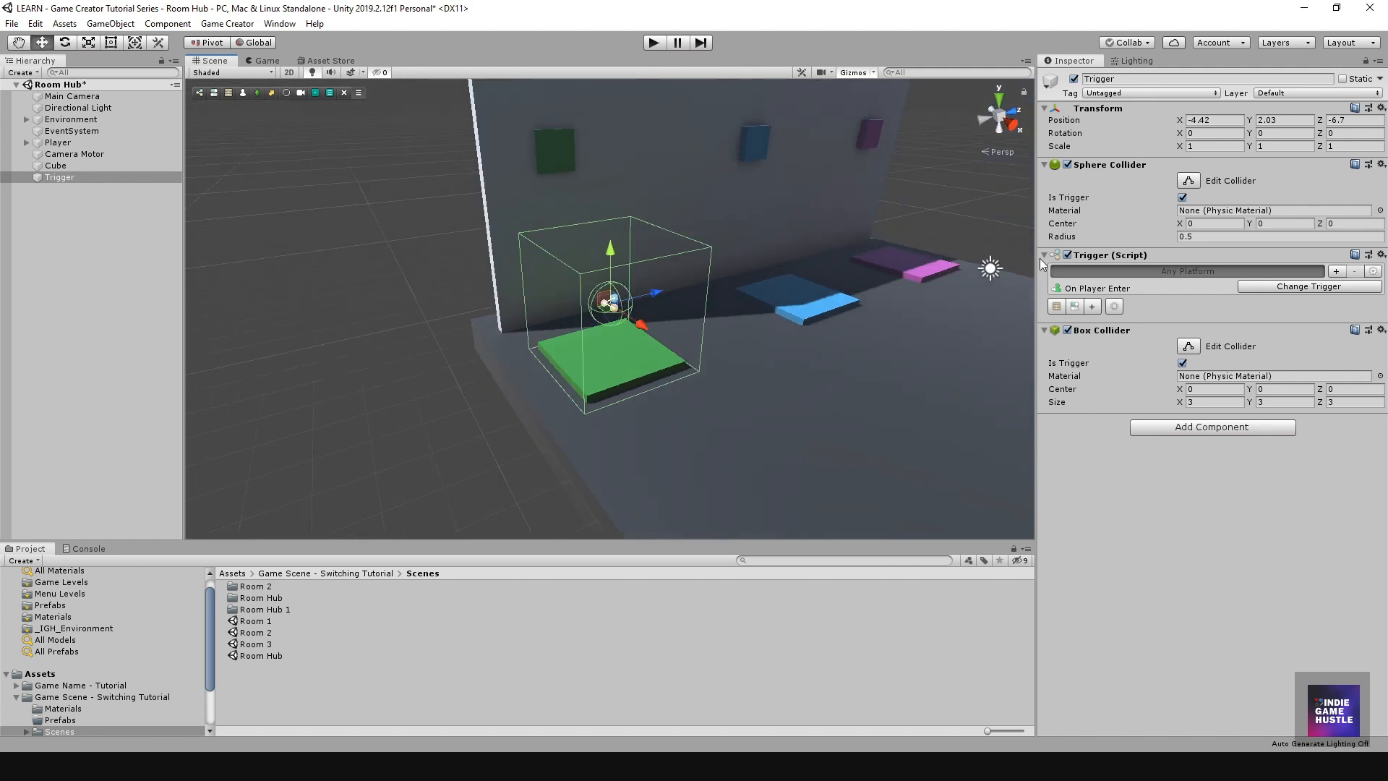
Step: Create an Actions slot on the Trigger and select its child Actions object
click(1057, 307)
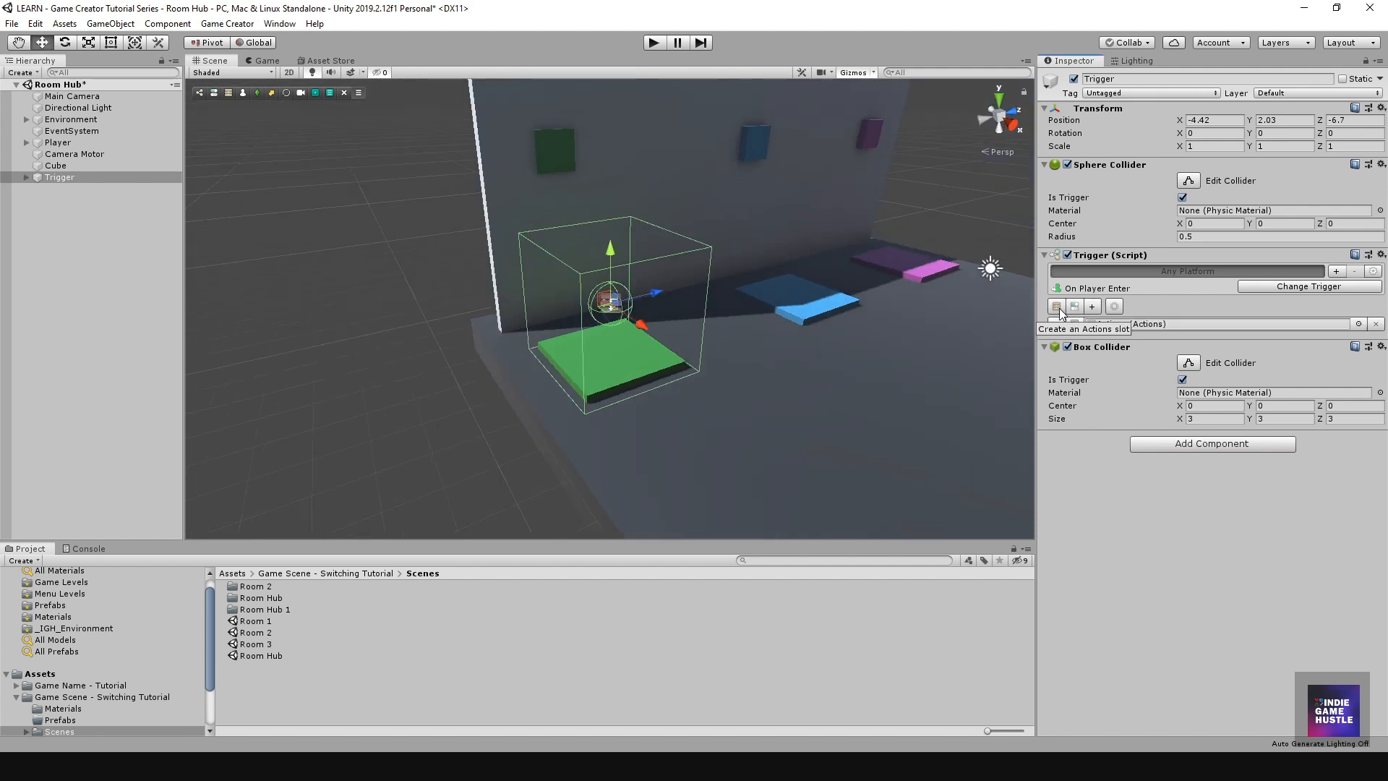
click(25, 178)
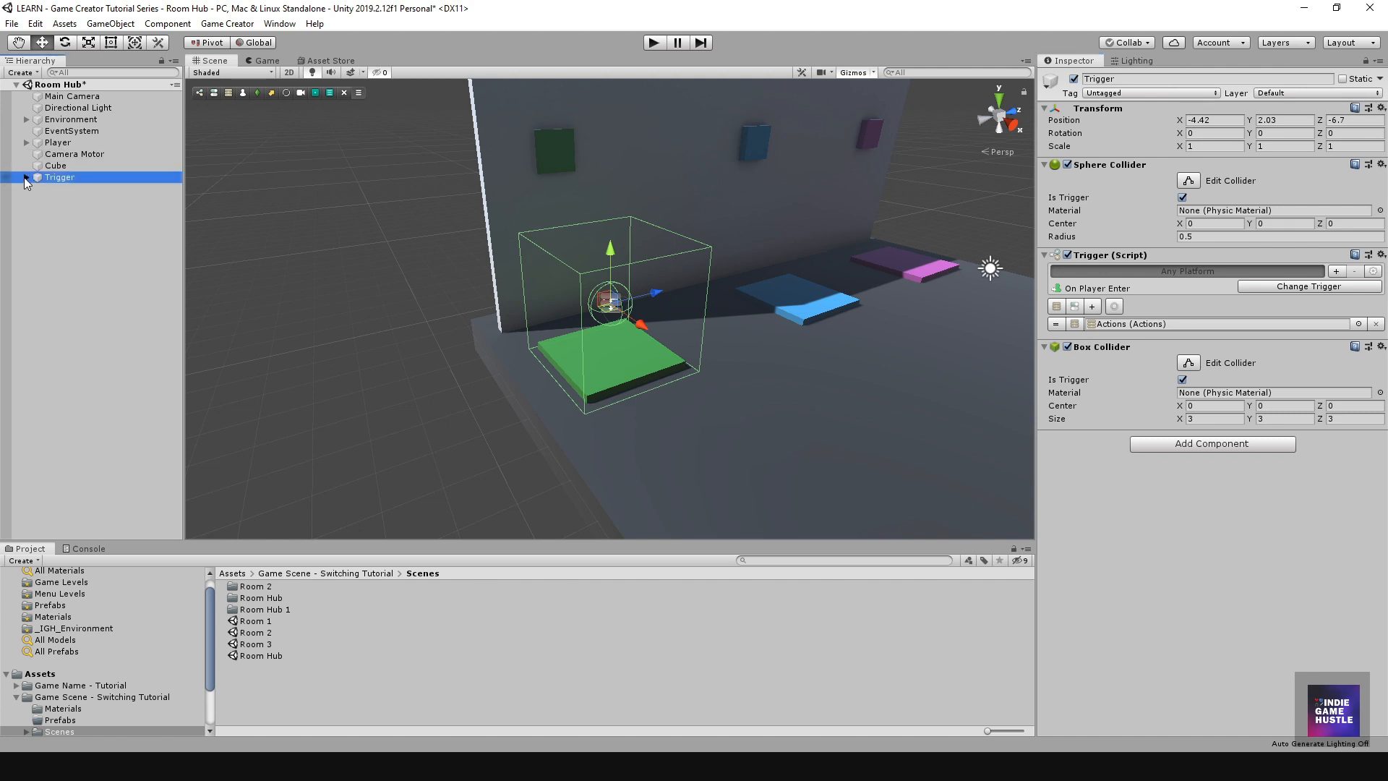
double_click(1109, 325)
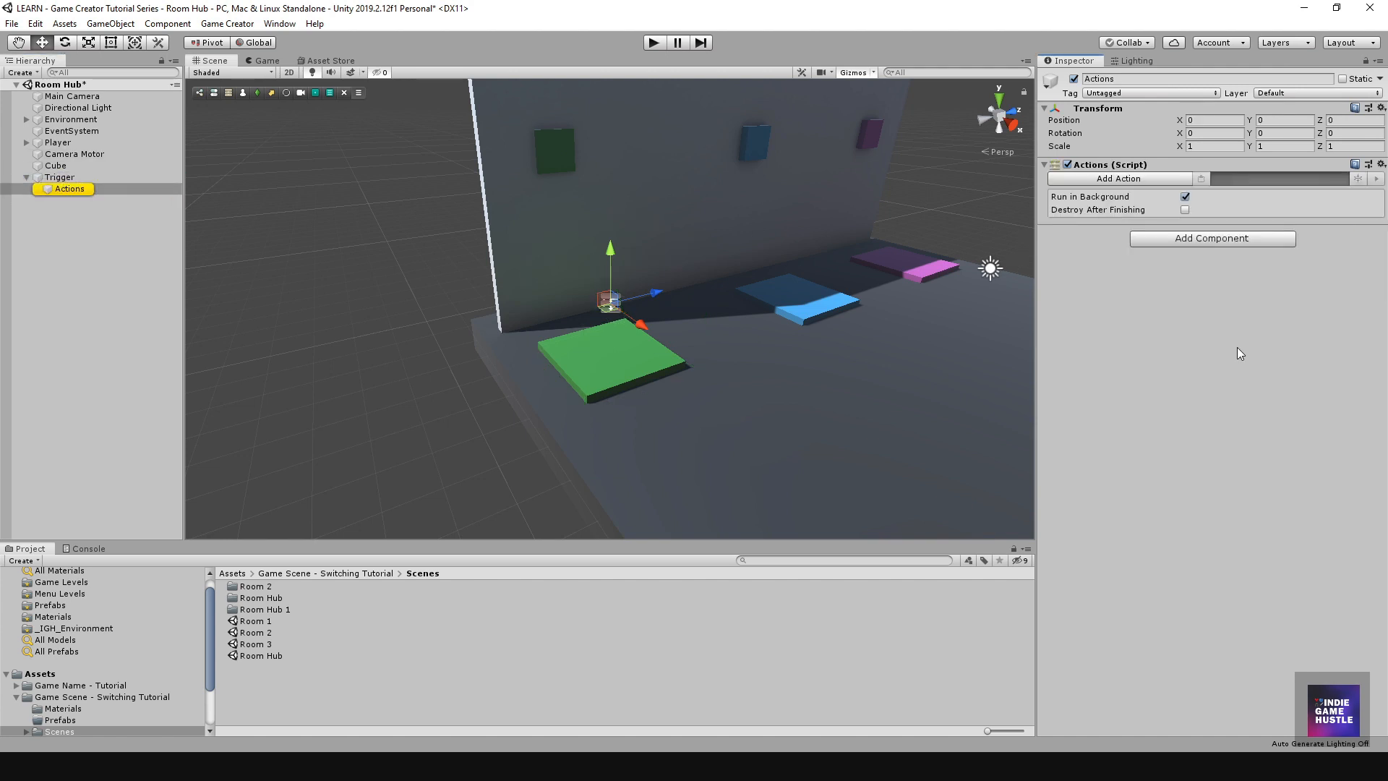
click(73, 188)
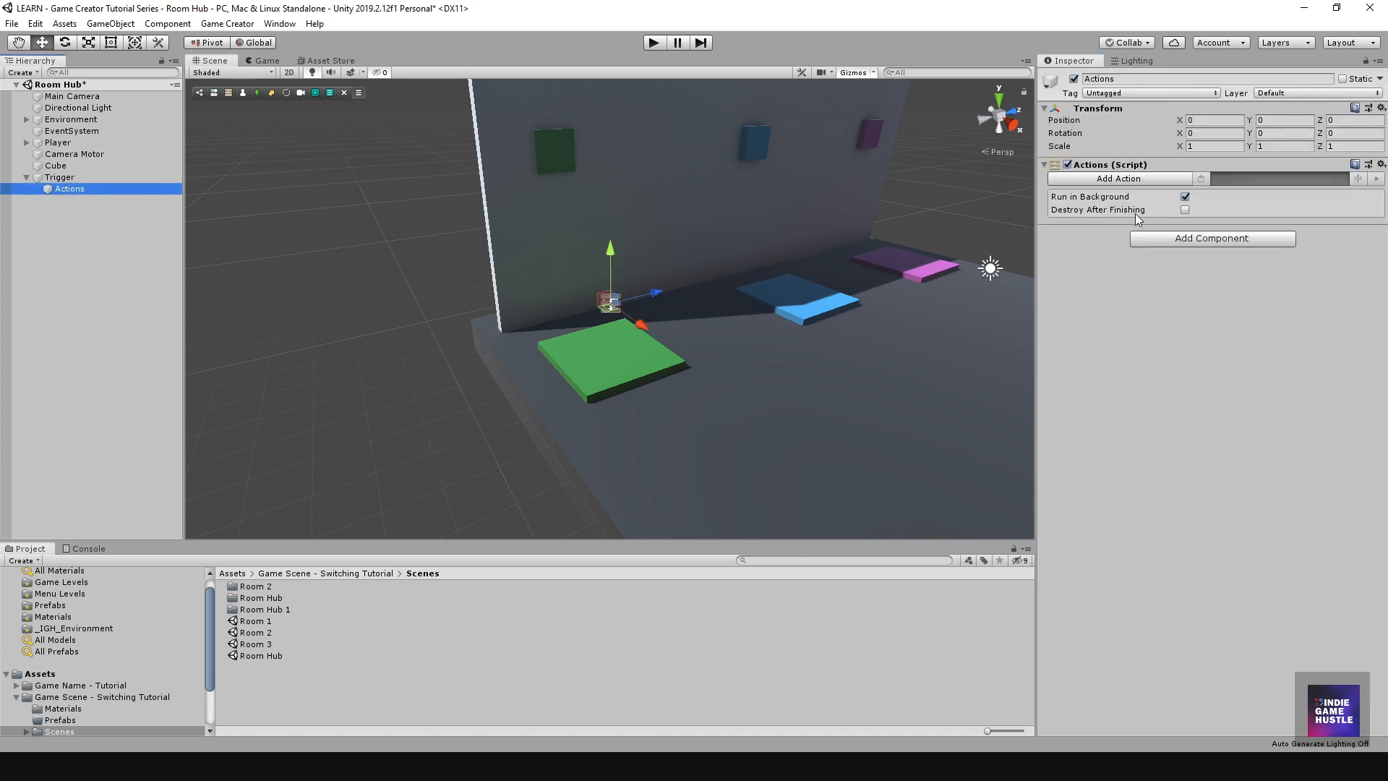
Step: Add a Variable Number action to the Trigger's Actions object
click(1137, 179)
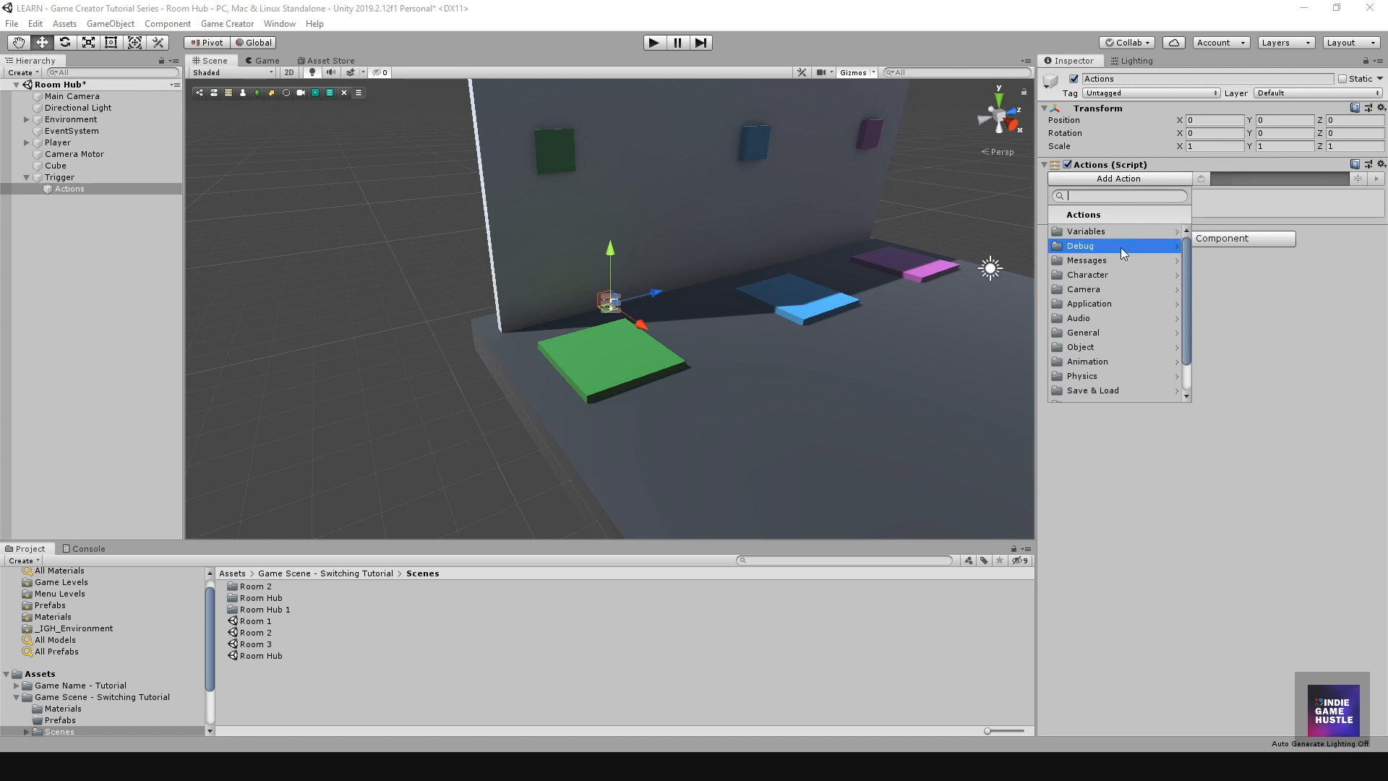
click(1123, 233)
scroll(1102, 289, down, 3)
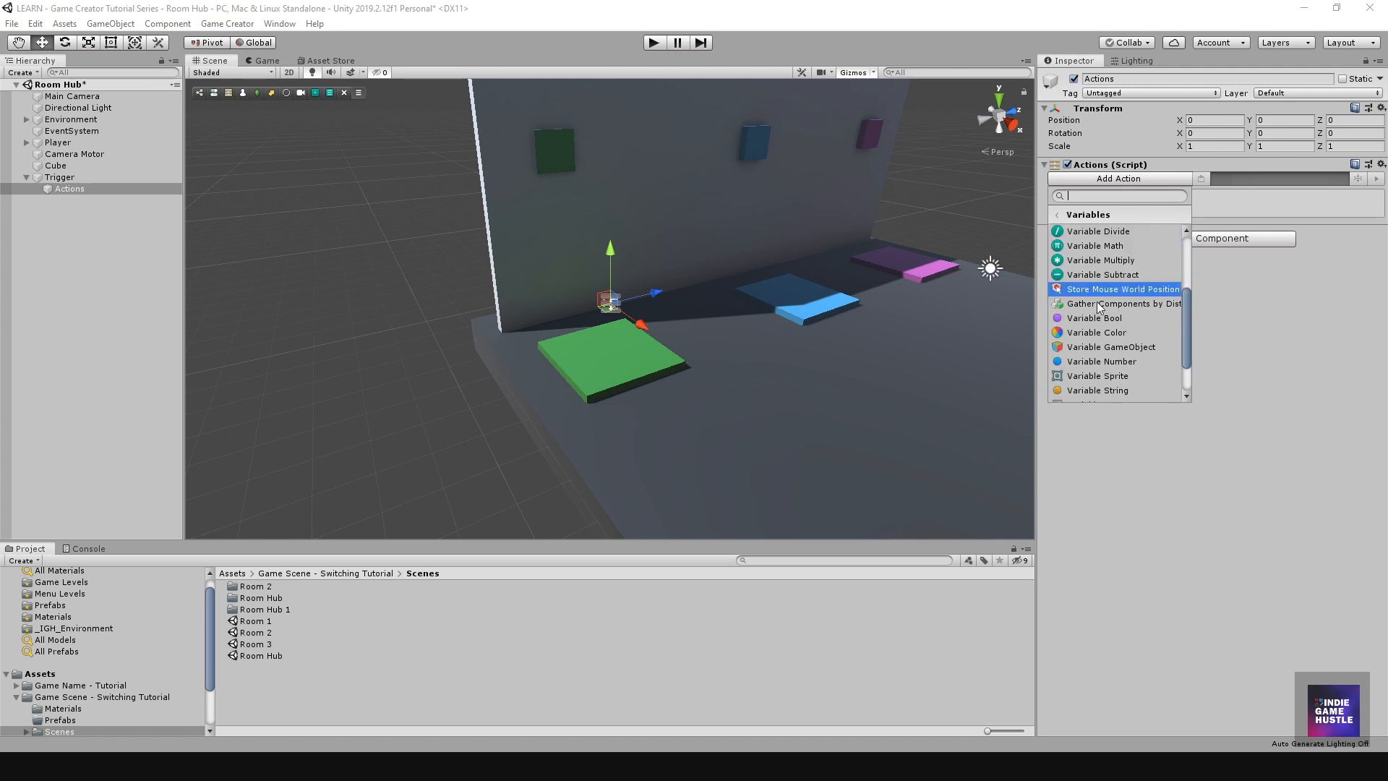
click(1086, 363)
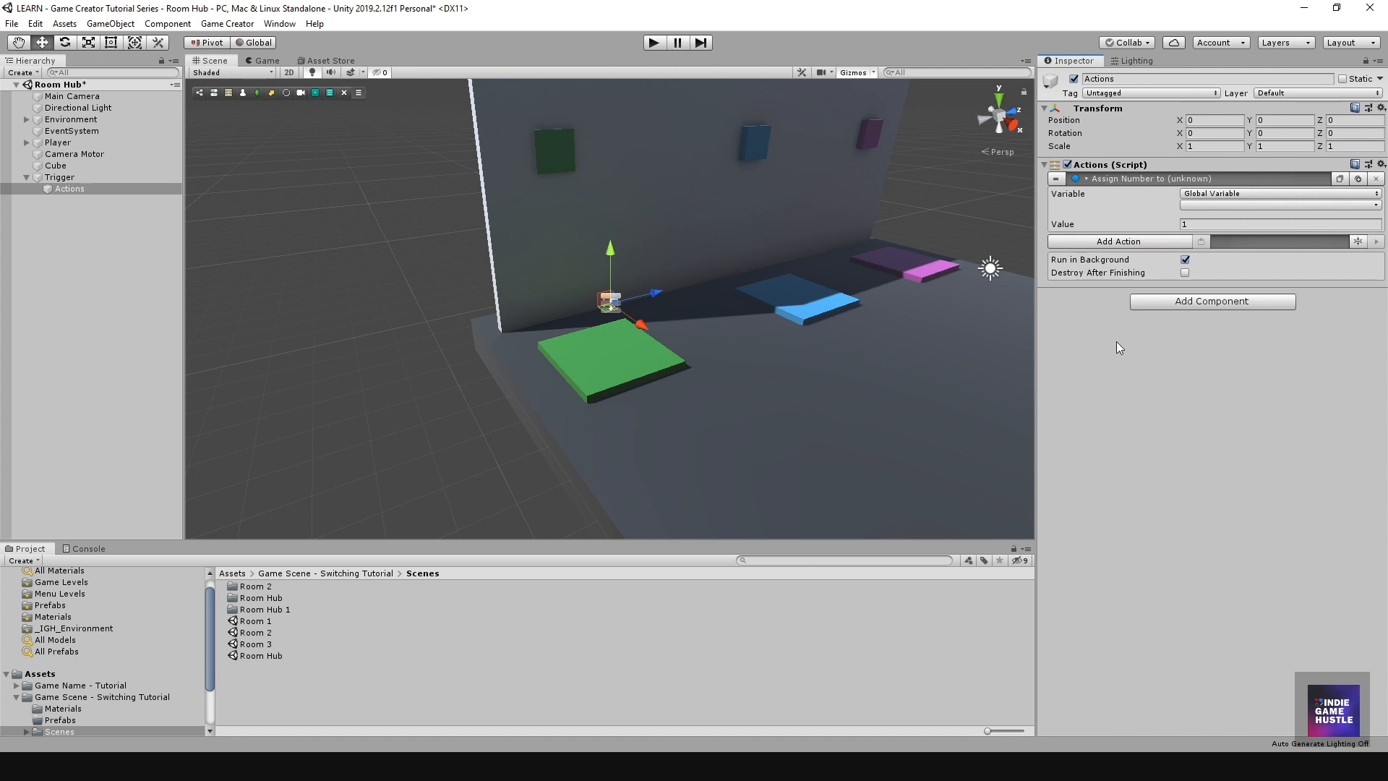
Step: Open the global variables manager, delete the existing location variable and create a new global variable named location
click(1212, 205)
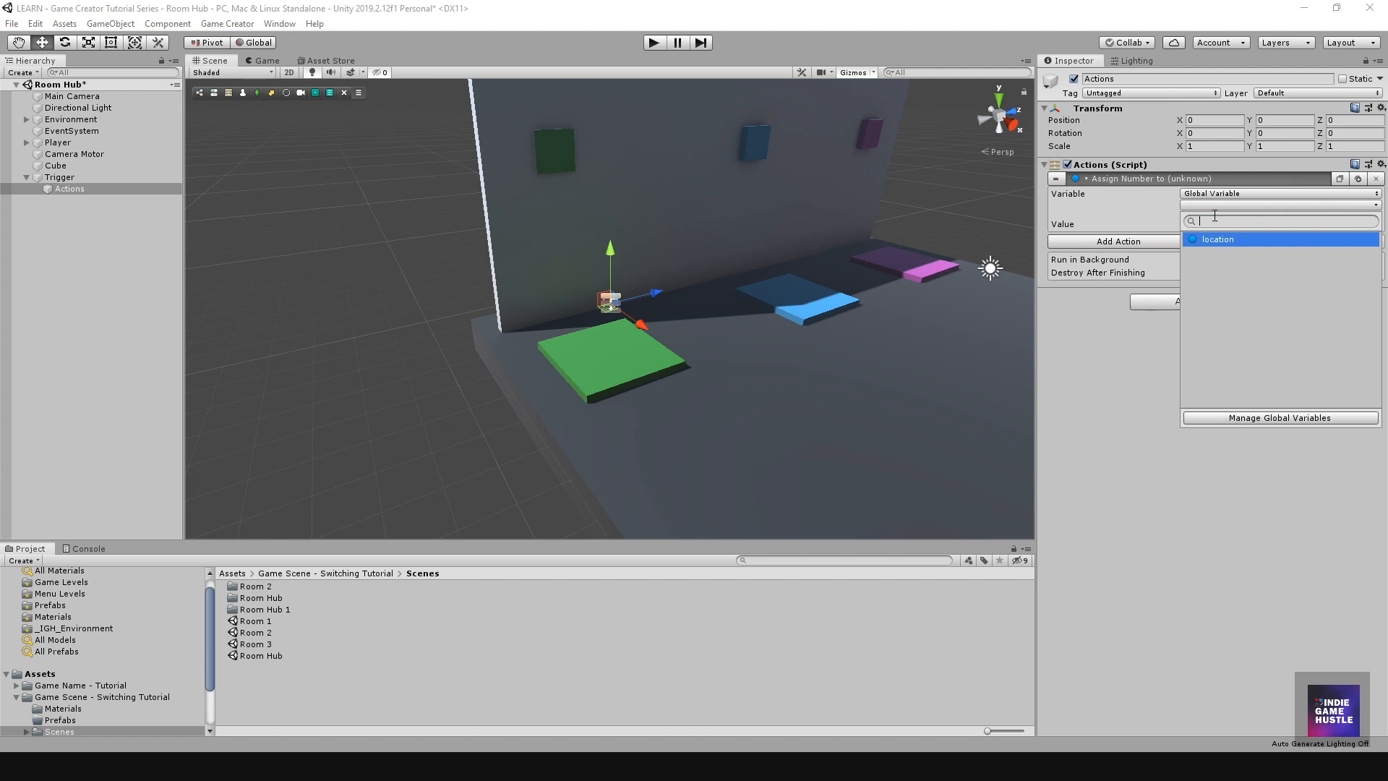
click(1230, 418)
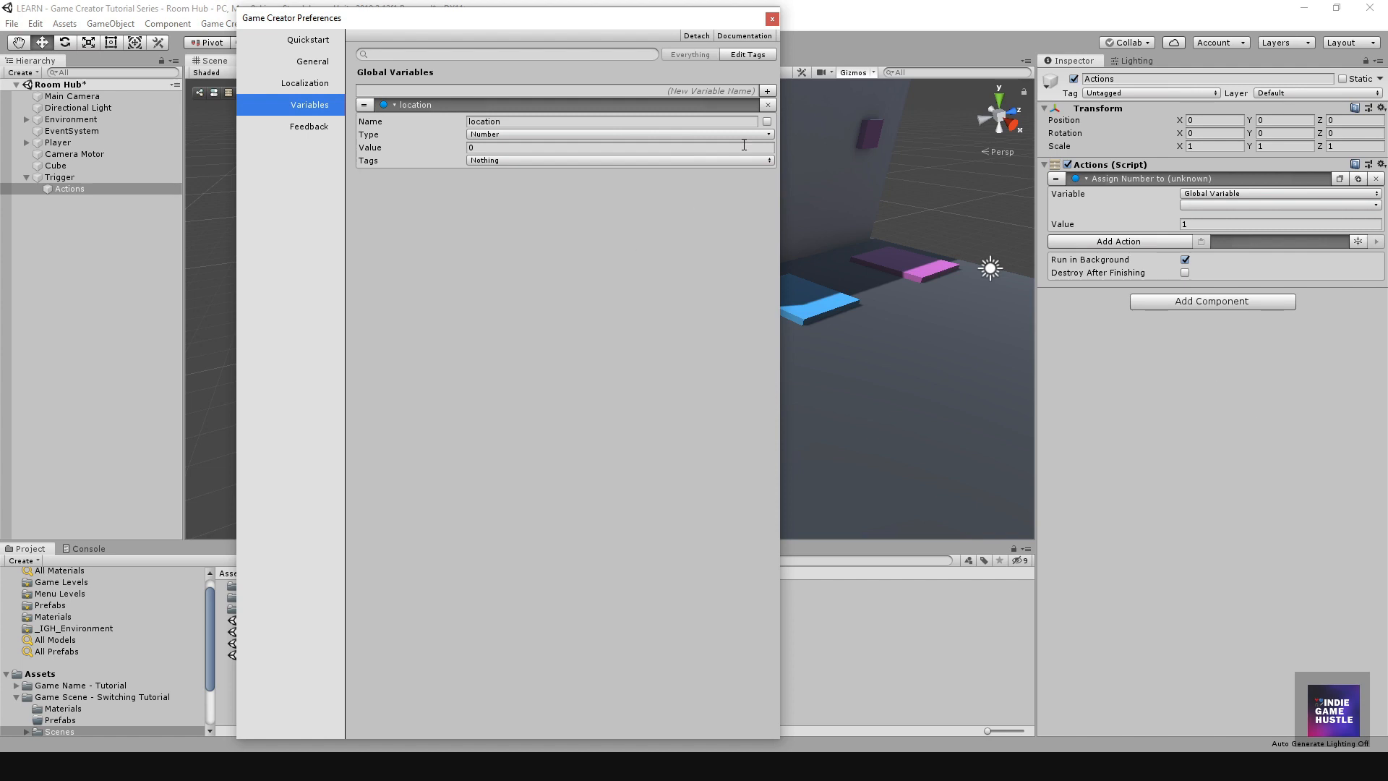
click(771, 110)
click(730, 91)
click(767, 91)
click(571, 122)
text(location)
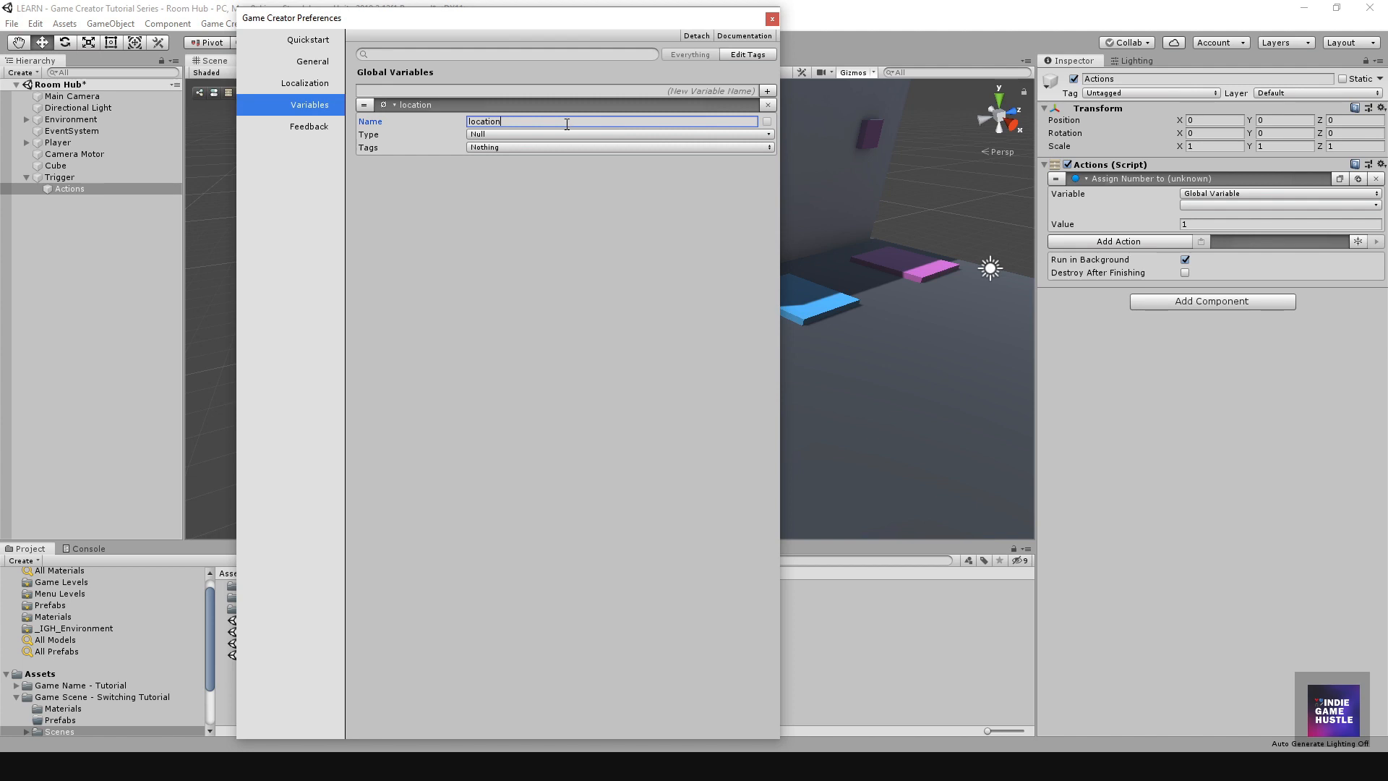
Step: Set the location variable's type to Number with a value of 0 and close the Game Creator preferences
click(502, 135)
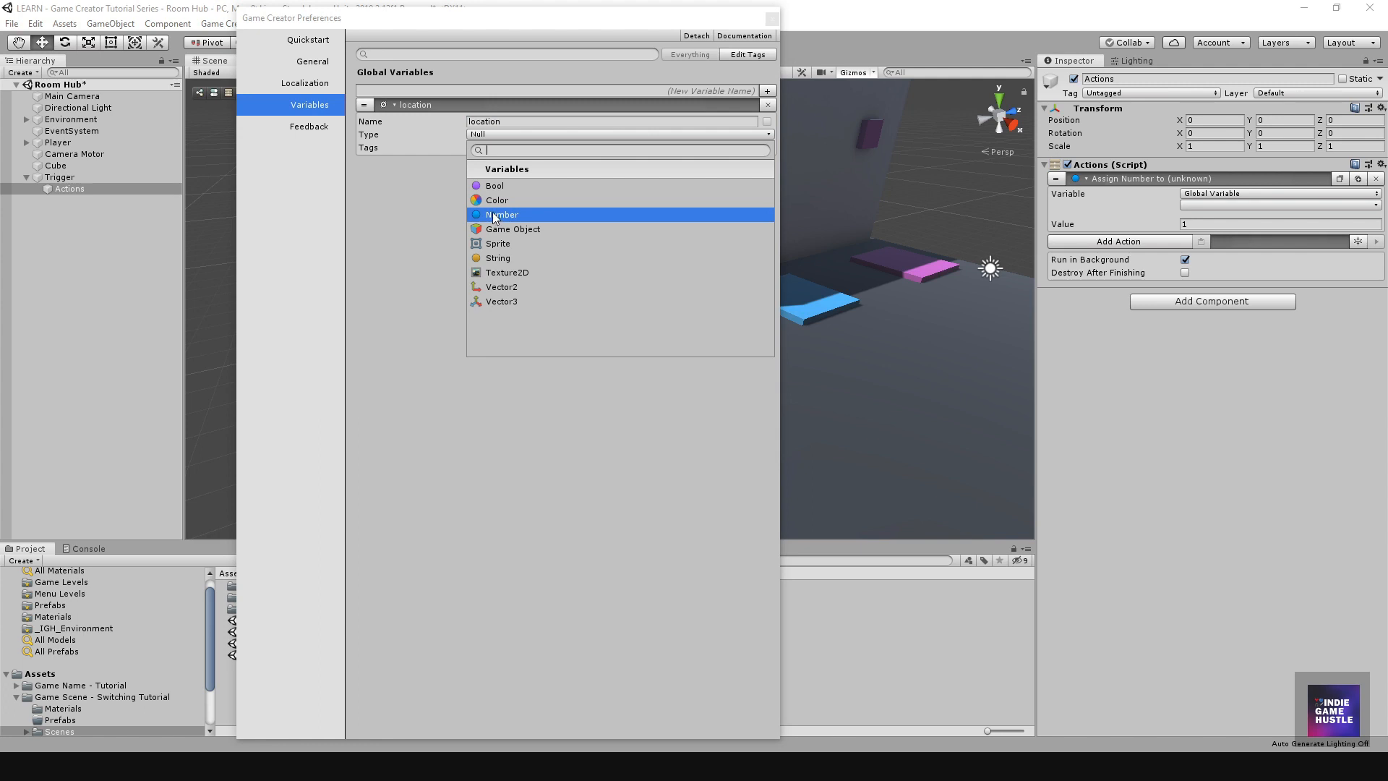
click(495, 216)
click(496, 148)
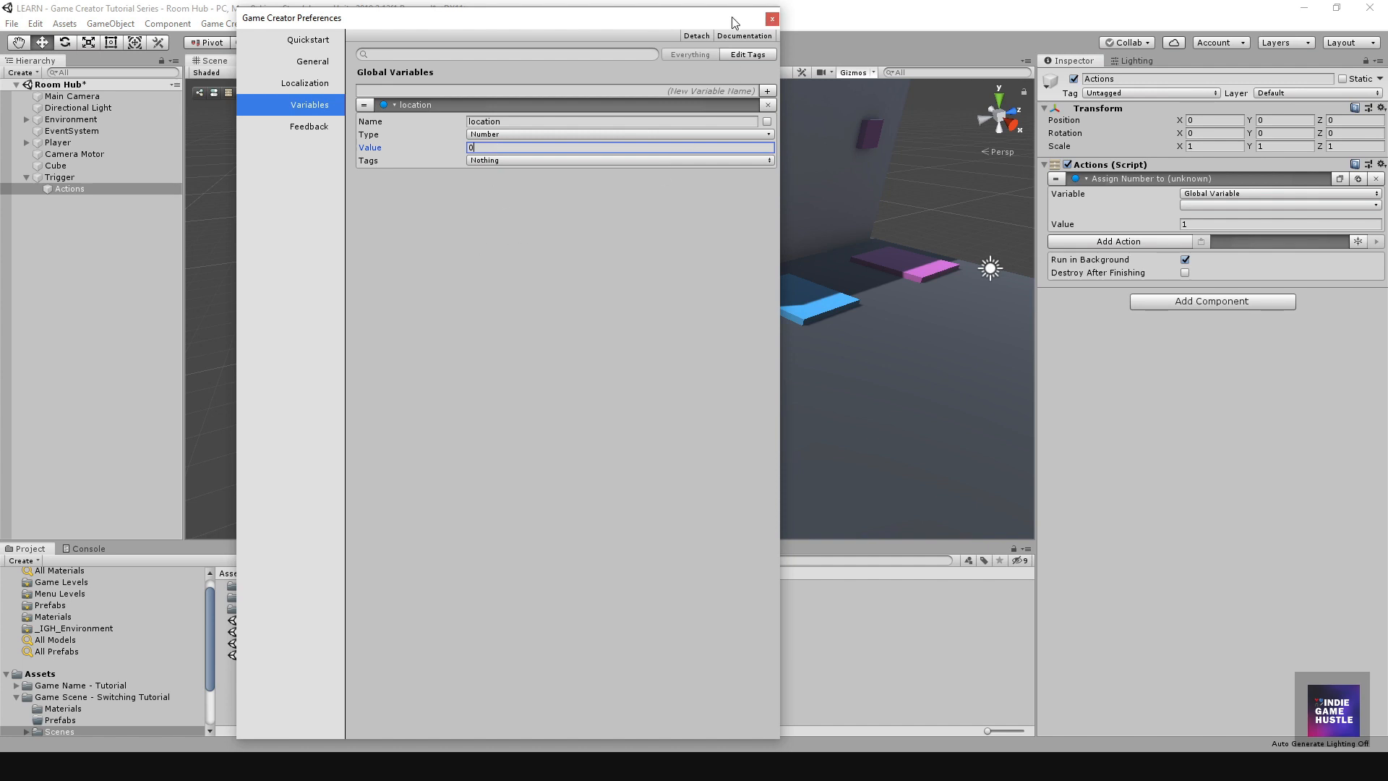
drag(732, 22, 729, 58)
click(767, 56)
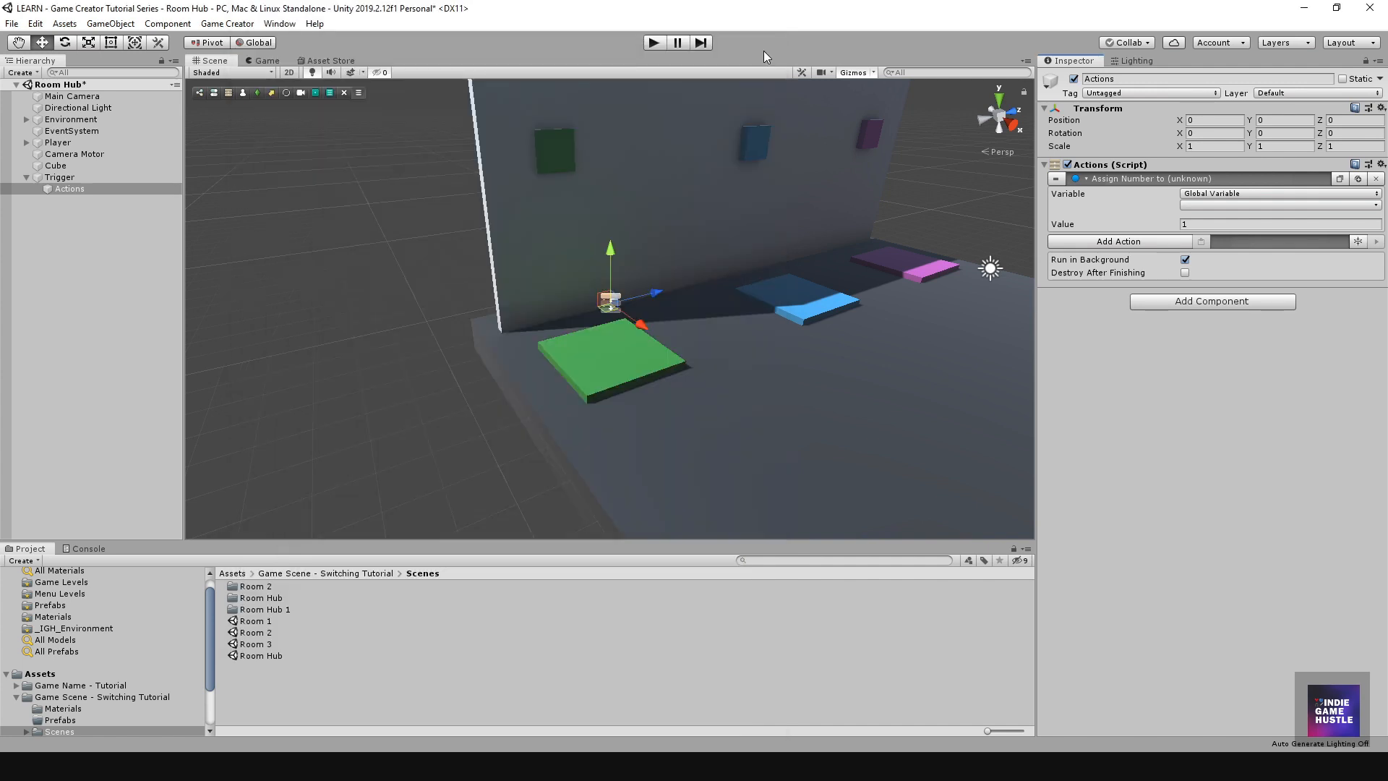
Step: Choose the global variable location as the number action's target and set its assigned value to 0
click(1197, 206)
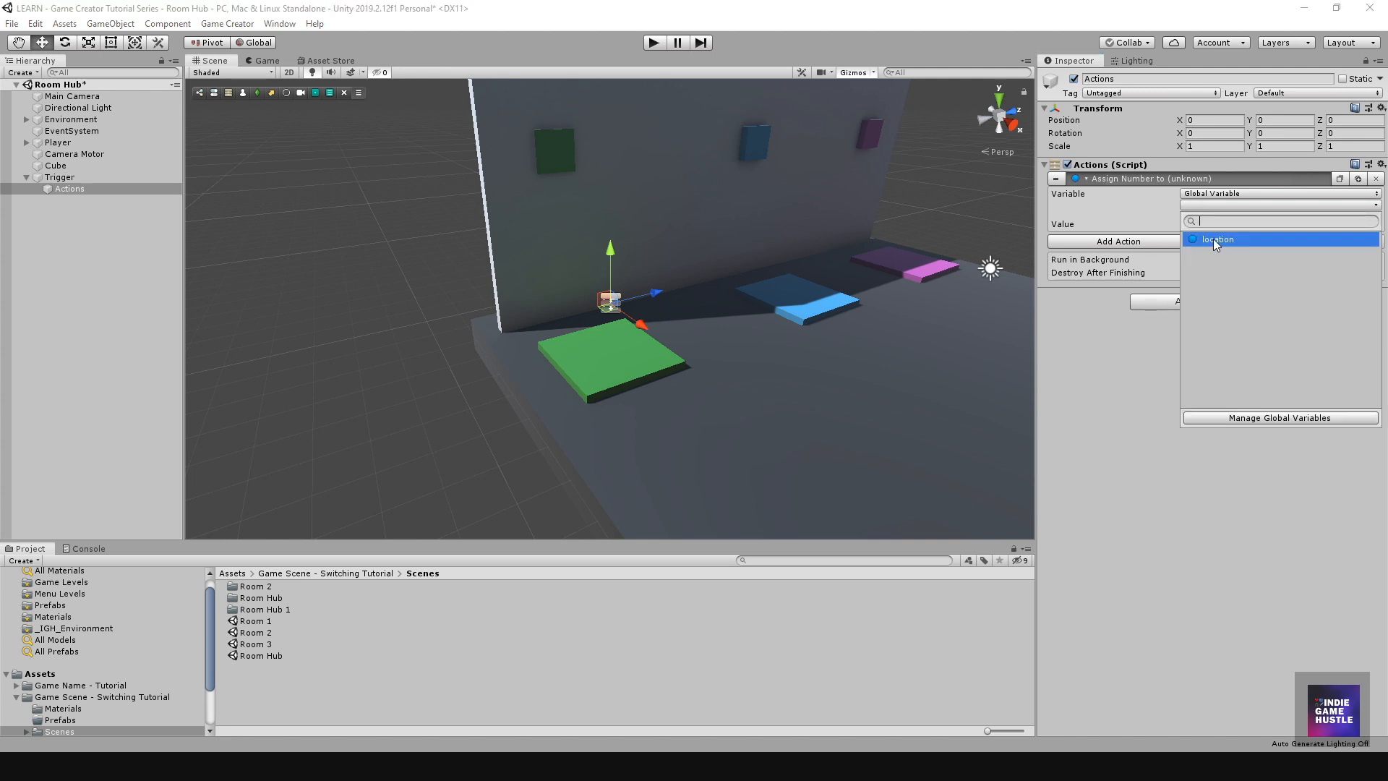
click(1213, 238)
click(1207, 224)
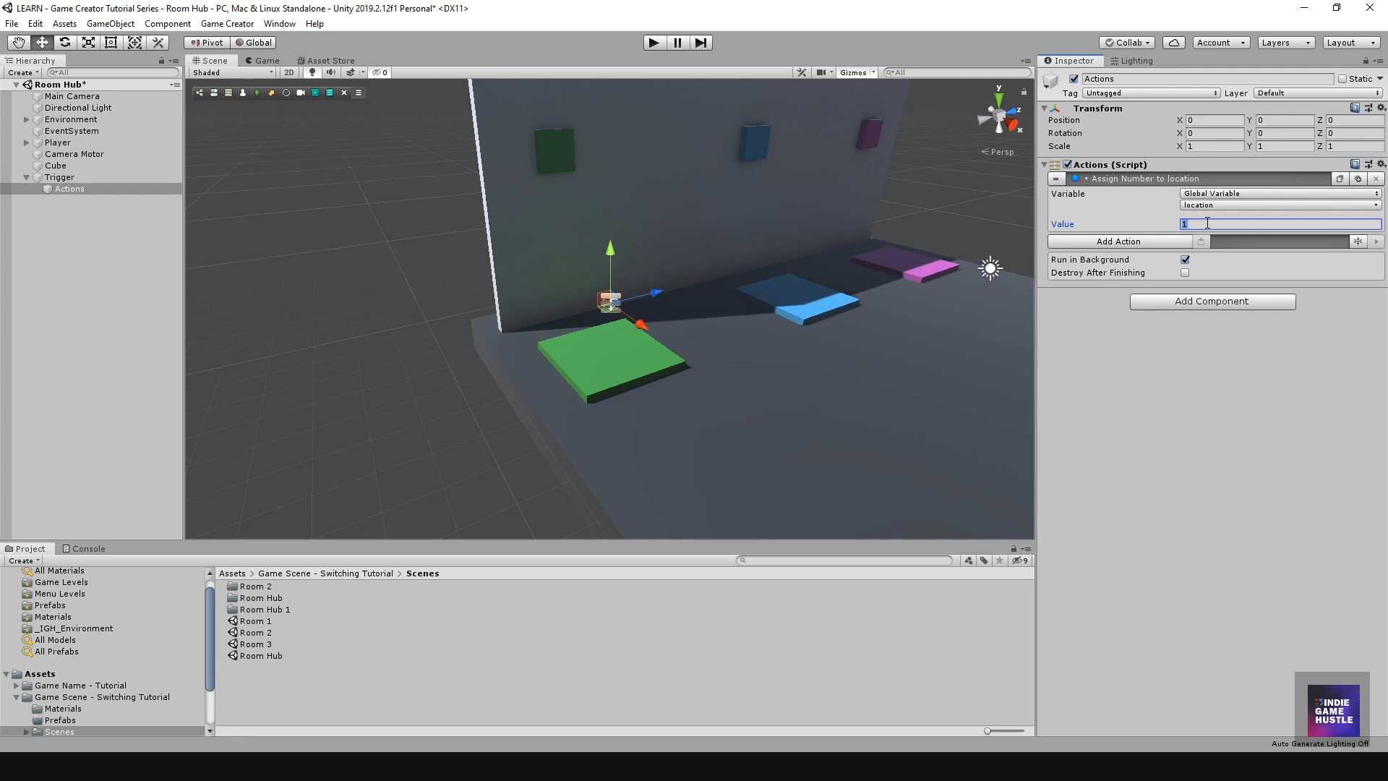
click(1156, 395)
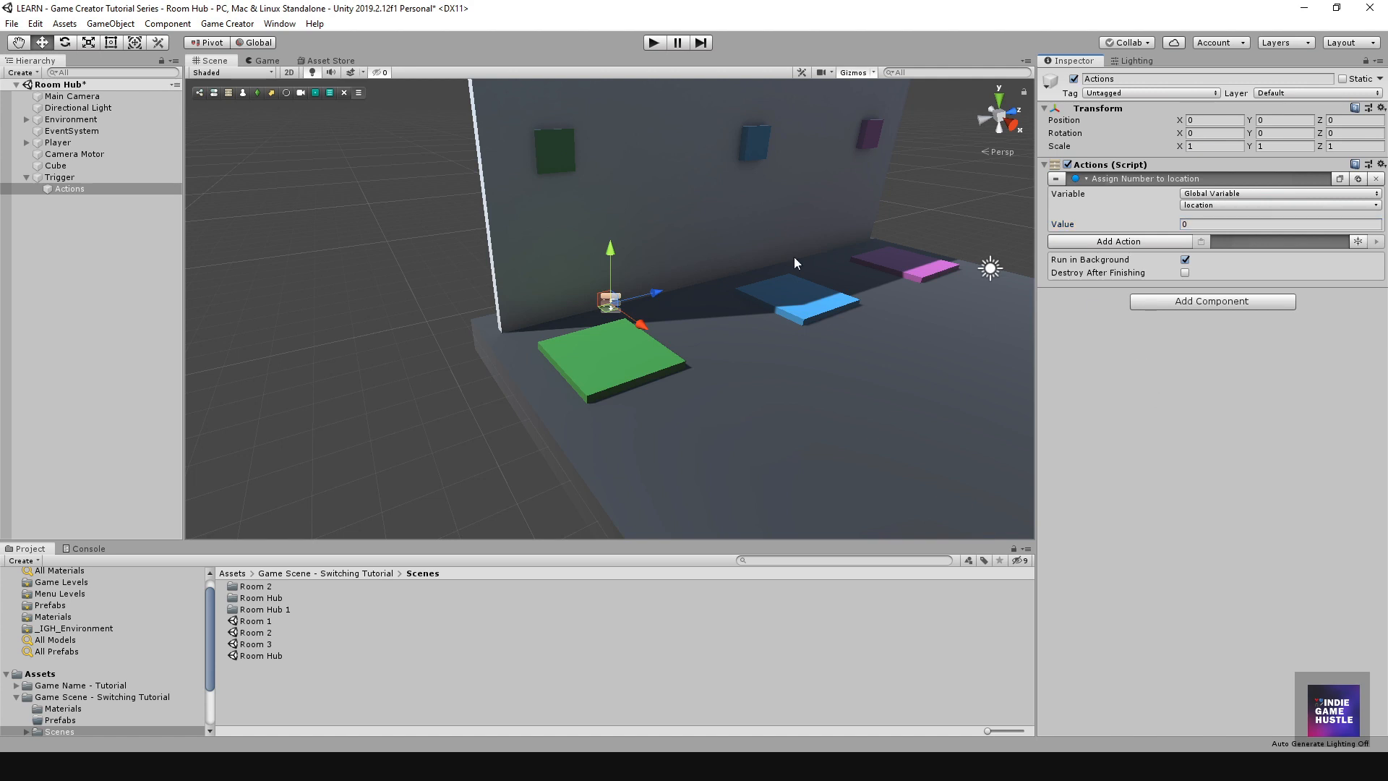
Step: Add a Load Scene action below the number assignment on the Actions object
middle_drag(856, 403, 752, 368)
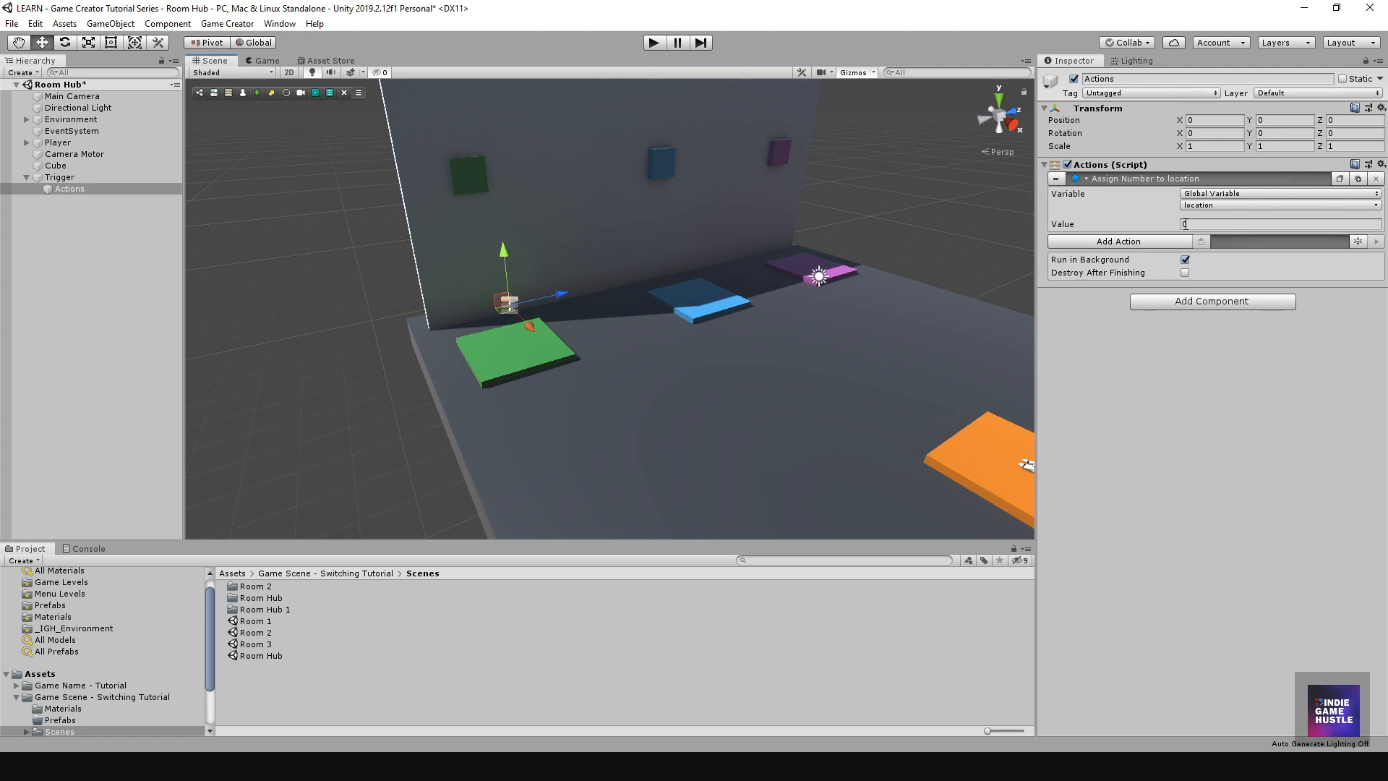
middle_drag(609, 366, 620, 351)
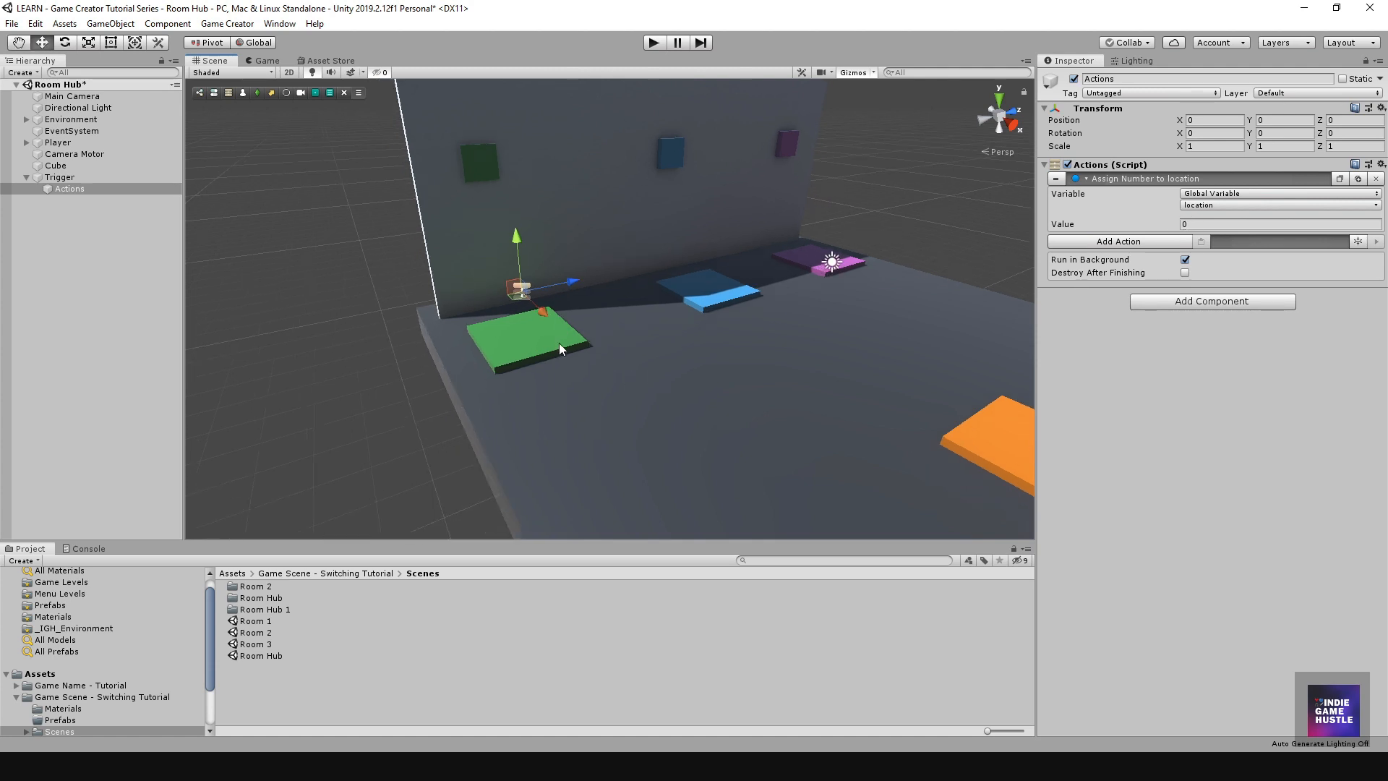
click(1161, 240)
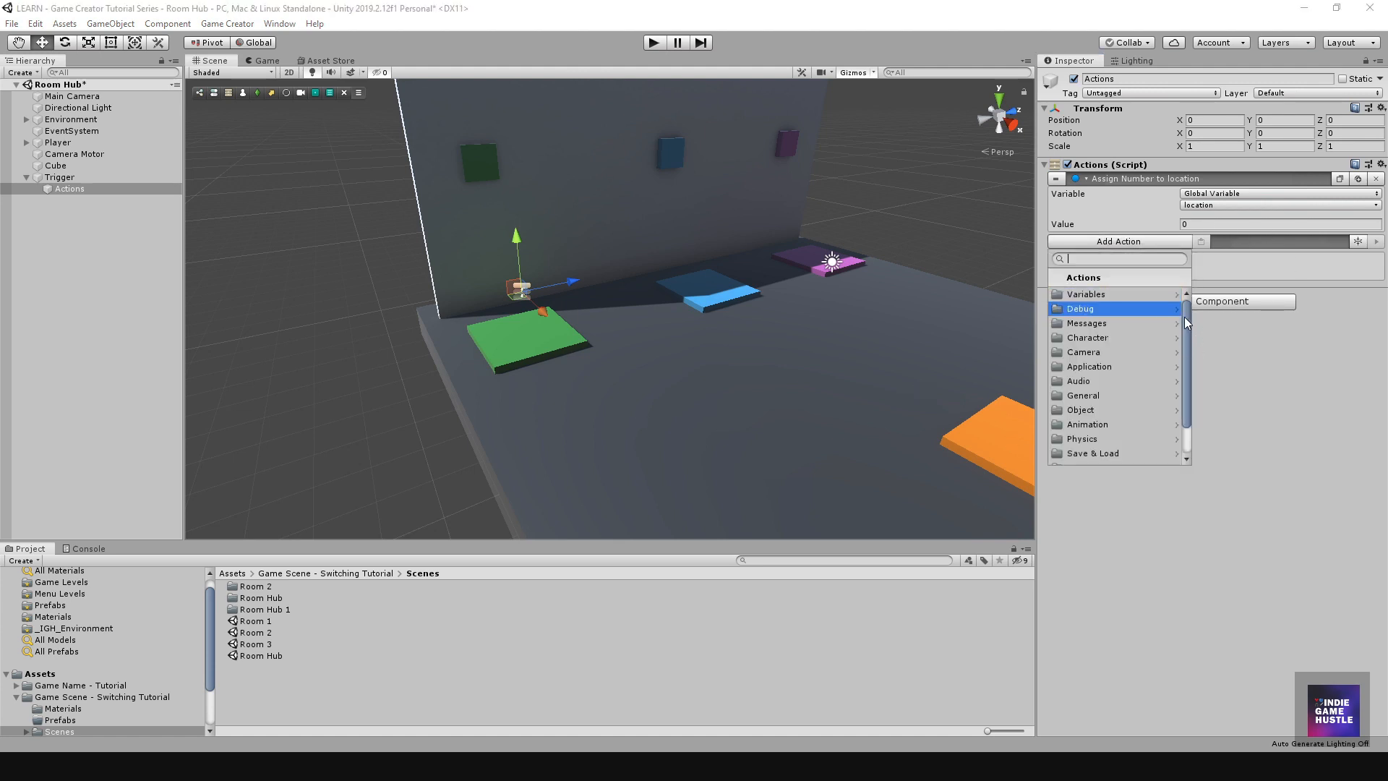
scroll(1189, 366, down, 3)
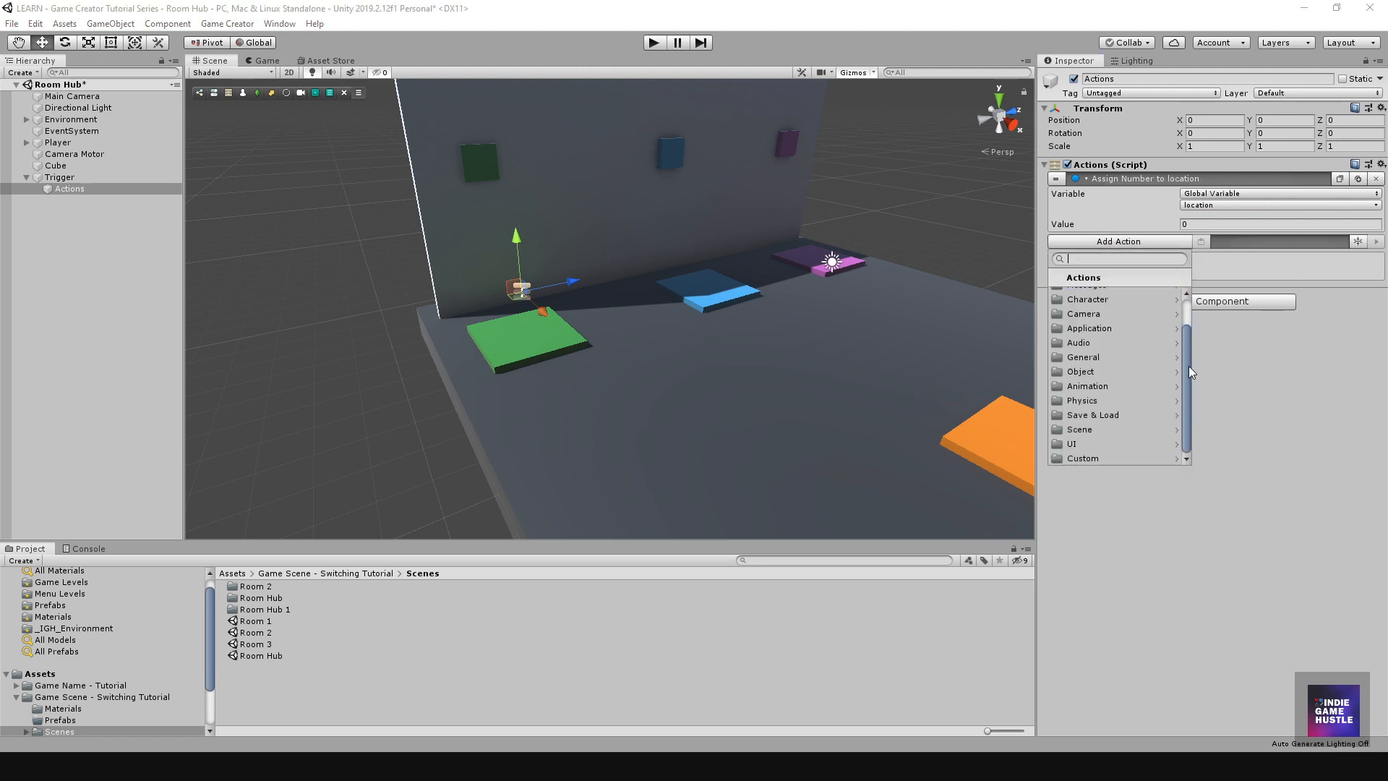
click(1103, 431)
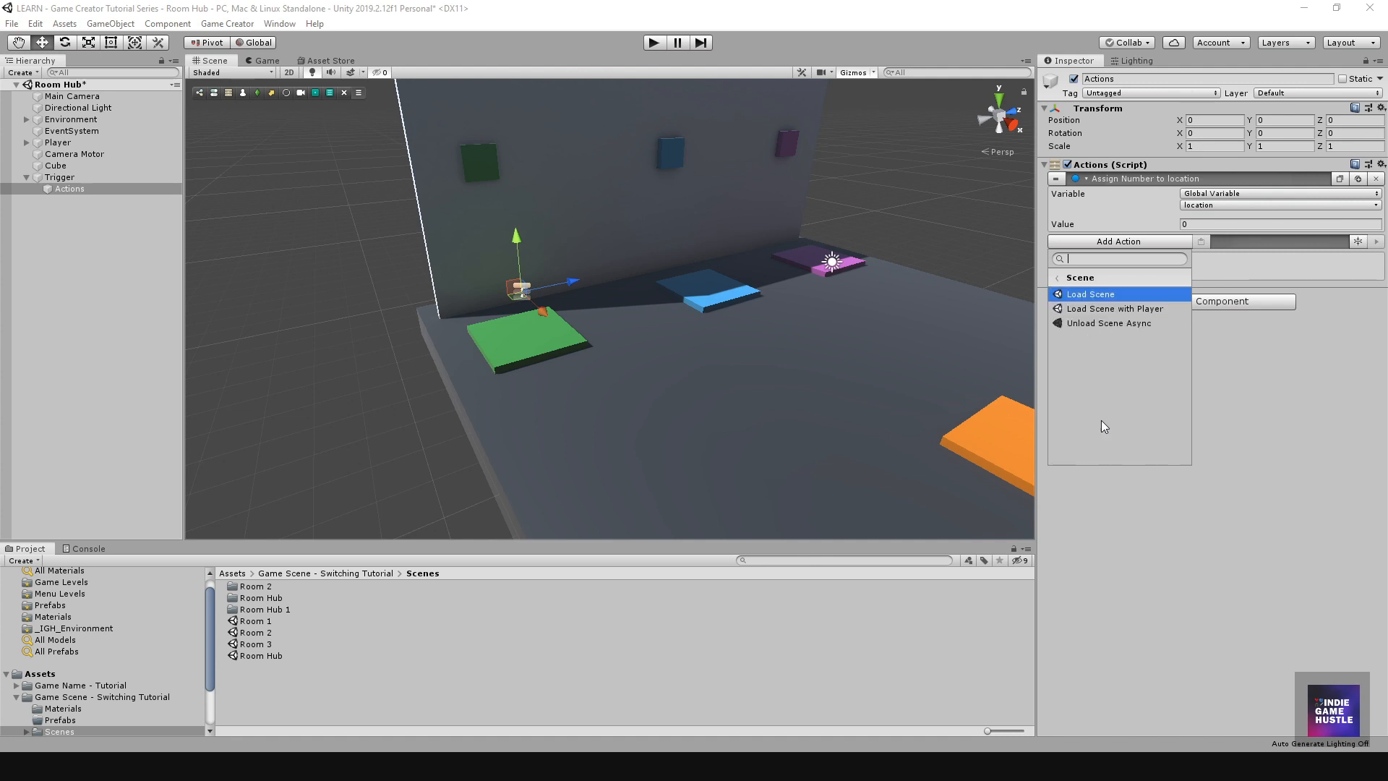
click(1086, 295)
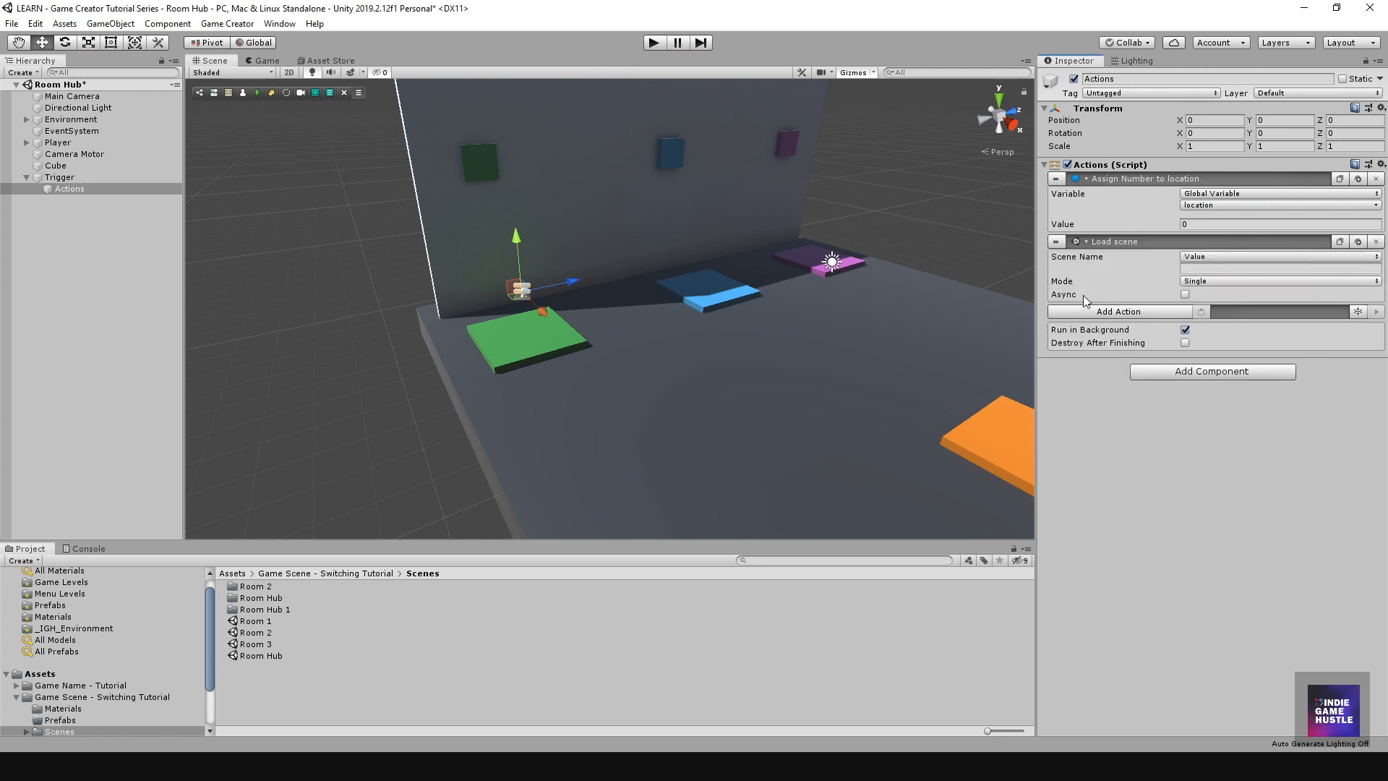
Step: Set the Load Scene action's scene name to Room 1
click(1205, 268)
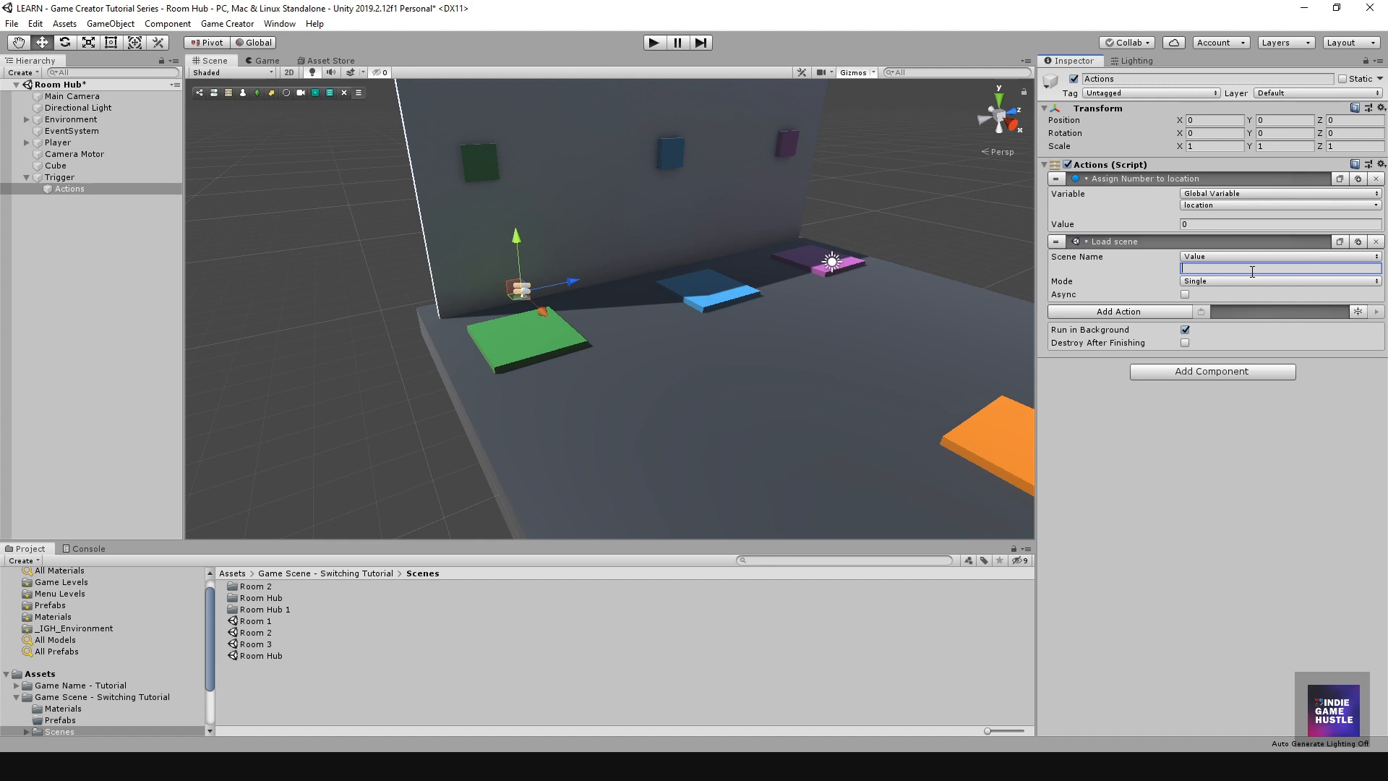
text(room 1Room)
click(1255, 472)
scroll(641, 285, down, 1)
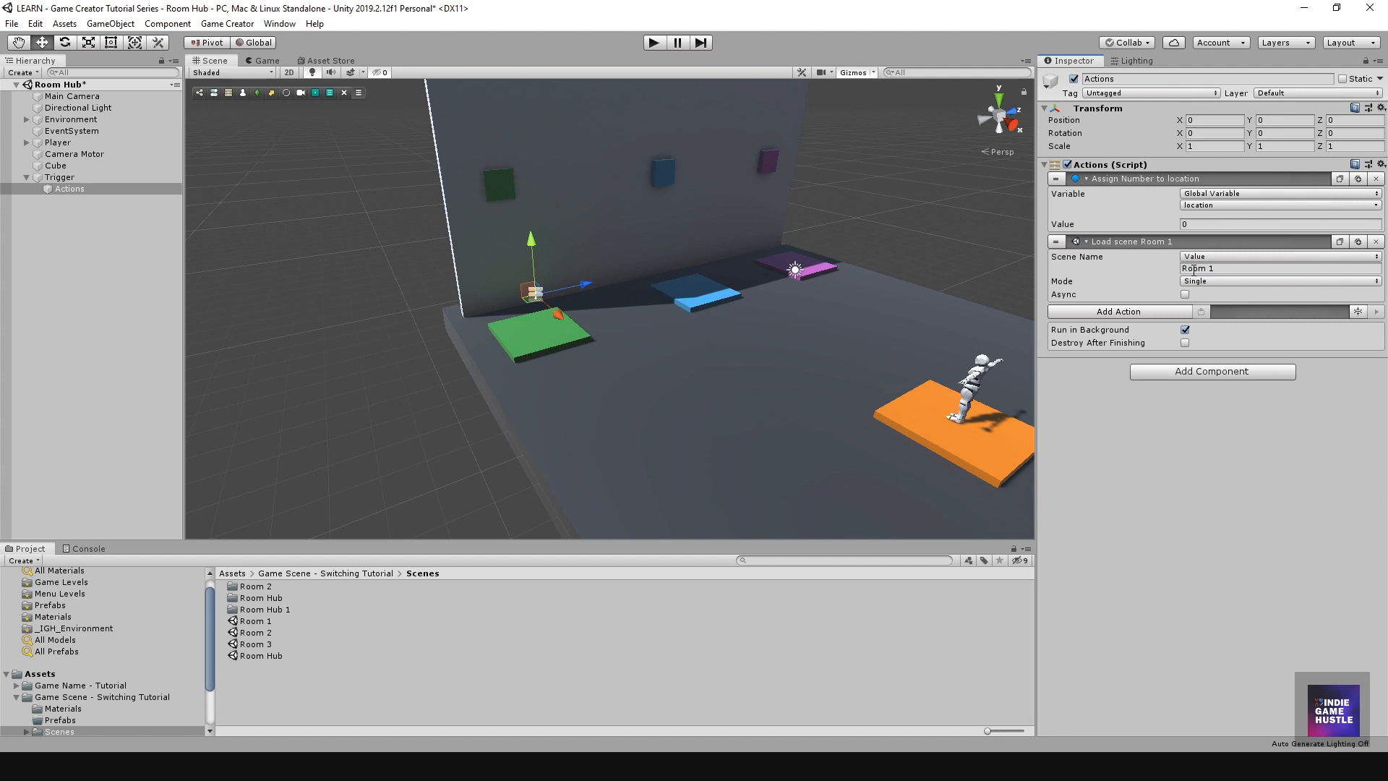
Step: Rename the Trigger object as Scene Changer - Trigger
alt+drag(614, 289, 683, 331)
click(75, 181)
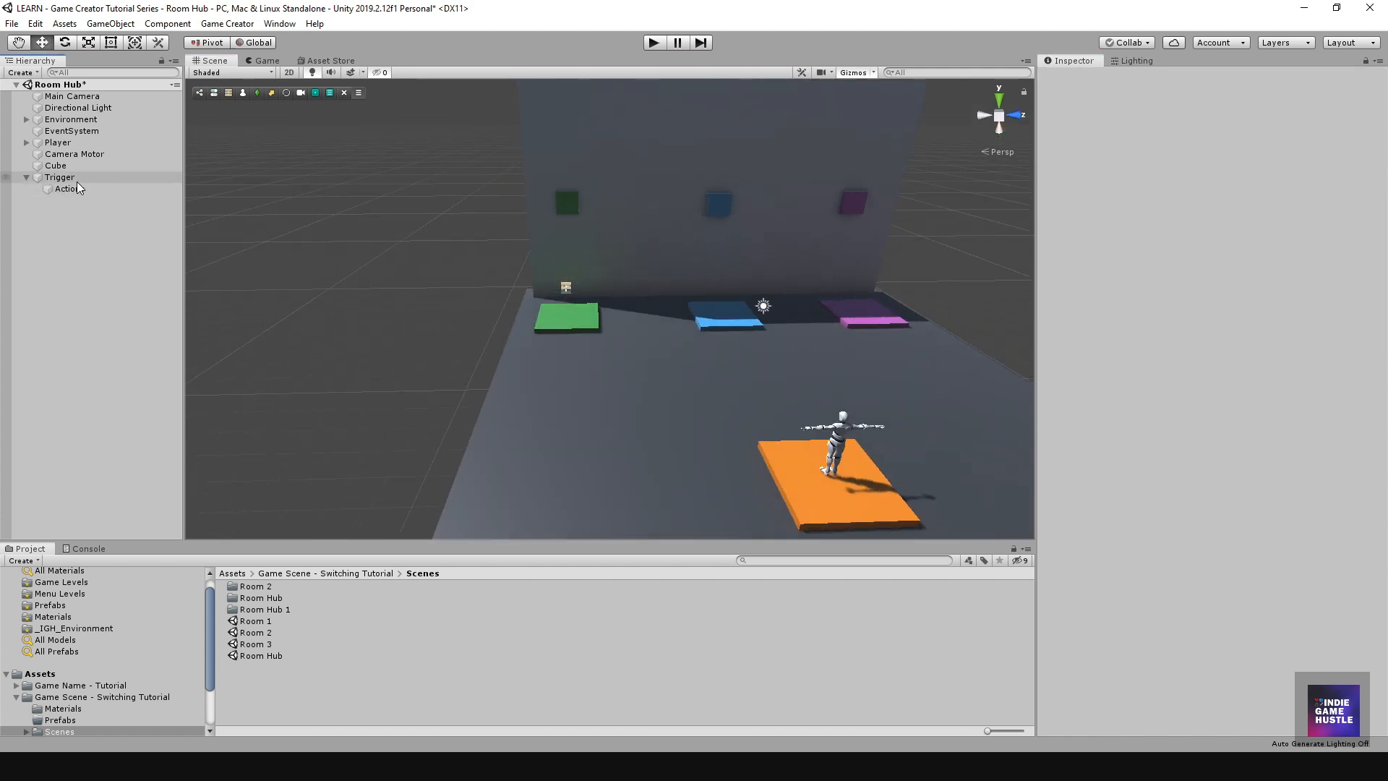
middle_drag(549, 325, 466, 322)
click(73, 233)
click(61, 181)
click(62, 180)
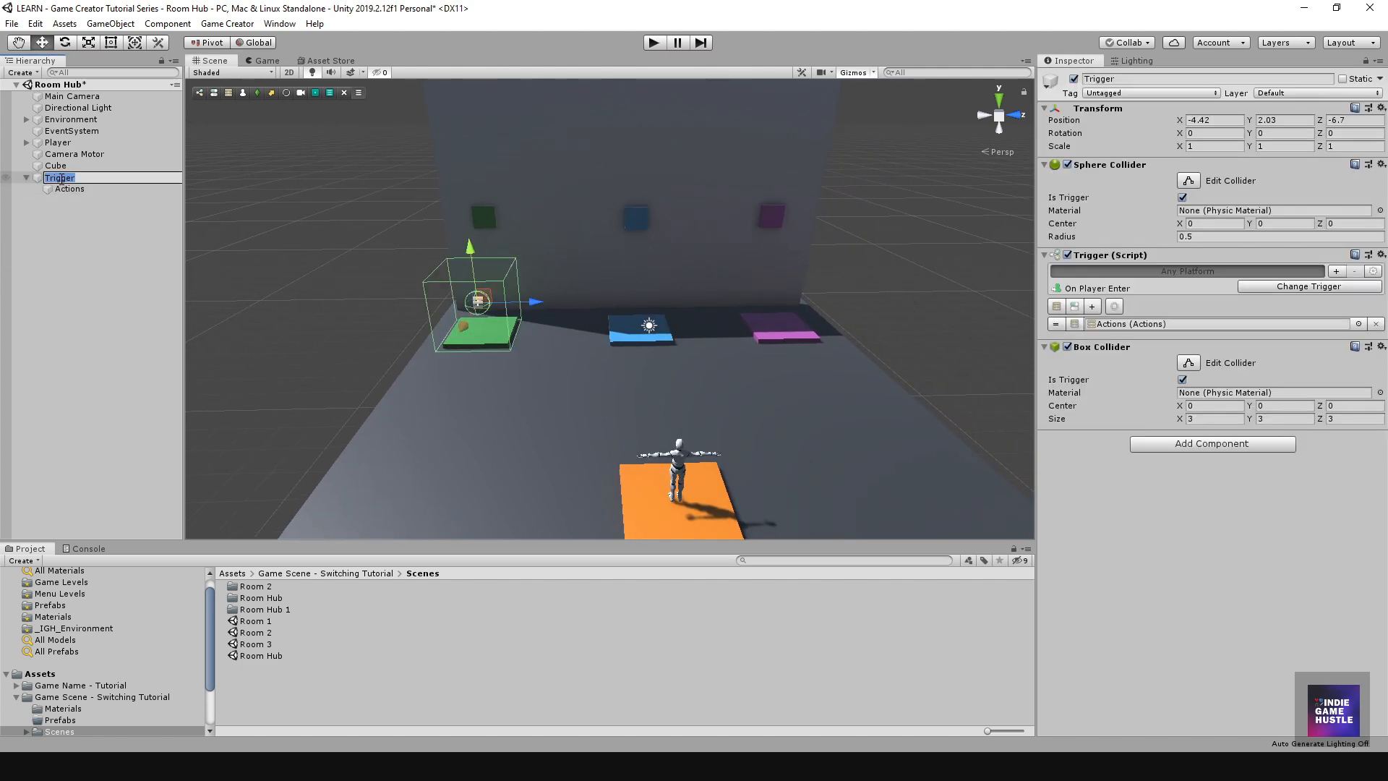
text(Scene changer -)
key(BackSpace)
text(C)
key(Return)
click(73, 187)
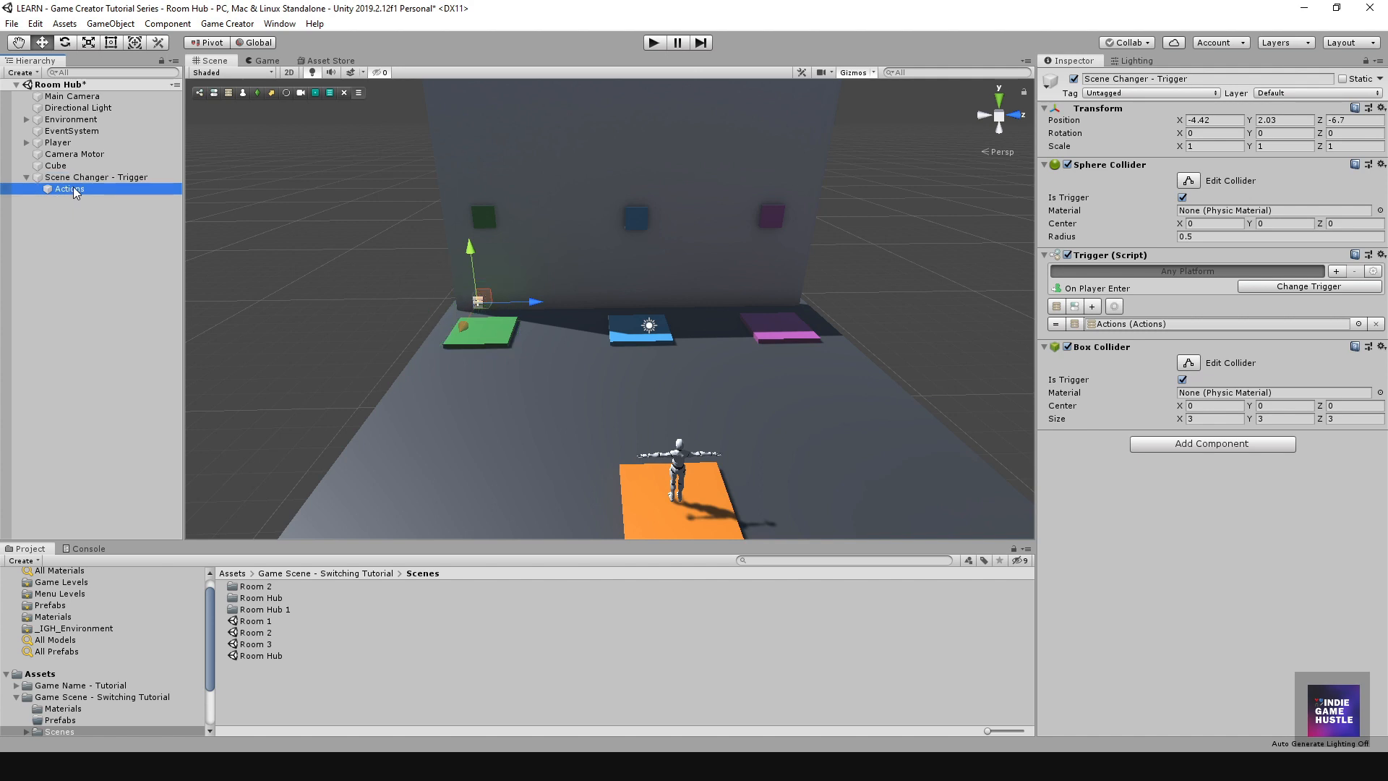
click(80, 177)
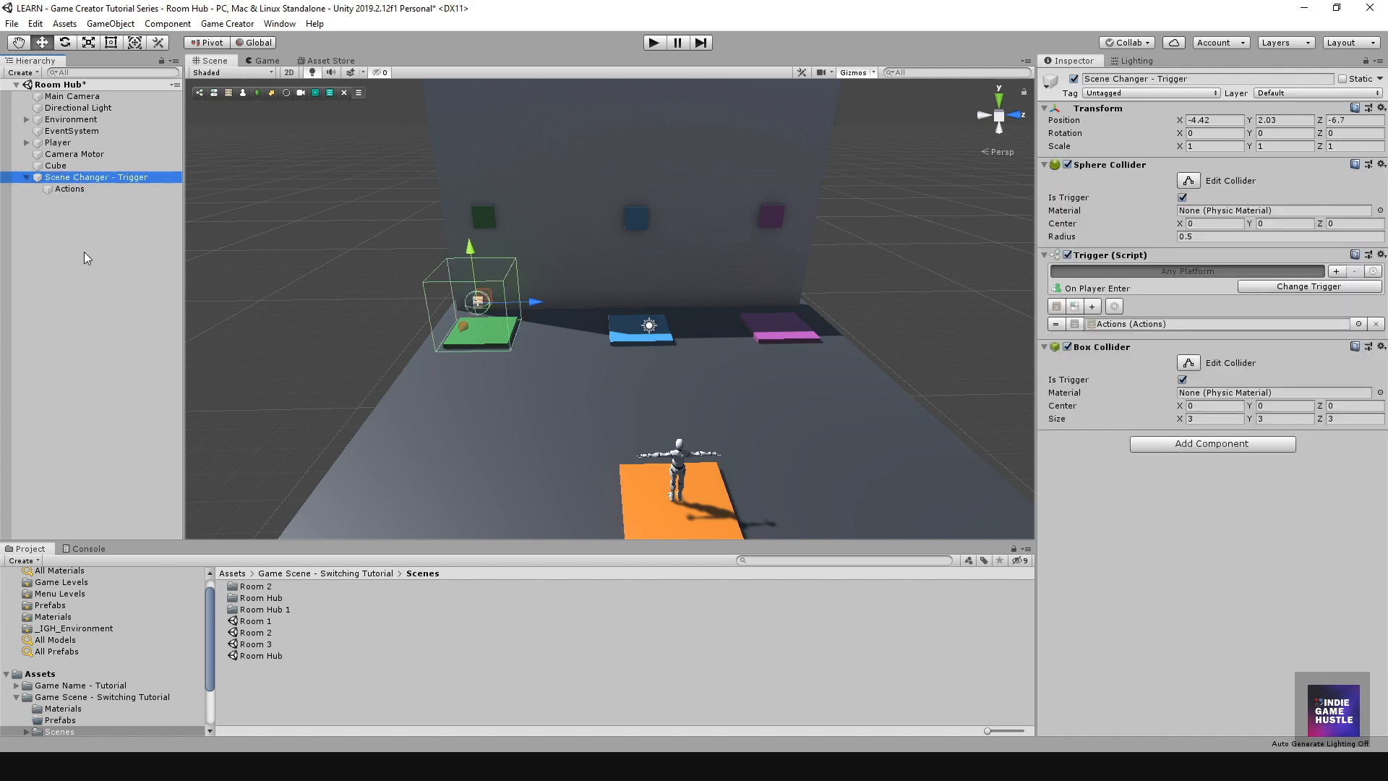
Step: Play the Room Hub scene, walk the player onto the green pad to test the scene change, and stop playback
scroll(618, 337, down, 3)
middle_drag(702, 329, 669, 335)
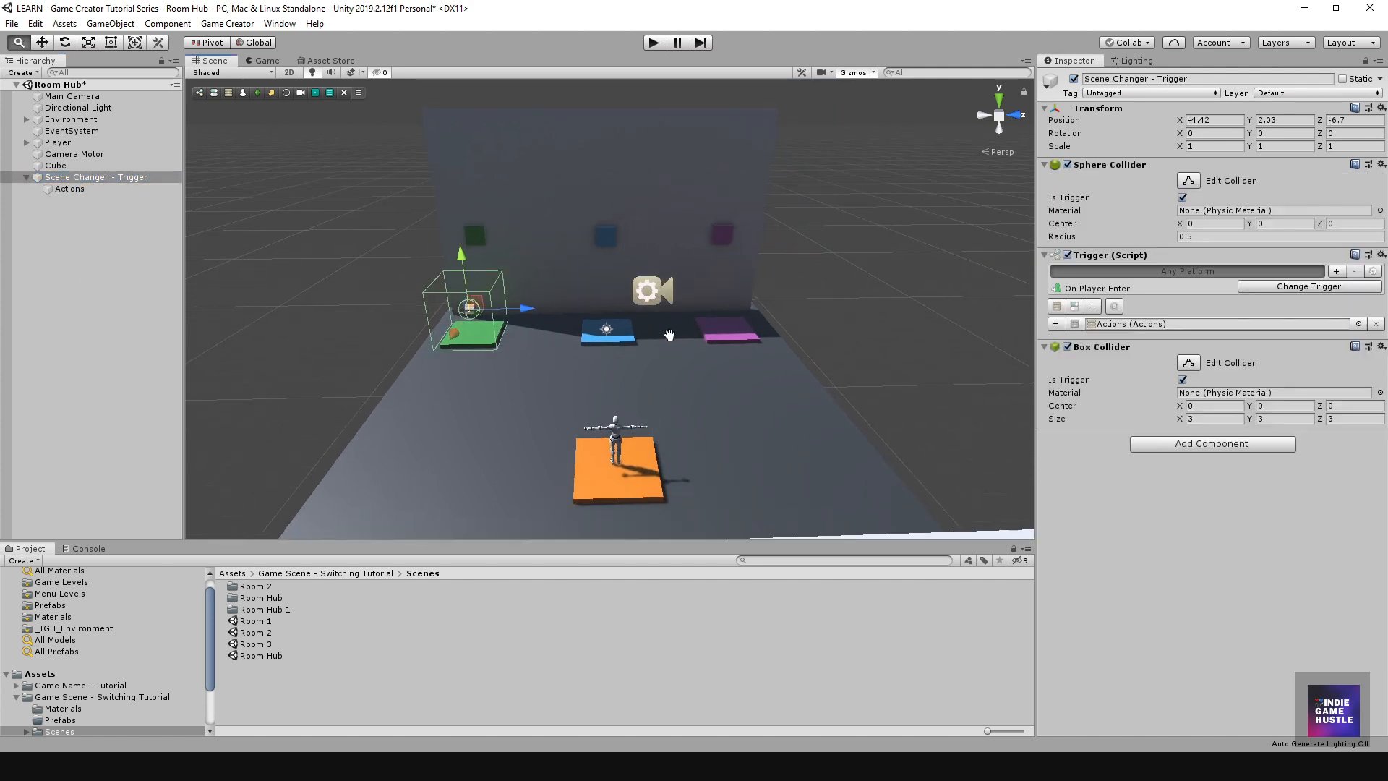
alt+drag(731, 263, 715, 270)
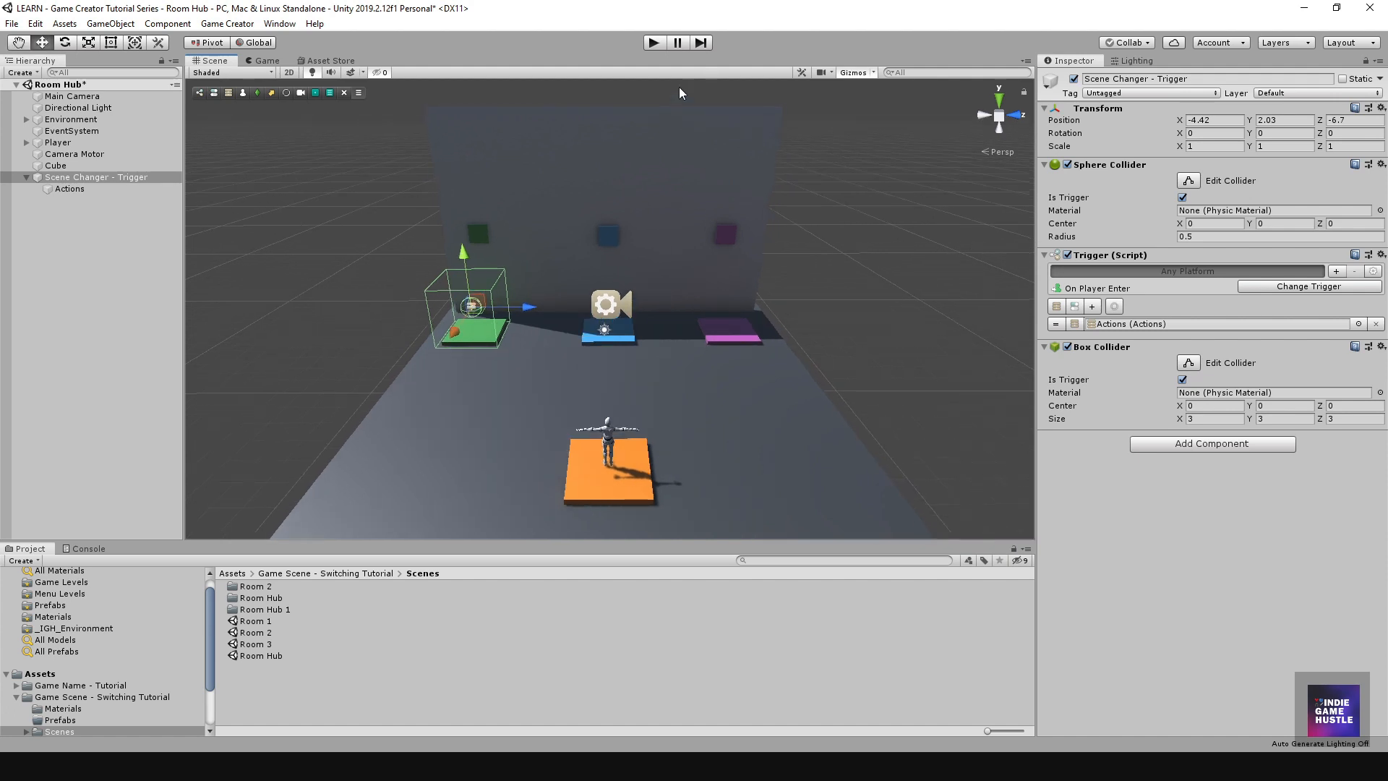
click(654, 42)
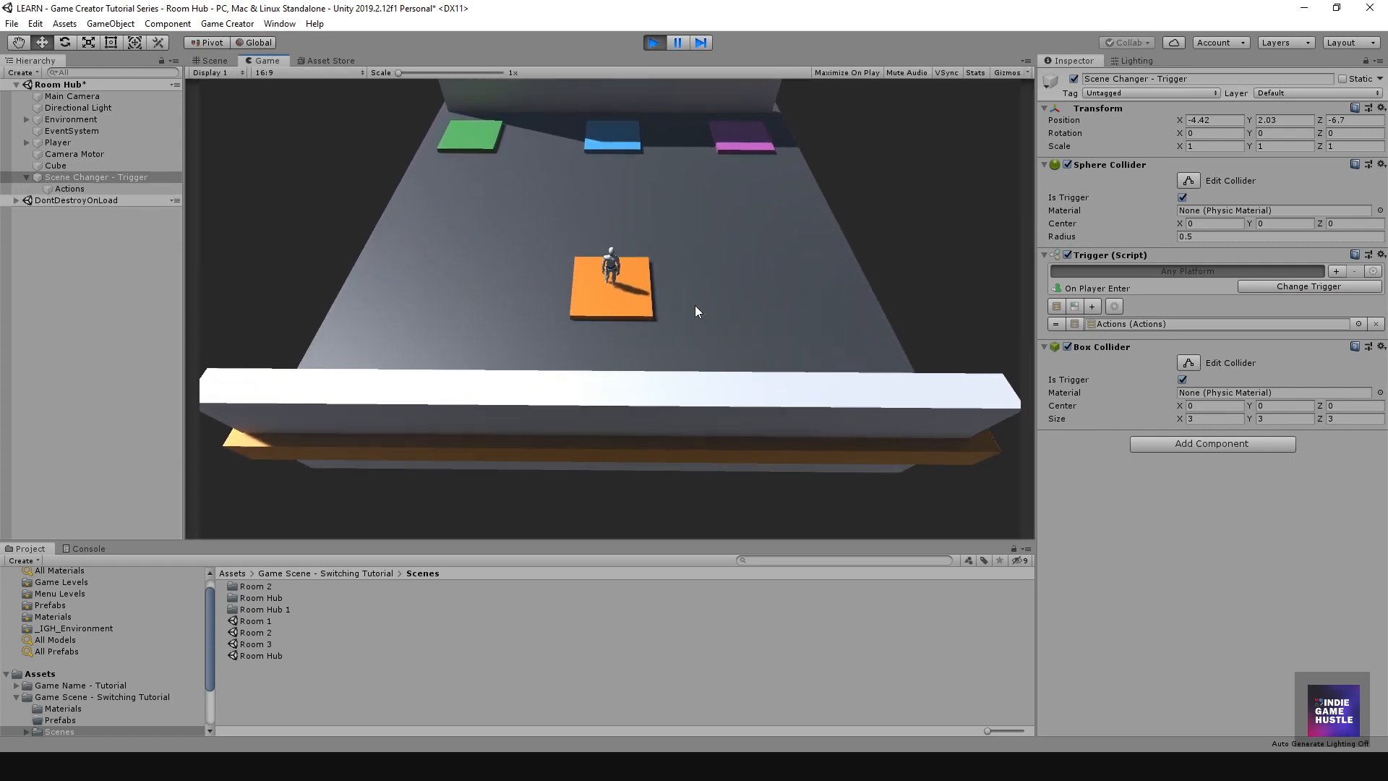
key(w)
key(d)
key(a)
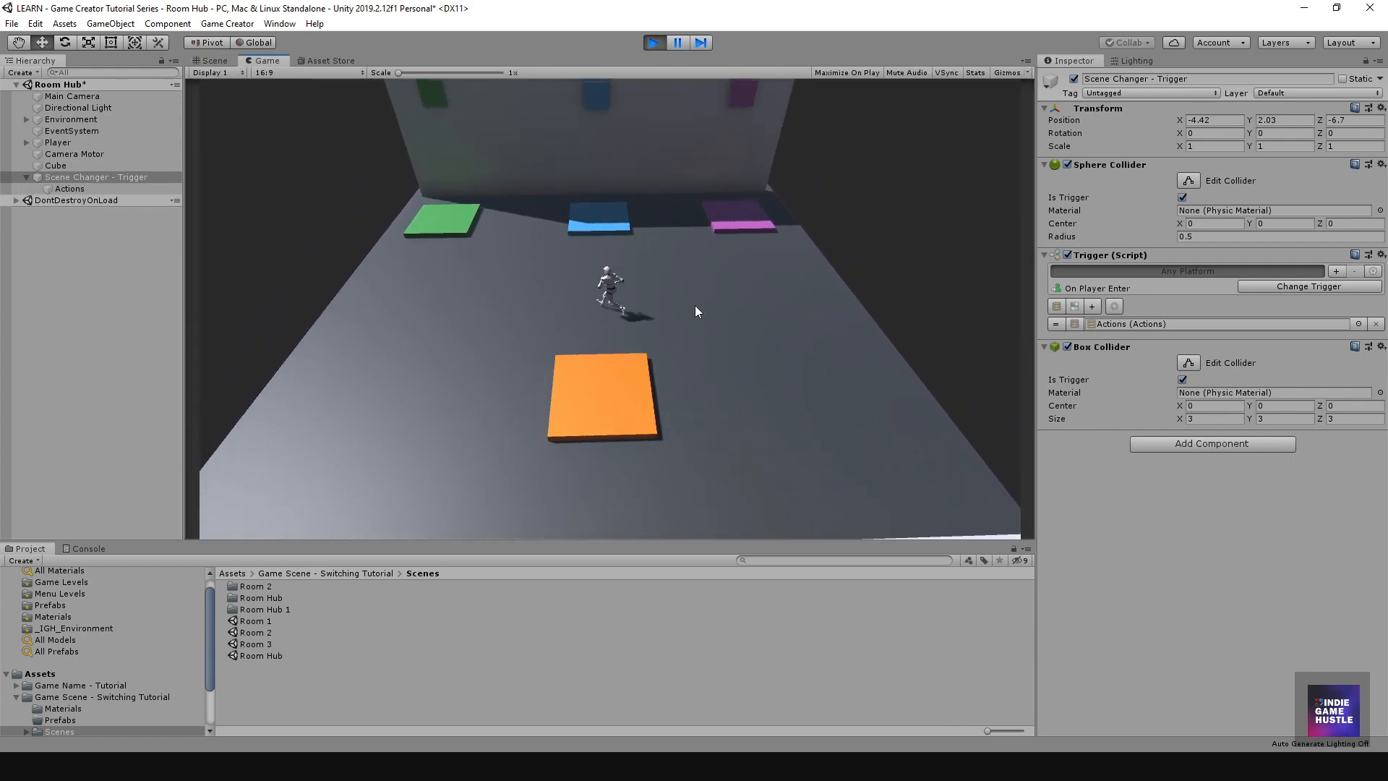
key(a)
key(w)
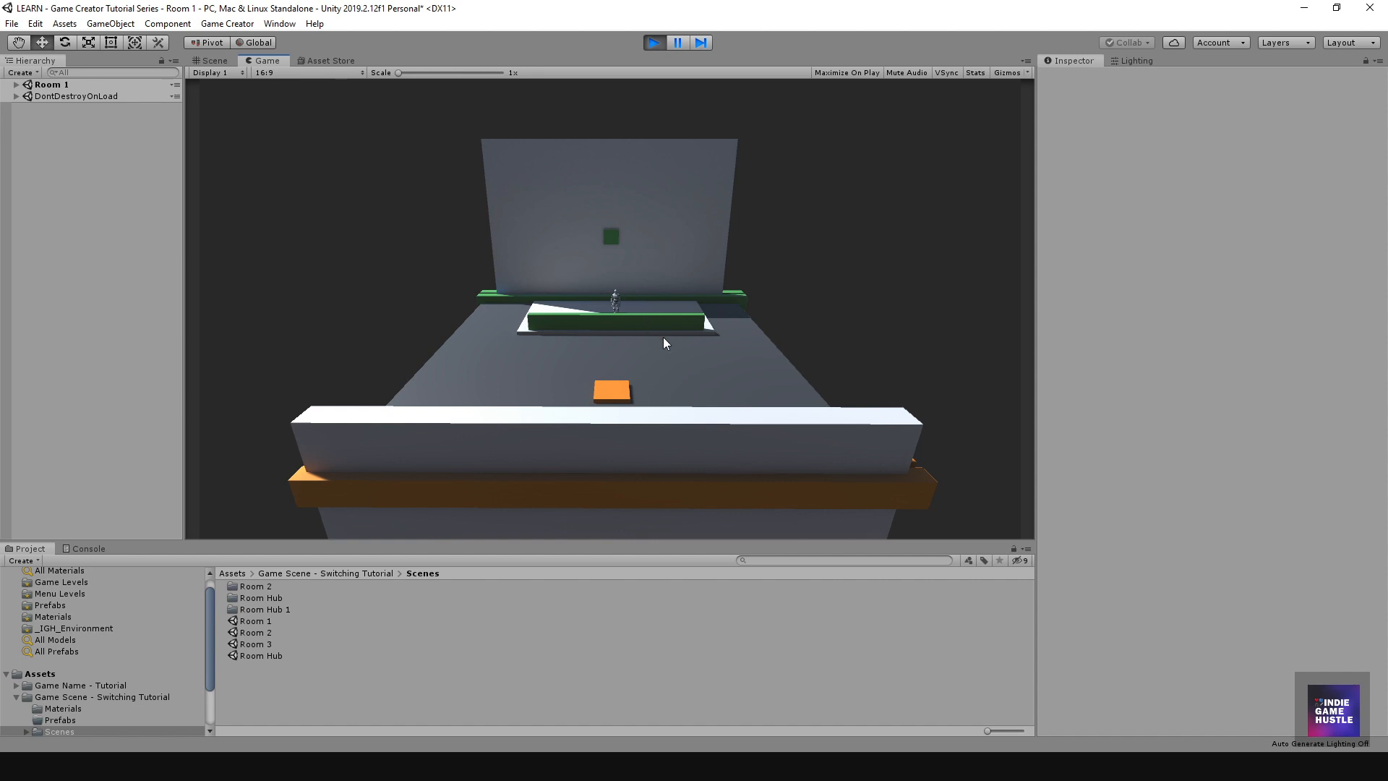
click(653, 43)
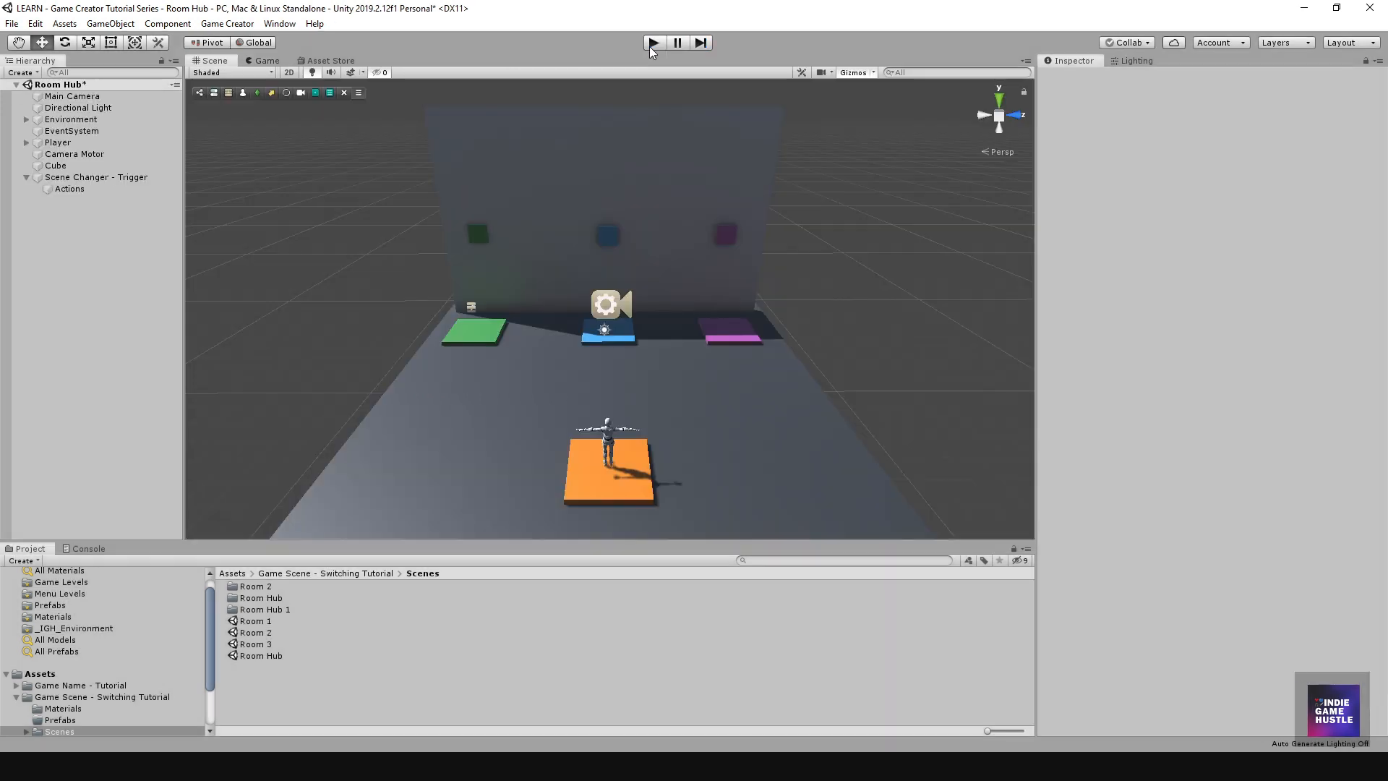
scroll(507, 418, down, 2)
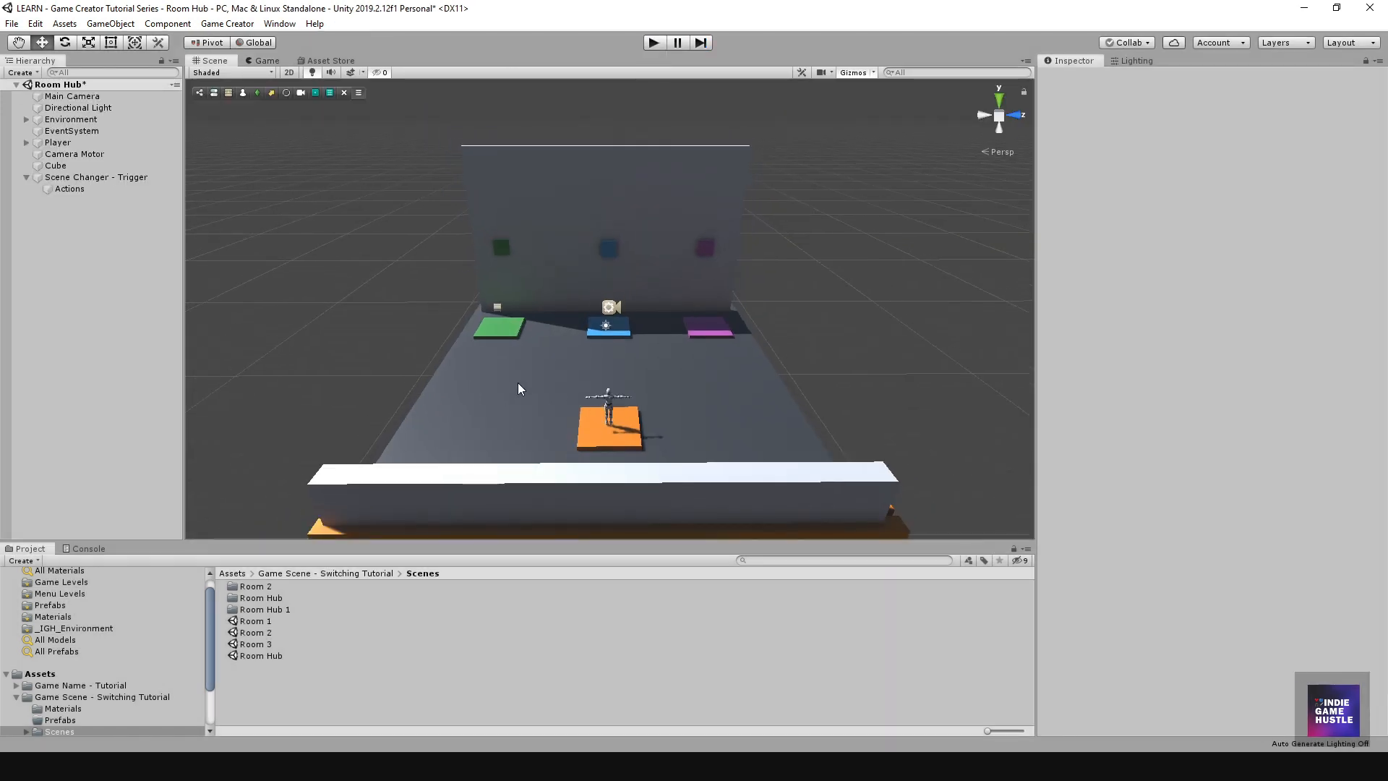
mouse_move(458, 362)
alt+mouse_down()
mouse_move(550, 365)
mouse_move(453, 358)
alt+mouse_up()
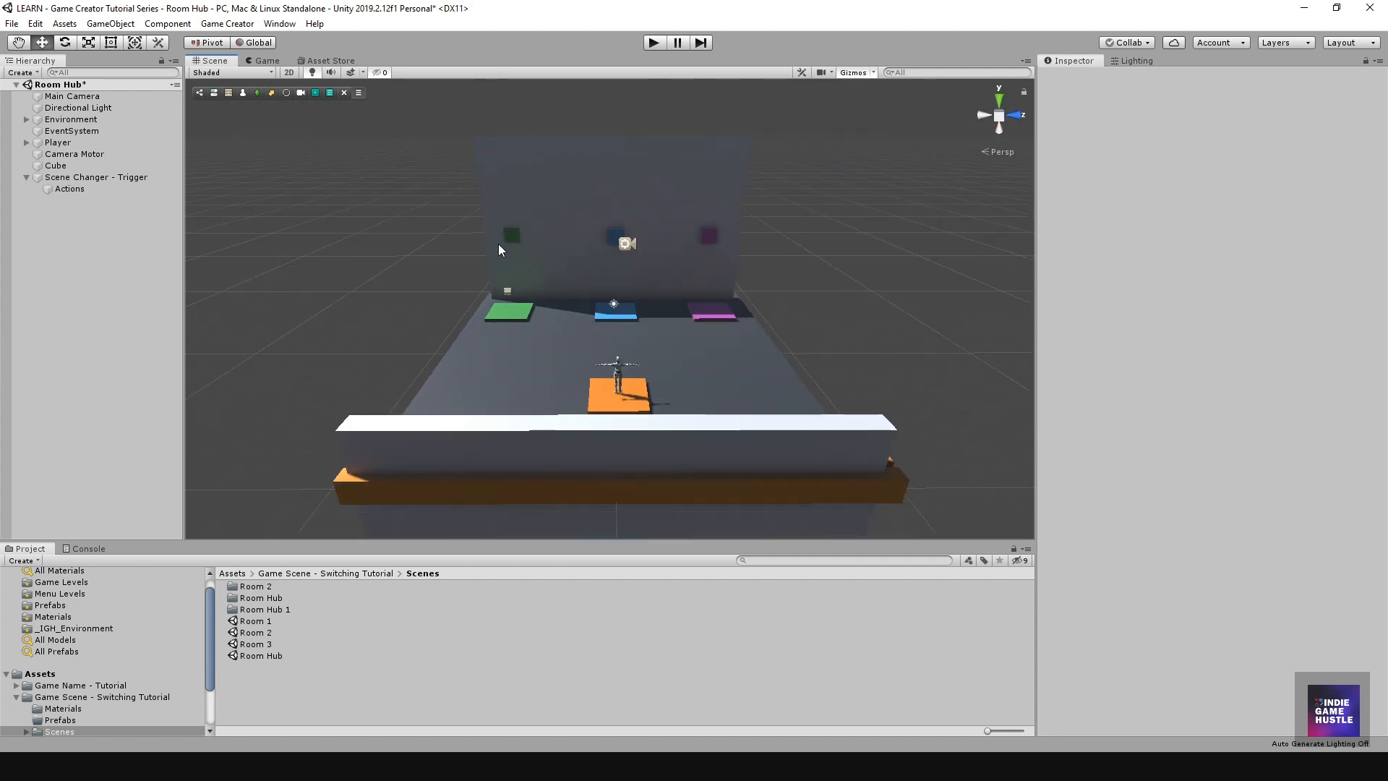
scroll(520, 244, down, 2)
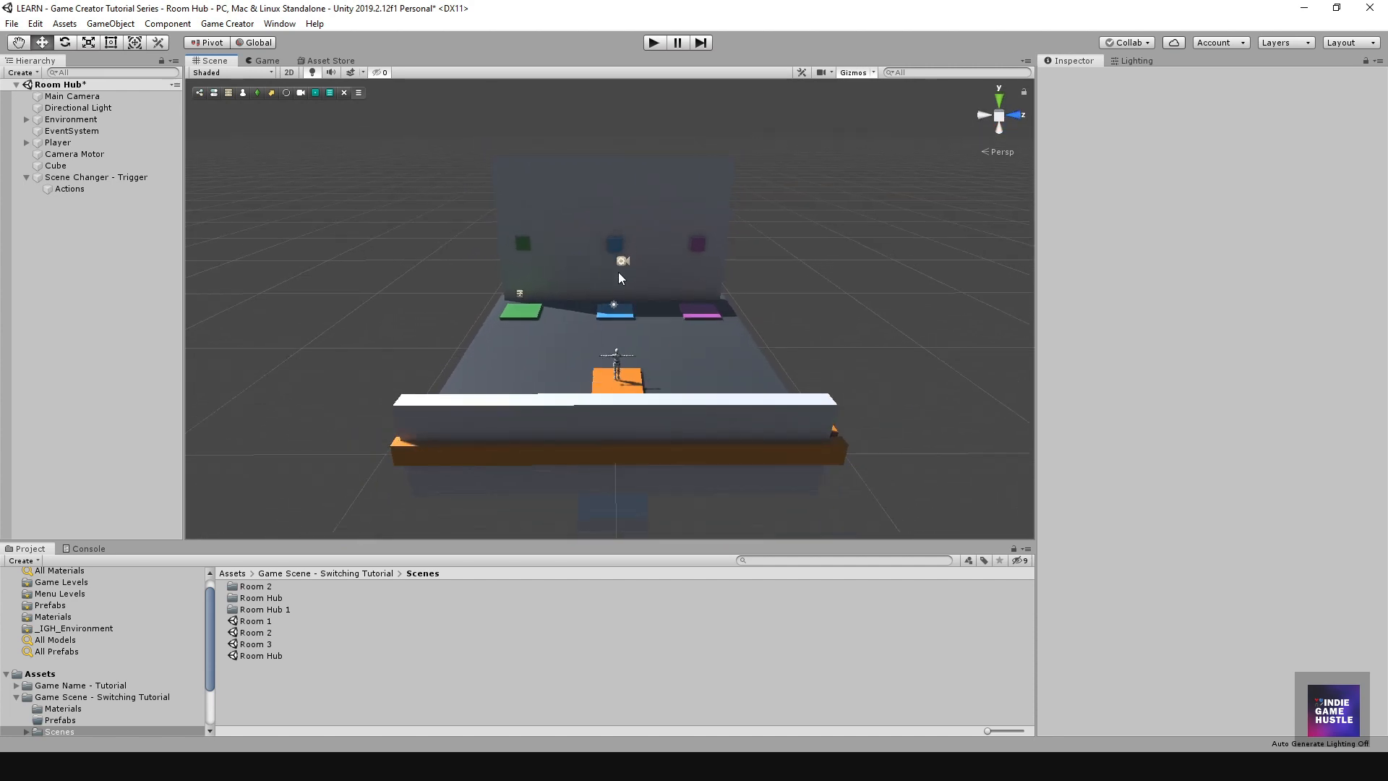
scroll(621, 282, up, 5)
alt+drag(622, 292, 574, 307)
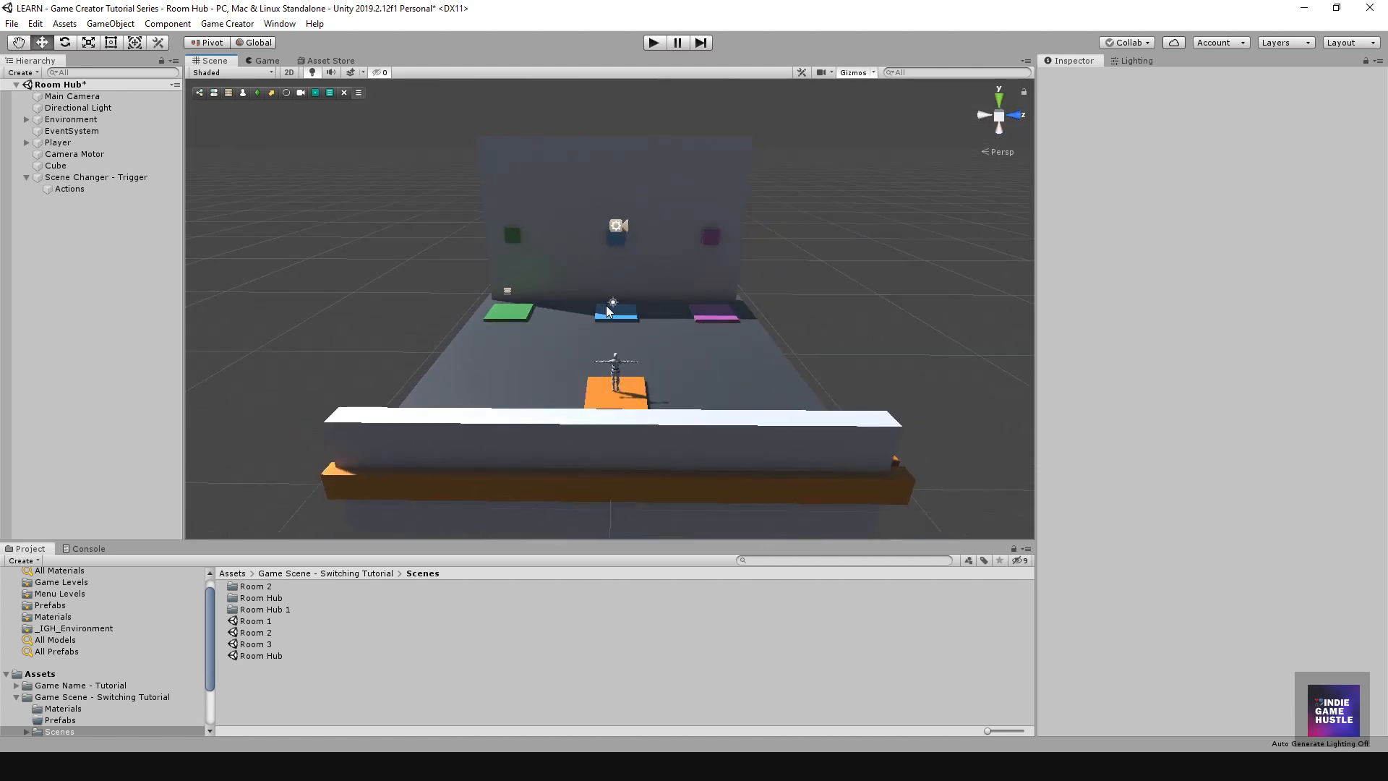
alt+drag(574, 308, 637, 340)
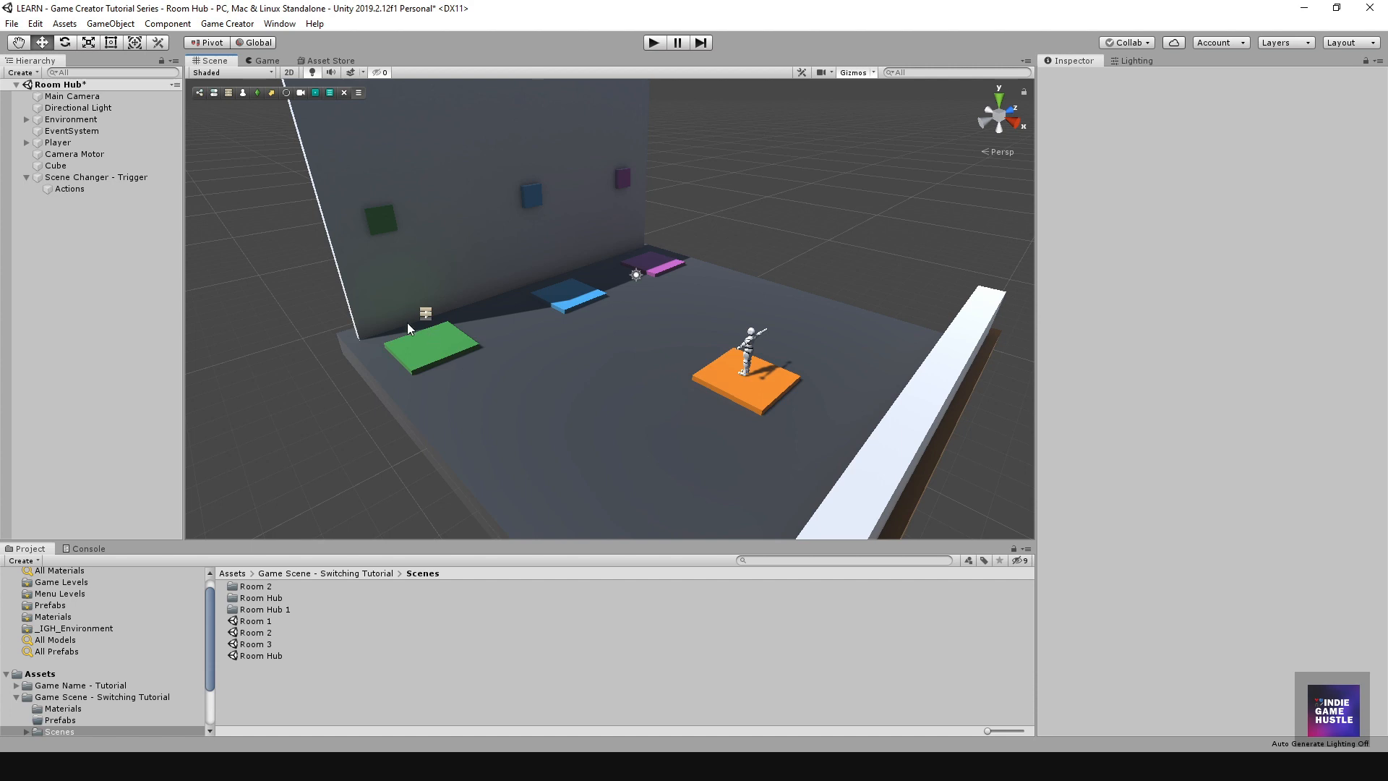
Step: Create a Game Creator Trigger in the Room Hub scene and raise it to a Y position of about 0.84
scroll(659, 336, down, 3)
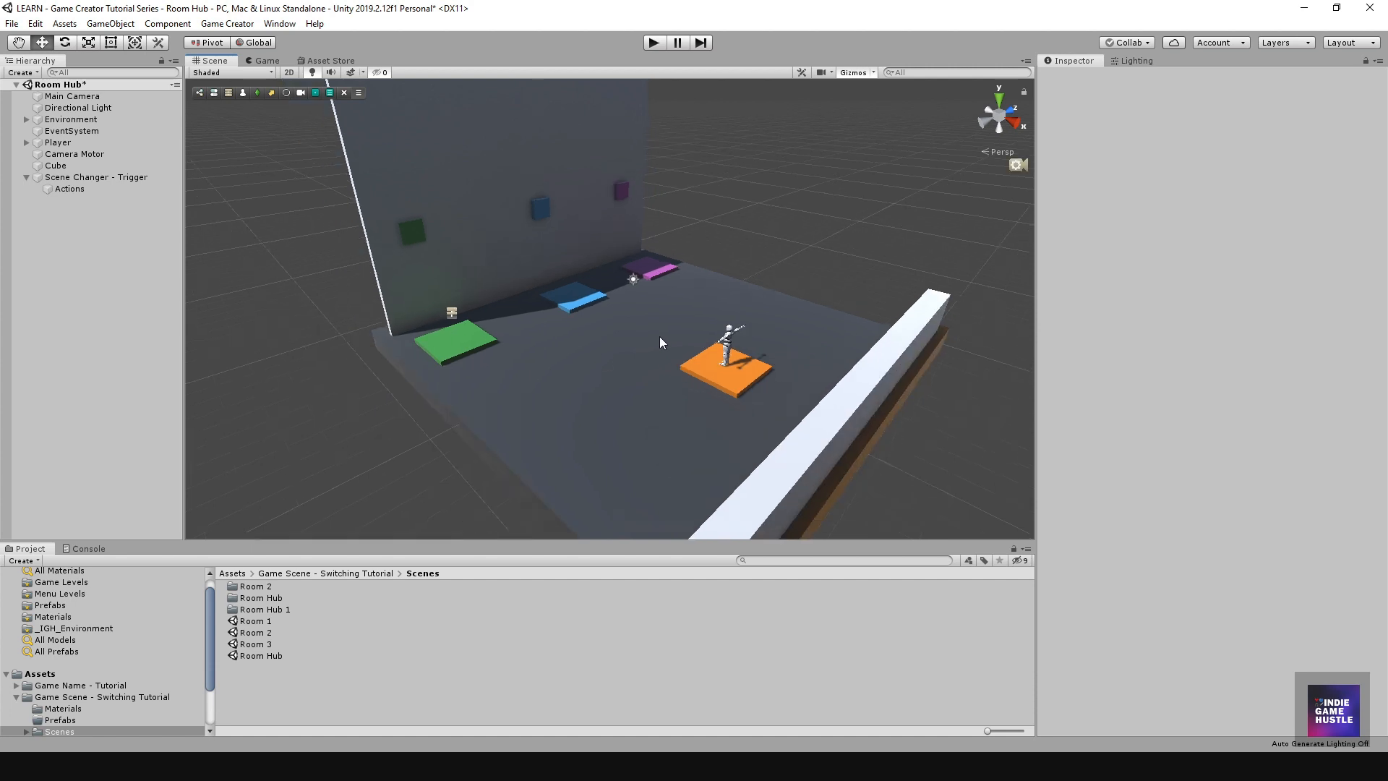
scroll(659, 336, up, 2)
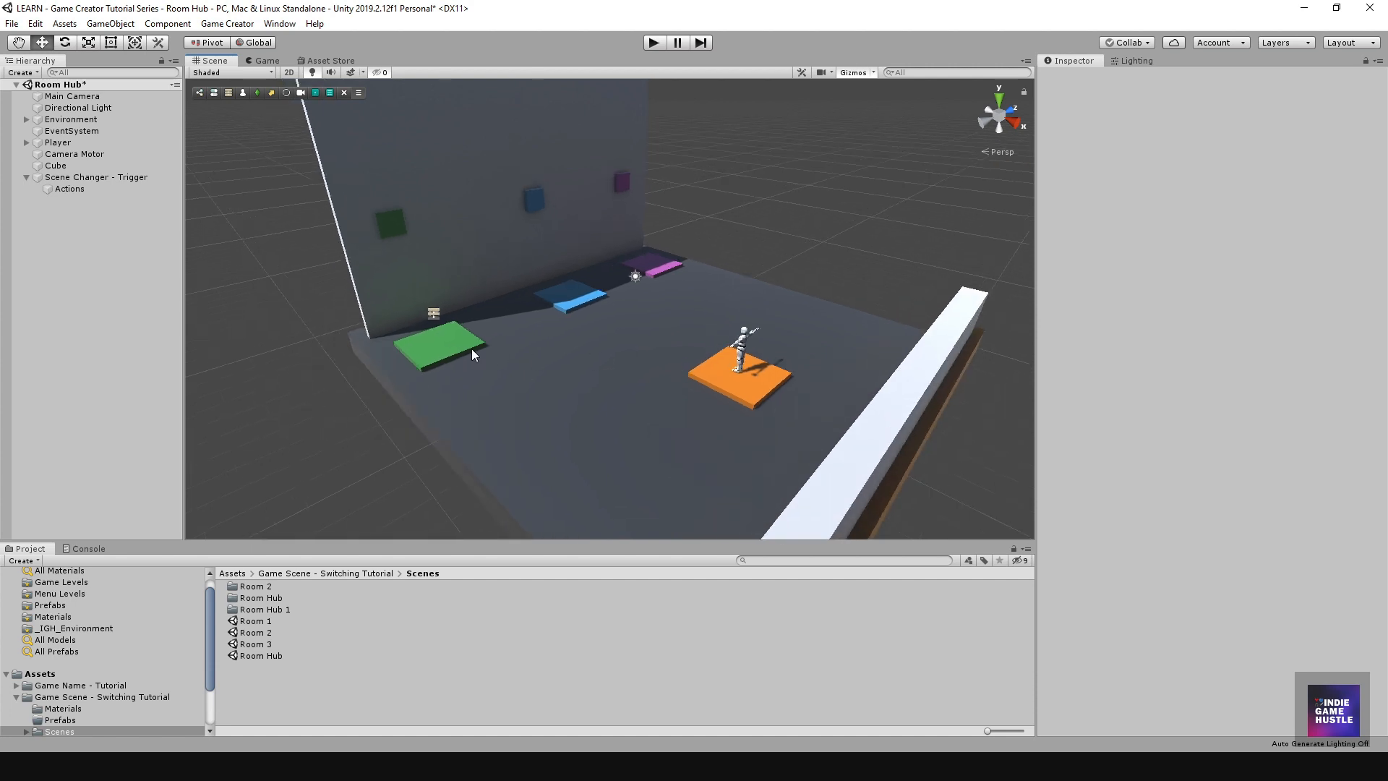
right_click(79, 230)
mouse_move(166, 364)
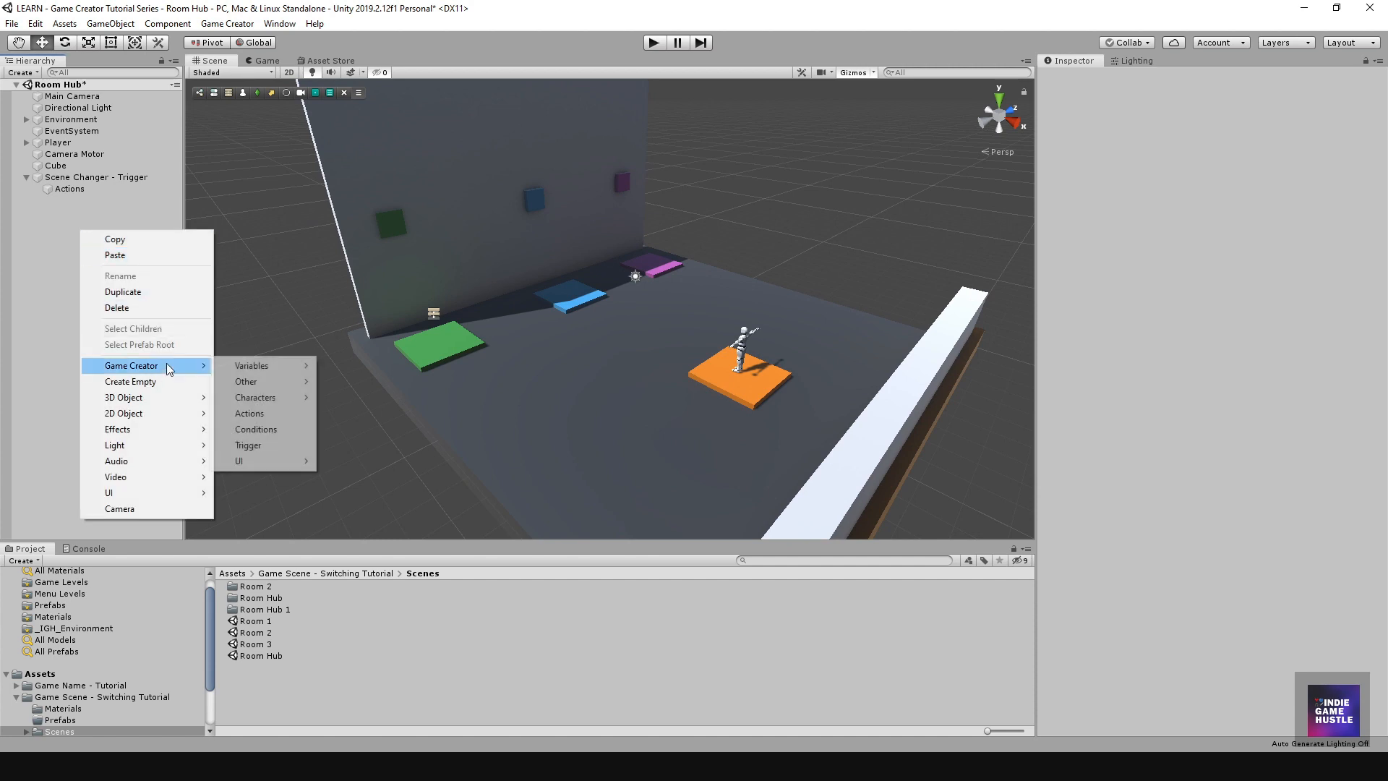
click(255, 444)
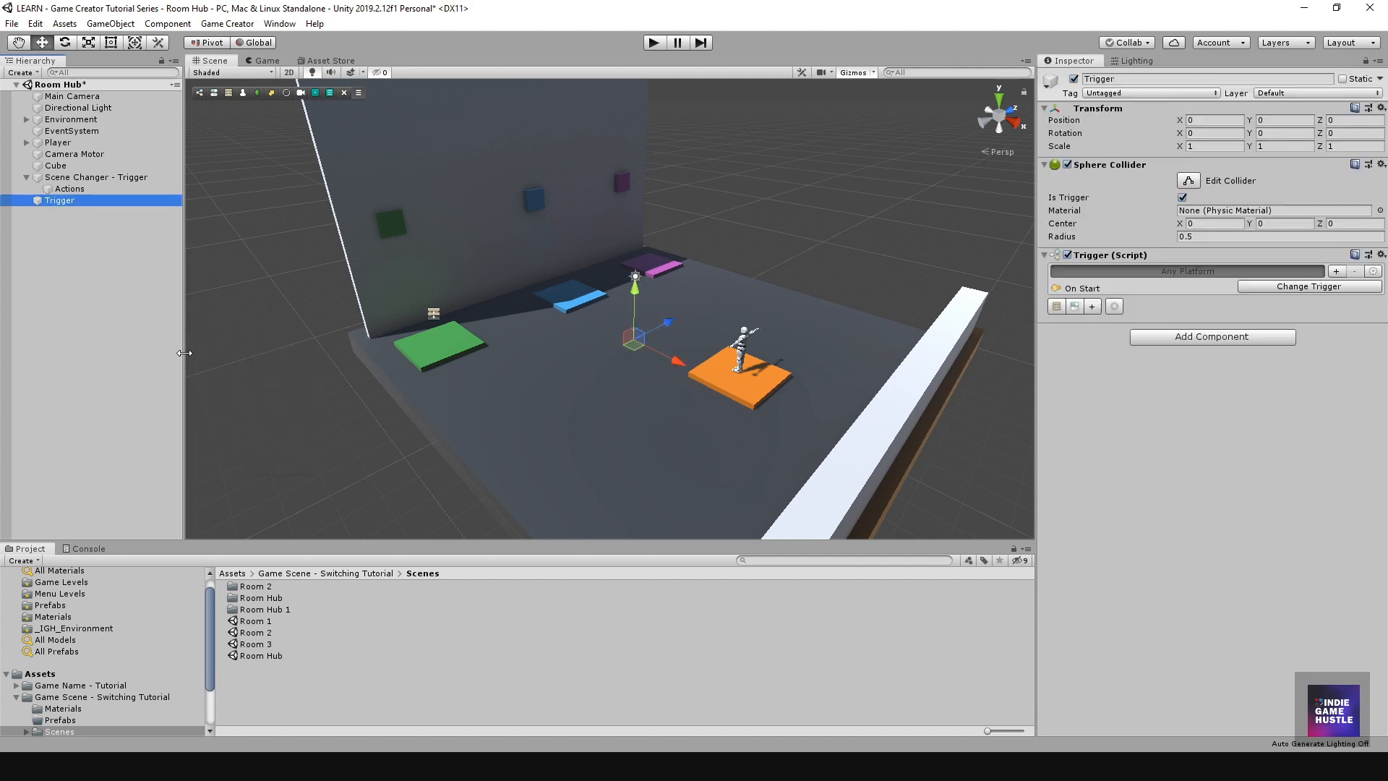
drag(634, 290, 636, 270)
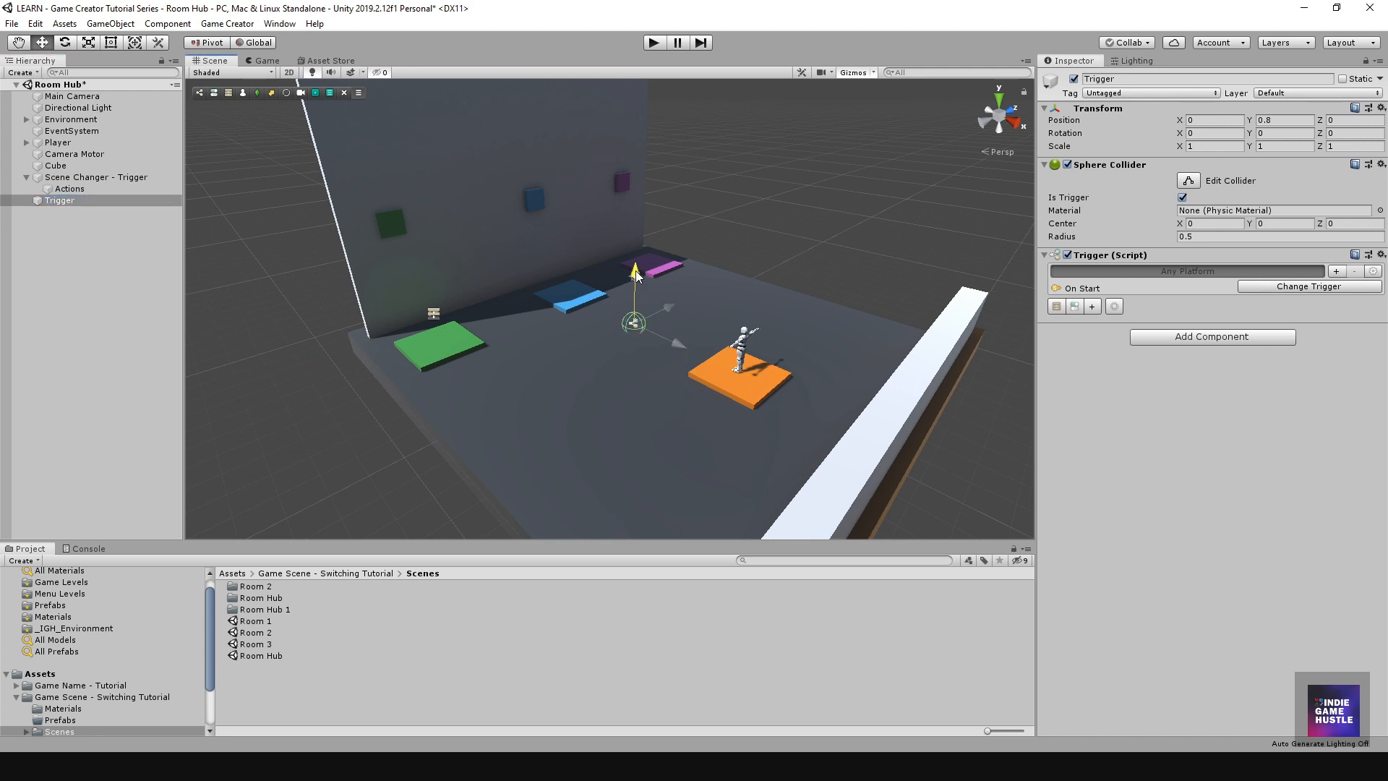
Step: Add a navigation marker as a child of the new Trigger object
click(72, 220)
click(61, 204)
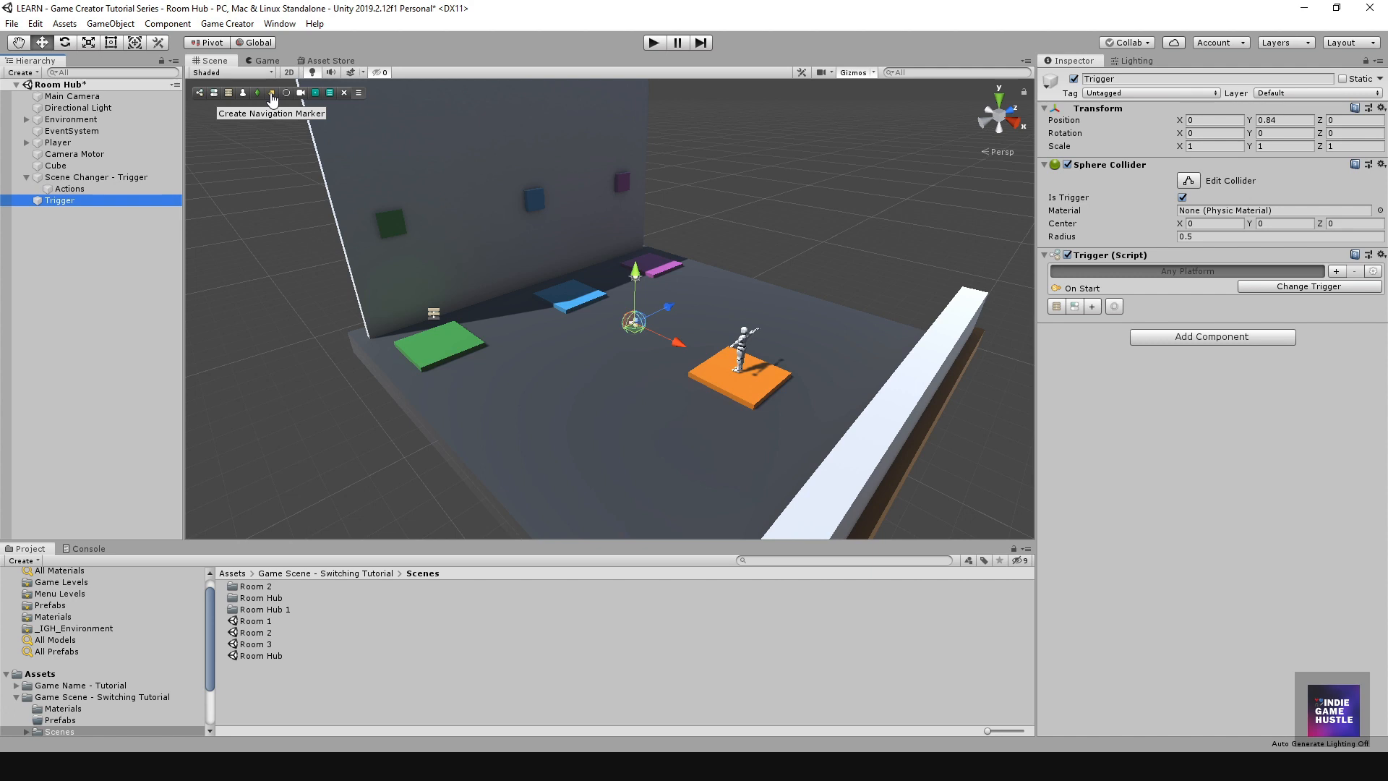
click(272, 94)
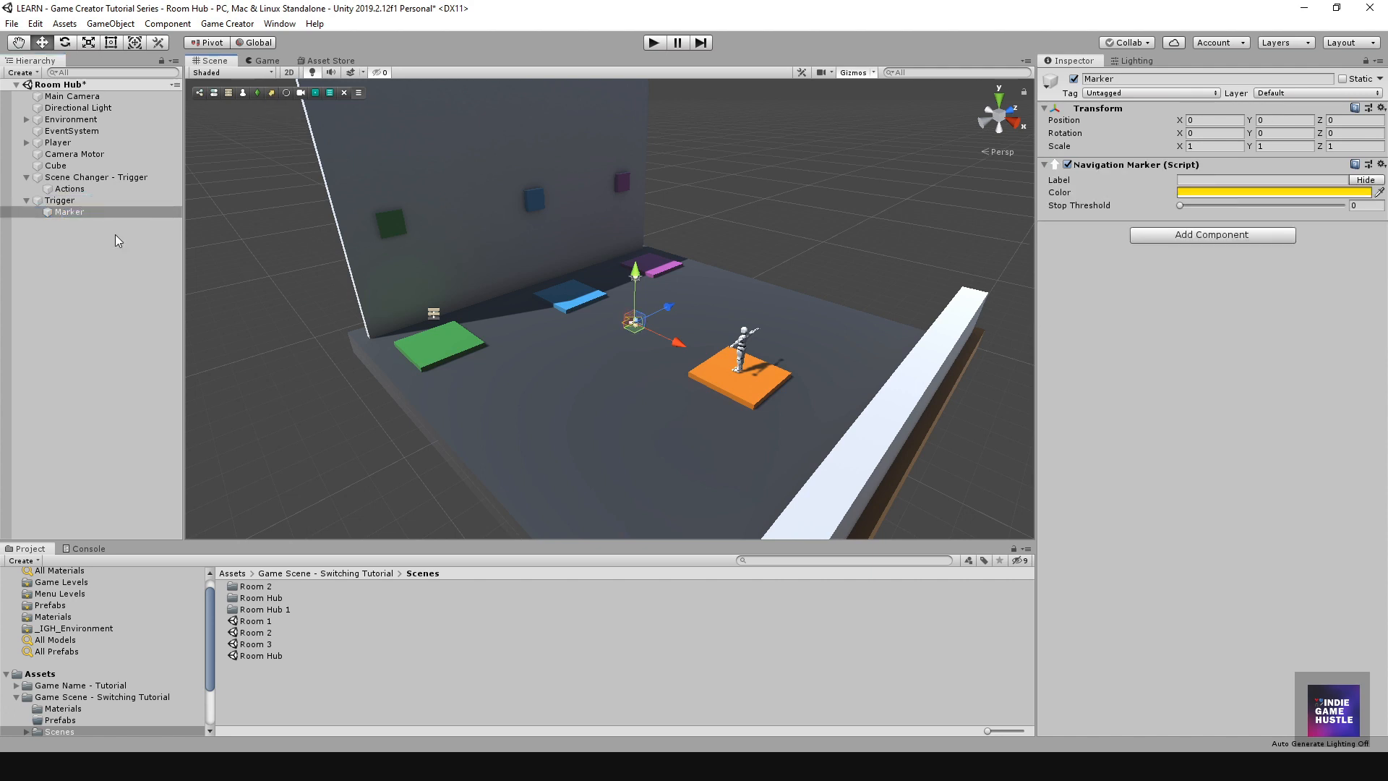
click(58, 201)
click(70, 213)
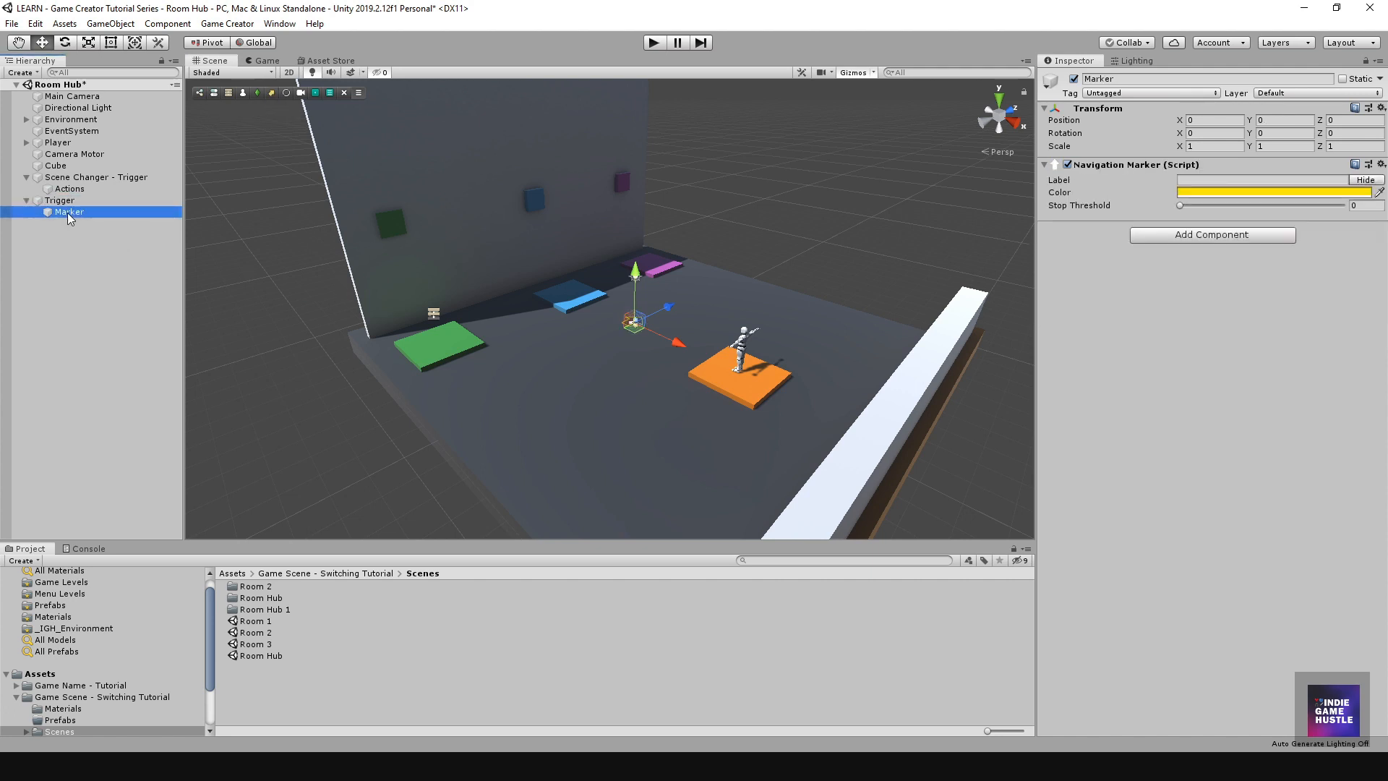
click(59, 201)
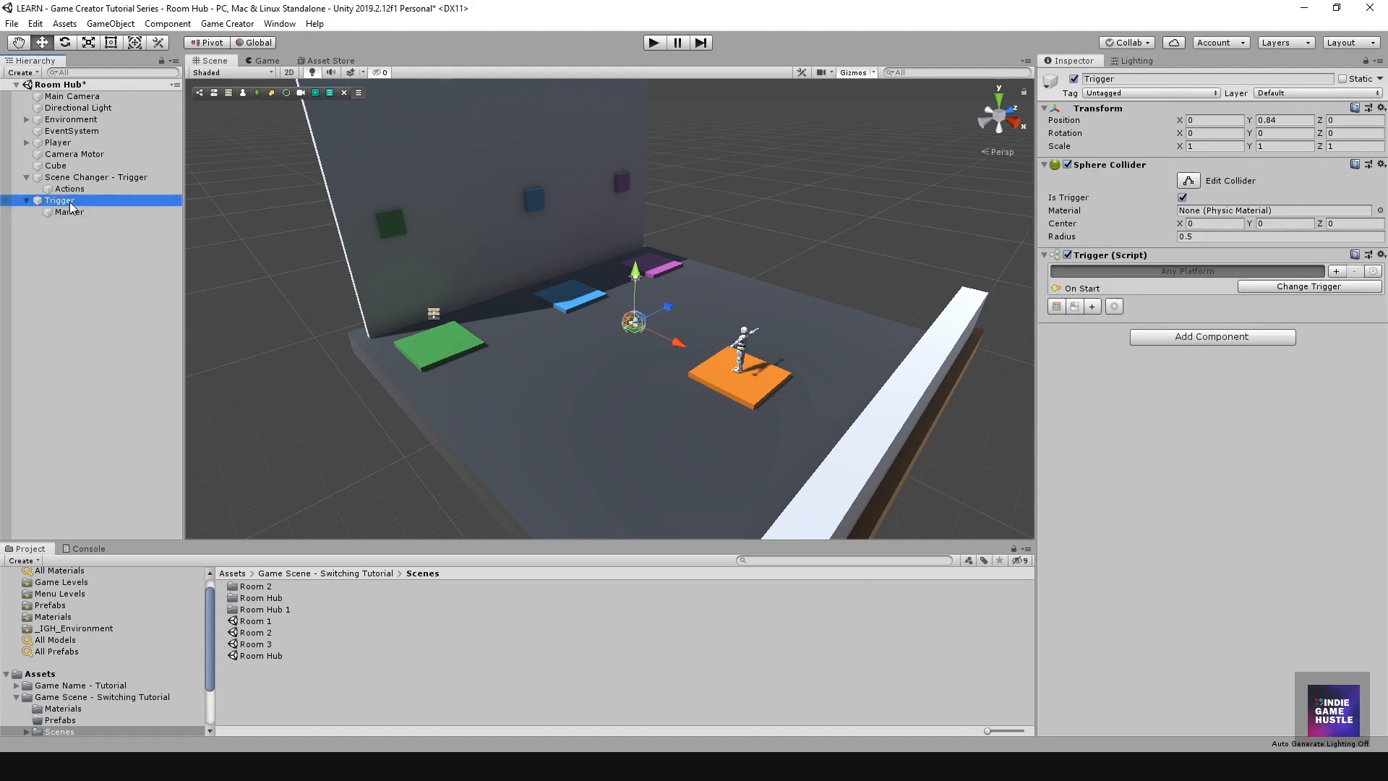
Step: Place the Trigger in front of the green pad at about X -1.87, Y 0.7, Z -6.86, rotated about 90 degrees around Y
drag(671, 302, 578, 317)
key(f)
mouse_move(609, 255)
mouse_down()
mouse_move(600, 298)
mouse_move(597, 272)
mouse_up()
key(e)
drag(648, 344, 524, 316)
key(w)
scroll(524, 288, down, 2)
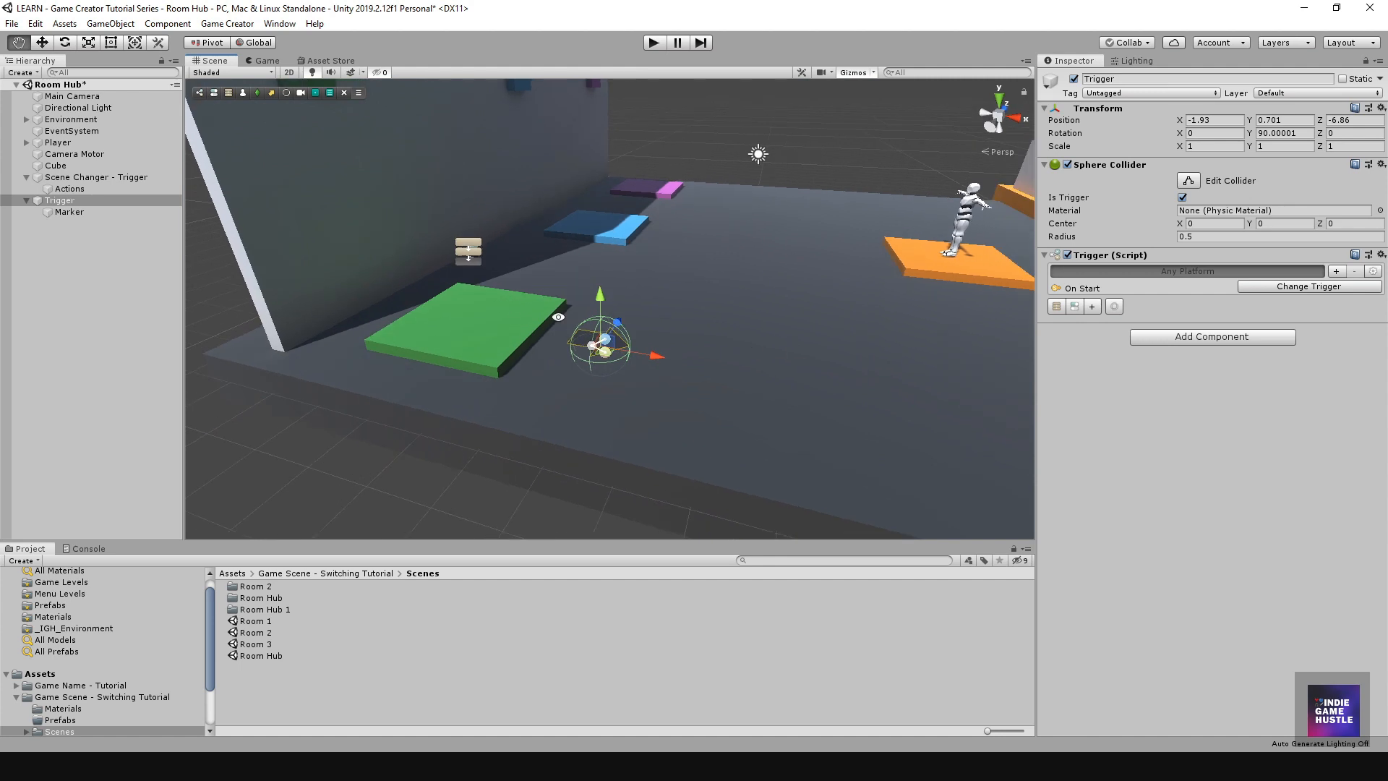
alt+drag(654, 254, 574, 293)
drag(636, 359, 640, 361)
drag(599, 314, 598, 306)
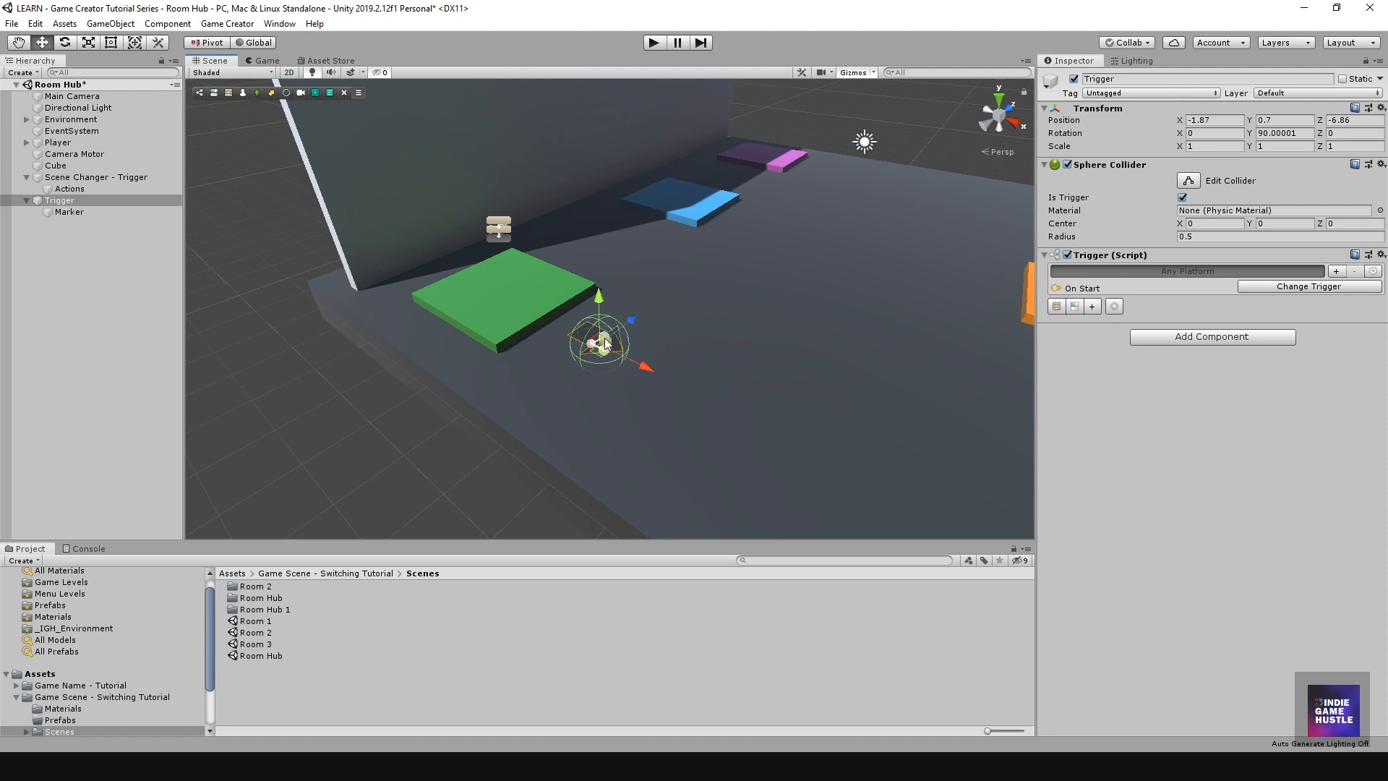
alt+drag(604, 336, 627, 335)
alt+drag(762, 357, 731, 405)
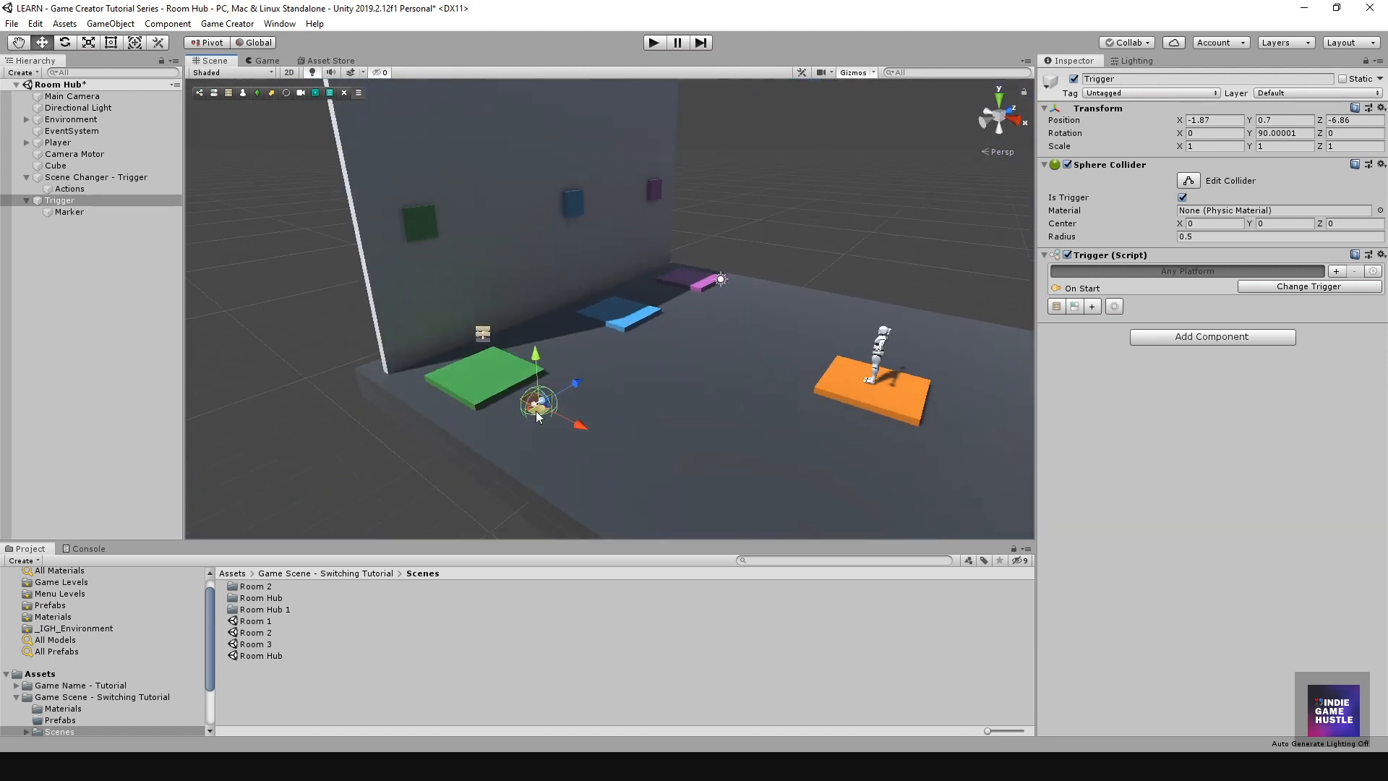
alt+drag(762, 318, 748, 336)
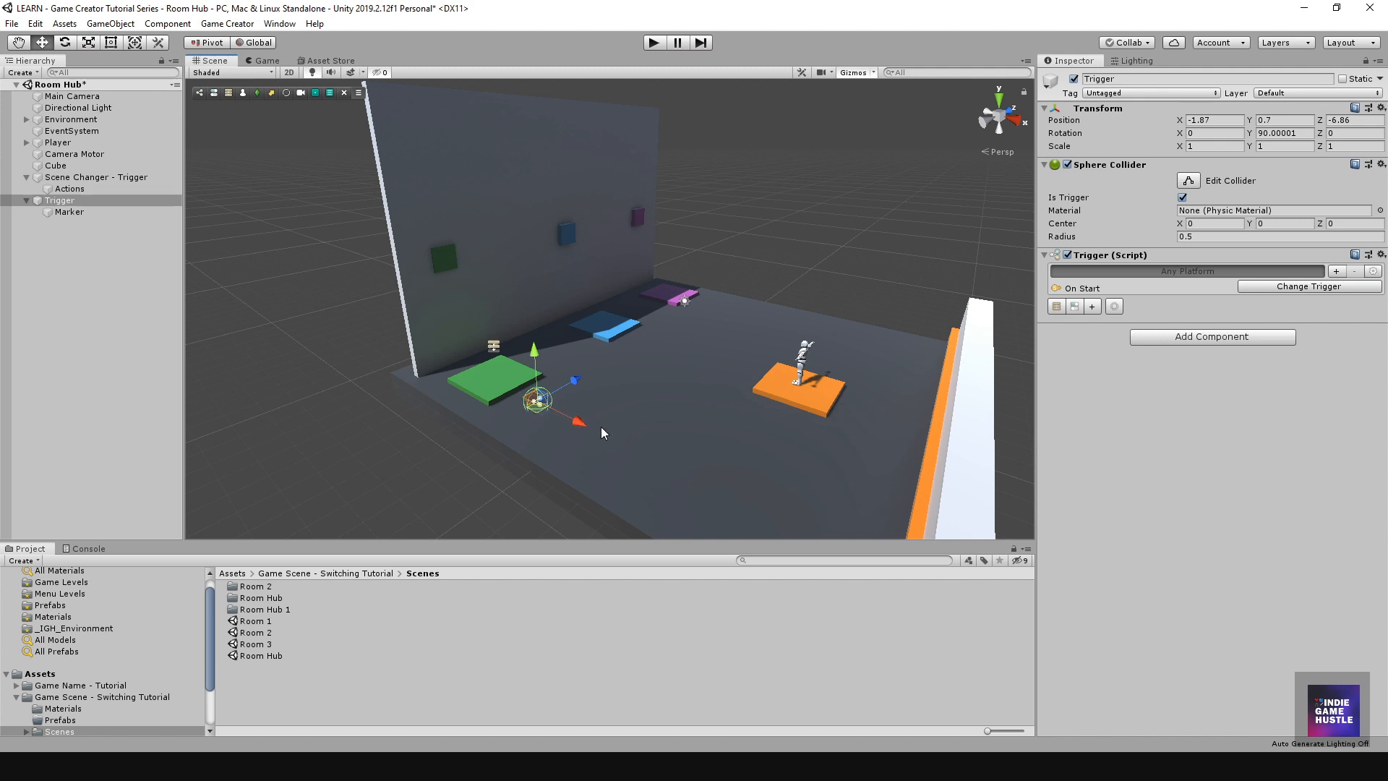
Step: Create a Conditions slot on the new Trigger and add a clause to its Conditions object
click(89, 202)
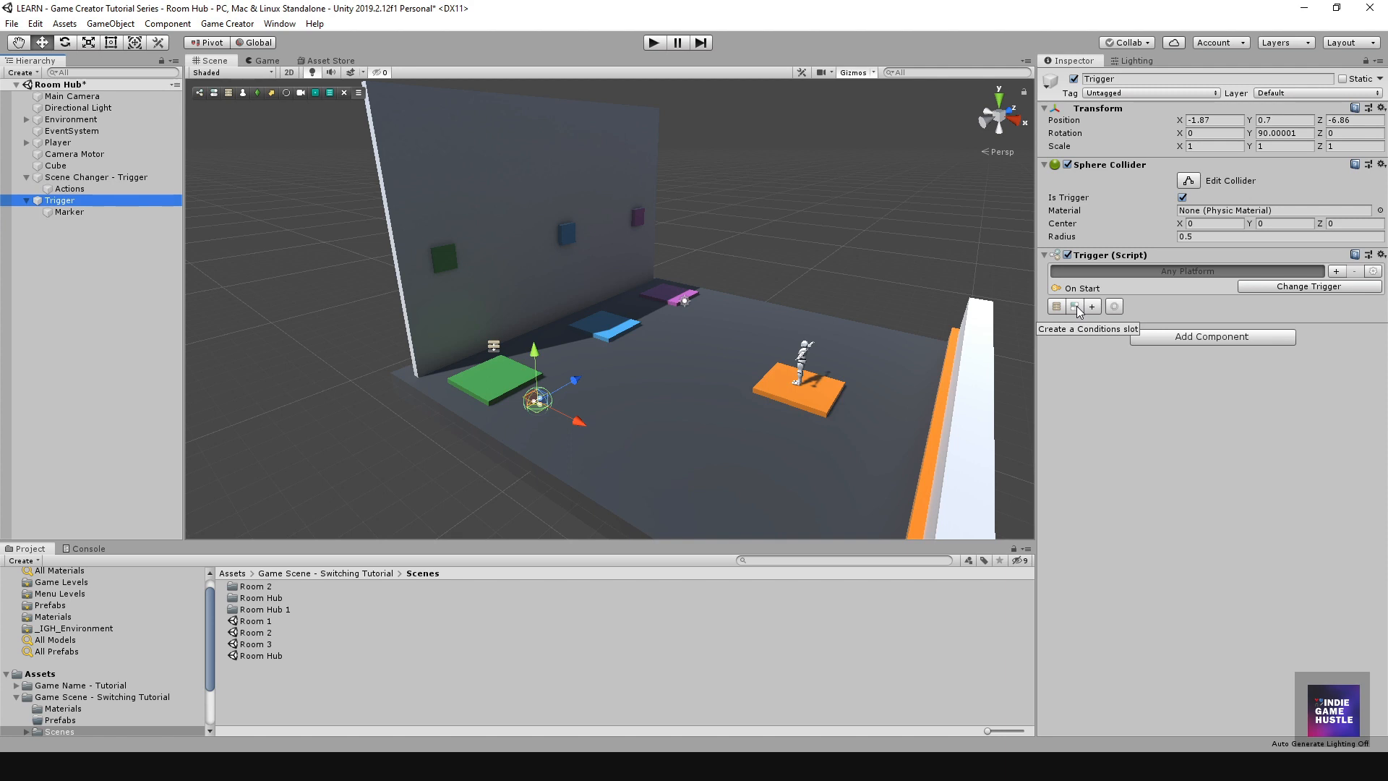
click(1075, 307)
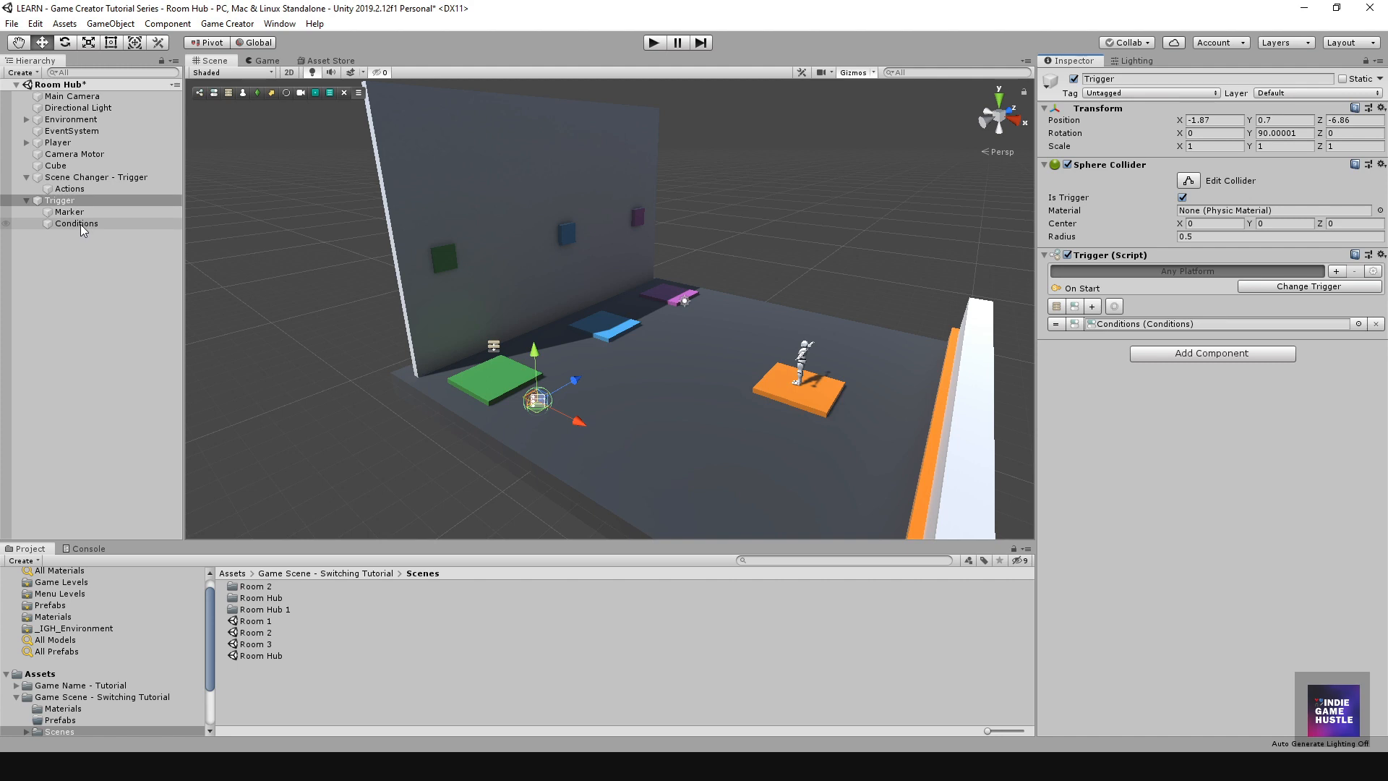
double_click(1098, 324)
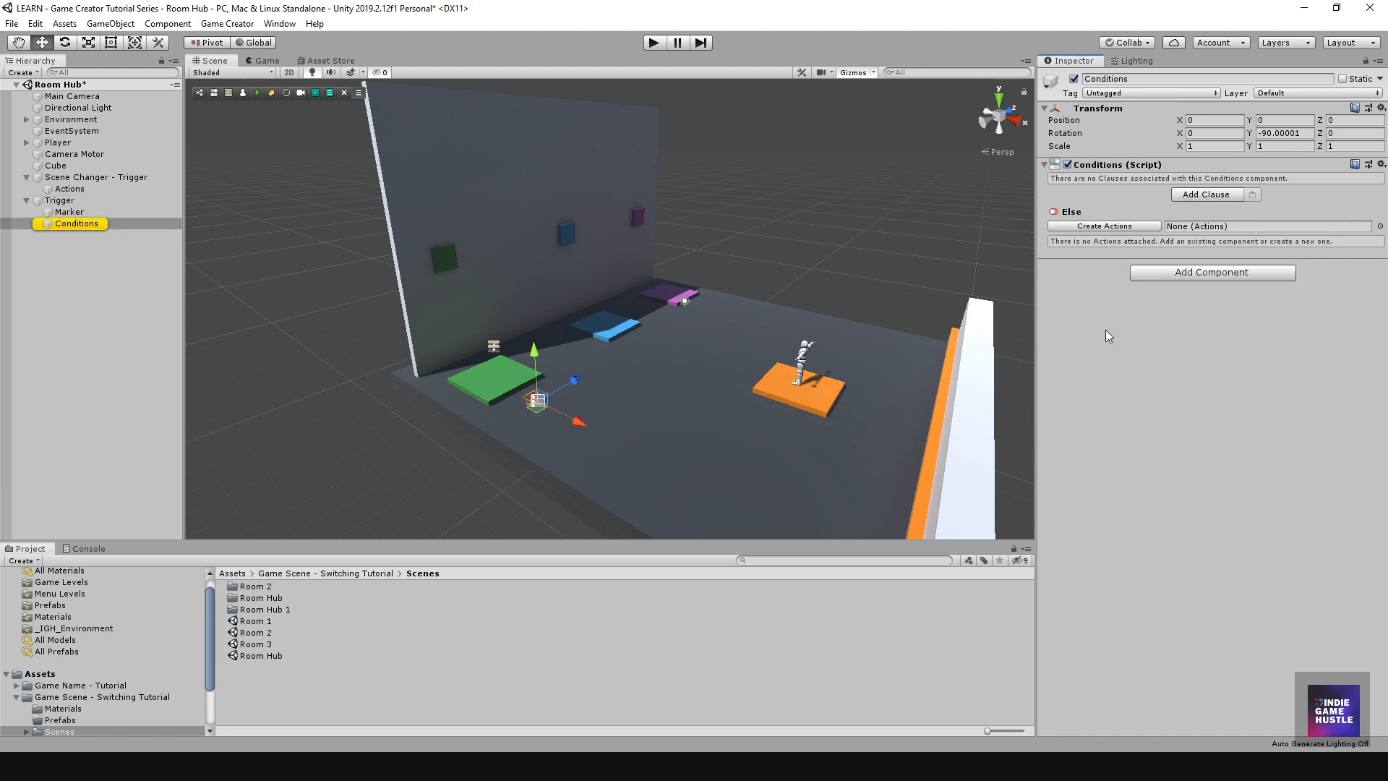
click(1191, 201)
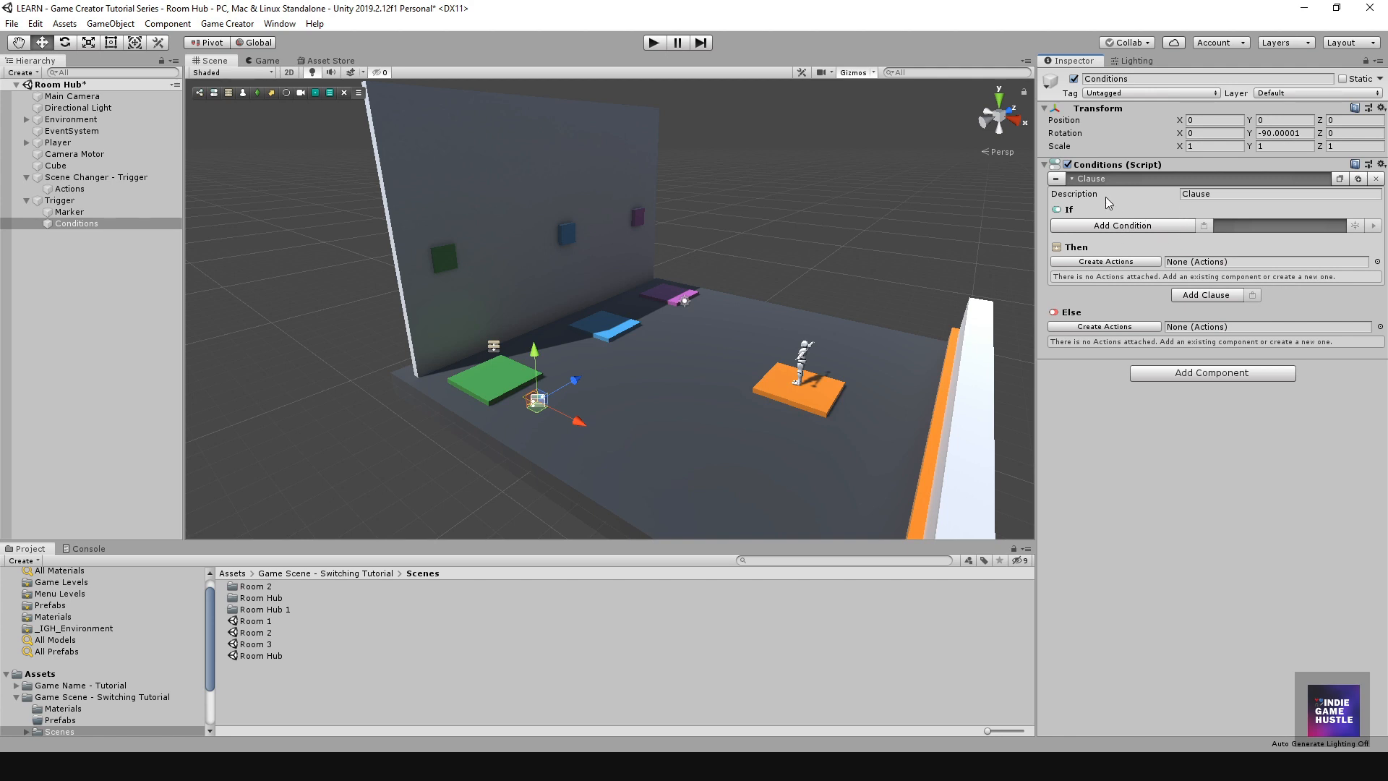
Step: Add a Variable Number condition to the clause that checks whether the global variable location equals 0
click(1117, 227)
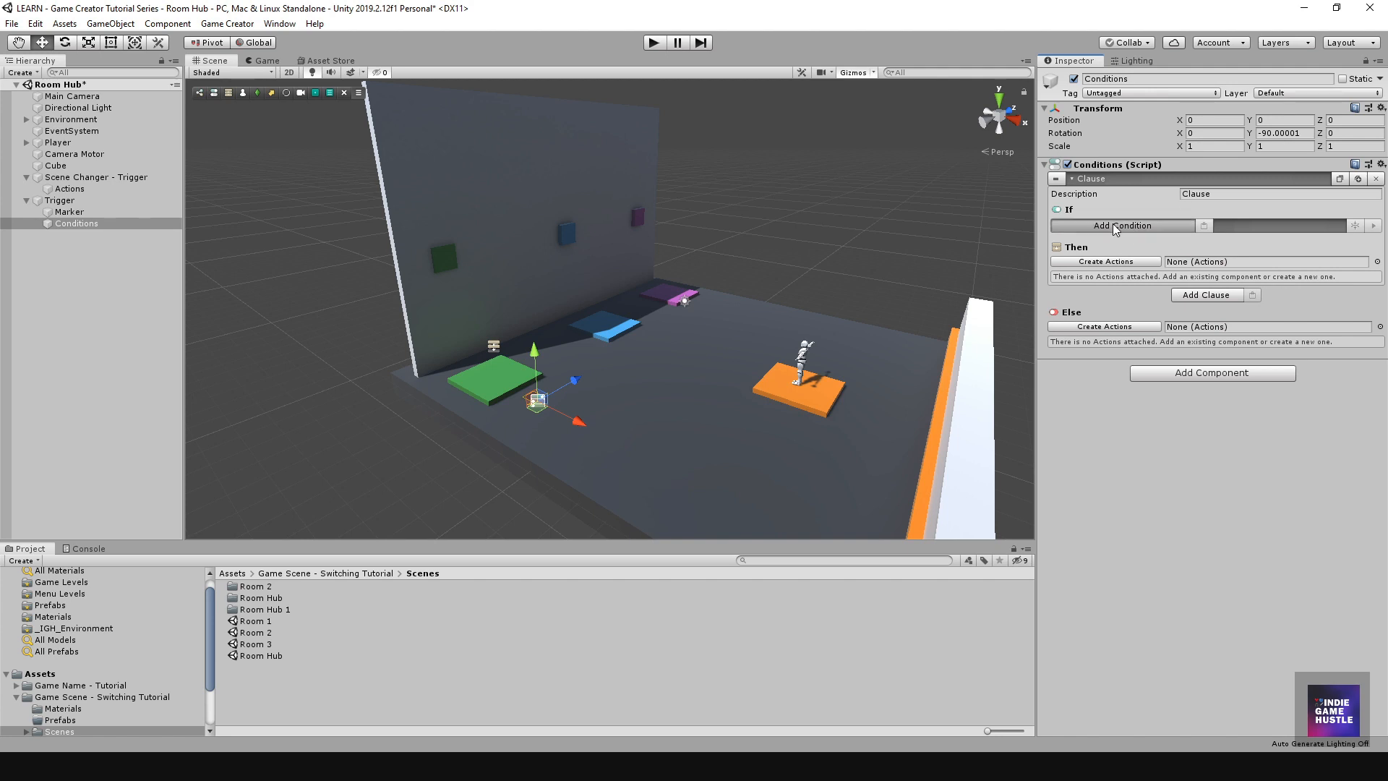
click(1103, 282)
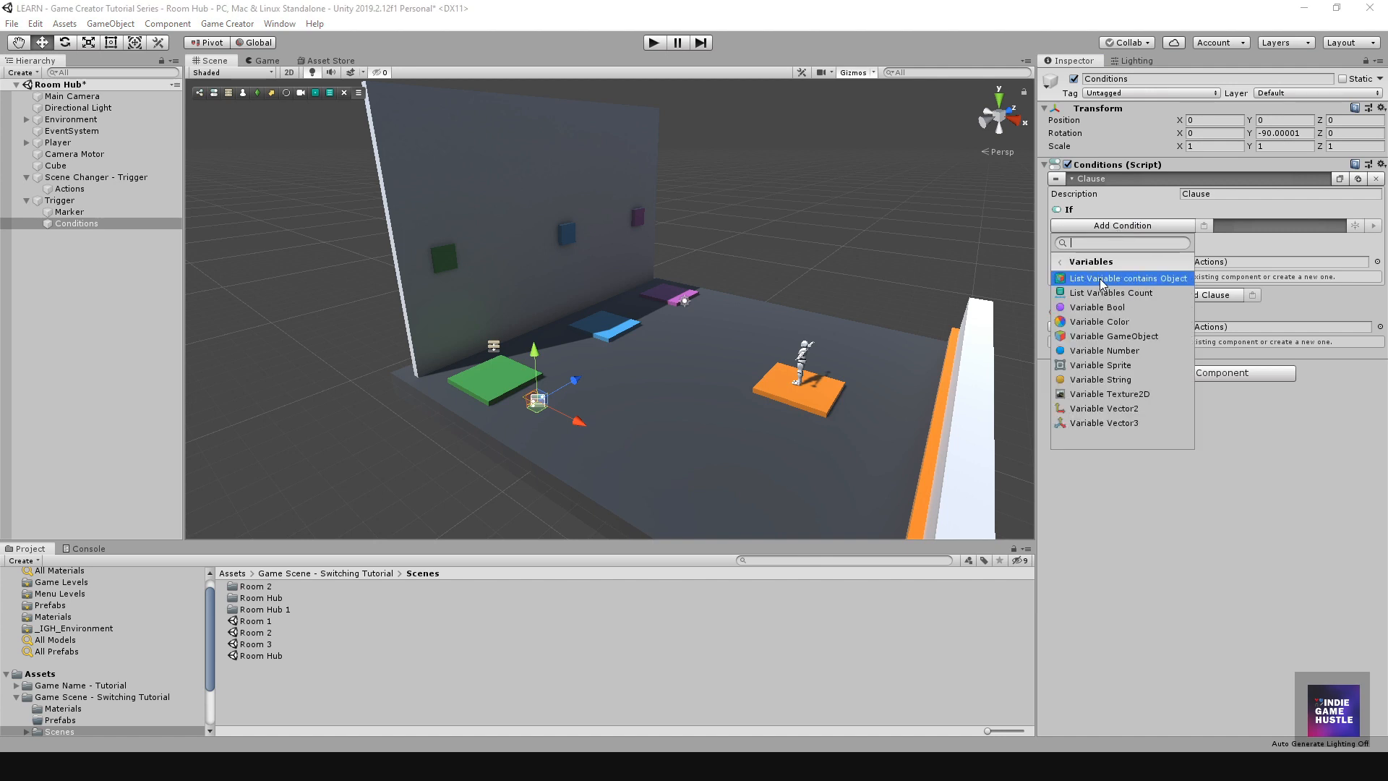
click(1105, 351)
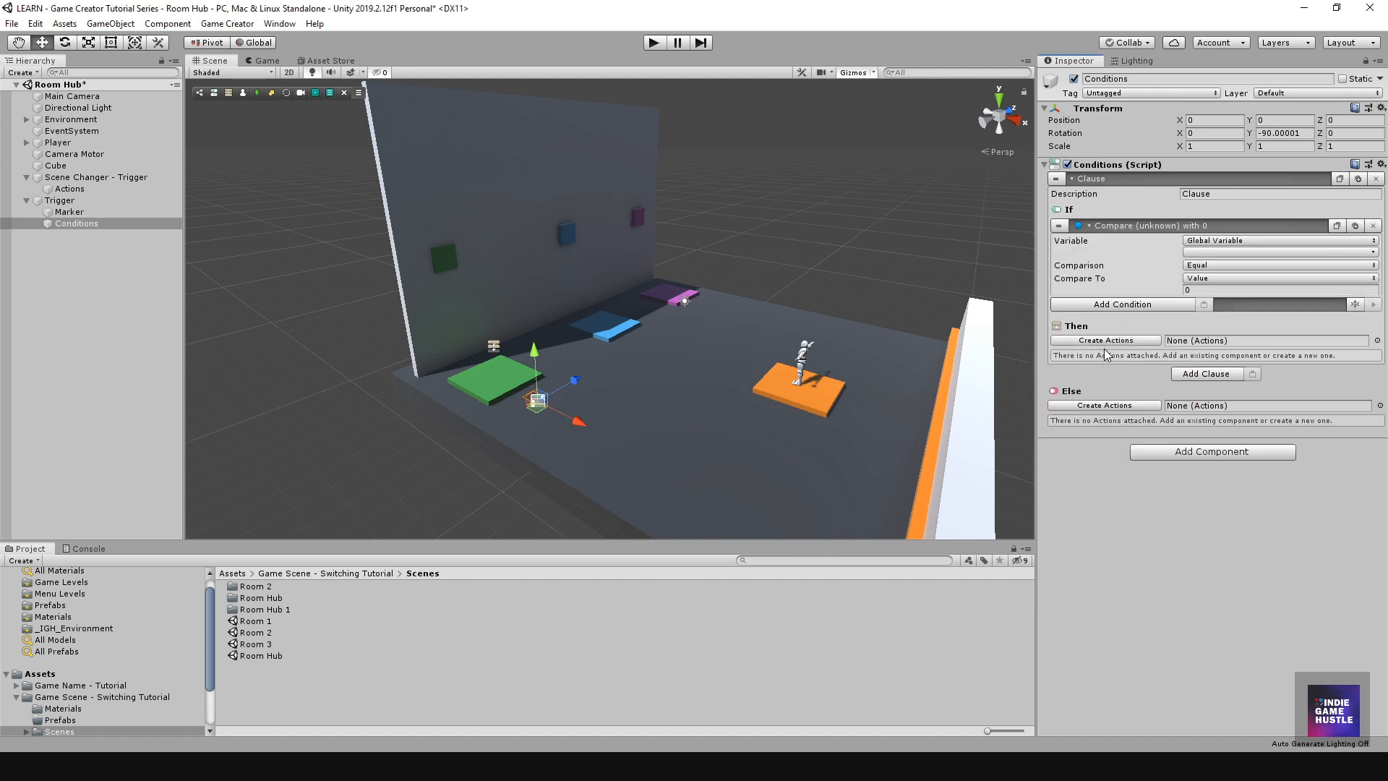
click(1200, 253)
click(1207, 288)
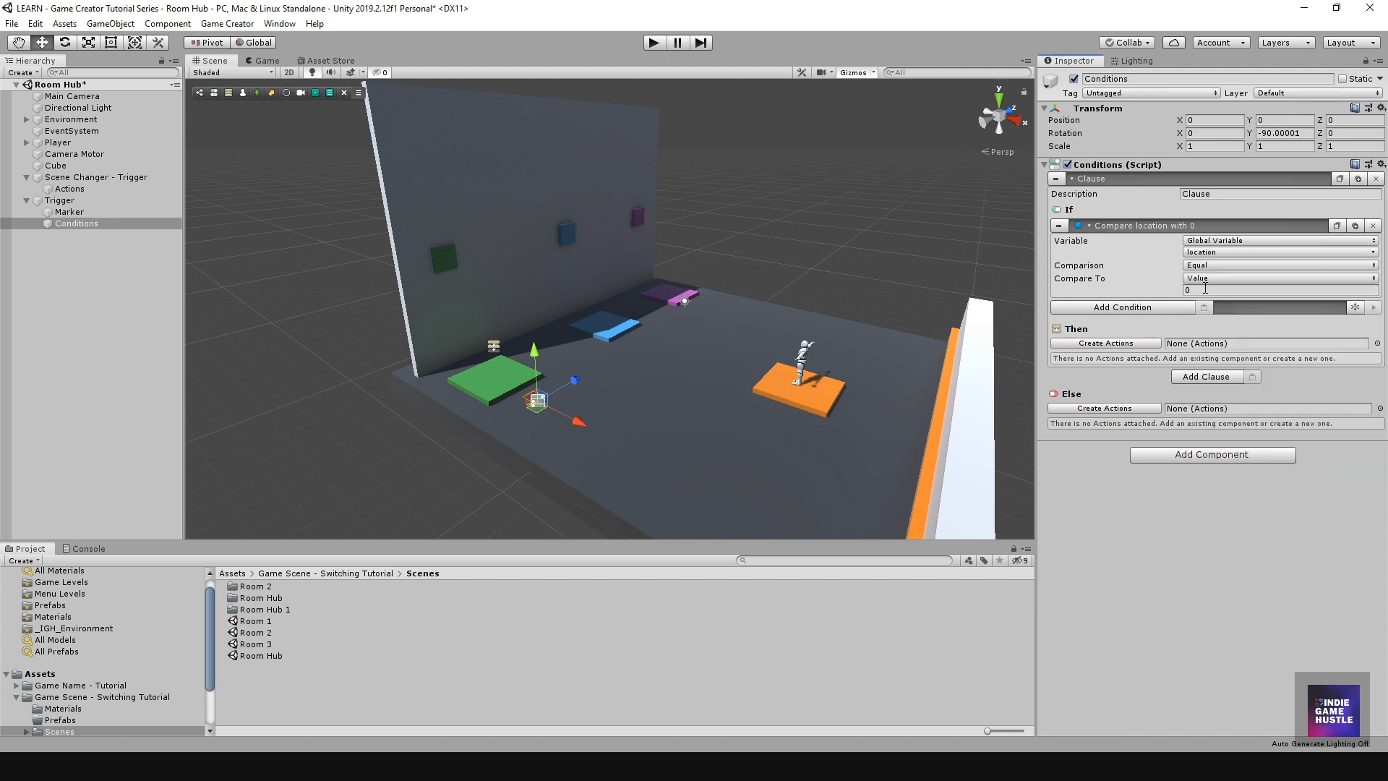
click(1207, 289)
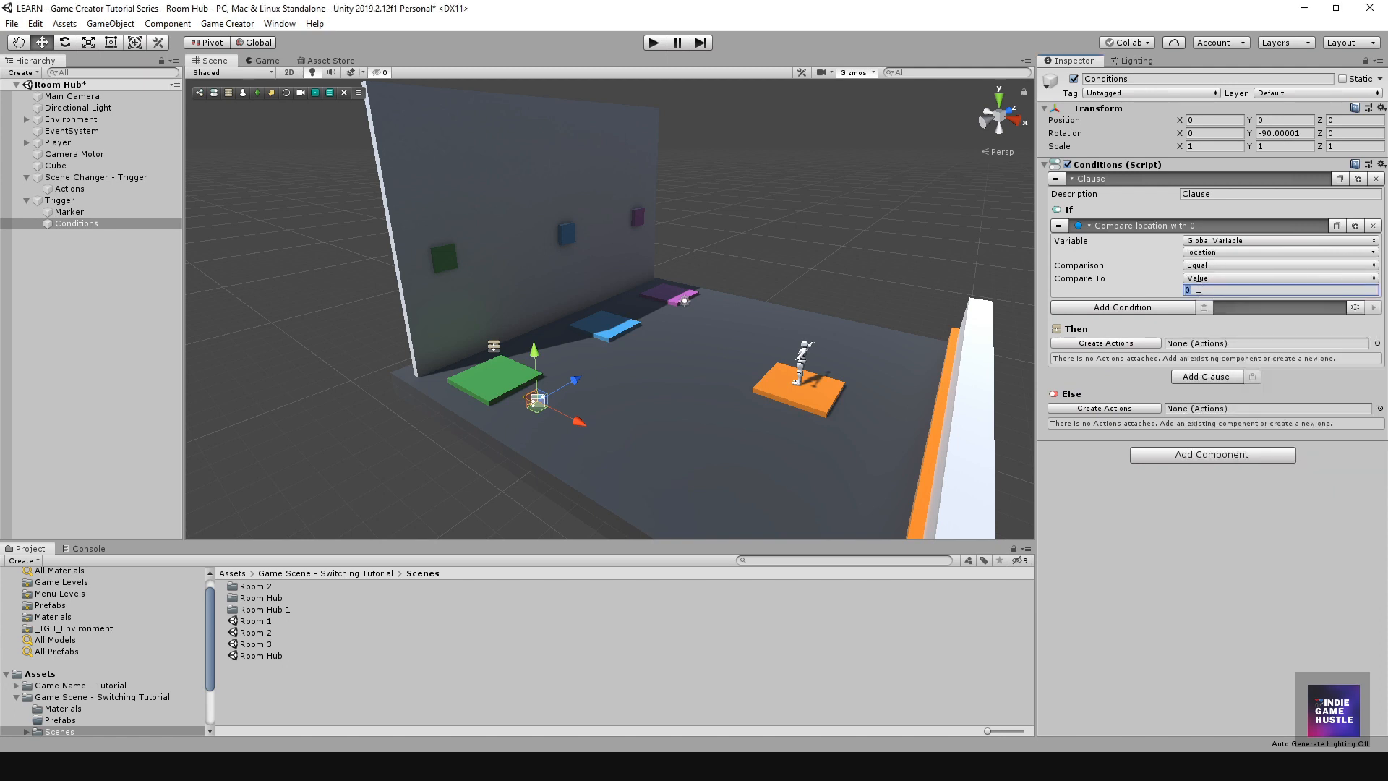
Step: Create Actions for the clause's Then branch and add a Teleport action for the Player
click(1125, 344)
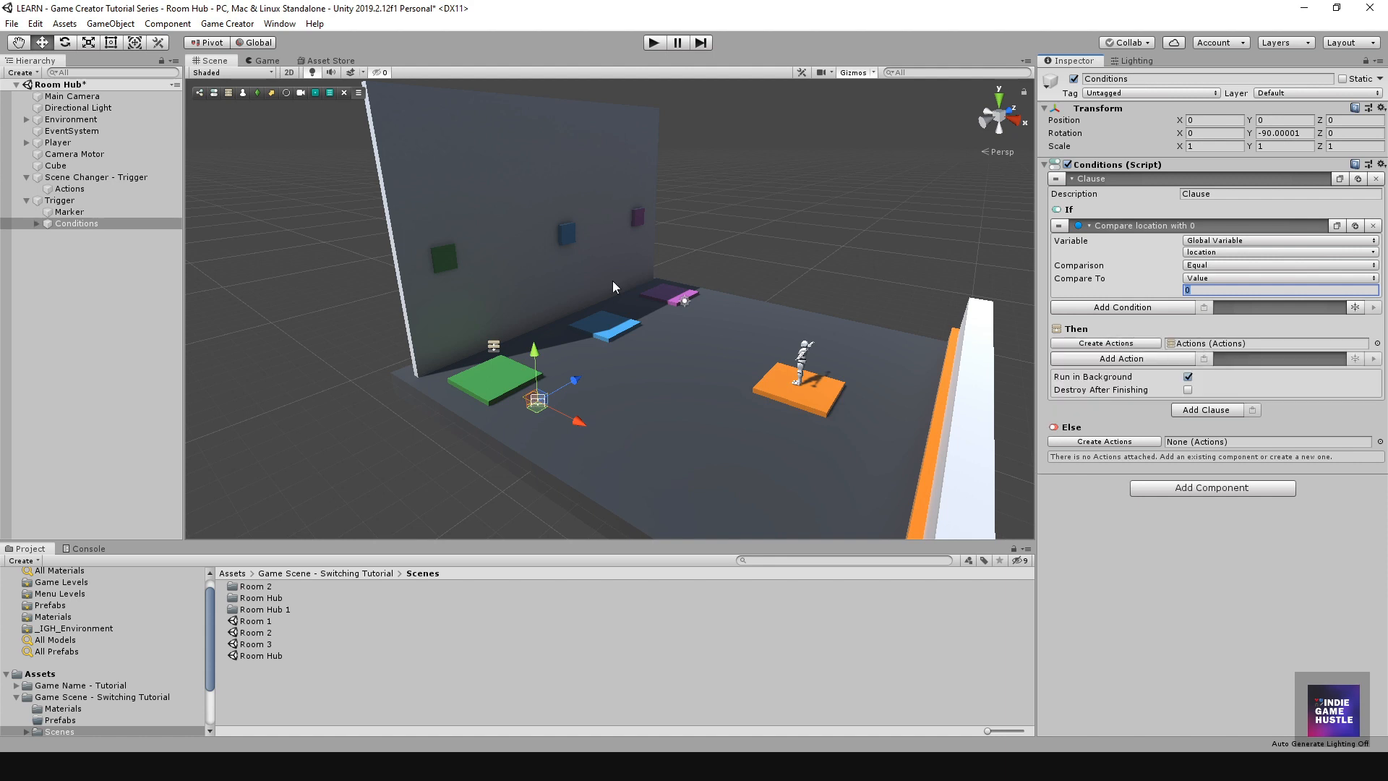
click(1175, 360)
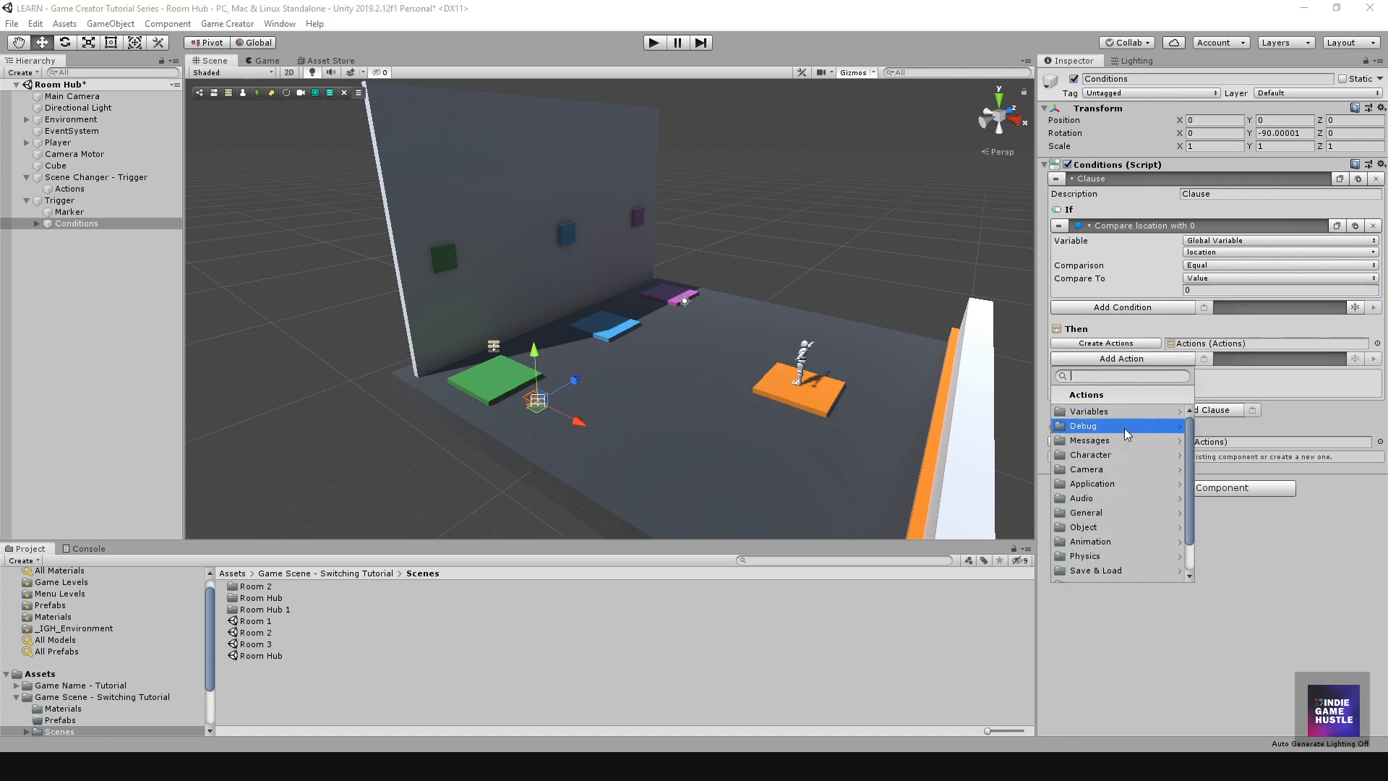
text(tele)
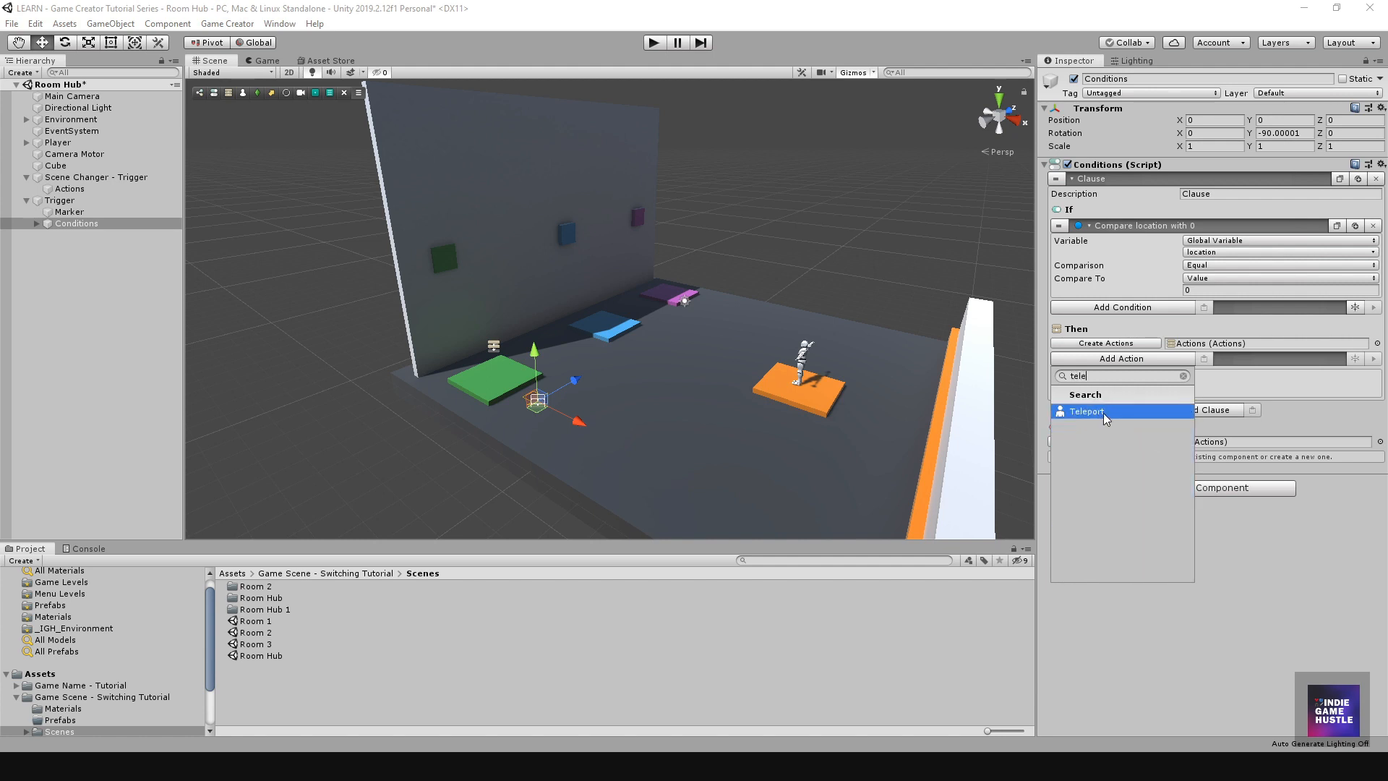
click(1103, 412)
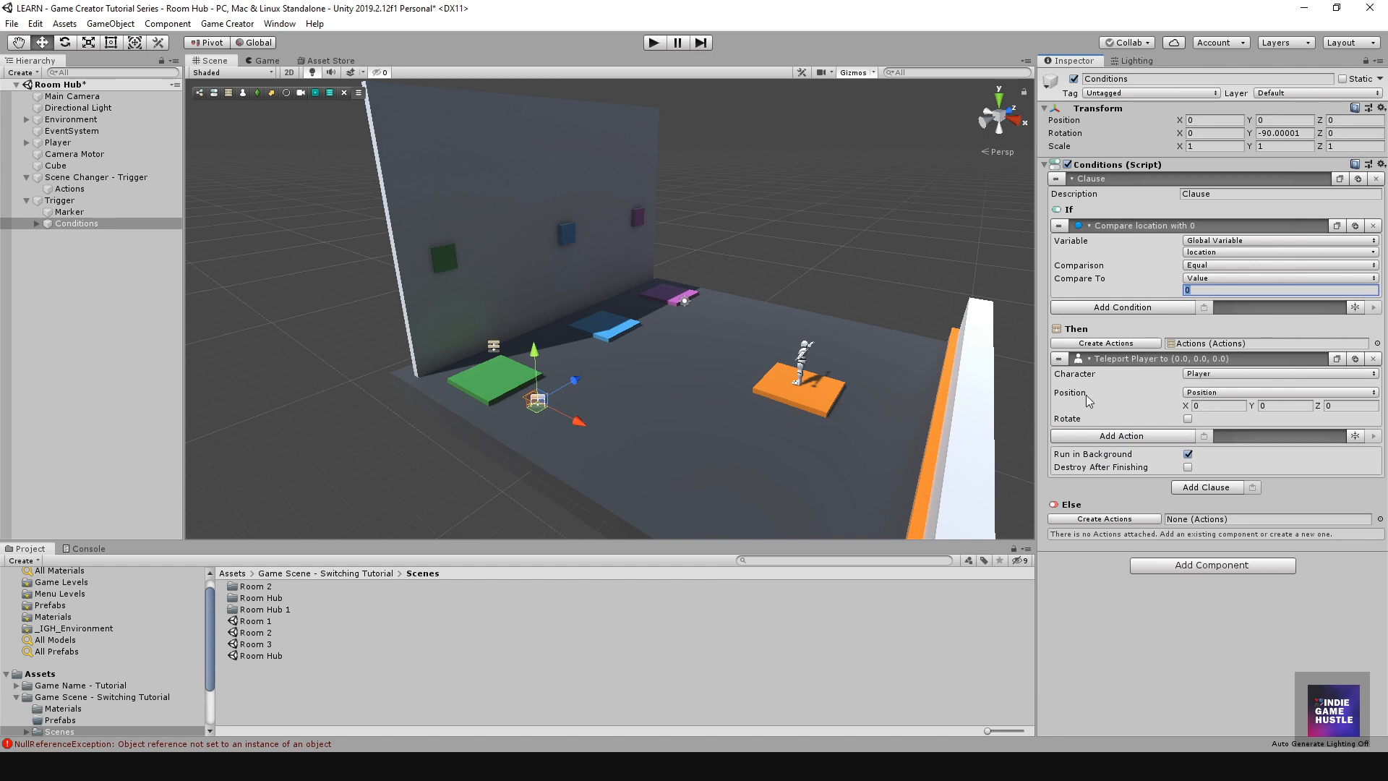
Step: Set the Teleport position to the Marker's Transform and enable Rotate
click(1212, 395)
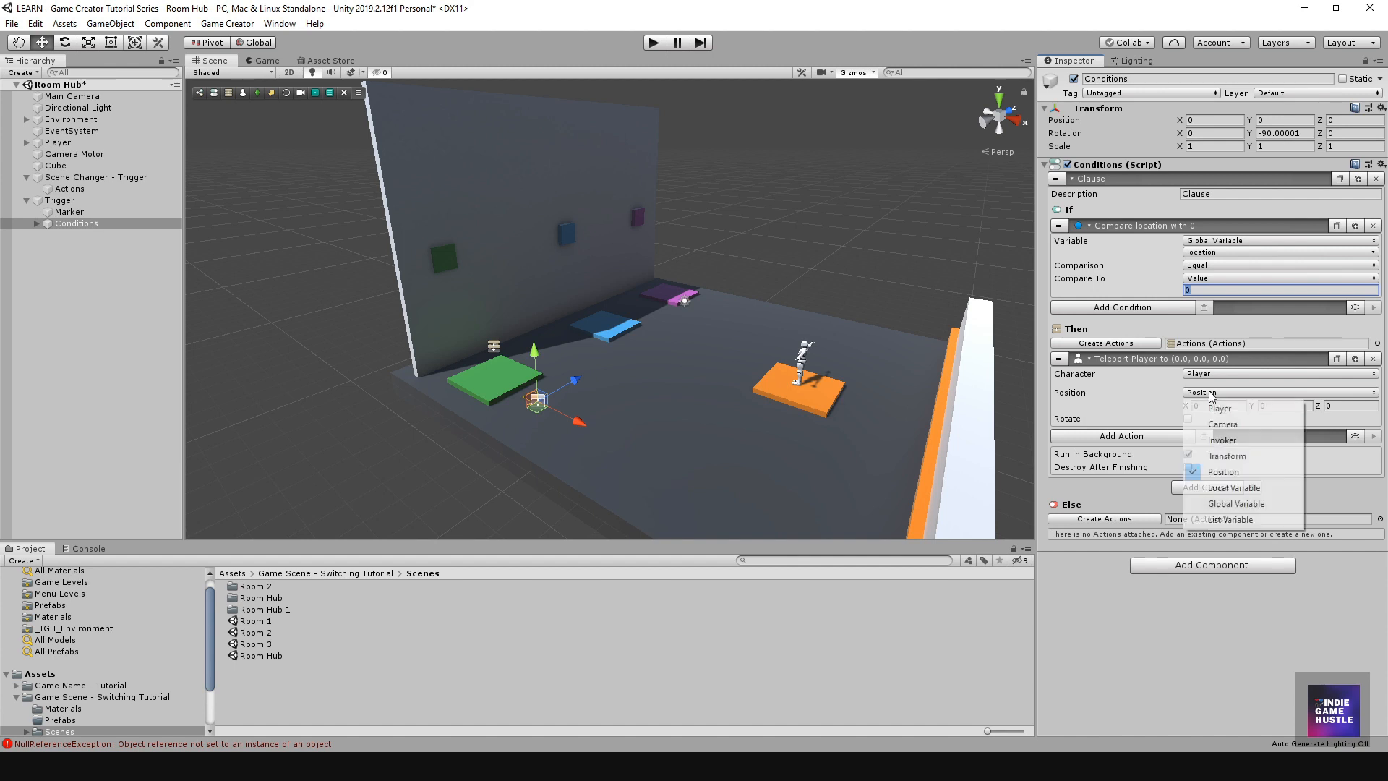
click(1230, 454)
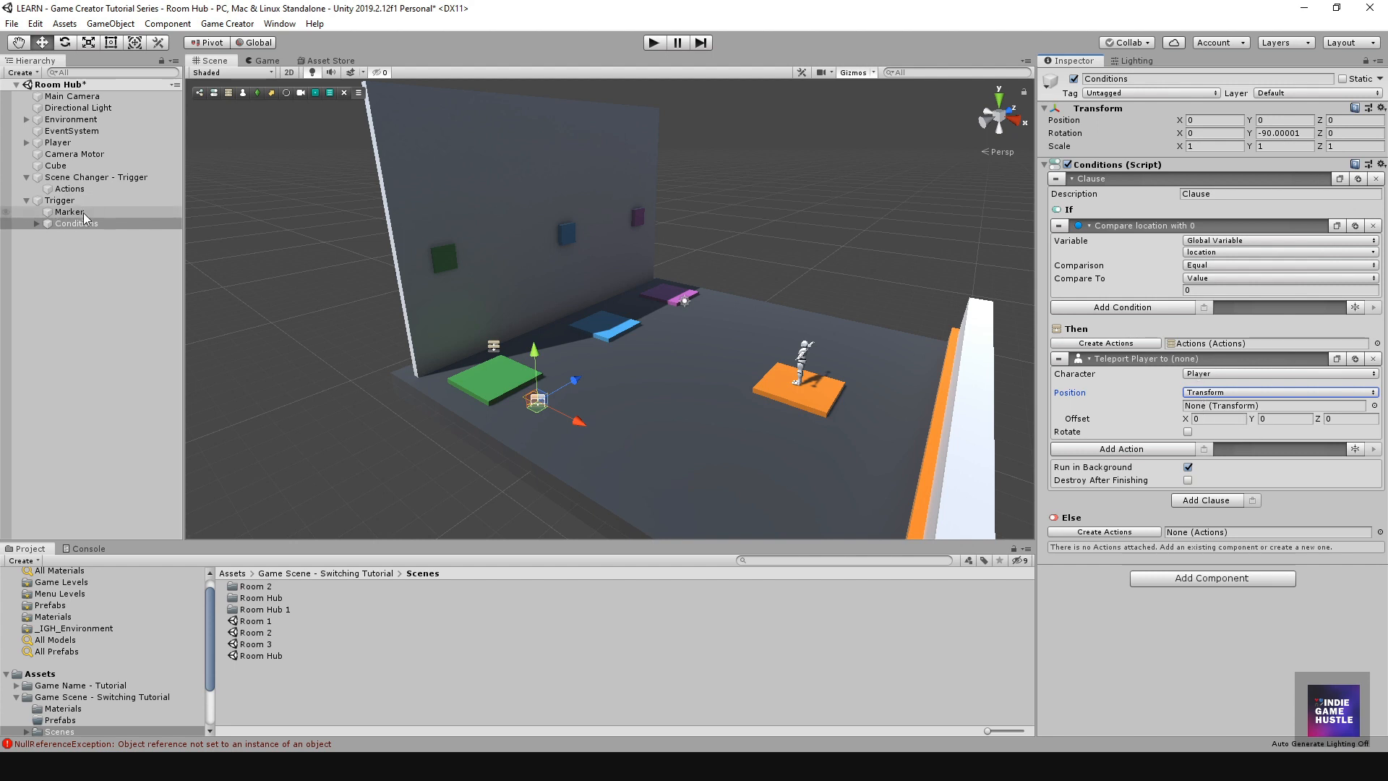
drag(61, 214, 1211, 411)
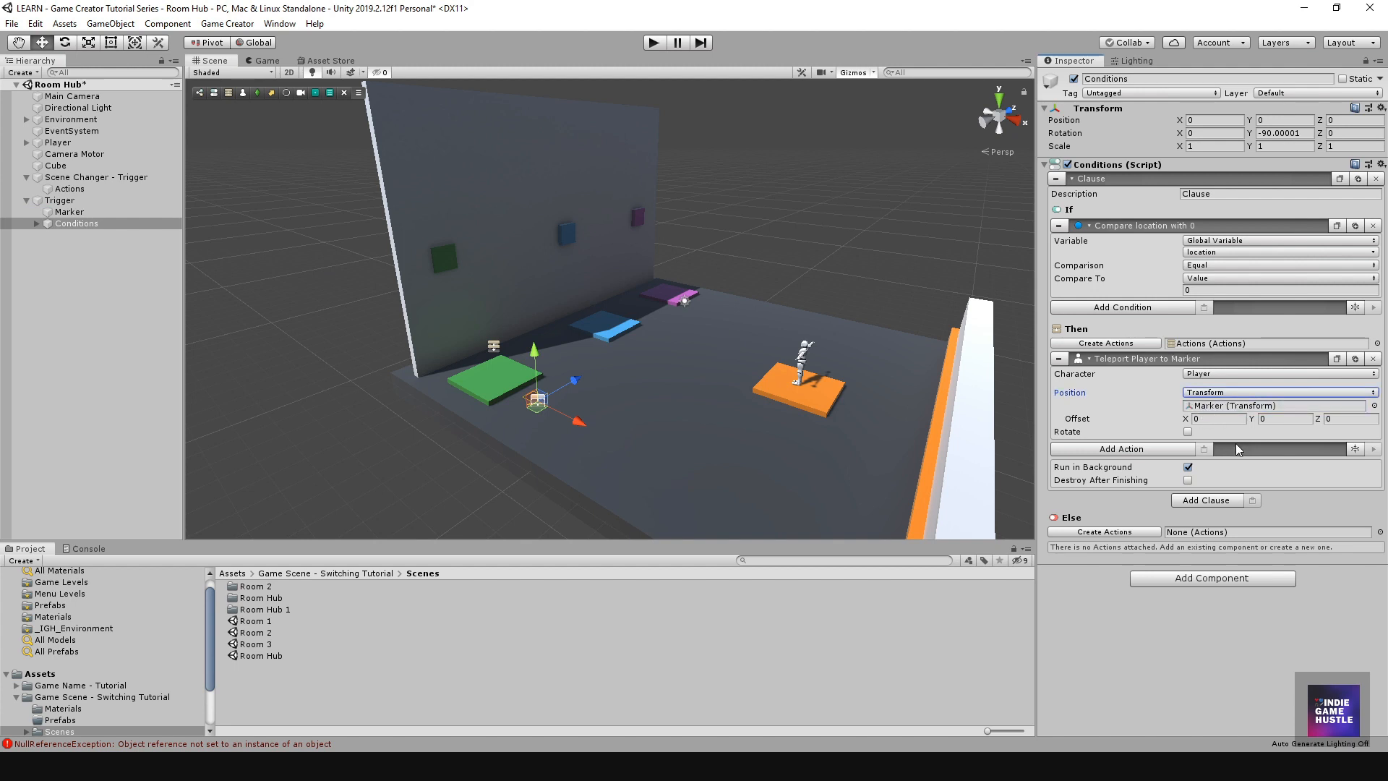
click(1188, 432)
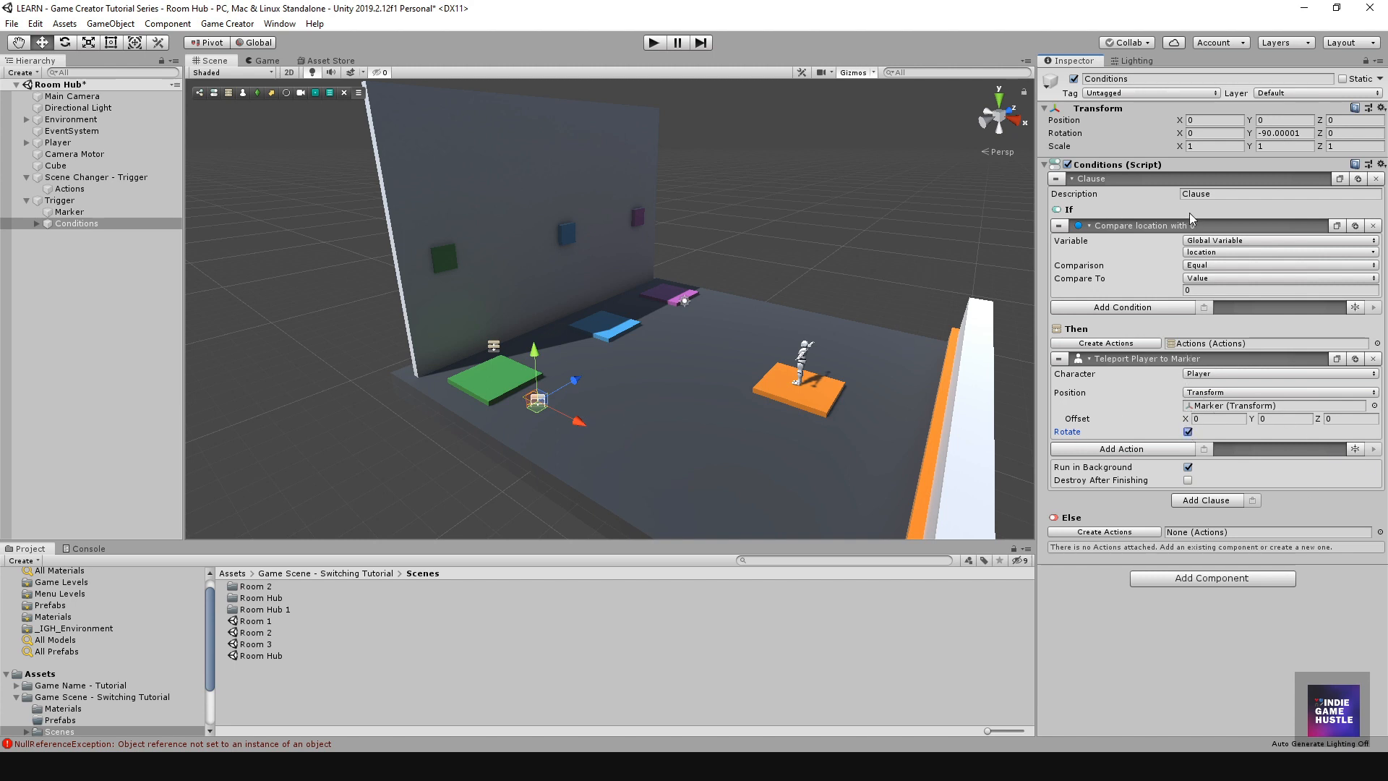
Step: Review the new Trigger's setup and expand its Conditions object to examine the nested Actions
click(59, 201)
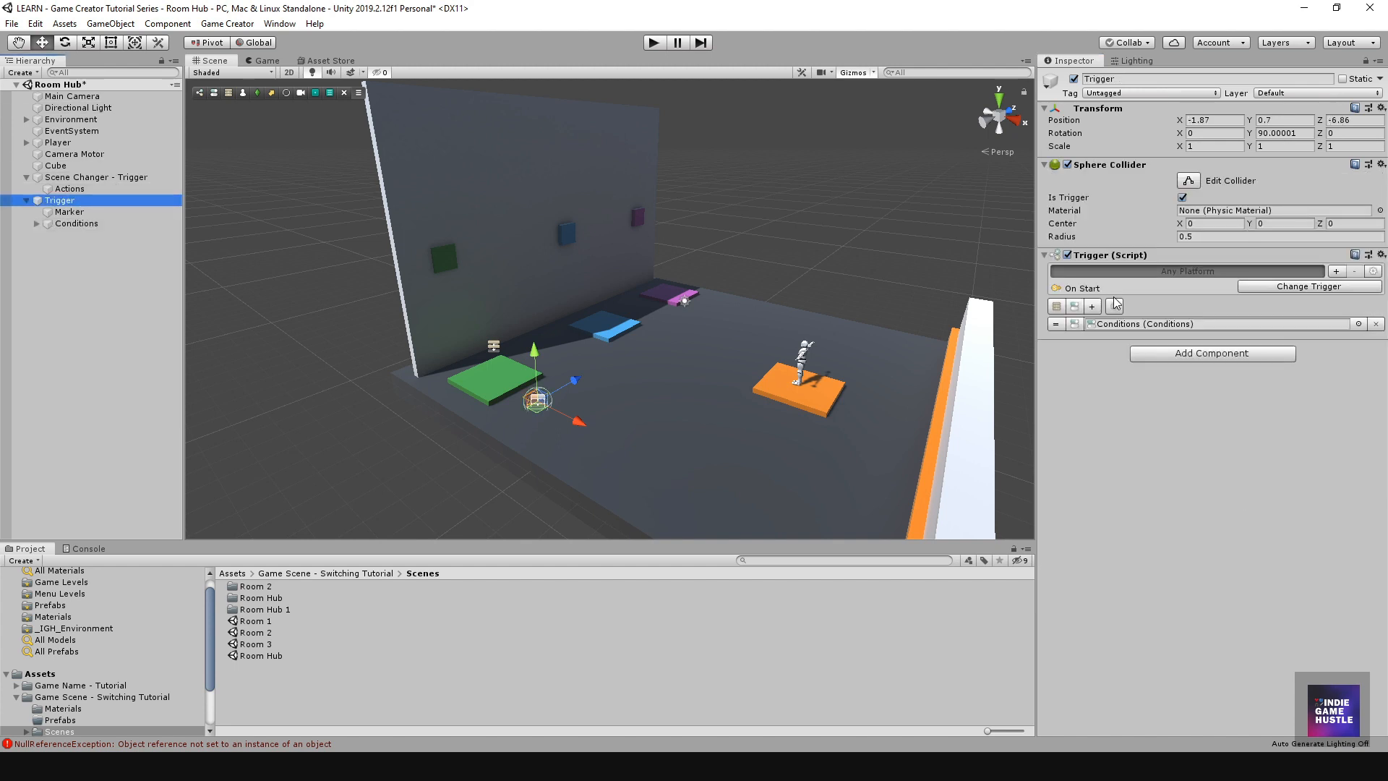
click(48, 225)
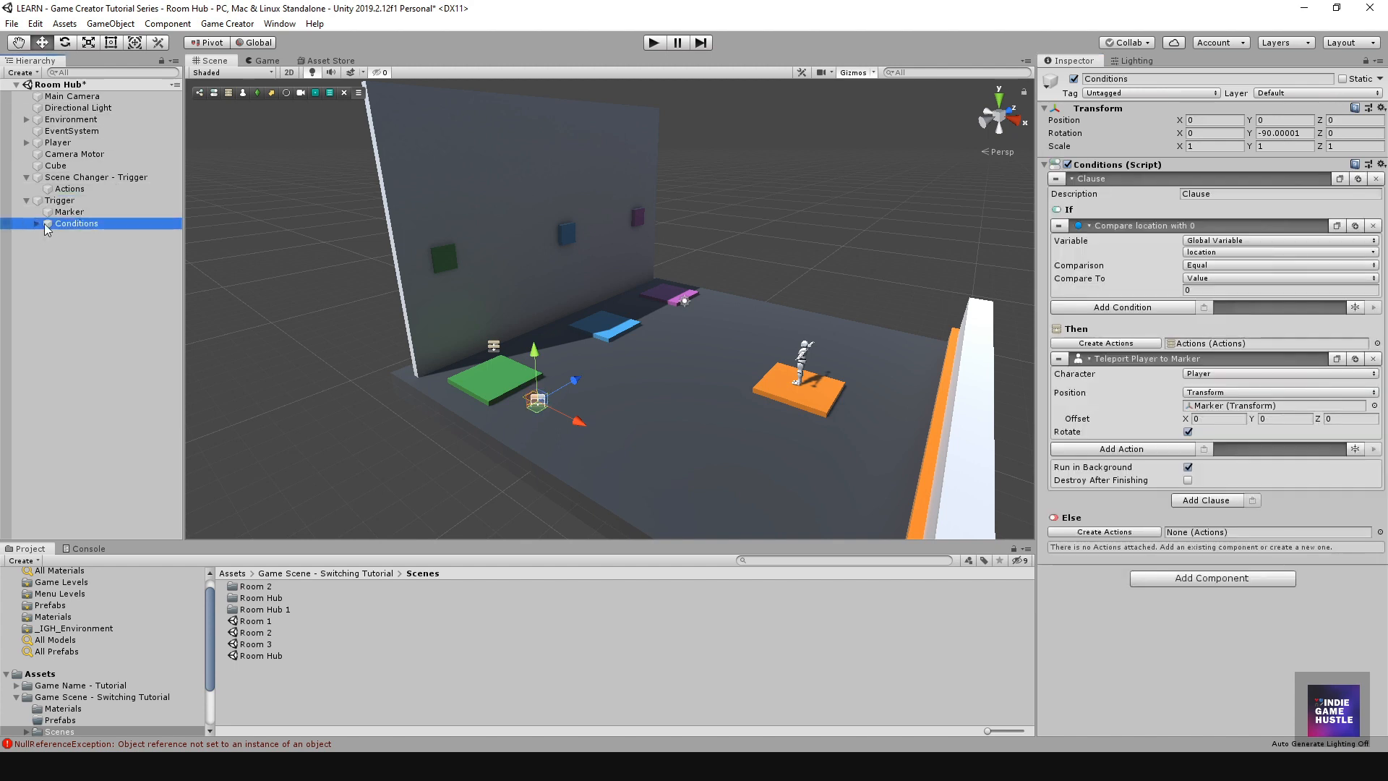
click(37, 225)
Step: Play-test the scene to check the player's spawn point by the green pad, walk the character around, and stop
alt+drag(544, 413, 637, 345)
scroll(715, 347, up, 3)
alt+drag(781, 360, 759, 336)
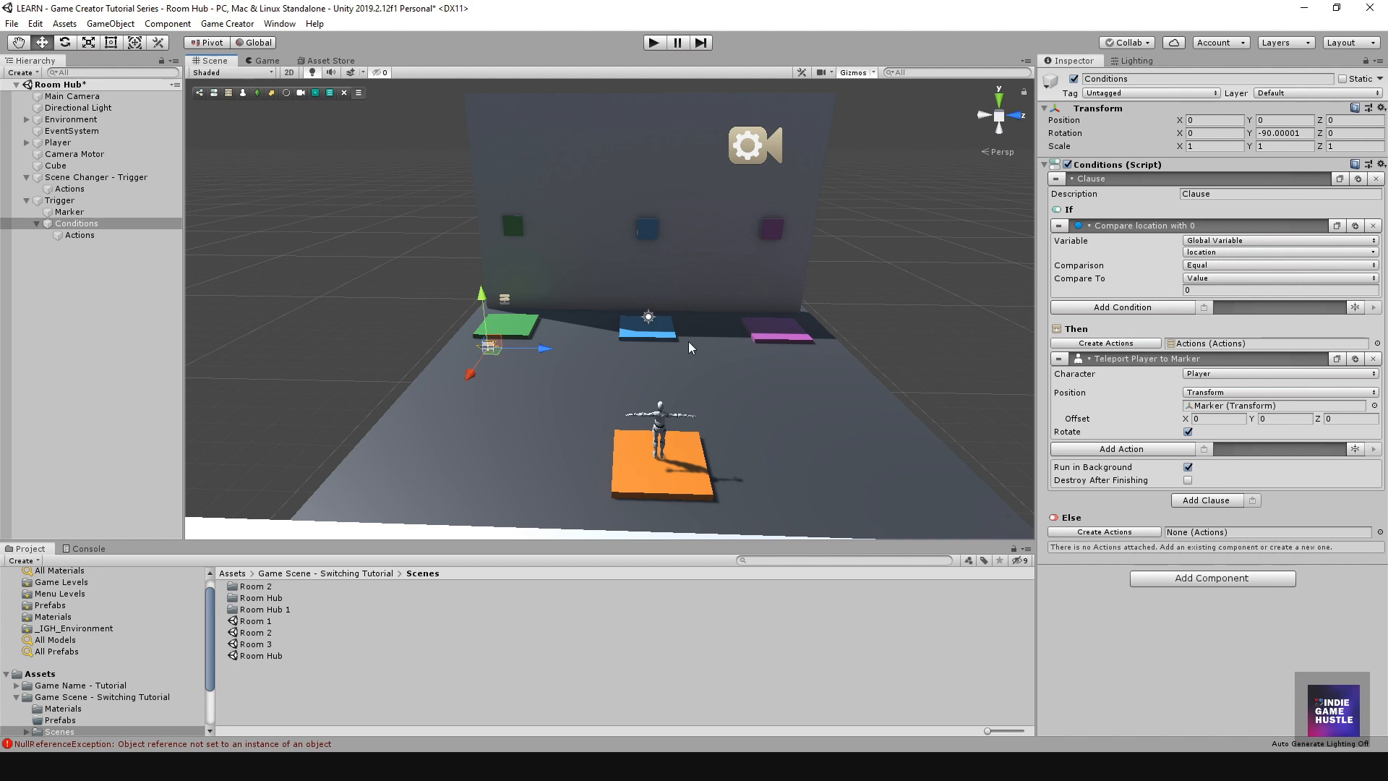
click(661, 46)
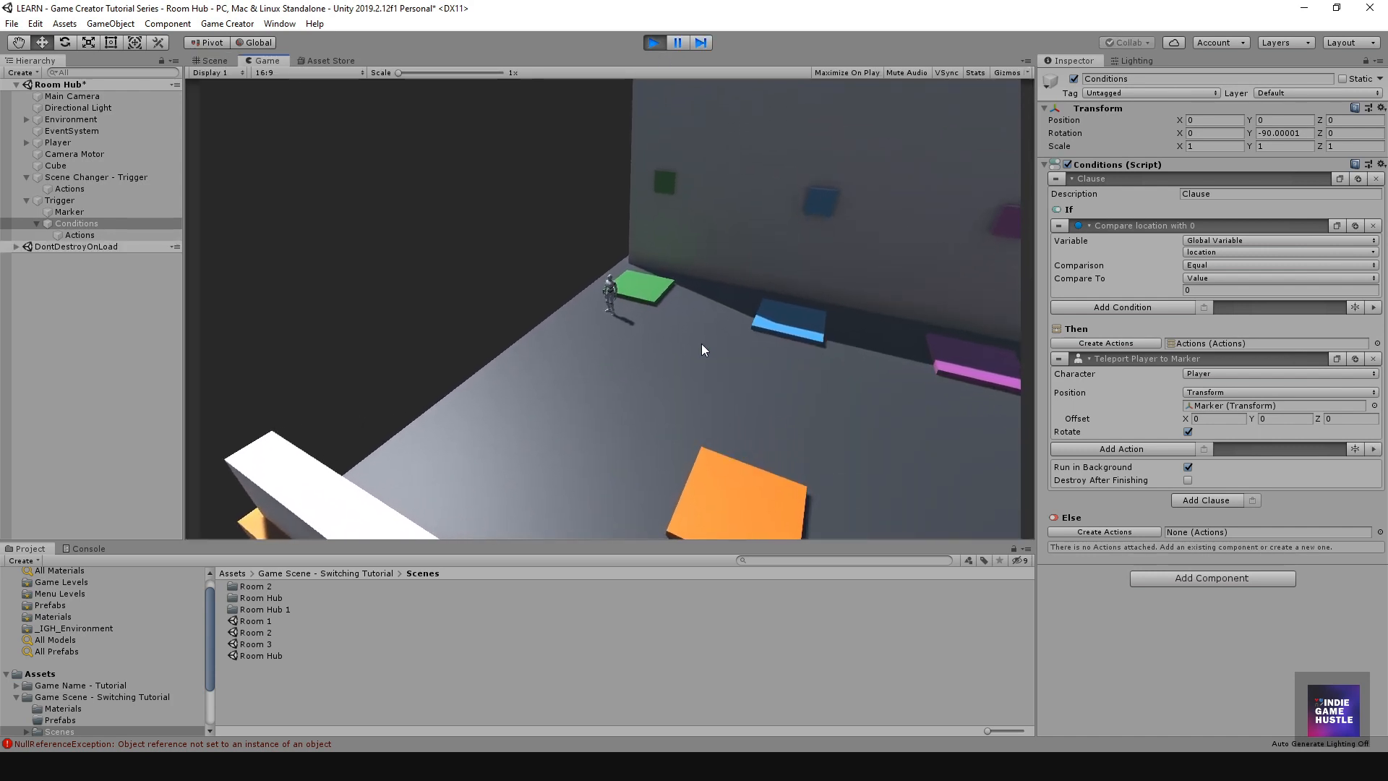
key(s)
key(d)
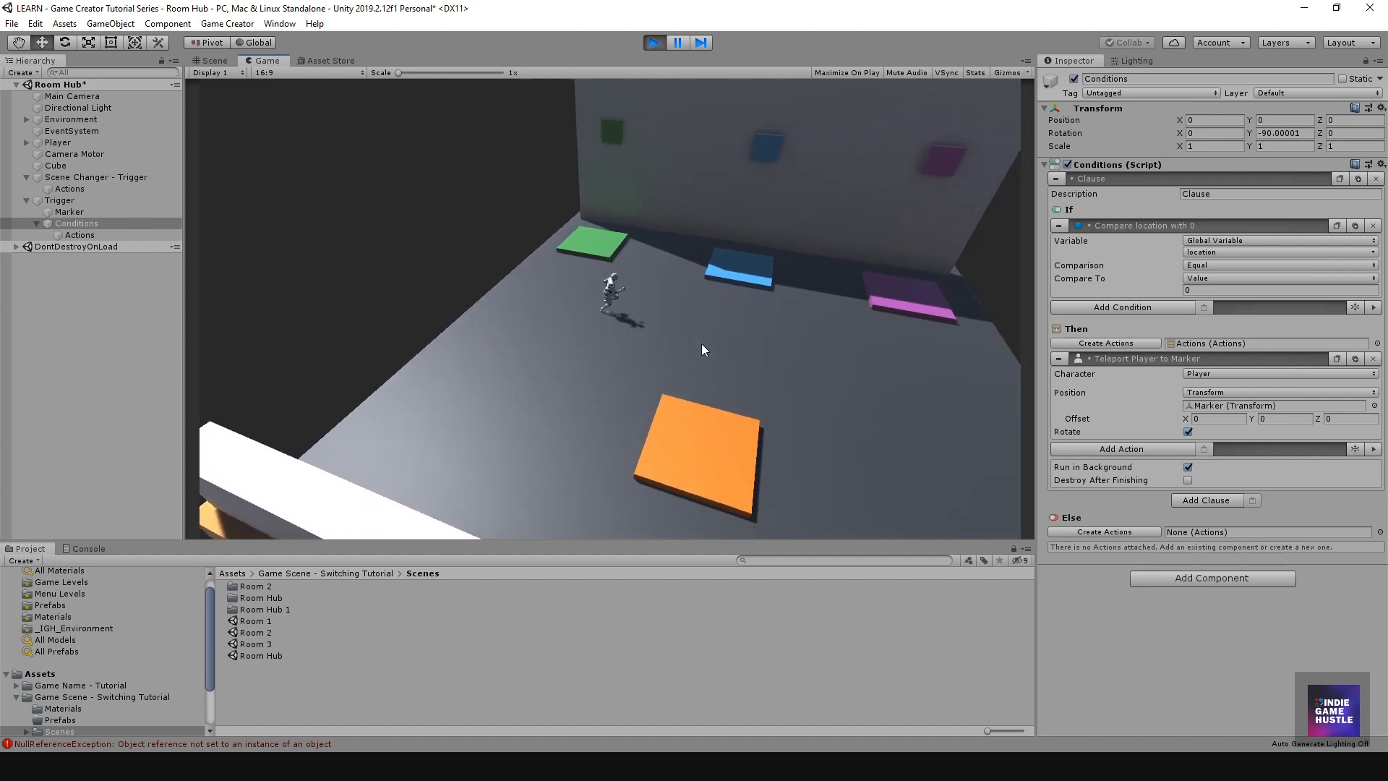
key(a)
key(w)
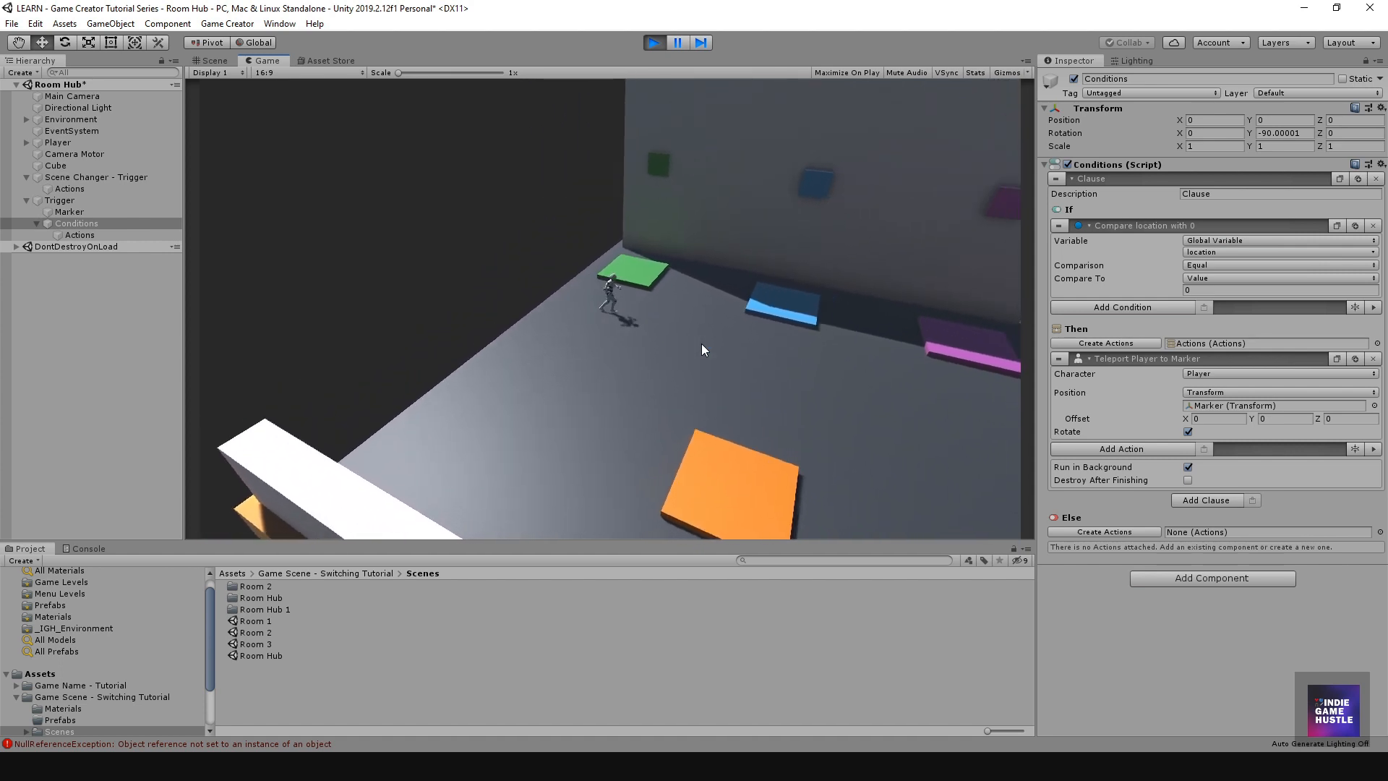
key(w)
key(s)
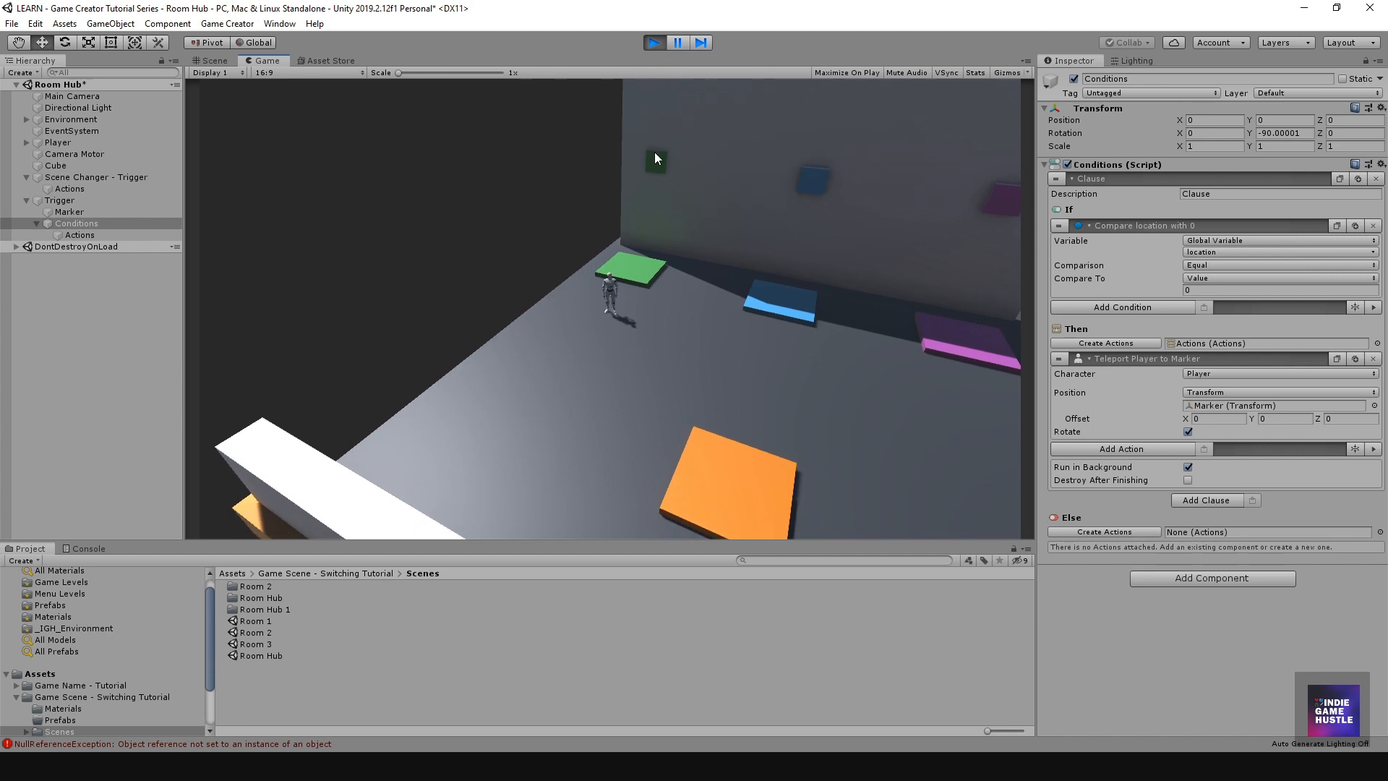
click(649, 45)
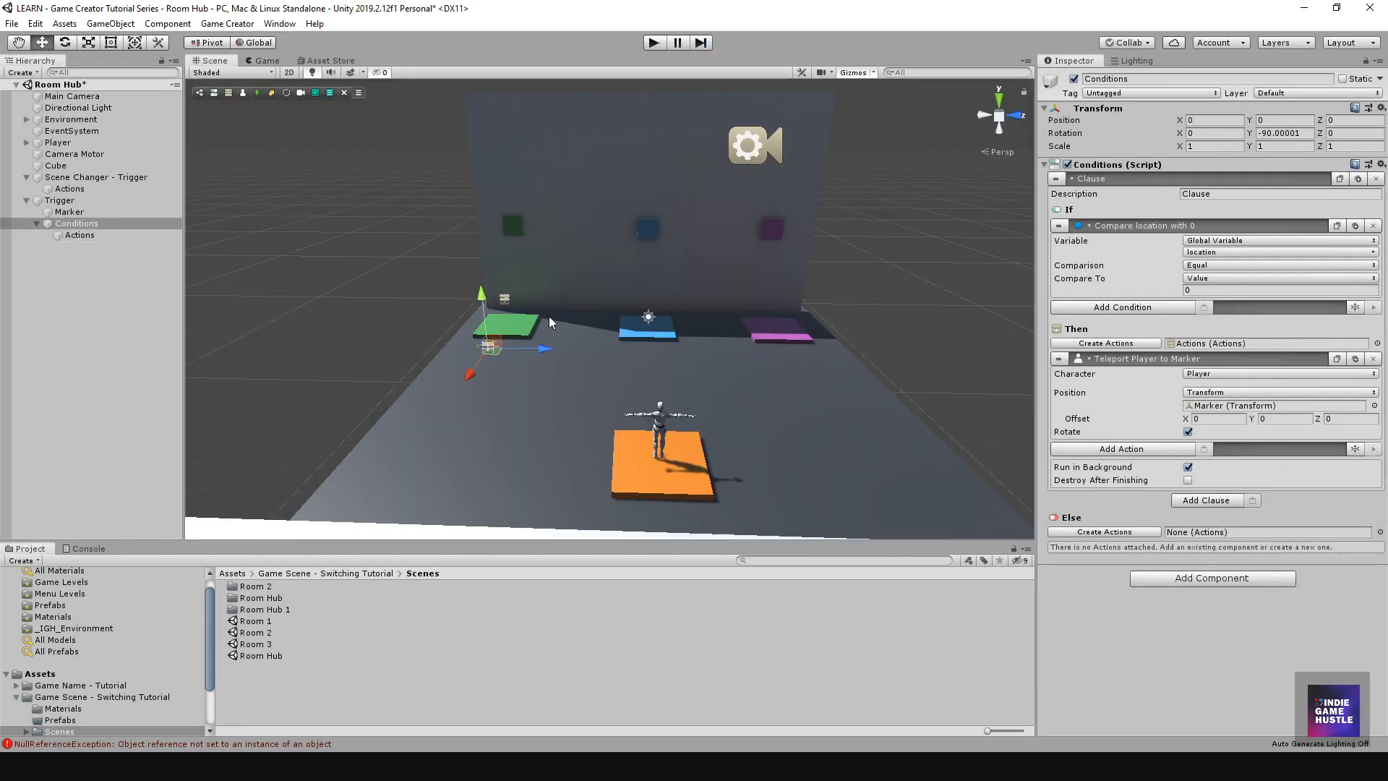
Step: Rename the Trigger that holds the Marker and Conditions to Spawn Player - Trigger
click(57, 202)
key(f)
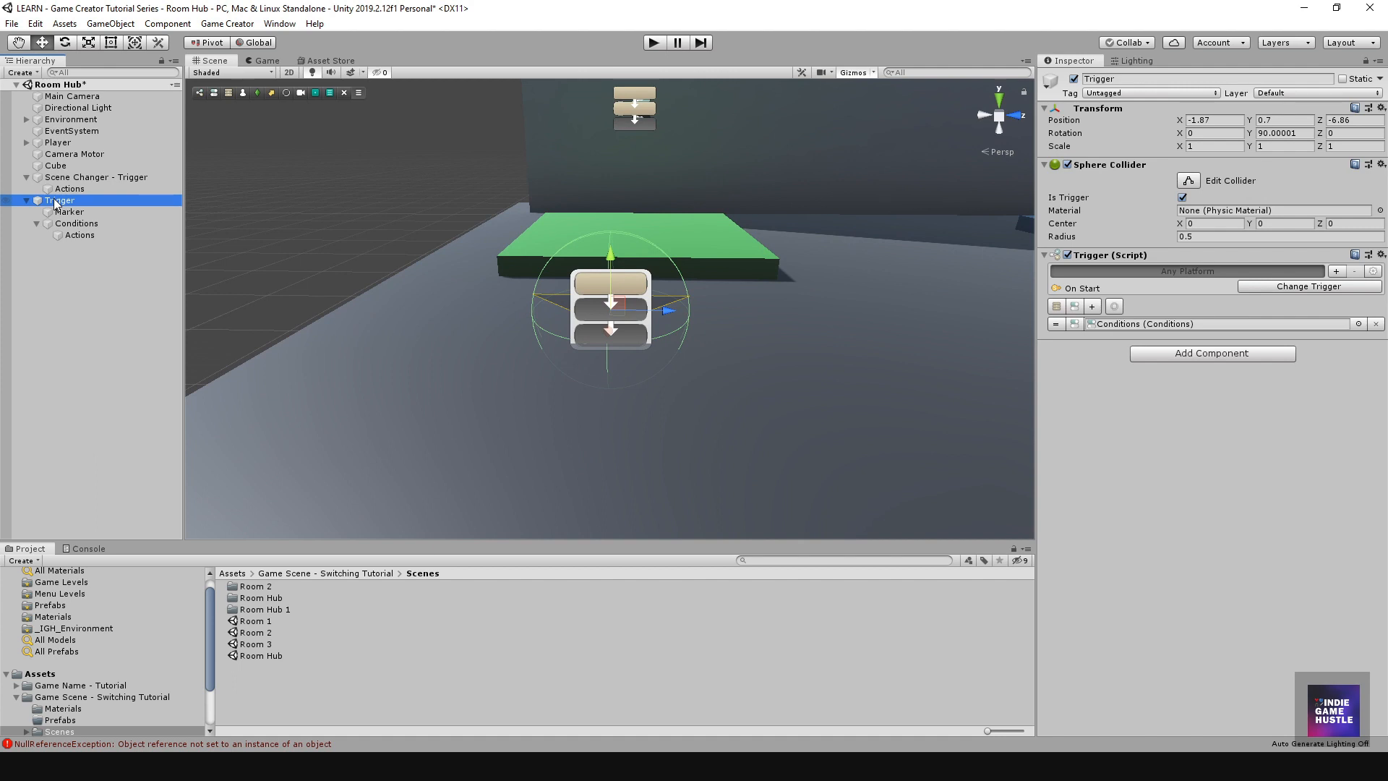
click(55, 202)
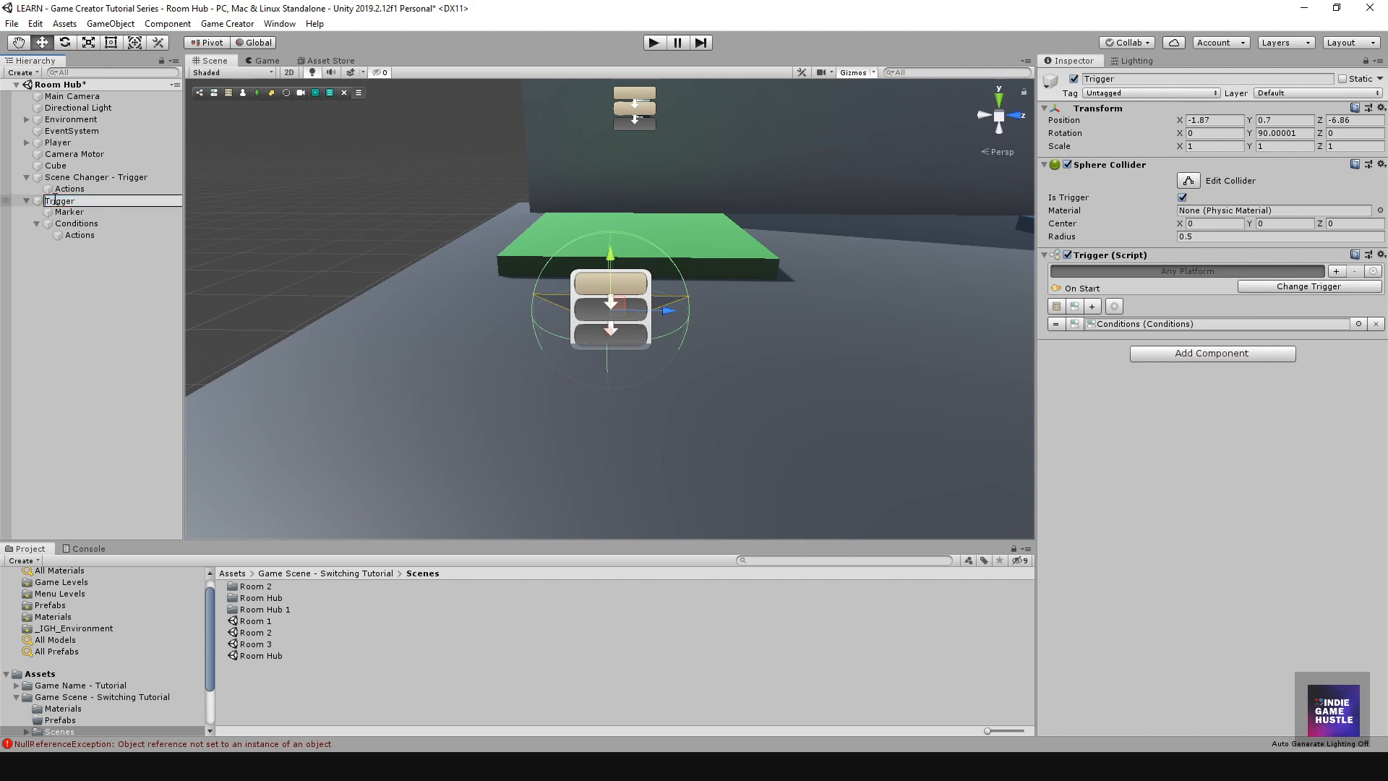
text(Spawn Player -)
key(Return)
Step: Compare the Scene Changer - Trigger's placement and nudge the Spawn Player - Trigger along Z to about -6.74
click(78, 178)
key(f)
alt+drag(529, 300, 665, 393)
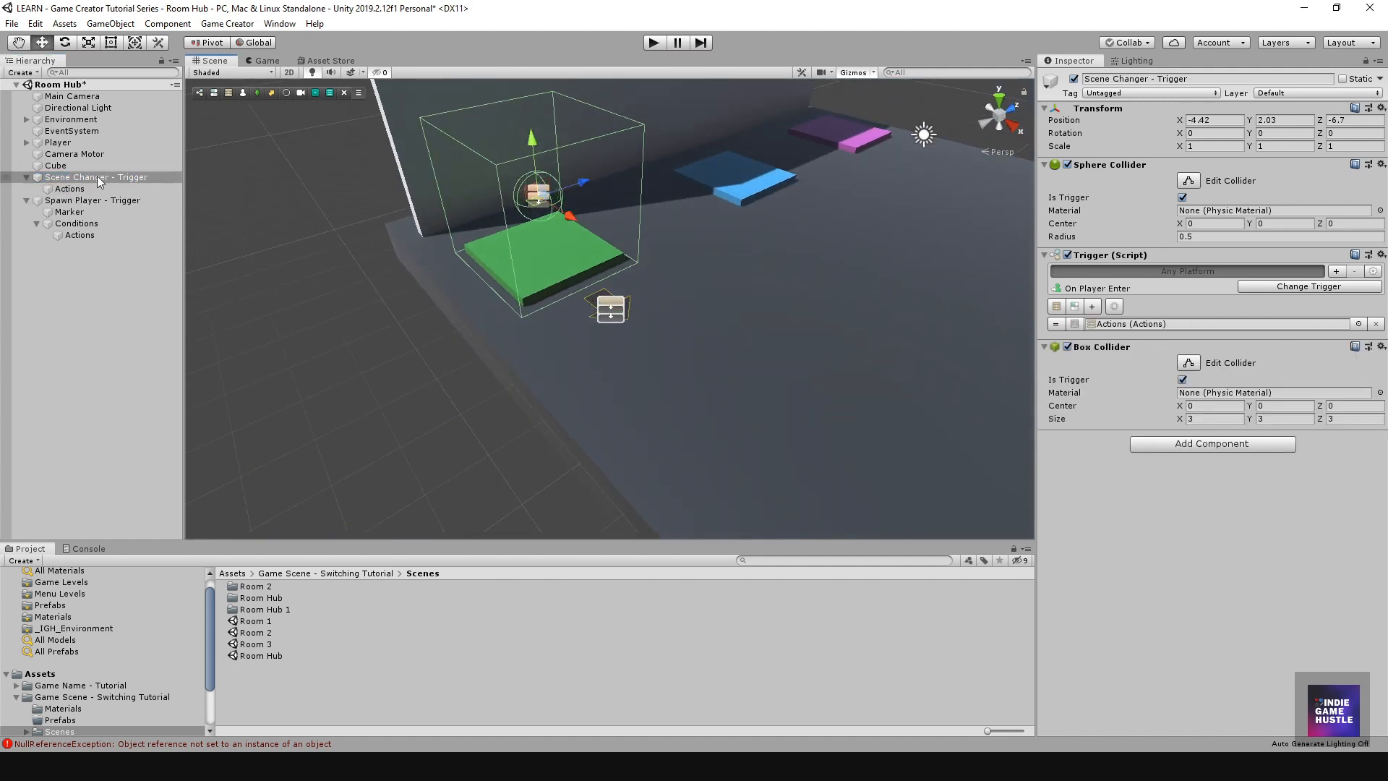
click(90, 202)
alt+drag(499, 237, 482, 319)
drag(670, 318, 679, 317)
alt+drag(583, 421, 764, 277)
alt+middle_drag(947, 308, 568, 282)
scroll(569, 282, down, 5)
alt+drag(493, 246, 559, 297)
middle_drag(560, 297, 603, 316)
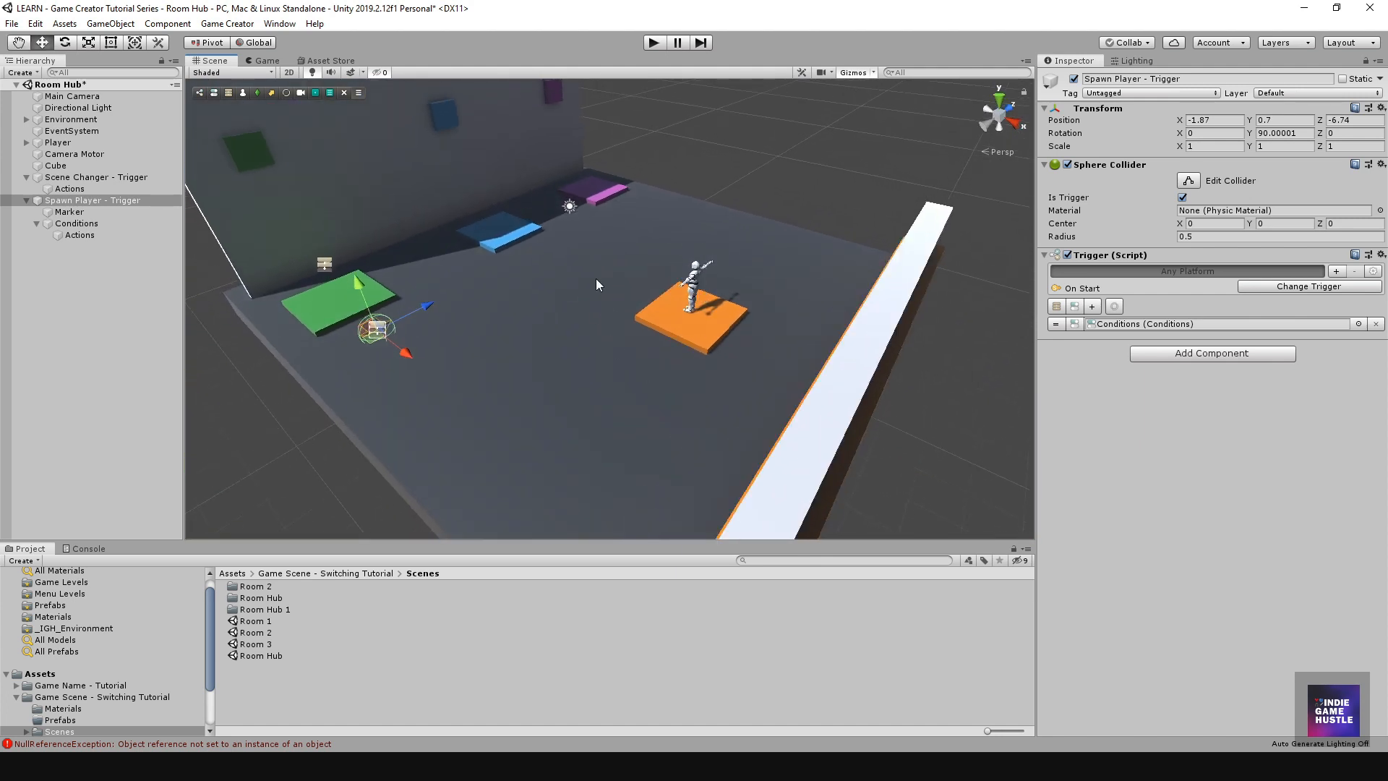
Step: Collapse the Conditions, Spawn Player - Trigger and Scene Changer - Trigger entries in the Hierarchy
click(106, 275)
click(36, 224)
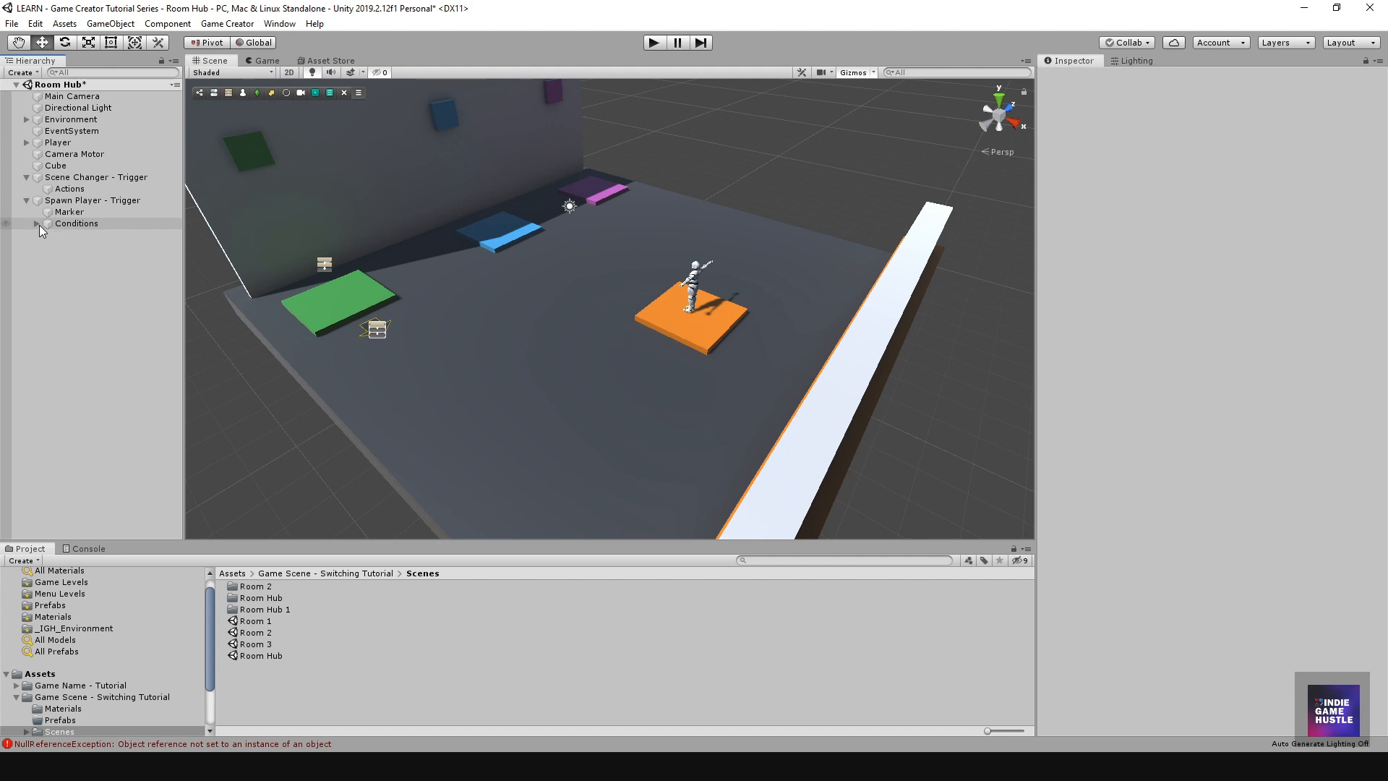
click(27, 201)
click(27, 177)
alt+drag(730, 314, 709, 289)
scroll(708, 291, up, 2)
scroll(639, 311, down, 3)
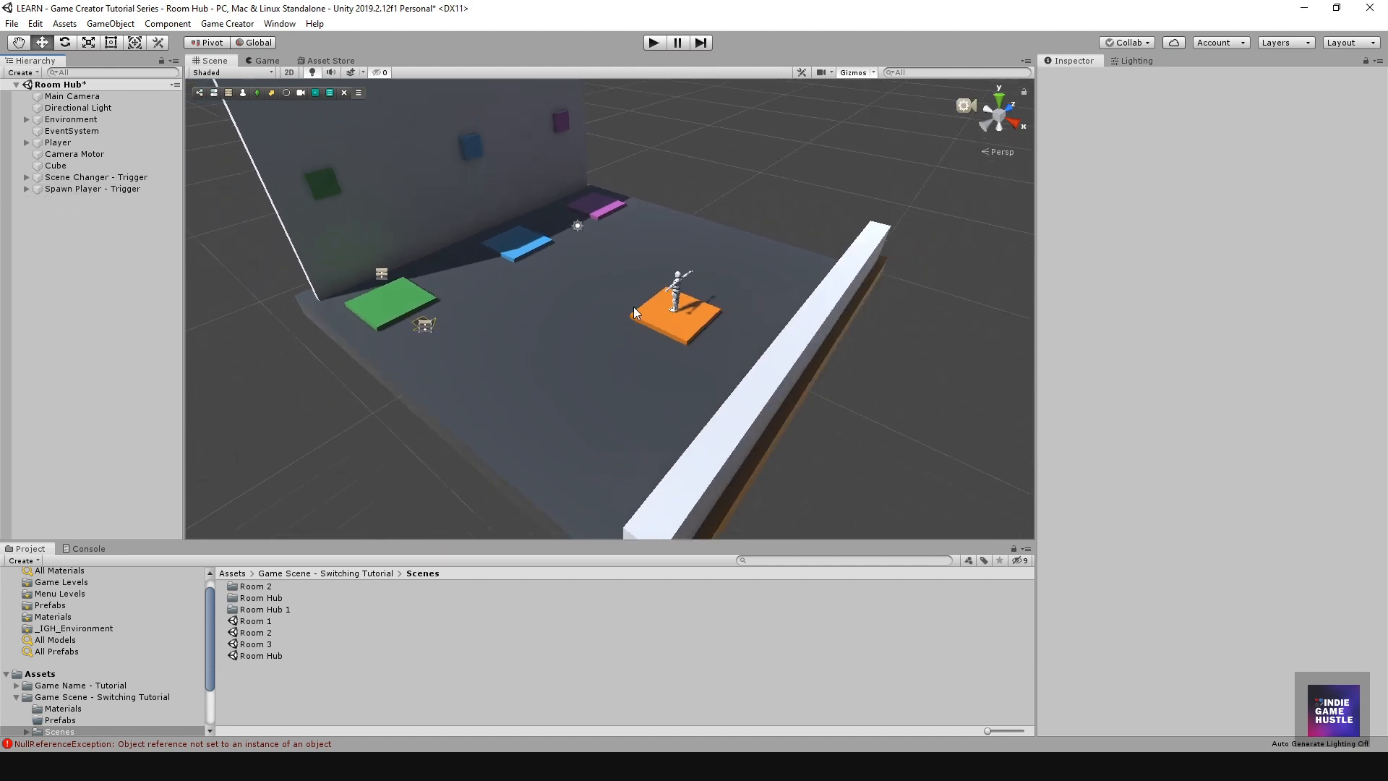
middle_drag(566, 282, 591, 326)
alt+drag(763, 345, 693, 343)
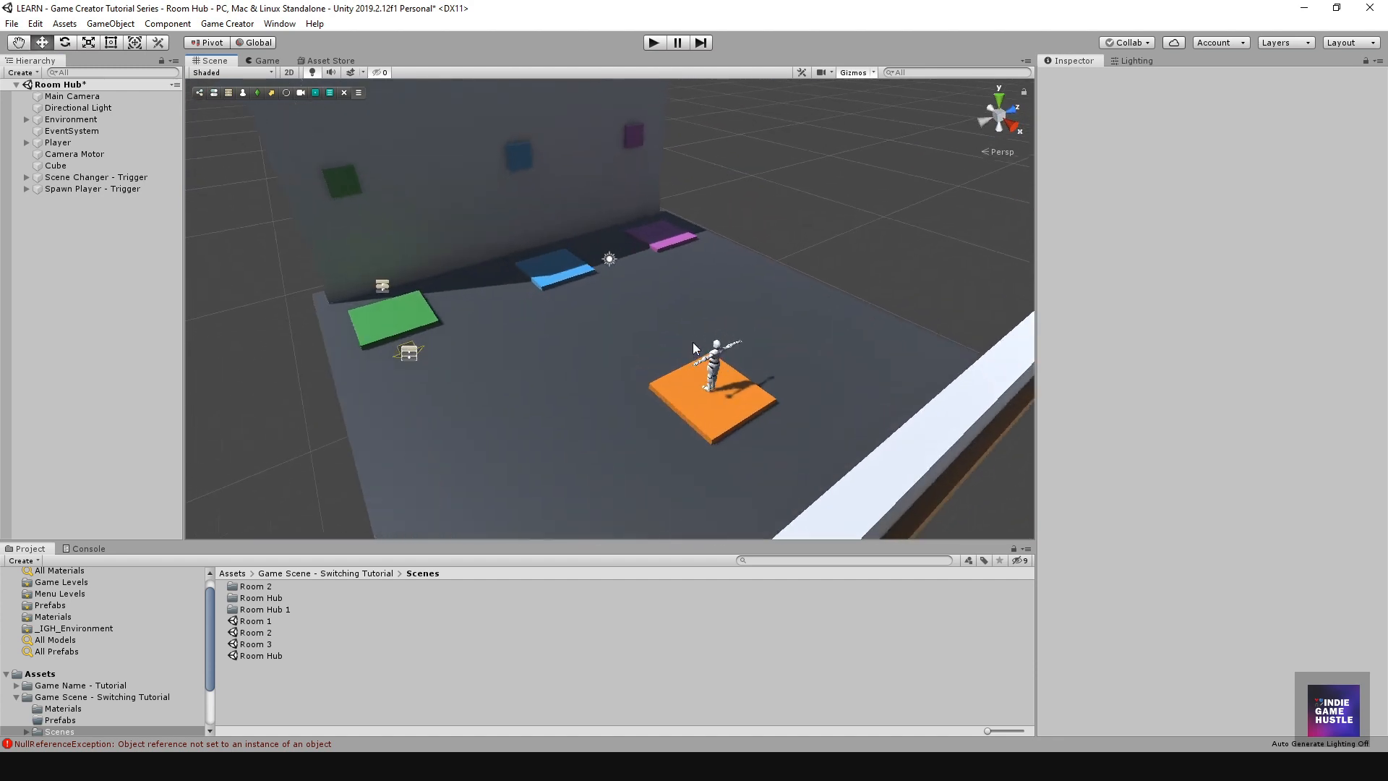
Step: Move the Player below the floor under the orange pad, to about Y -7.07
click(64, 142)
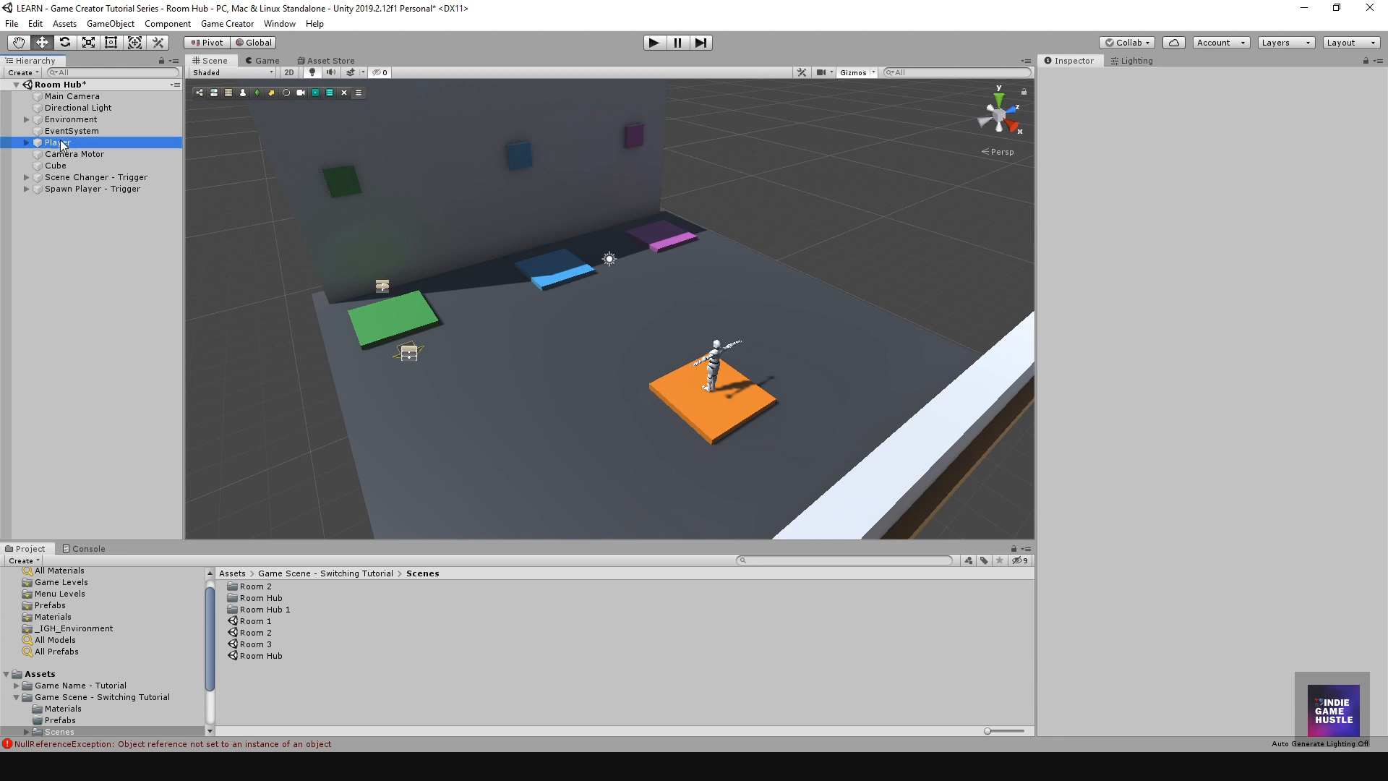
alt+drag(511, 397, 729, 452)
alt+drag(579, 432, 603, 385)
alt+drag(486, 338, 656, 352)
alt+scroll(656, 352, up, 3)
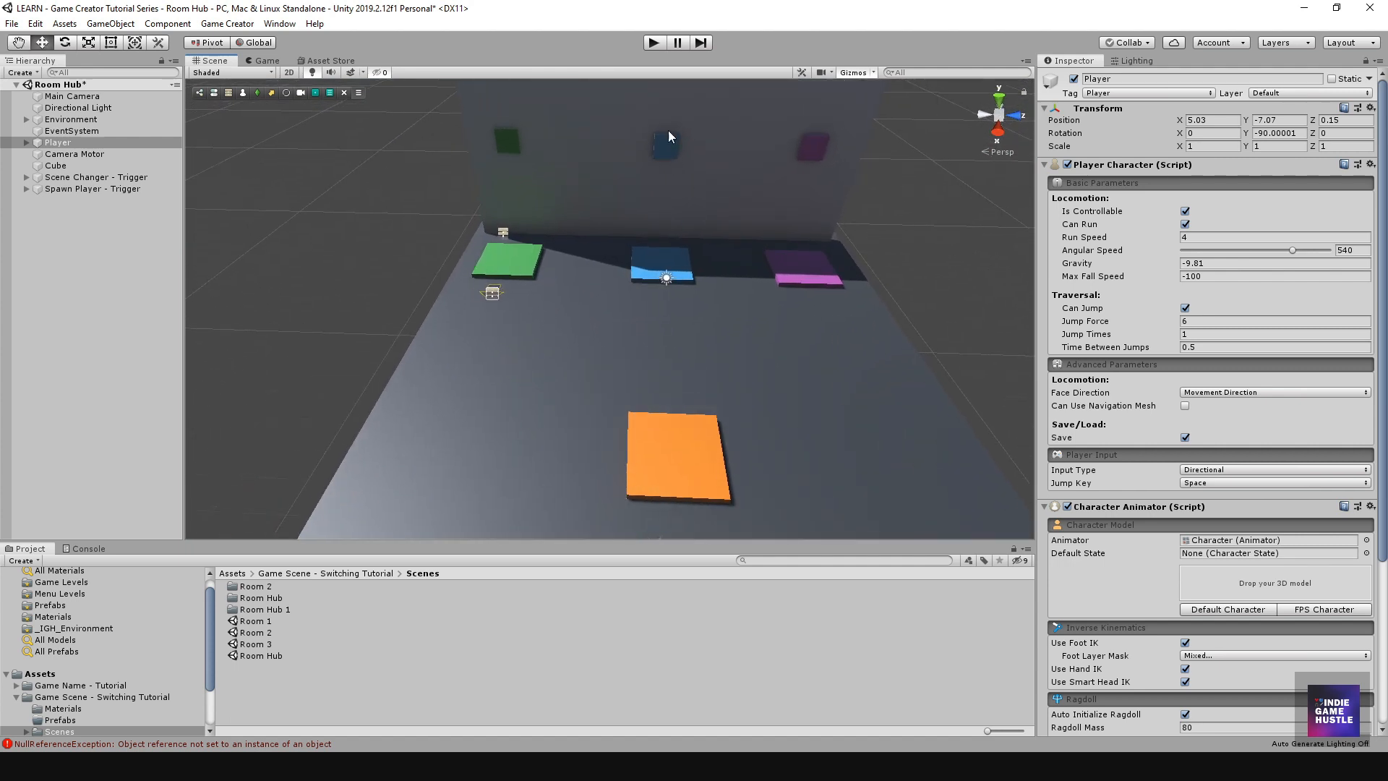
Step: Play-test the spawn with the relocated Player, walk onto the green pad to load Room 1, and stop
click(652, 48)
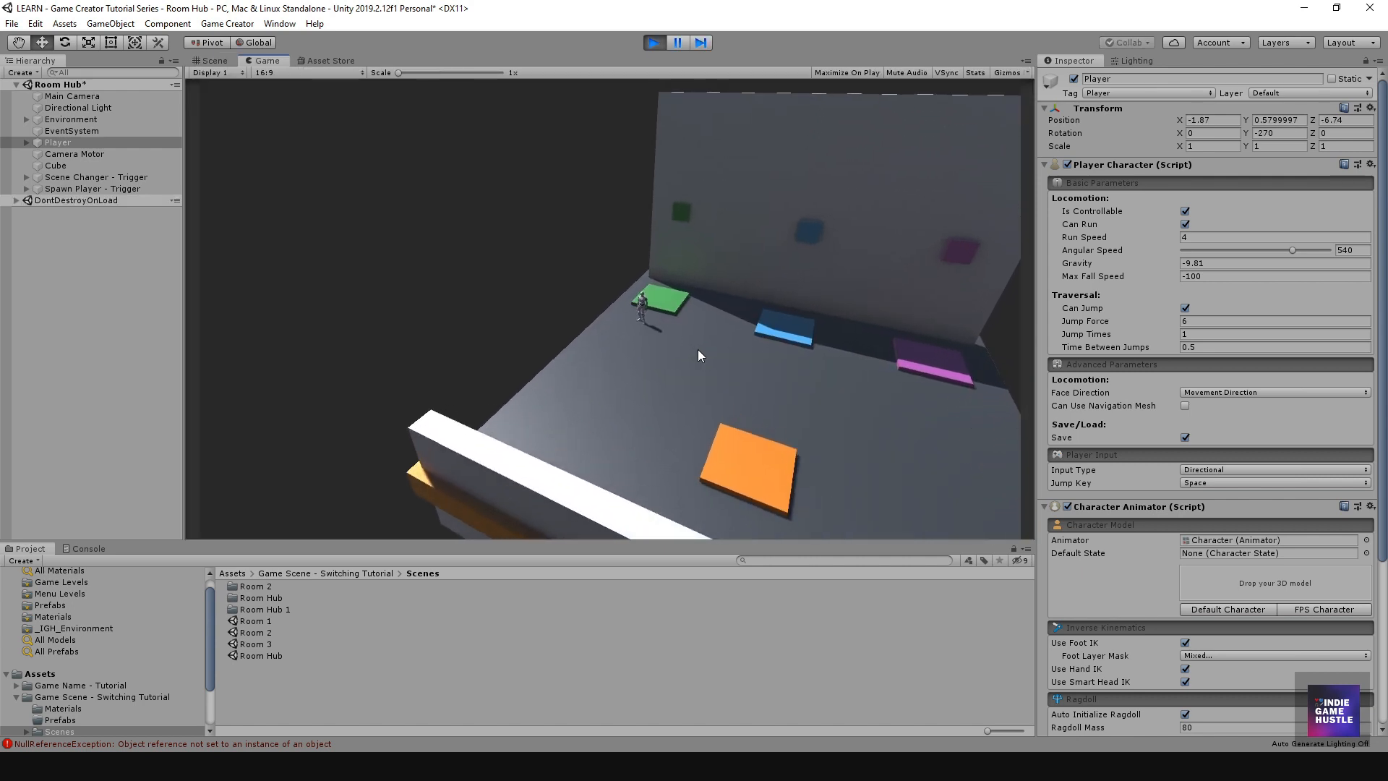
key(d)
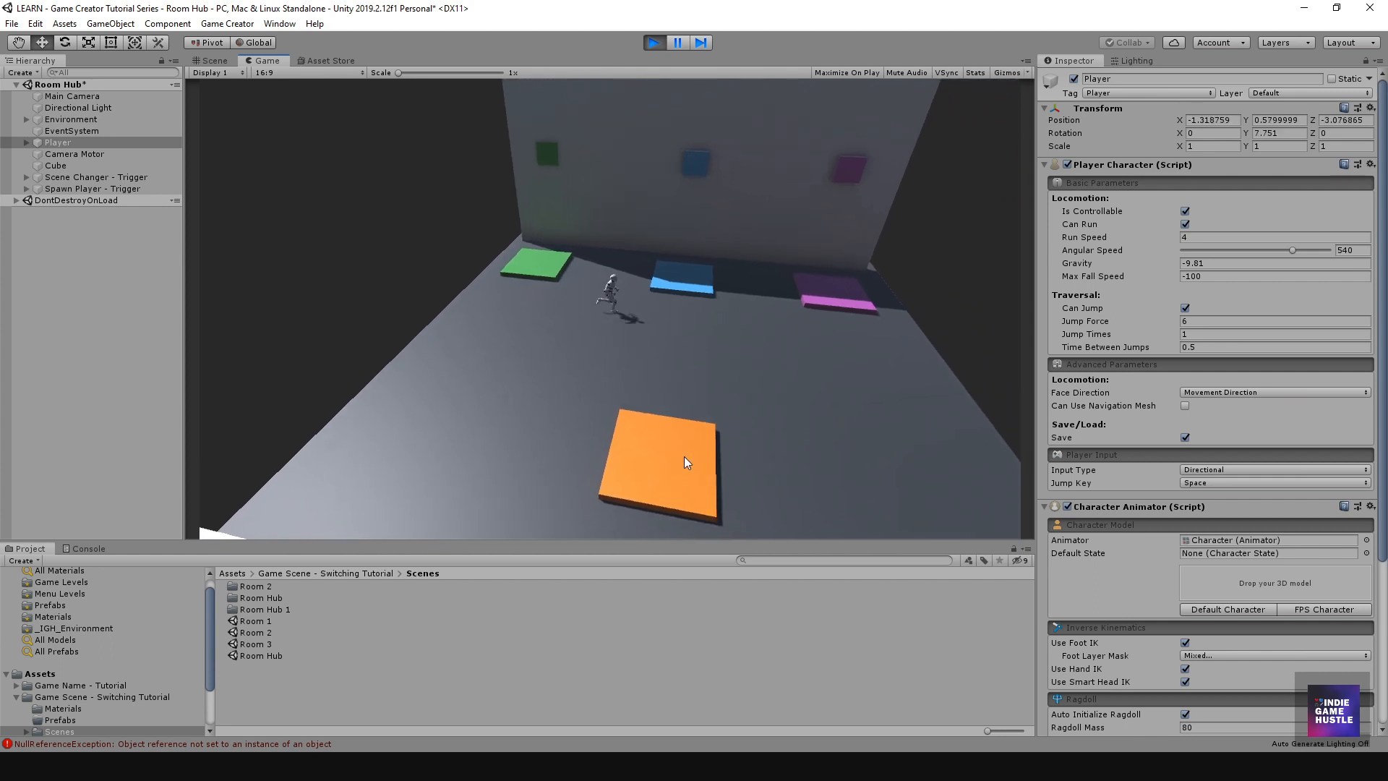
key(a)
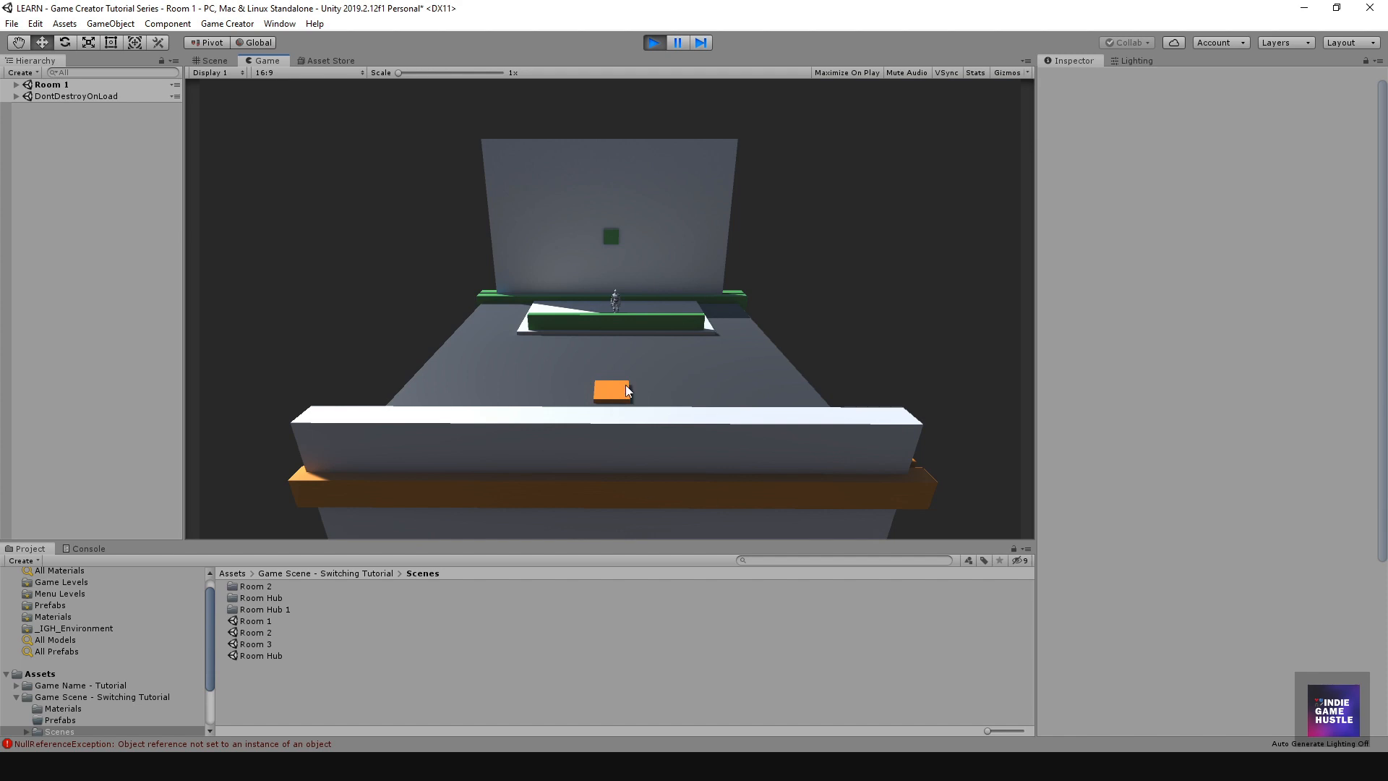
click(654, 46)
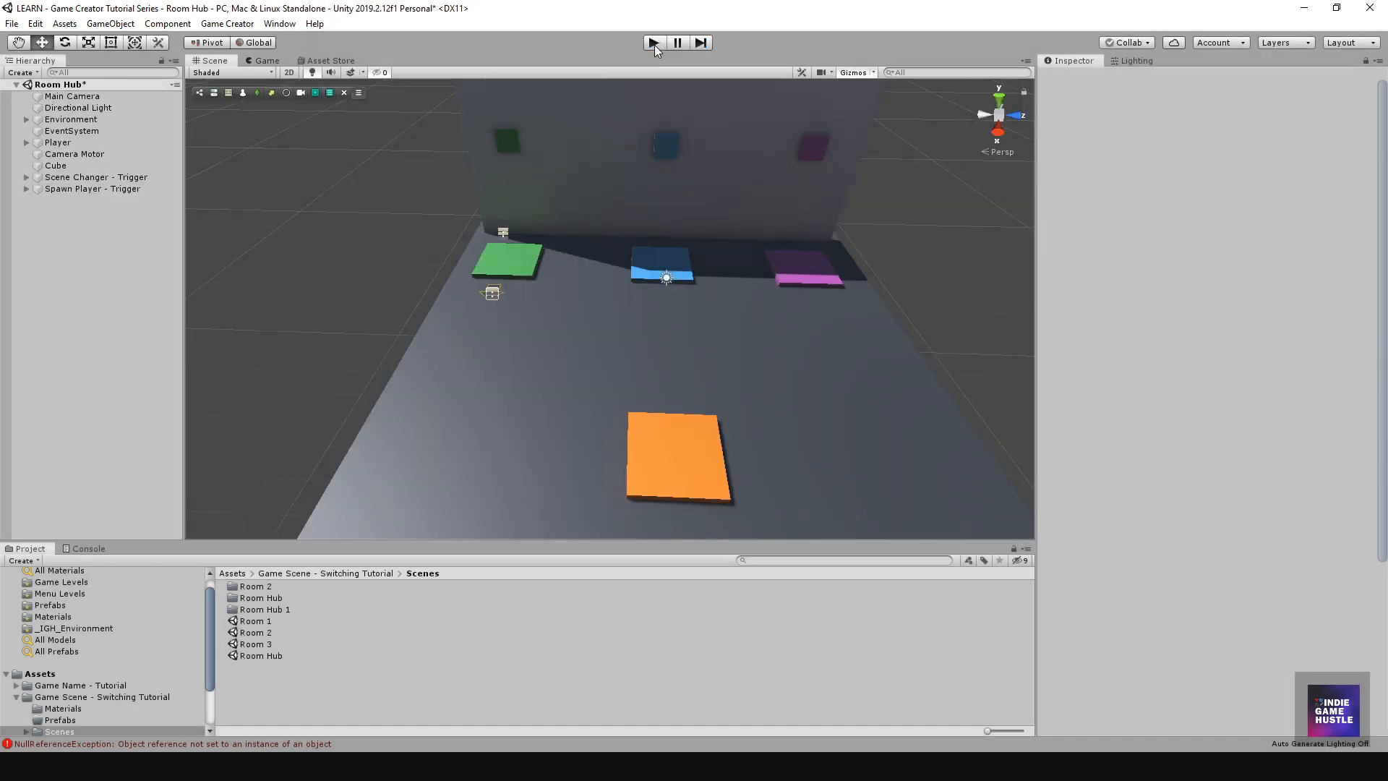
Step: Clear the Console messages and return to the project files
alt+drag(443, 384, 549, 328)
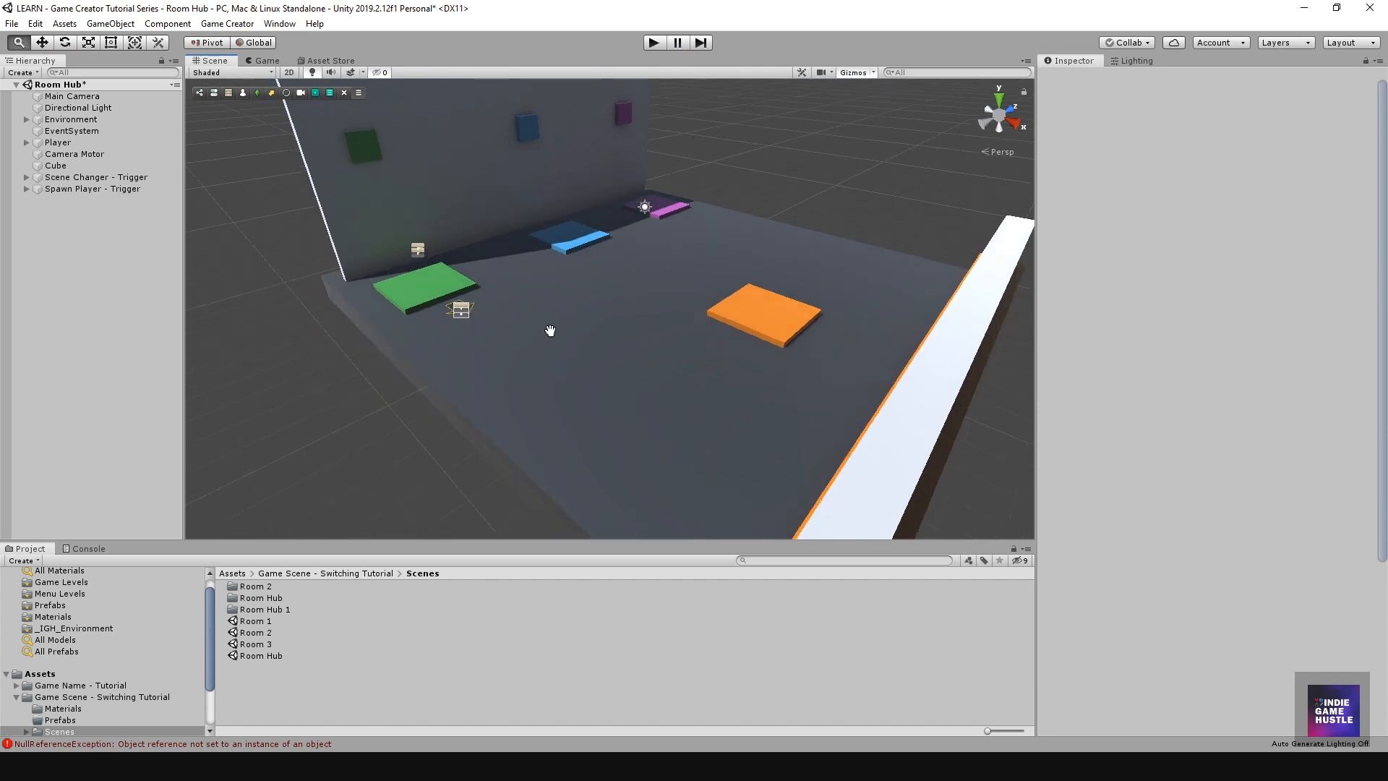
click(72, 549)
click(15, 562)
click(37, 549)
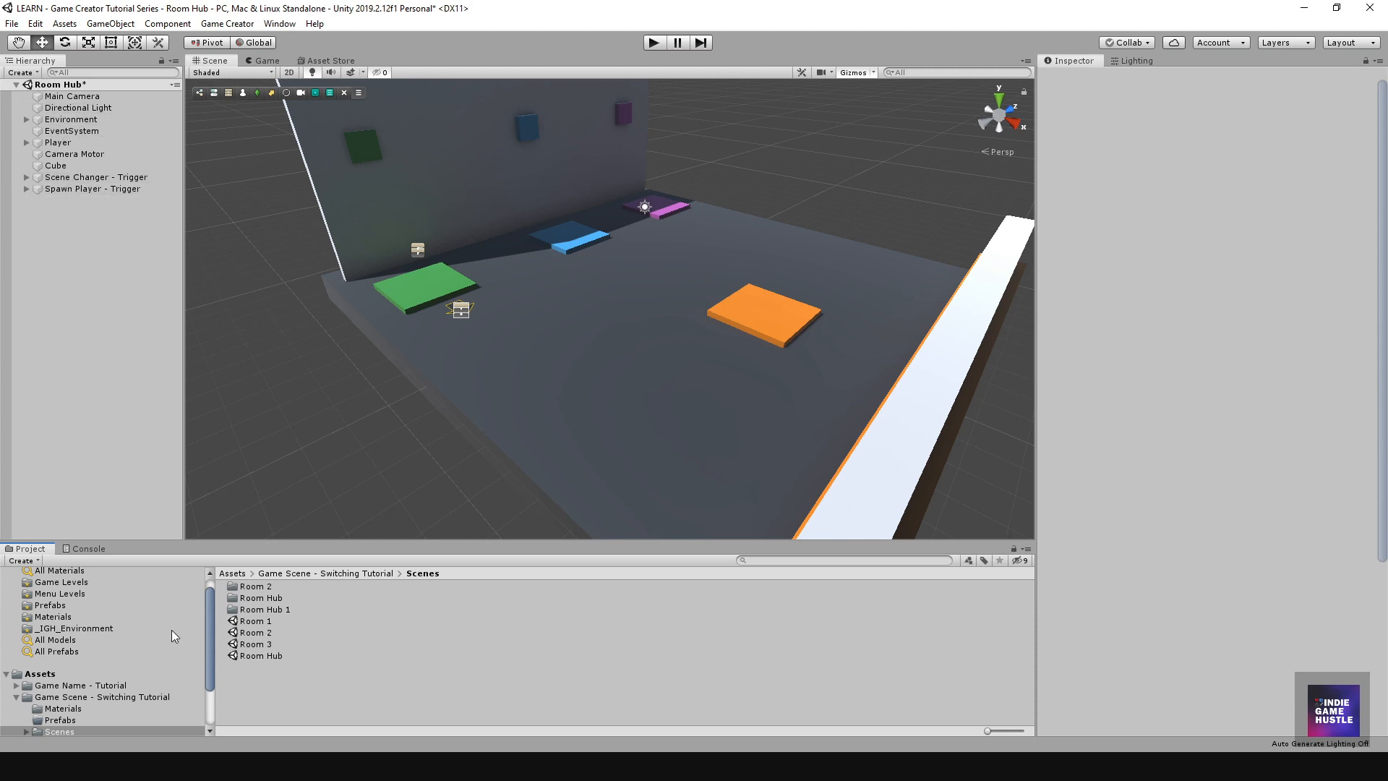
Step: Create a prefab from Scene Changer - Trigger in the Prefabs folder of Game Scene - Switching Tutorial
click(358, 574)
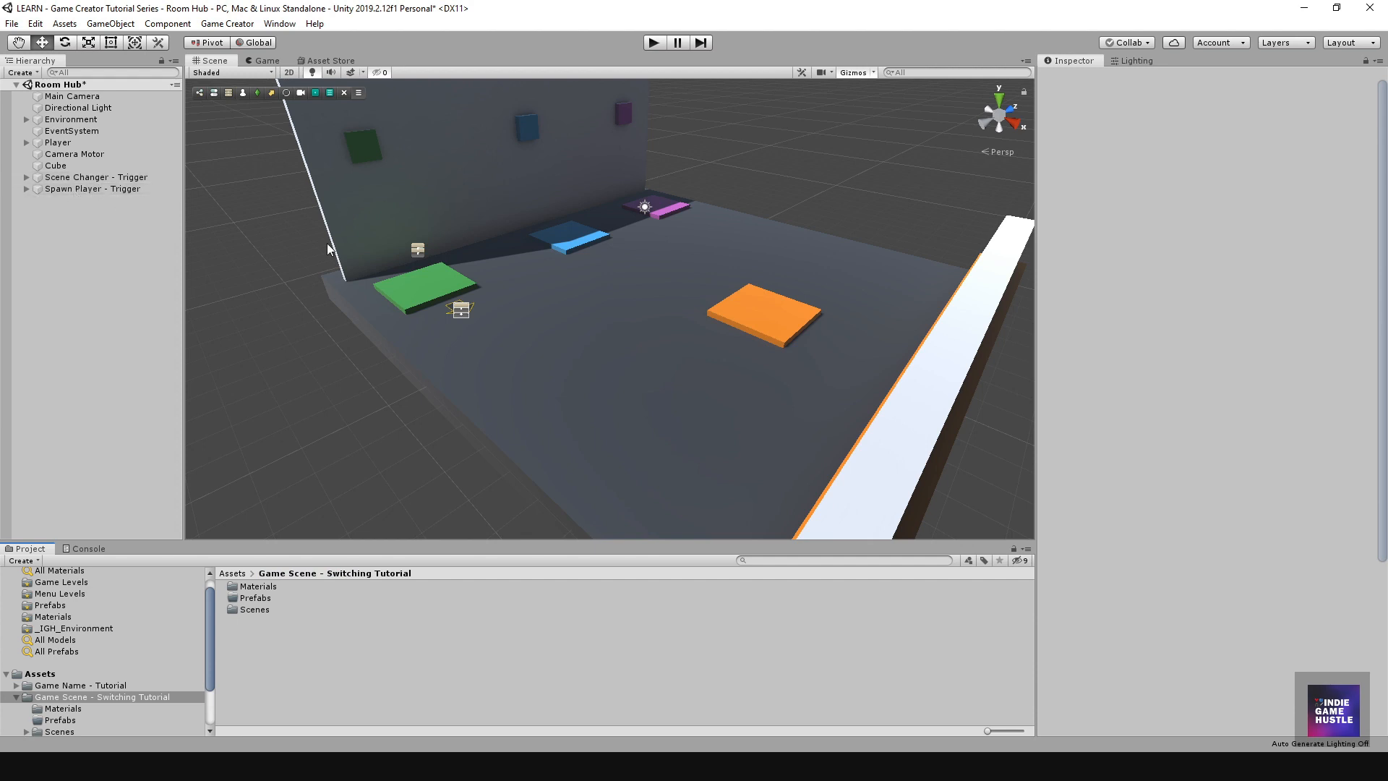
scroll(548, 328, down, 5)
middle_drag(548, 329, 545, 352)
scroll(528, 368, up, 2)
scroll(527, 373, up, 2)
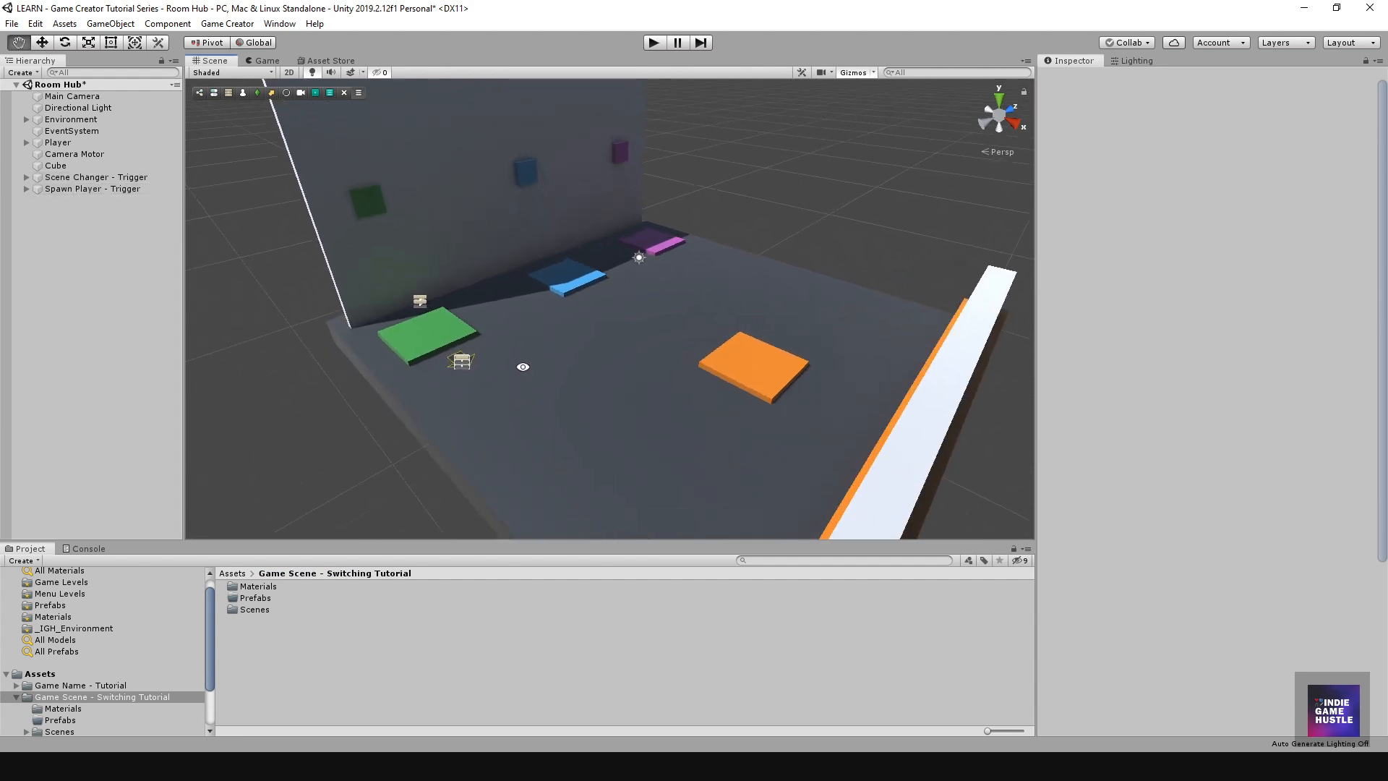
double_click(254, 600)
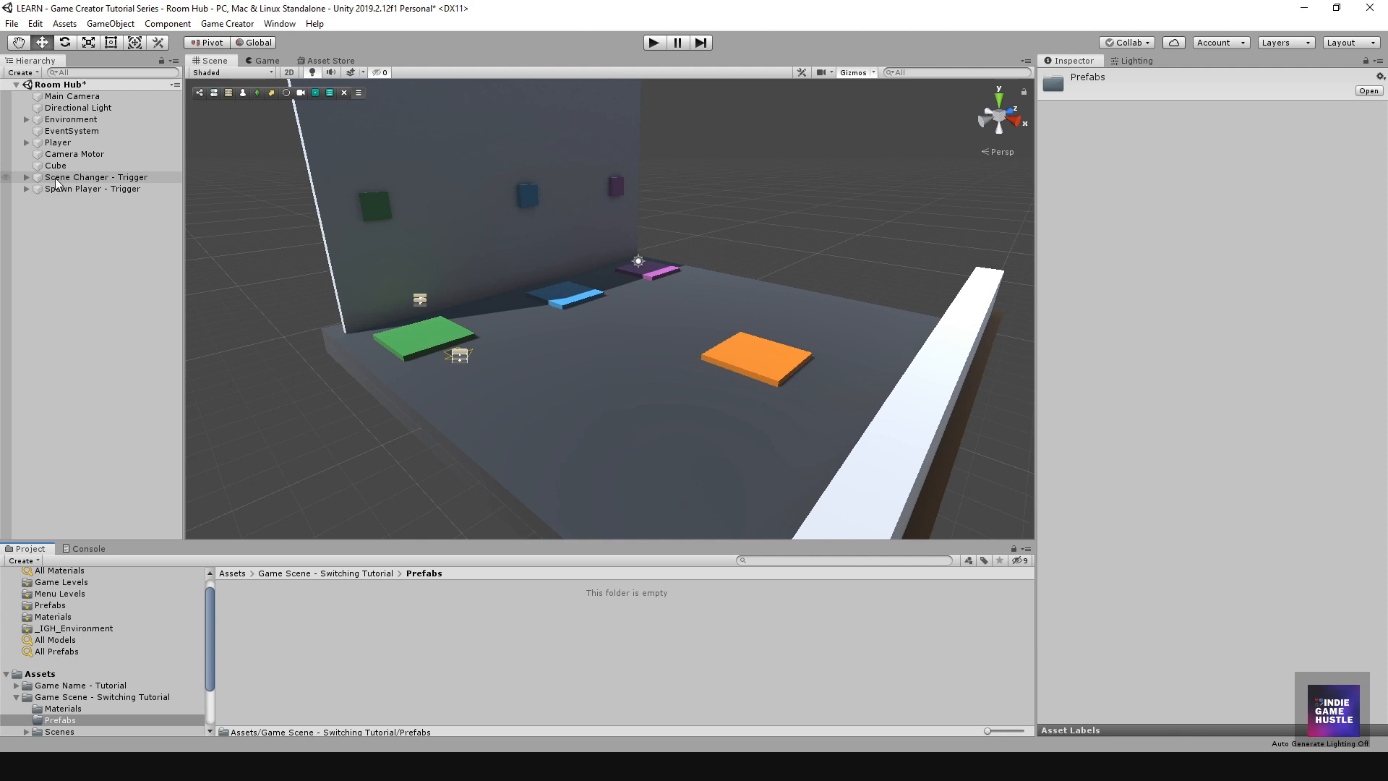
drag(63, 182, 293, 627)
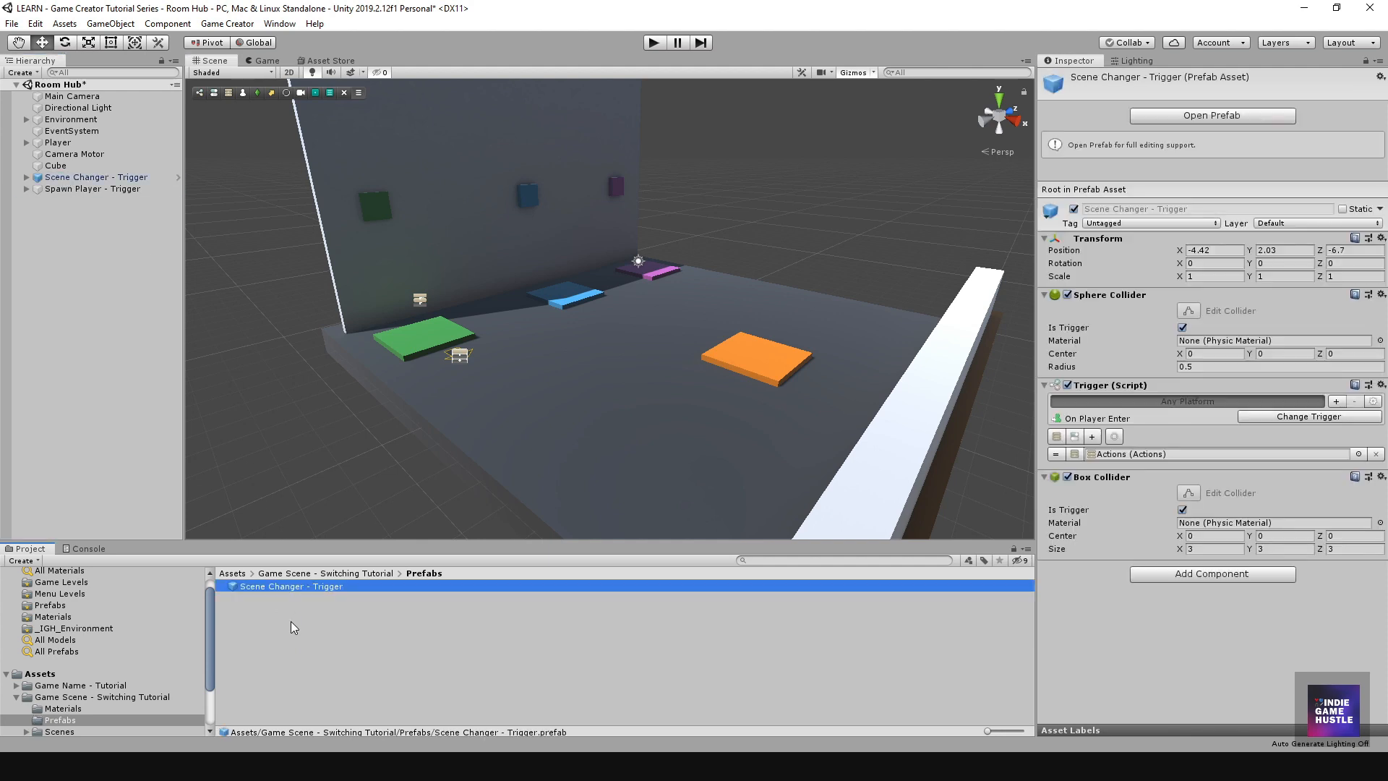
Step: Create a prefab variant of Scene Changer - Trigger, keeping its default name
right_click(268, 586)
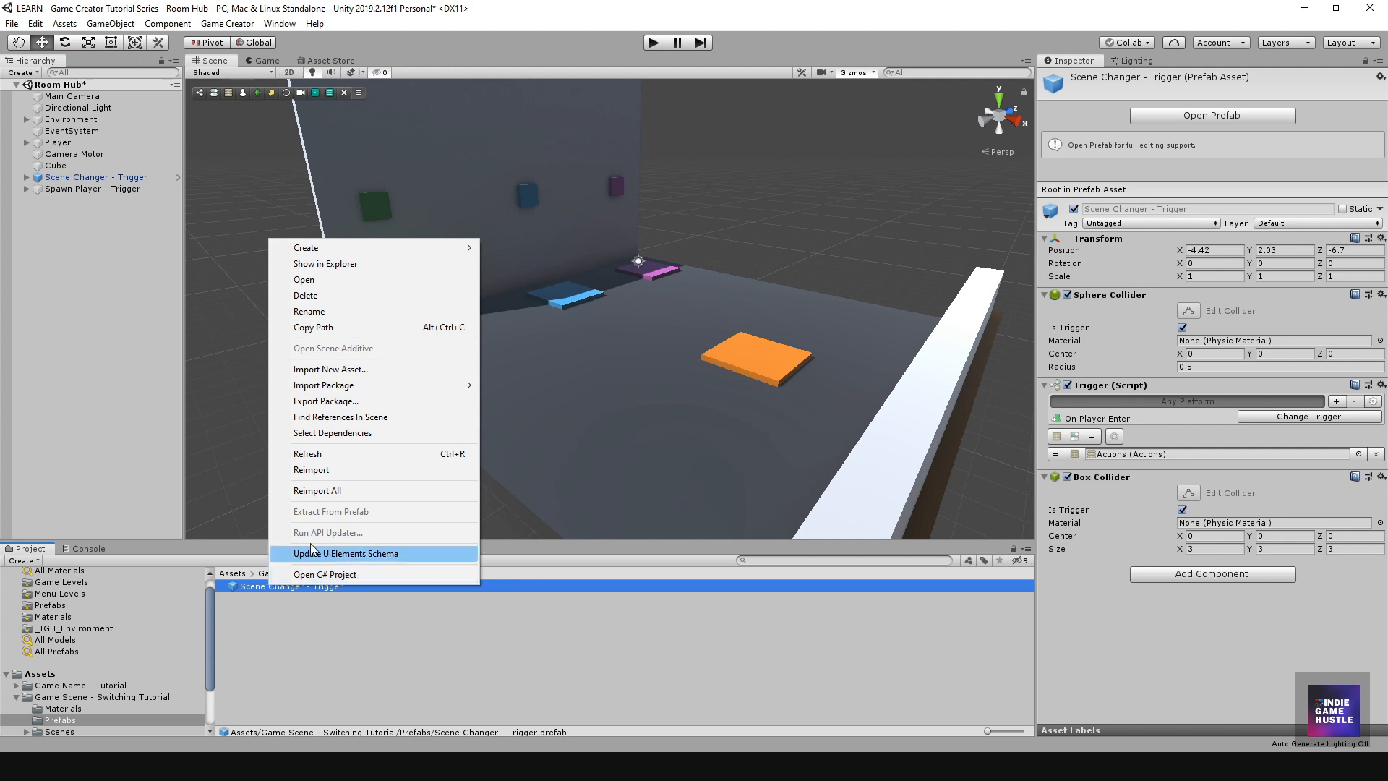
mouse_move(375, 245)
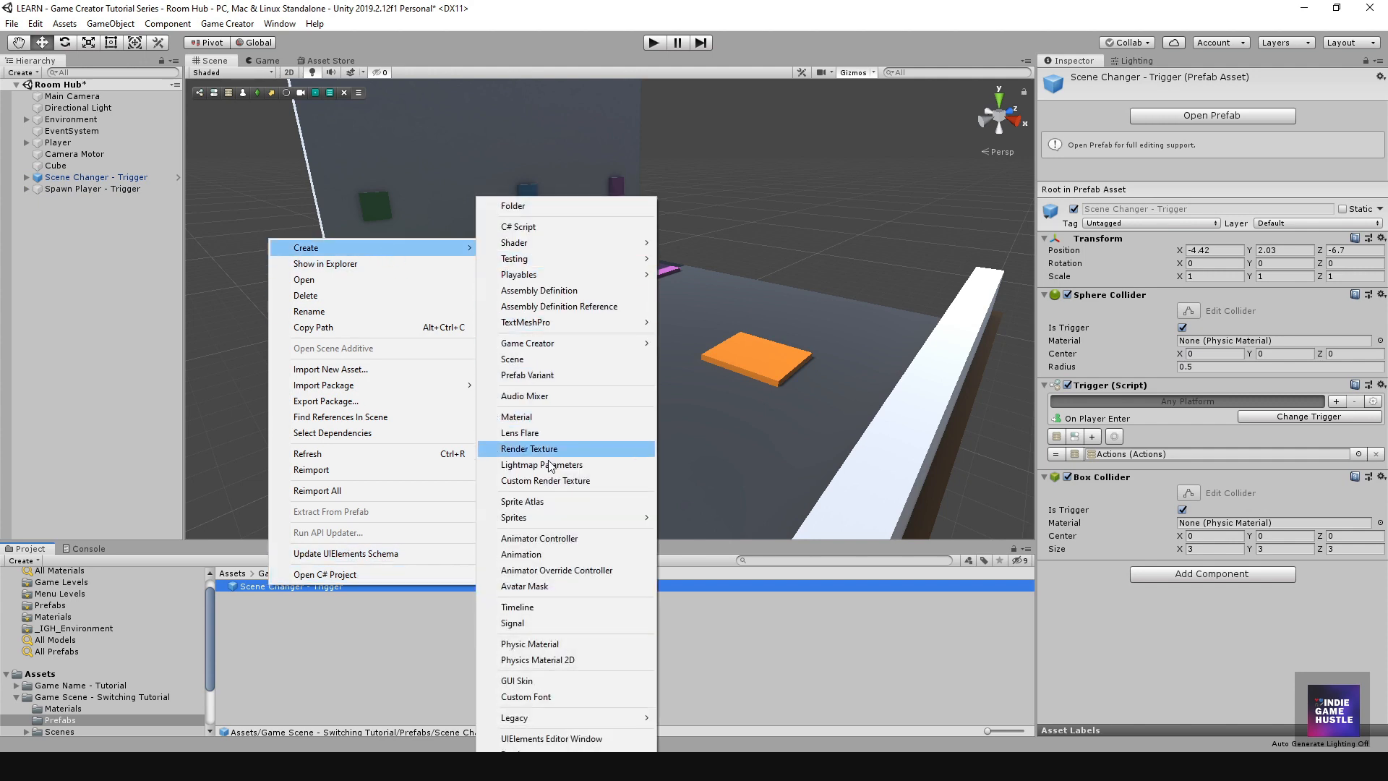
click(553, 376)
key(Return)
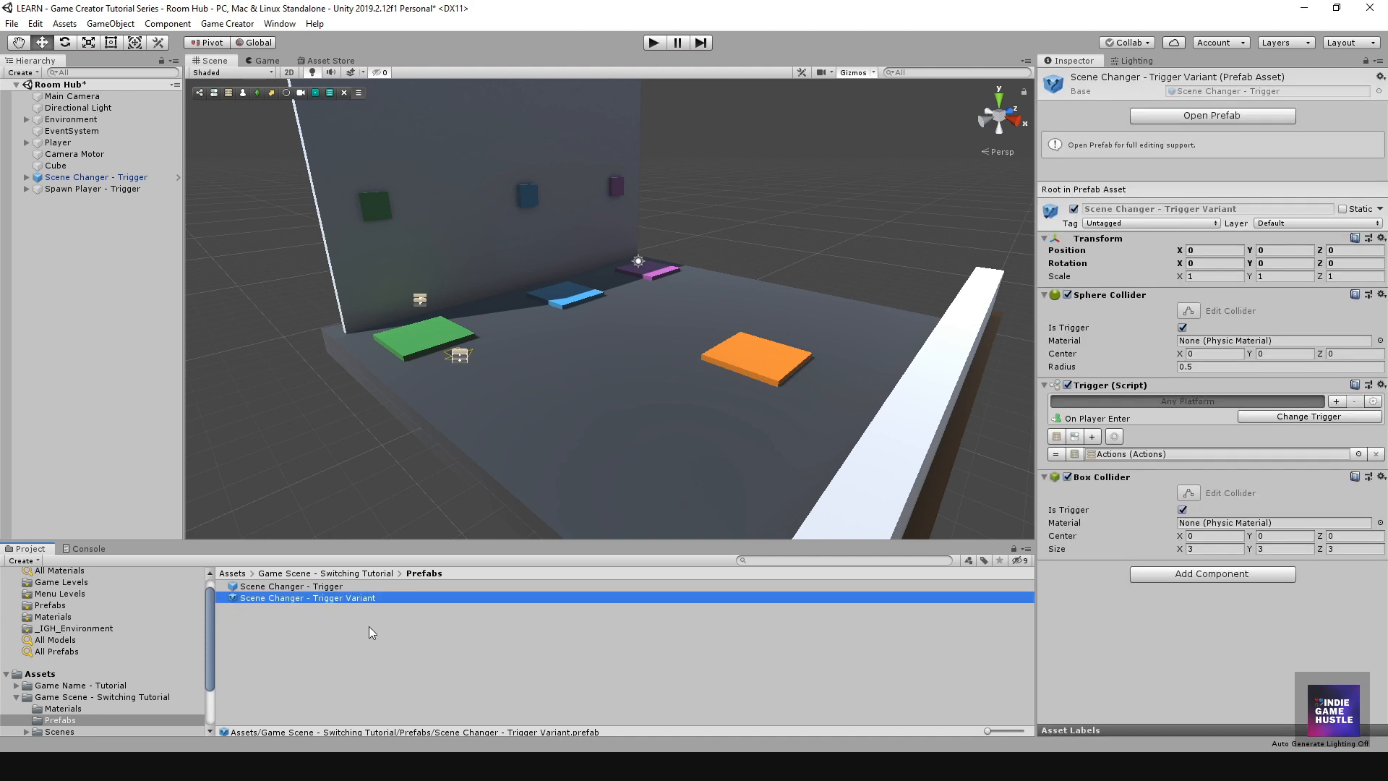
Step: Create a prefab from Spawn Player - Trigger in the same folder and add a prefab variant of it
drag(61, 189, 292, 613)
right_click(294, 610)
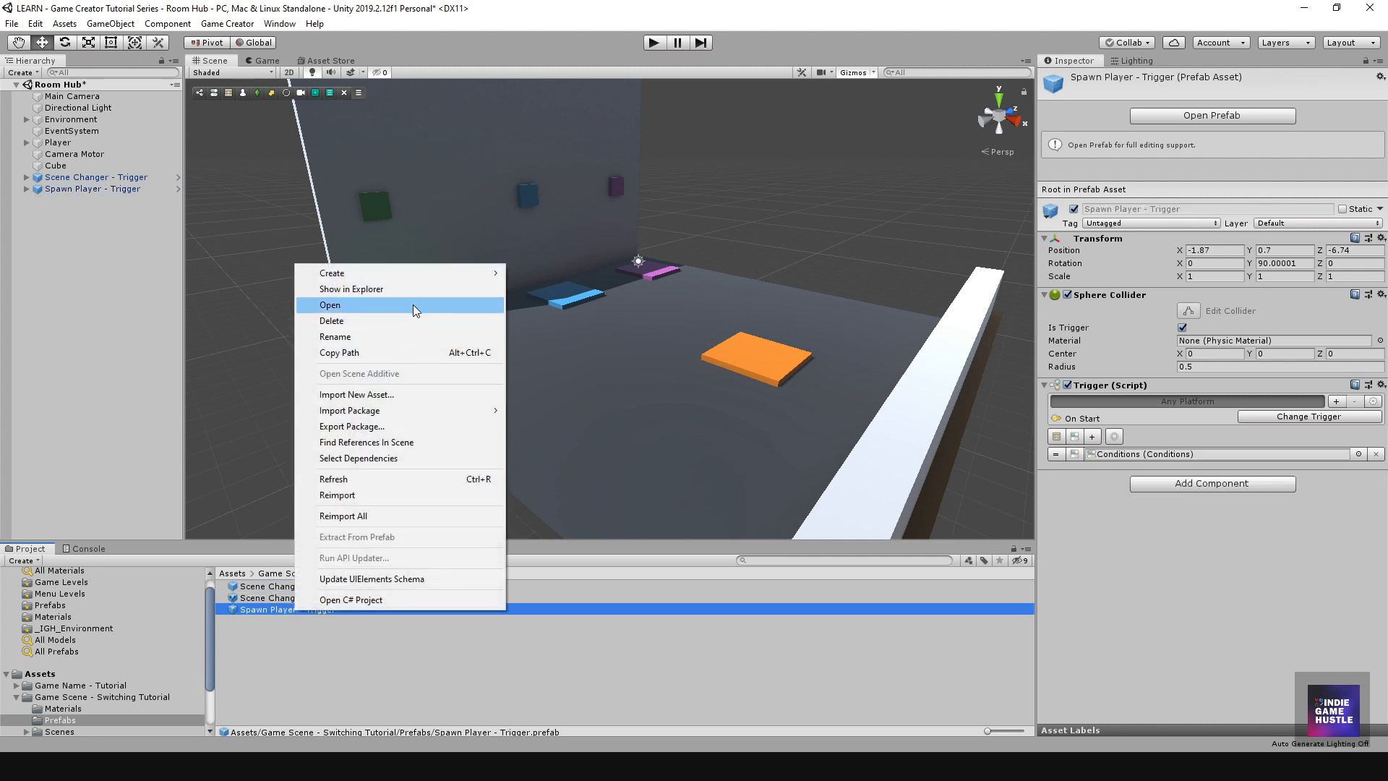
mouse_move(421, 276)
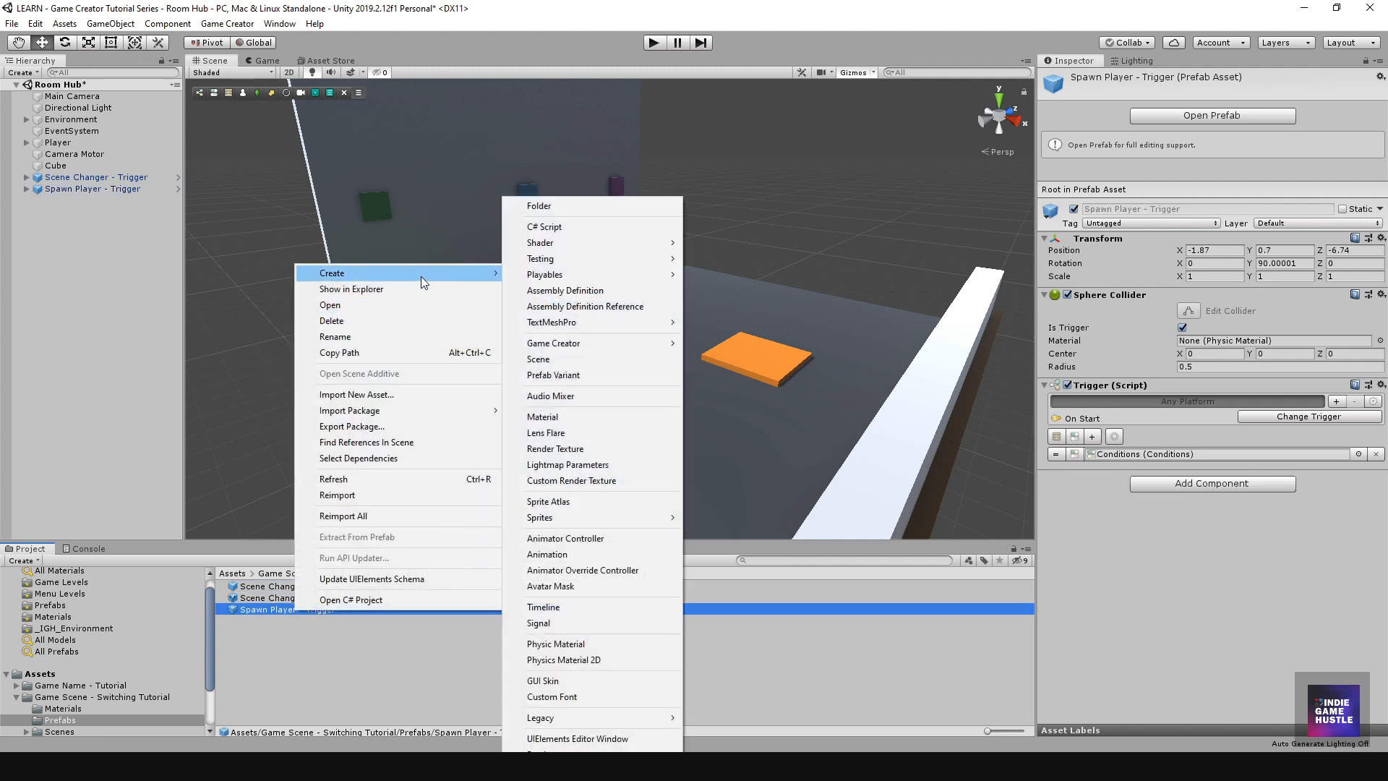
click(582, 373)
key(Return)
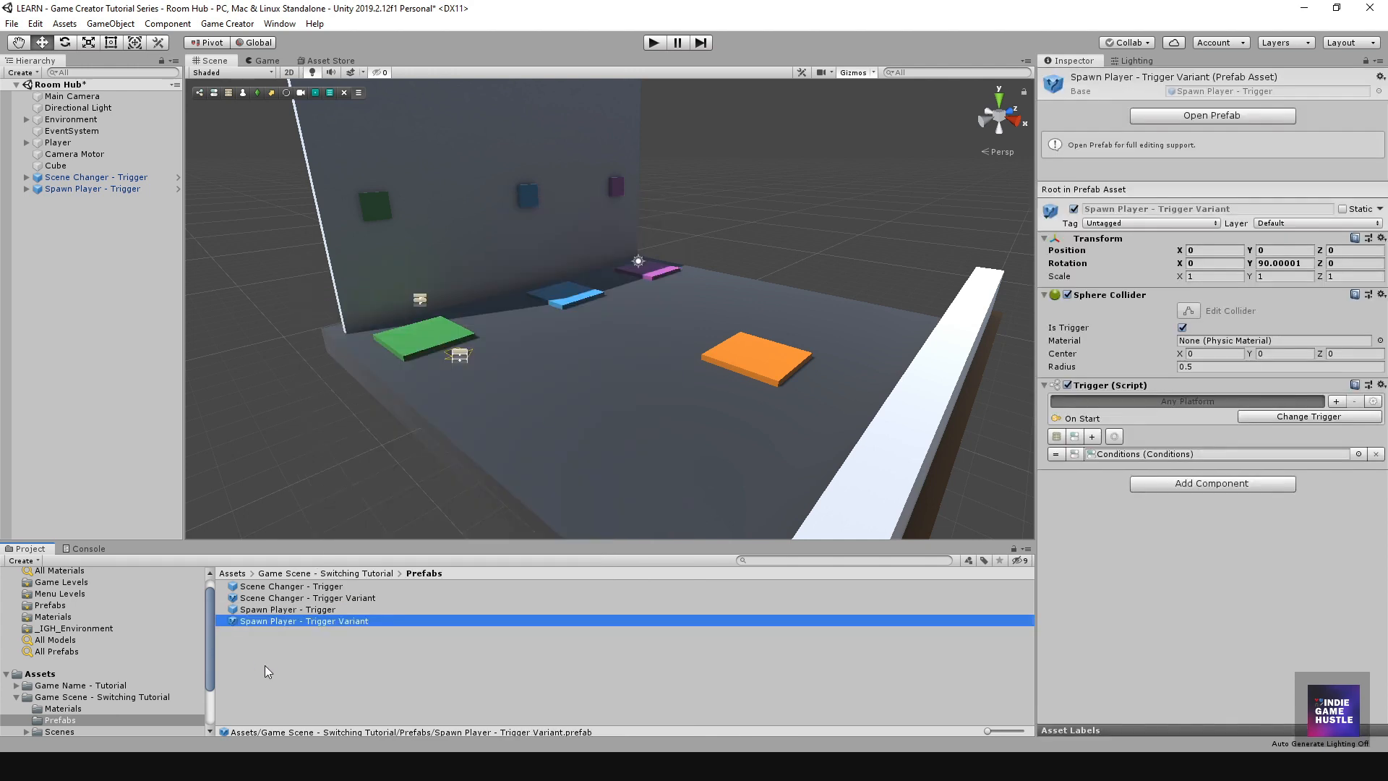
Step: Delete the Scene Changer - Trigger and Spawn Player - Trigger instances from the Room Hub scene
click(108, 290)
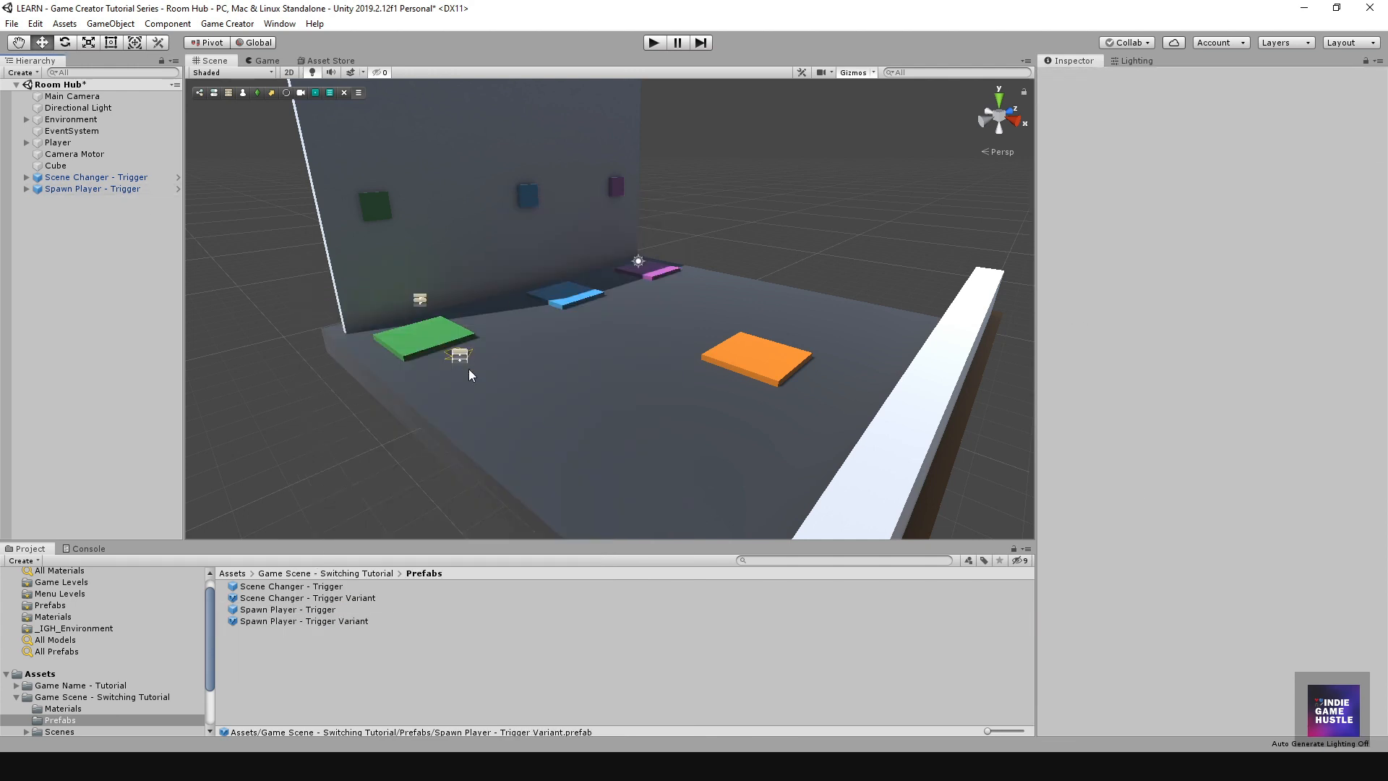
click(134, 178)
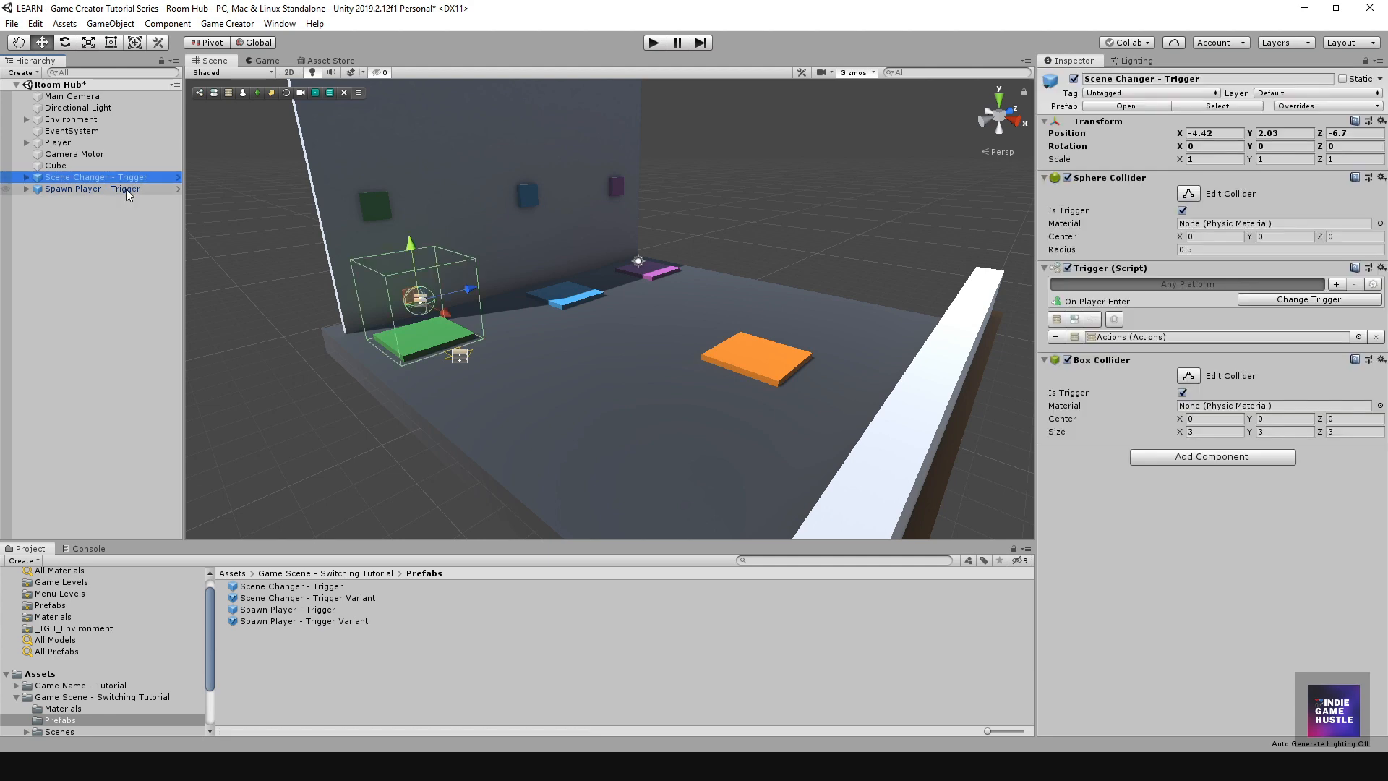
ctrl+click(125, 188)
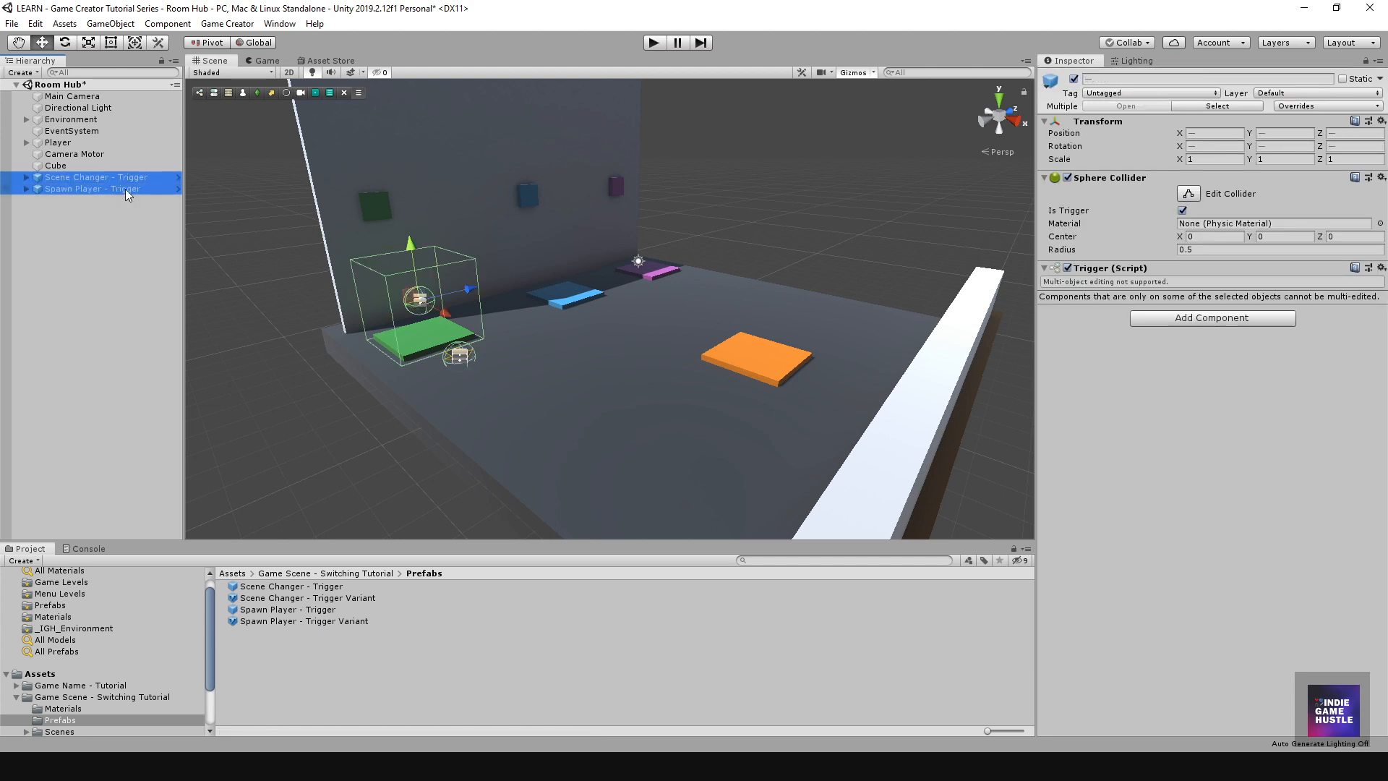
key(Delete)
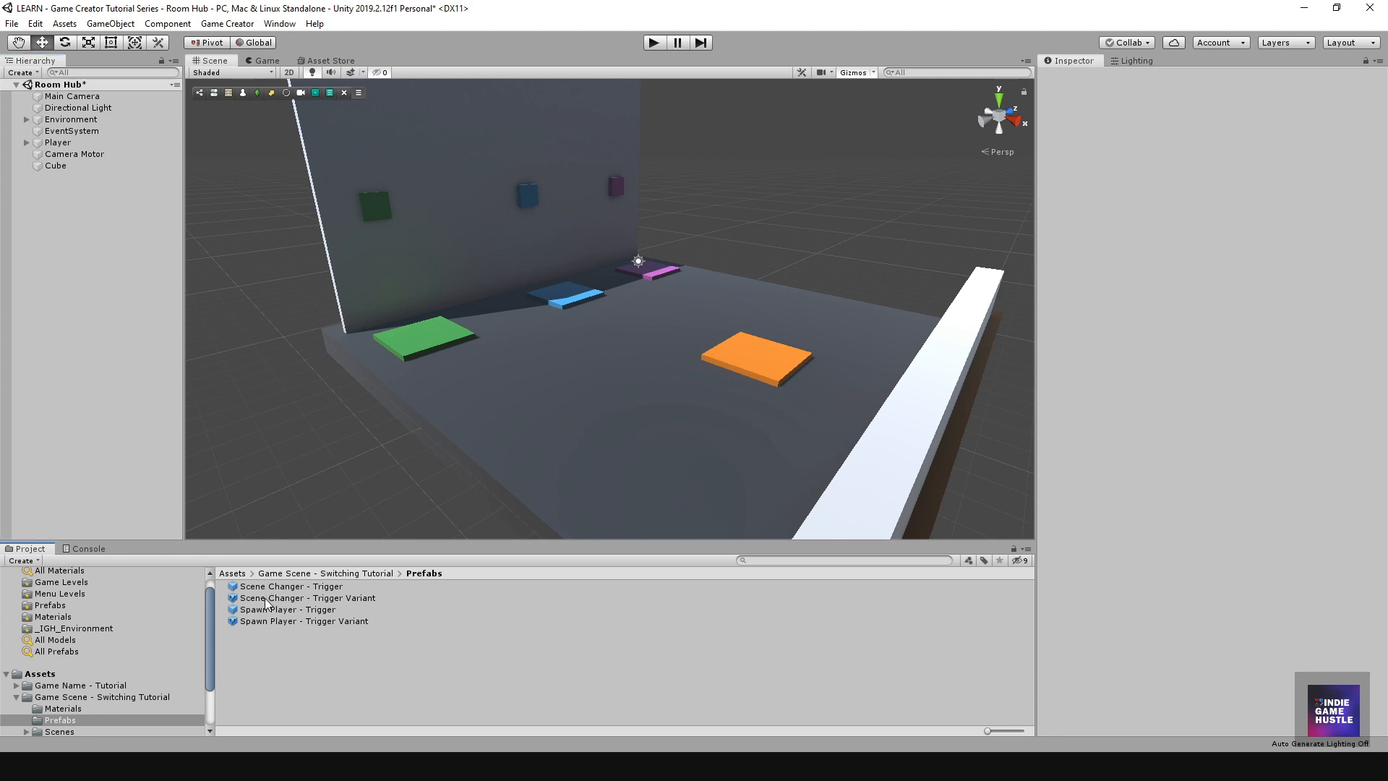
Step: Place a Scene Changer - Trigger Variant over the green pad and a Spawn Player - Trigger Variant just in front of it in Room Hub
drag(259, 598, 319, 514)
drag(430, 329, 423, 335)
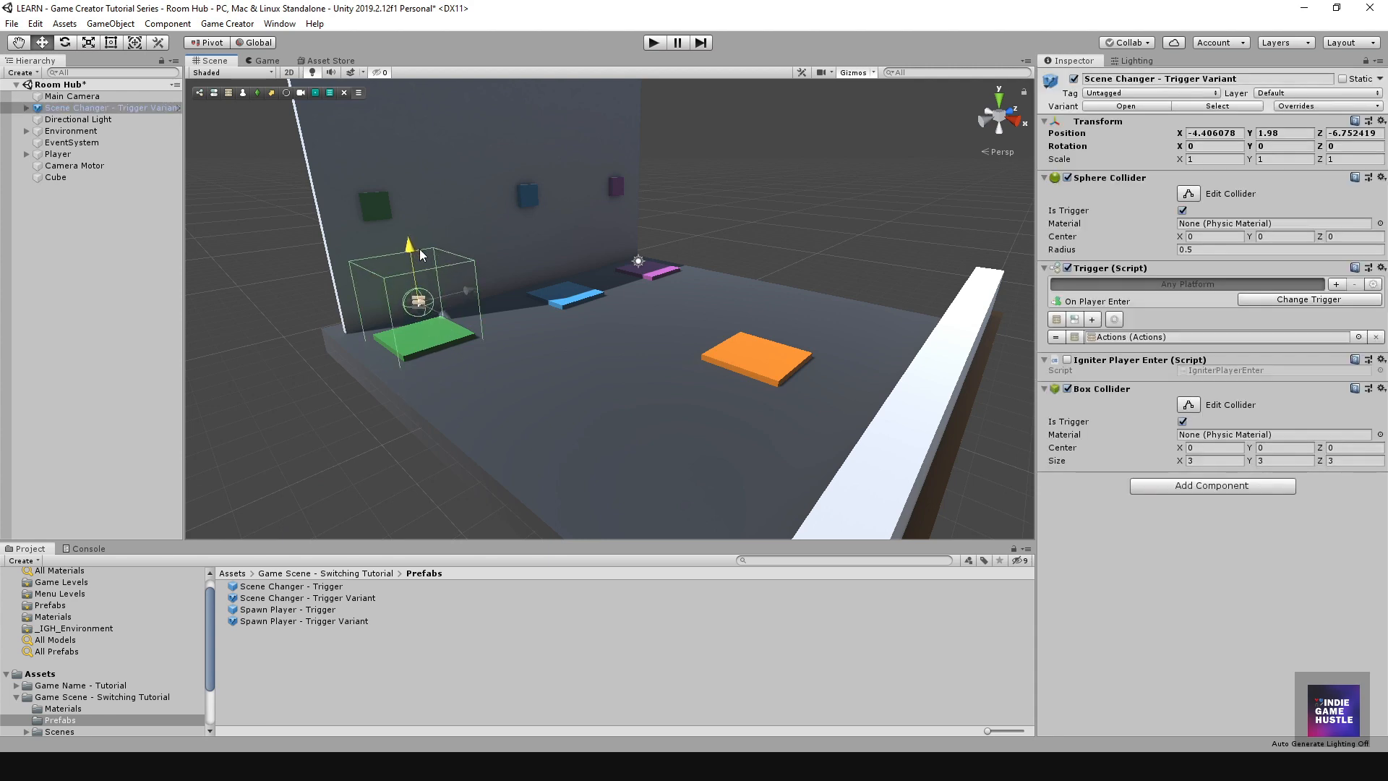
drag(279, 625, 538, 369)
click(89, 367)
scroll(544, 319, up, 1)
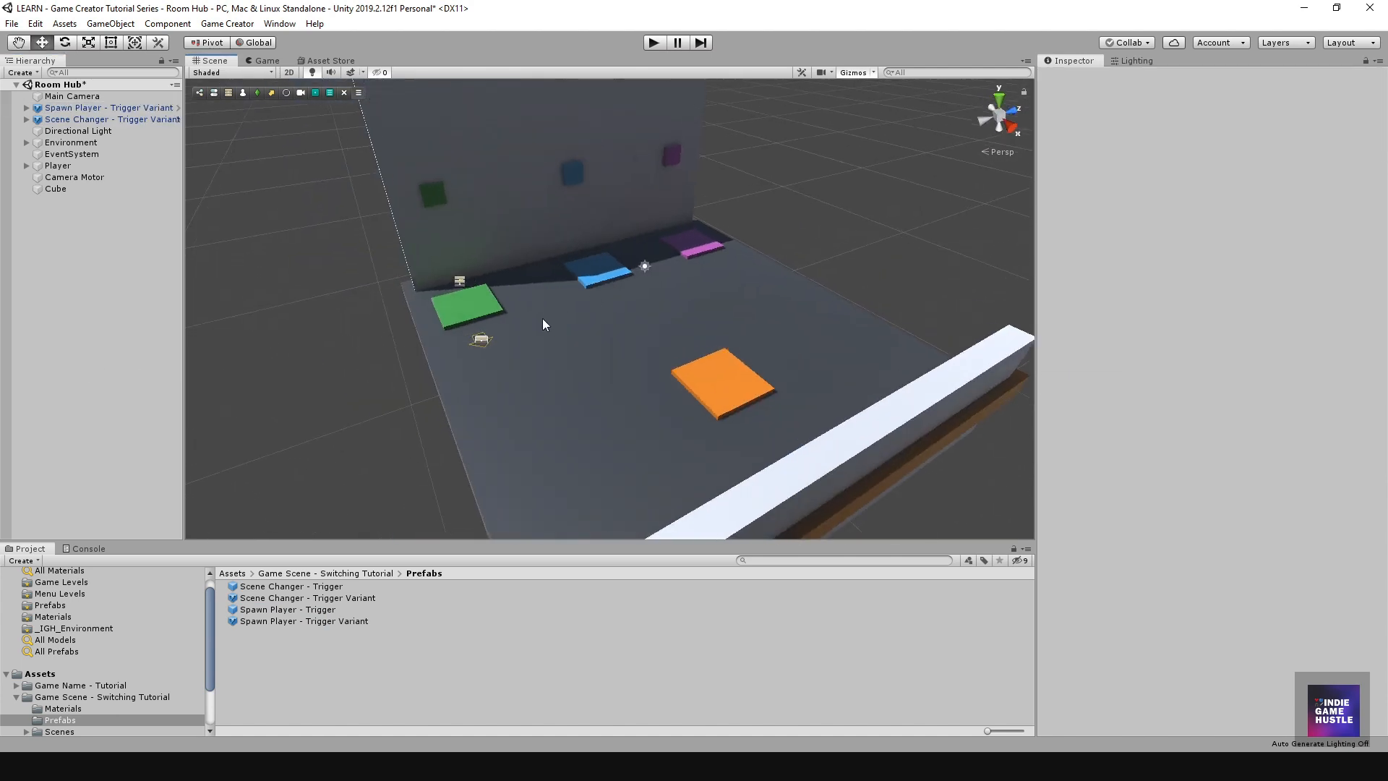
Step: Play-test the Room Hub scene with the placed trigger variants, then stop playback
scroll(544, 325, up, 2)
click(654, 43)
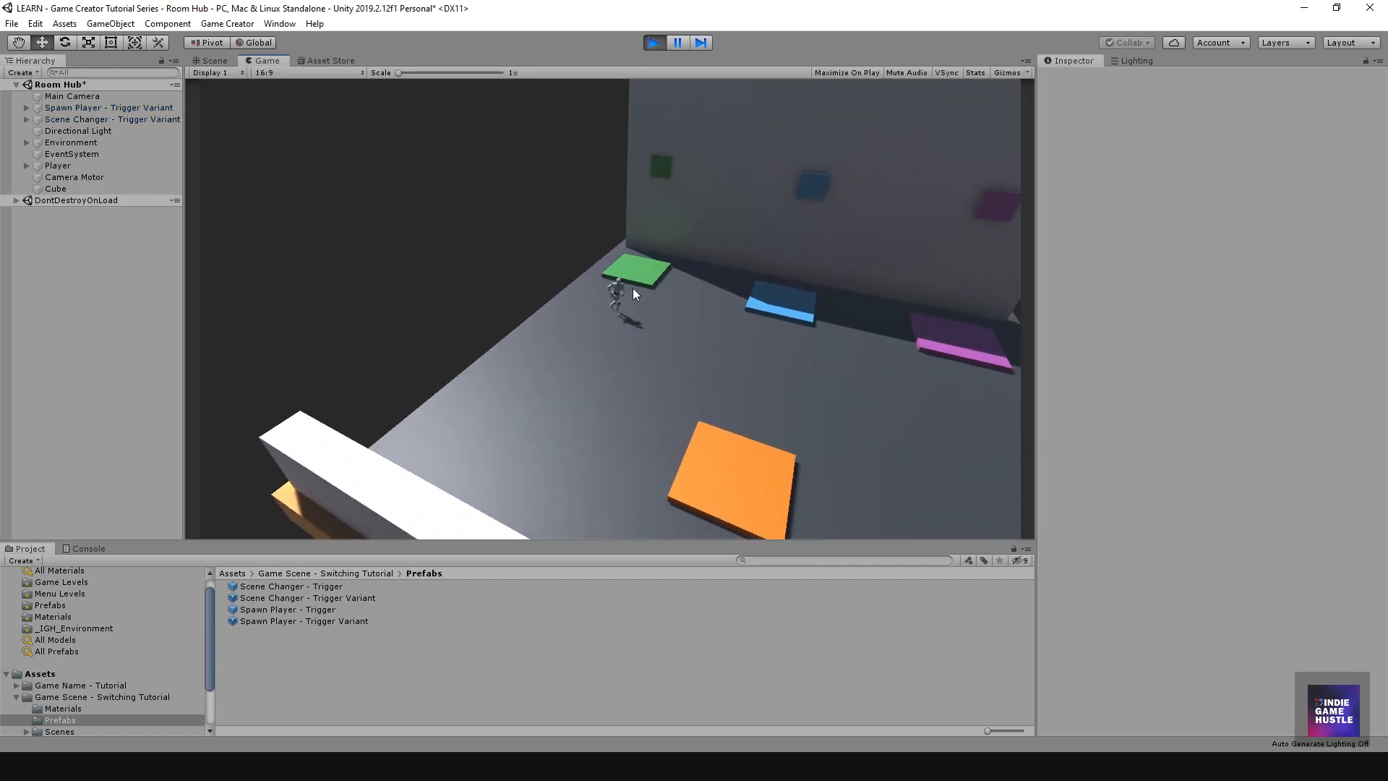
click(660, 42)
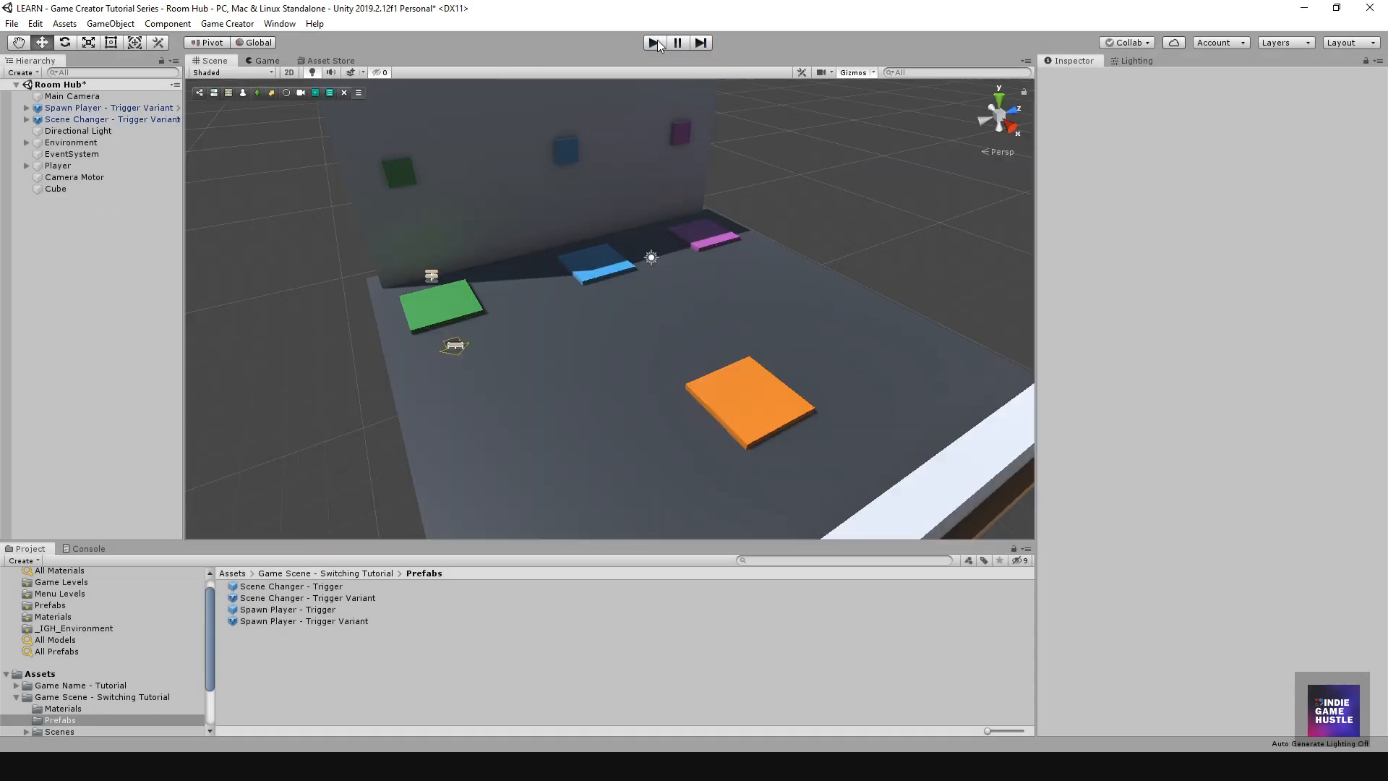
Step: Inspect both trigger variants in the Room Hub hierarchy and their placement around the green pad
click(72, 120)
click(26, 119)
click(27, 108)
click(53, 108)
click(27, 108)
click(27, 119)
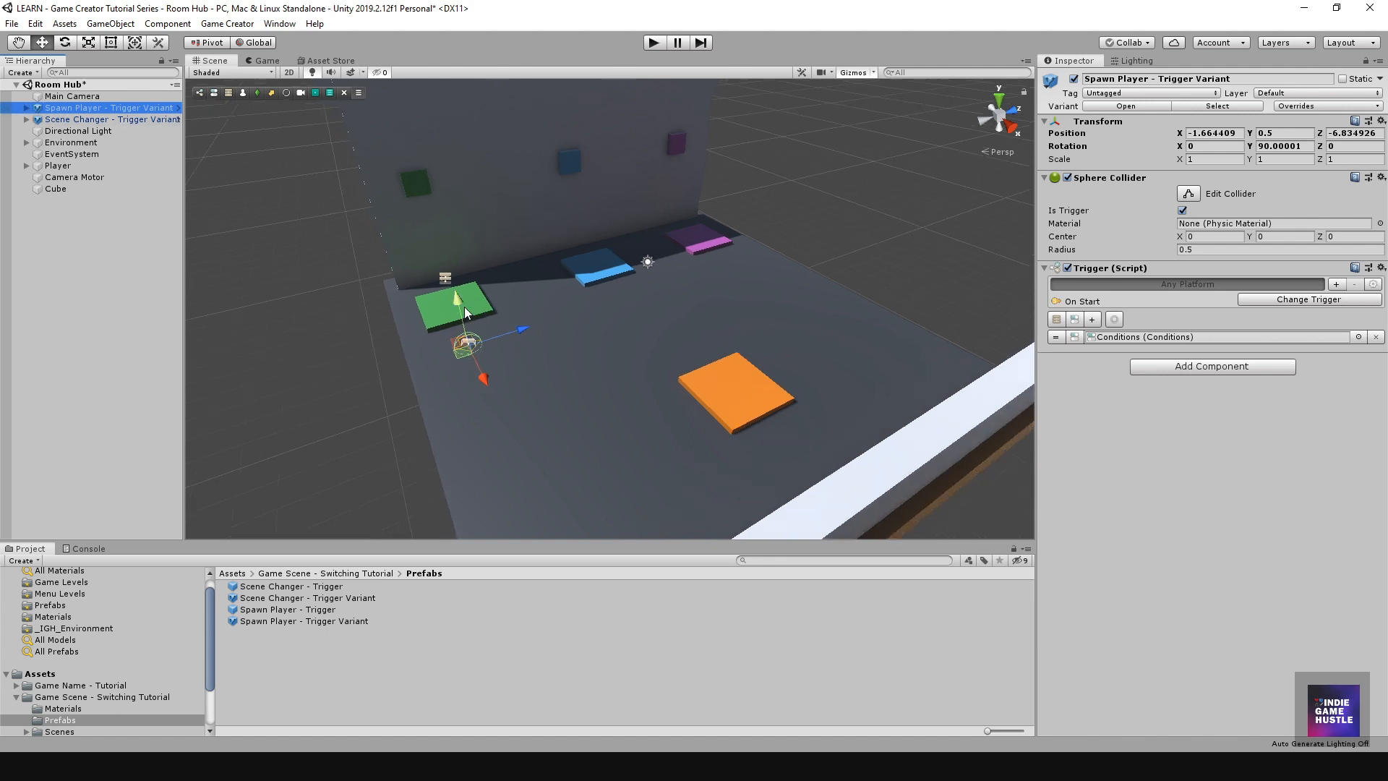
alt+drag(477, 347, 452, 369)
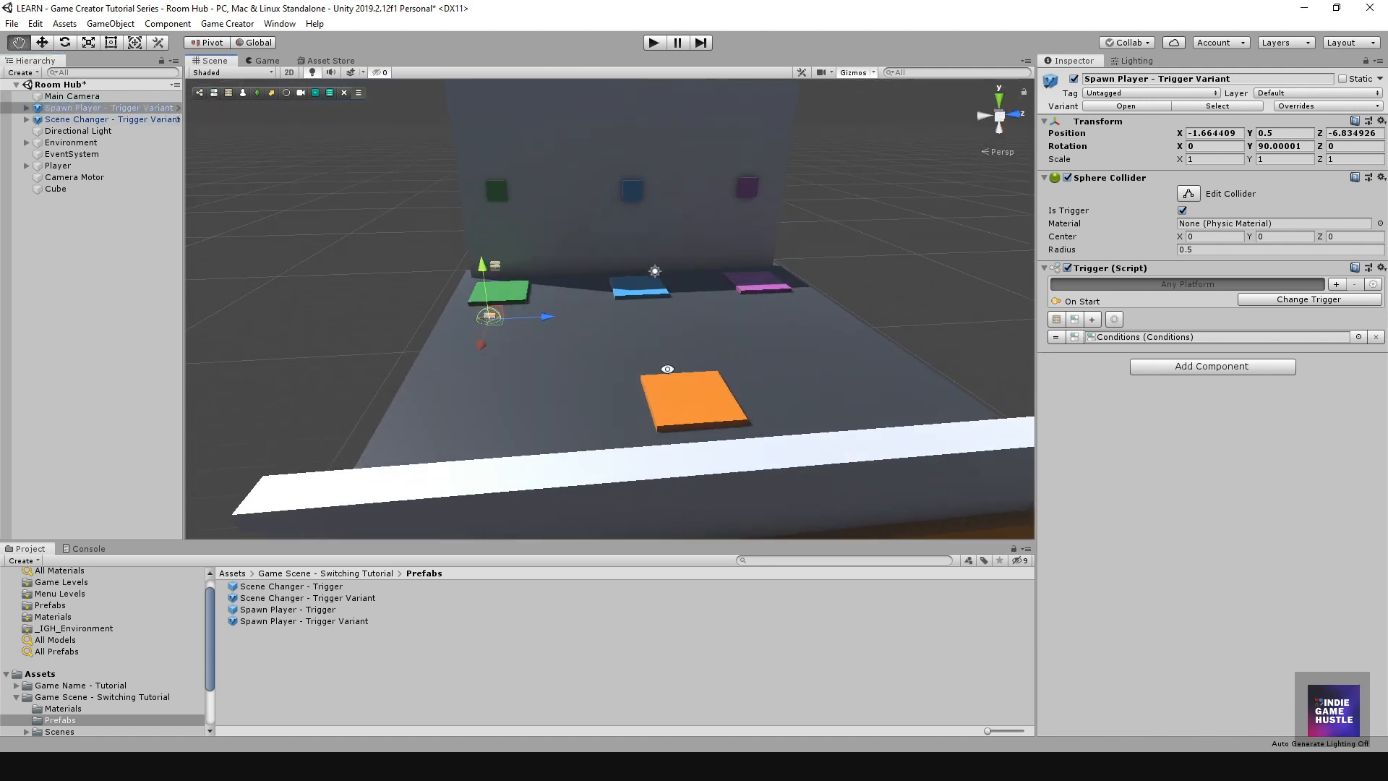
alt+drag(766, 363, 727, 371)
alt+right_drag(726, 371, 706, 371)
middle_drag(707, 371, 684, 392)
alt+drag(685, 392, 692, 373)
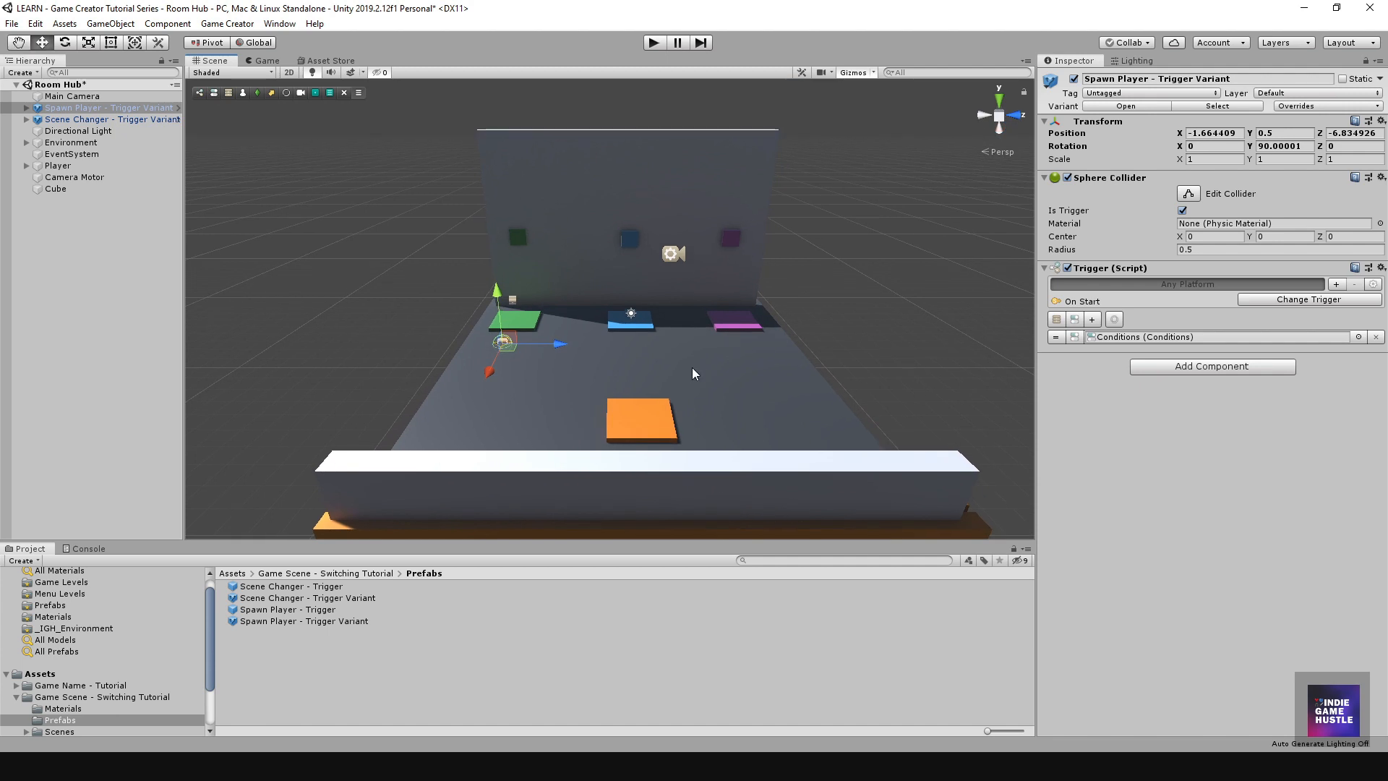
Step: Save the Room Hub scene and the project
click(12, 23)
click(32, 89)
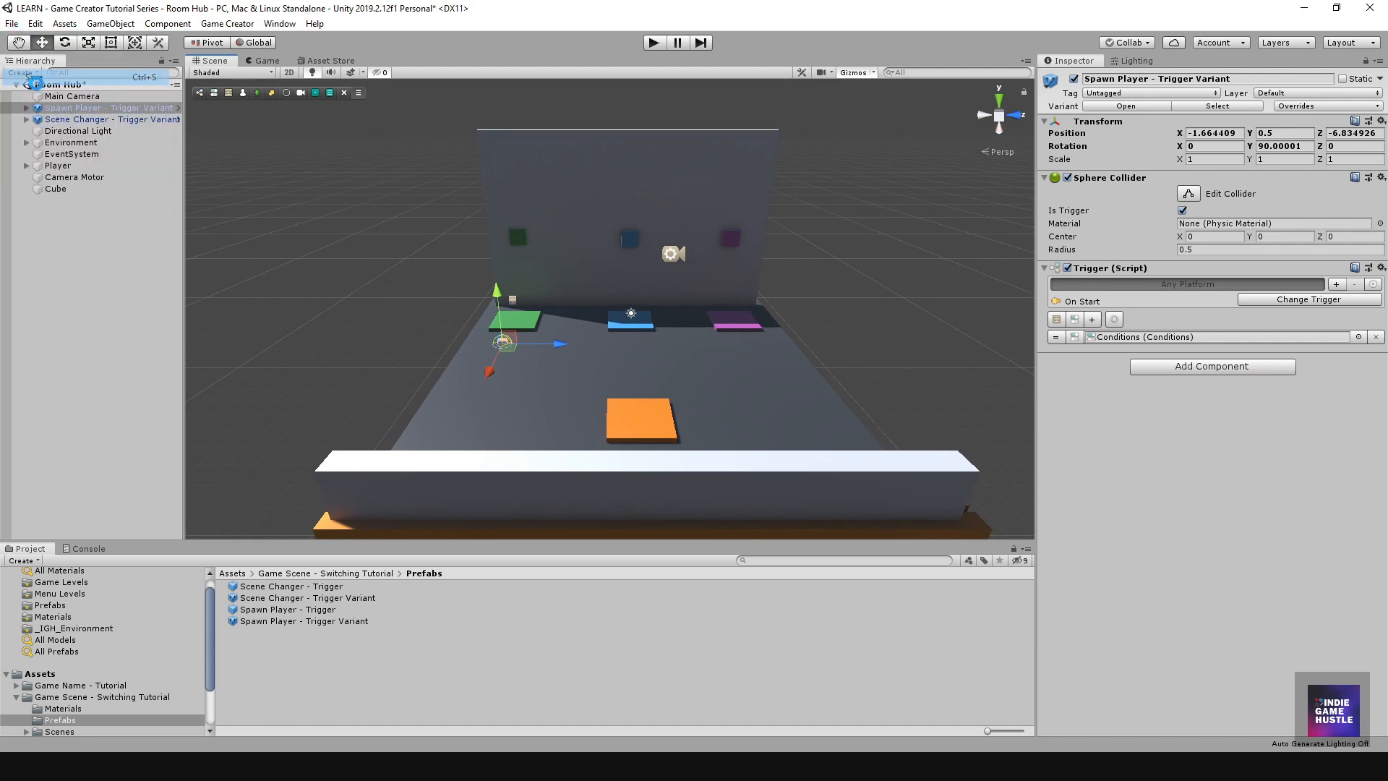
click(13, 24)
click(44, 145)
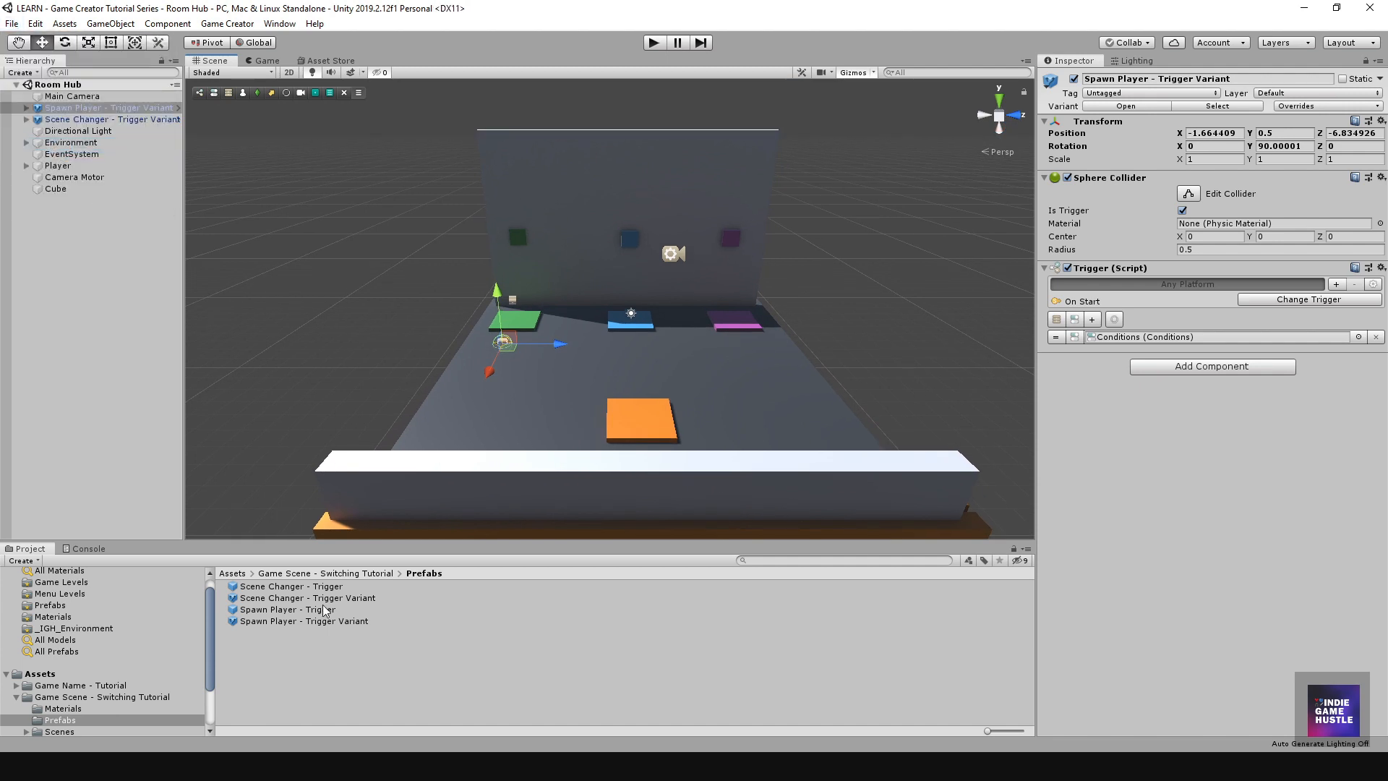
Step: Open the Room 1 scene from the Scenes folder of Game Scene - Switching Tutorial
click(354, 574)
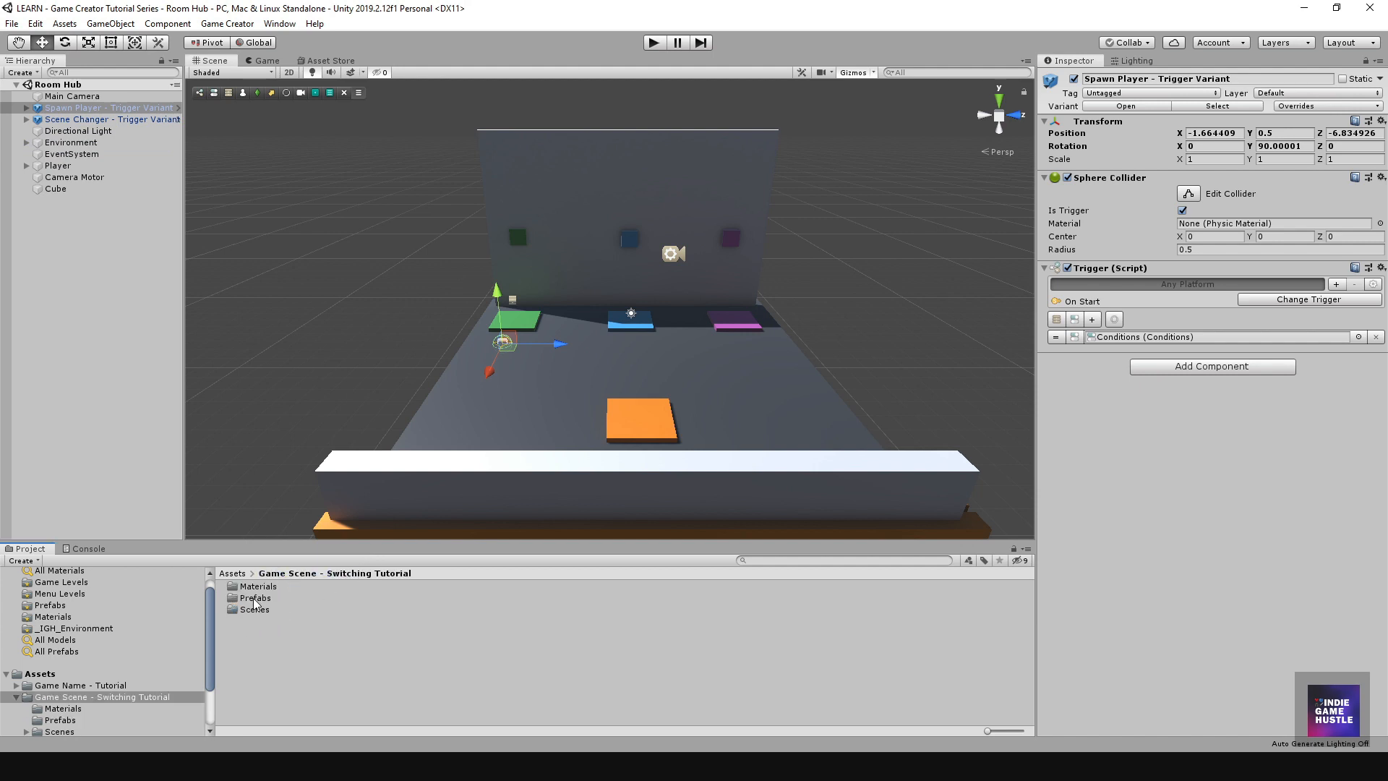
double_click(255, 610)
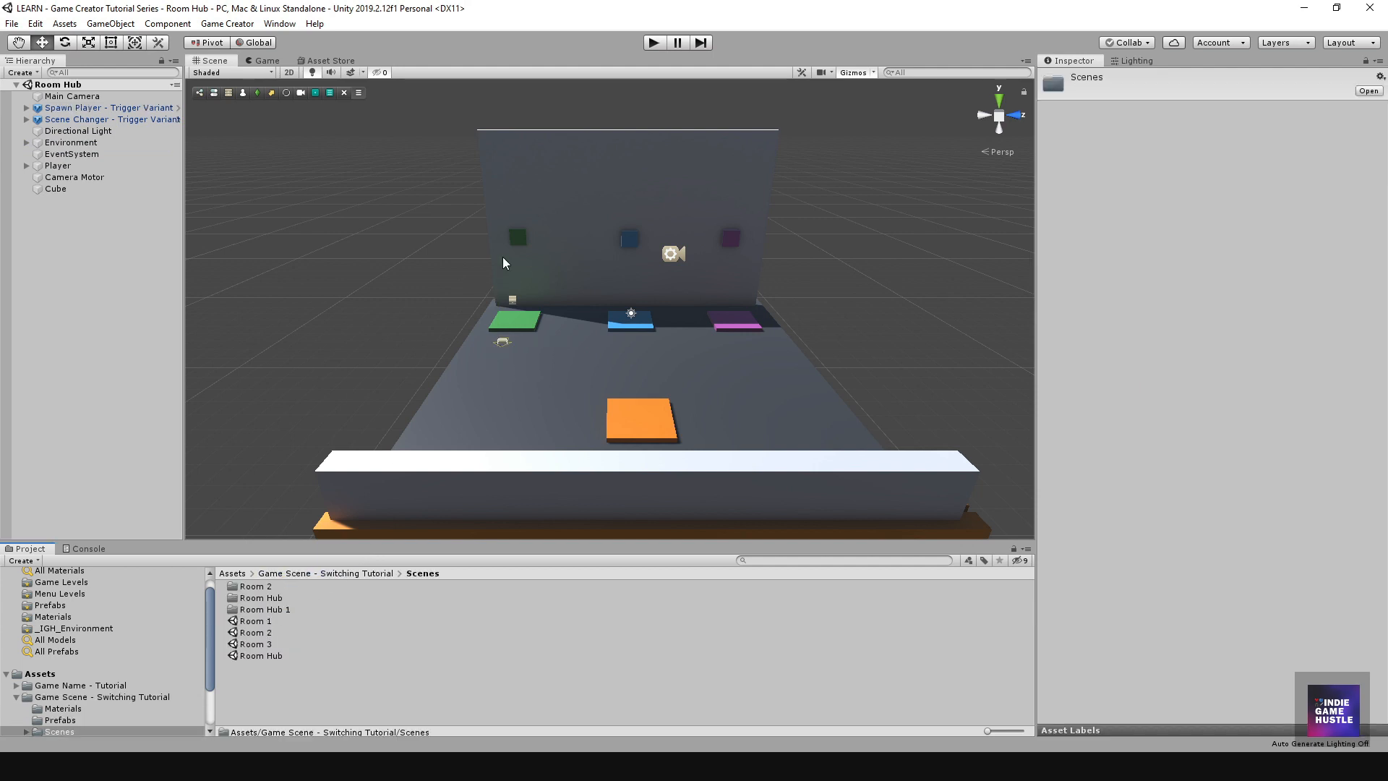
double_click(253, 622)
Step: Delete the existing Player object with all its children from Room 1
alt+drag(571, 406, 602, 379)
click(654, 389)
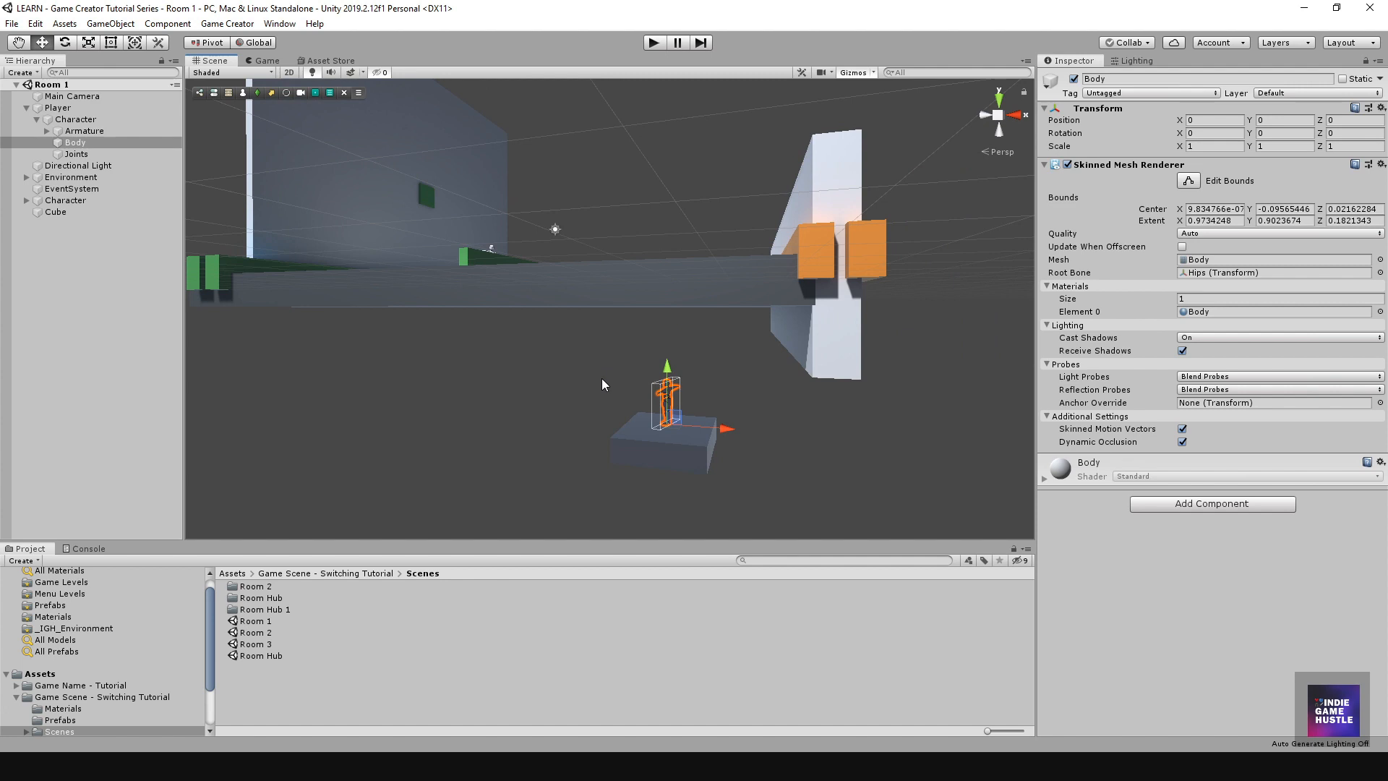
key(Delete)
key(ctrl+z)
click(61, 108)
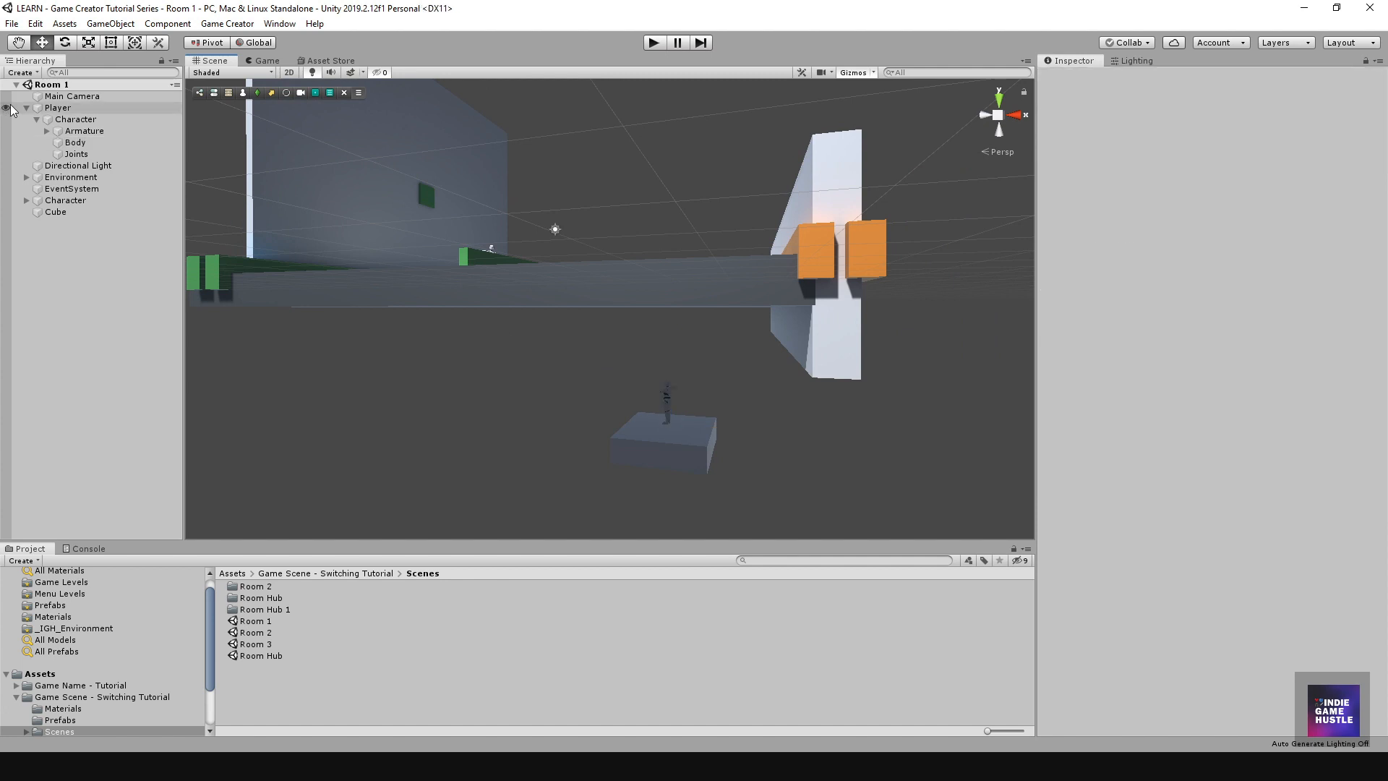
key(Delete)
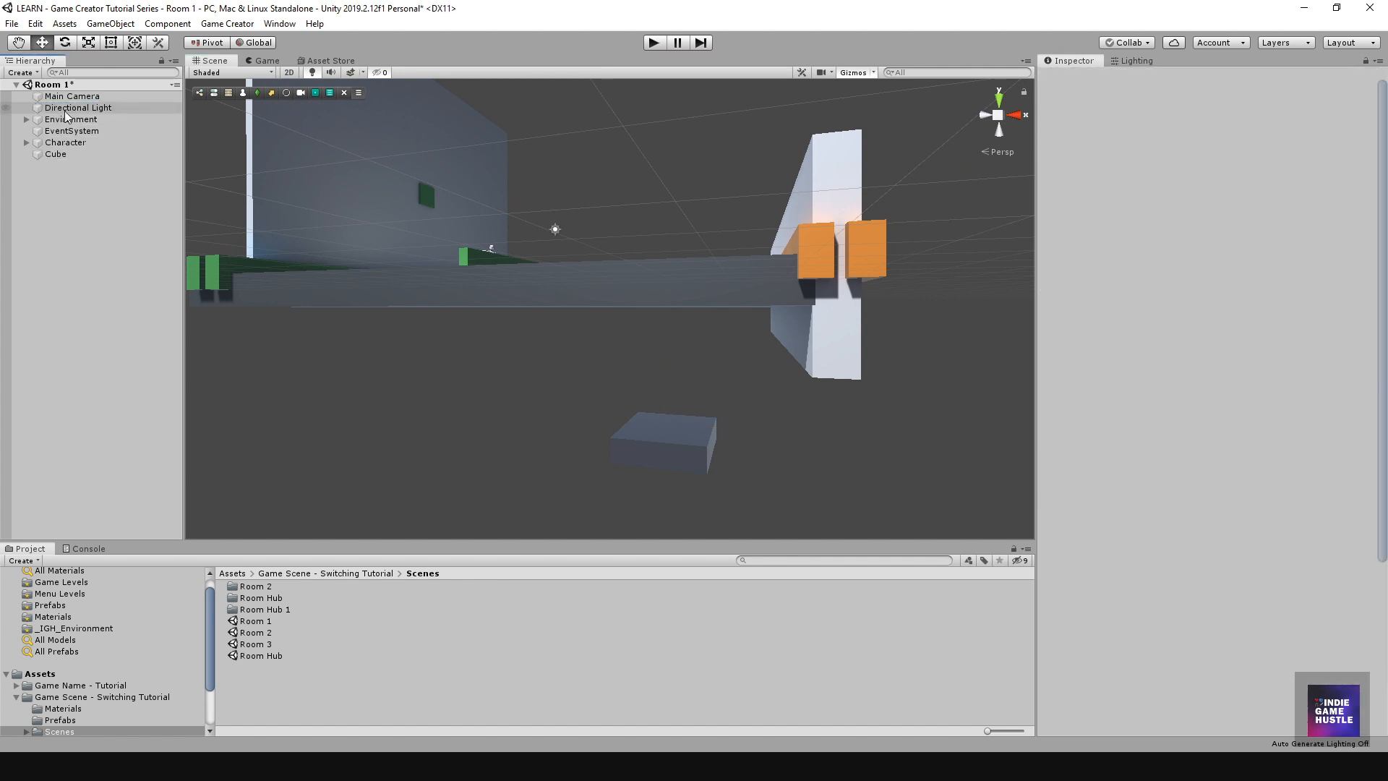
Step: Create a new Game Creator Player in Room 1, move it to X 4.74 by the orange pad and rotate it about -90° on Y
click(257, 93)
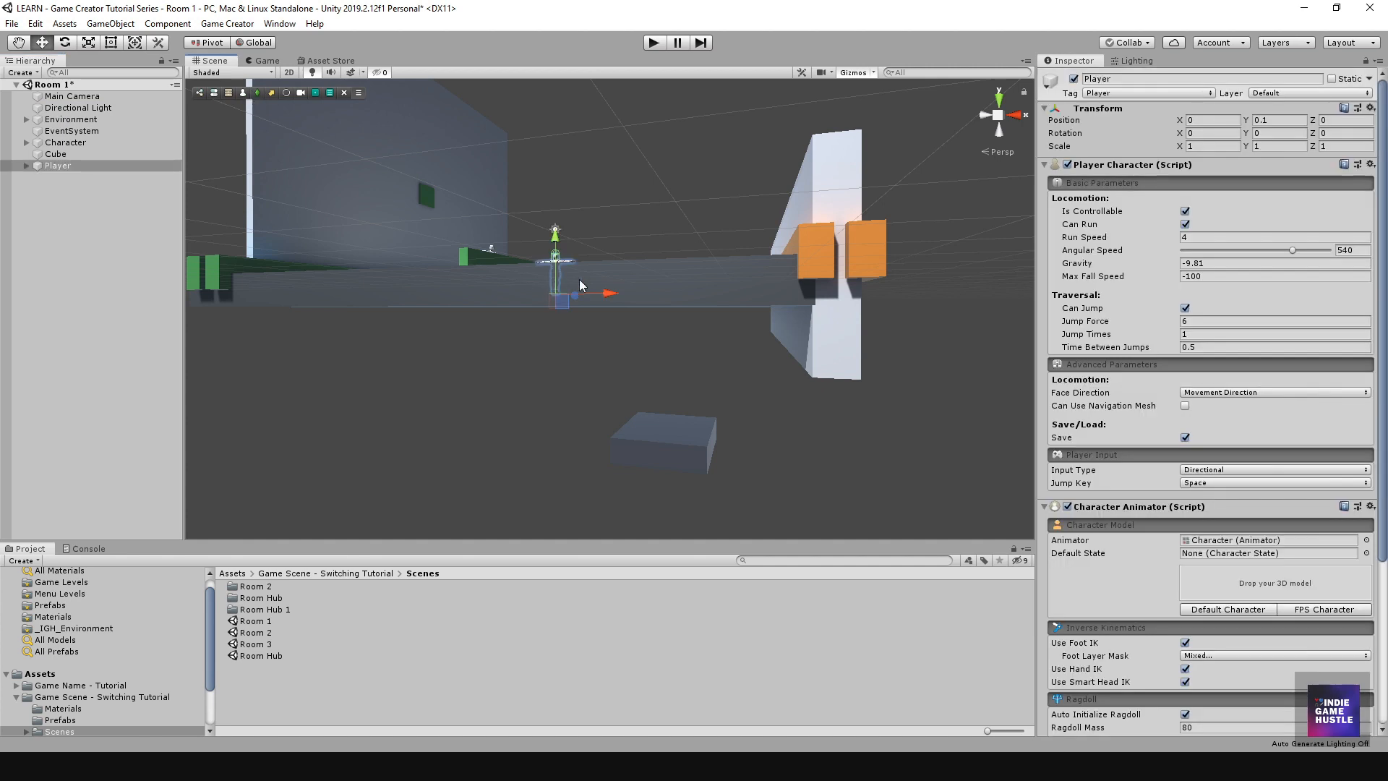
drag(664, 359, 676, 356)
key(f)
key(e)
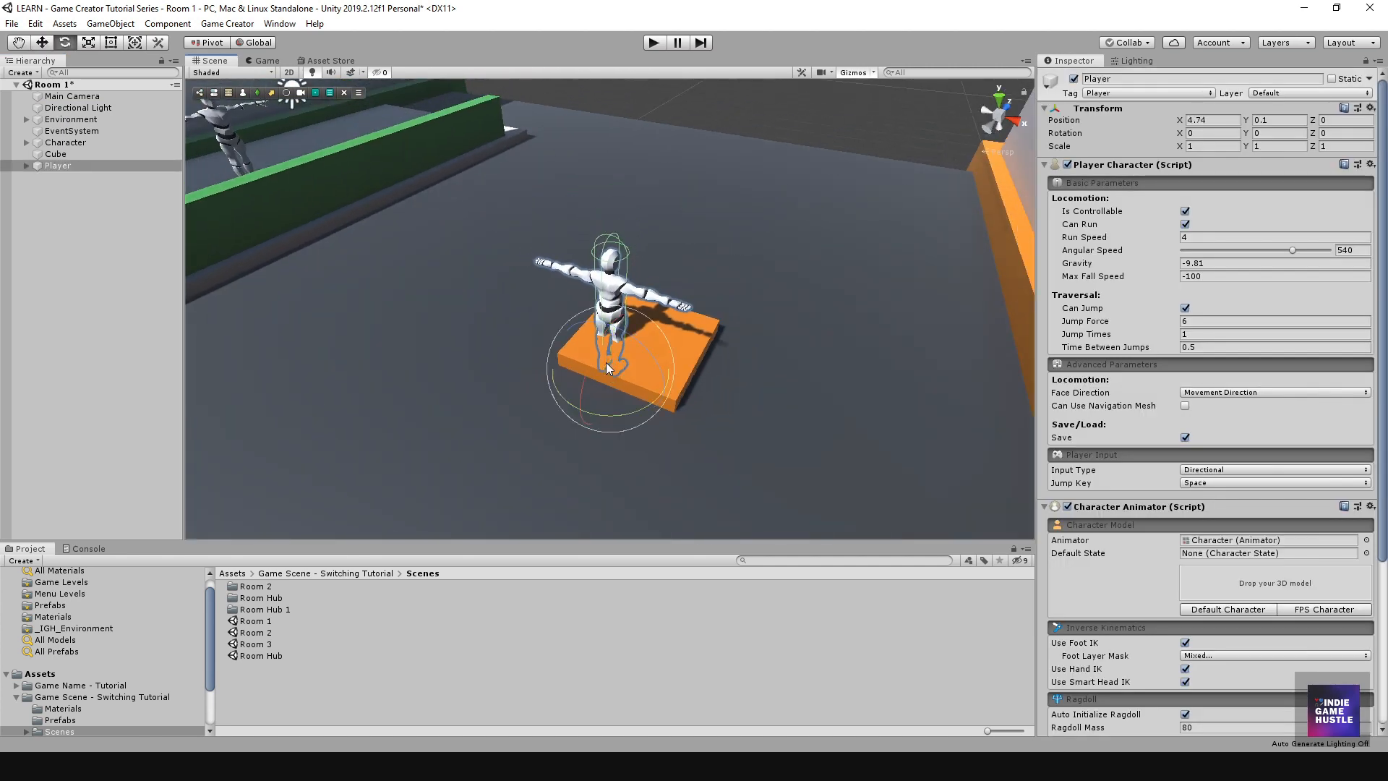
drag(561, 391, 801, 371)
key(w)
Step: Move the Player down onto the block below the floor, at X 5.27 and Y -5.09
scroll(542, 318, down, 5)
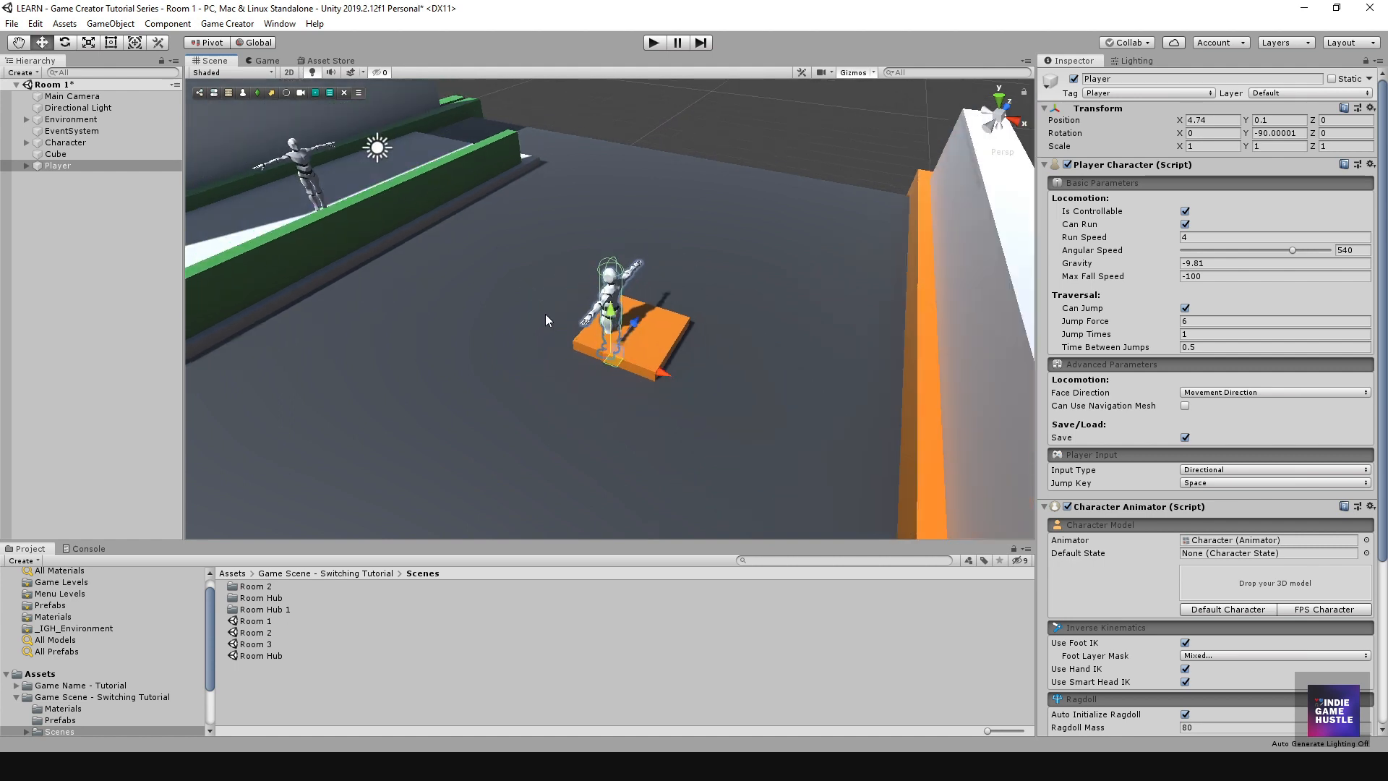
alt+drag(635, 491, 611, 445)
alt+drag(699, 436, 656, 349)
middle_drag(655, 349, 646, 273)
alt+drag(499, 343, 545, 440)
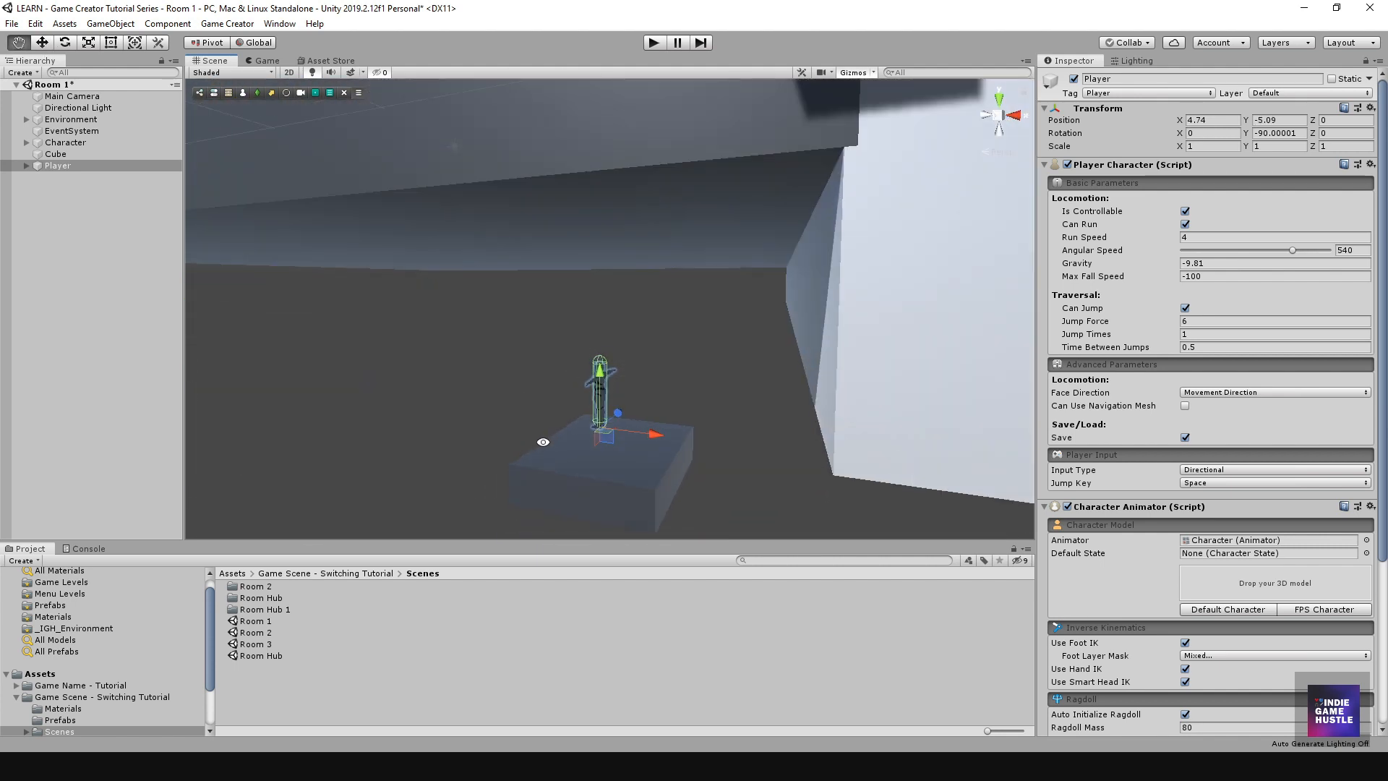
drag(656, 444, 674, 443)
alt+drag(712, 387, 595, 432)
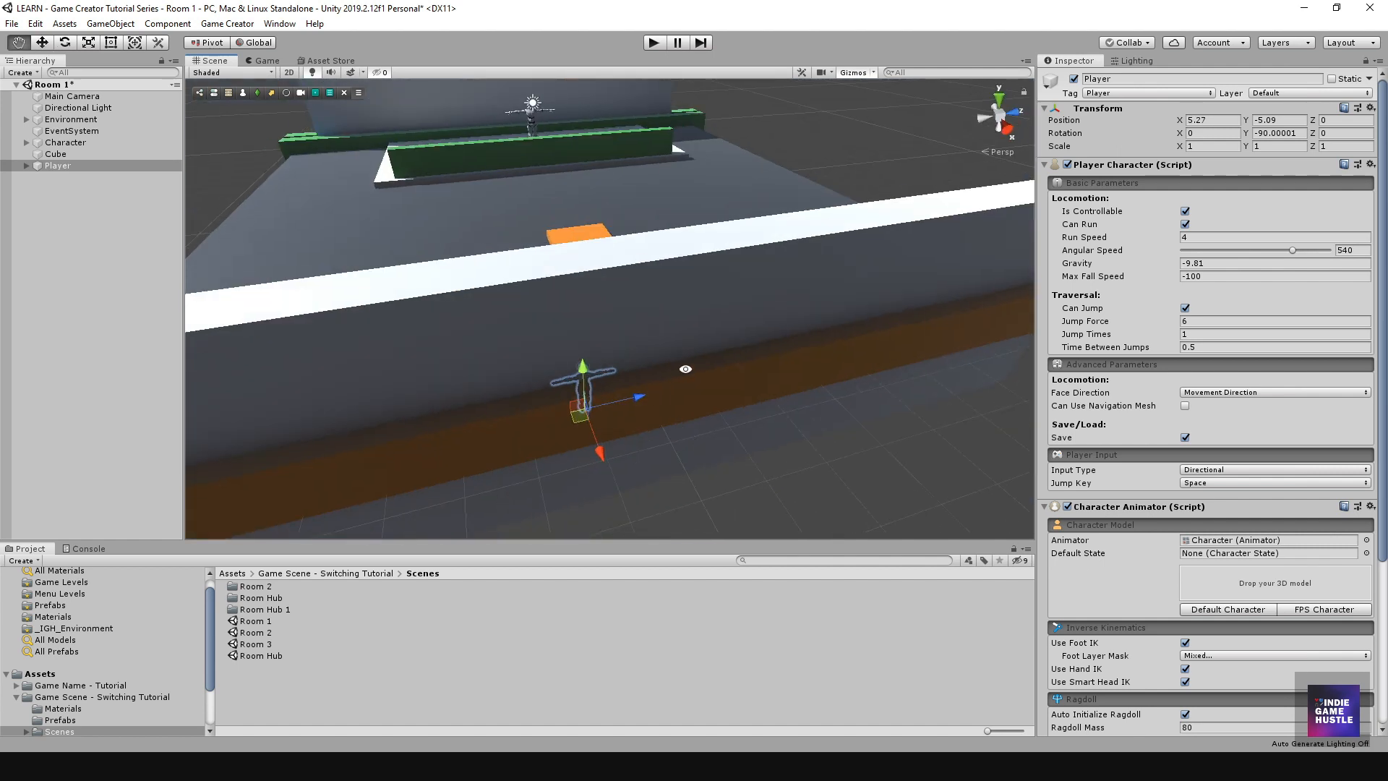
Step: Play-test Room 1 with the Player starting on the lower block, then stop playback
alt+scroll(685, 369, down, 3)
click(654, 42)
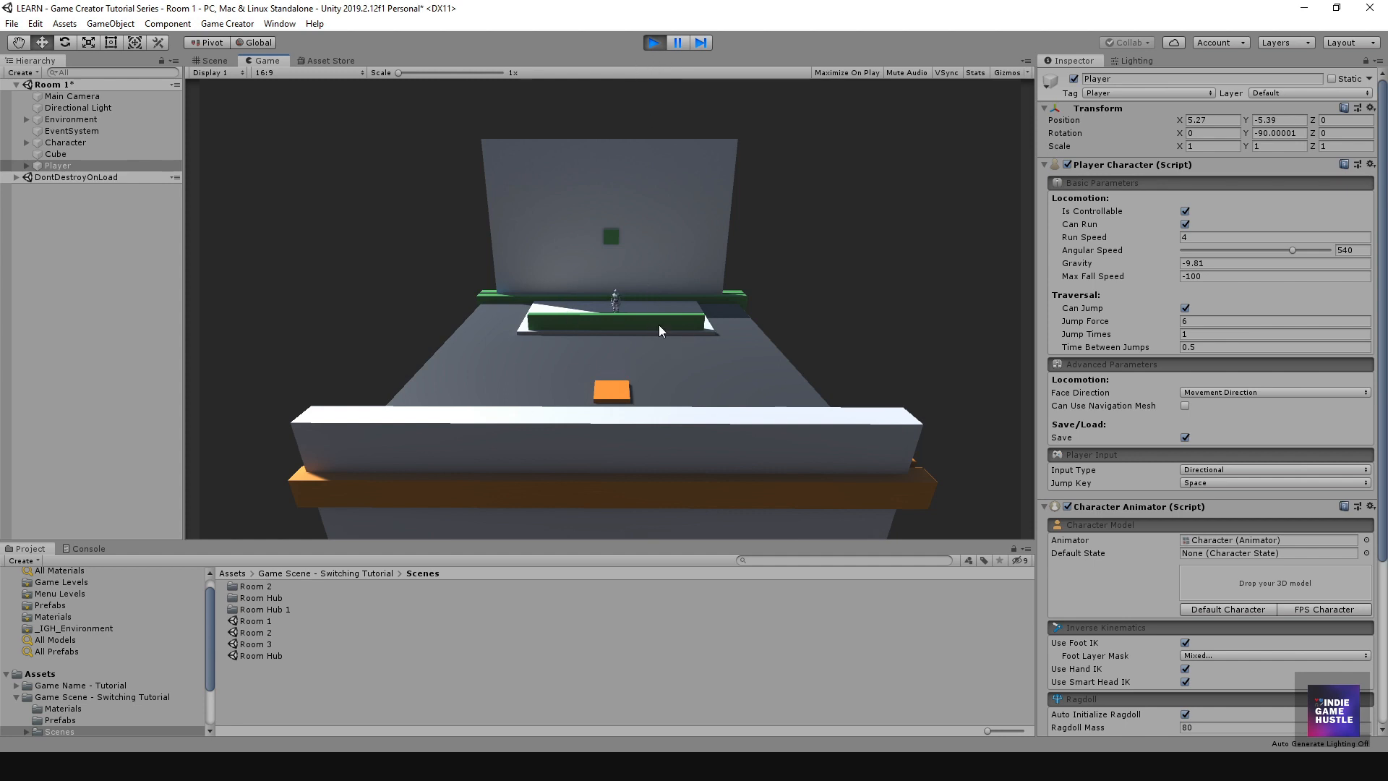
click(654, 45)
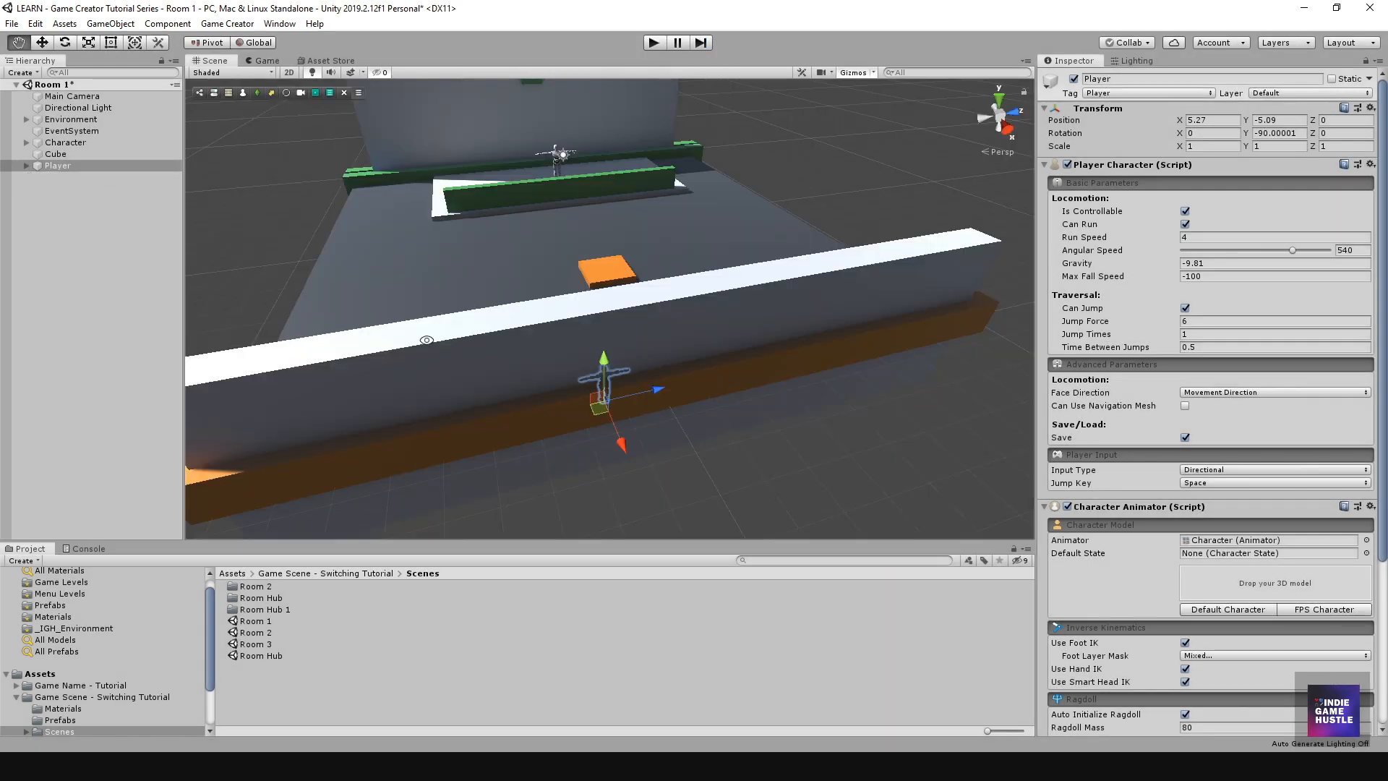
Step: Raise the Player above the room floor to Y 3.86
alt+drag(425, 339, 694, 261)
drag(631, 353, 655, 95)
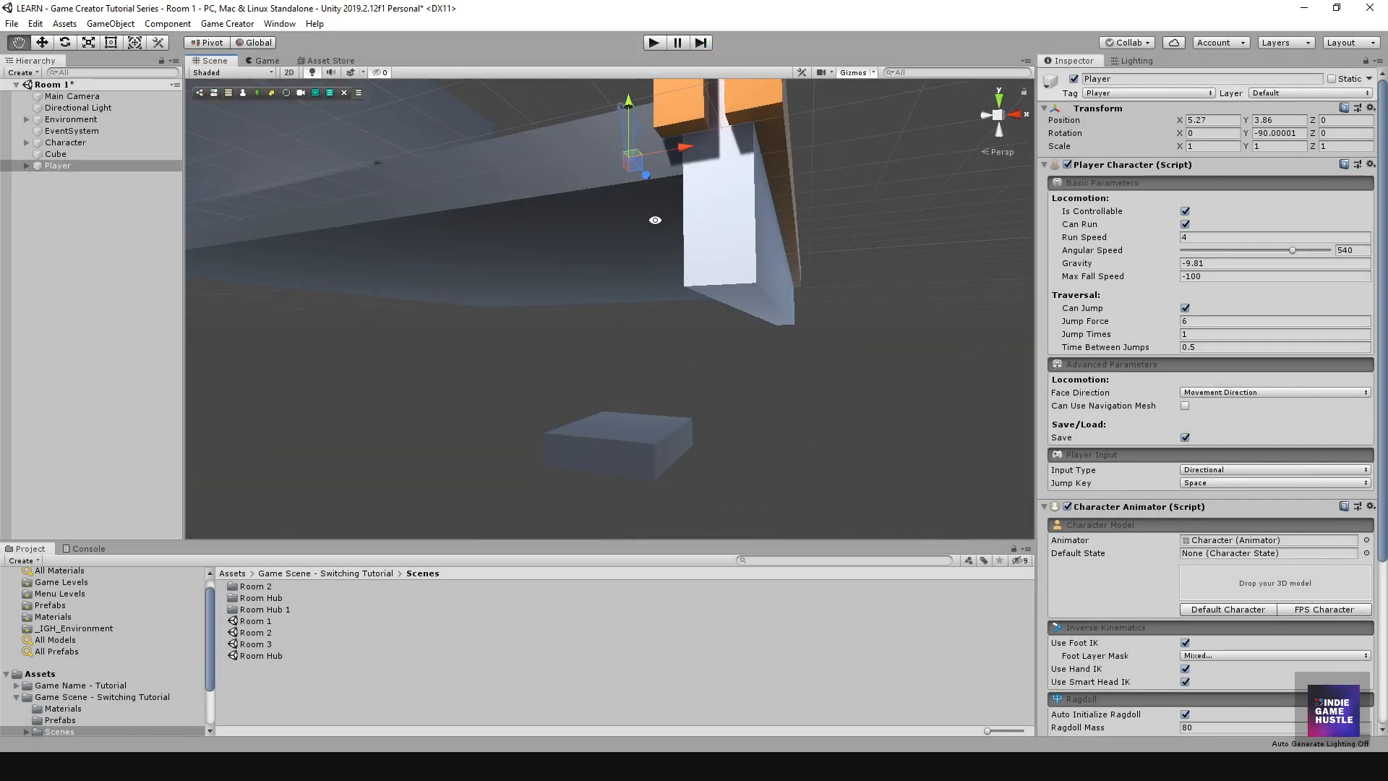
alt+drag(655, 220, 692, 91)
Step: Play-test Room 1 by running and jumping the character around the orange pad, then stop playback
click(655, 42)
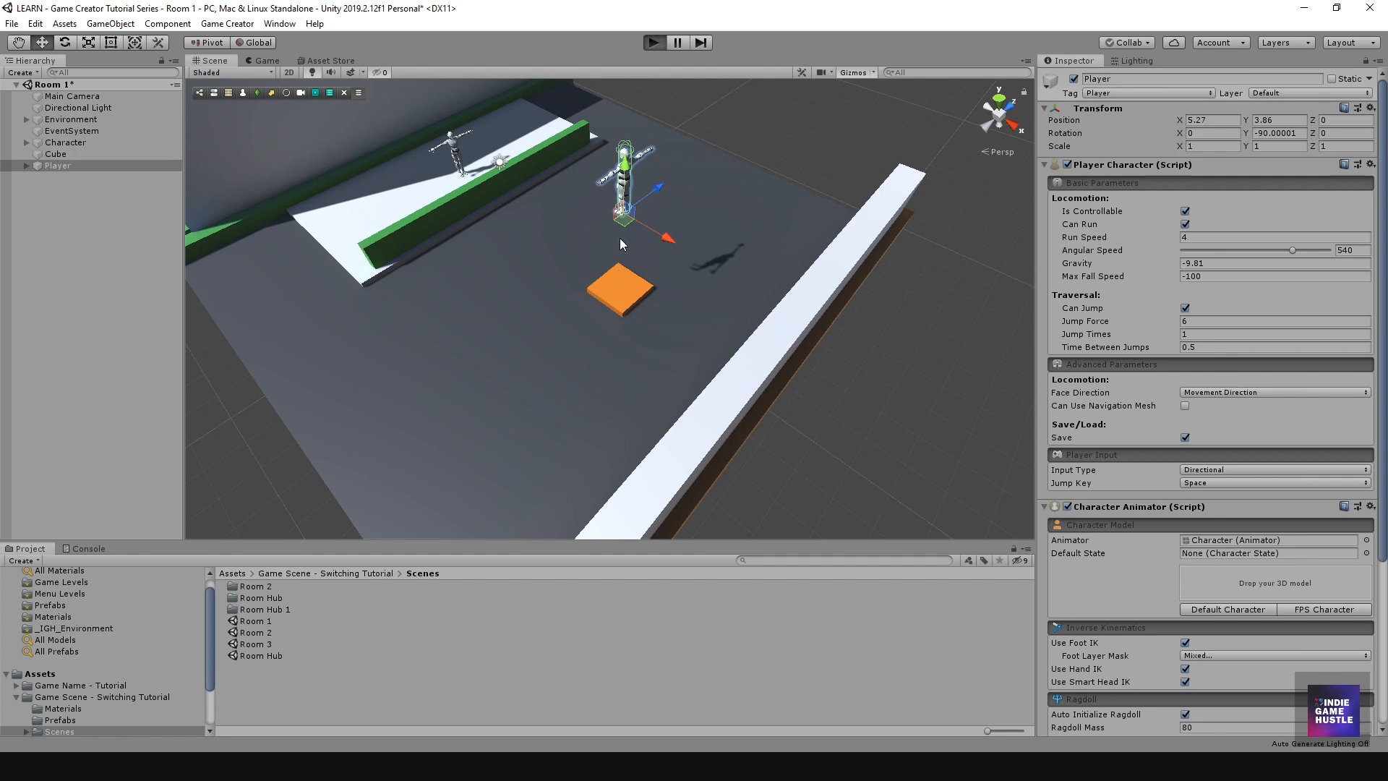
key(w)
key(d)
key(space)
key(a)
key(s)
key(d)
key(a)
key(w)
key(d)
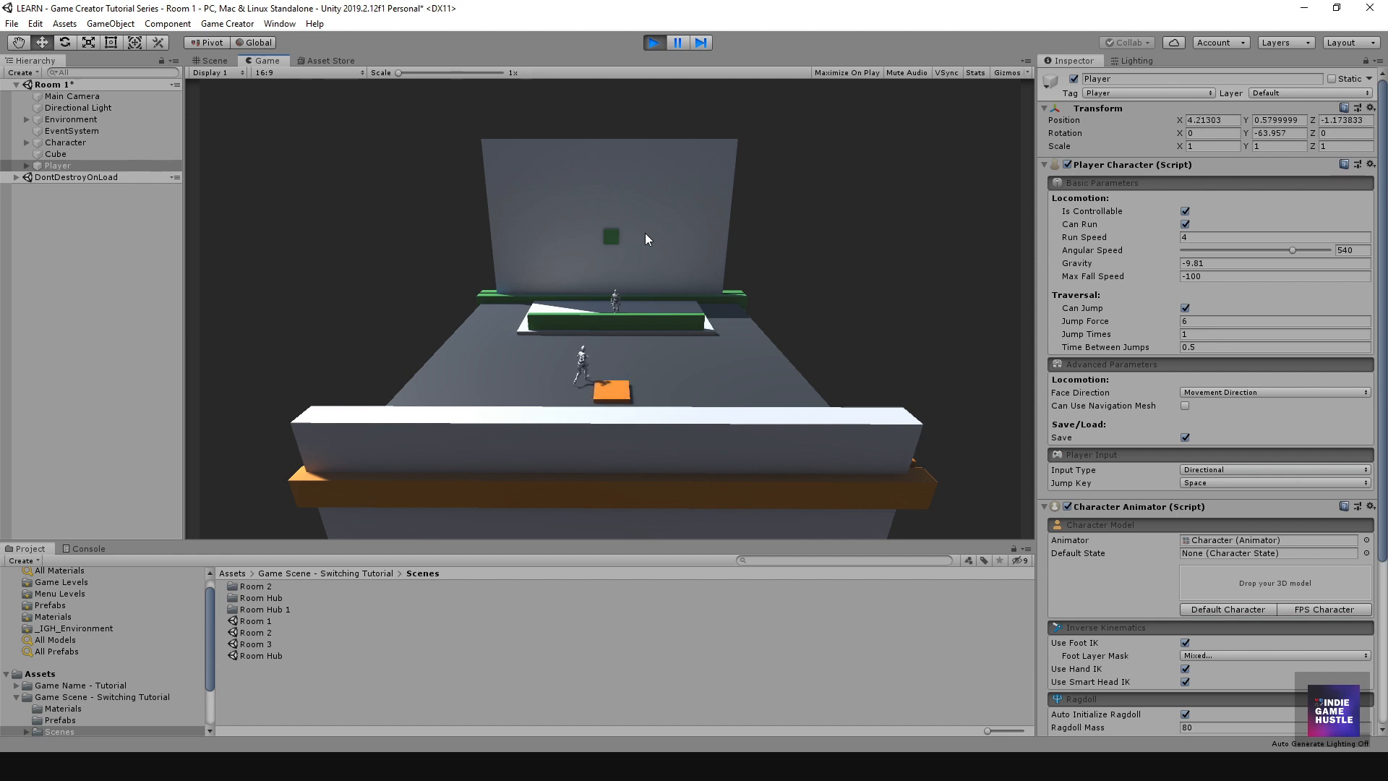
key(w)
key(a)
key(s)
key(d)
key(a)
key(s)
key(d)
key(a)
key(d)
key(w)
key(s)
key(a)
key(d)
key(a)
key(s)
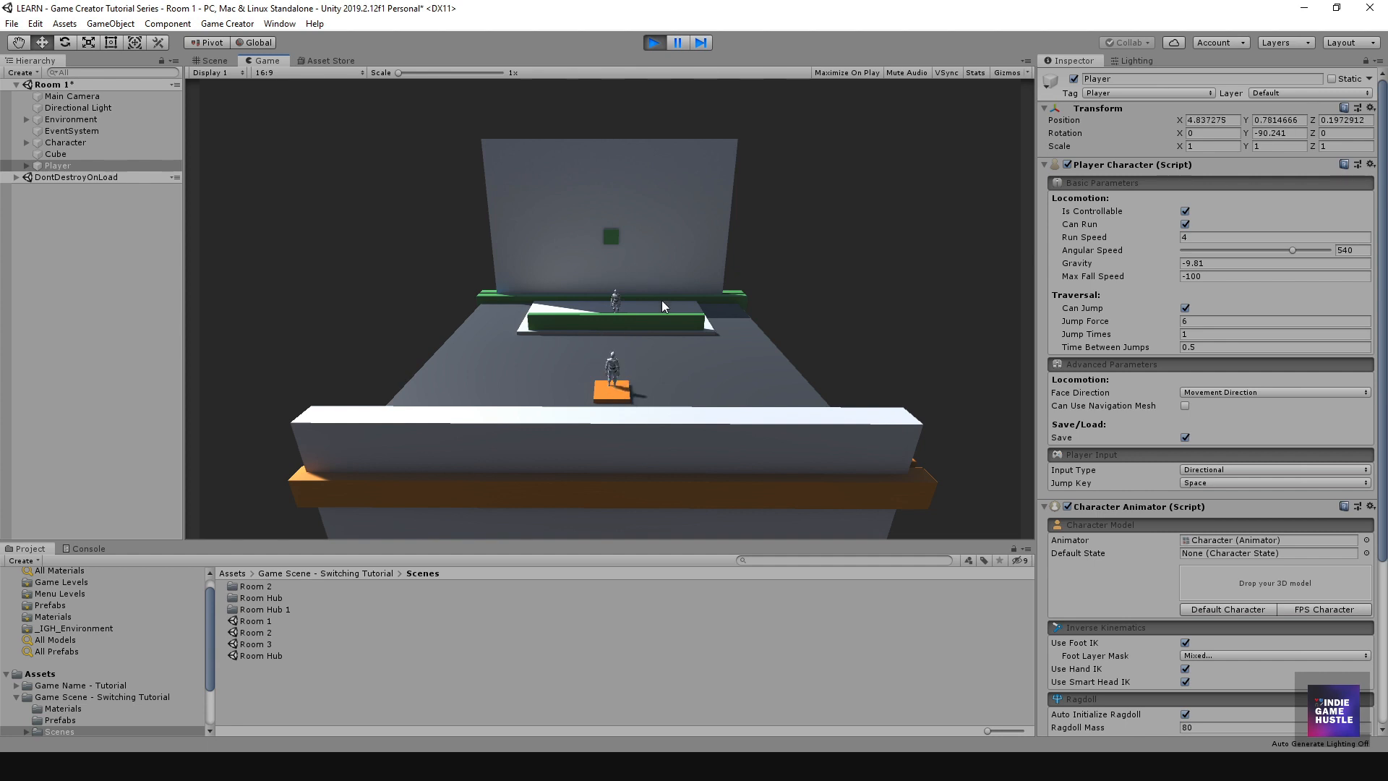
click(652, 45)
Step: Place a Scene Changer - Trigger Variant from the Prefabs folder over Room 1's orange pad at about X 5.62, Y 1.85
alt+drag(515, 326, 559, 391)
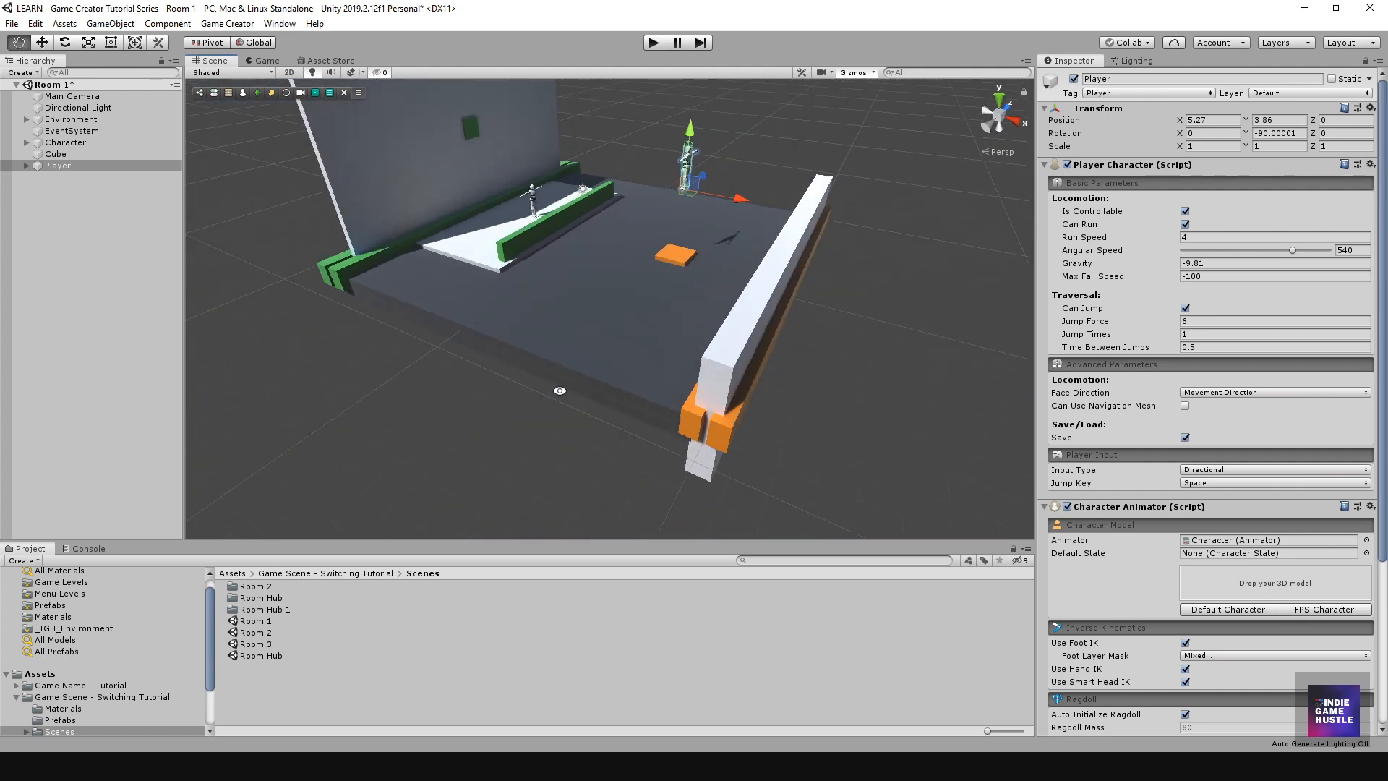
click(359, 573)
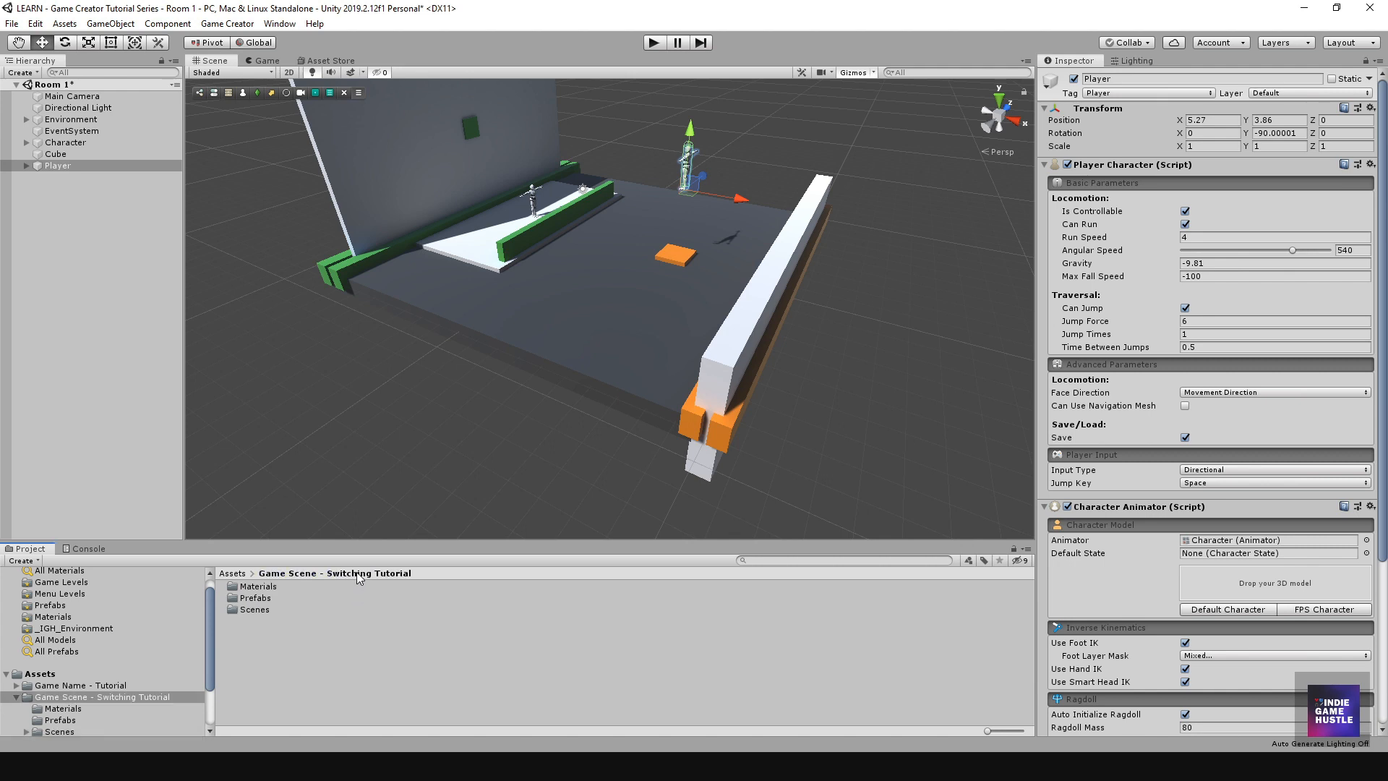
double_click(253, 599)
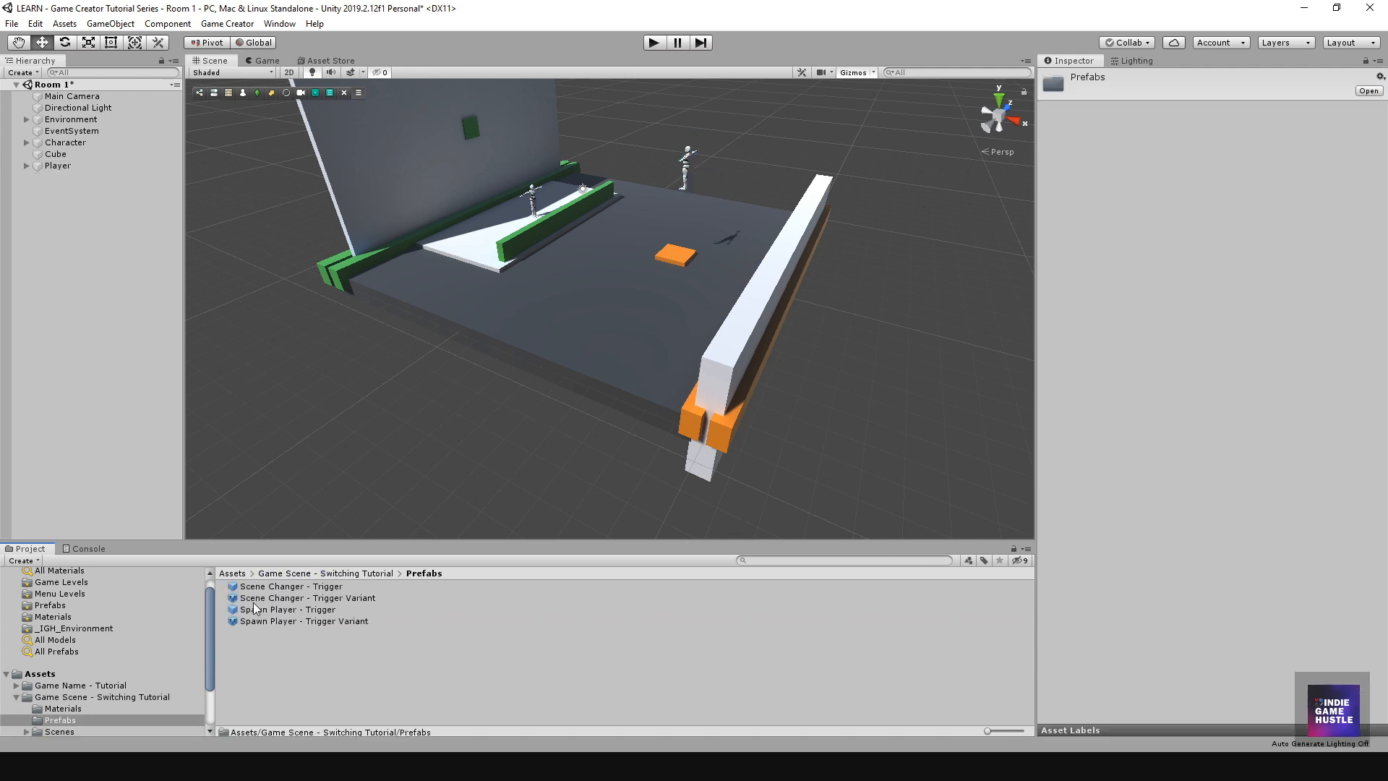
click(250, 600)
drag(383, 536, 677, 255)
drag(683, 201, 684, 179)
mouse_move(732, 241)
mouse_down()
mouse_move(750, 250)
mouse_move(742, 241)
mouse_up()
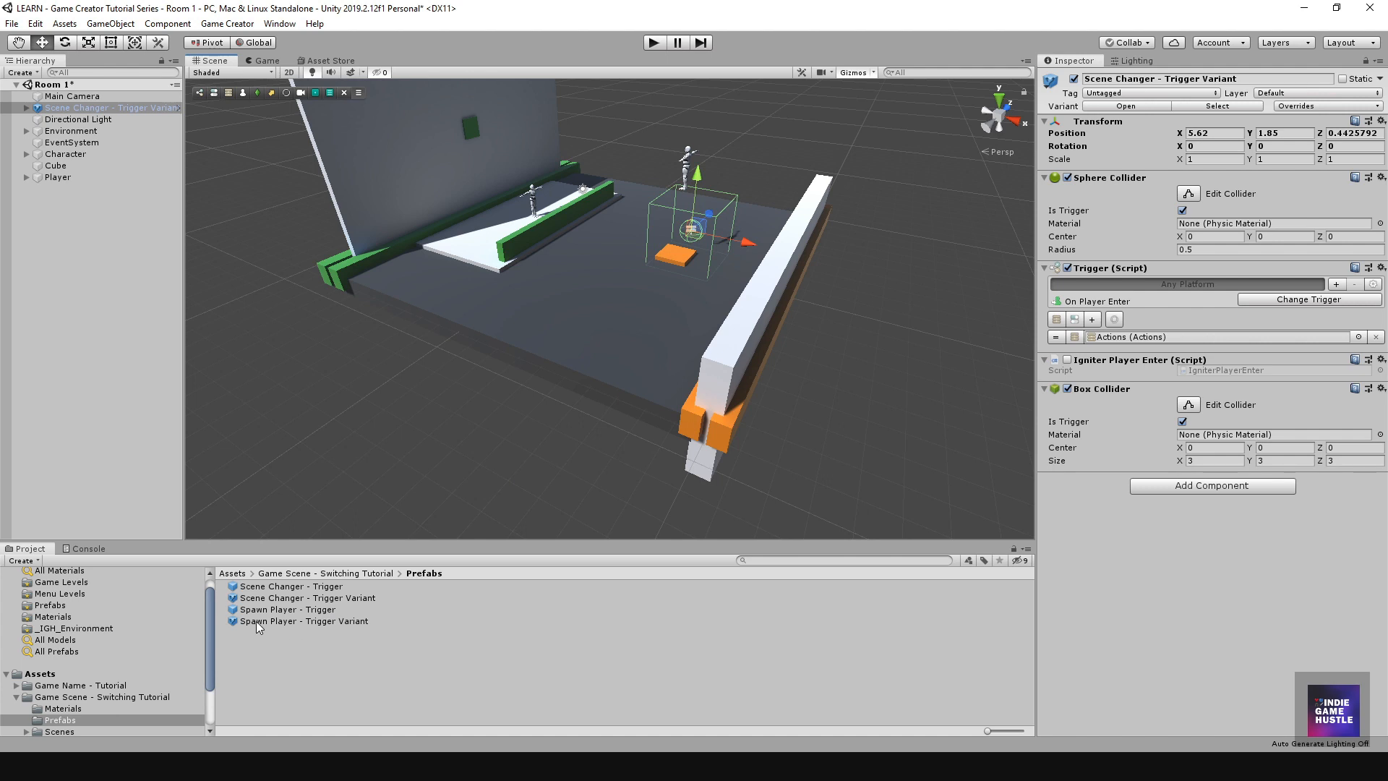
Step: Add a Spawn Player - Trigger Variant to the floor beside the orange pad and raise it to Y 0.8
drag(256, 622, 627, 241)
key(f)
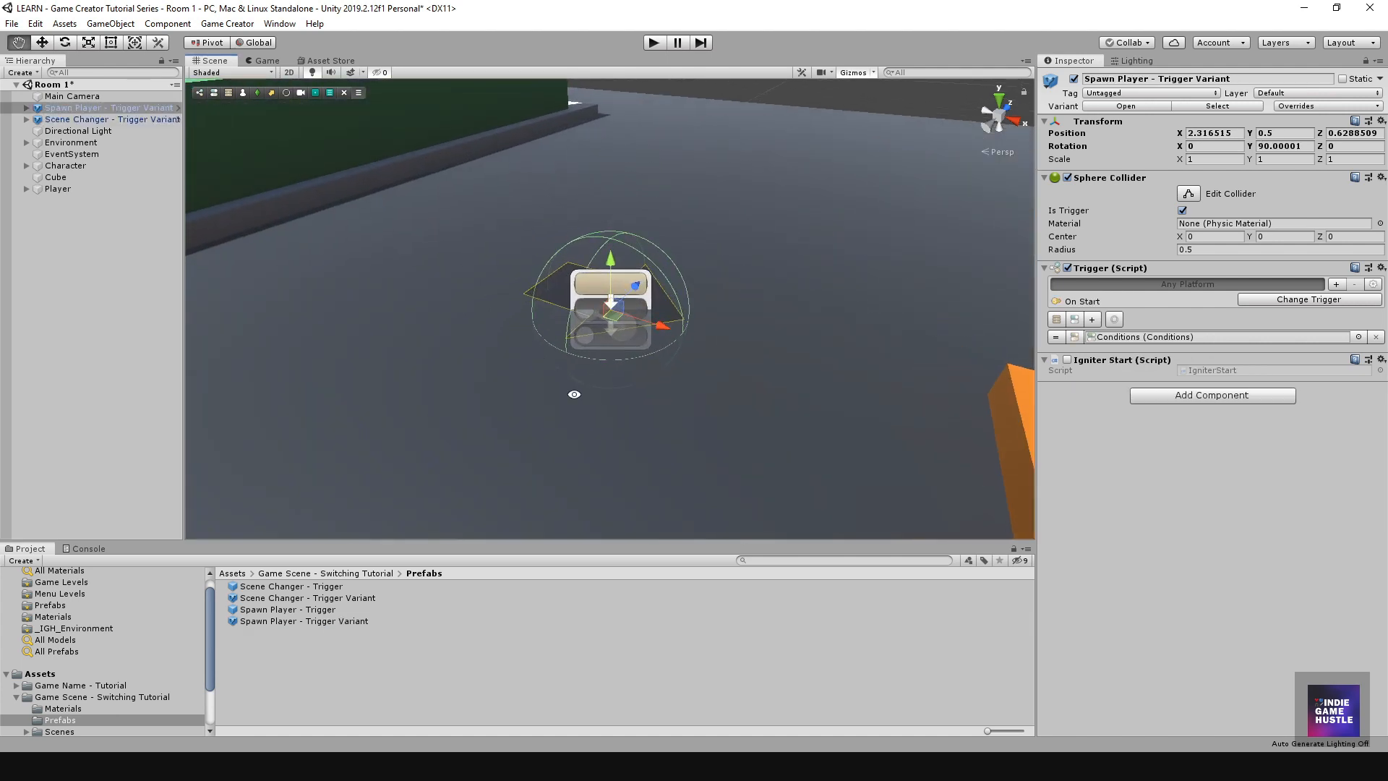
alt+drag(574, 394, 620, 427)
scroll(620, 427, down, 12)
alt+drag(671, 379, 621, 281)
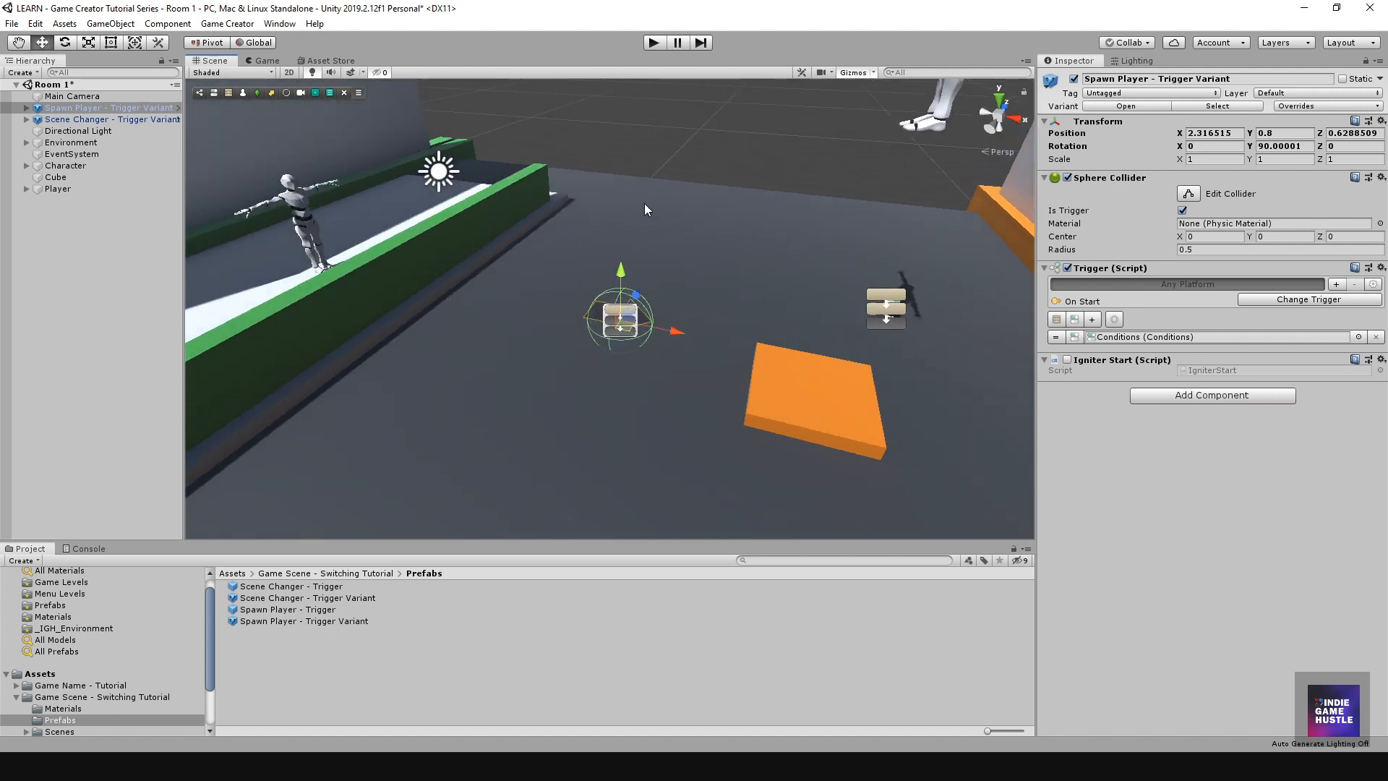
Step: Rotate the Spawn Player - Trigger Variant to about 270° on Y and move it to X 3.09, Y 0.67, Z 0.15
key(e)
drag(652, 348, 319, 324)
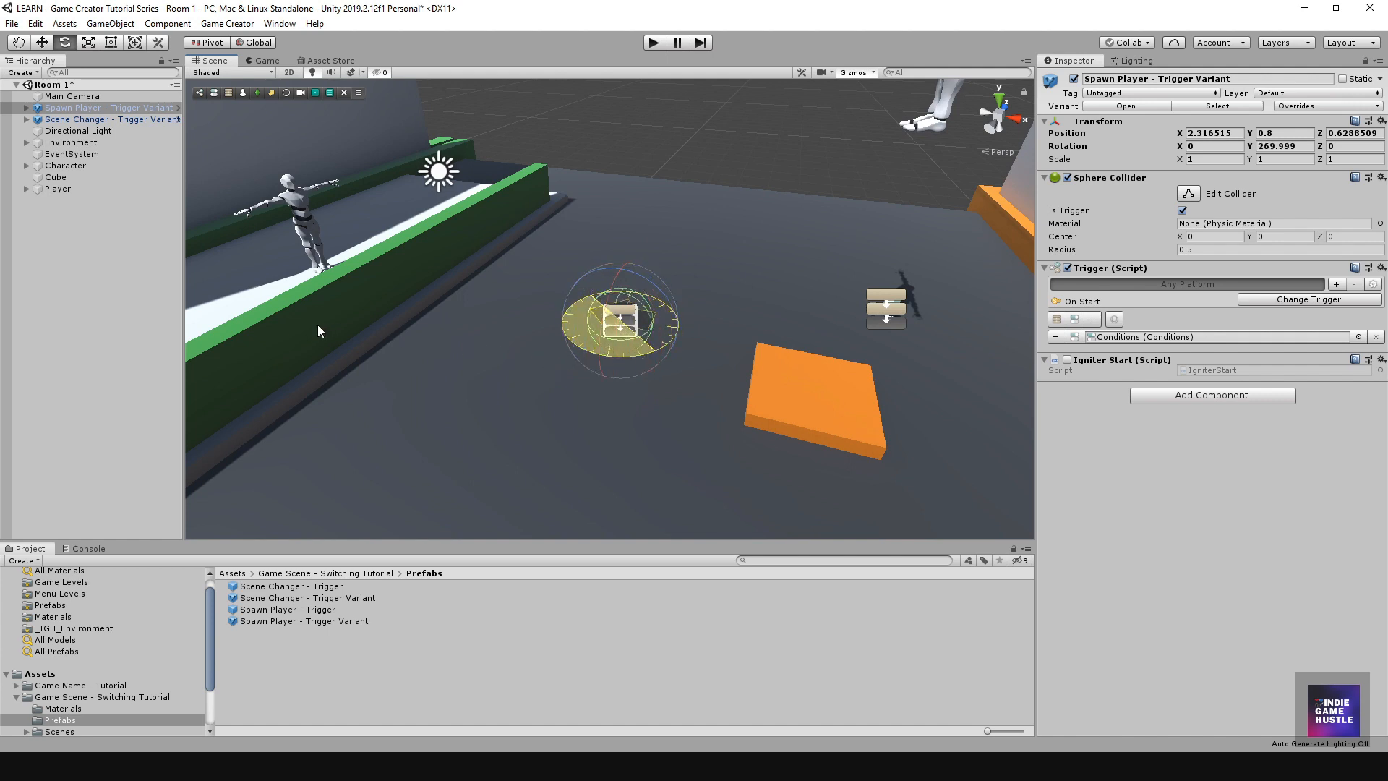
key(w)
alt+drag(597, 338, 629, 361)
drag(630, 274, 627, 292)
drag(666, 342, 705, 349)
alt+drag(687, 412, 647, 276)
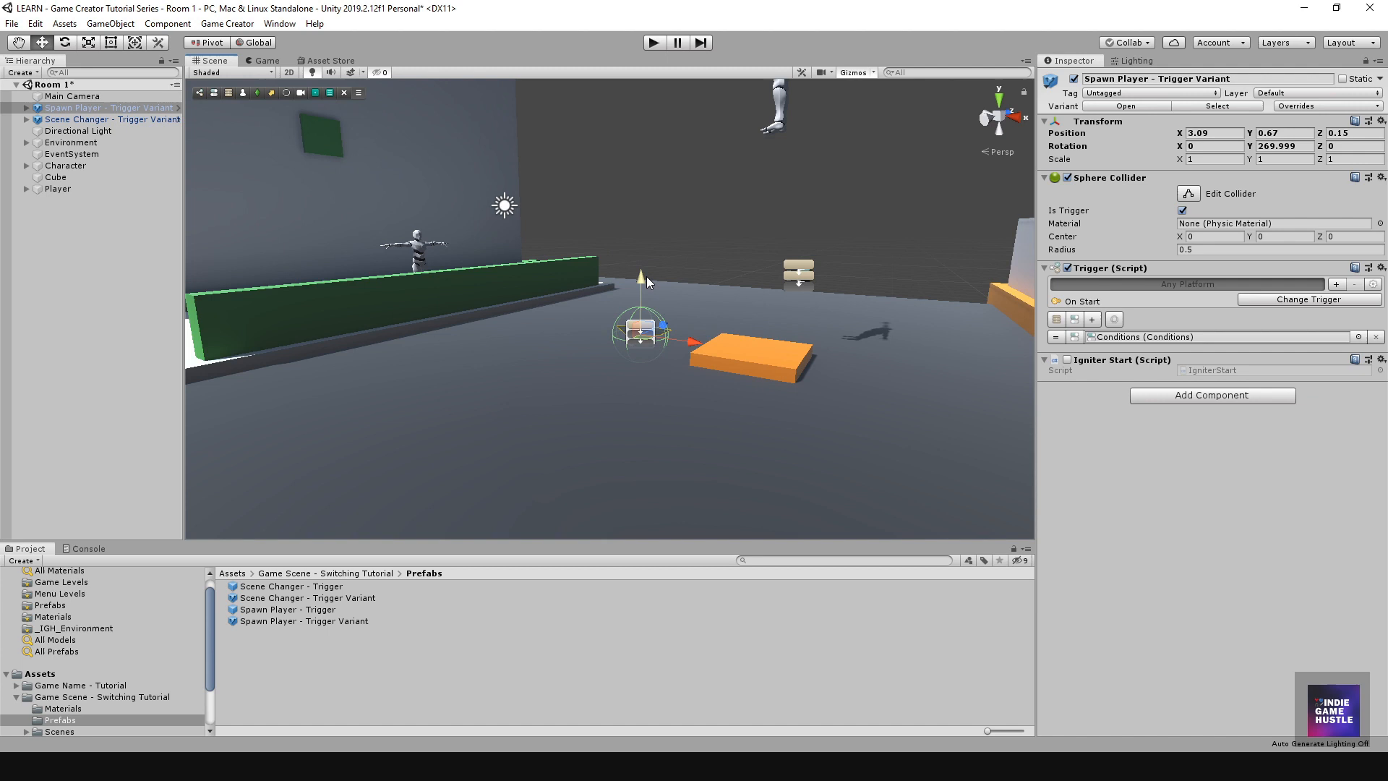
Step: Review the location condition and teleport-to-marker action in the Conditions of Room 1's Spawn Player - Trigger Variant
scroll(646, 276, down, 10)
alt+drag(484, 242, 606, 319)
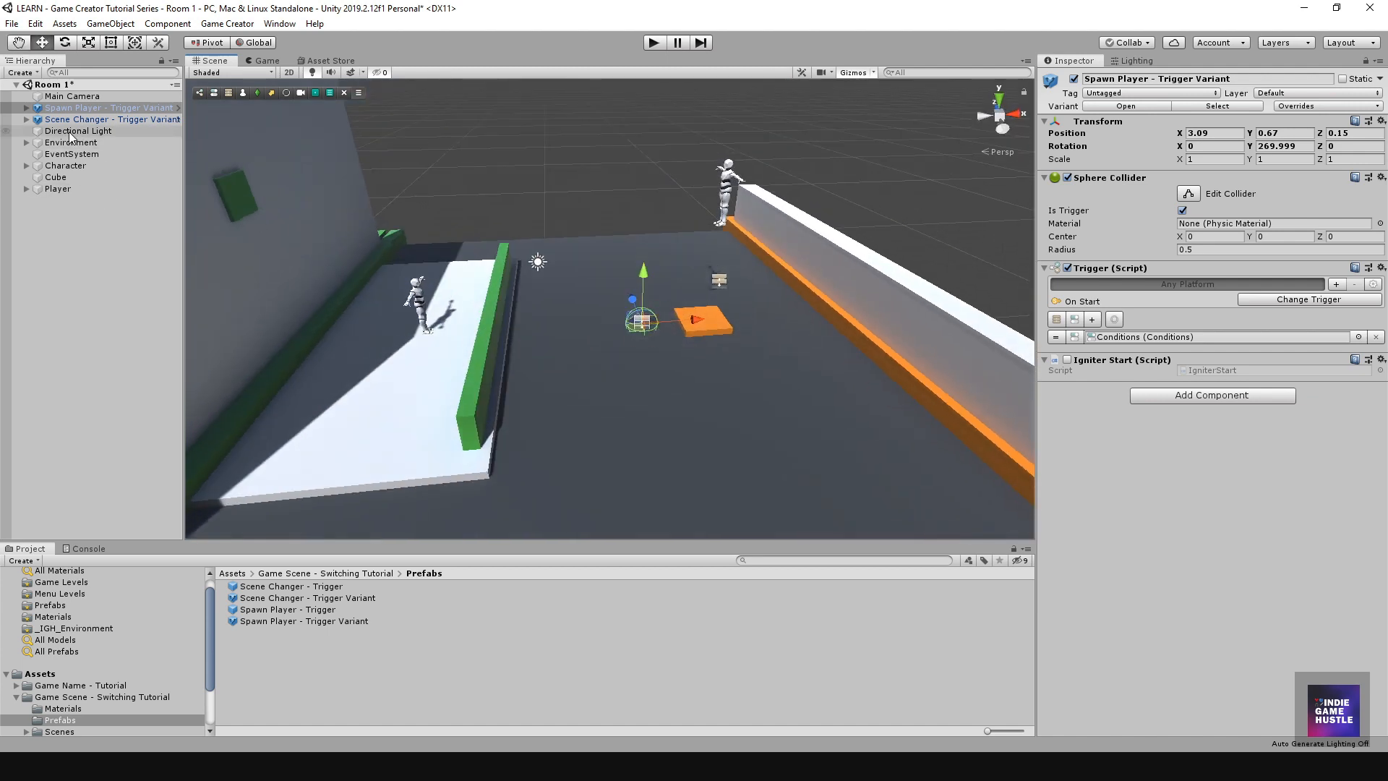
click(26, 108)
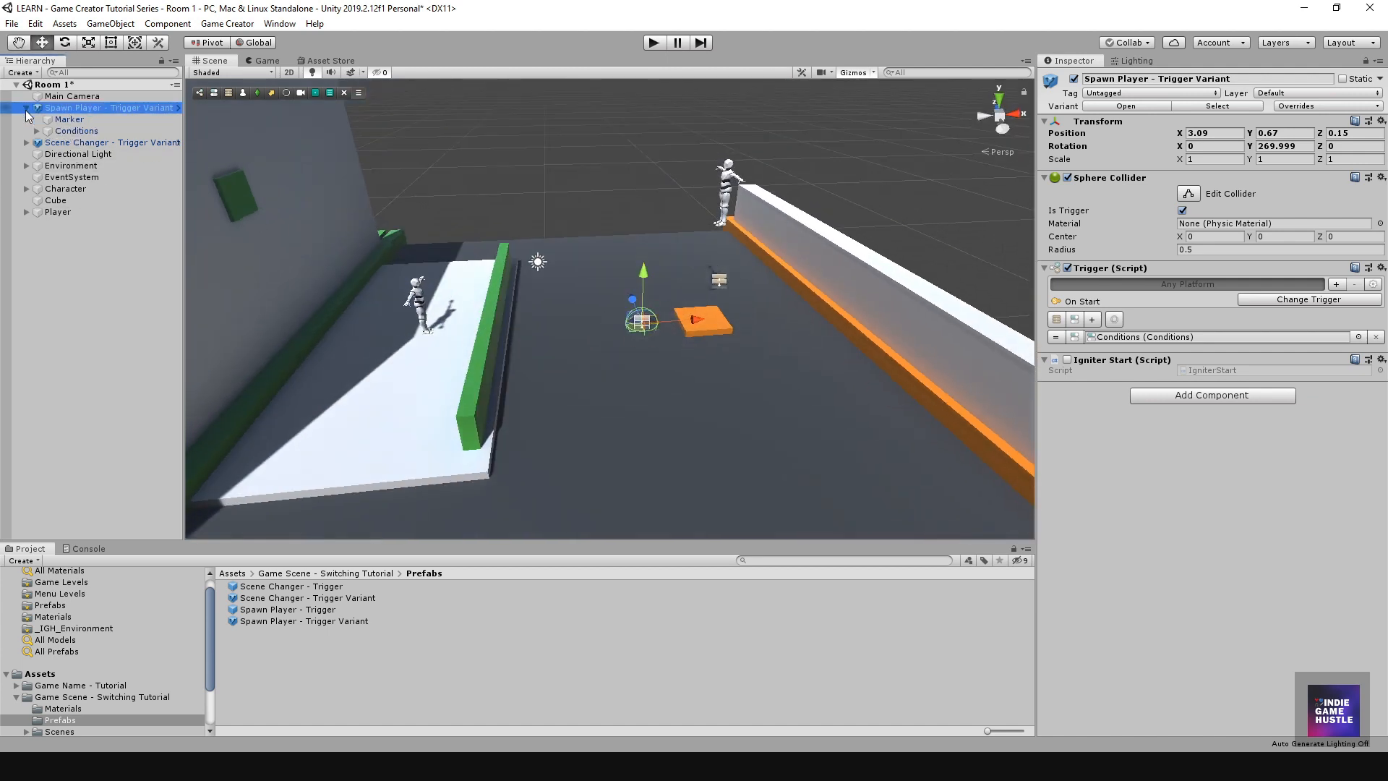
click(48, 132)
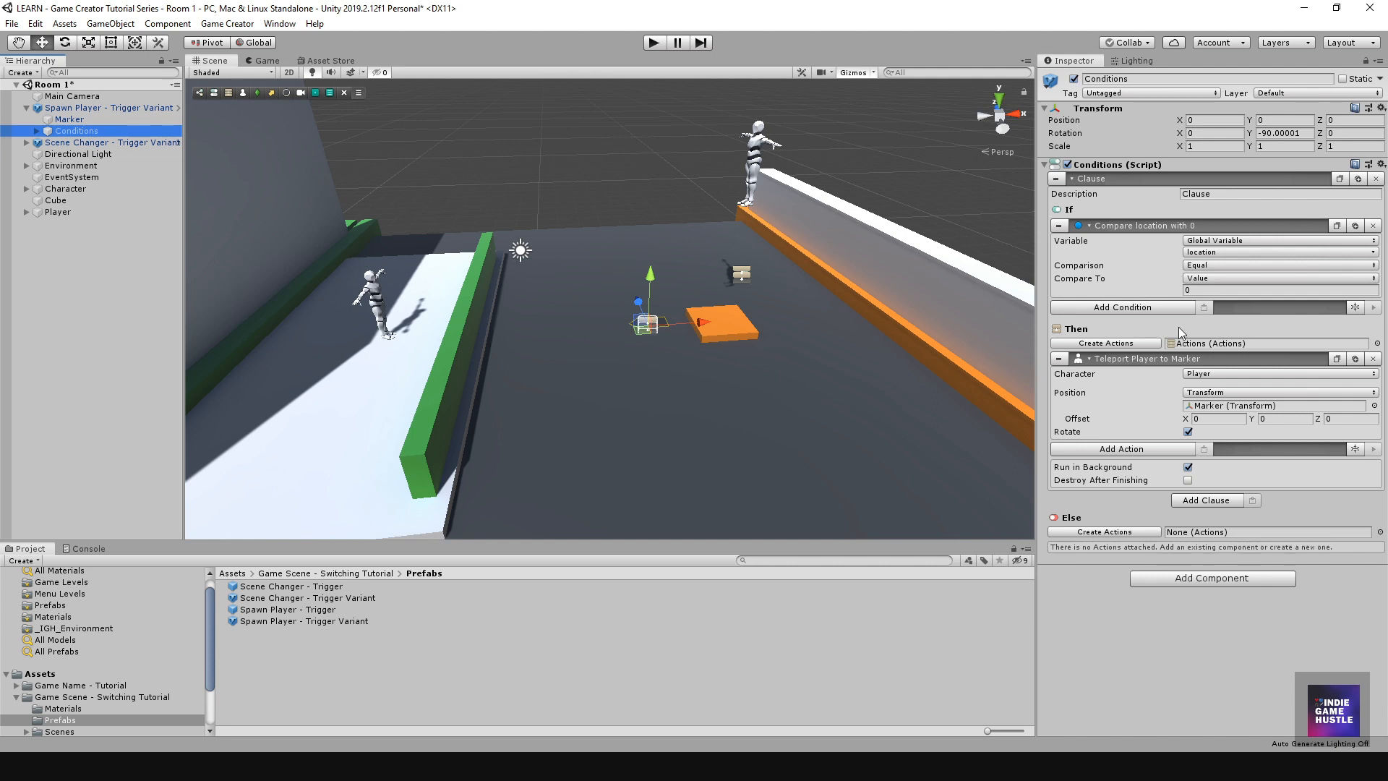
alt+drag(545, 381, 634, 396)
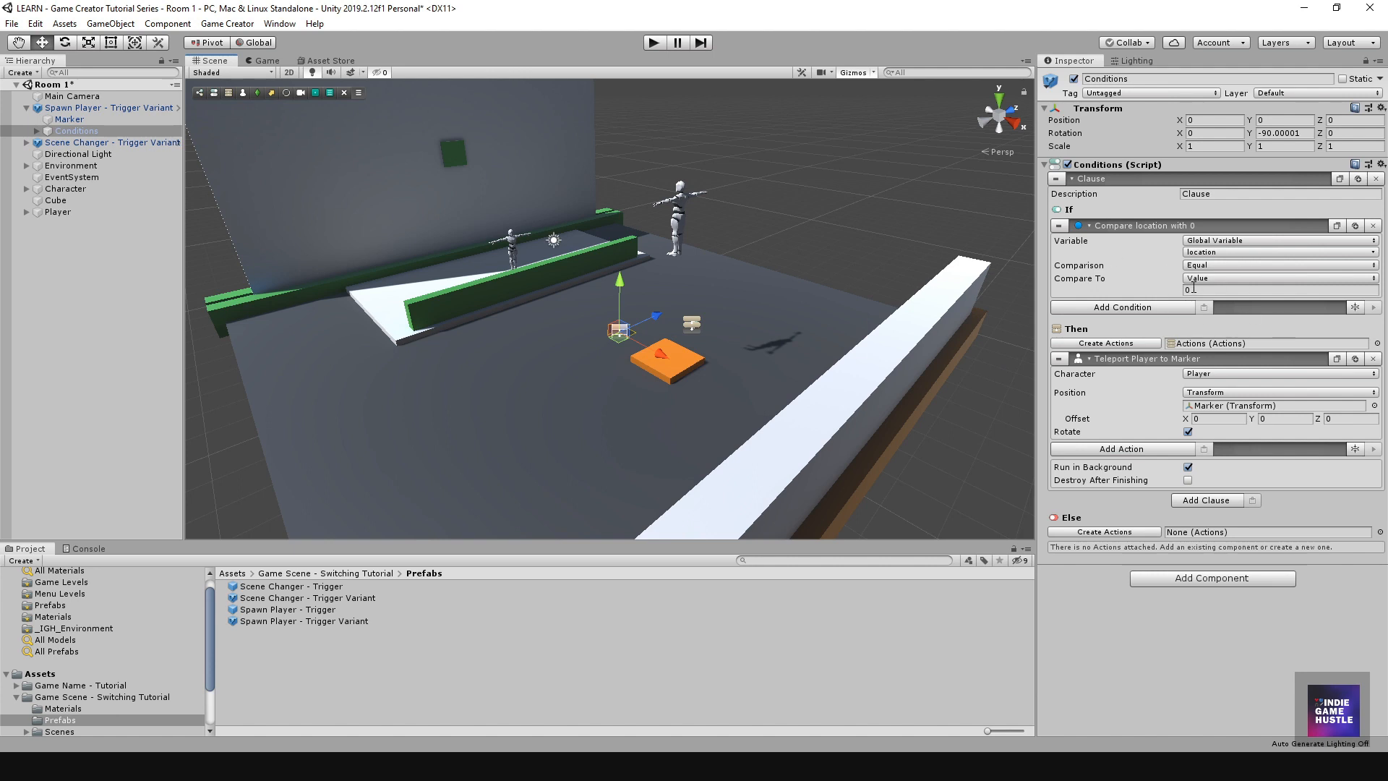
alt+drag(554, 367, 456, 388)
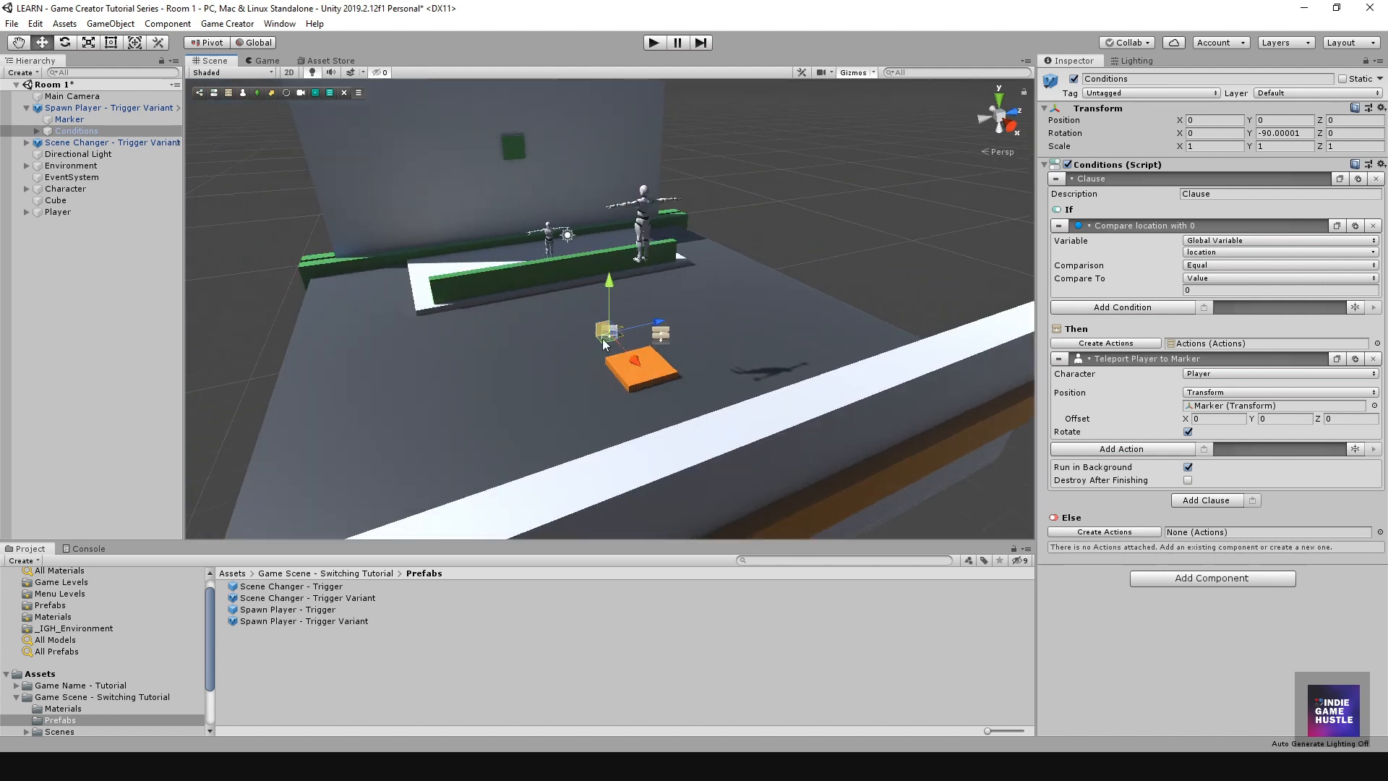
click(27, 108)
Step: Move the Player down below Room 1's floor to the cube, at about X 5.27, Y -5.09, Z 0
click(65, 188)
alt+drag(531, 350, 621, 347)
key(w)
drag(677, 189, 635, 398)
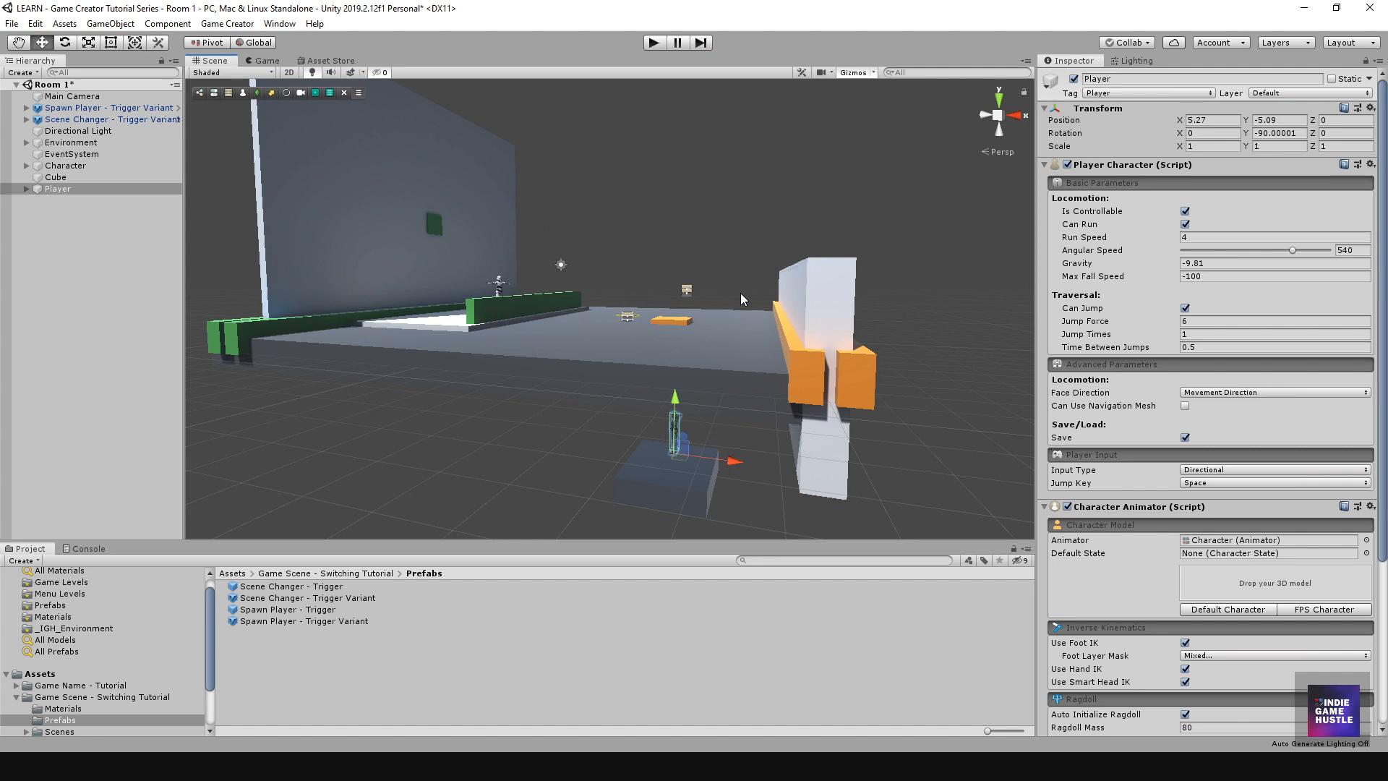
alt+drag(741, 289, 332, 232)
scroll(326, 205, up, 5)
click(327, 205)
Step: Play-test Room 1 from the spawn marker by running and jumping the character around the floor, and stop playback
middle_drag(550, 286, 561, 338)
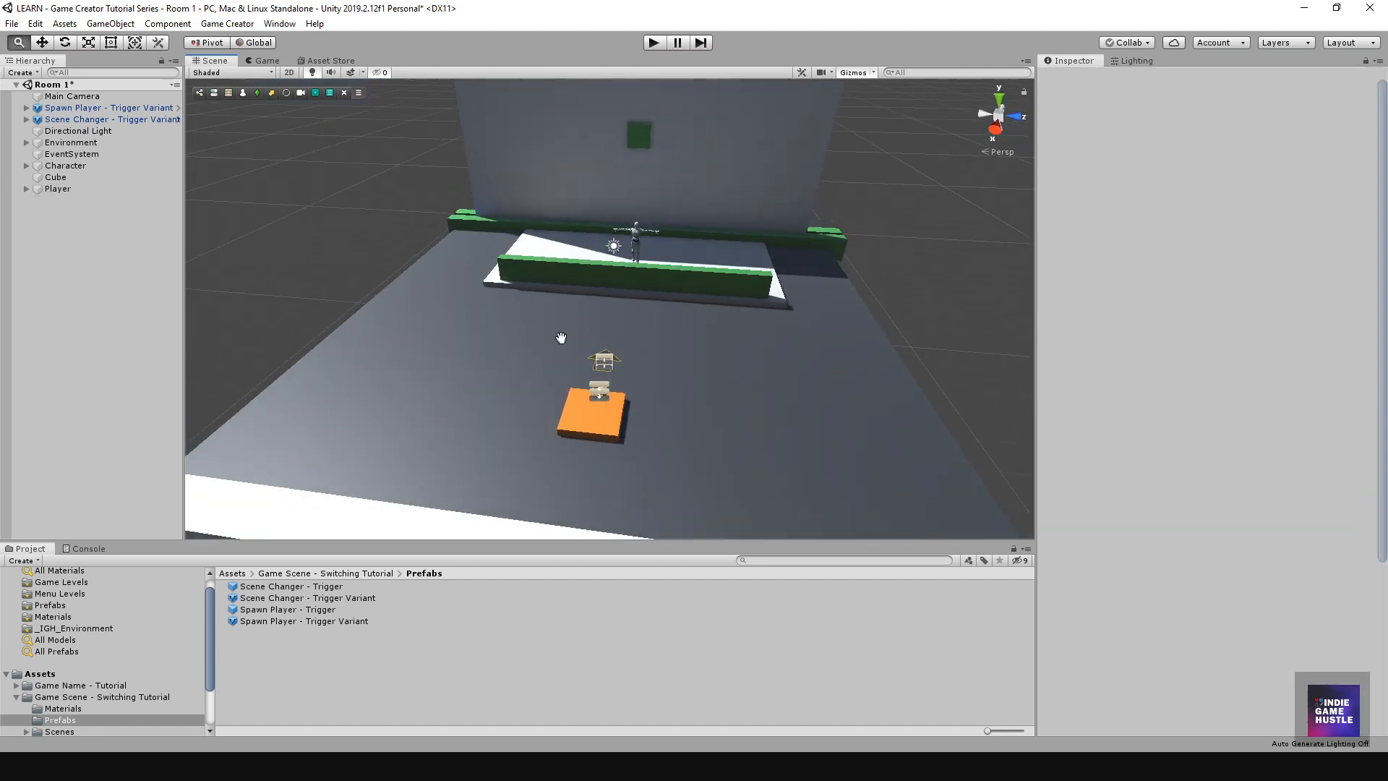
alt+drag(561, 338, 614, 334)
alt+right_drag(614, 334, 616, 346)
alt+middle_drag(616, 346, 620, 370)
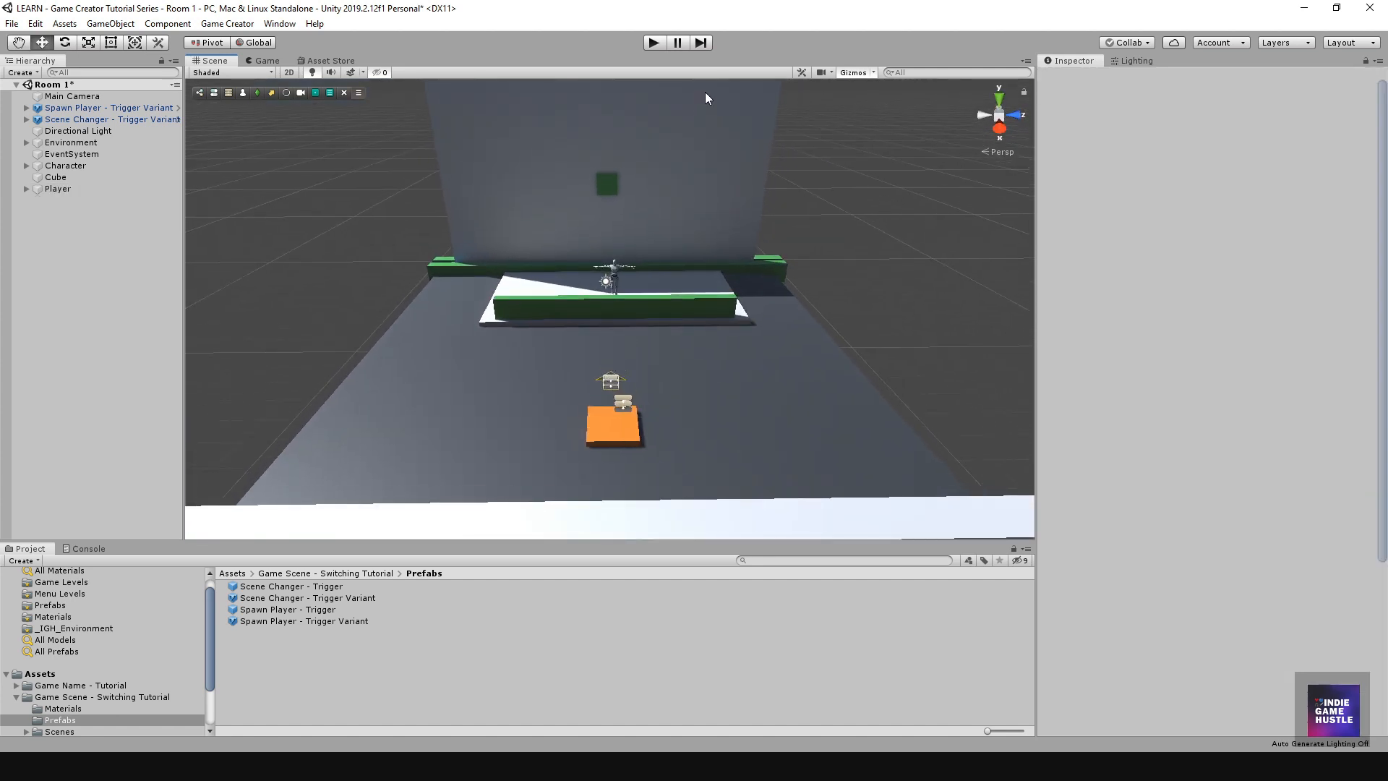
click(654, 43)
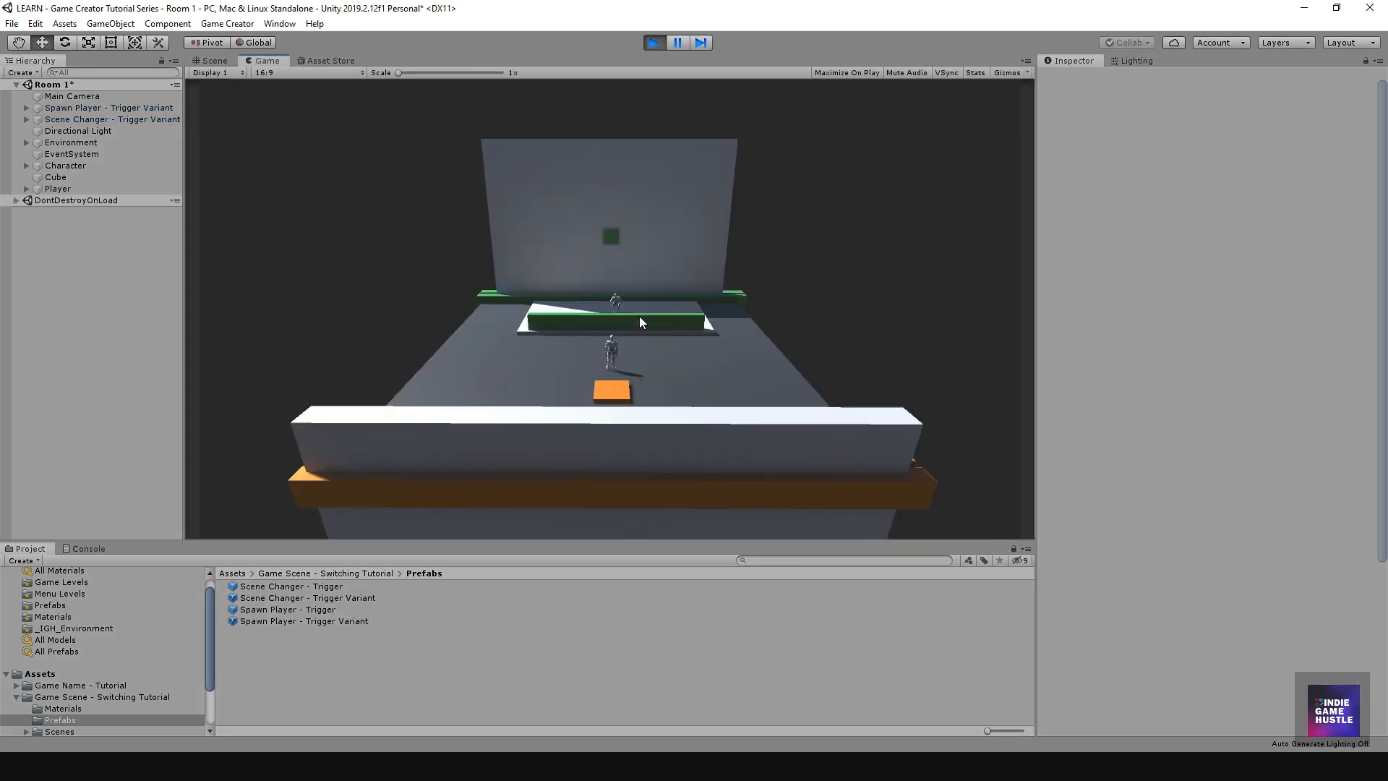
key(a)
key(w)
key(d)
key(space)
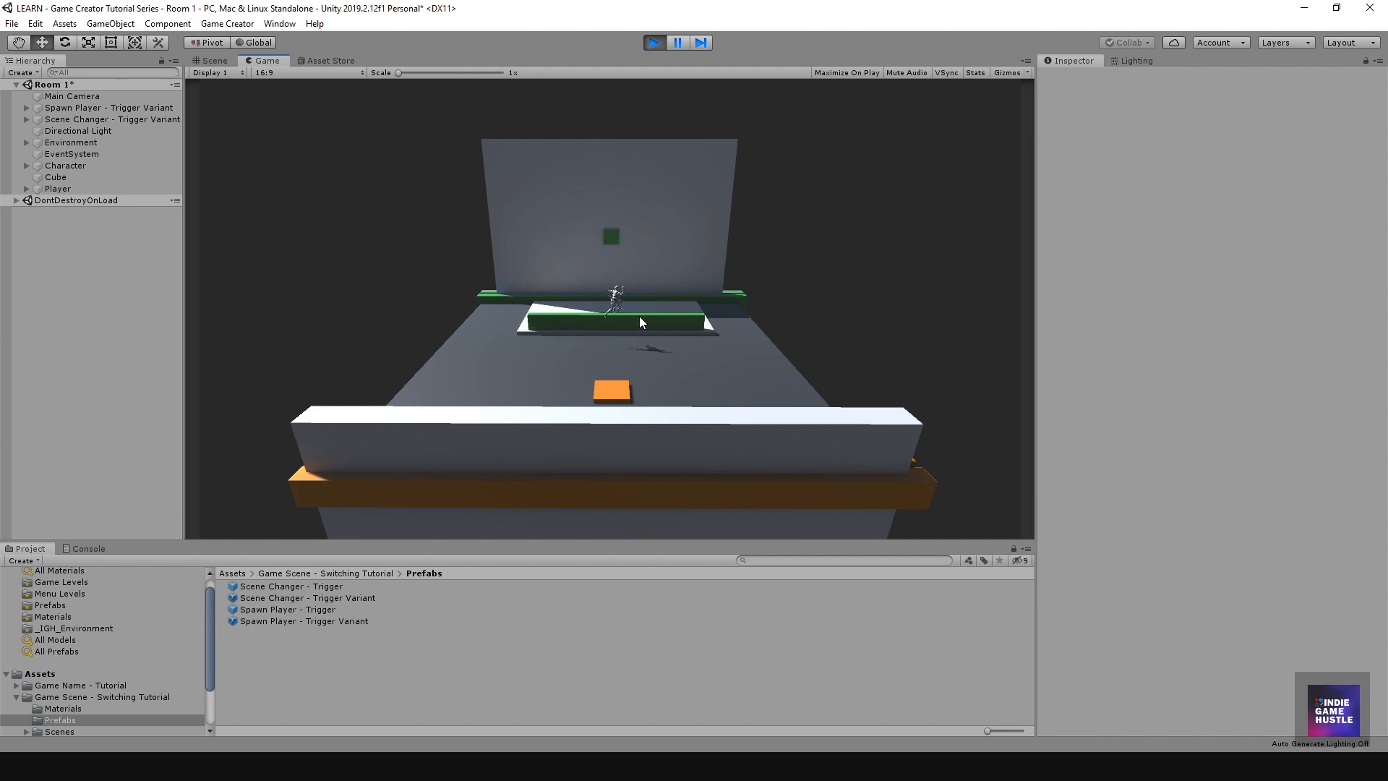
key(s)
key(a)
key(s)
key(w)
key(a)
key(d)
key(w)
click(655, 42)
Step: Check the Actions of Room 1's Scene Changer - Trigger Variant and copy the Room Hub scene's name from the Scenes folder
click(123, 119)
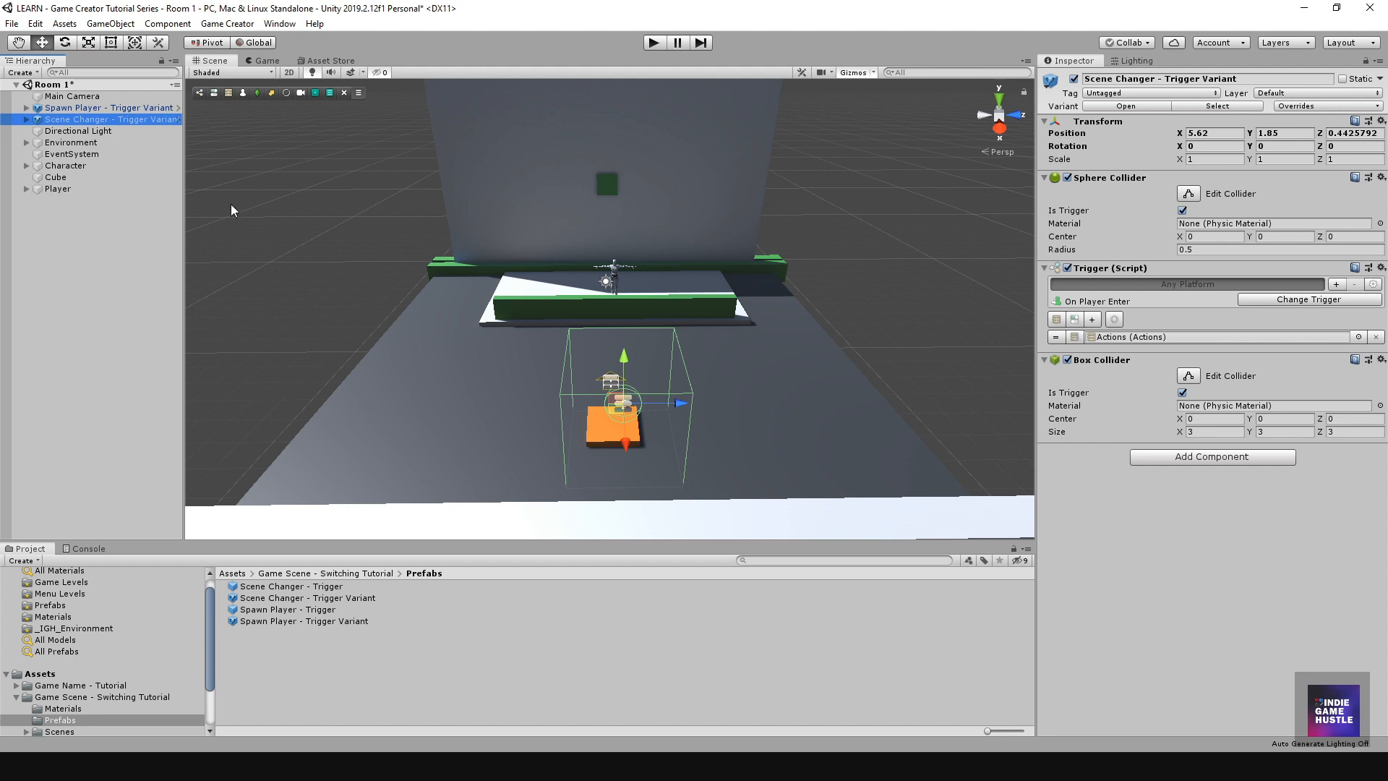
click(26, 120)
click(89, 131)
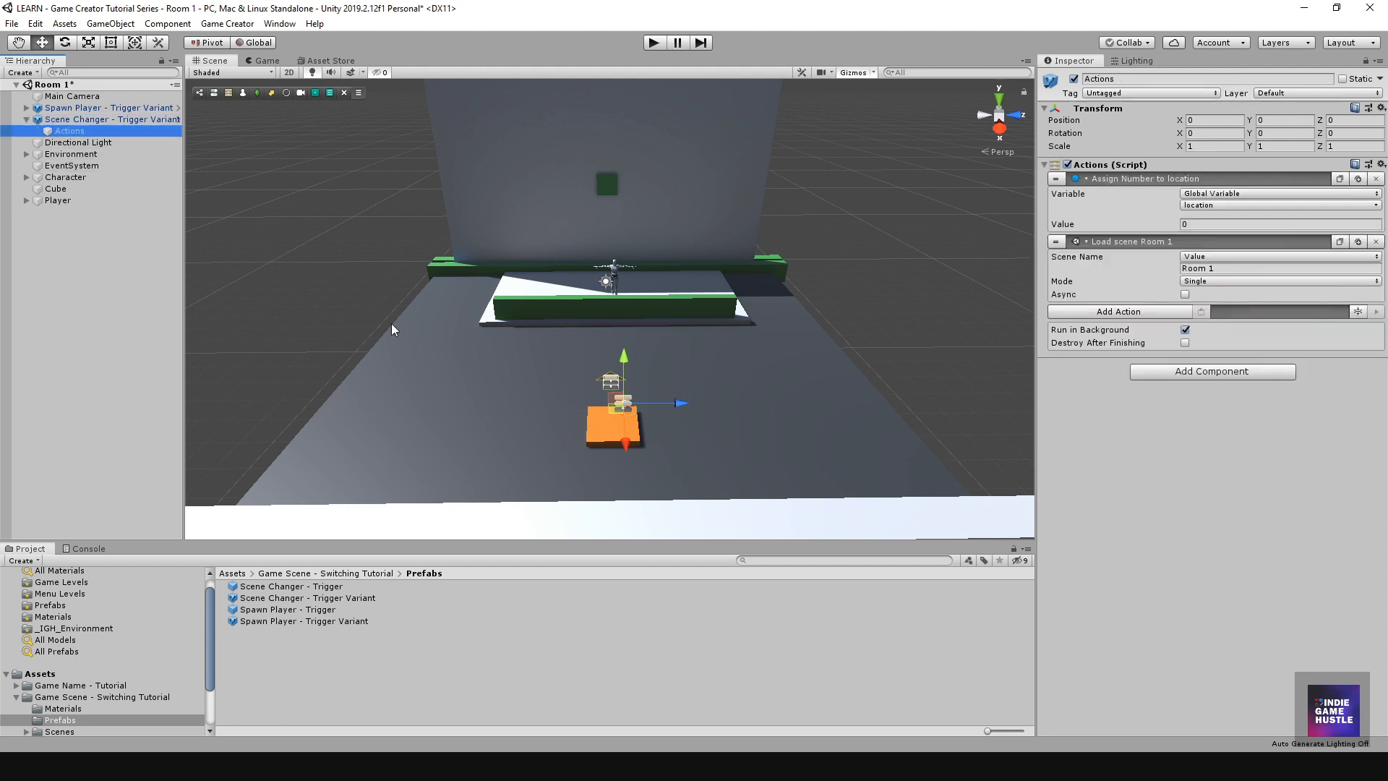
scroll(609, 313, down, 3)
scroll(453, 341, up, 2)
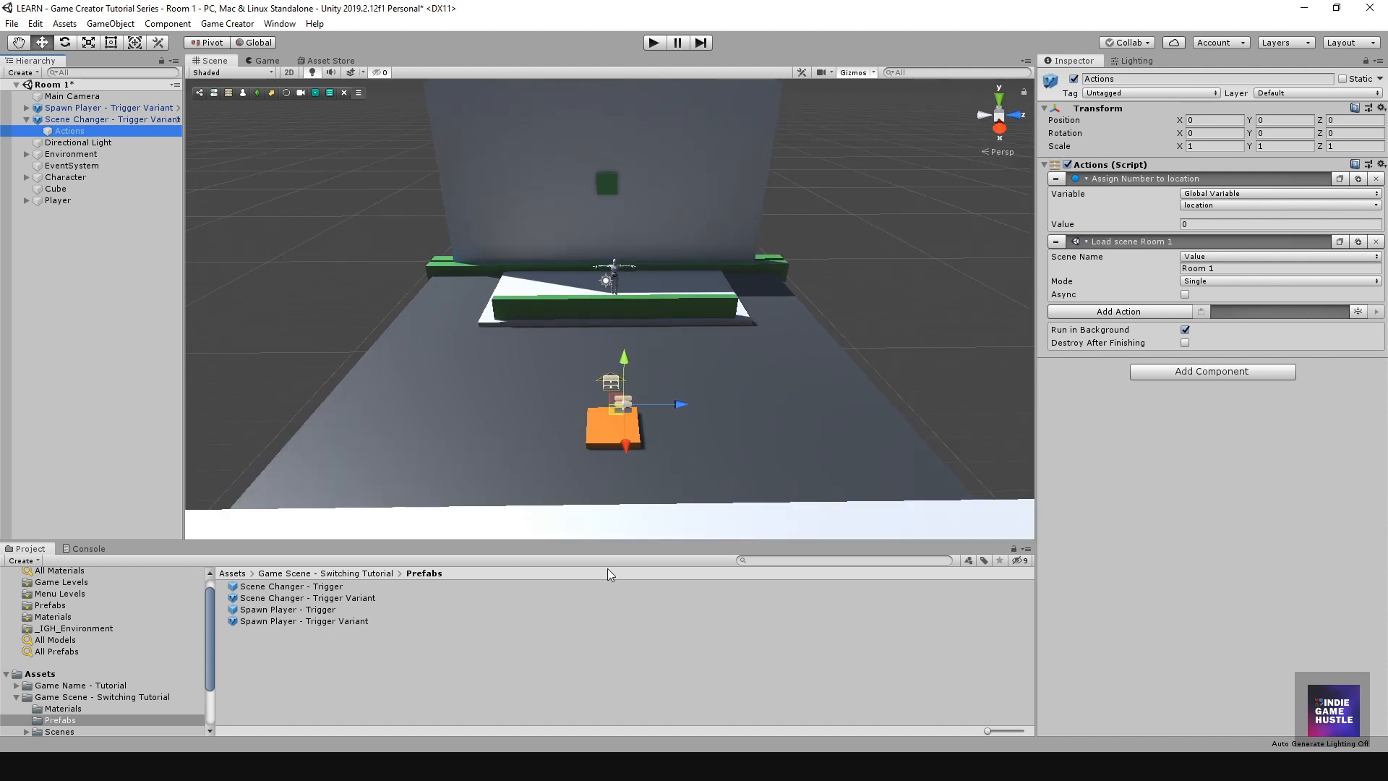
click(359, 573)
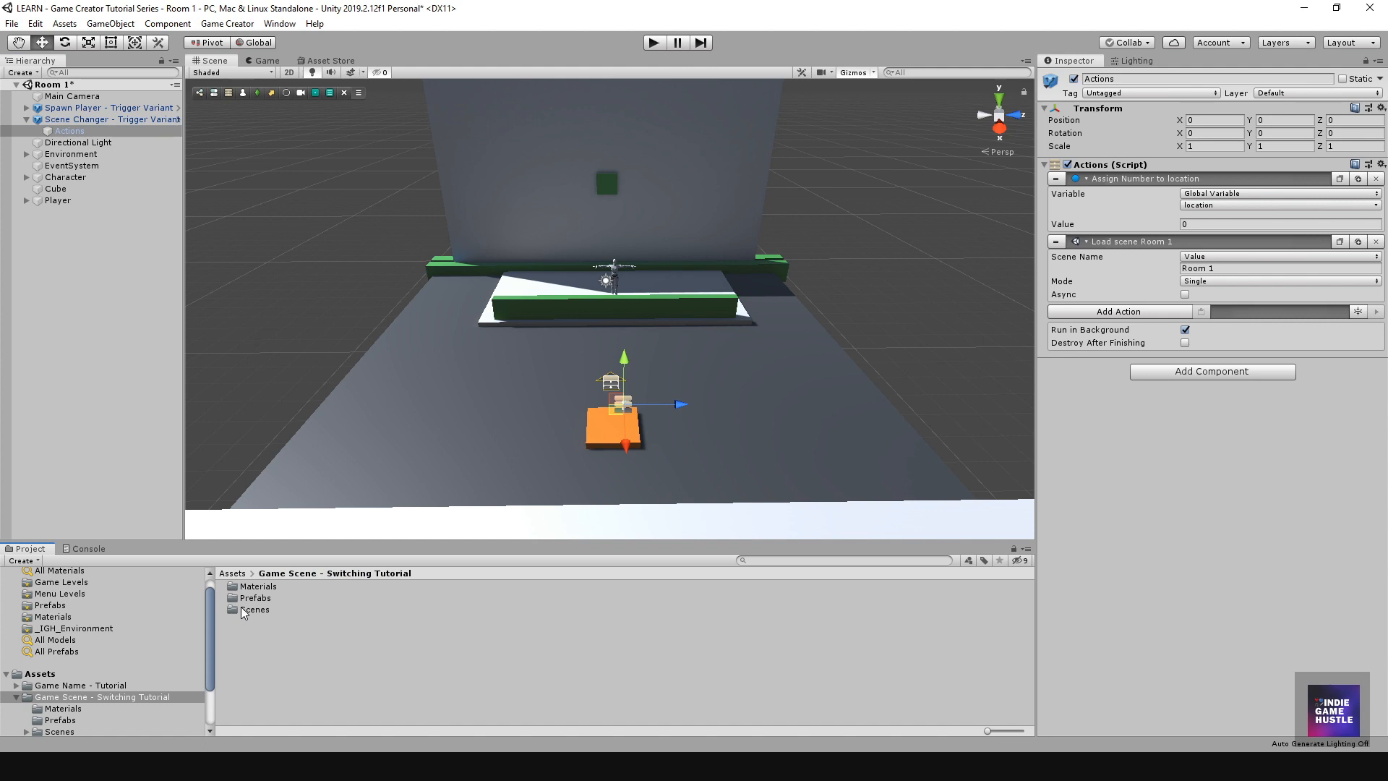
double_click(242, 610)
click(255, 658)
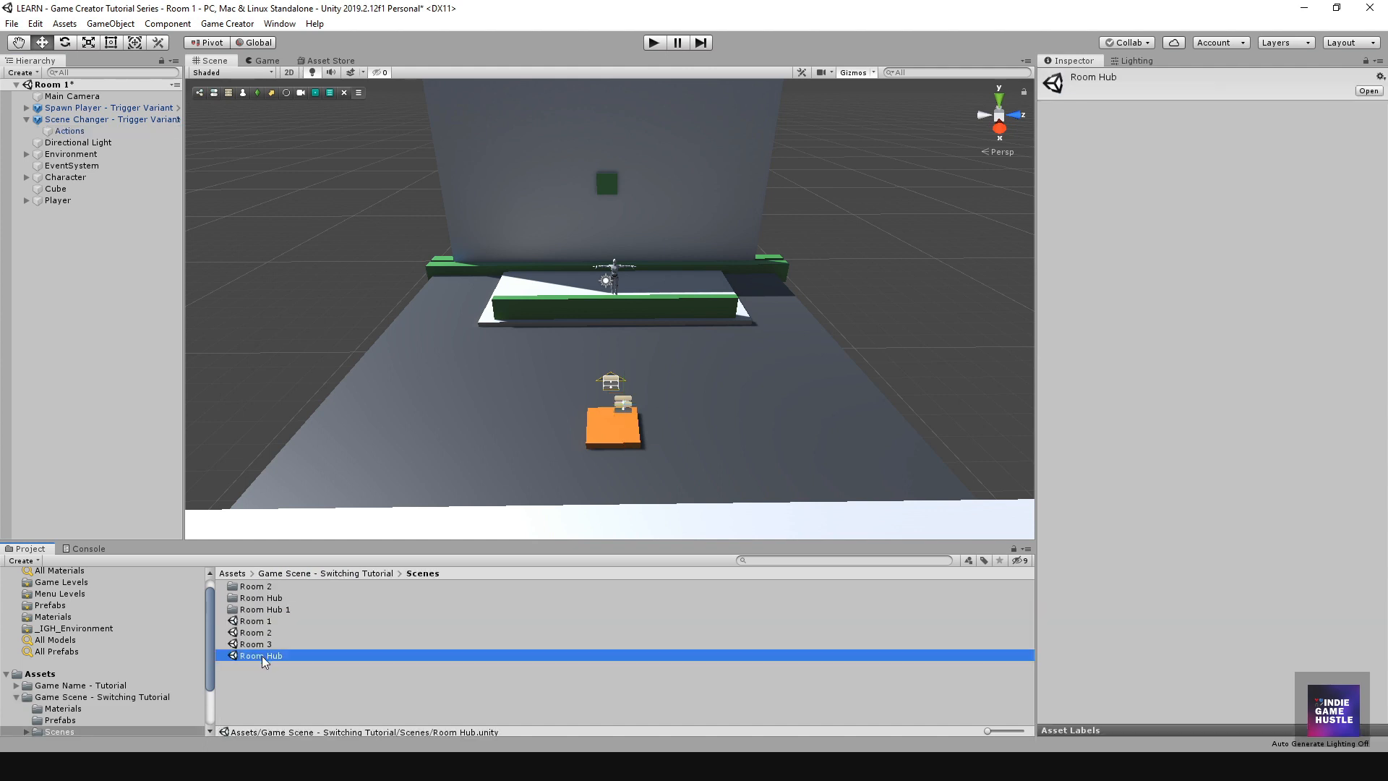
click(263, 657)
key(ctrl+c)
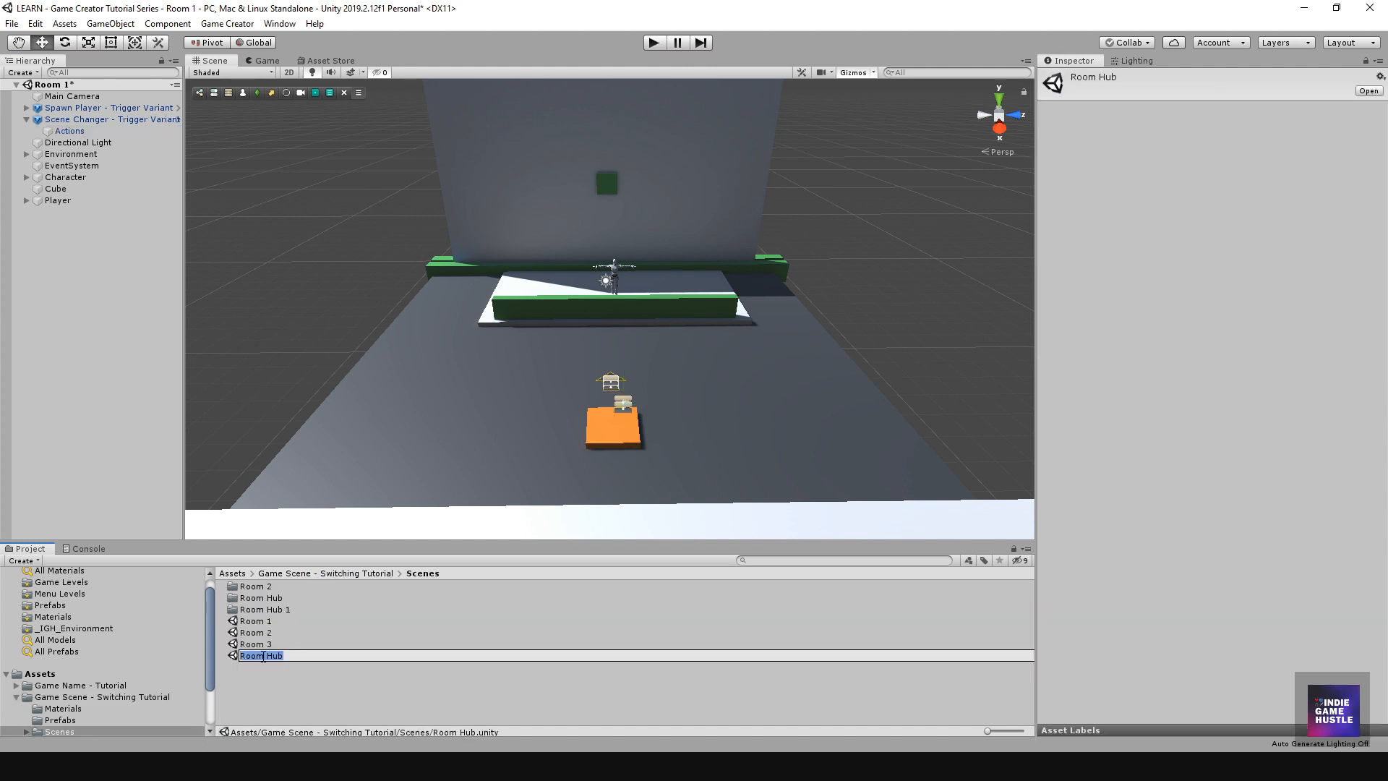
click(138, 401)
Step: Set the scene name of the Scene Changer's Load Scene action to Room Hub
click(69, 131)
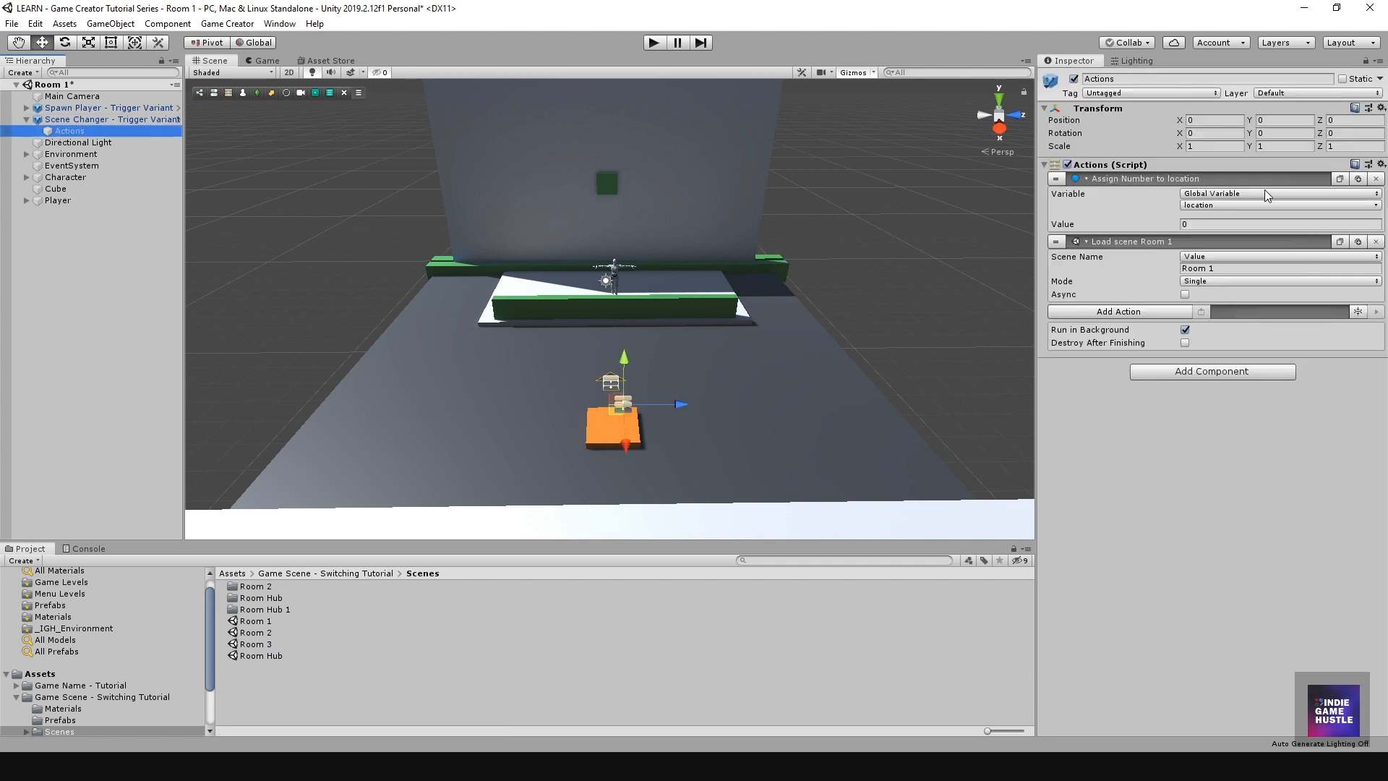
click(1224, 269)
key(ctrl+v)
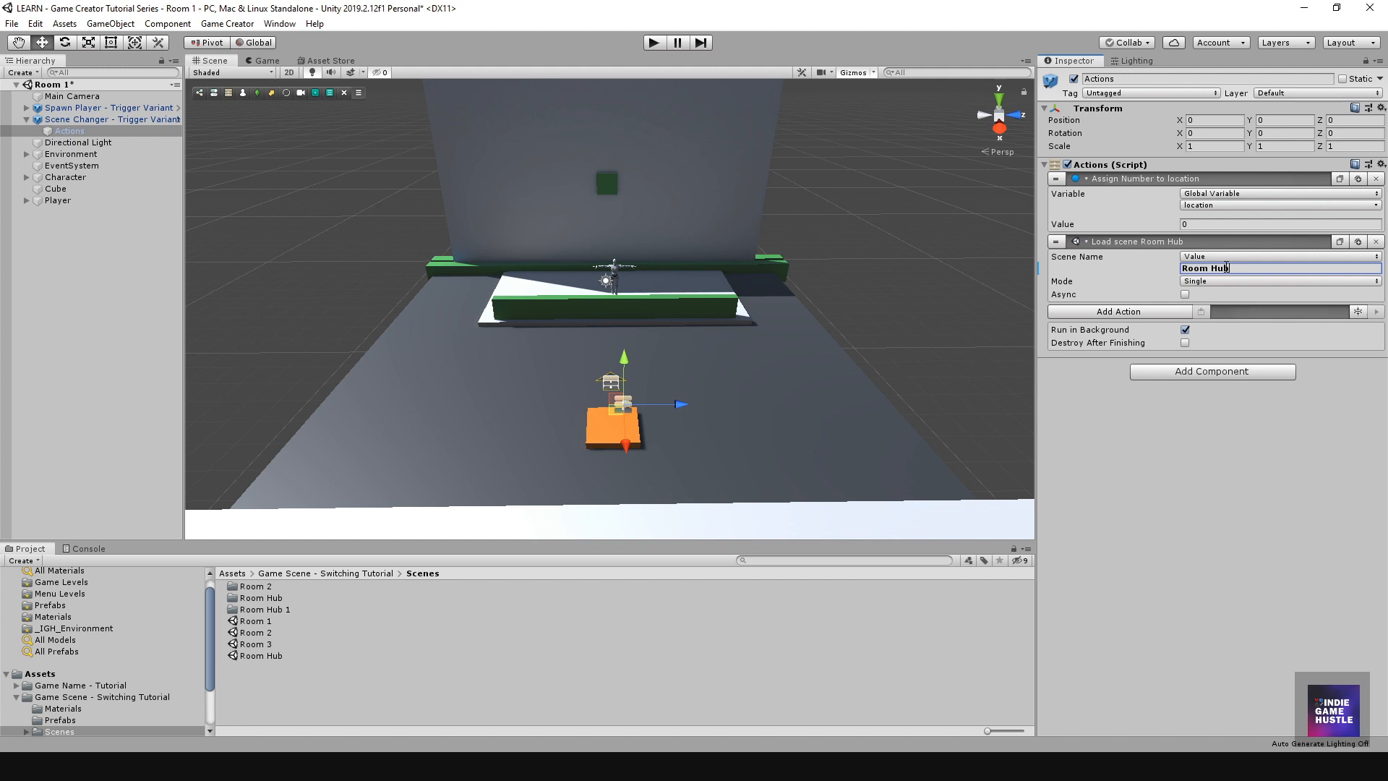
click(1162, 454)
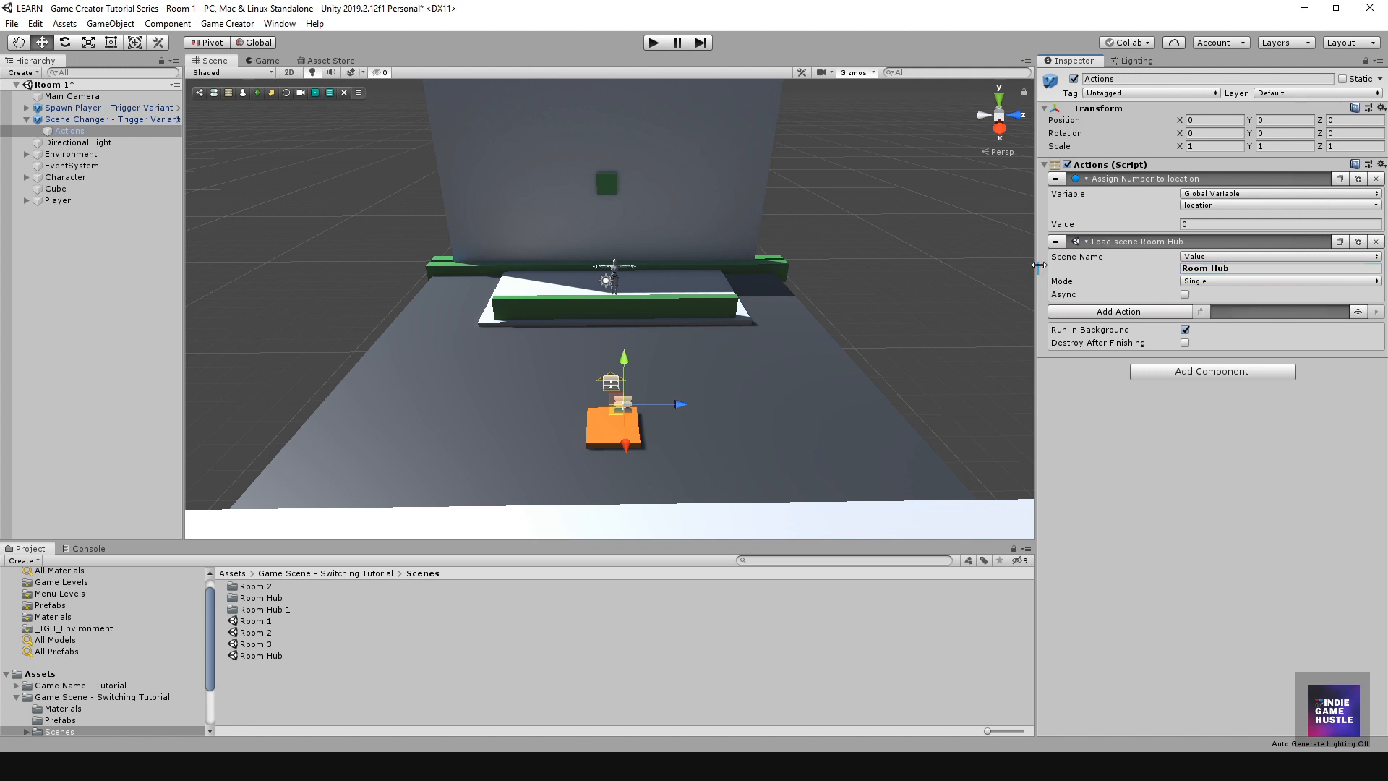
Step: Review the prefab overrides of the Scene Changer - Trigger Variant, including its Action Load Scene script, without applying or reverting them
click(127, 120)
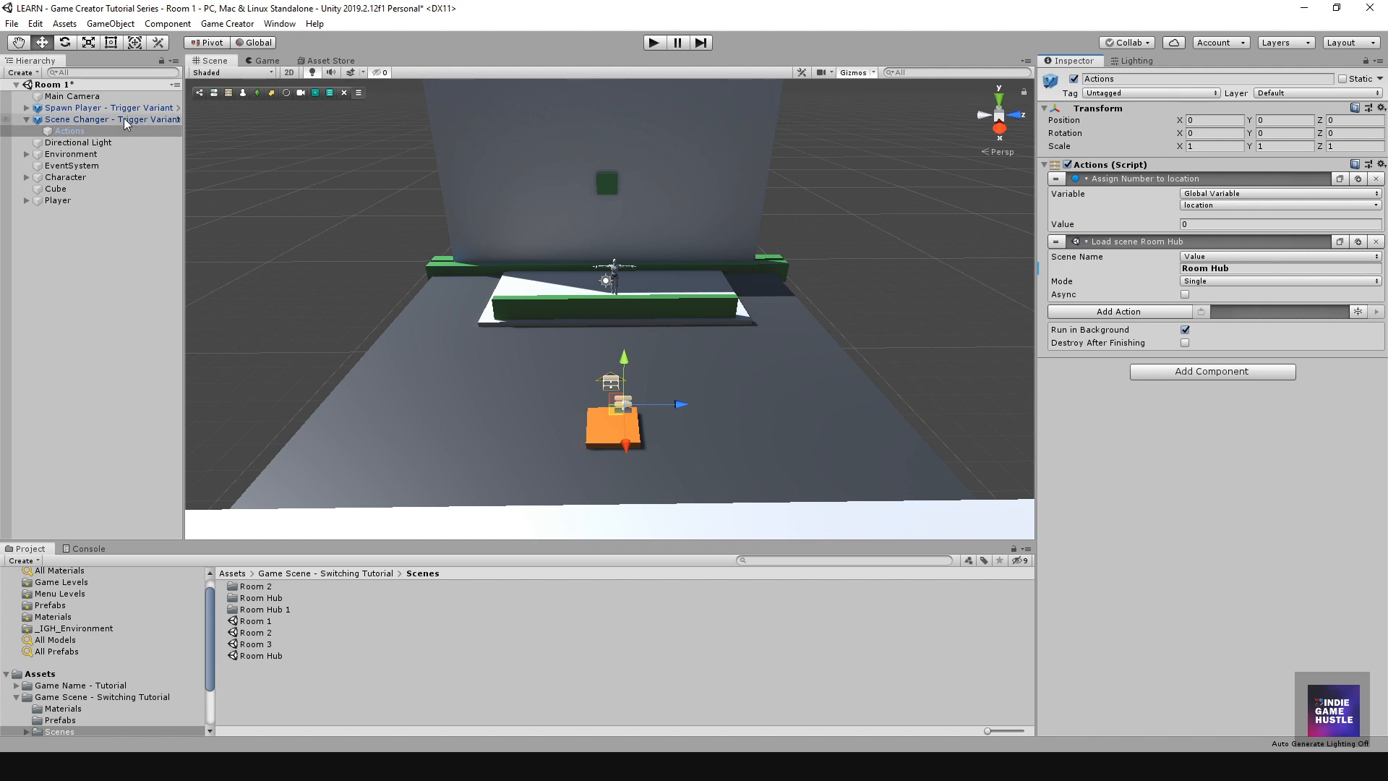
click(1312, 107)
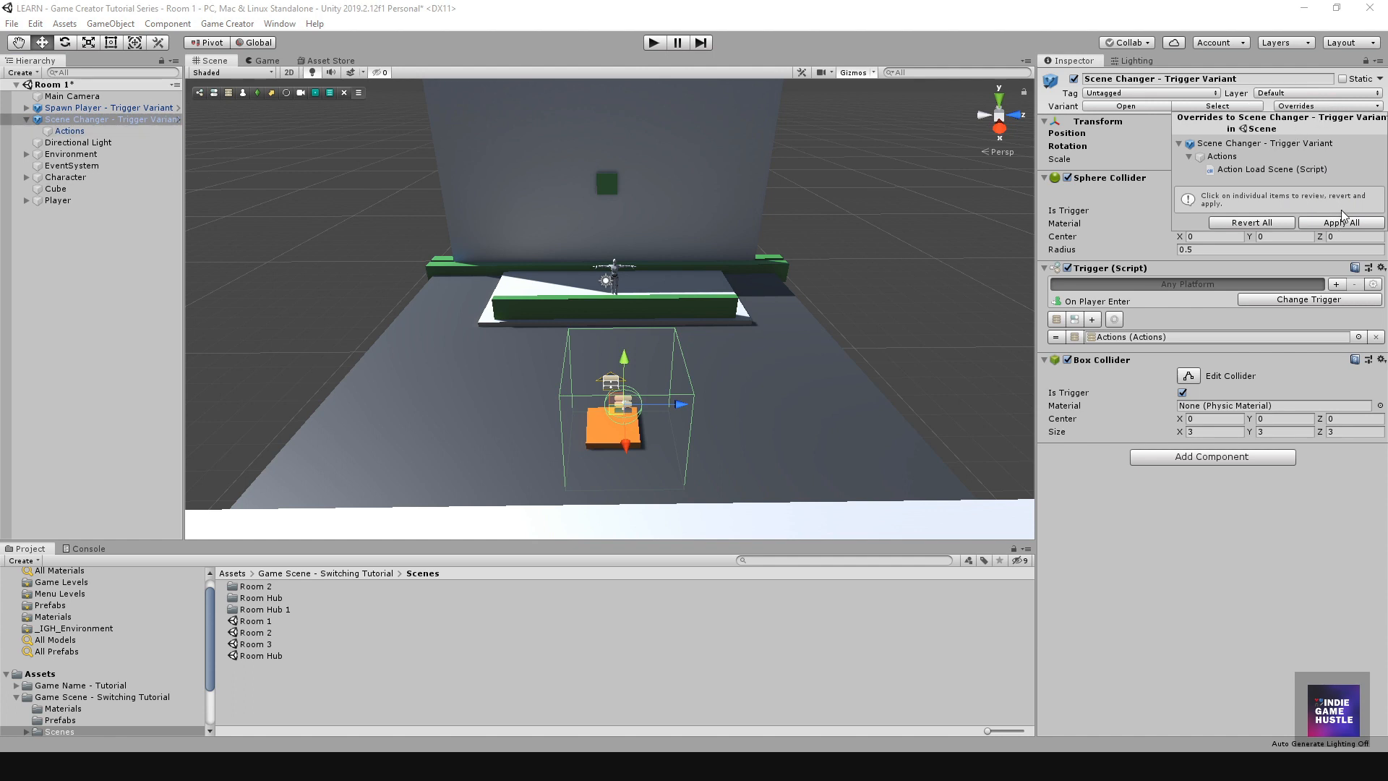
click(1220, 144)
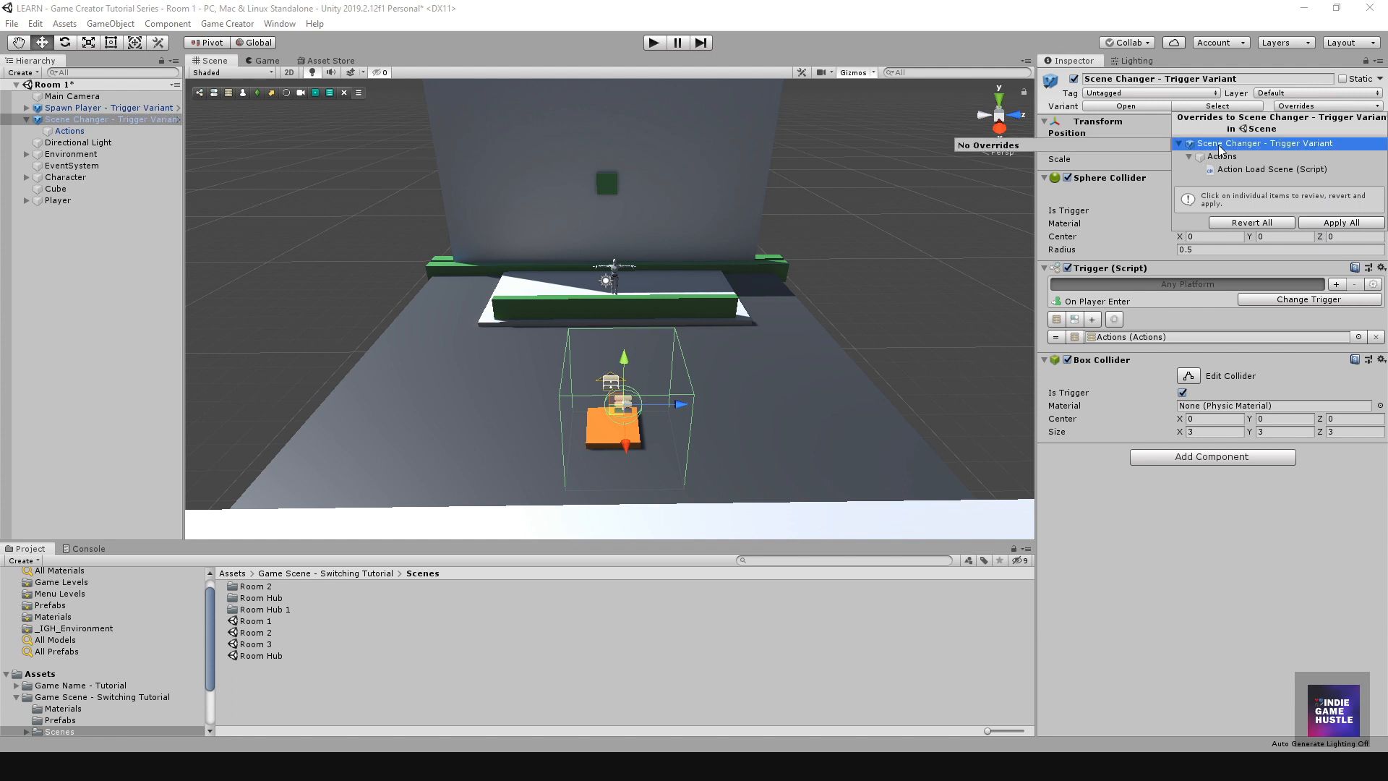
click(1226, 157)
click(1250, 171)
click(1246, 158)
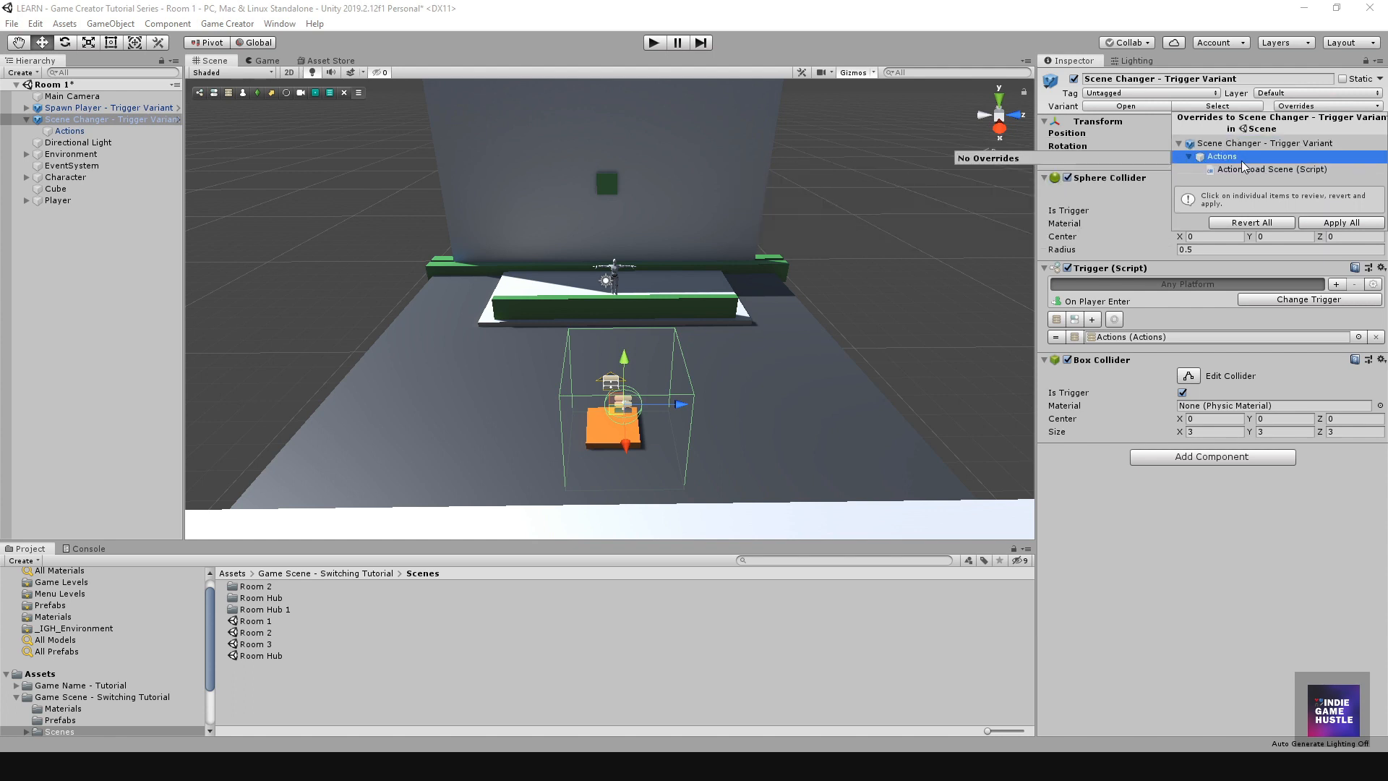
click(1252, 147)
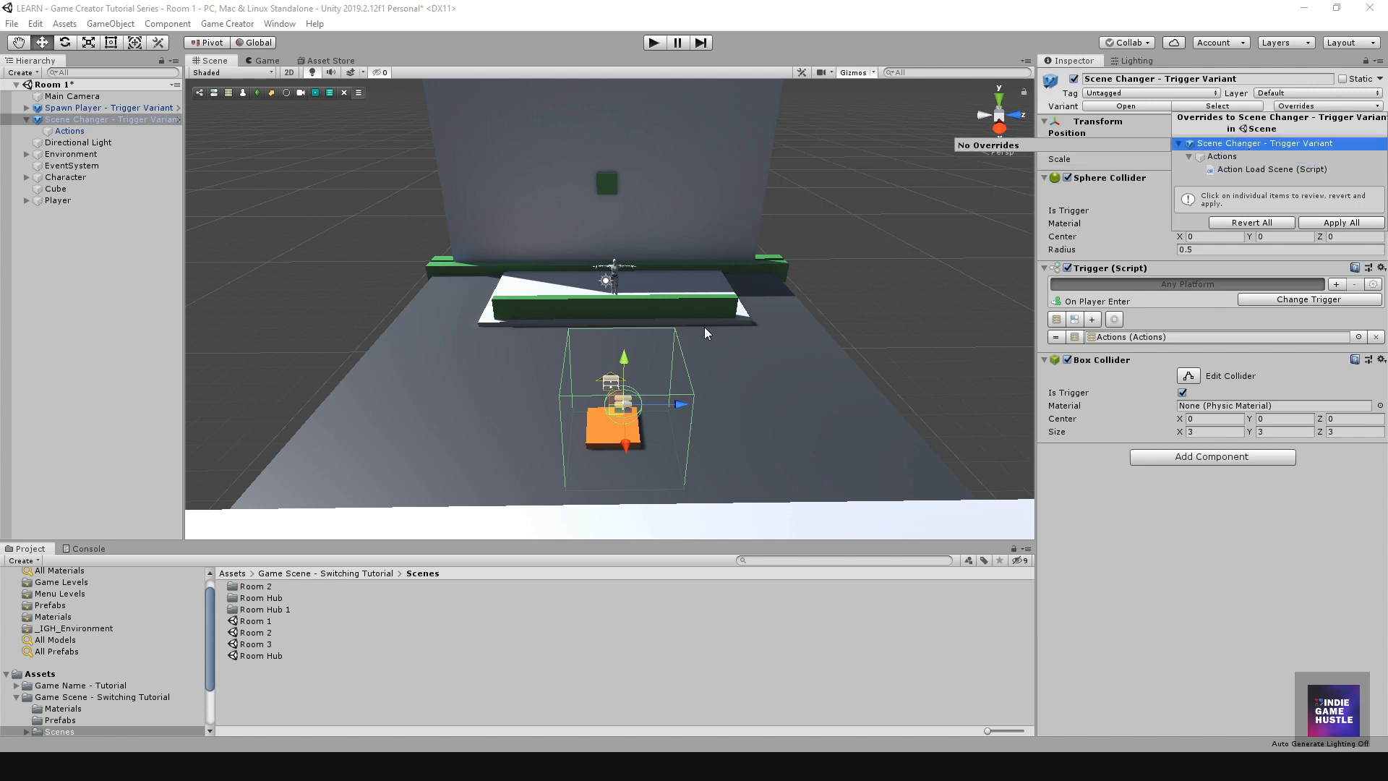
scroll(652, 309, down, 2)
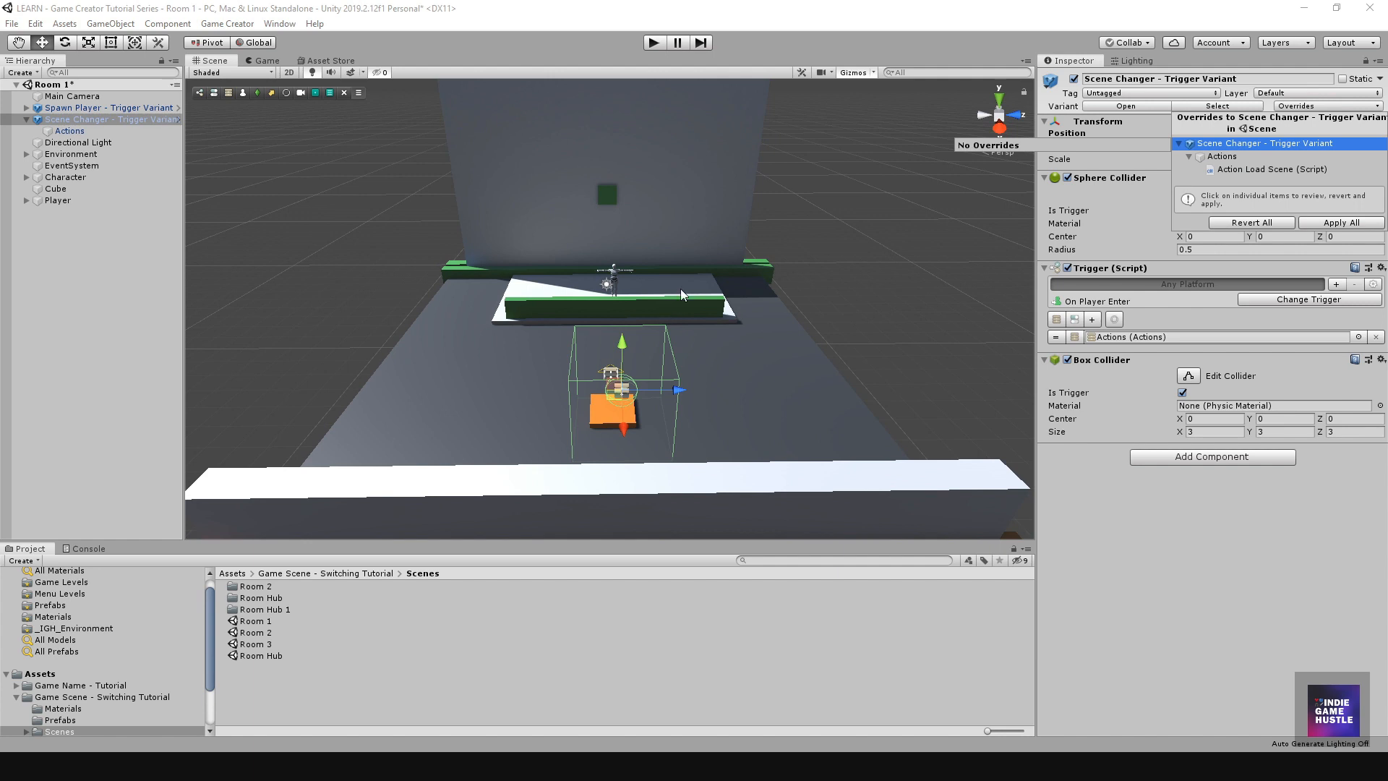
scroll(679, 288, down, 2)
mouse_move(740, 301)
middle_down()
mouse_move(712, 299)
mouse_move(754, 294)
mouse_move(734, 296)
middle_up()
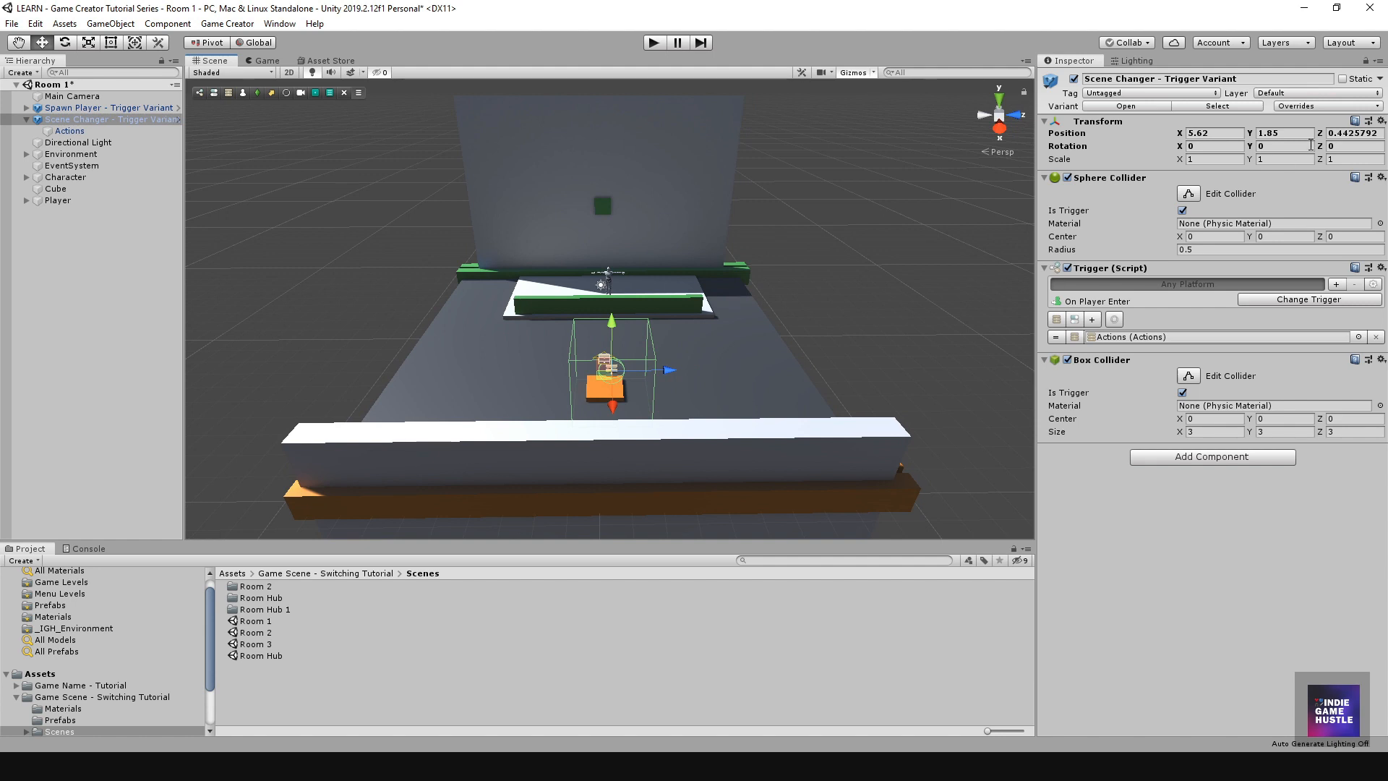
click(96, 121)
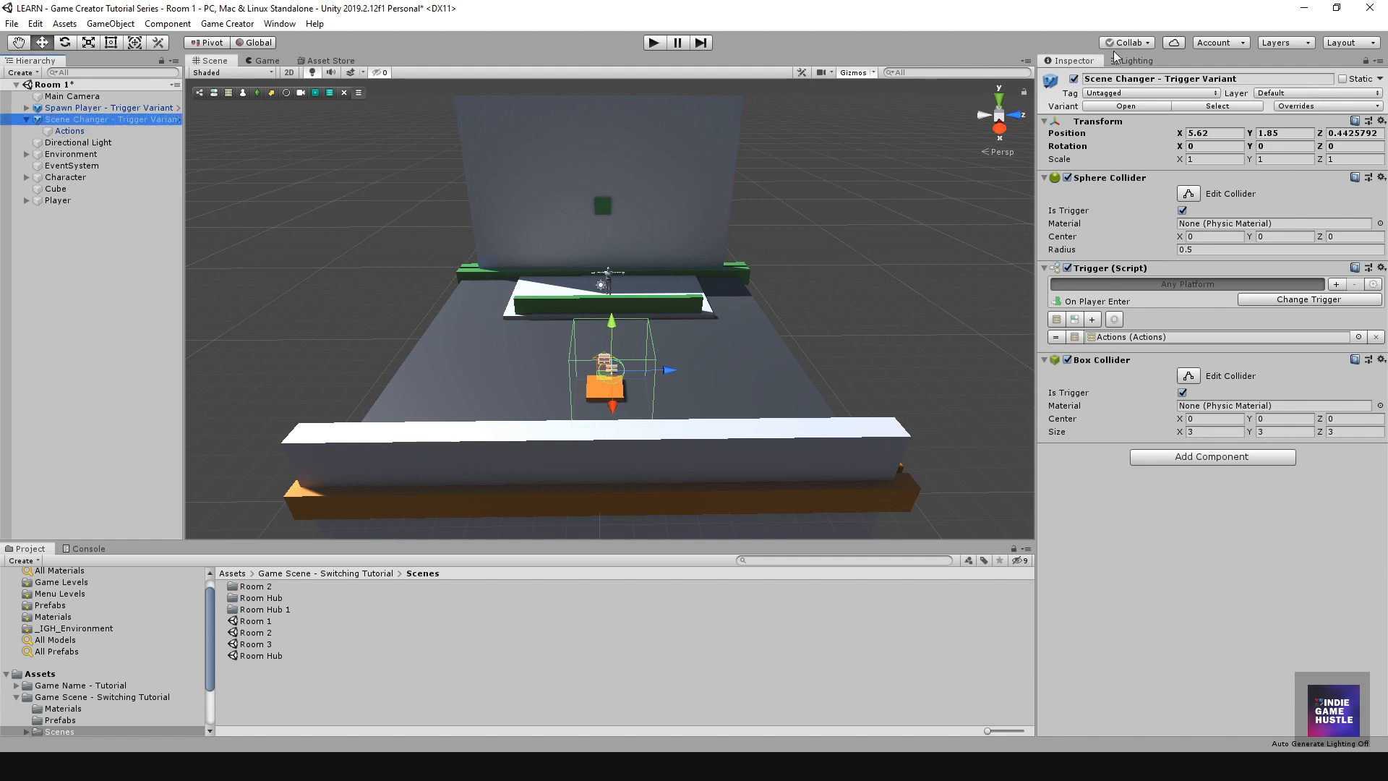
click(1302, 105)
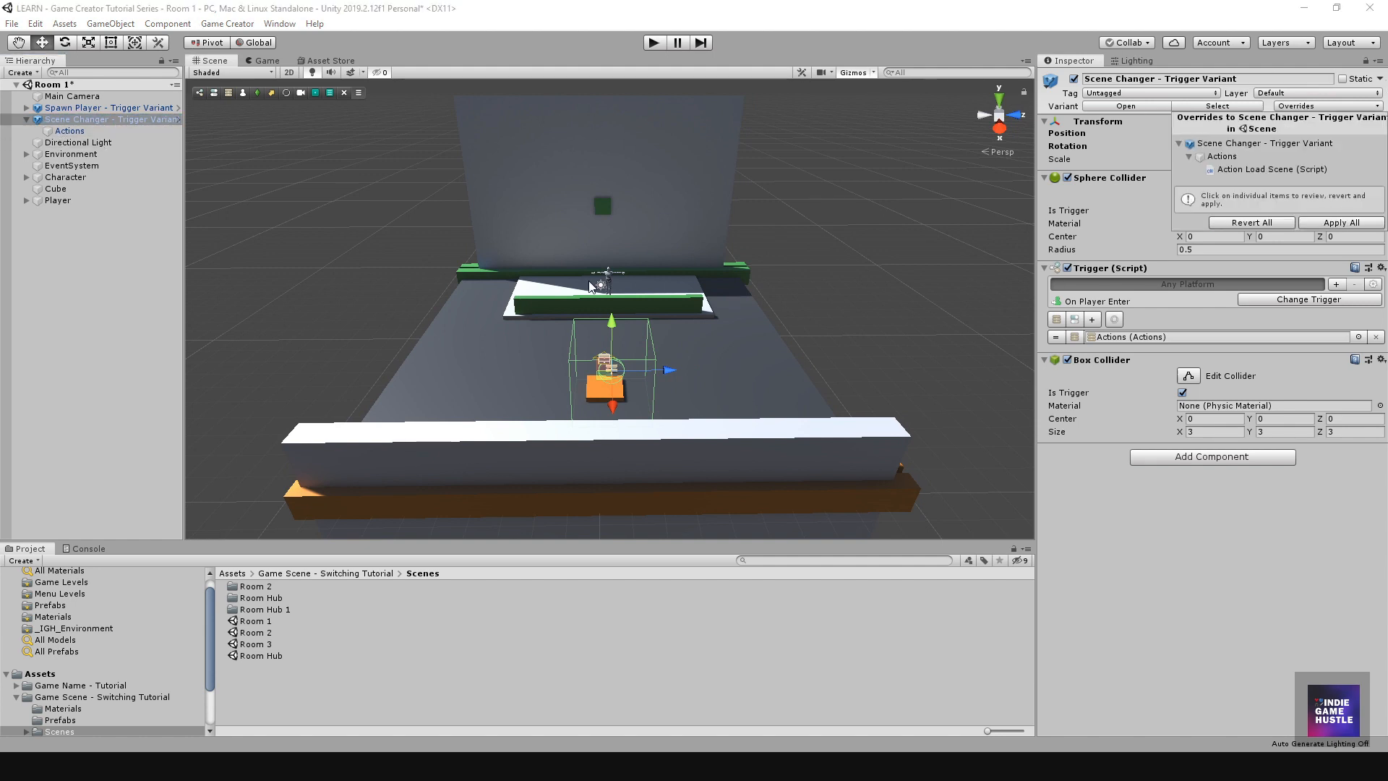
click(123, 289)
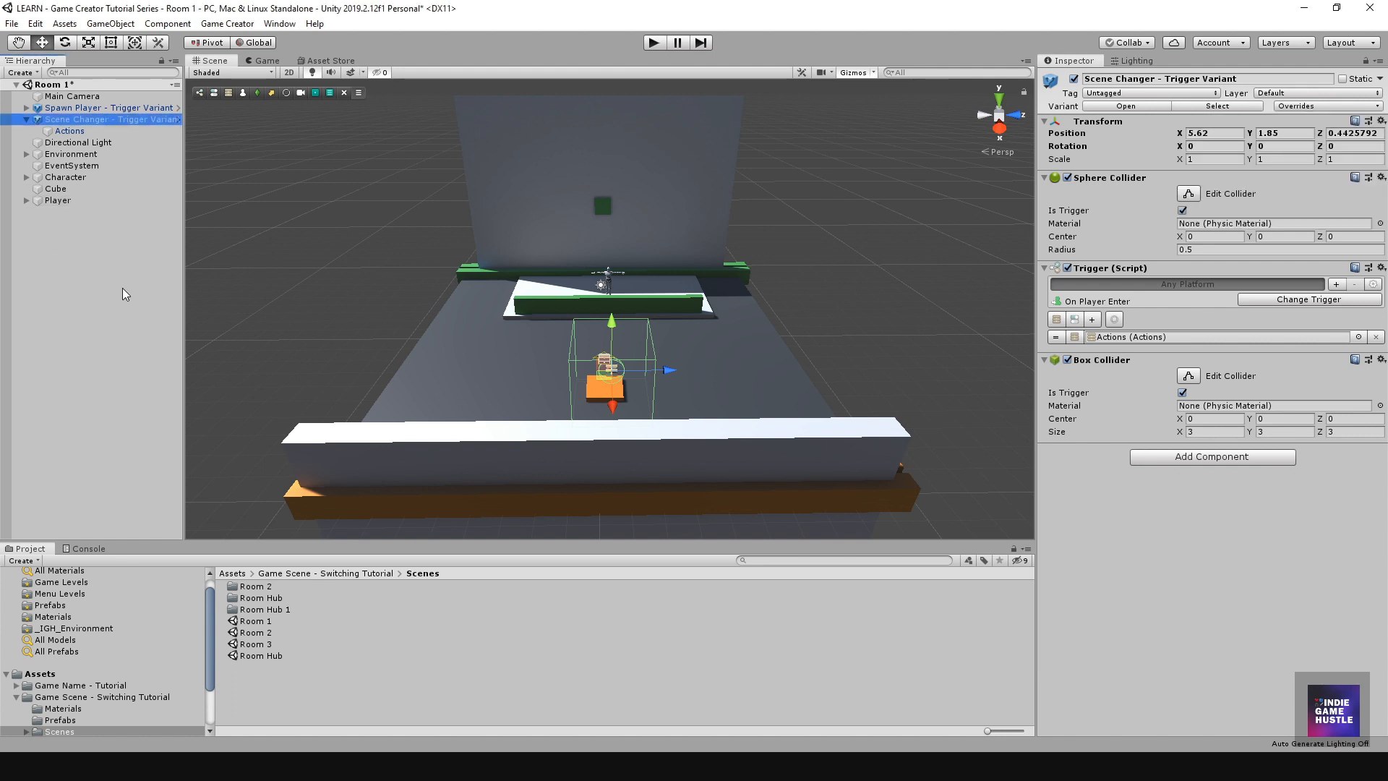
scroll(671, 320, down, 3)
scroll(633, 287, up, 4)
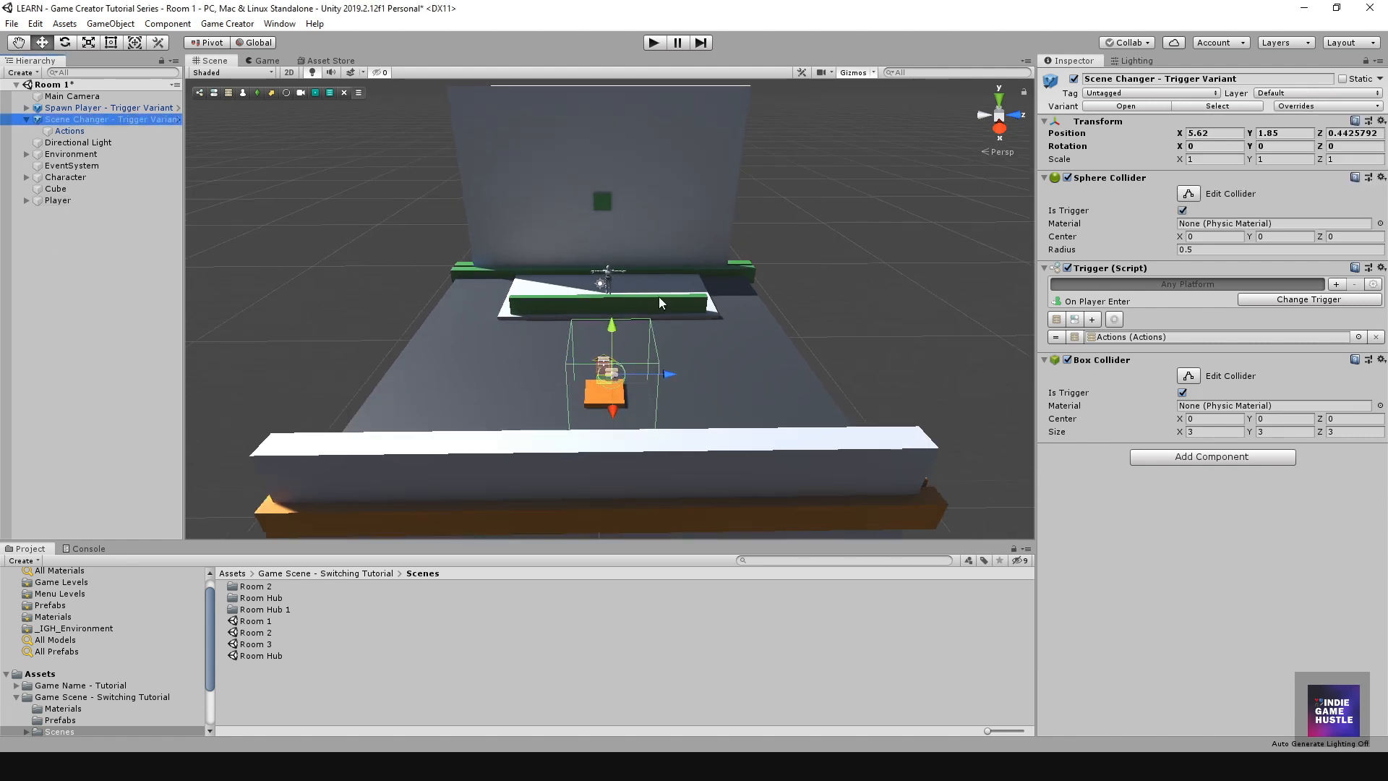
scroll(658, 302, down, 2)
scroll(641, 341, down, 1)
scroll(639, 343, up, 2)
alt+drag(485, 389, 699, 376)
middle_drag(707, 394, 705, 379)
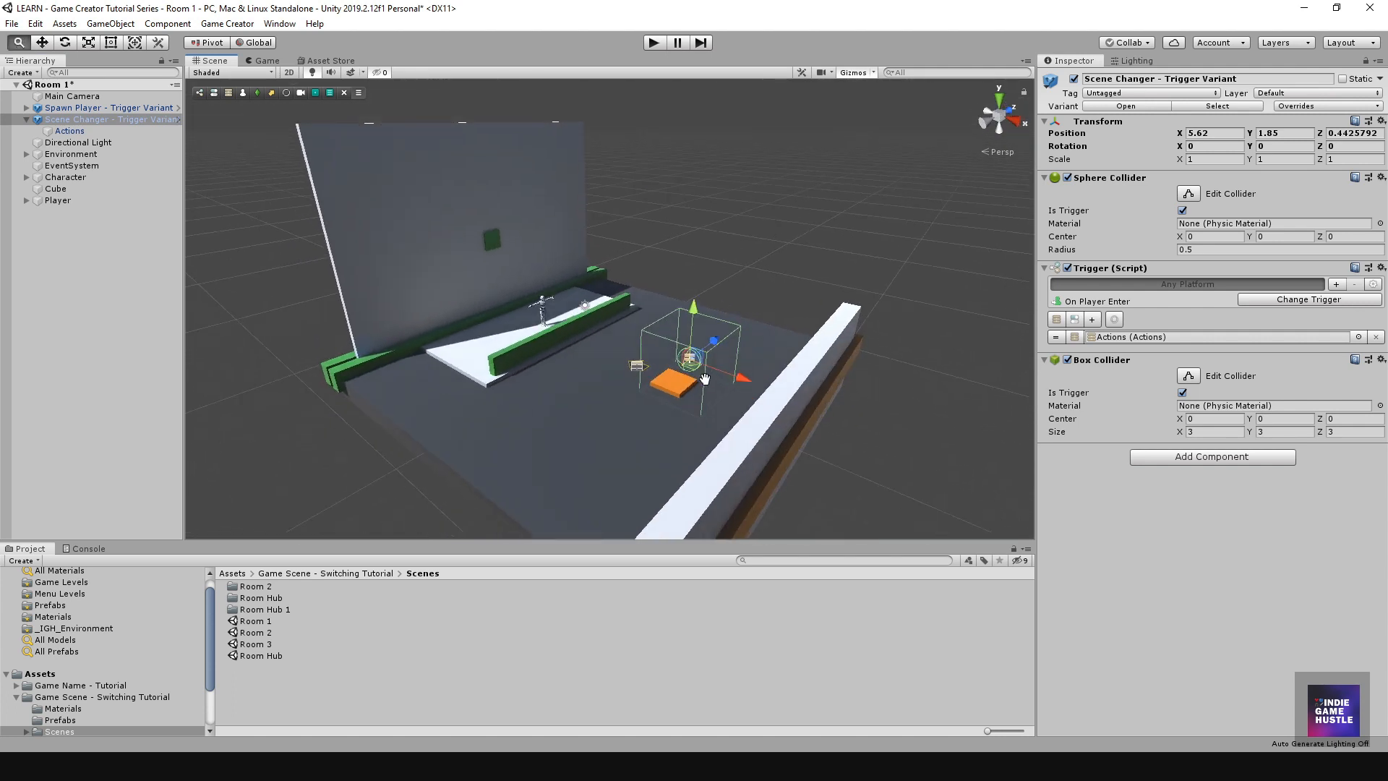
Step: Check the Scene Changer's Actions and play-test Room 1 by moving the player between Room Hub and Room 1 over the green and orange pads
click(72, 130)
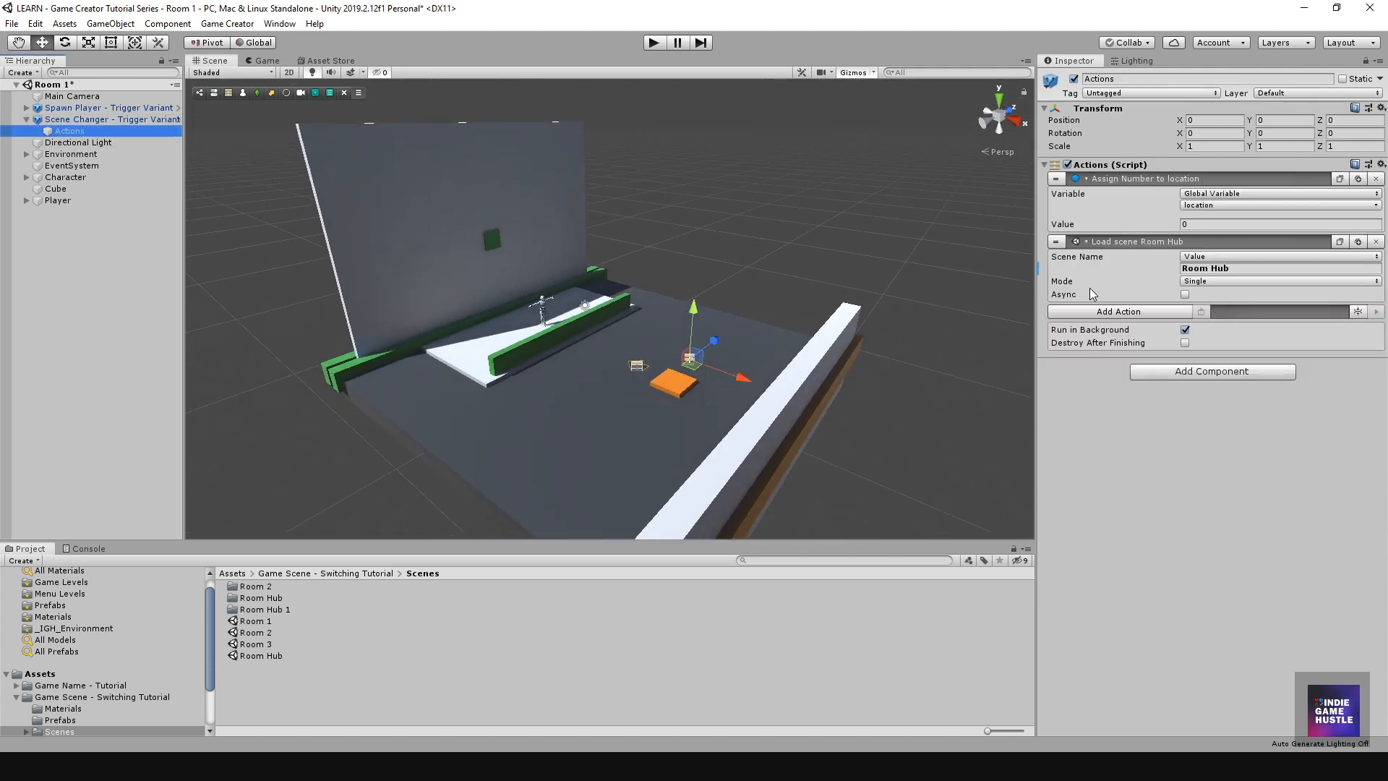
alt+drag(518, 396, 491, 367)
click(654, 43)
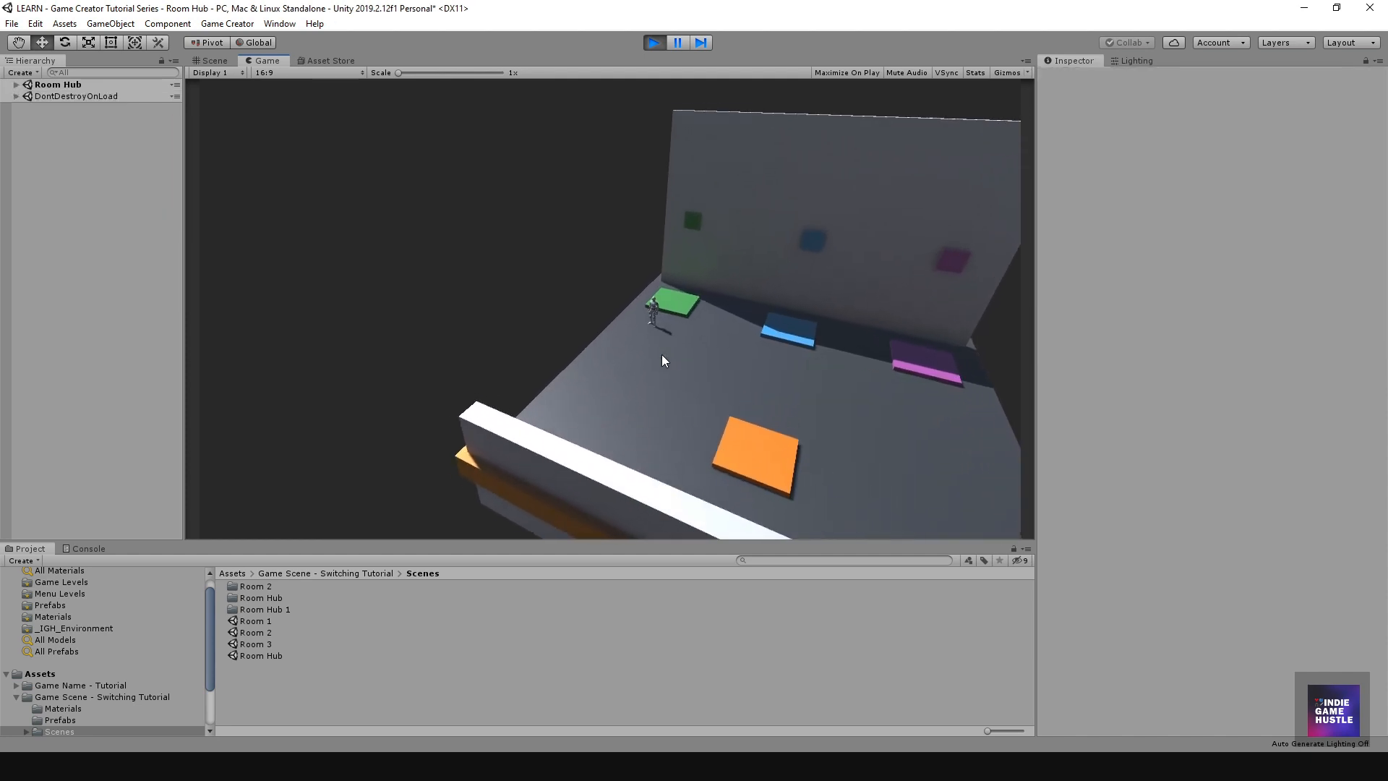
key(s)
key(d)
key(a)
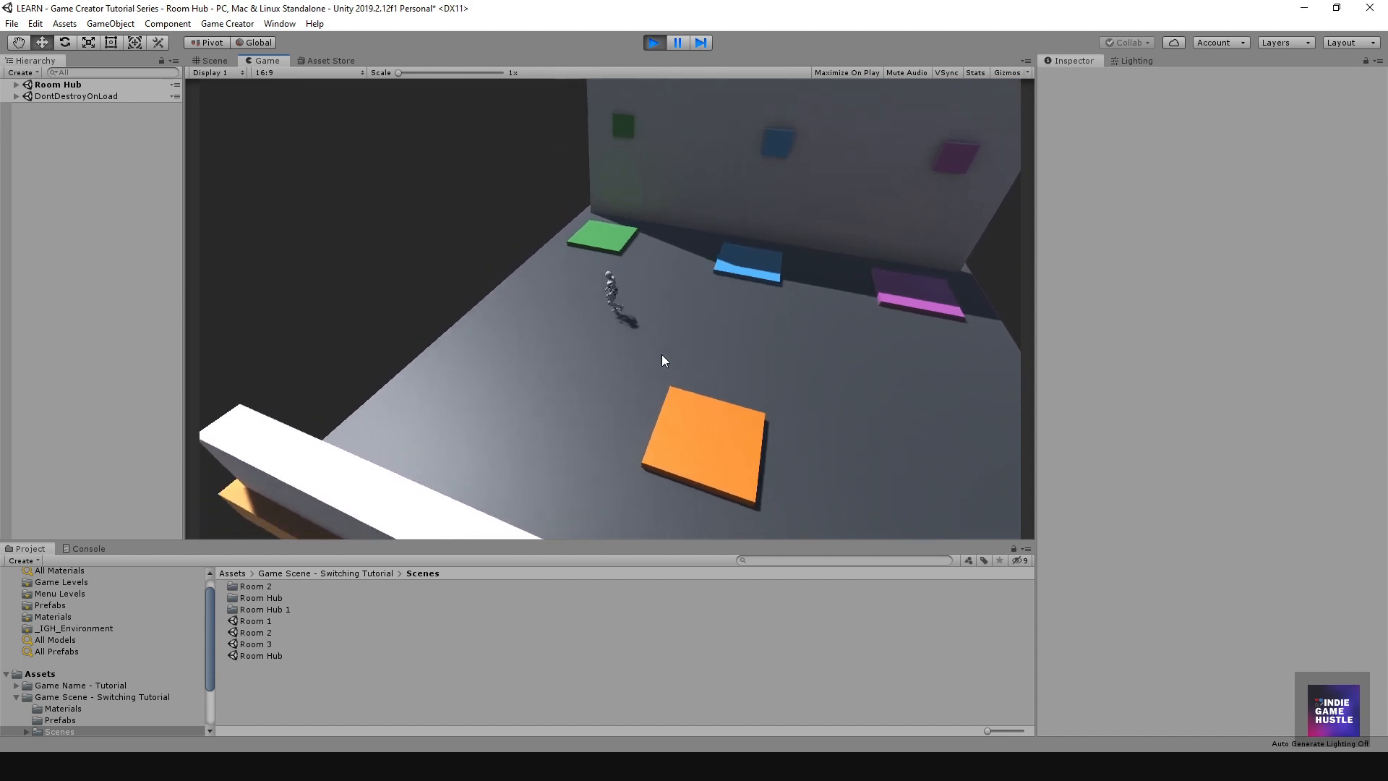
key(w)
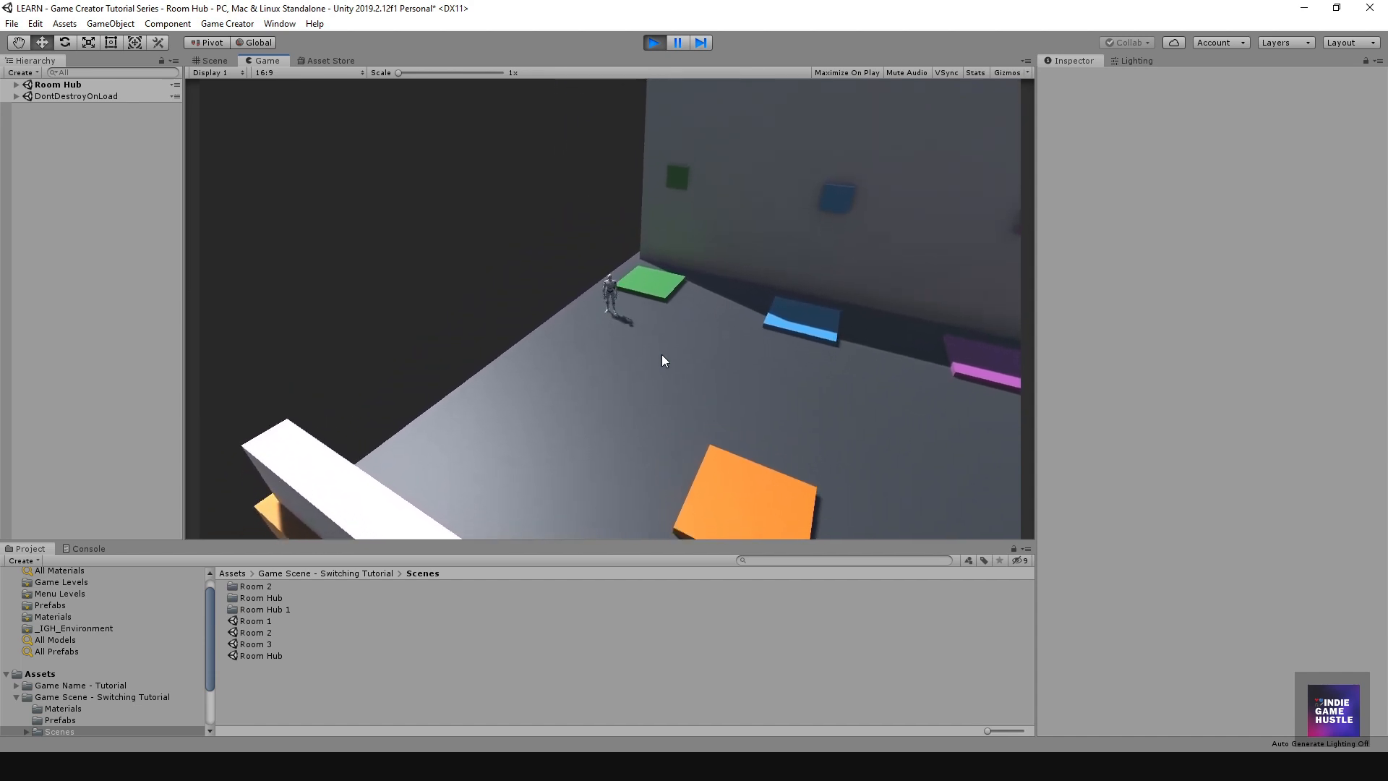
key(d)
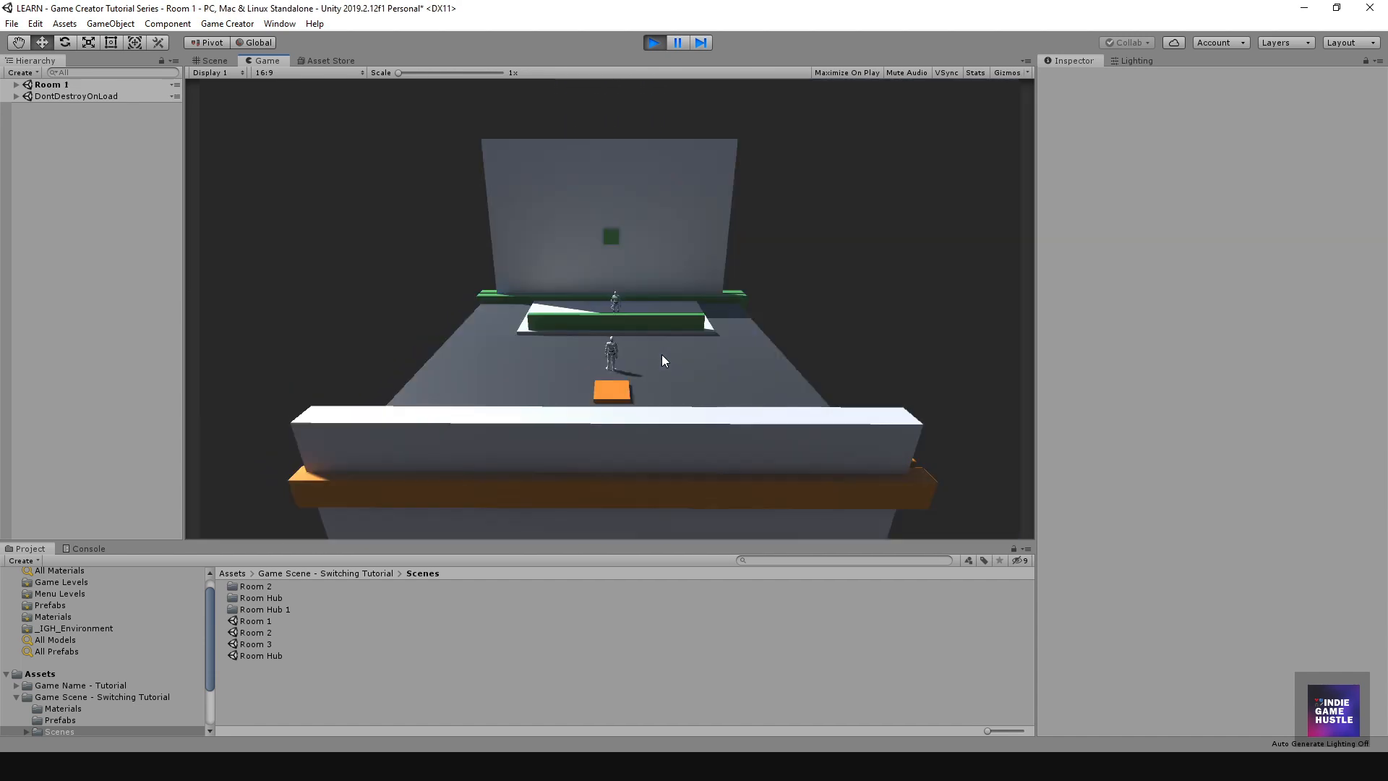
key(w)
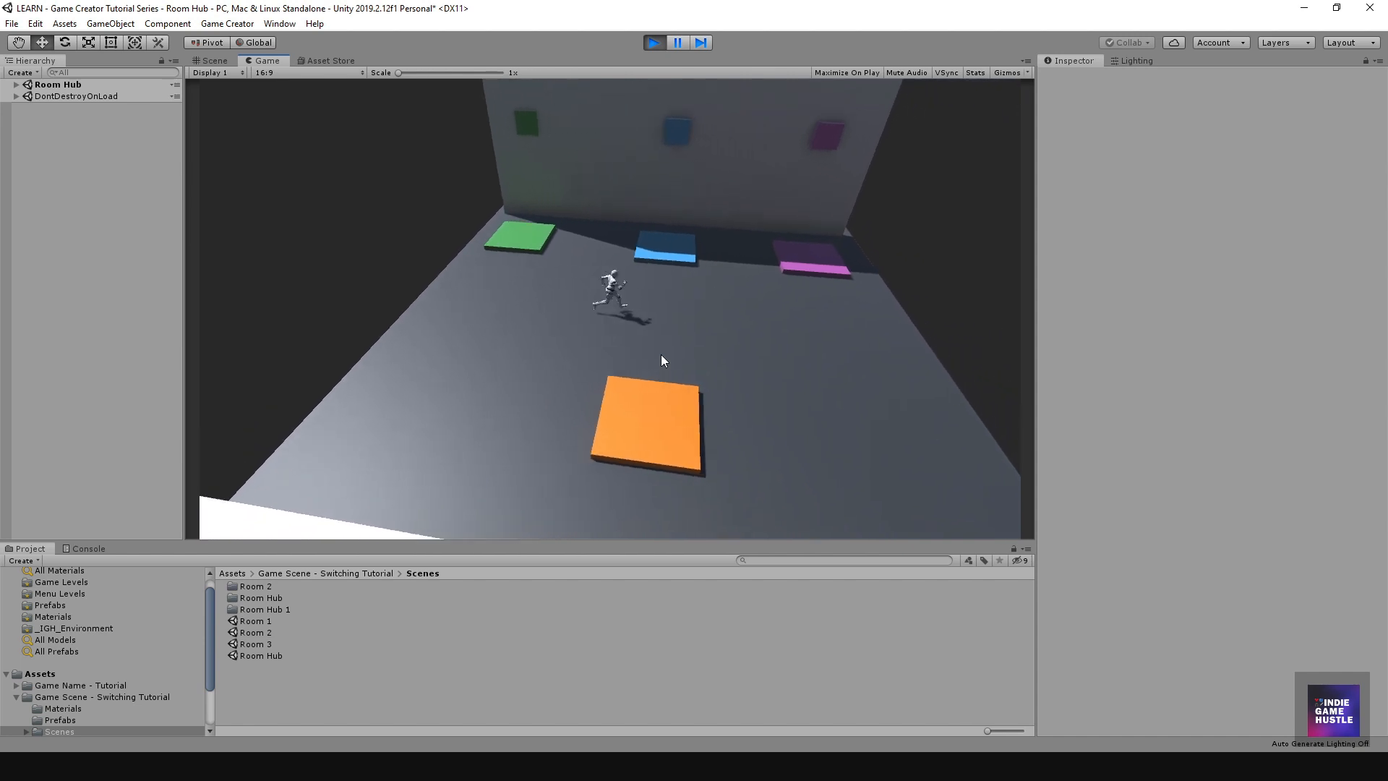
Step: Run the player around the Room Hub floor near the green and blue pads, and stop playback
key(a)
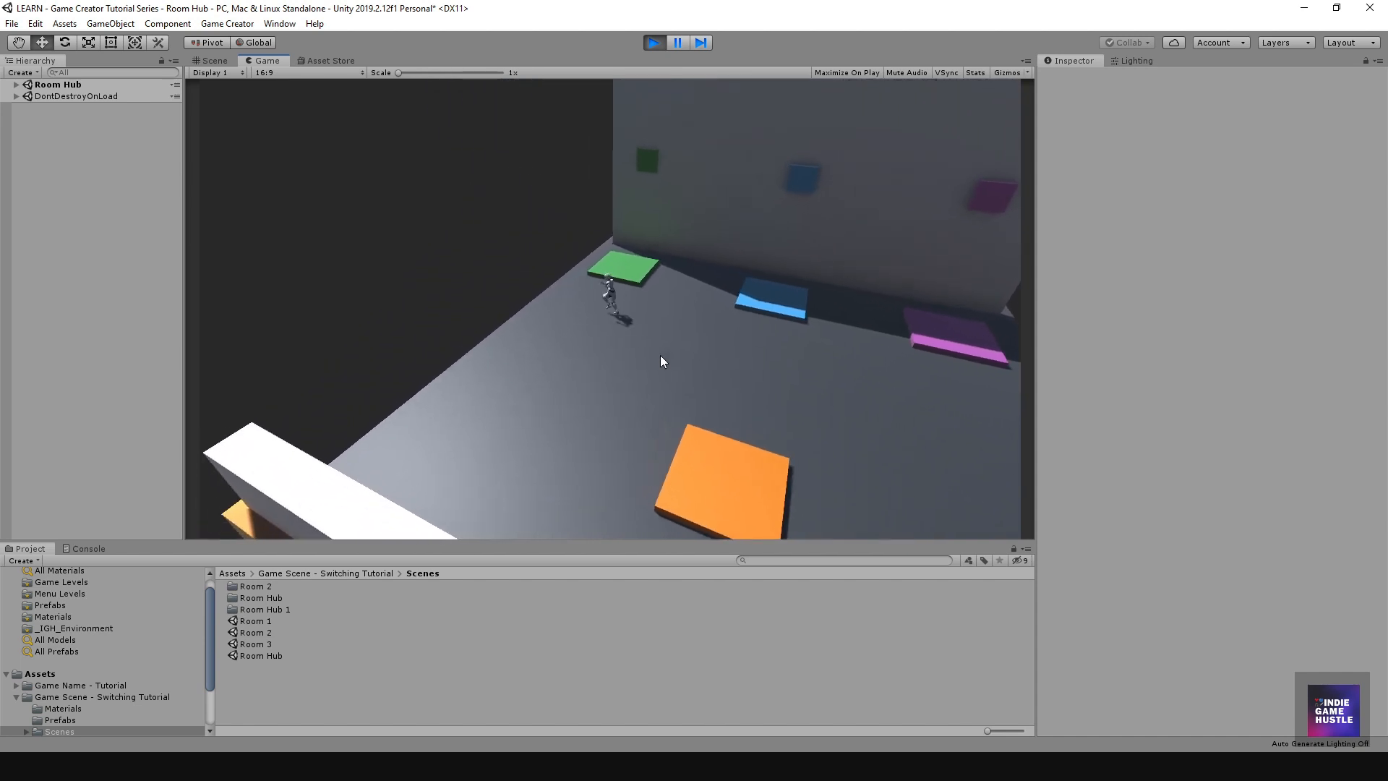
key(s)
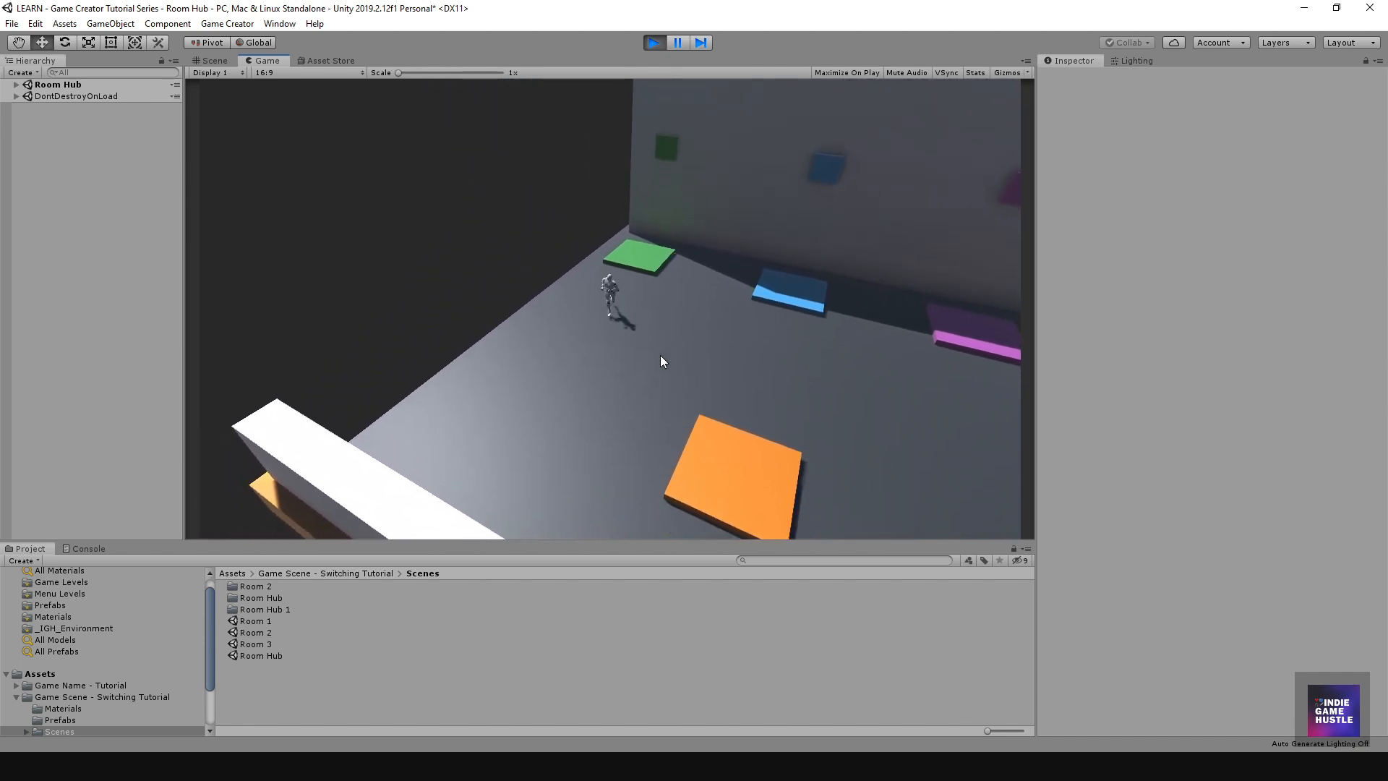
key(w)
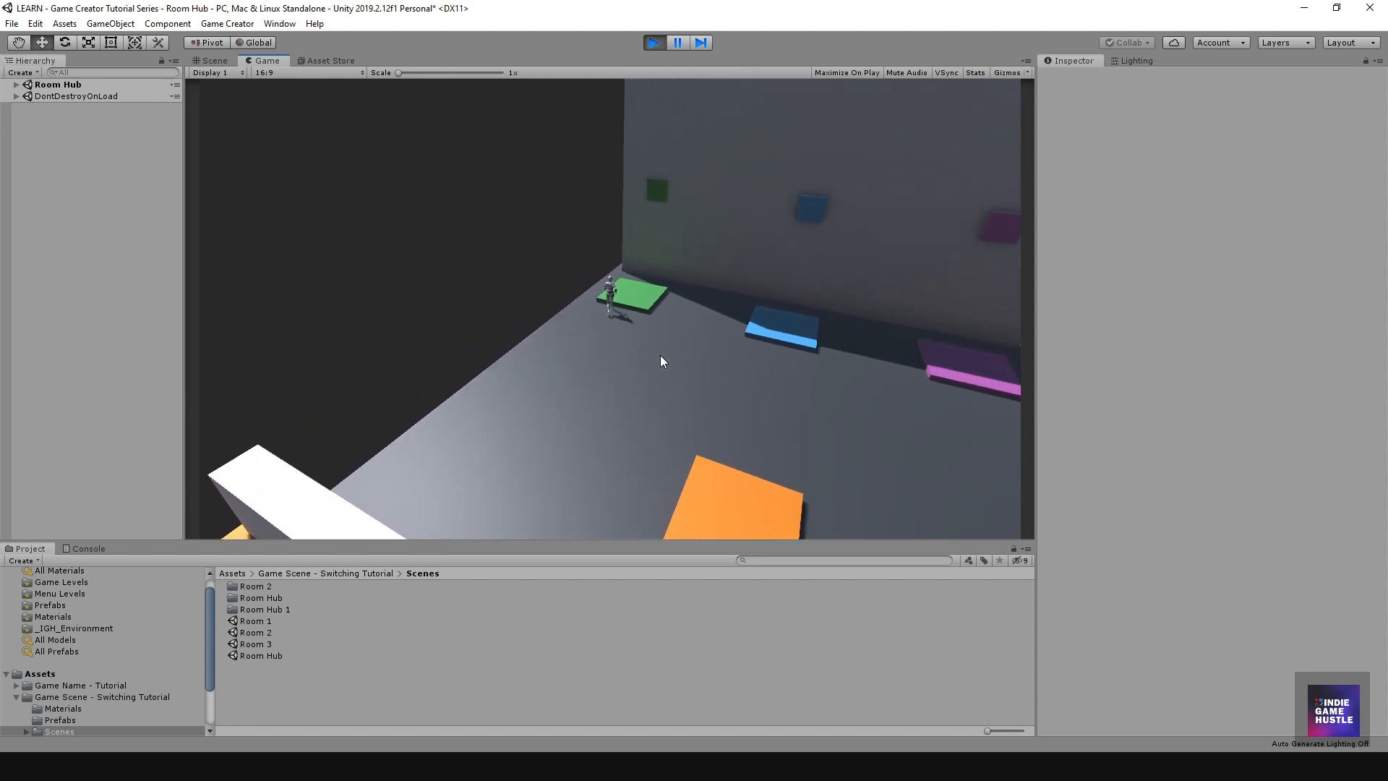
key(d)
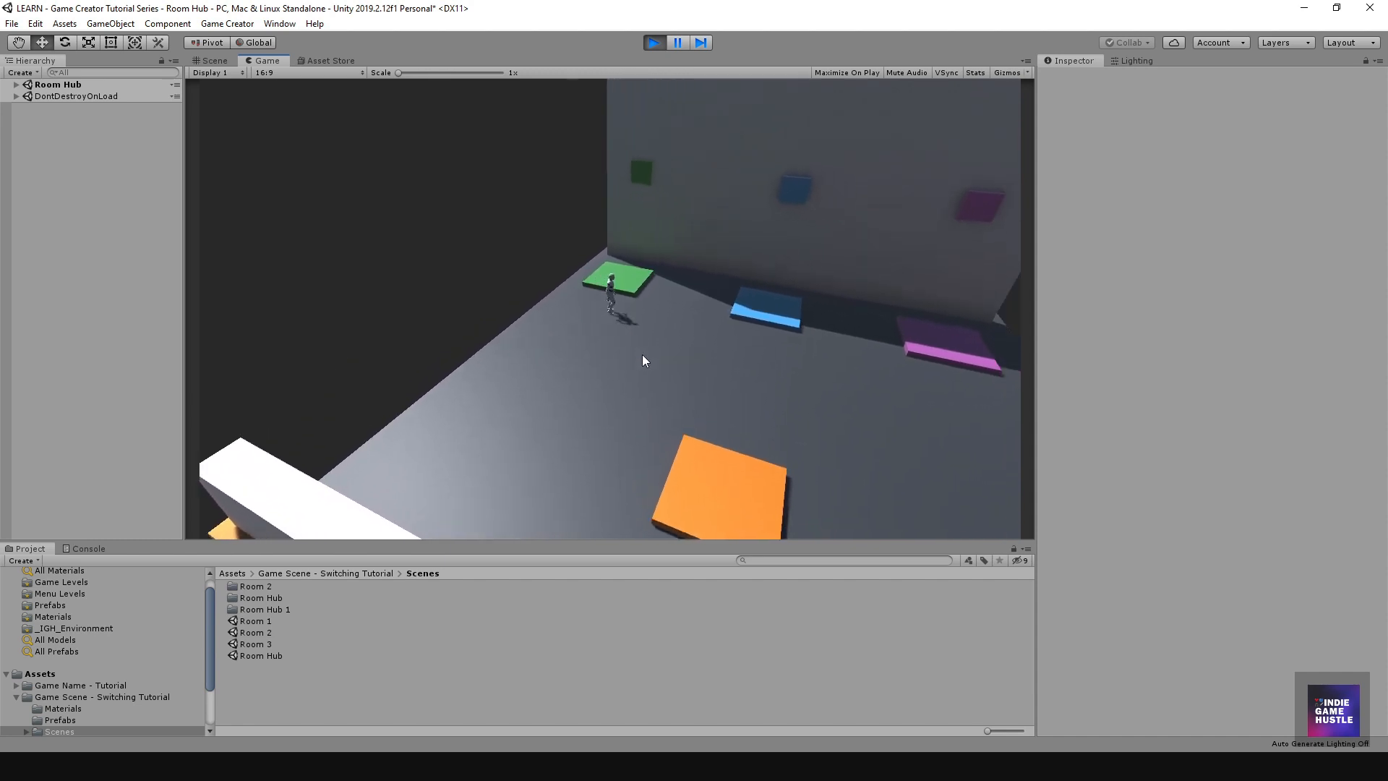
key(s)
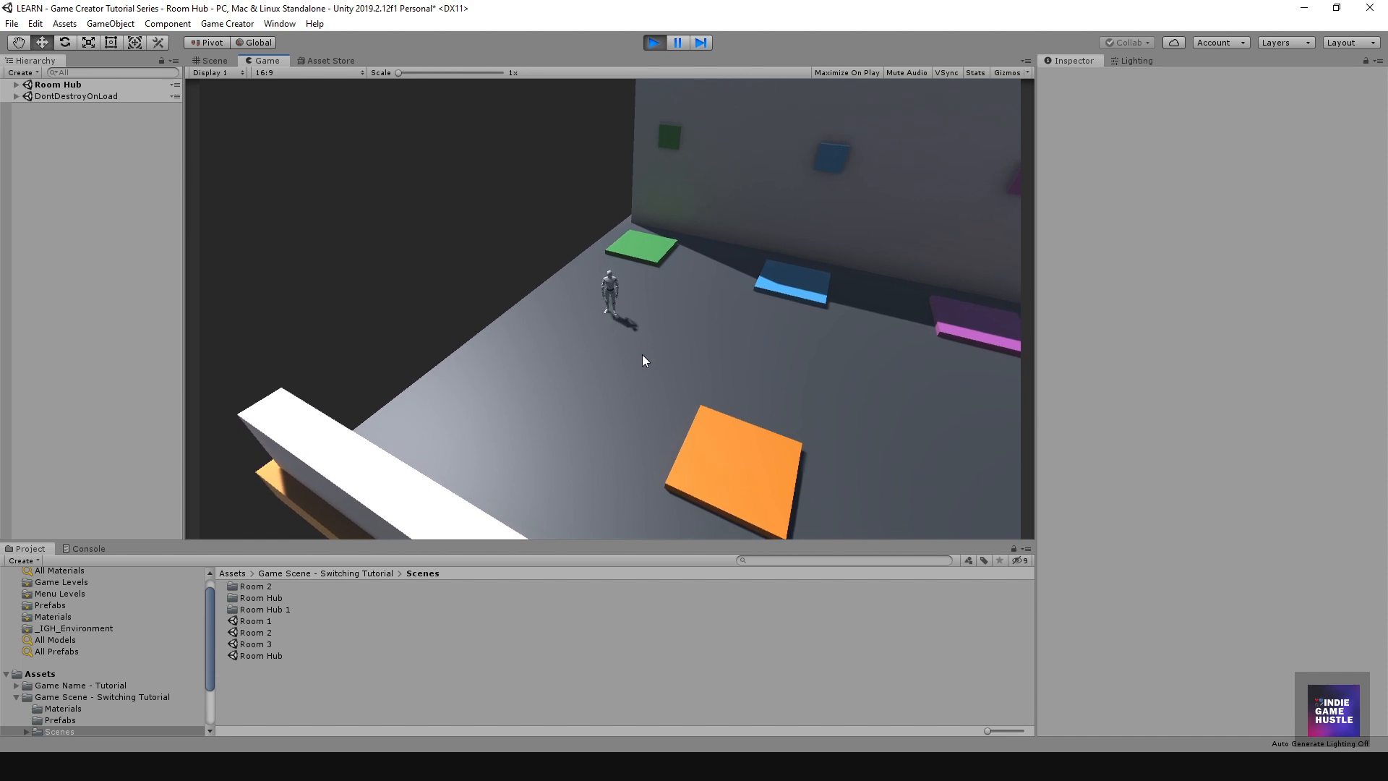
key(d)
key(a)
key(w)
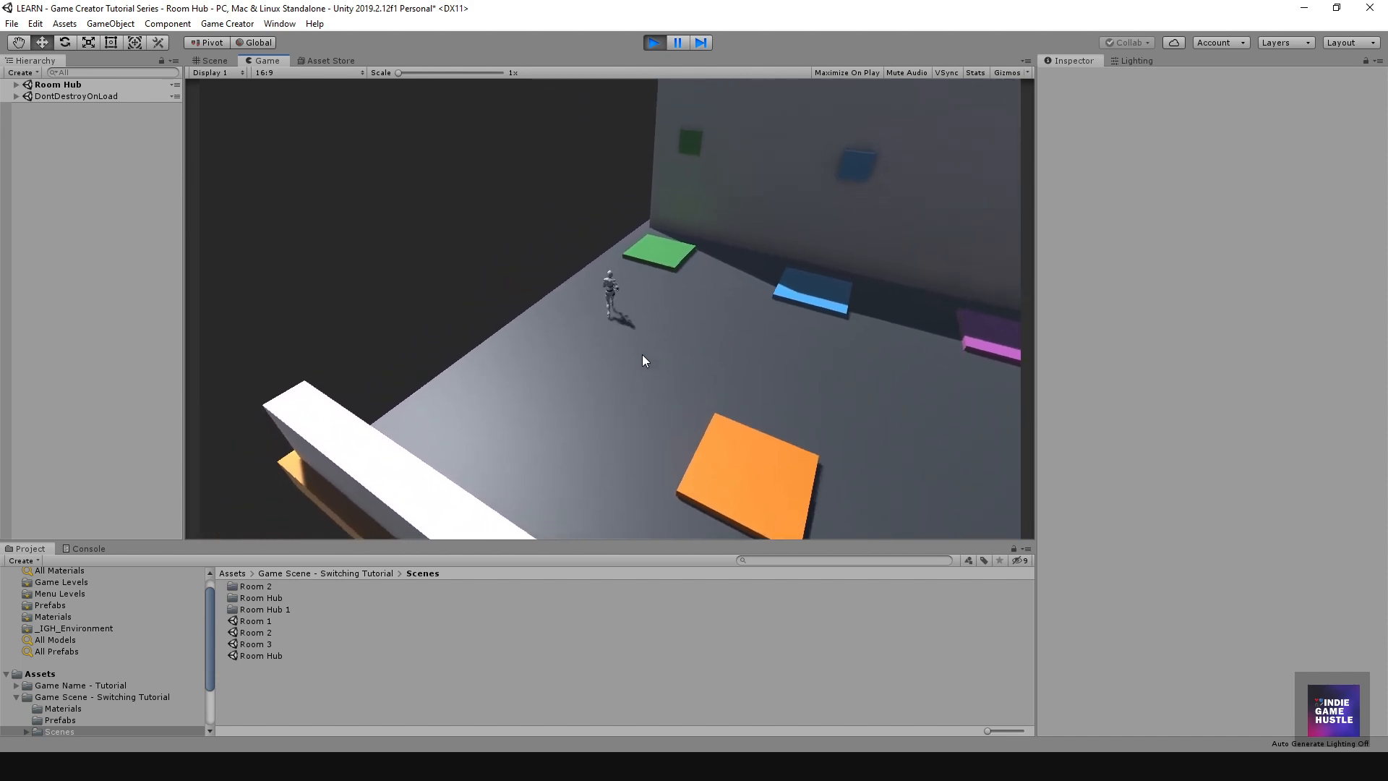
key(d)
key(a)
key(s)
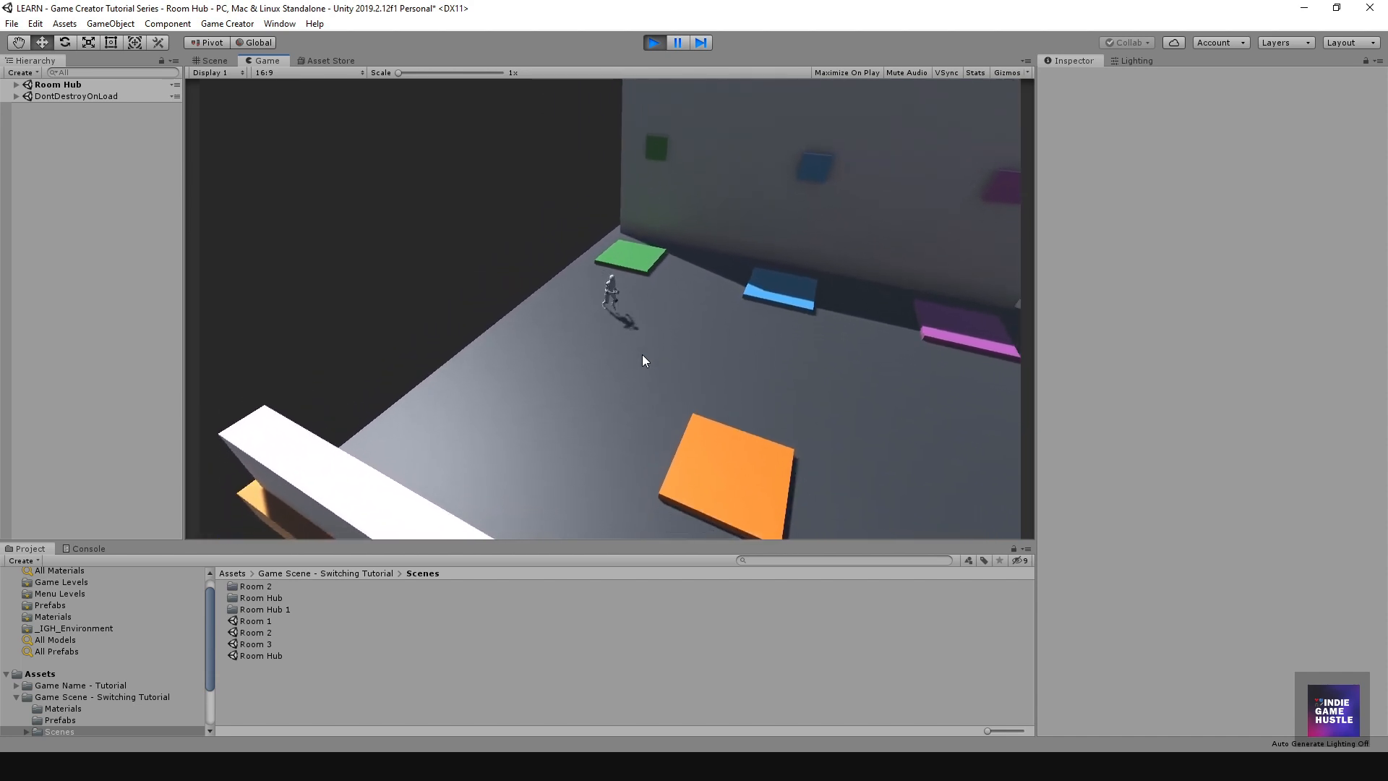
key(d)
key(d)
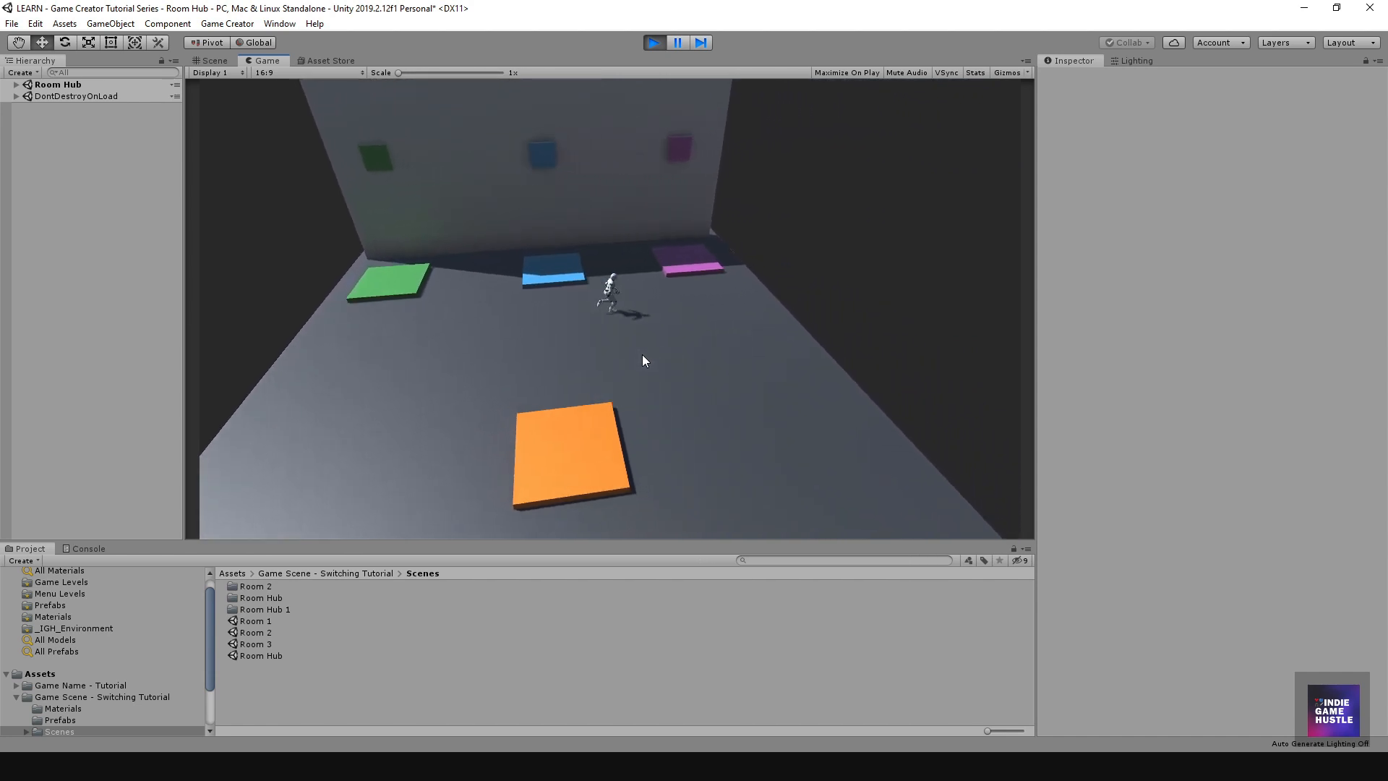
key(a)
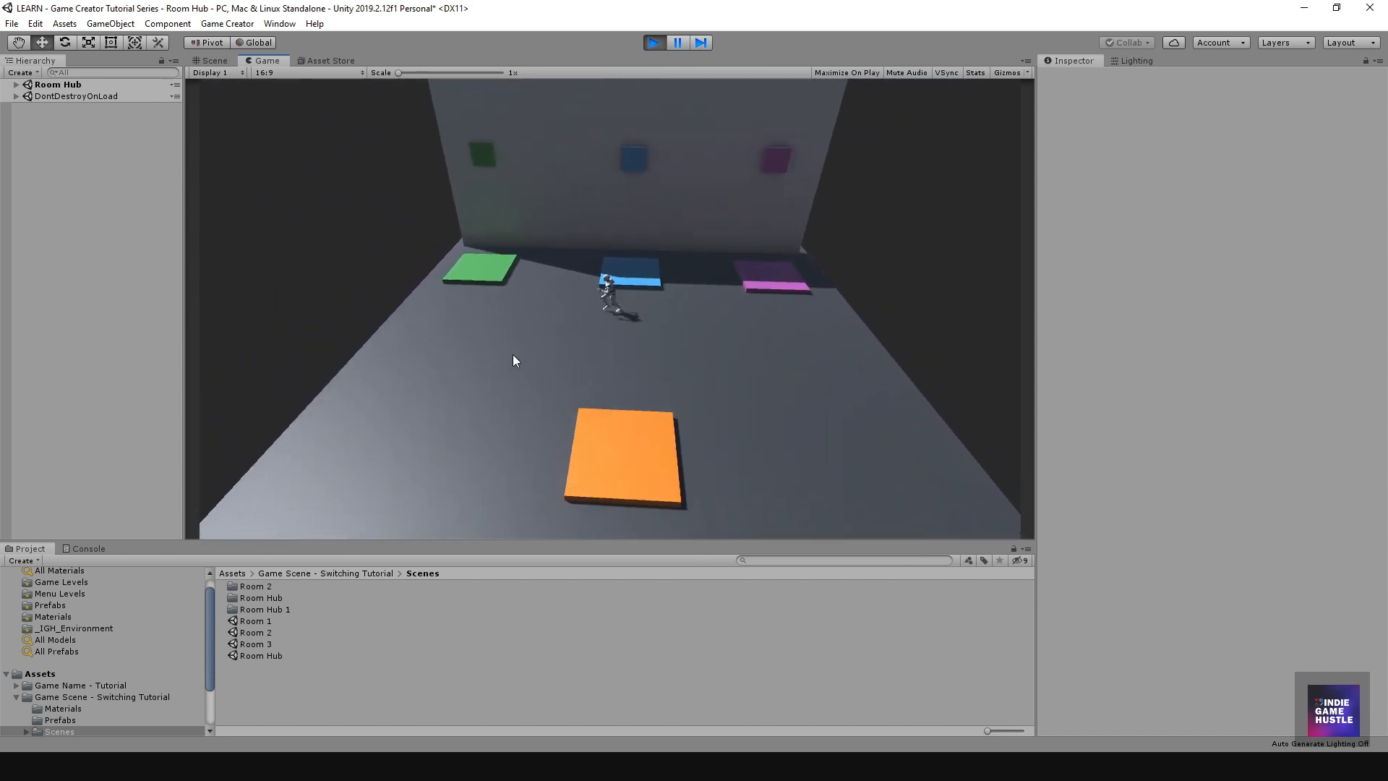
key(d)
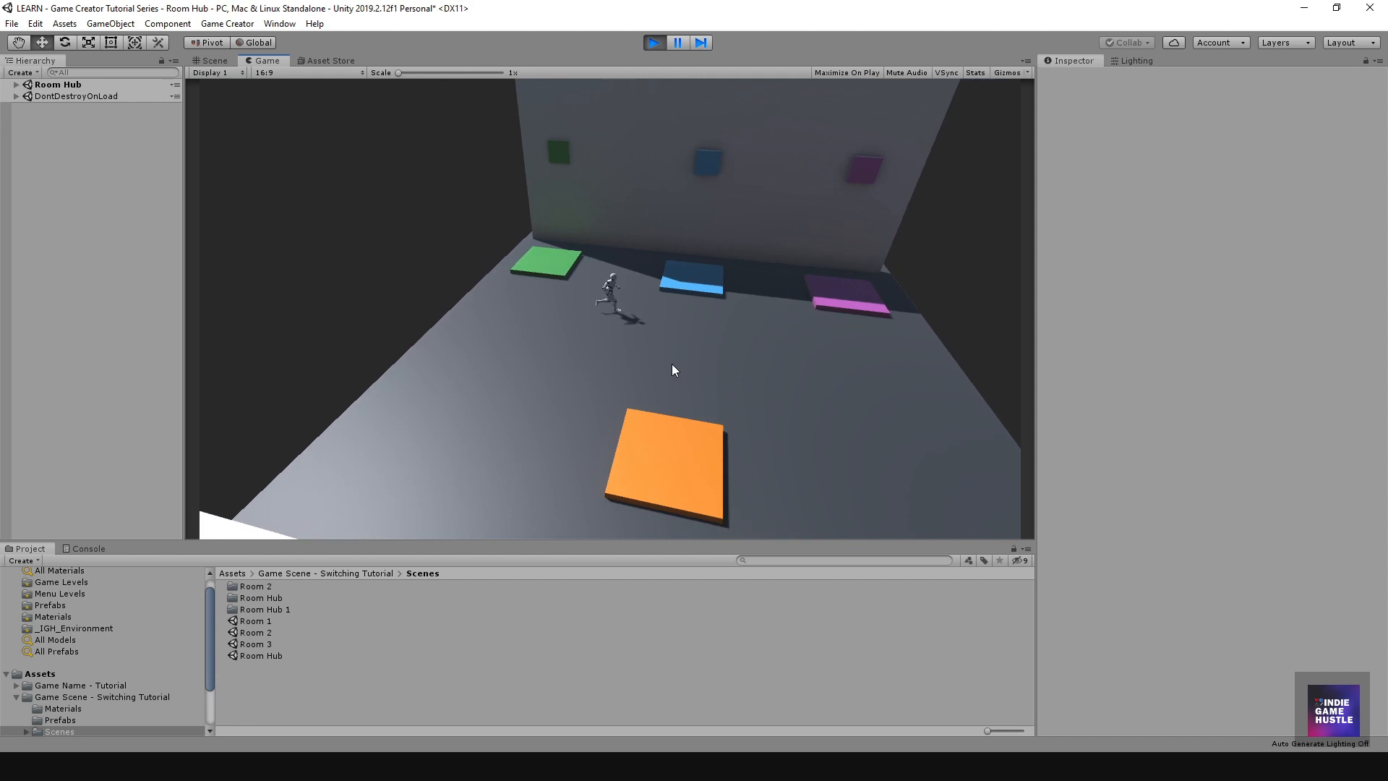
key(s)
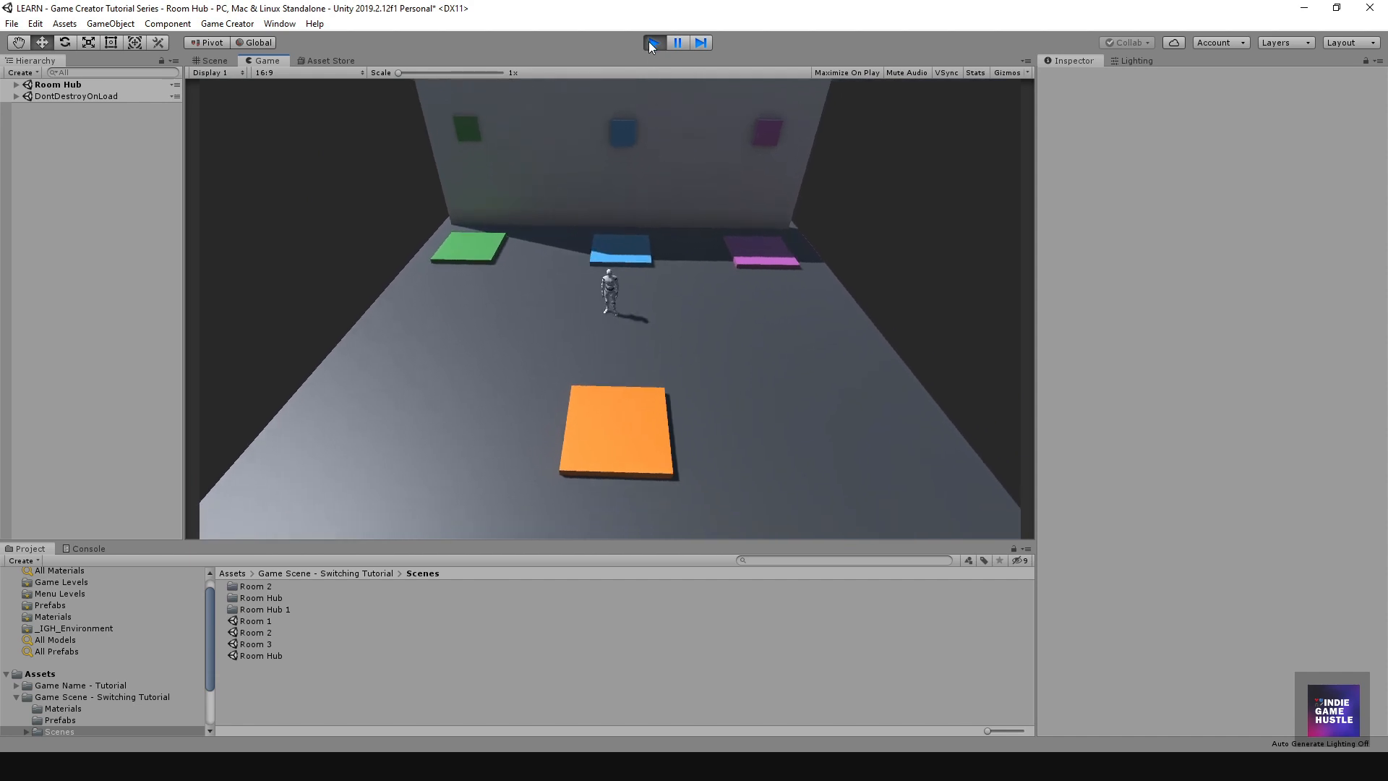
click(648, 41)
Step: Save the Room 1 scene and the project
alt+drag(525, 312, 693, 311)
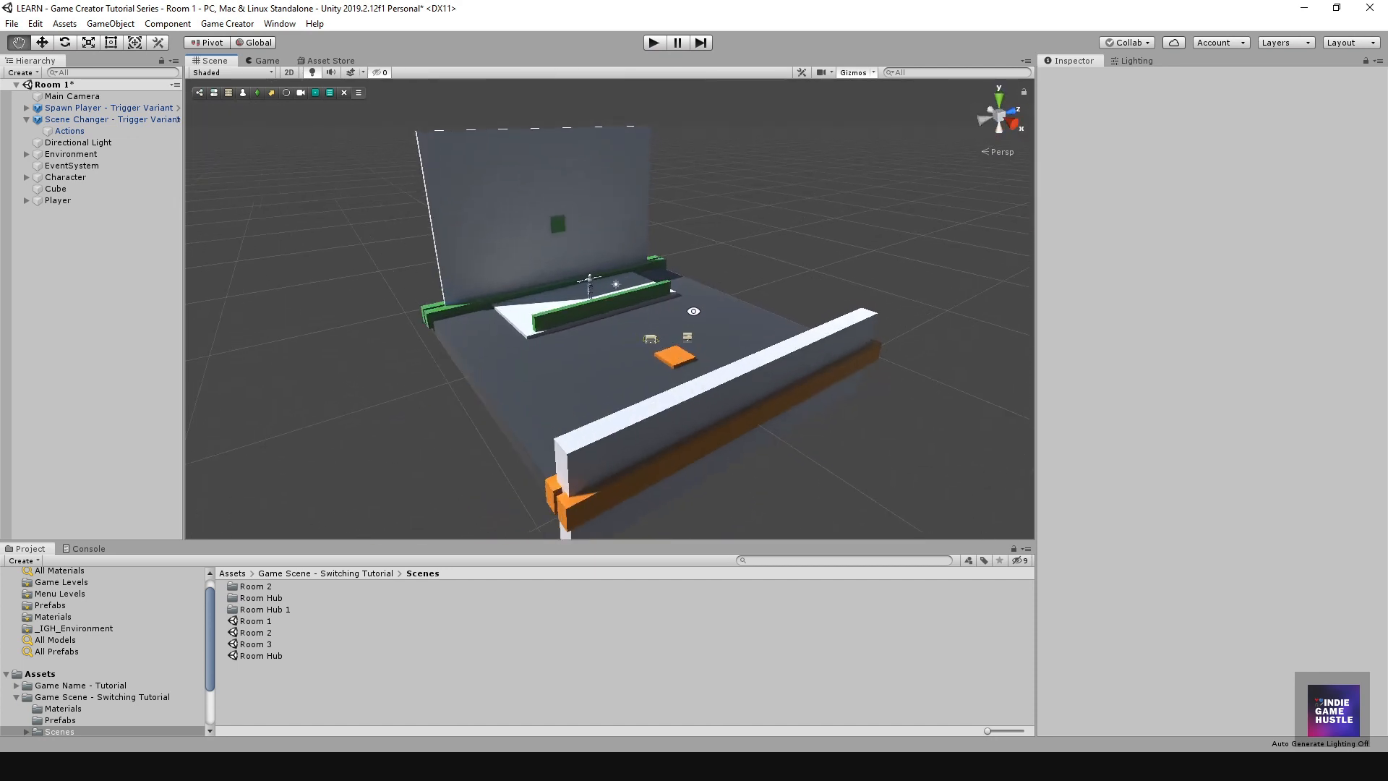
click(12, 23)
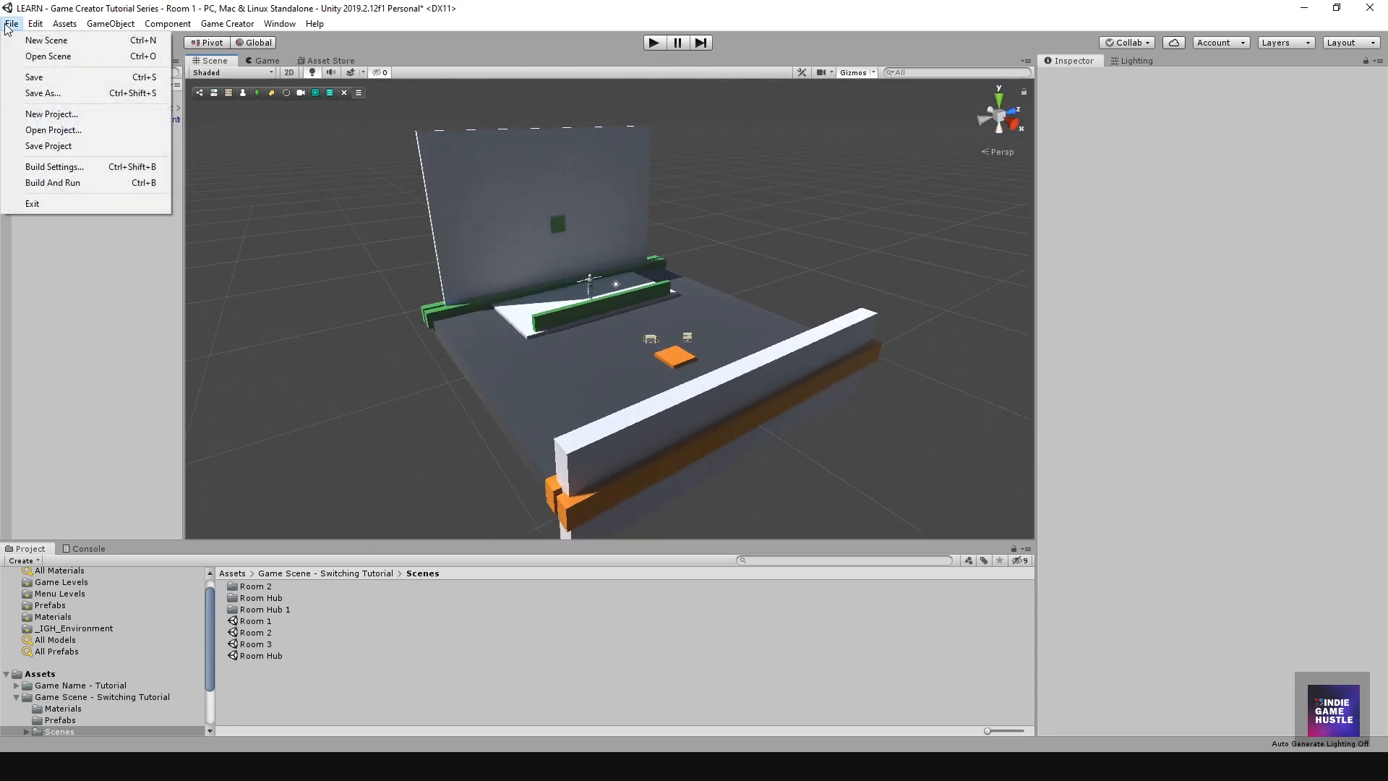
click(34, 77)
click(12, 23)
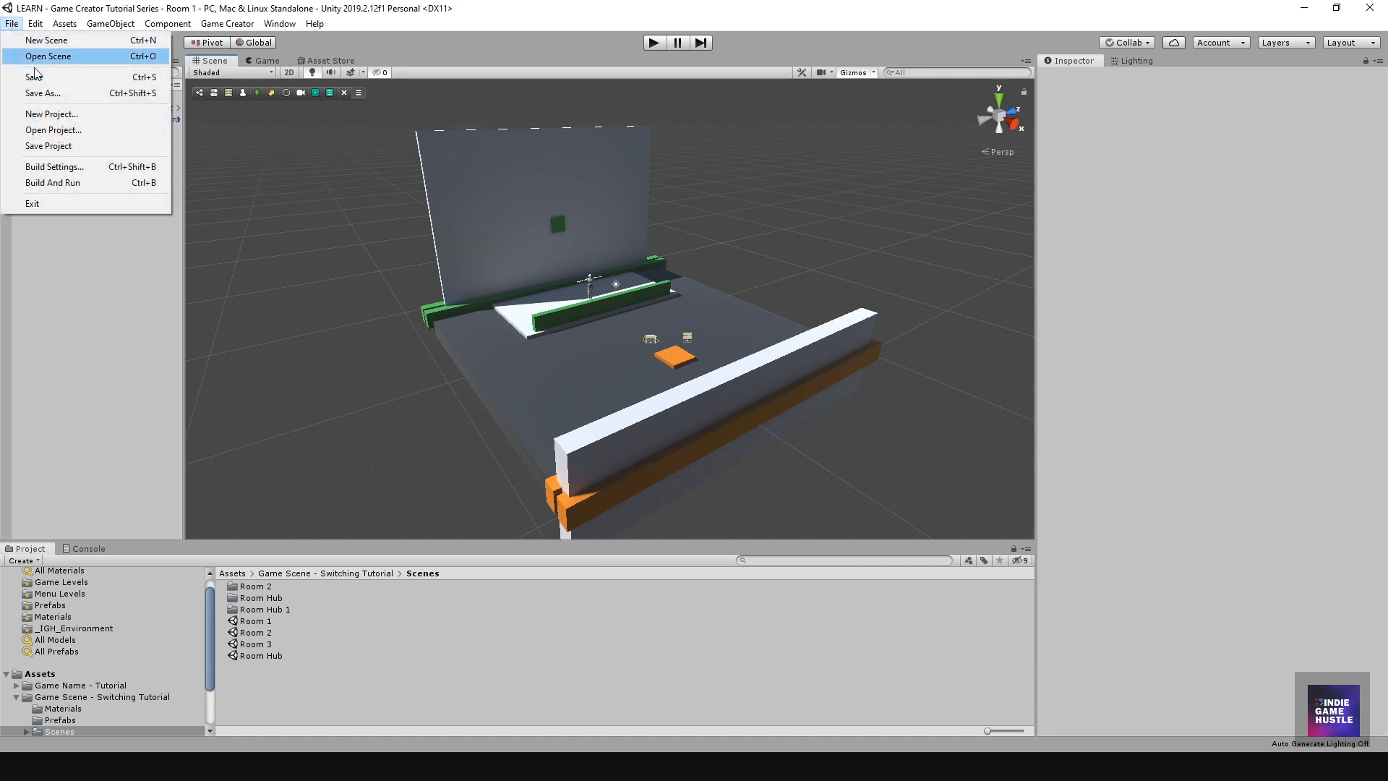
click(46, 146)
Step: Open the Room 2 scene and show the Prefabs folder of Game Scene - Switching Tutorial
alt+drag(694, 311, 738, 300)
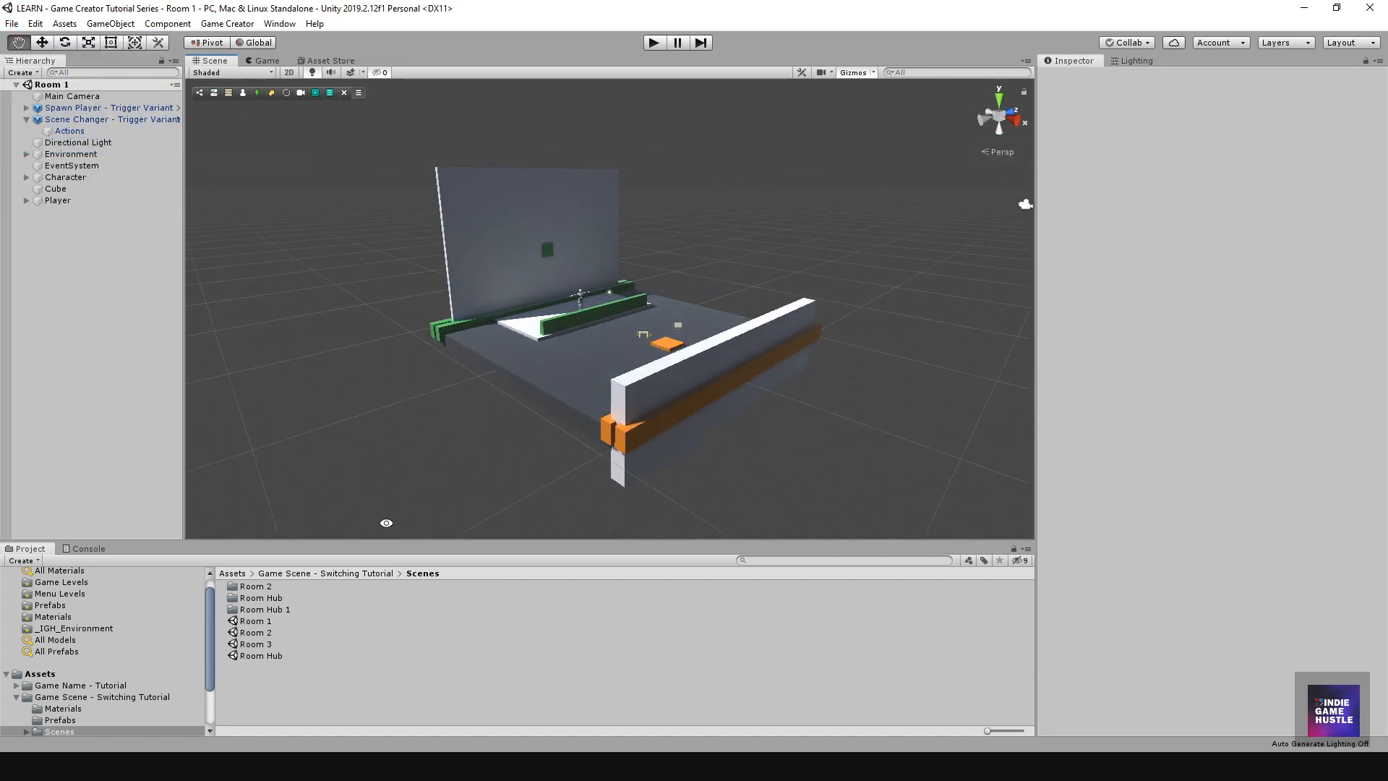
double_click(261, 633)
alt+drag(638, 375, 643, 337)
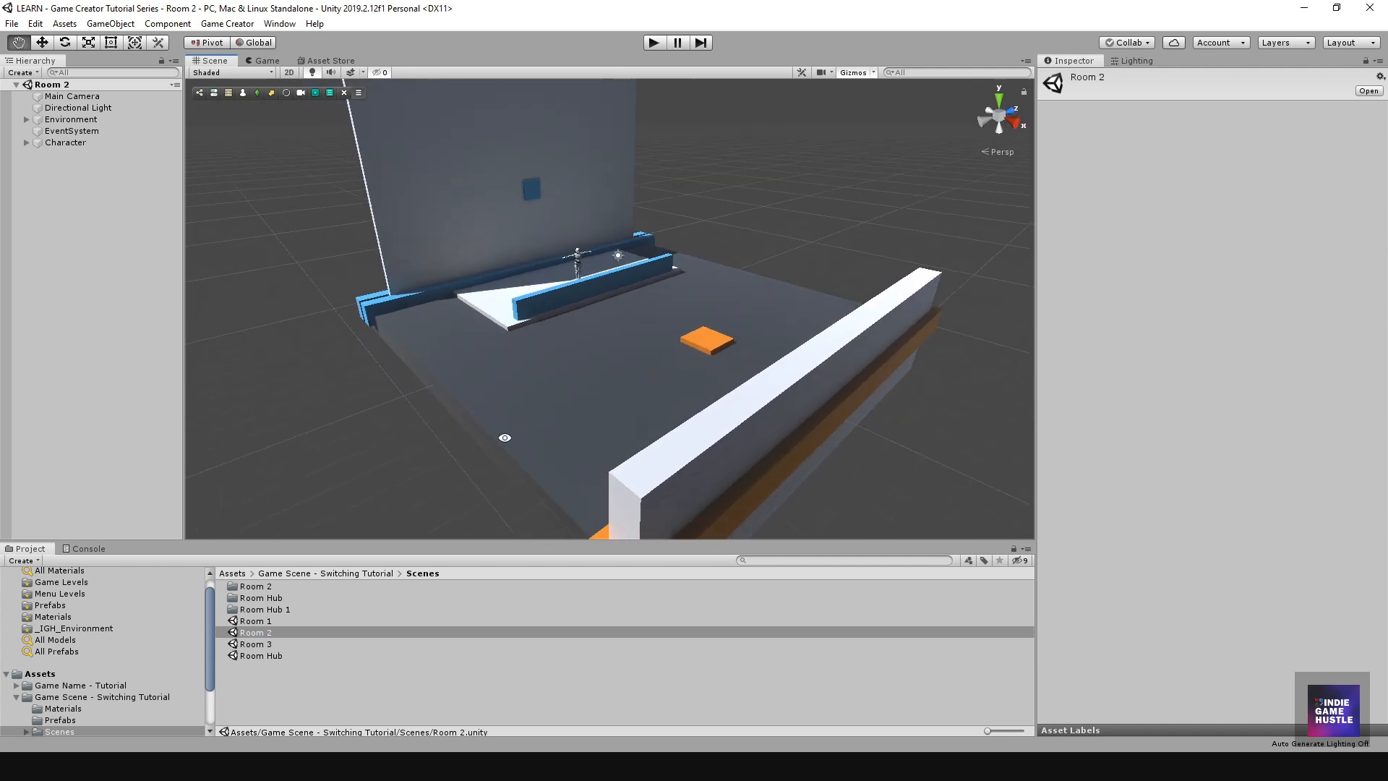
click(336, 572)
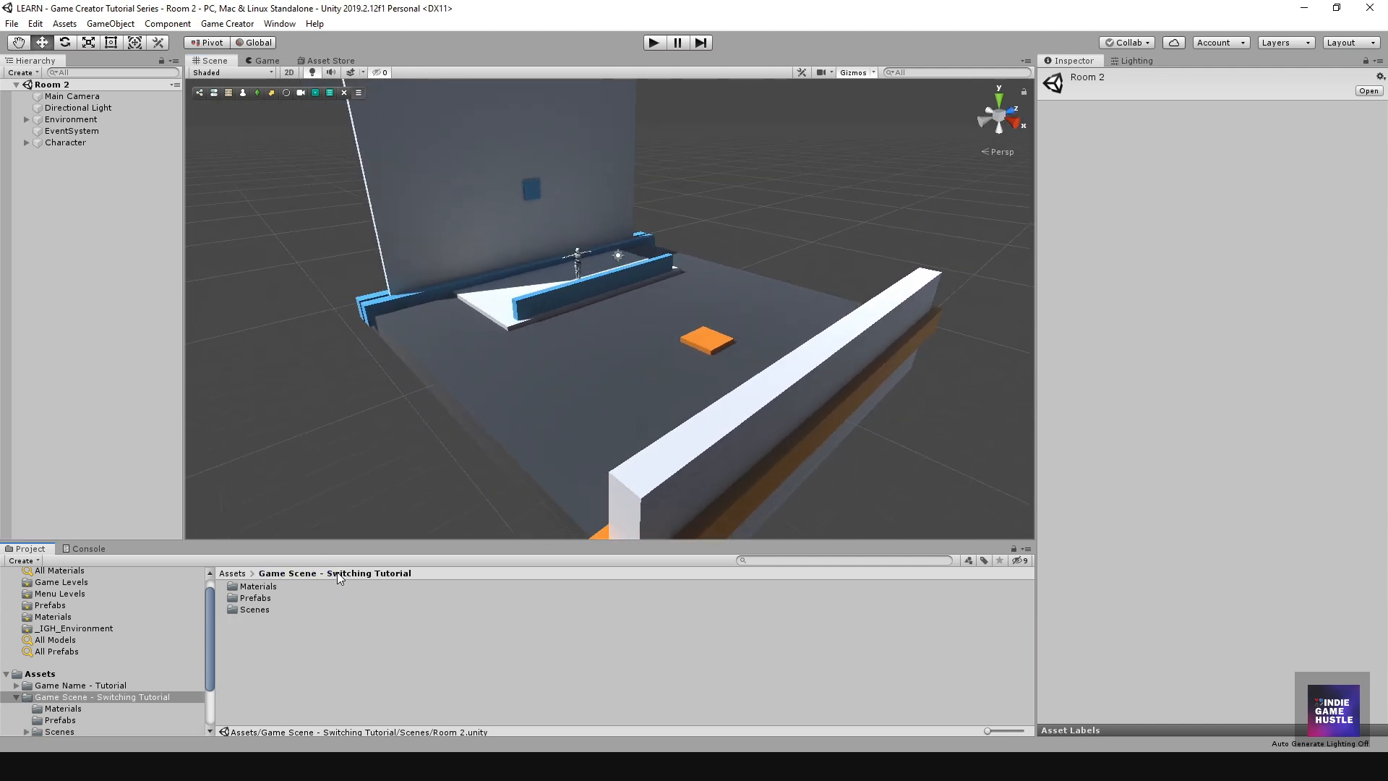
double_click(246, 599)
Step: Add the Scene Changer - Trigger Variant prefab to Room 2 and position it over the orange pad
drag(260, 600, 714, 260)
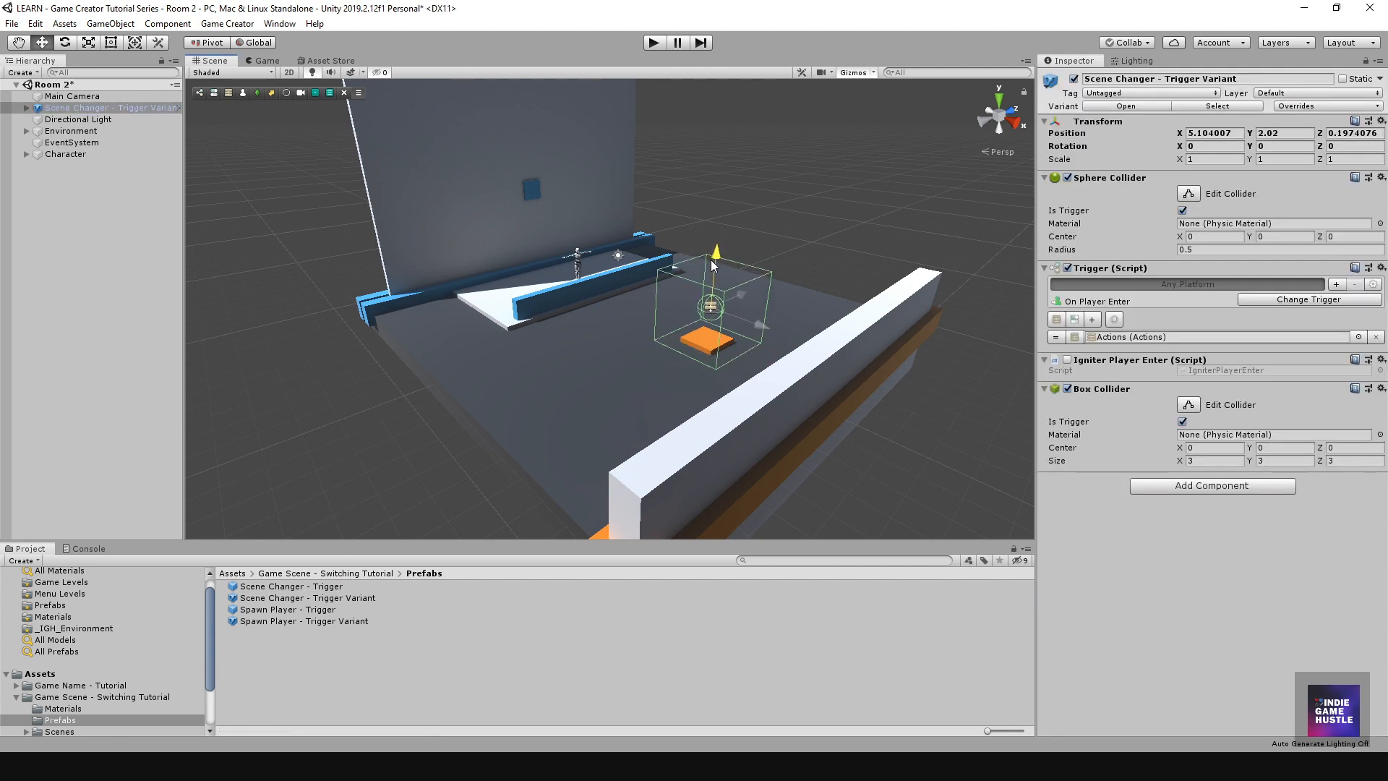
drag(759, 323, 776, 329)
drag(733, 261, 735, 264)
Step: Add the Spawn Player - Trigger Variant prefab beside Room 2's orange pad, raised to Y 0.686 and rotated to about 270 degrees around Y
drag(255, 626, 666, 331)
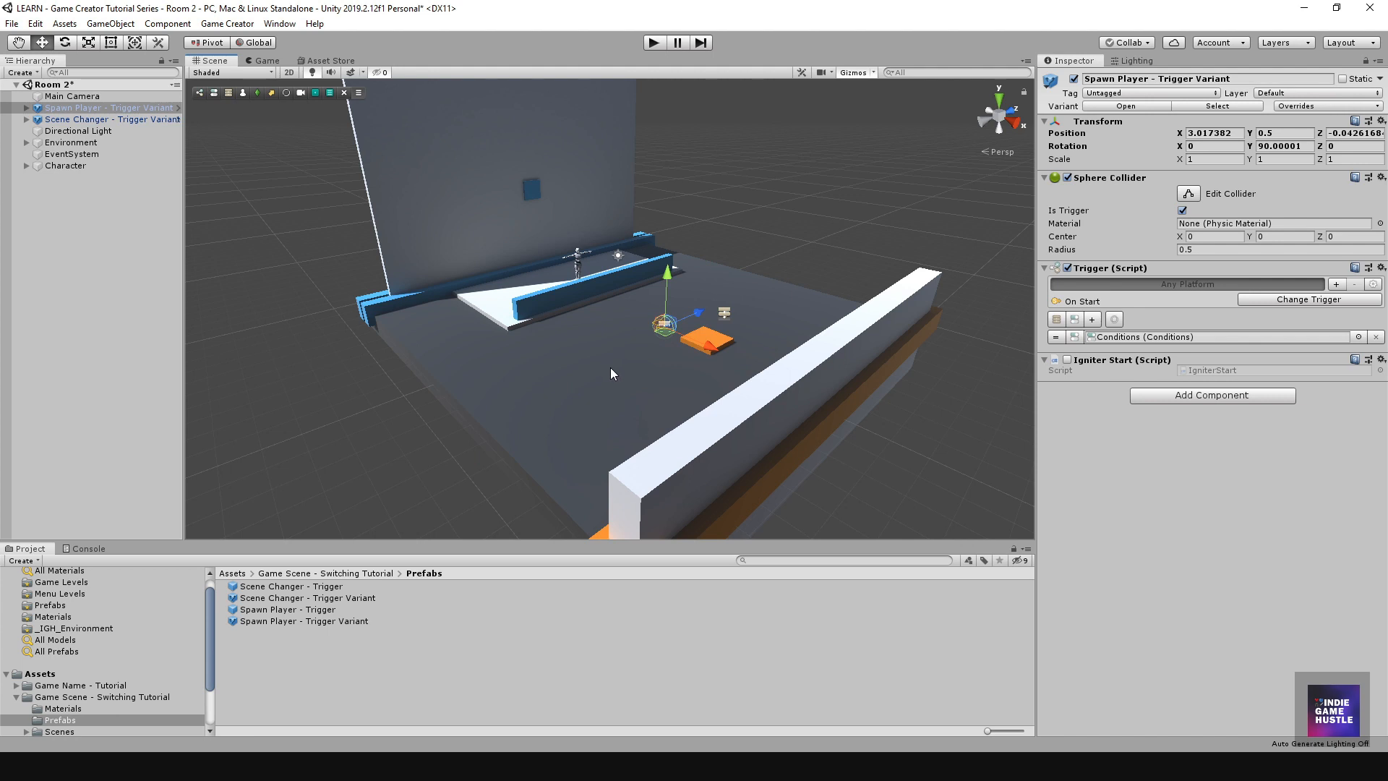
key(f)
scroll(651, 370, down, 5)
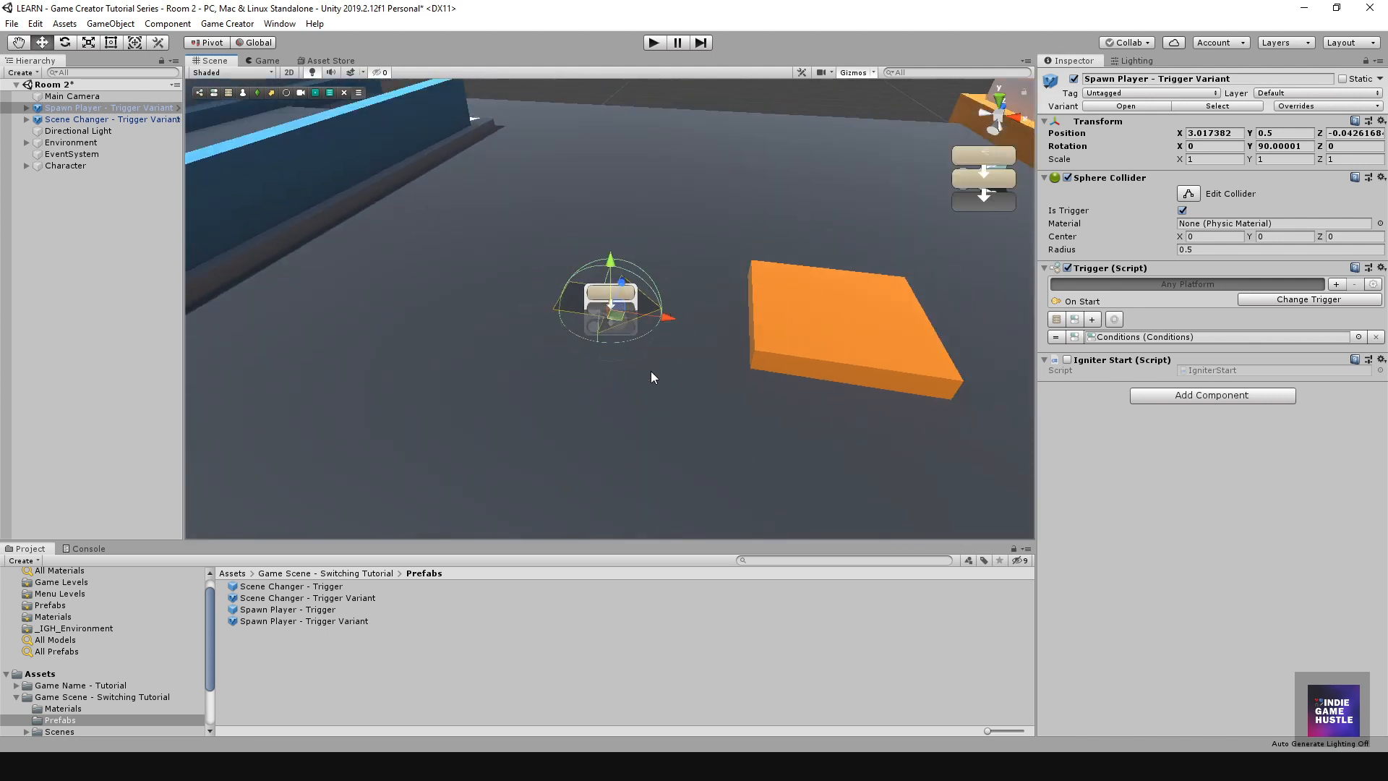
drag(610, 262, 611, 249)
key(e)
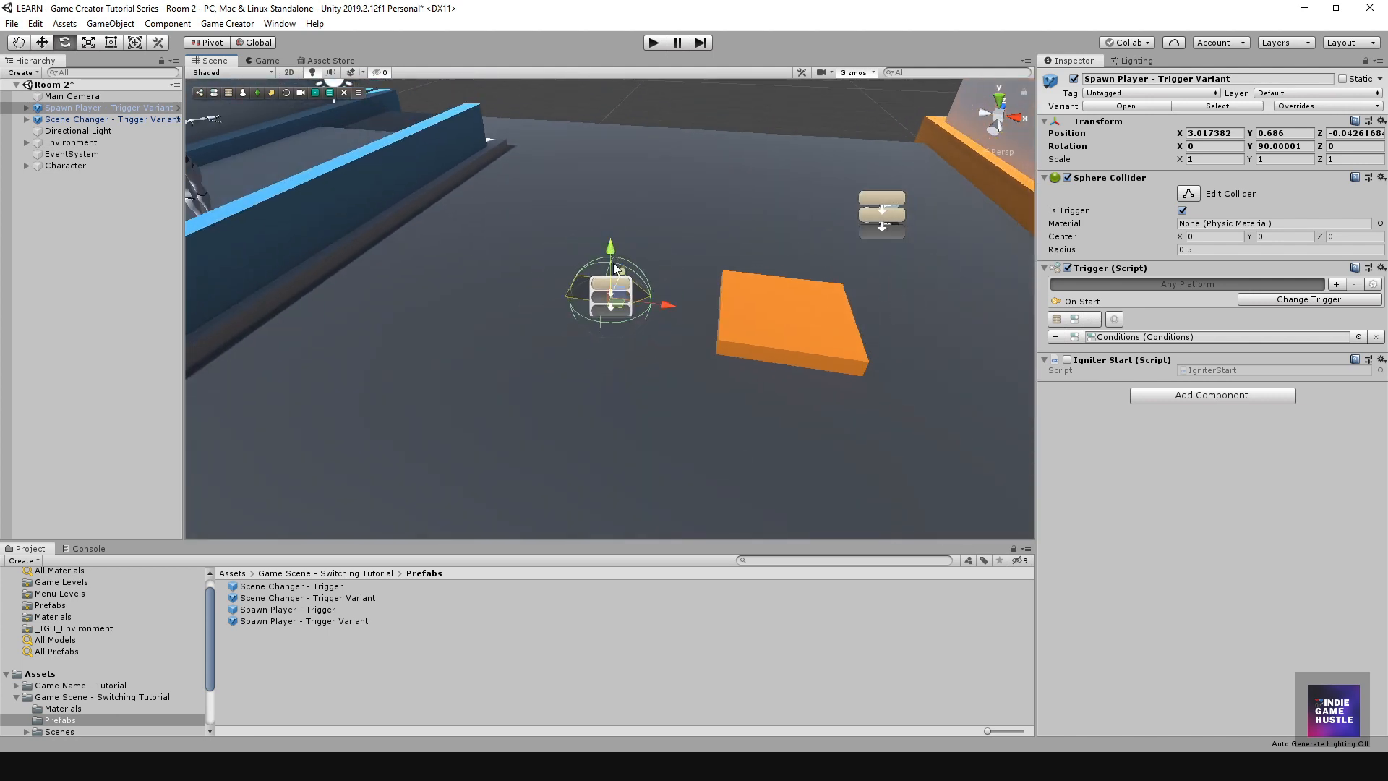
ctrl+drag(644, 329, 302, 290)
key(w)
Step: Check the Actions of Room 2's Scene Changer - Trigger Variant, including its Load Scene action, and clear the selection
scroll(714, 328, down, 3)
alt+drag(714, 328, 562, 305)
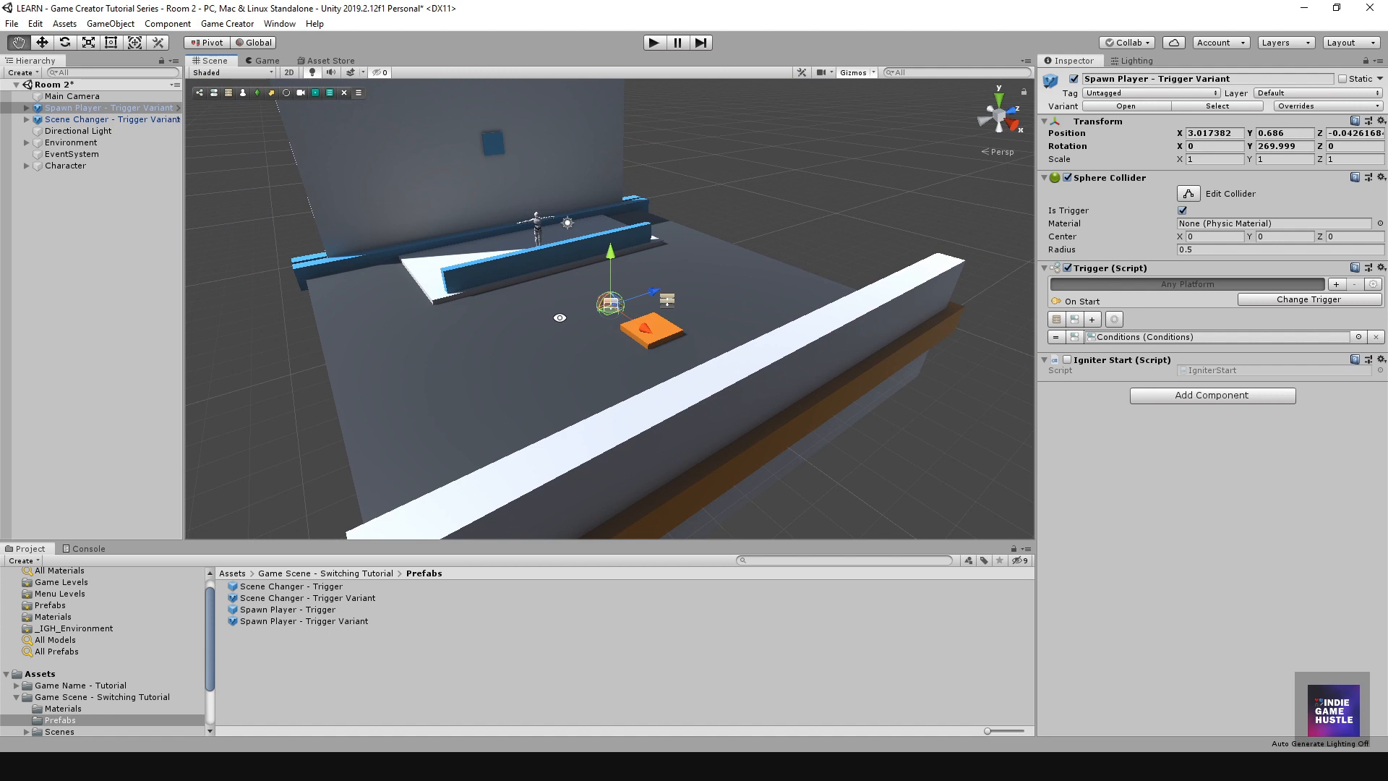
middle_drag(679, 384, 679, 387)
alt+drag(464, 341, 405, 340)
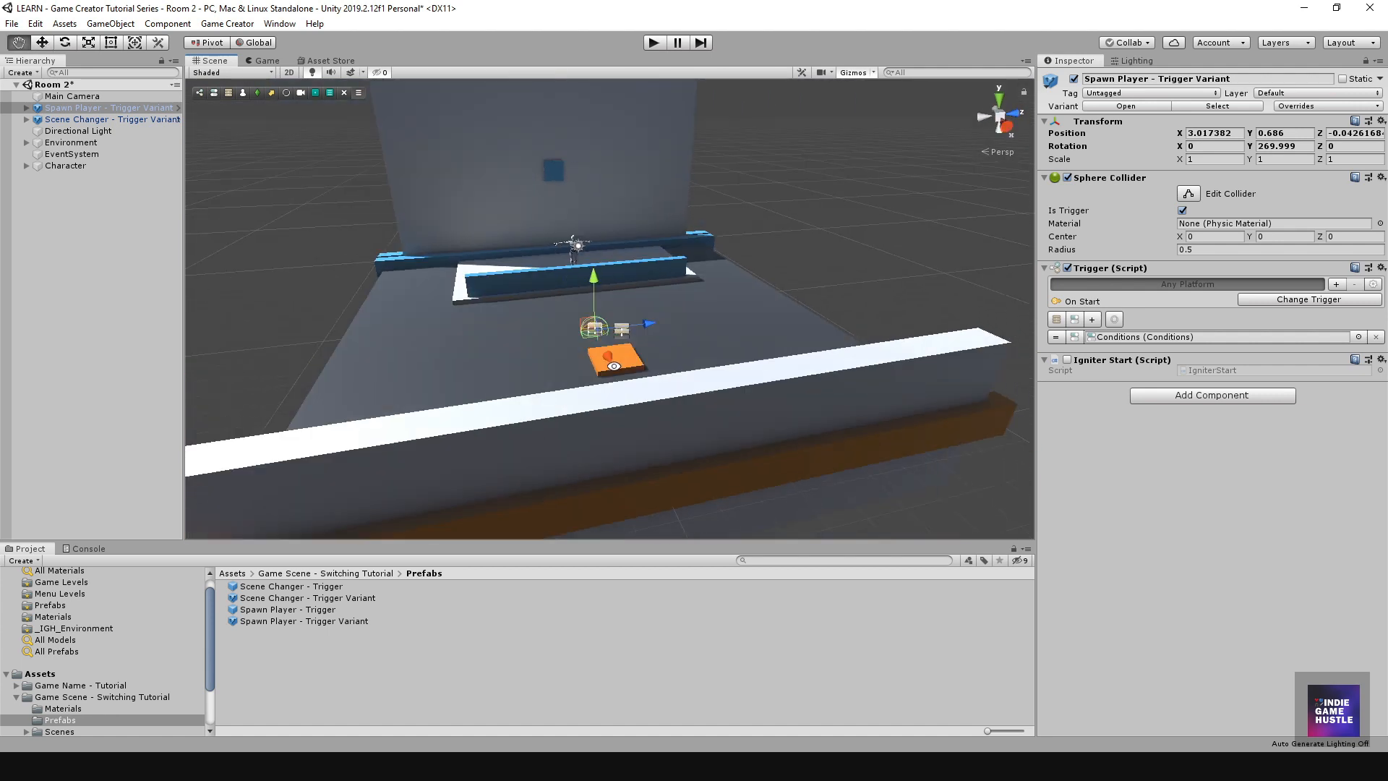
click(26, 119)
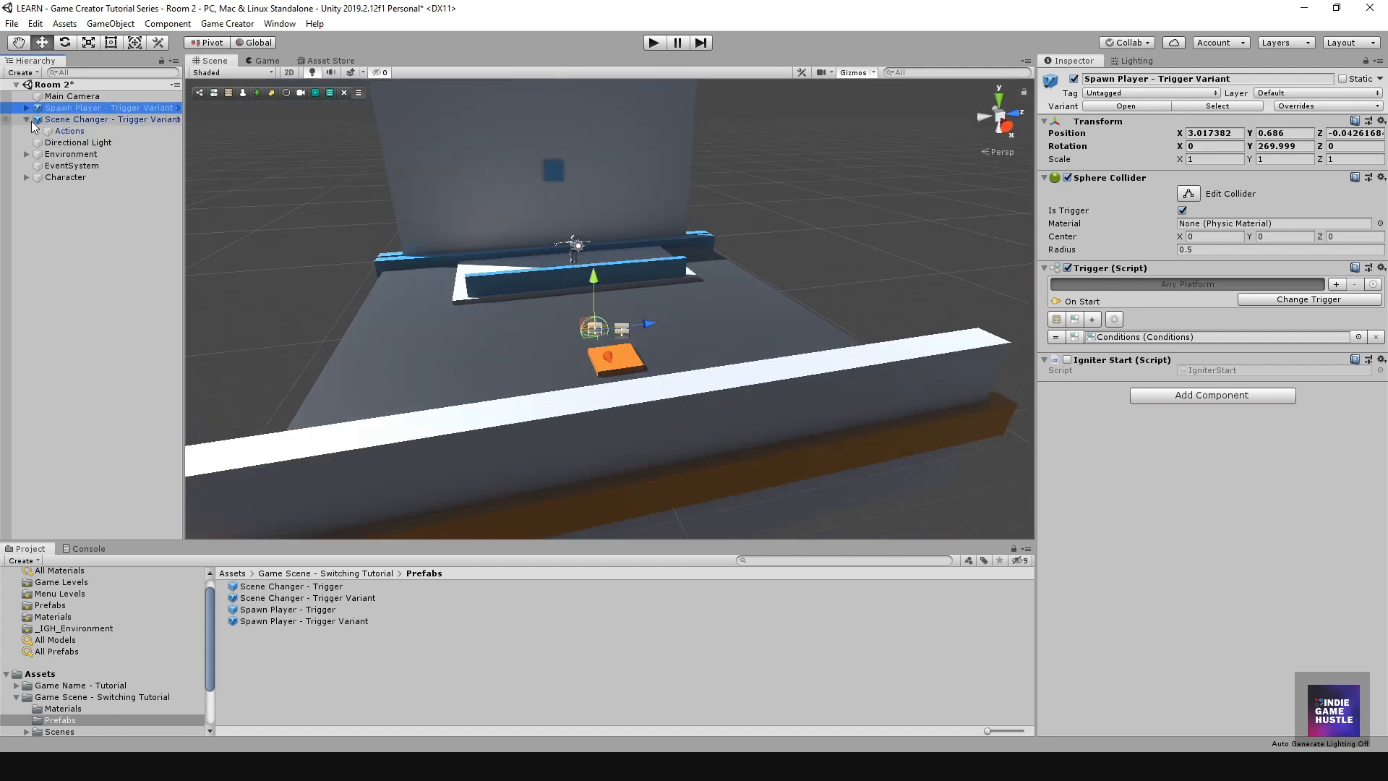
click(73, 120)
click(69, 131)
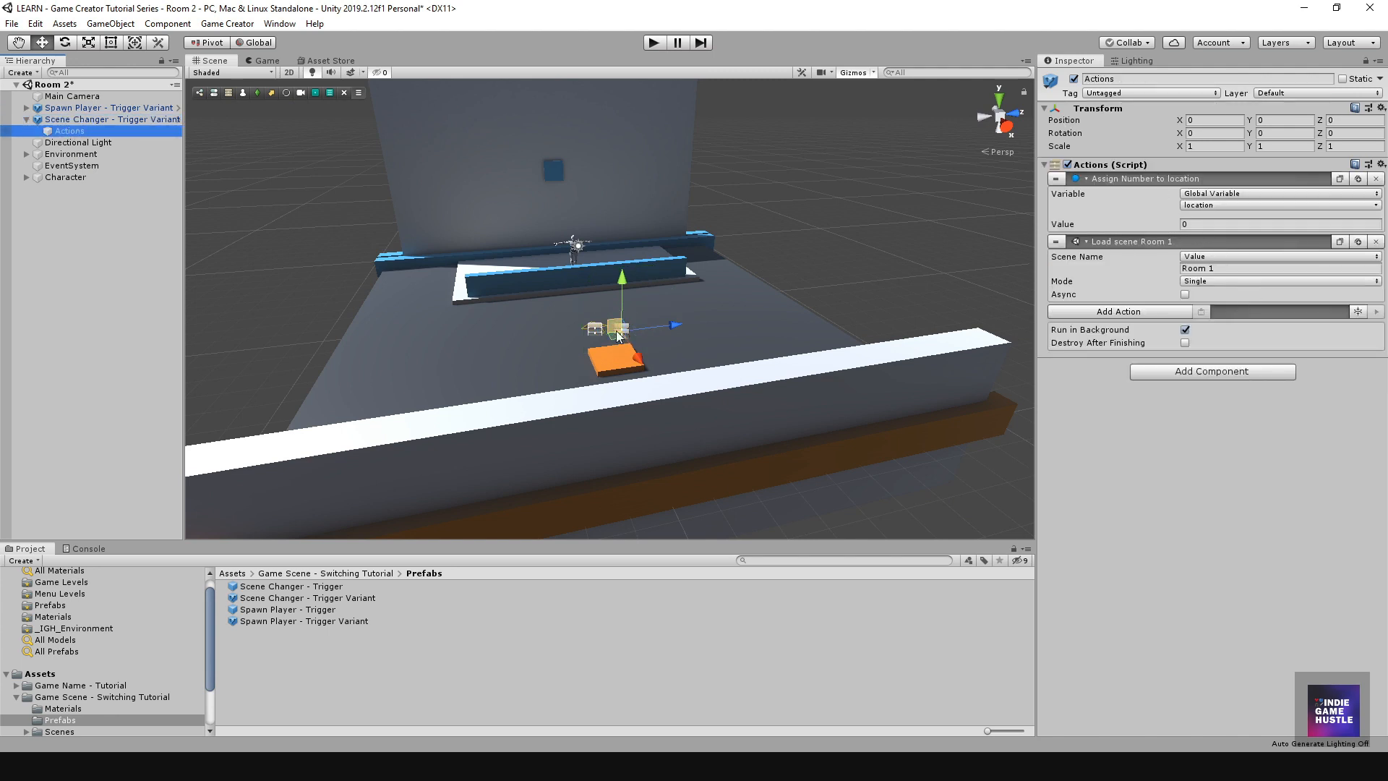
alt+drag(428, 362, 644, 367)
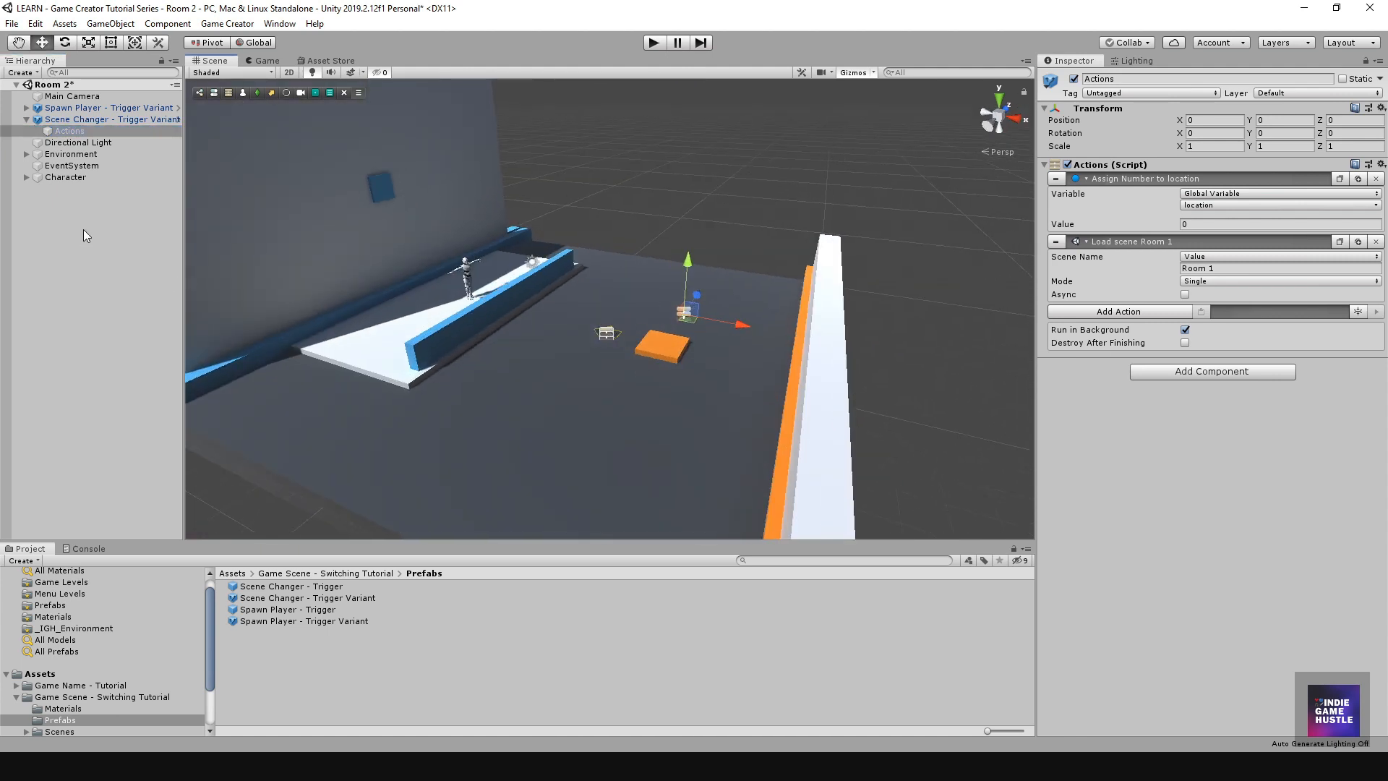
click(26, 119)
click(92, 287)
Step: Create a Game Creator player in Room 2, place it on the orange pad at X 4.78, Z 0.37, and rotate it to -90 degrees around Y
alt+drag(321, 315, 581, 405)
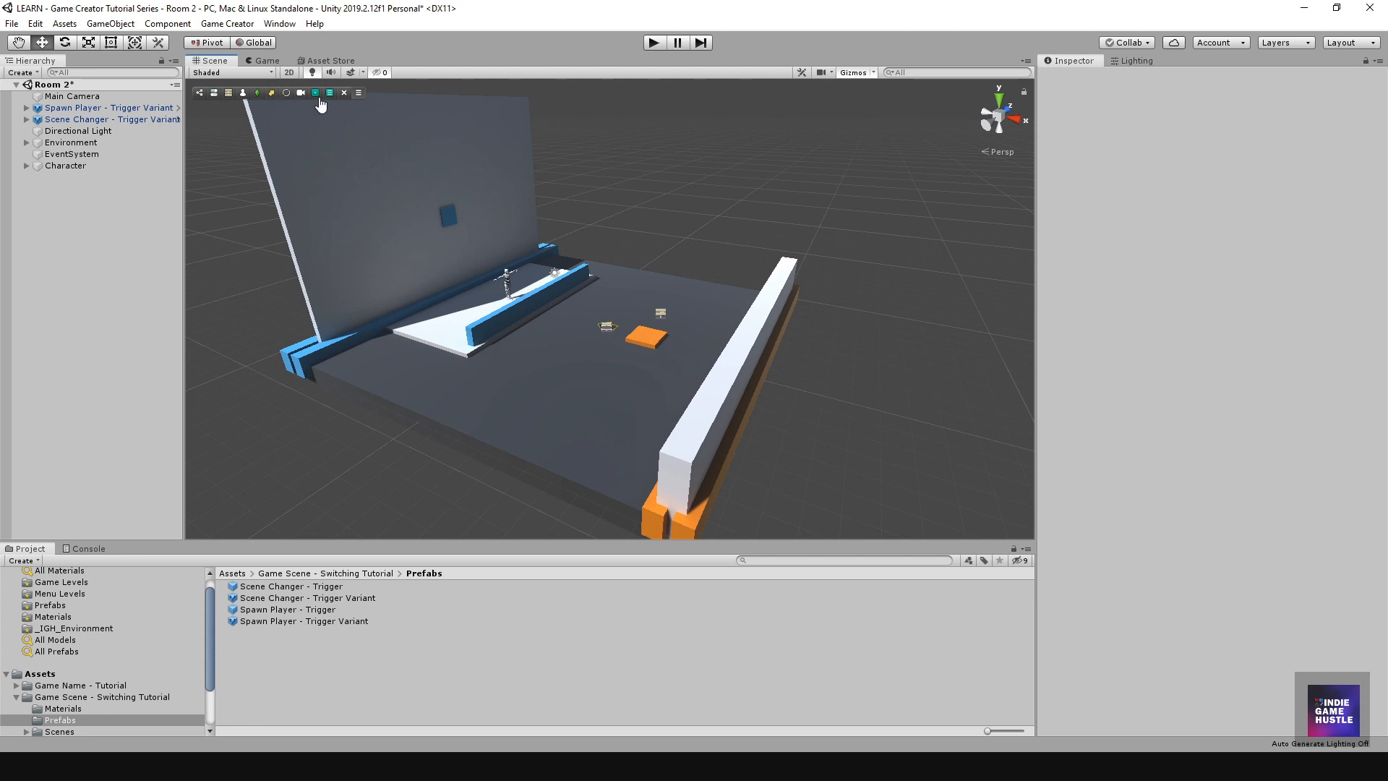
click(258, 94)
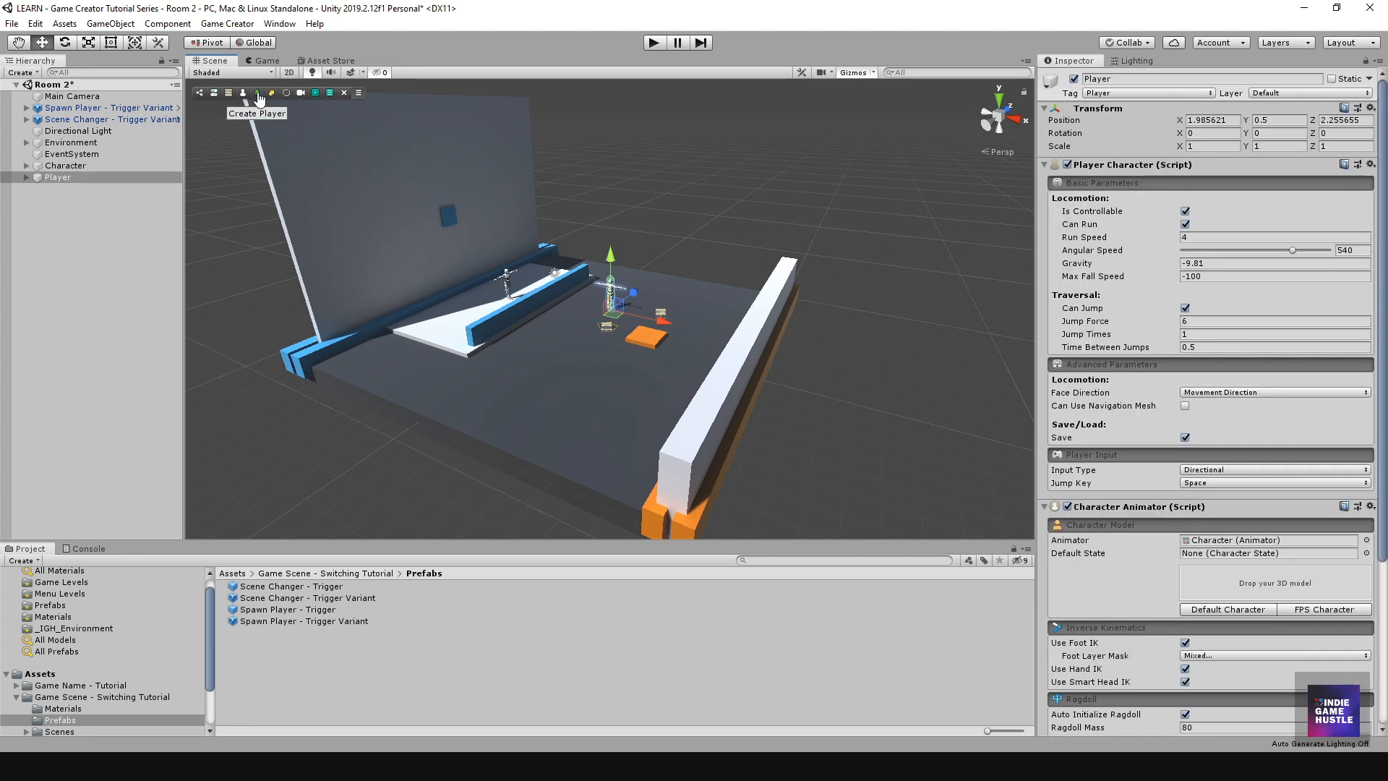
drag(700, 333, 832, 337)
key(e)
key(w)
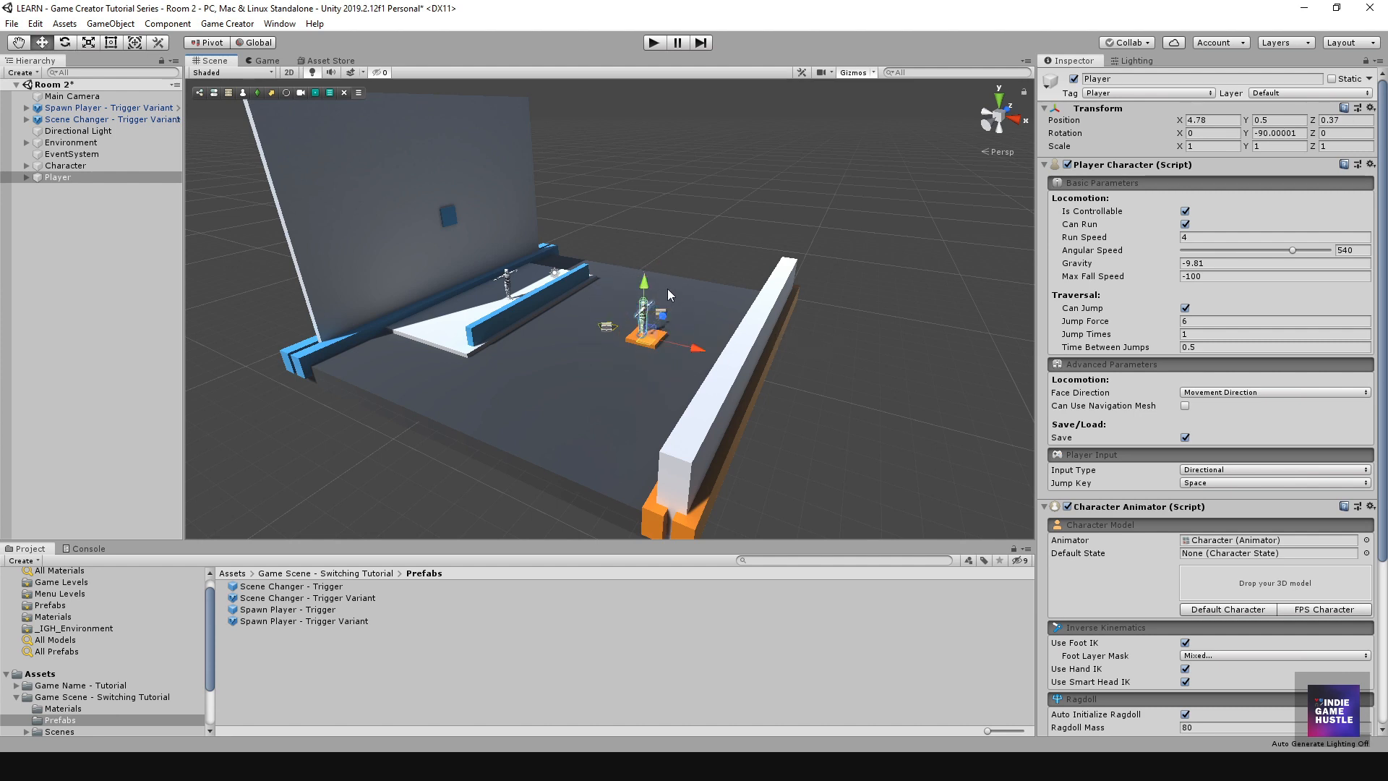
Step: Lower the player below Room 2's floor to Y -6.08 and add a cube to the scene
drag(656, 357, 653, 400)
alt+drag(769, 294, 684, 281)
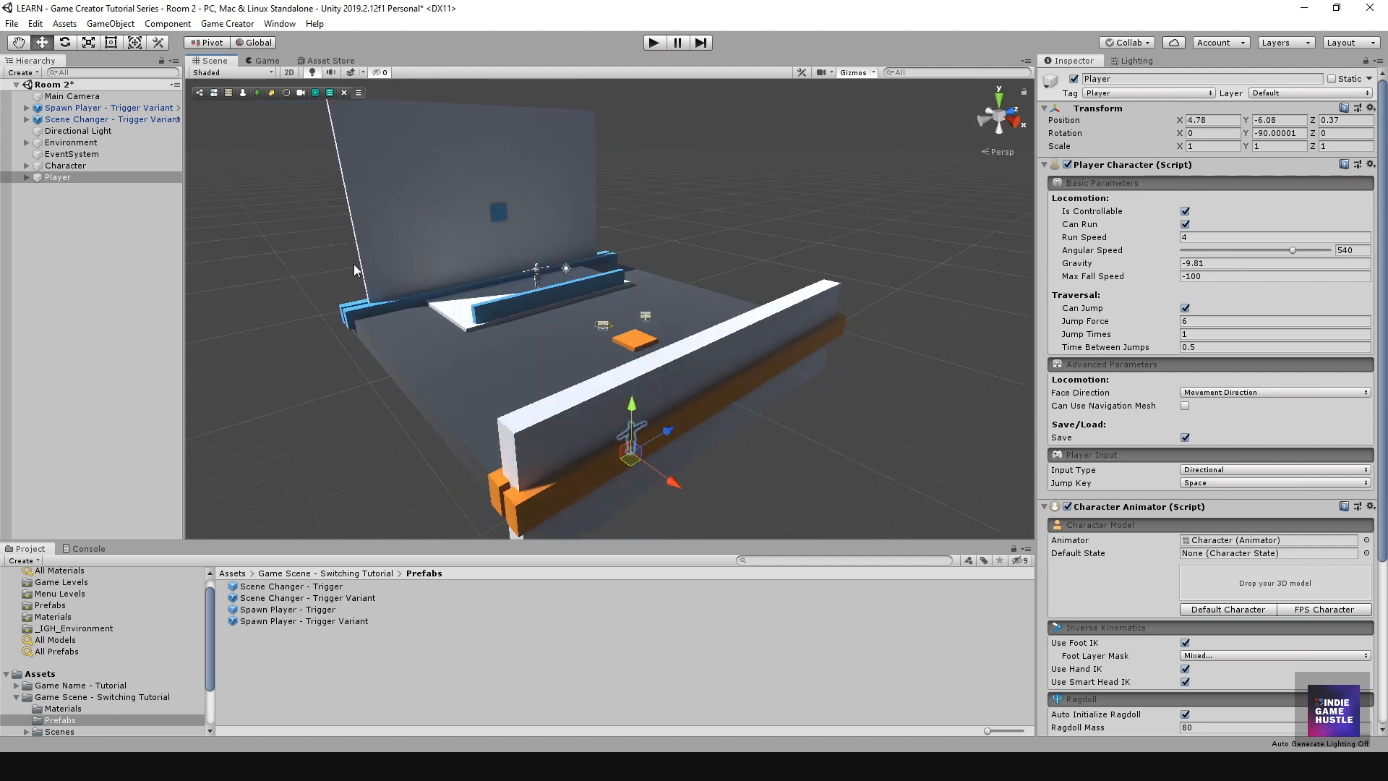
click(110, 23)
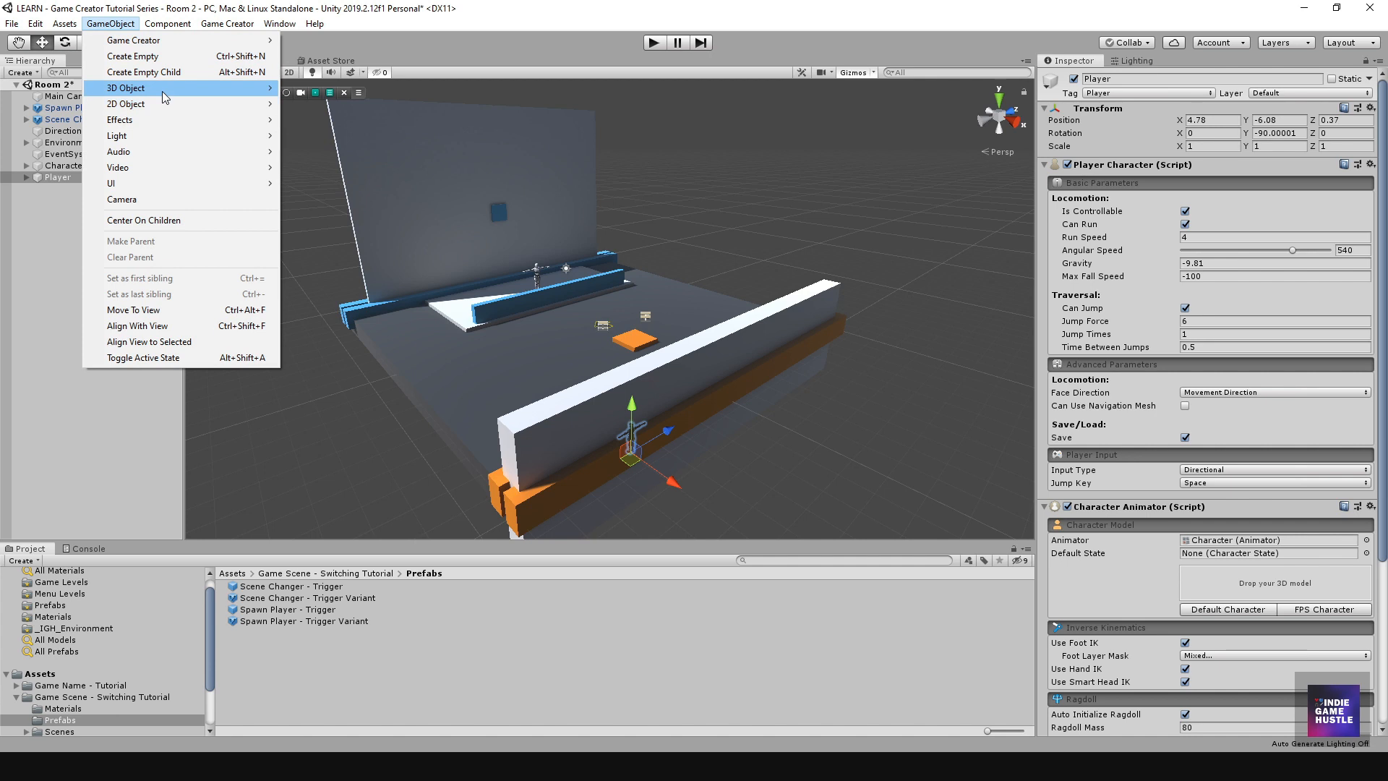
click(307, 88)
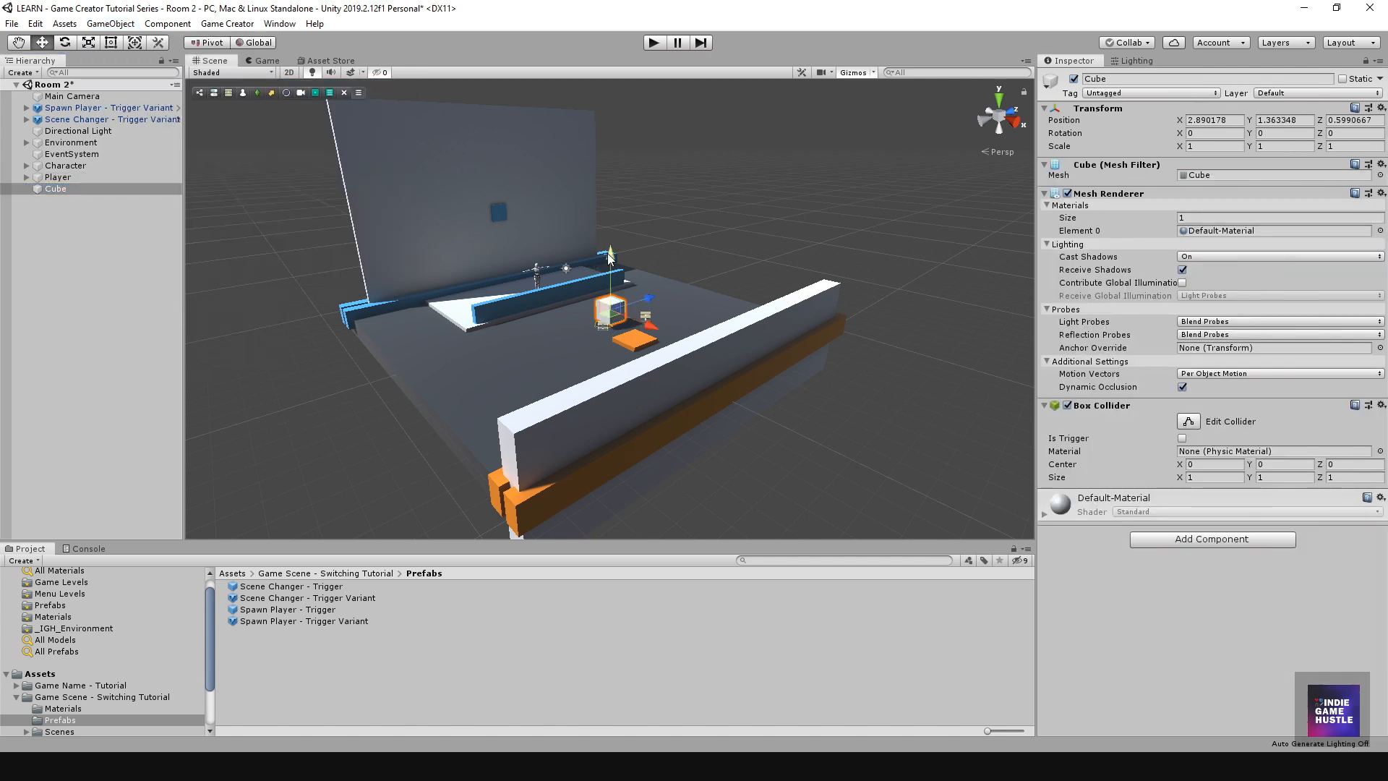
Step: Place the cube under the lowered player at X 4.78, Y -6.96, Z 0.28, scaled to about 3.86 × 0.48 × 4.10
key(f)
alt+drag(588, 367, 754, 332)
key(w)
drag(704, 266, 802, 410)
key(r)
drag(691, 380, 679, 283)
alt+drag(844, 394, 592, 315)
scroll(621, 392, down, 3)
key(w)
scroll(643, 394, down, 3)
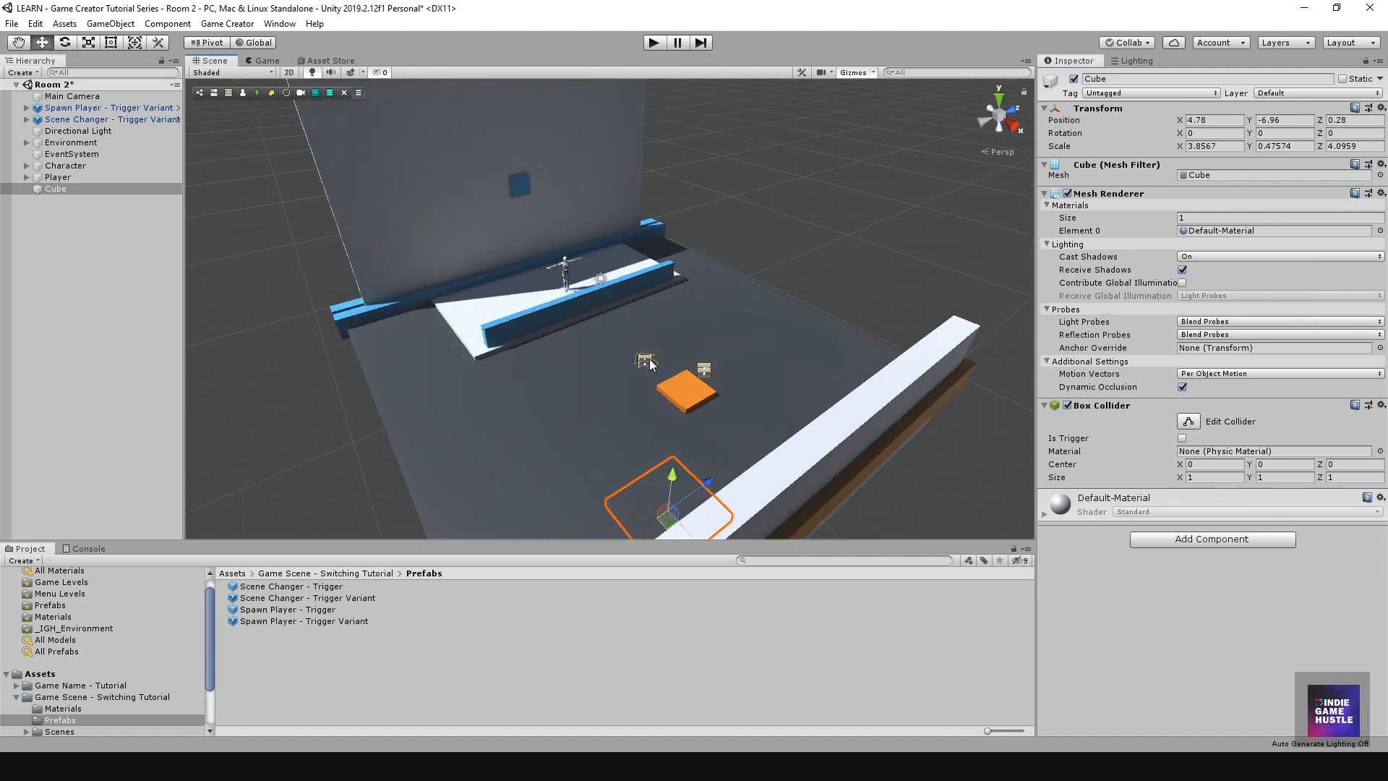
Step: Inspect the Actions of Room 2's Scene Changer - Trigger Variant and copy the Room Hub scene's name from the Scenes folder
click(92, 118)
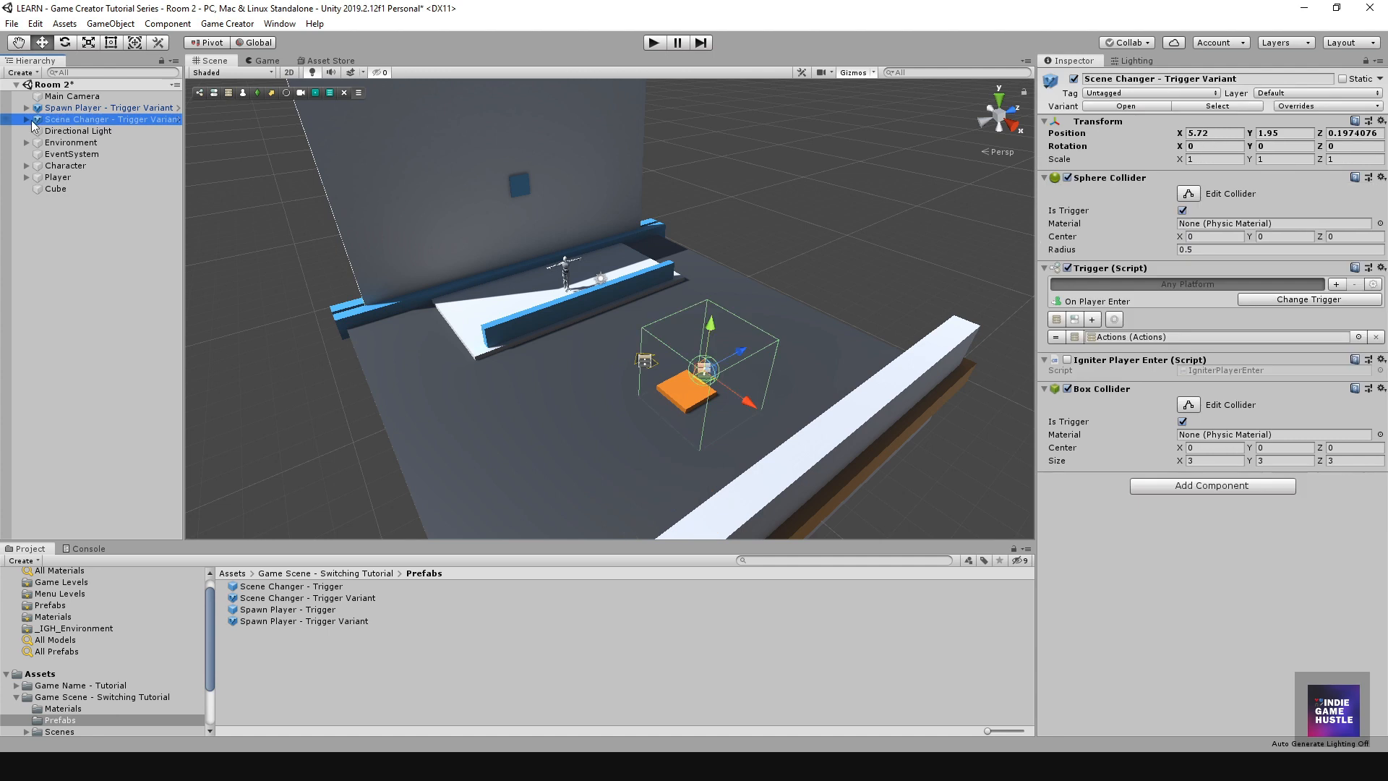
click(28, 120)
click(62, 131)
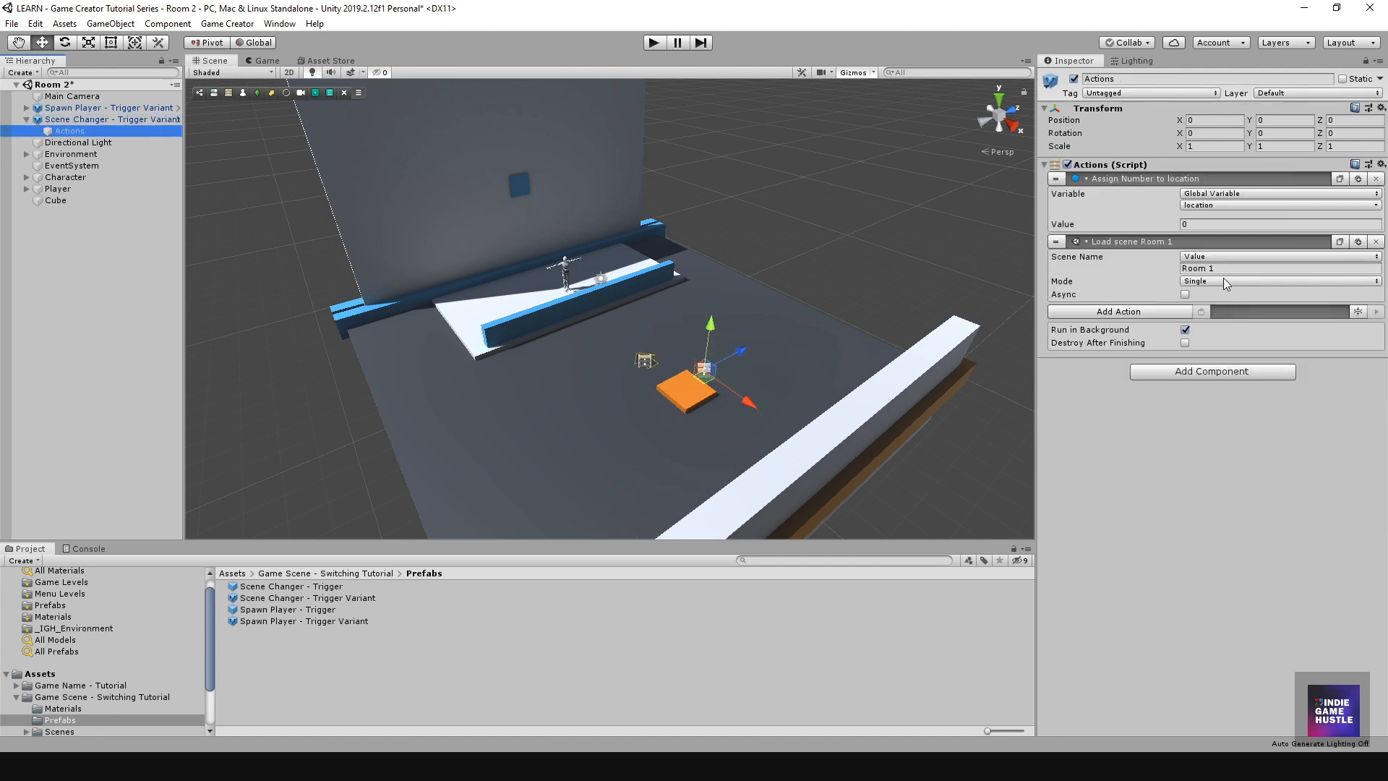
click(1216, 268)
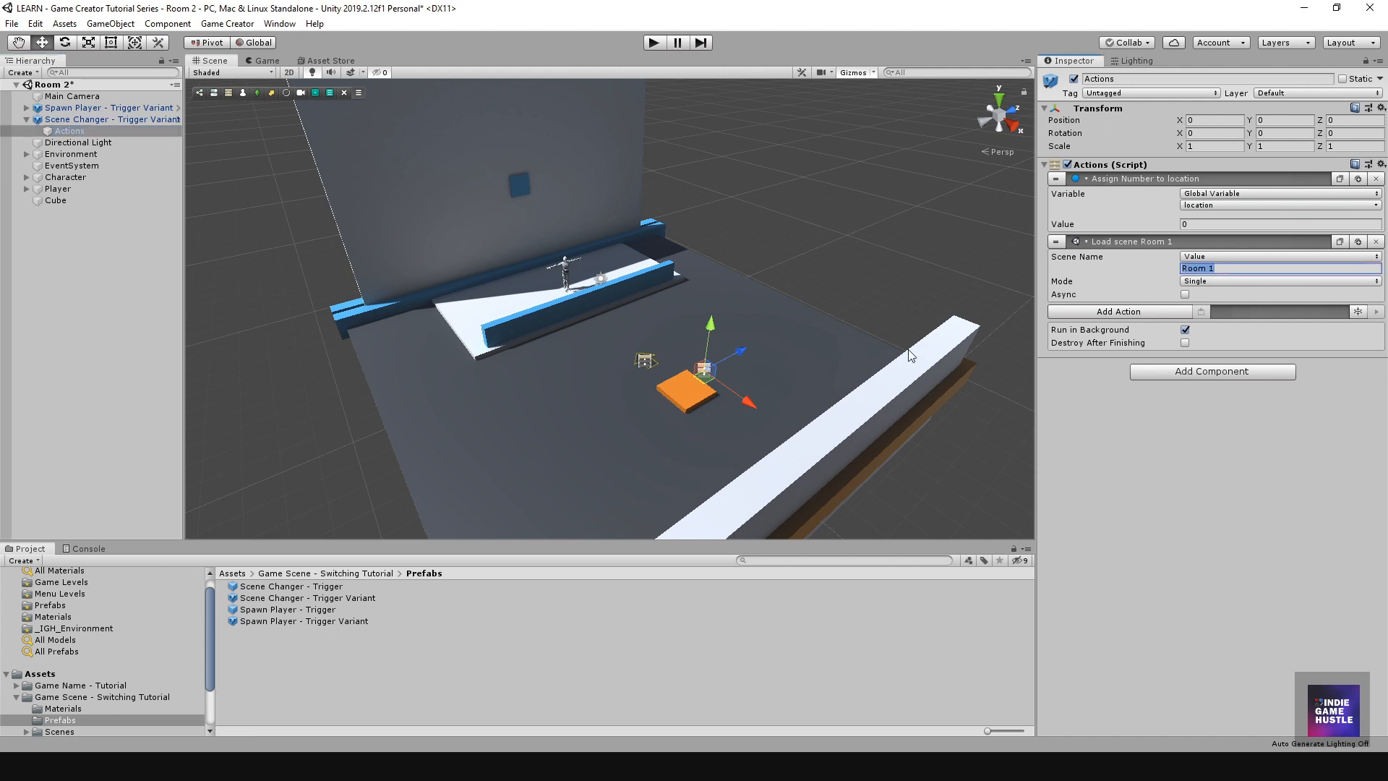
click(331, 574)
double_click(255, 610)
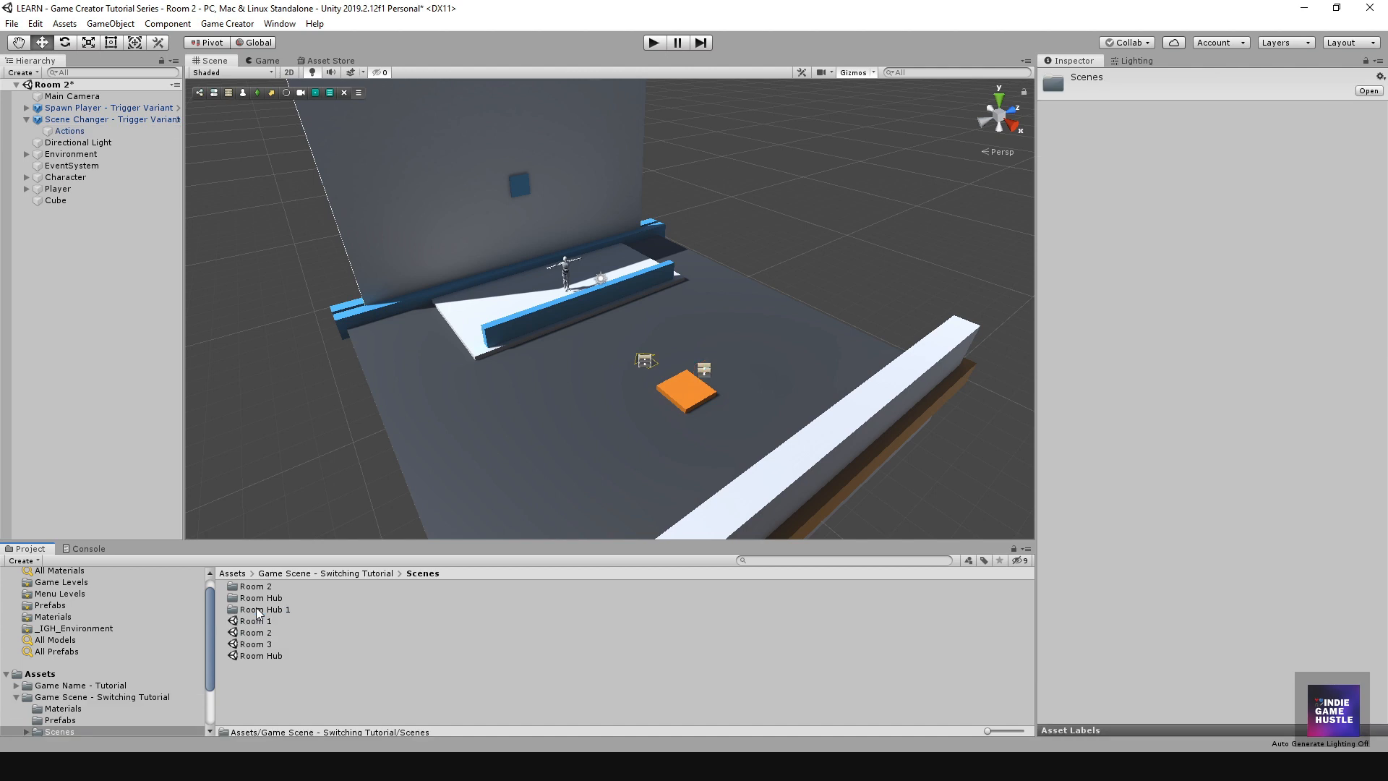
double_click(257, 655)
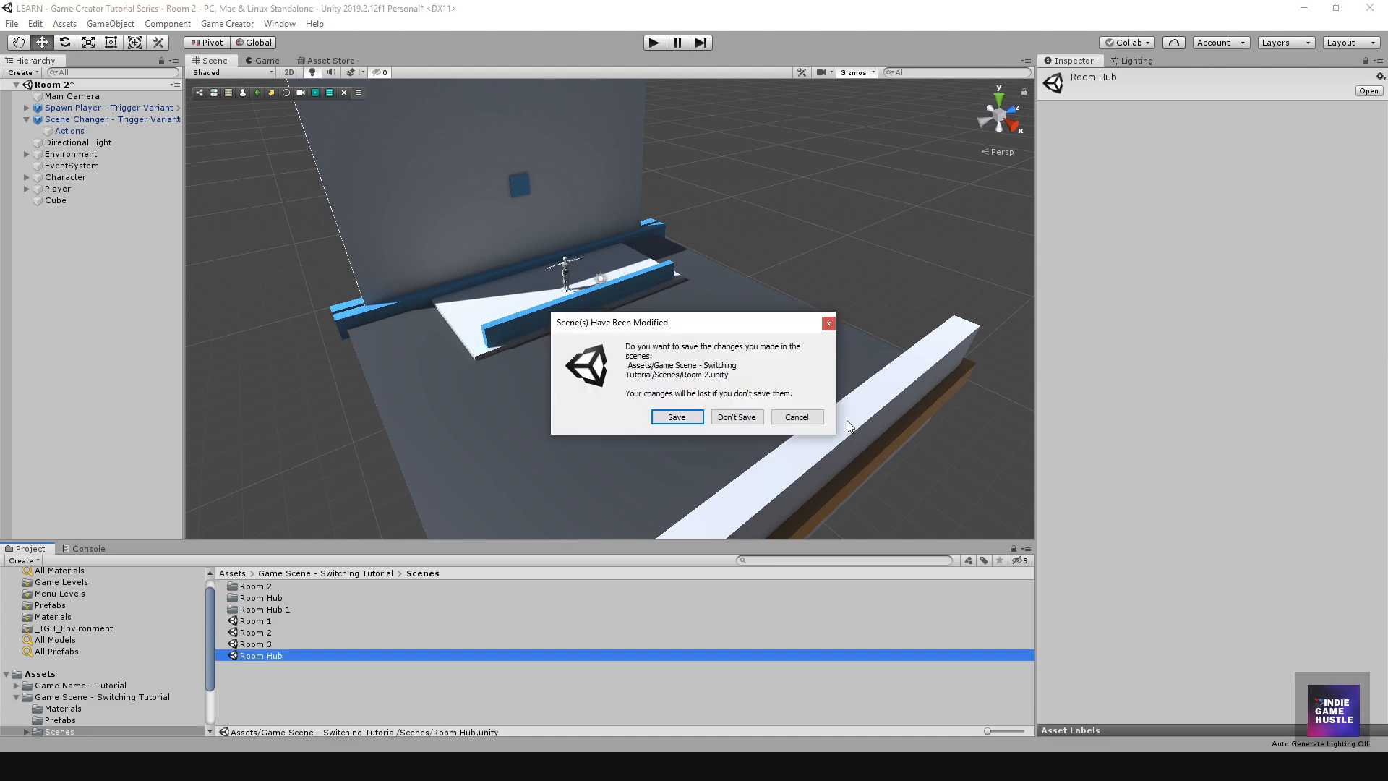
click(795, 417)
click(256, 655)
key(ctrl+c)
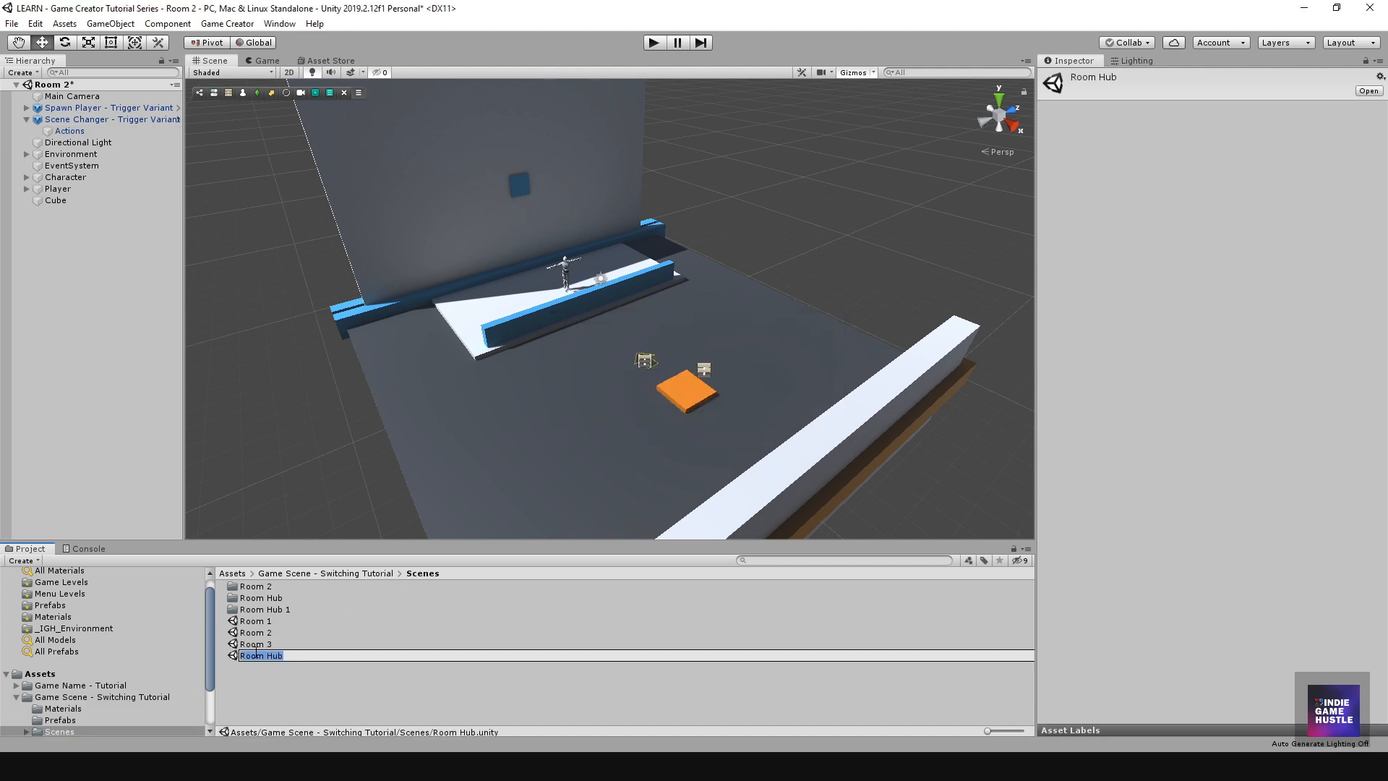
Step: Set the scene loaded by Room 2's Scene Changer - Trigger Variant to Room Hub
click(141, 354)
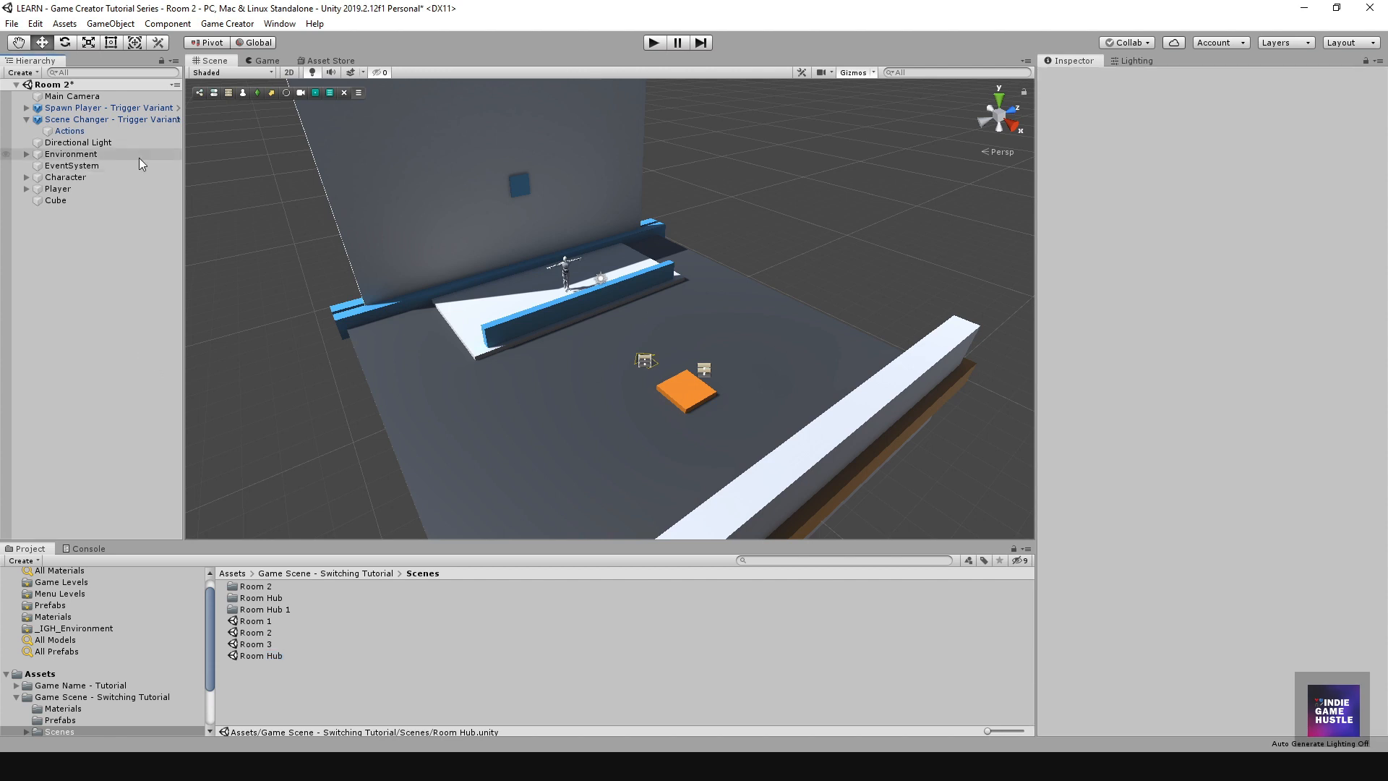
click(92, 130)
click(1220, 268)
key(ctrl+v)
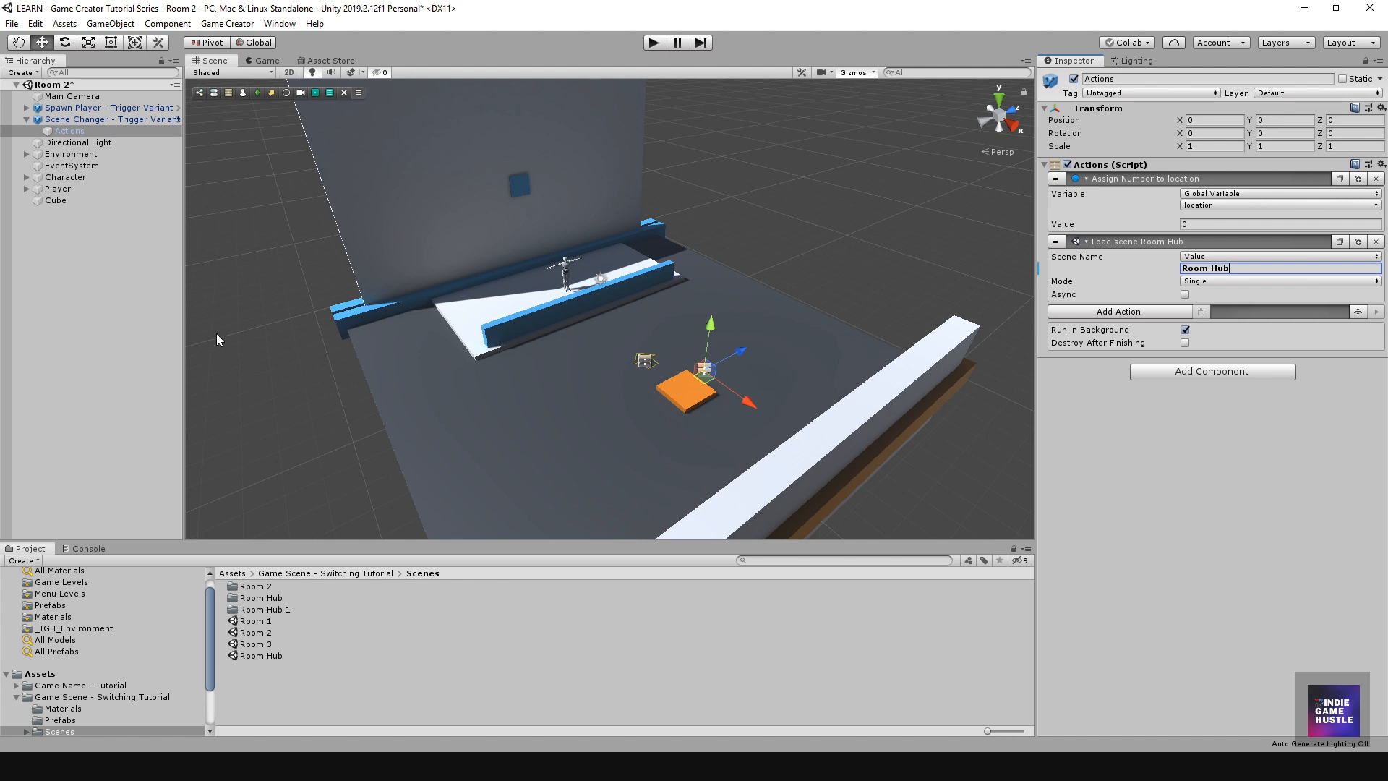
Step: Clear the selection and save the Room 2 scene and the project
click(118, 317)
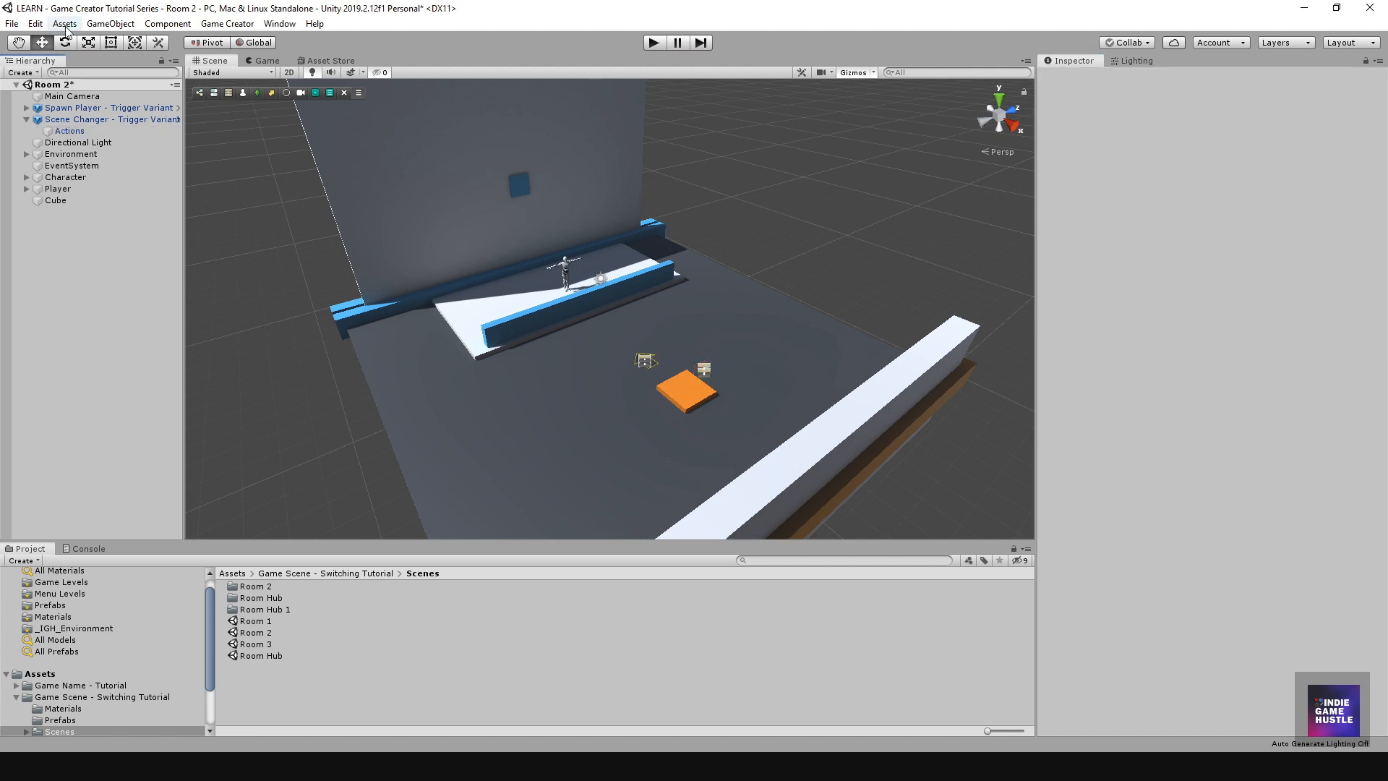
click(12, 23)
click(33, 77)
click(12, 24)
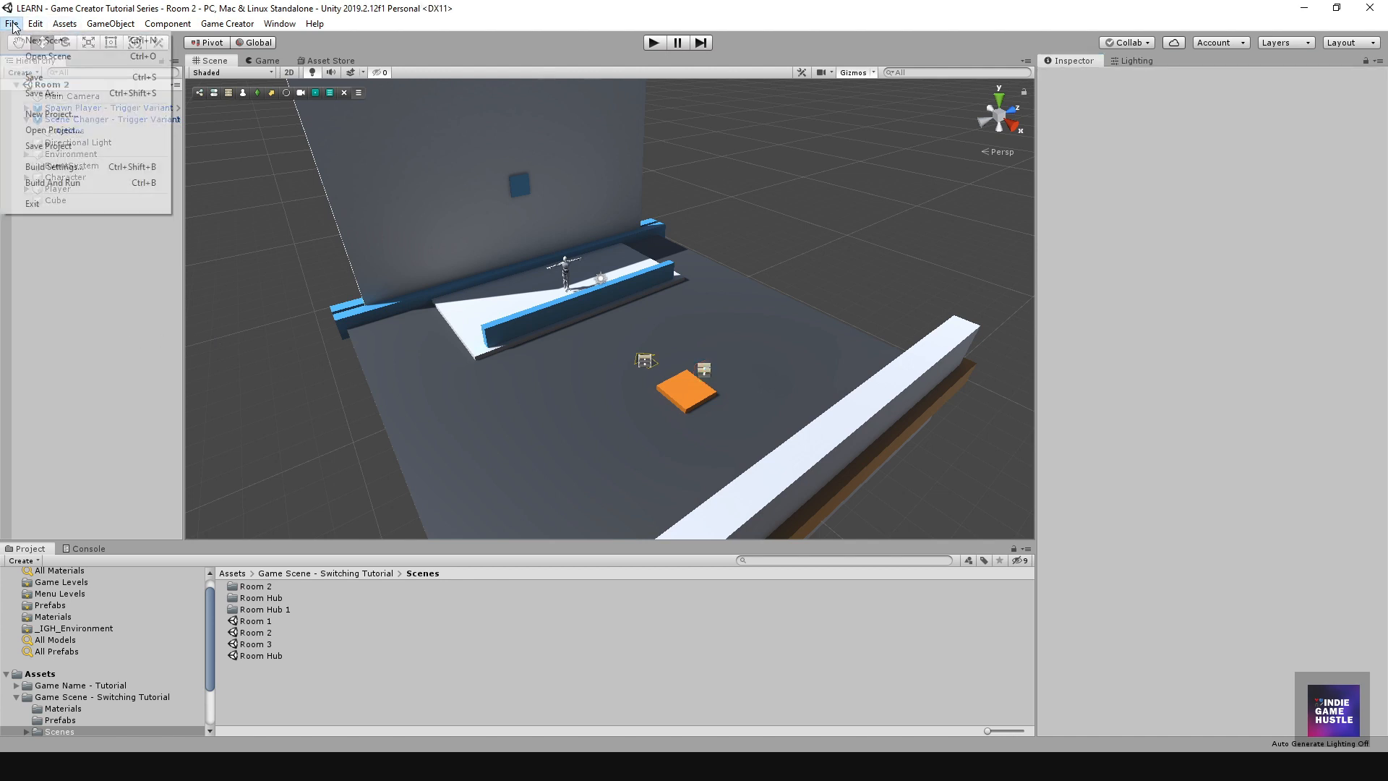
click(53, 146)
Step: Play-test Room 2 by running the player onto the orange pad, move around in Room Hub, and stop the game
scroll(630, 202, down, 1)
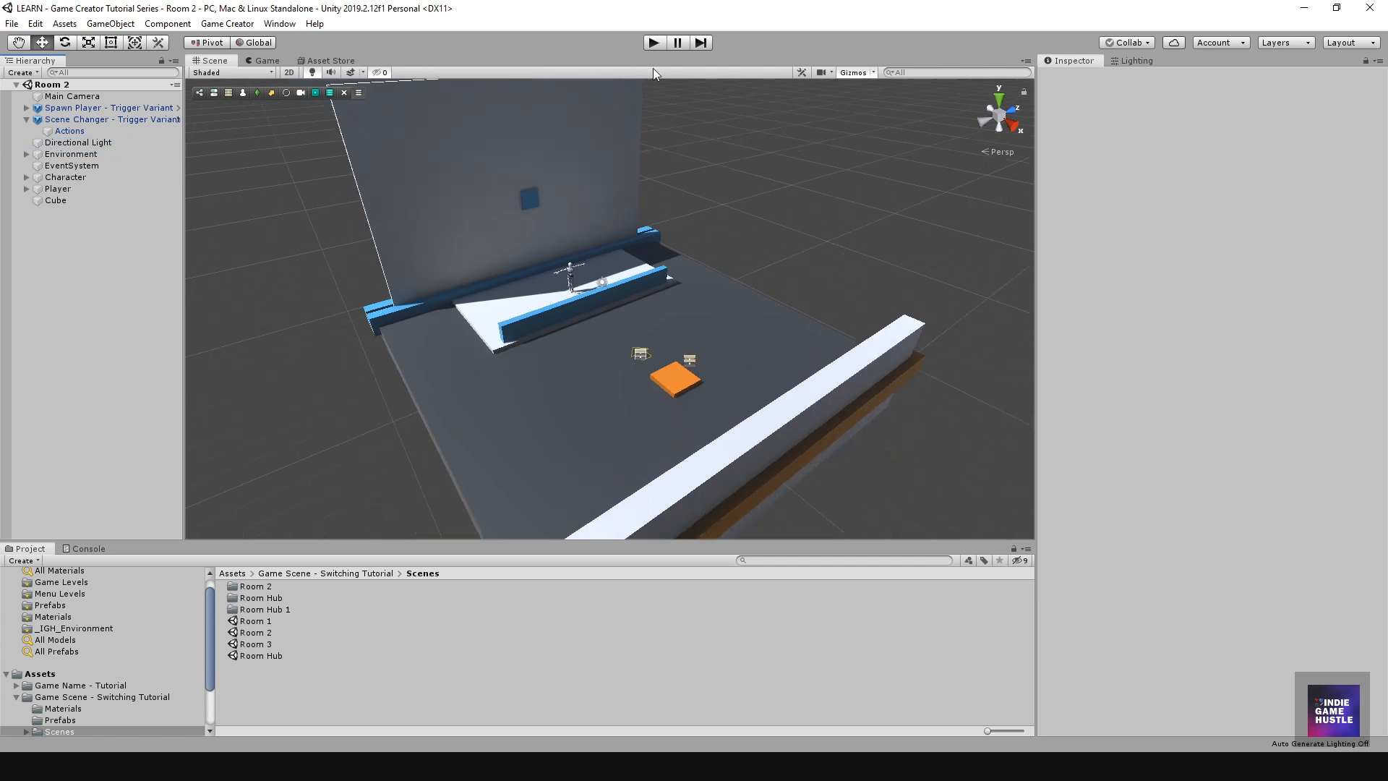
click(658, 45)
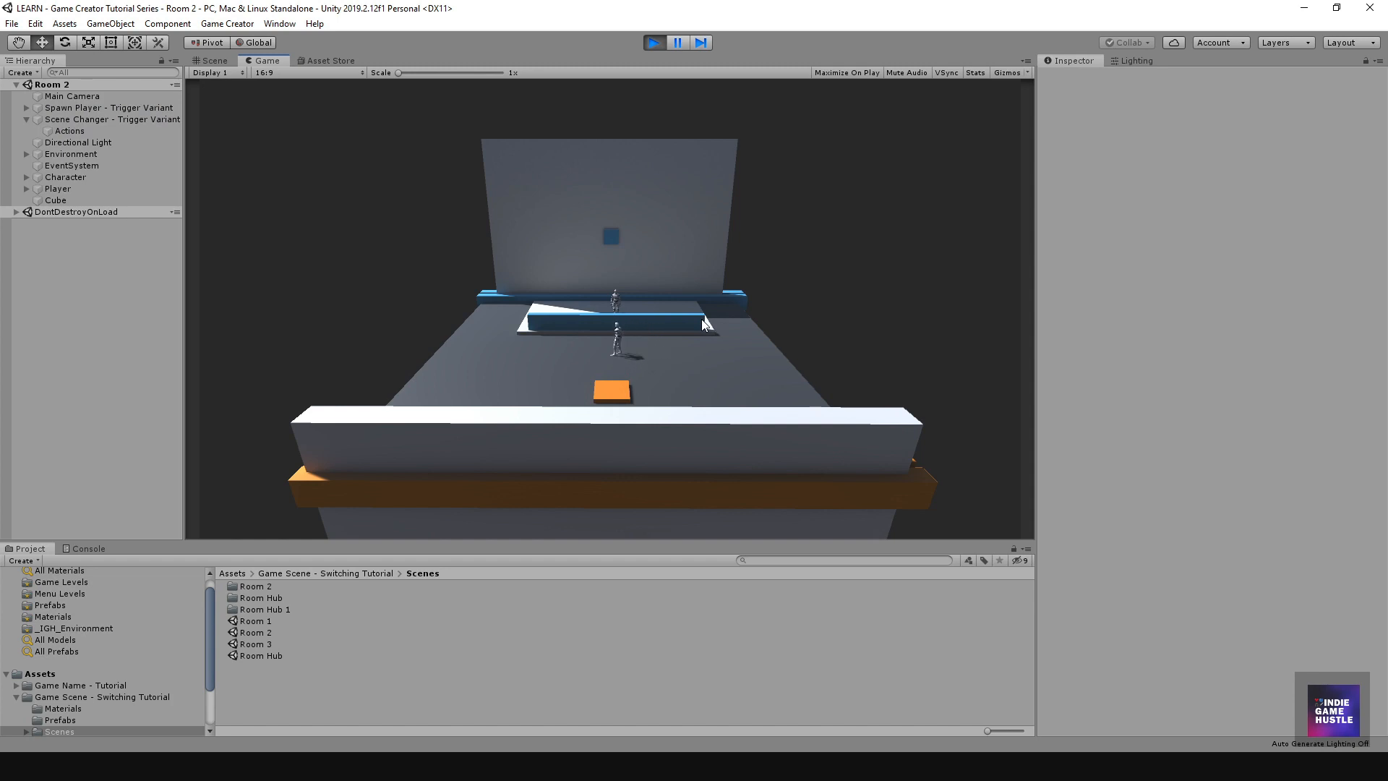
key(s)
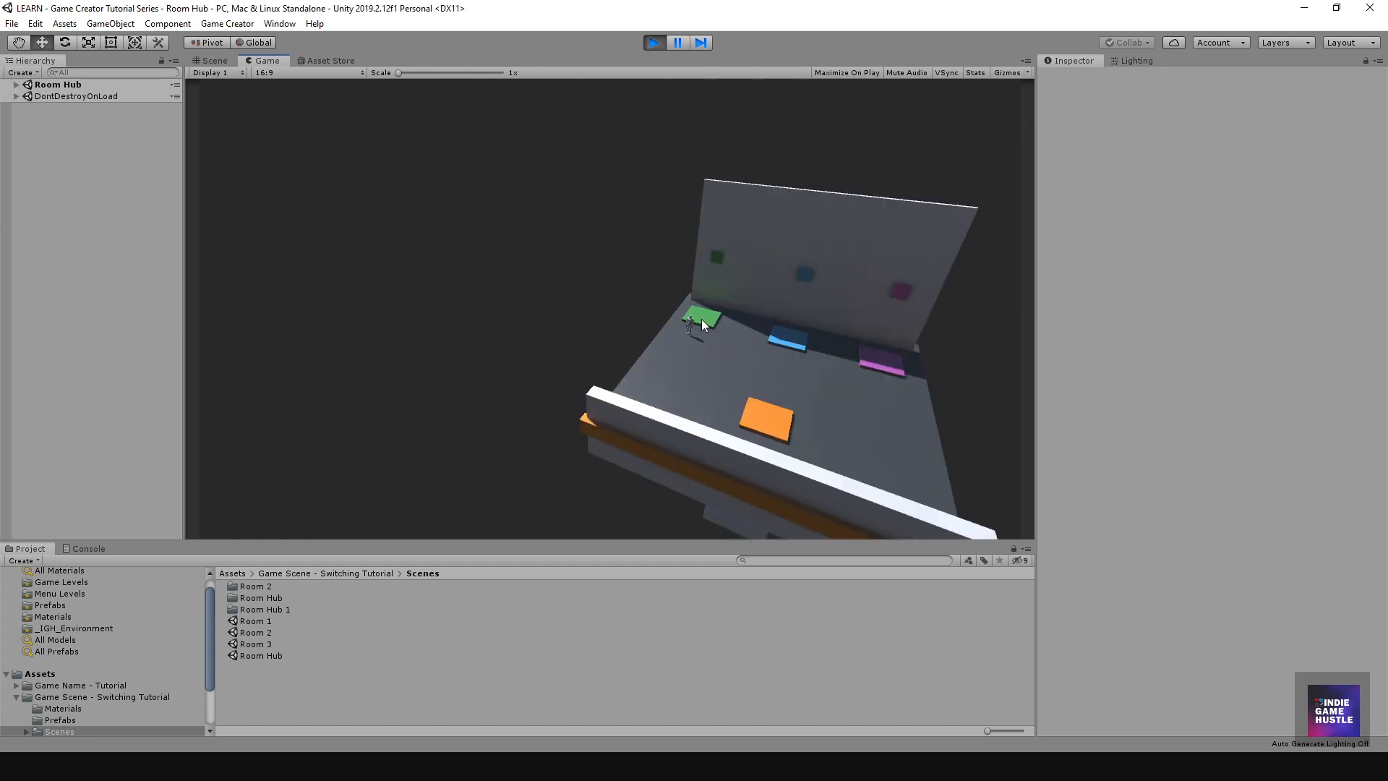
key(d)
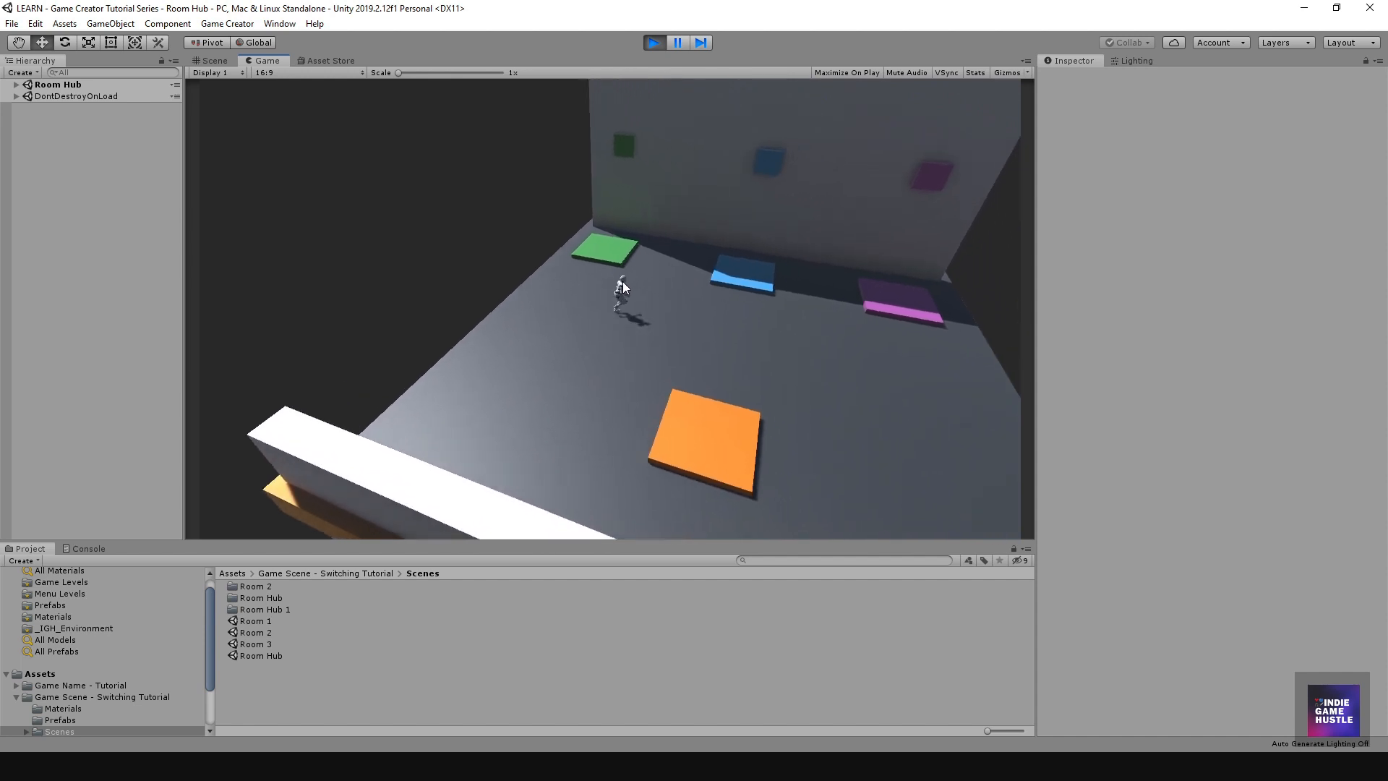
key(a)
key(d)
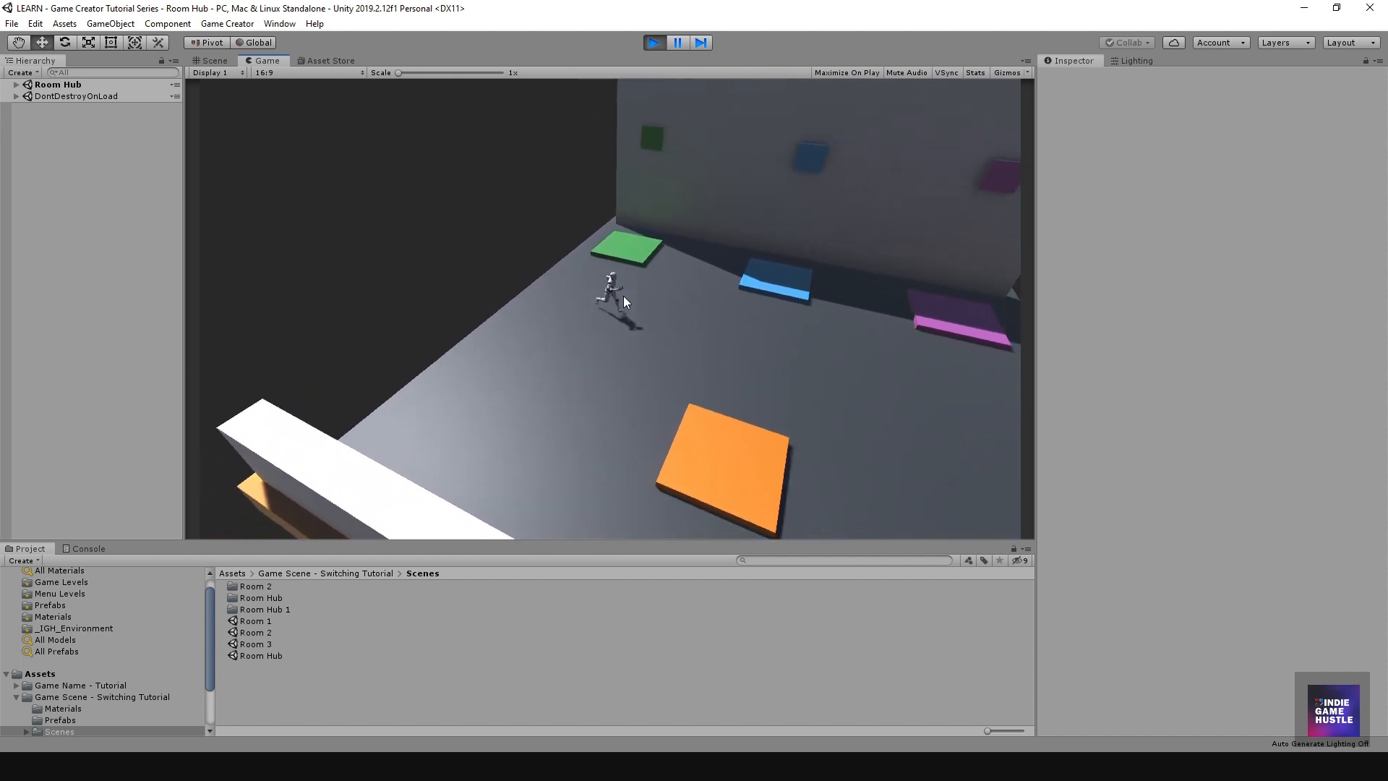
key(a)
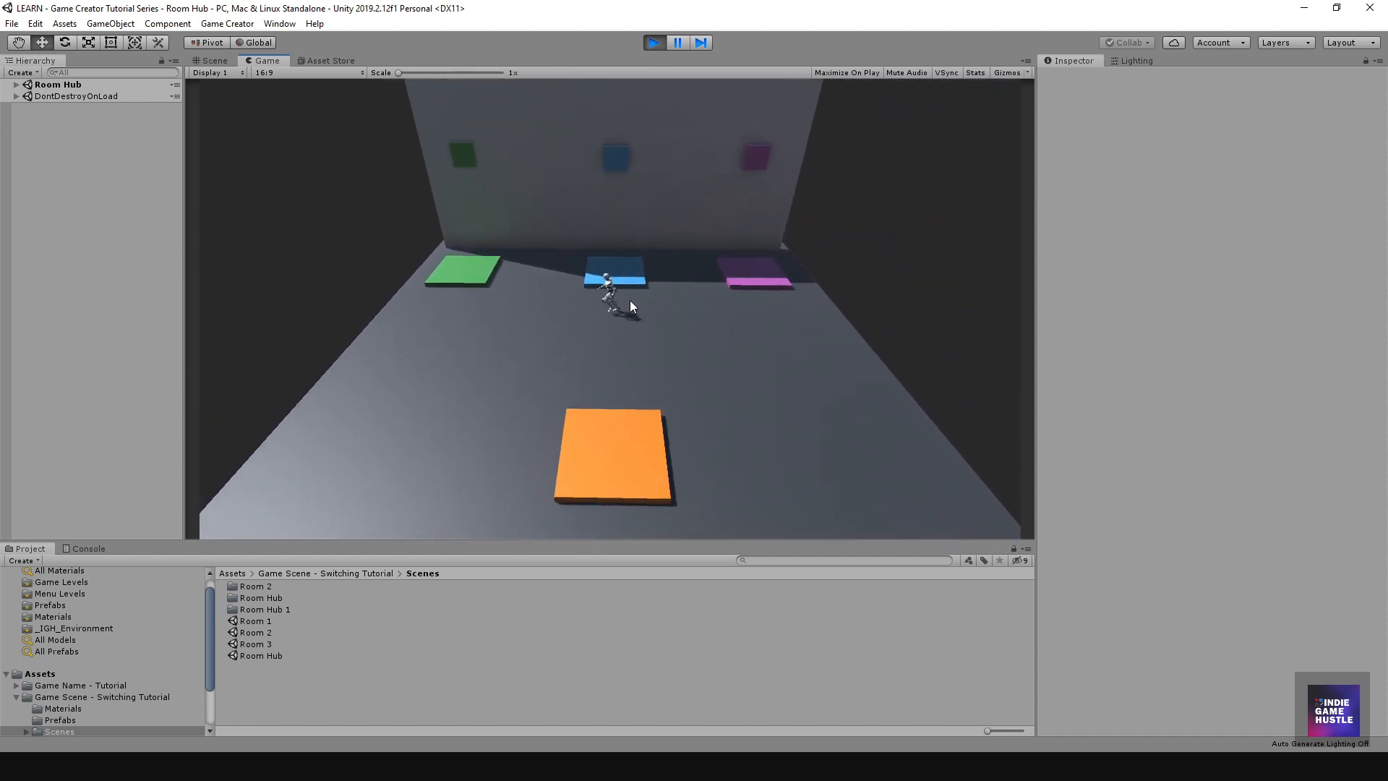
key(s)
key(d)
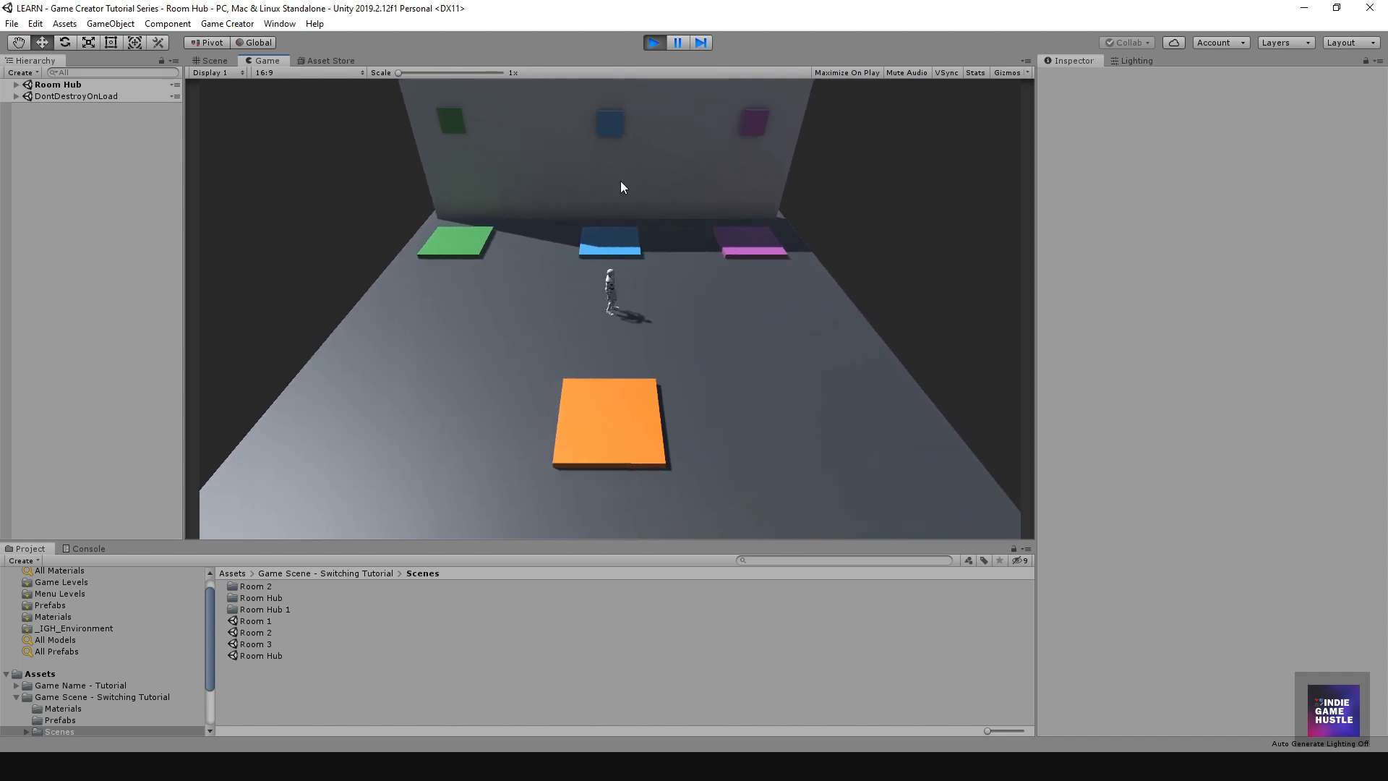
click(655, 43)
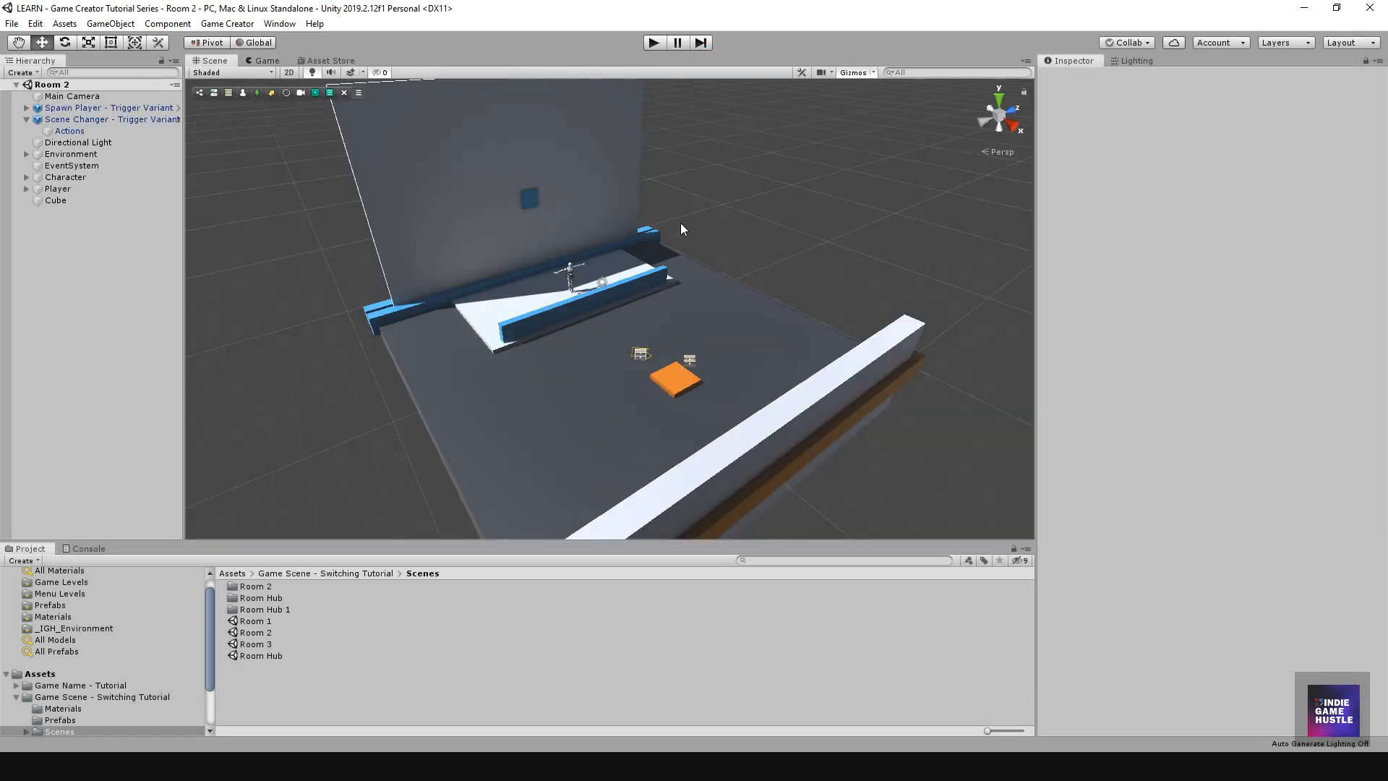
Step: Save Room 2 and the project again after the play test
scroll(694, 337, down, 2)
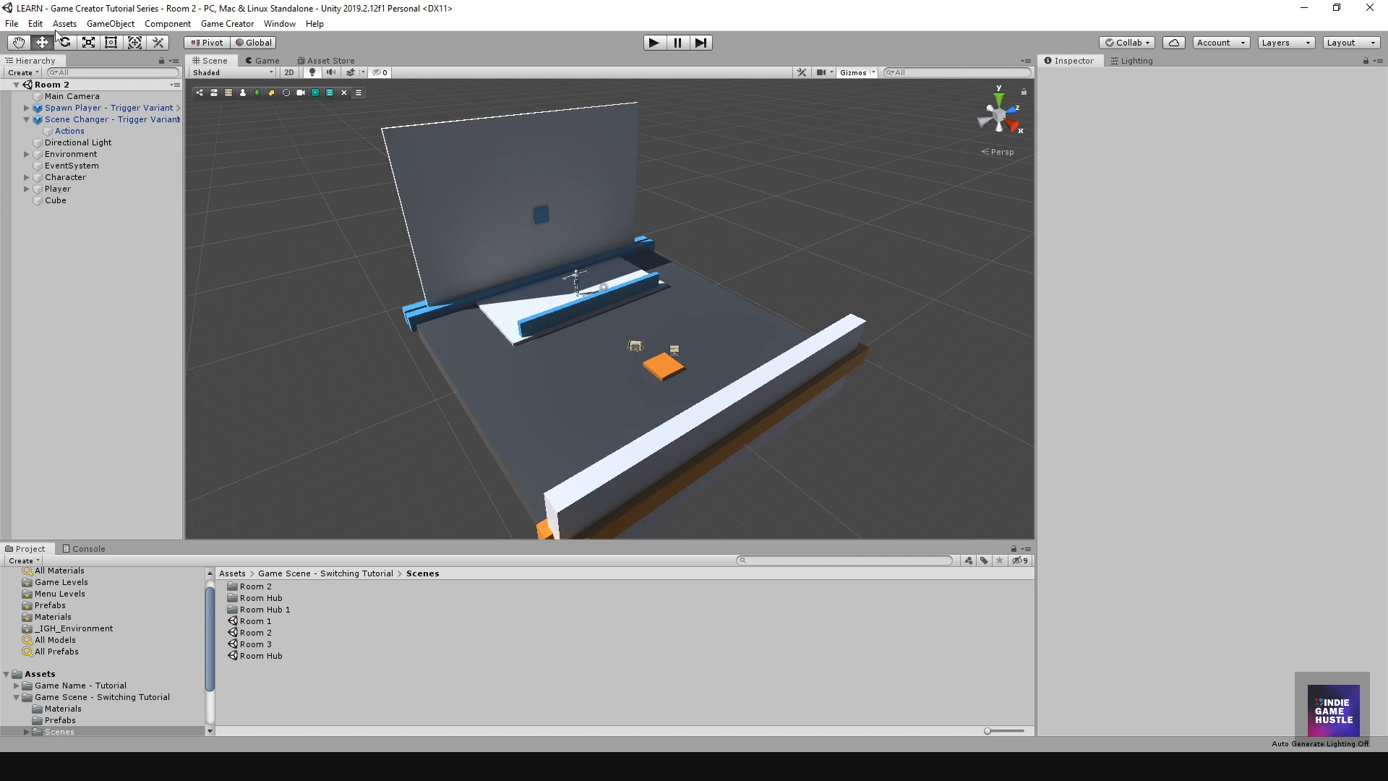
click(13, 23)
click(34, 78)
click(12, 23)
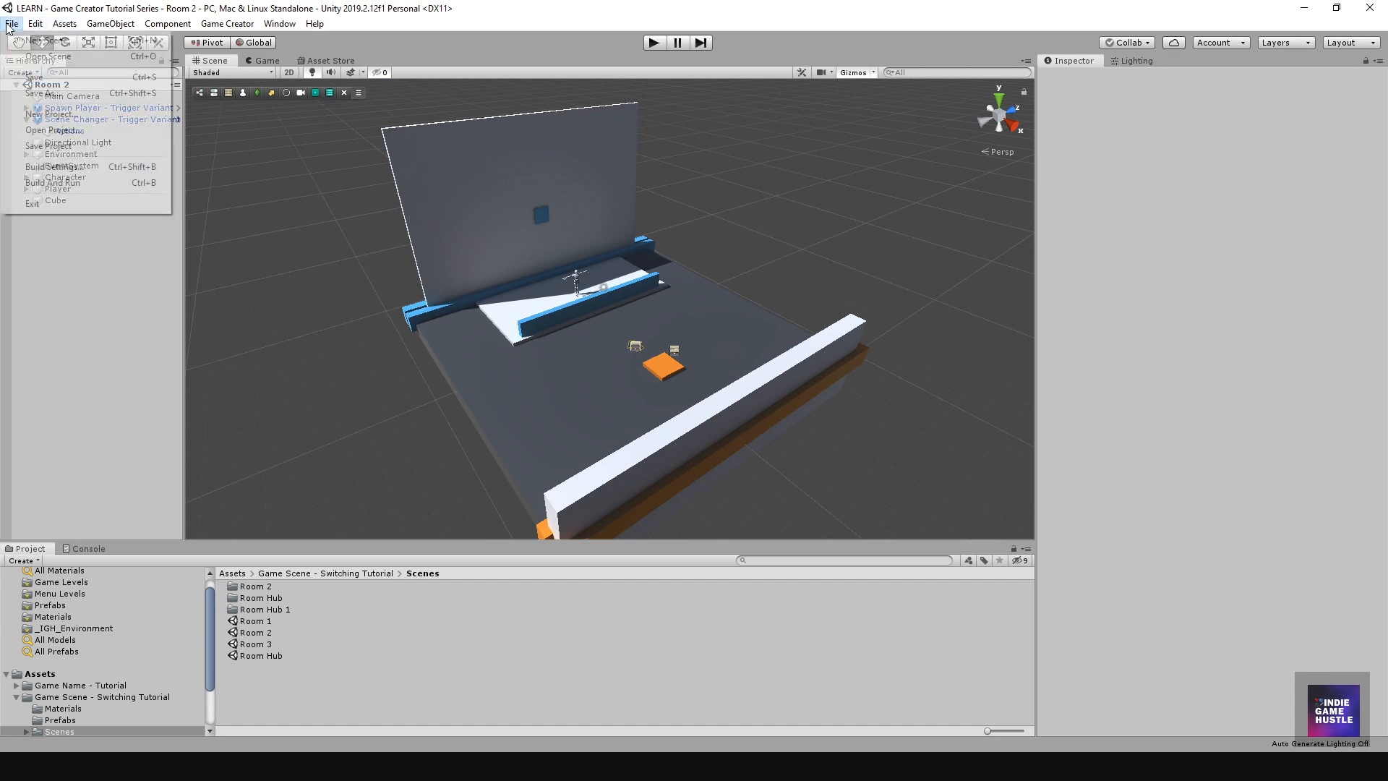
click(48, 146)
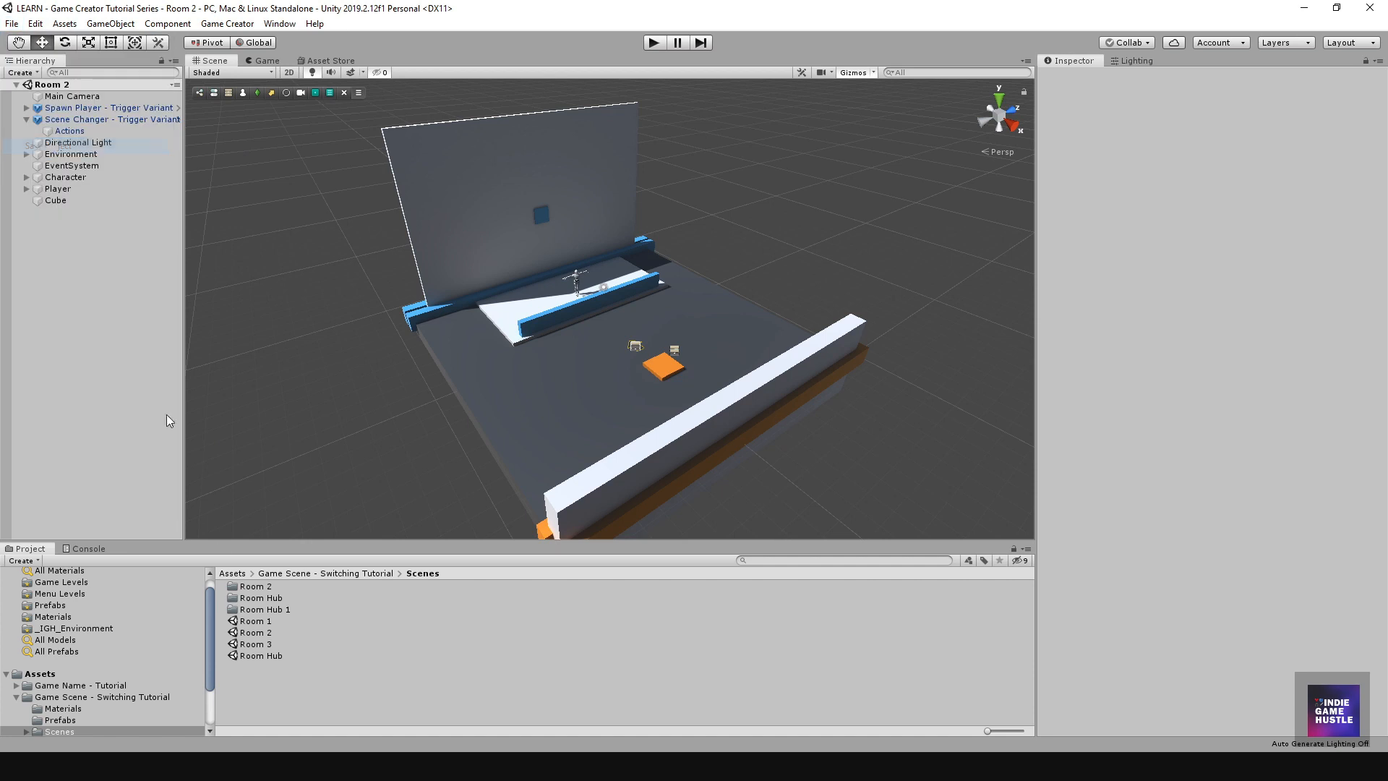
Step: Open the Room Hub scene and show the tutorial's Prefabs folder
double_click(265, 656)
right_drag(535, 258, 322, 240)
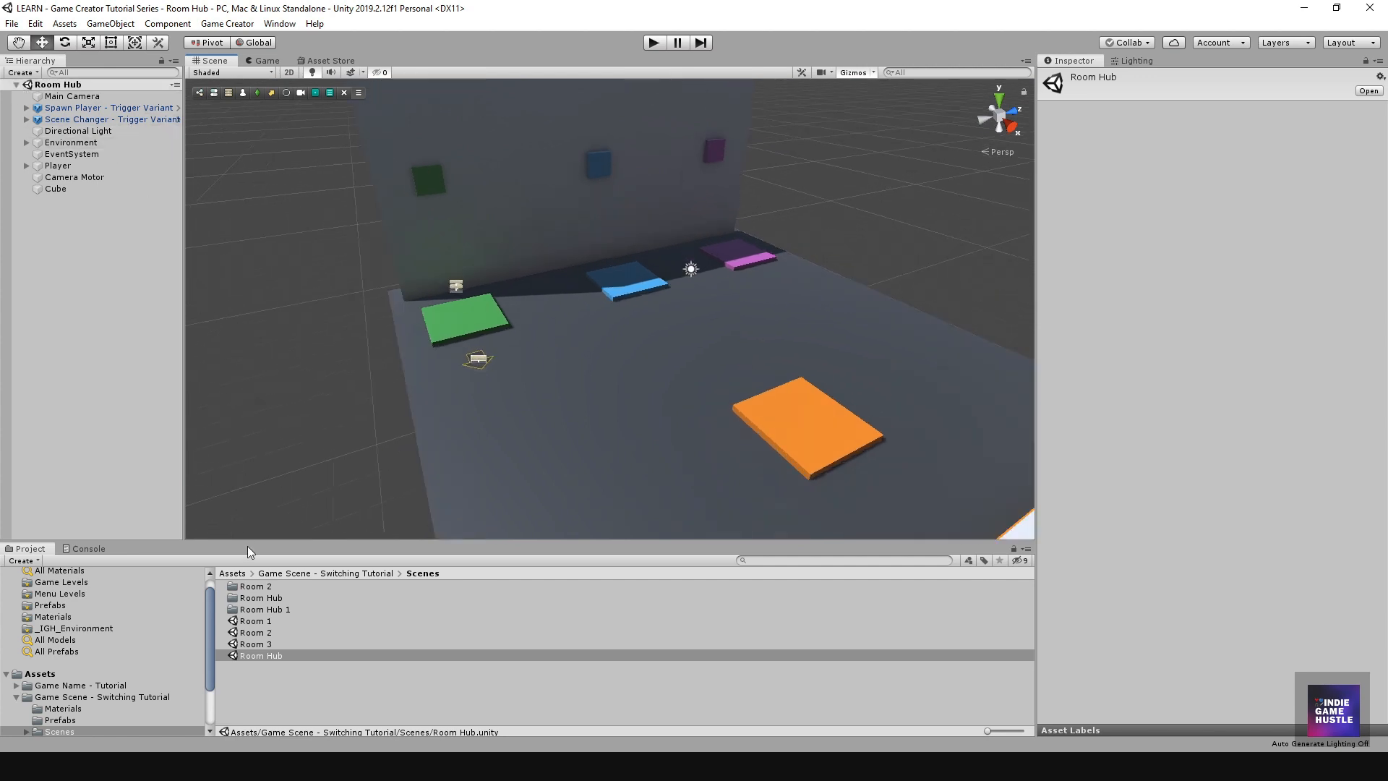
click(338, 575)
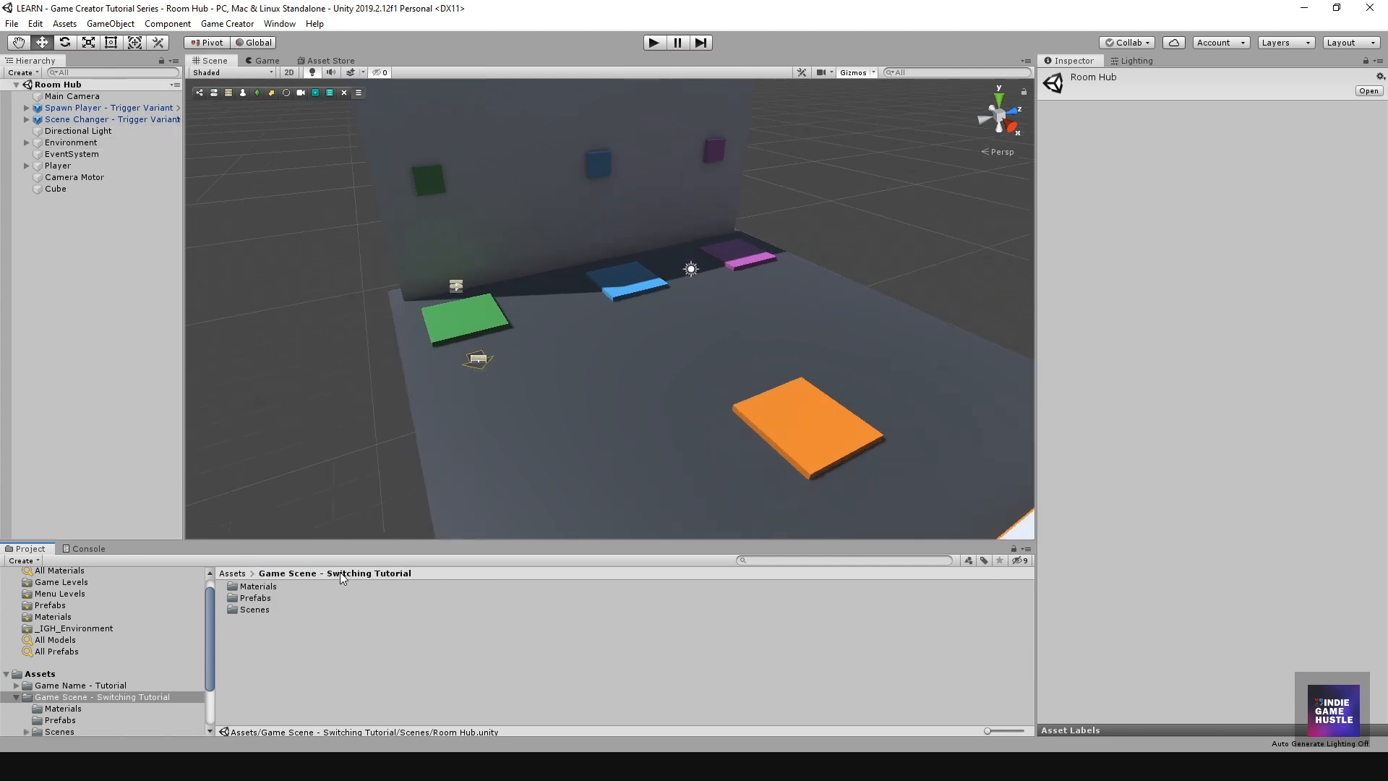
double_click(249, 601)
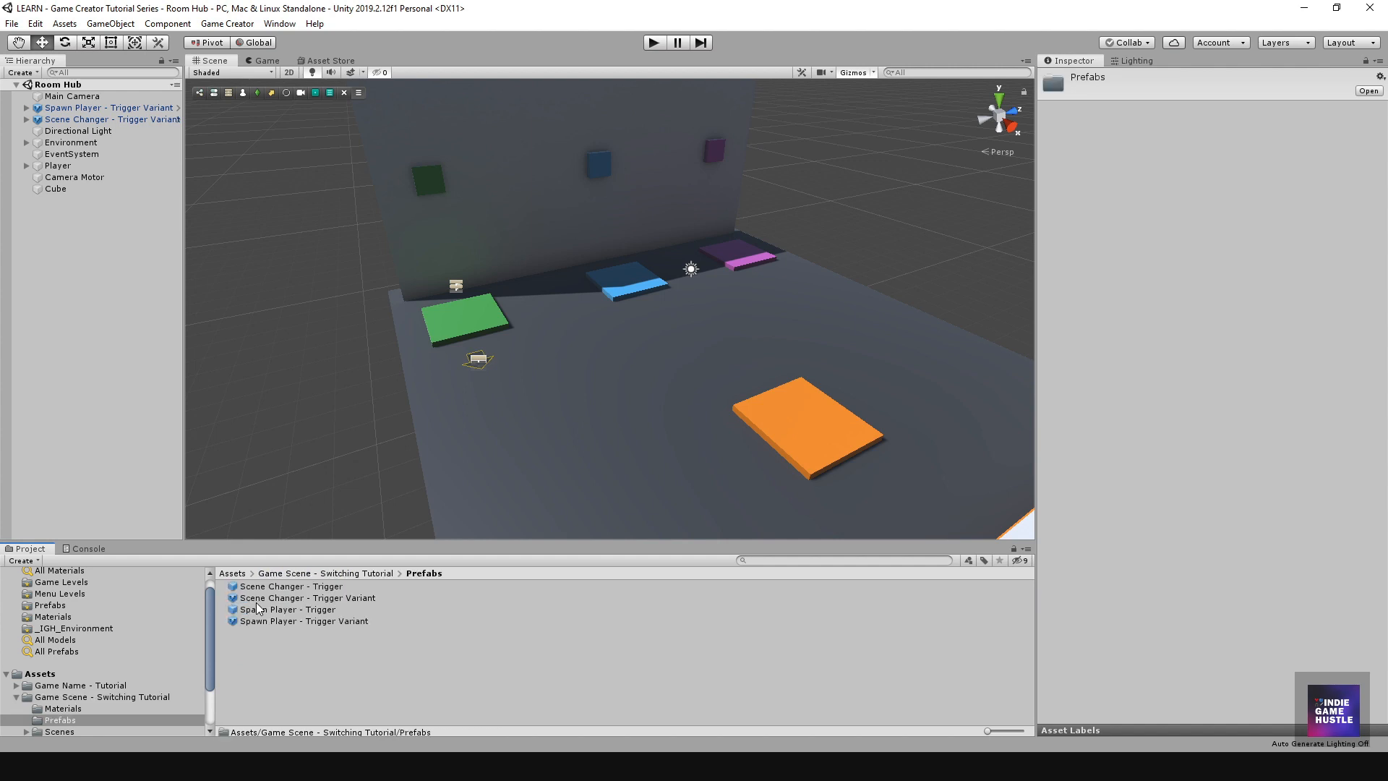
Step: Add Scene Changer - Trigger Variant prefabs over Room Hub's blue and purple pads, raised to Y 1.94 and Y 2.01
drag(256, 600, 626, 287)
drag(635, 233, 630, 214)
drag(267, 609, 744, 250)
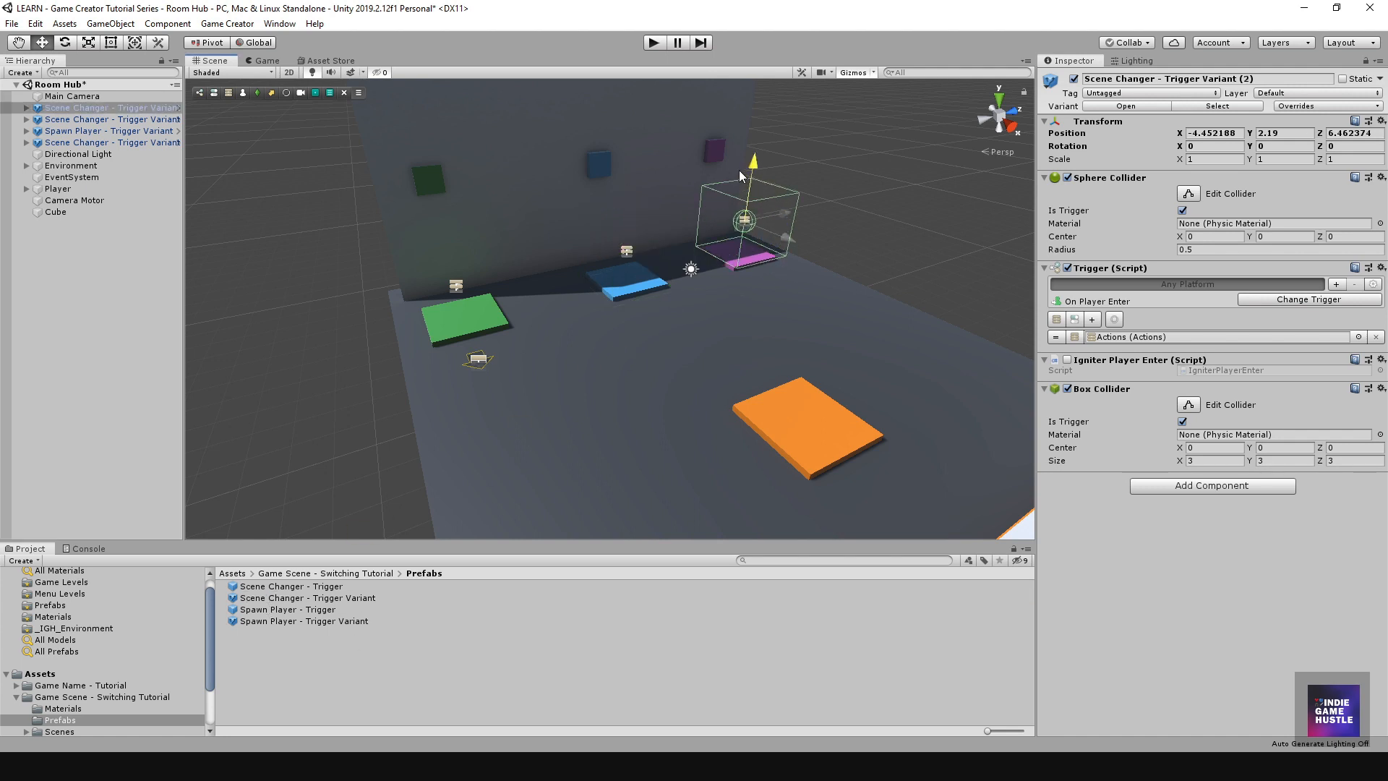
drag(735, 175, 735, 173)
Step: Change the scene name in the Load Scene action of the blue pad's Scene Changer trigger and clear the selection
middle_drag(738, 312, 734, 353)
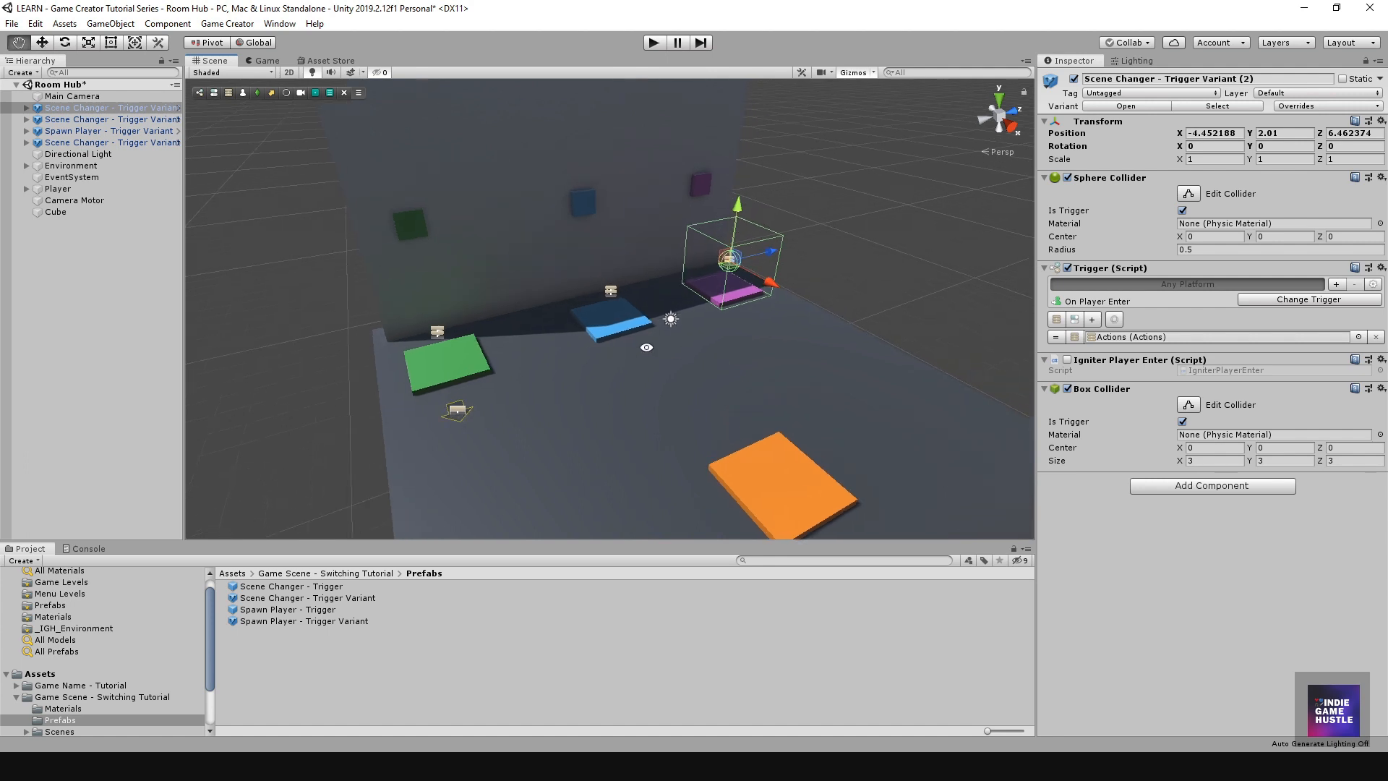
scroll(734, 352, up, 3)
click(62, 120)
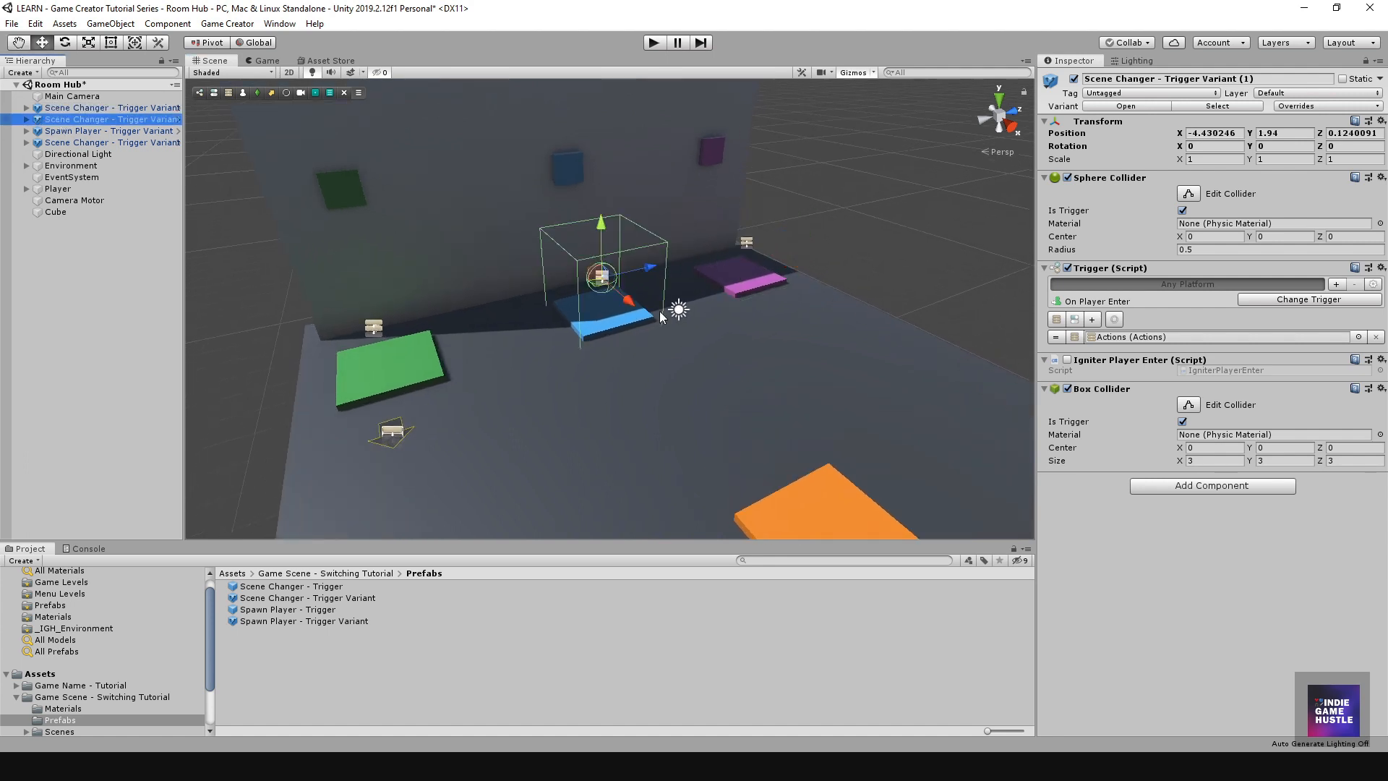
click(27, 120)
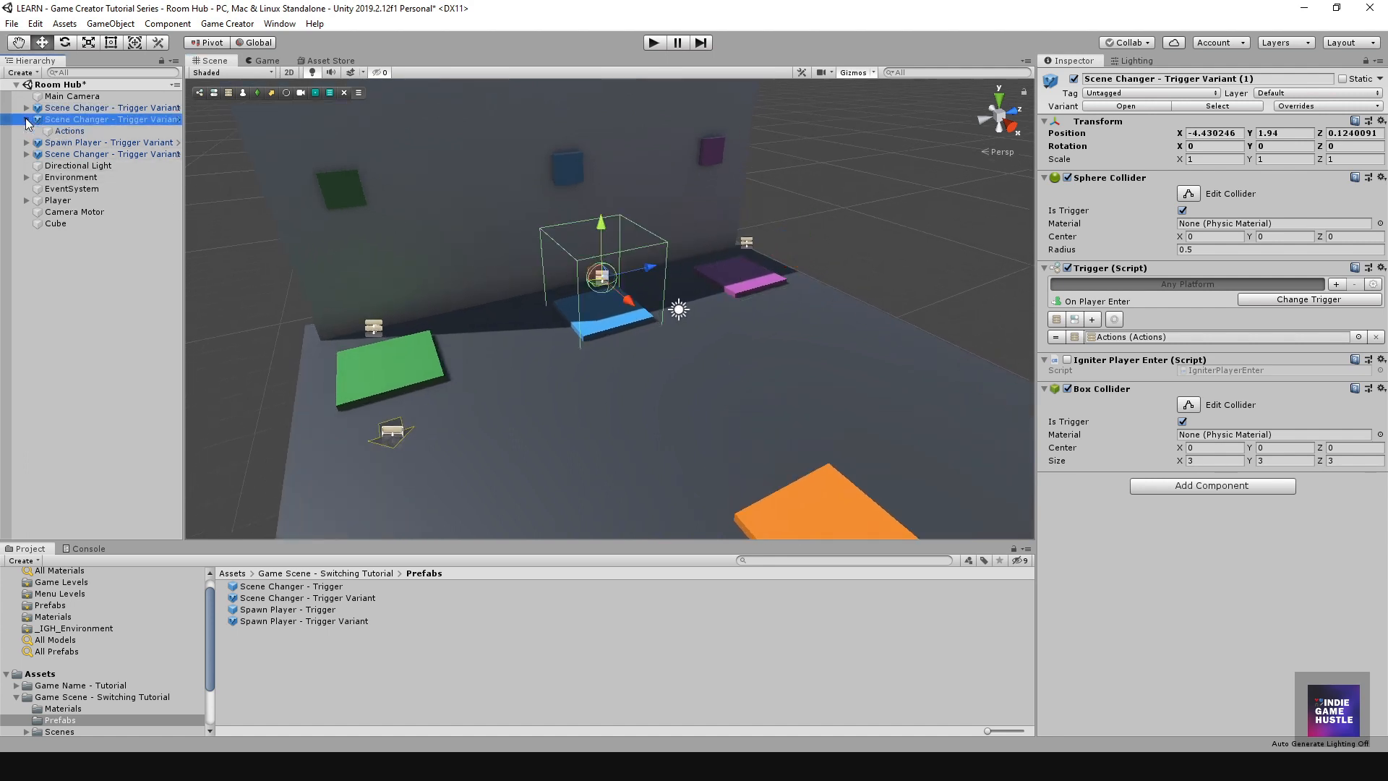
click(70, 131)
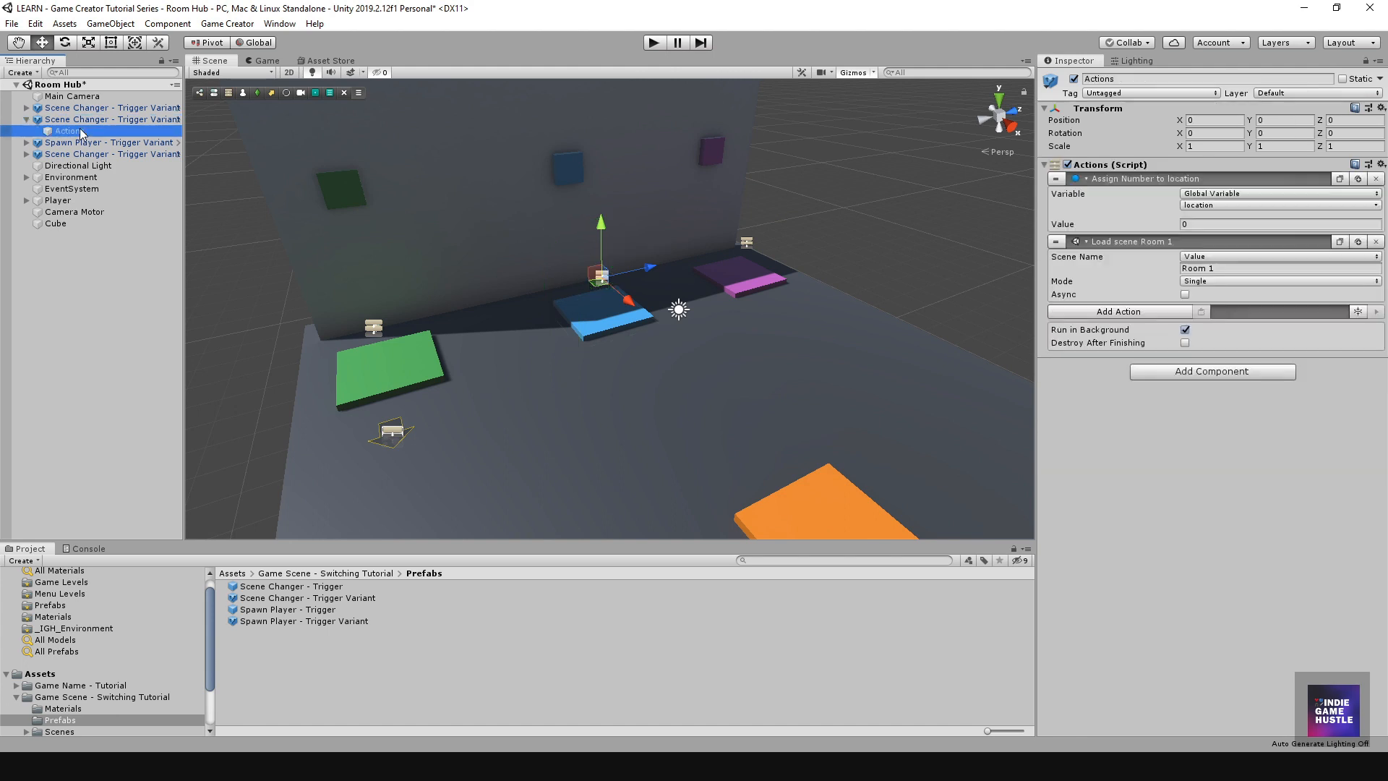
click(1238, 268)
click(1228, 267)
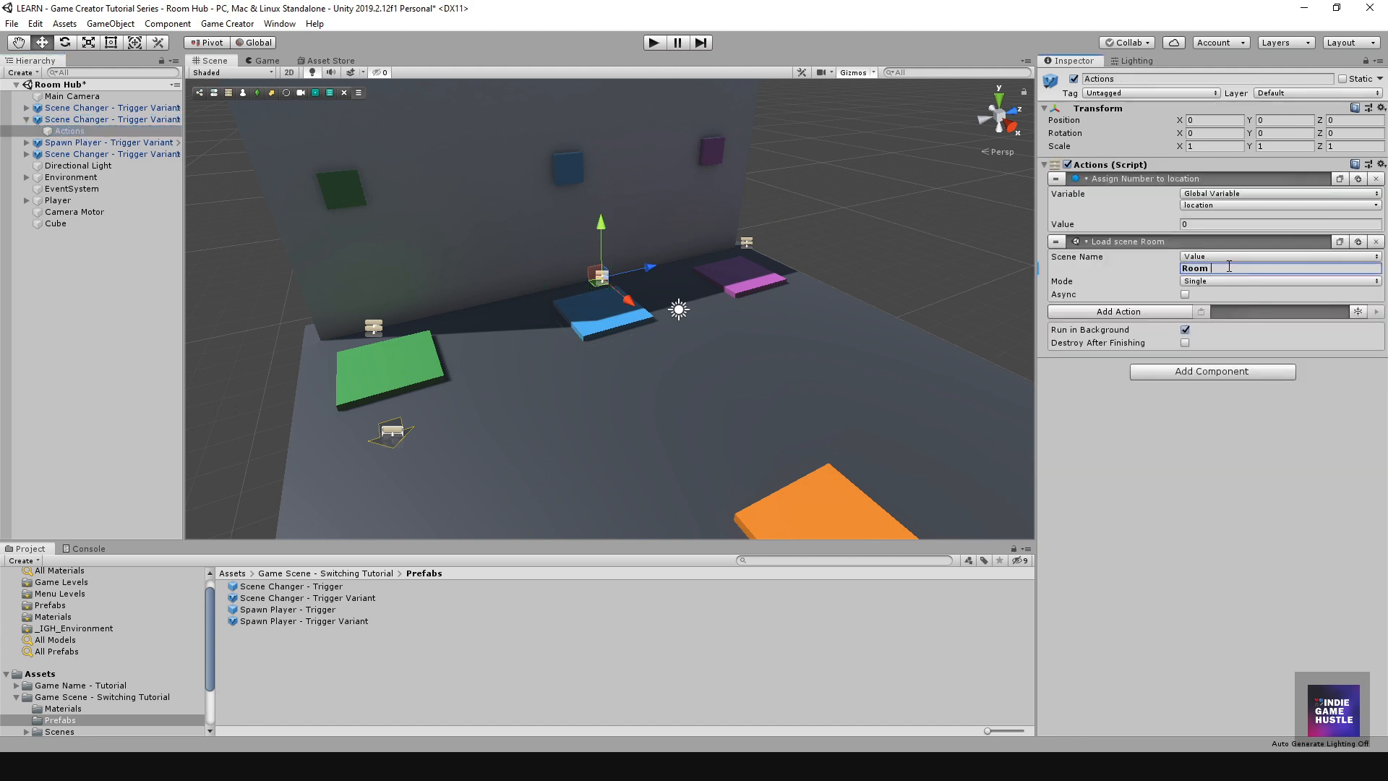
click(69, 345)
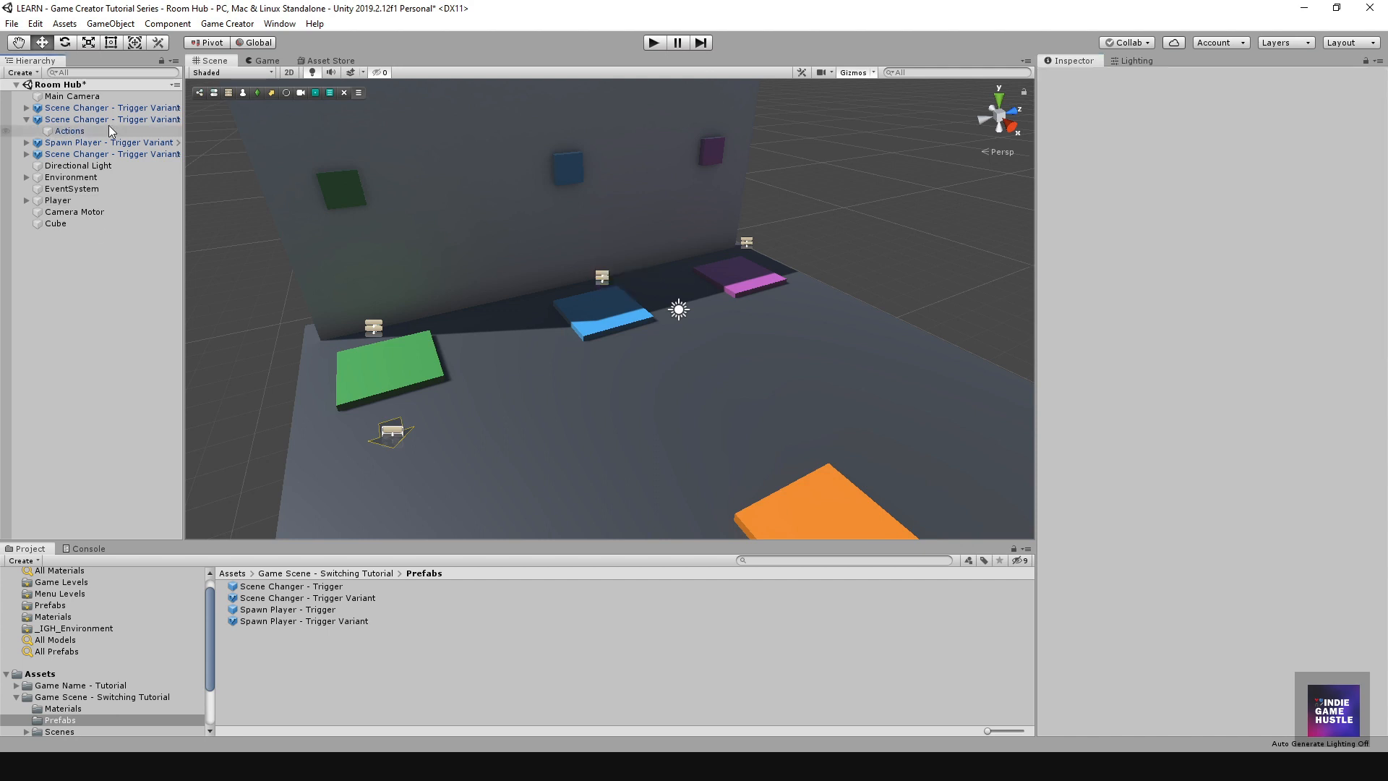
Step: Set the Load Scene action of the purple pad's Scene Changer trigger to Room 3 and collapse both expanded Scene Changer triggers
click(28, 107)
click(72, 119)
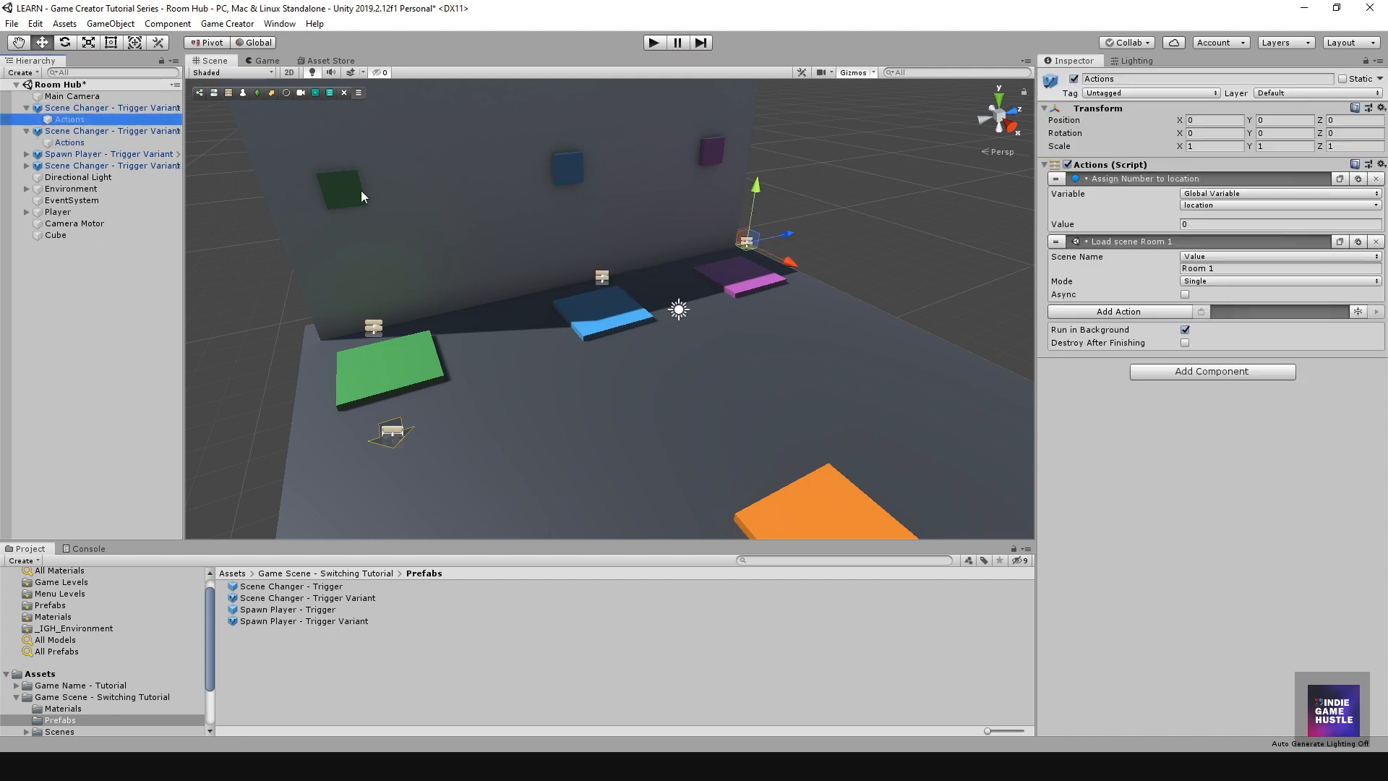
click(1228, 268)
click(1228, 268)
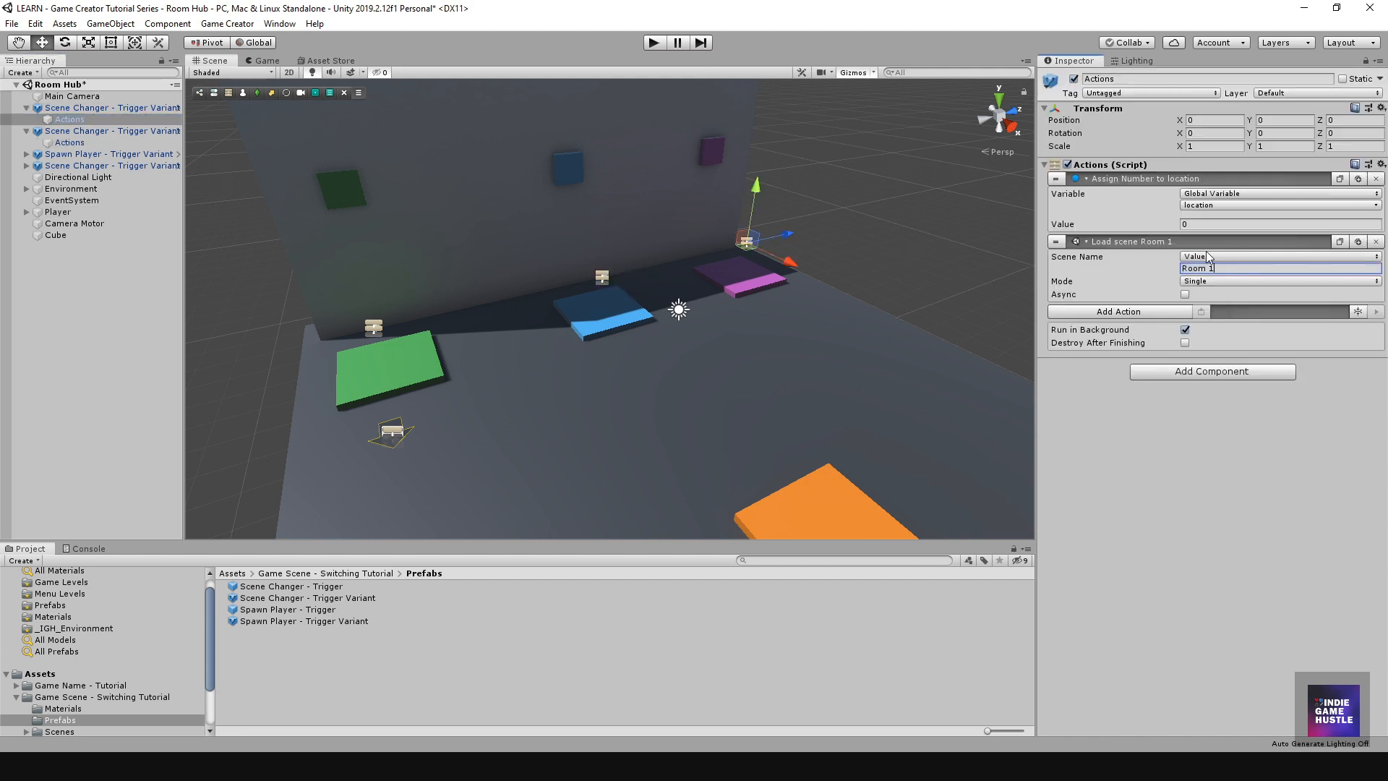
key(BackSpace)
text(3)
click(26, 131)
click(26, 108)
Step: Place Spawn Player - Trigger Variant prefabs in front of the blue and purple pads, at about X -1.82, Z 0.14 and X -1.85, Z 6.10
drag(273, 621, 640, 353)
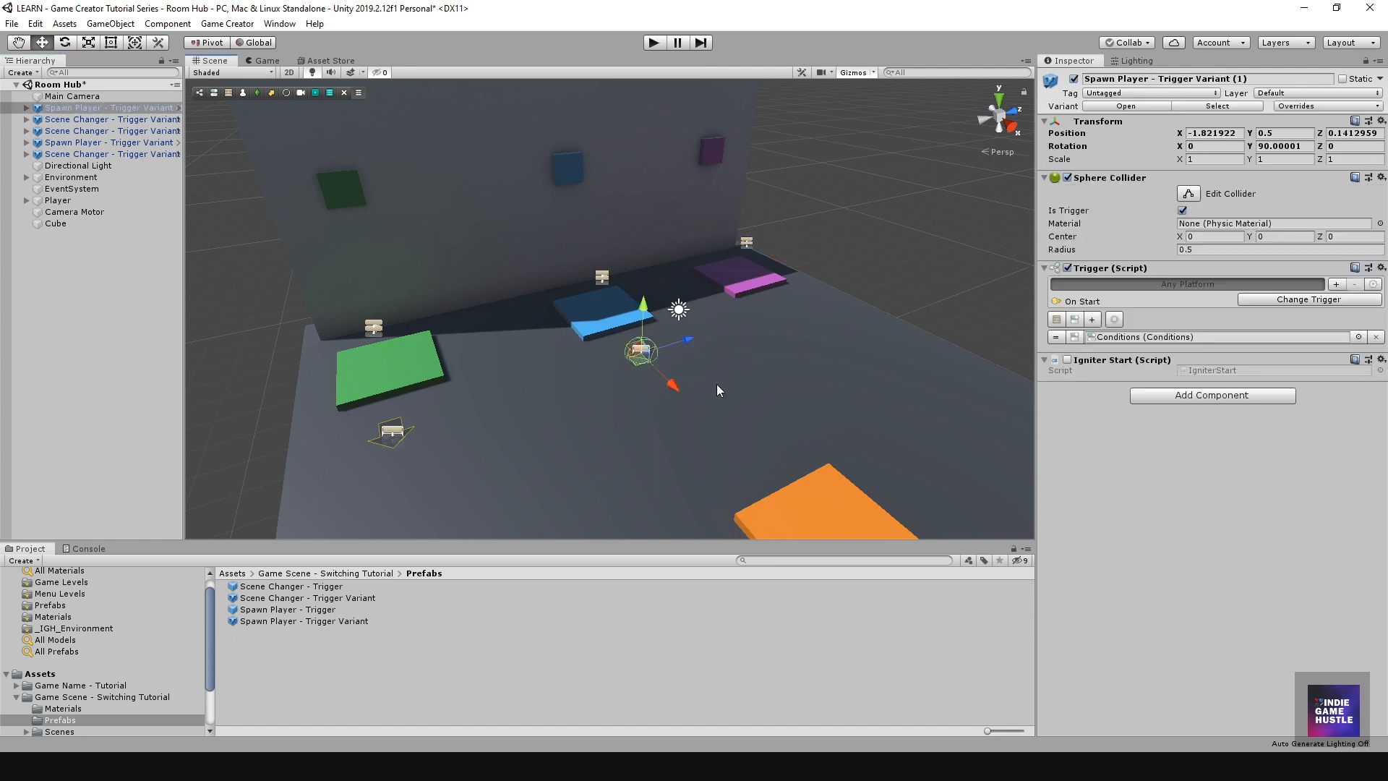
drag(266, 620, 786, 312)
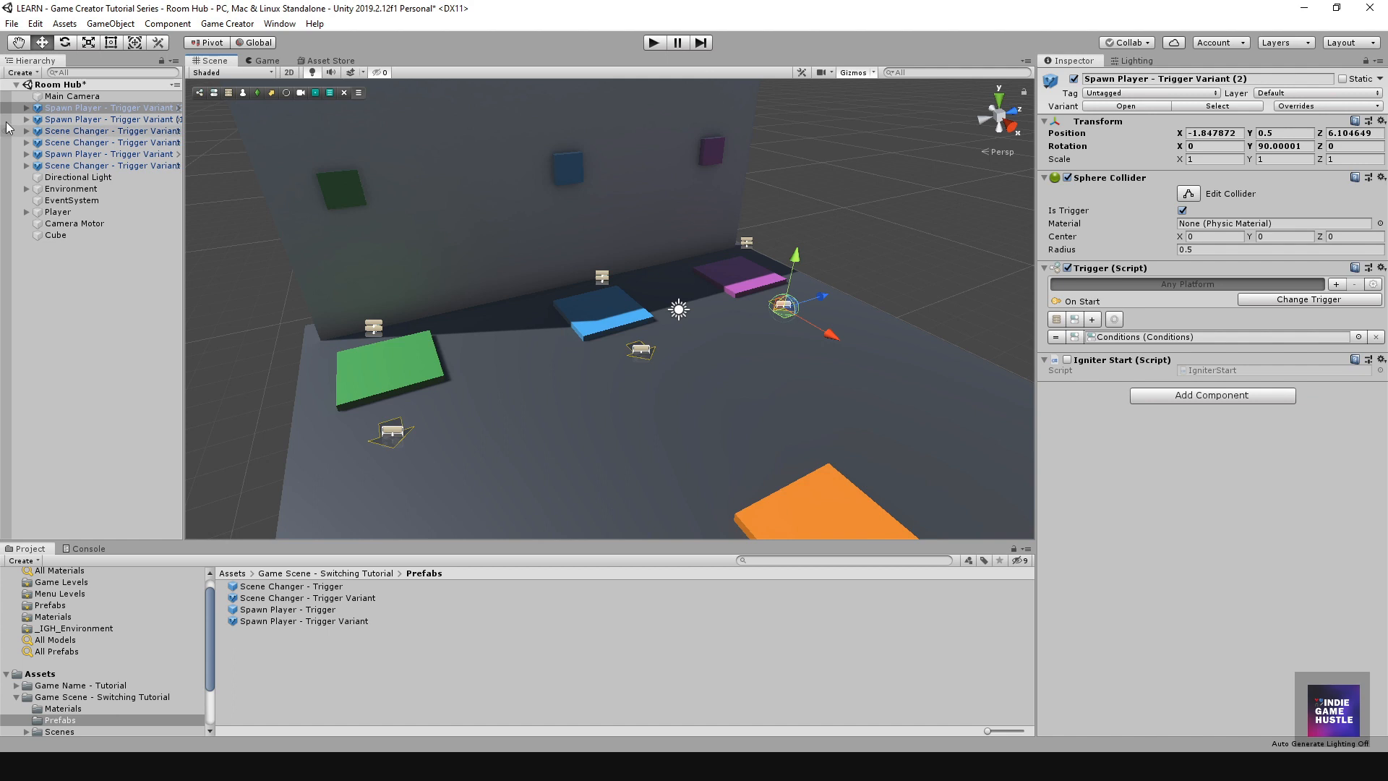
Step: Set the location comparison value to 1 in the blue pad's Spawn Player conditions and to 2 in the purple pad's
click(647, 355)
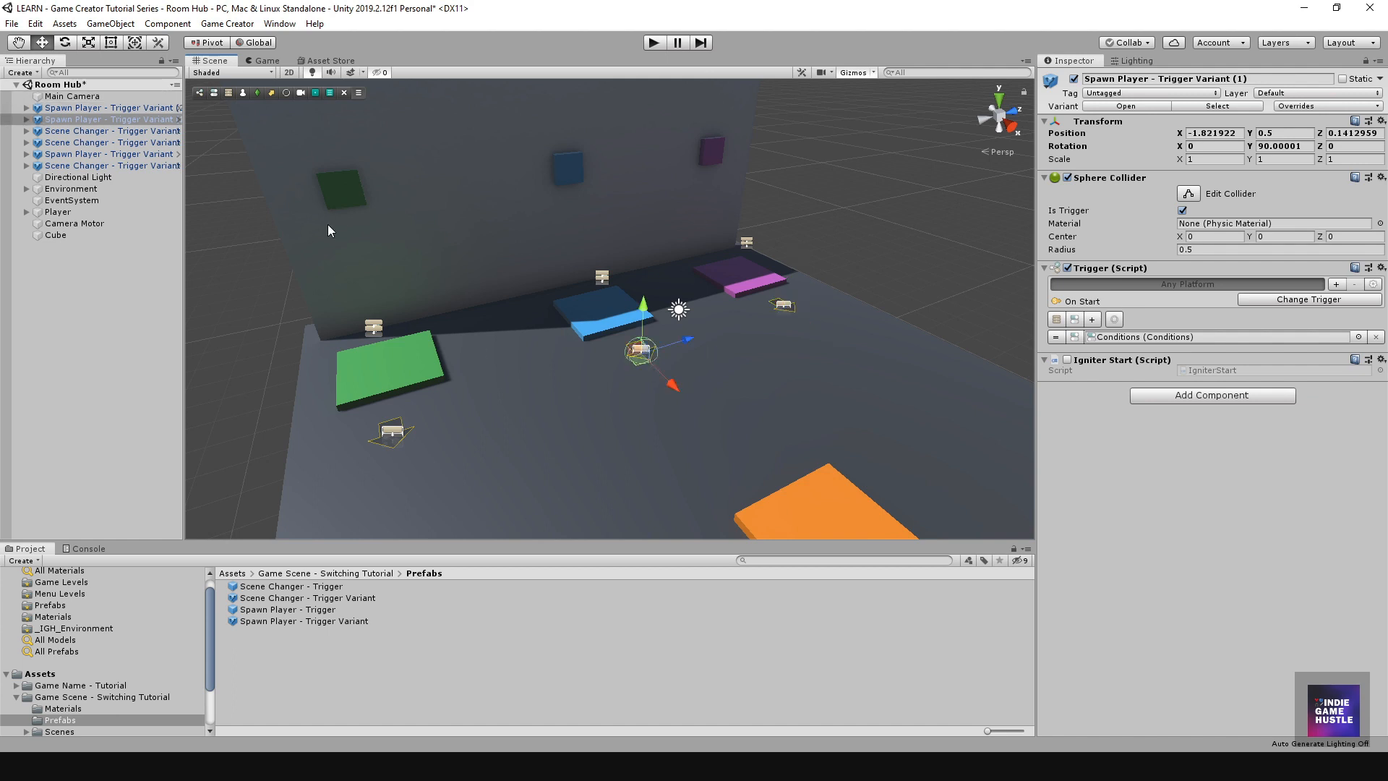
click(27, 119)
click(46, 143)
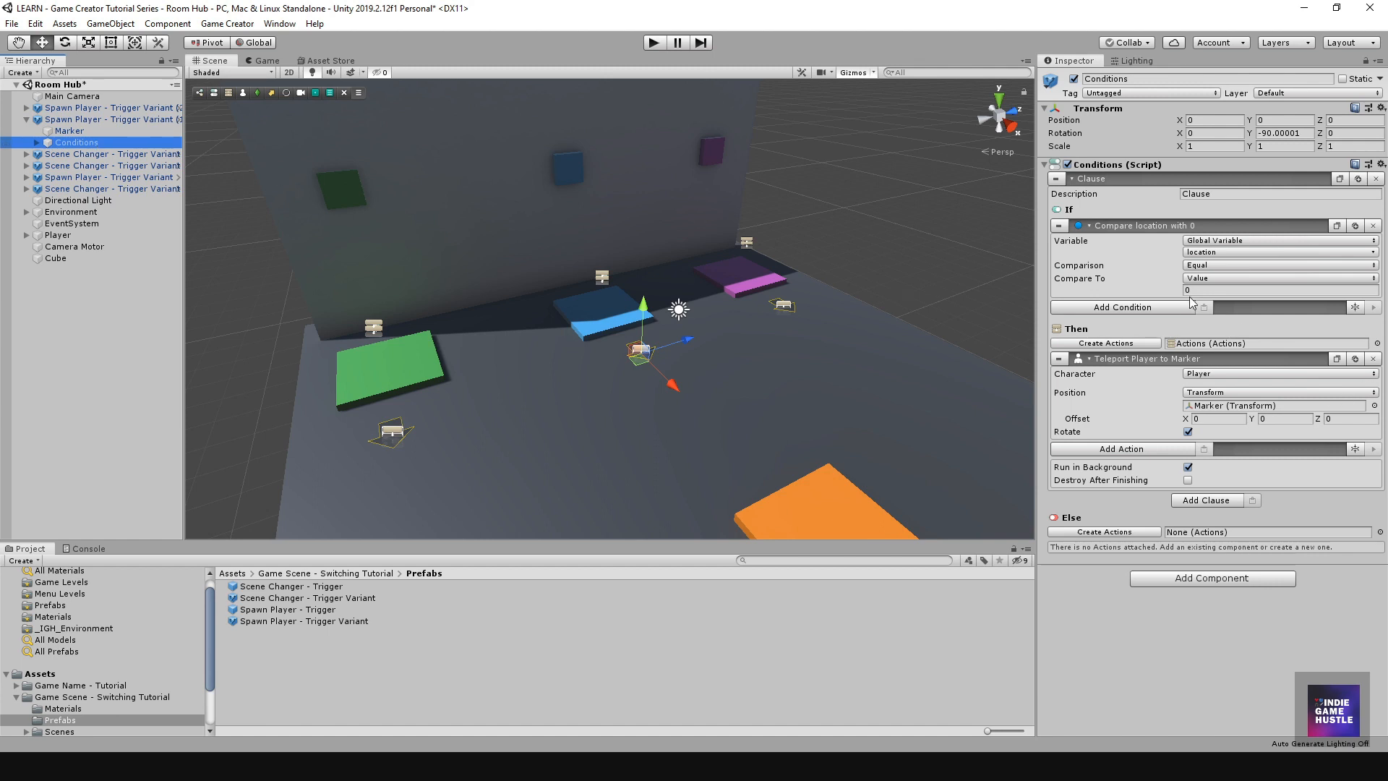
click(1218, 290)
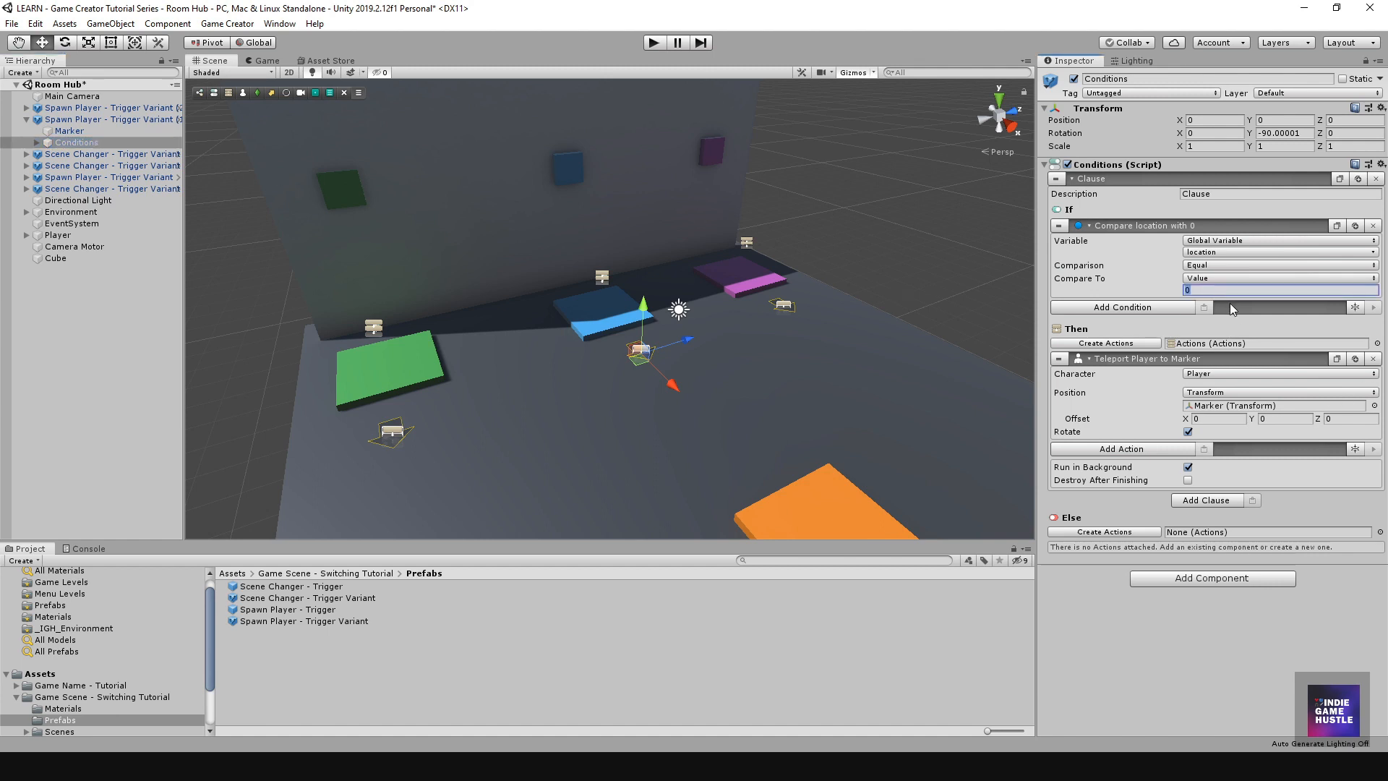
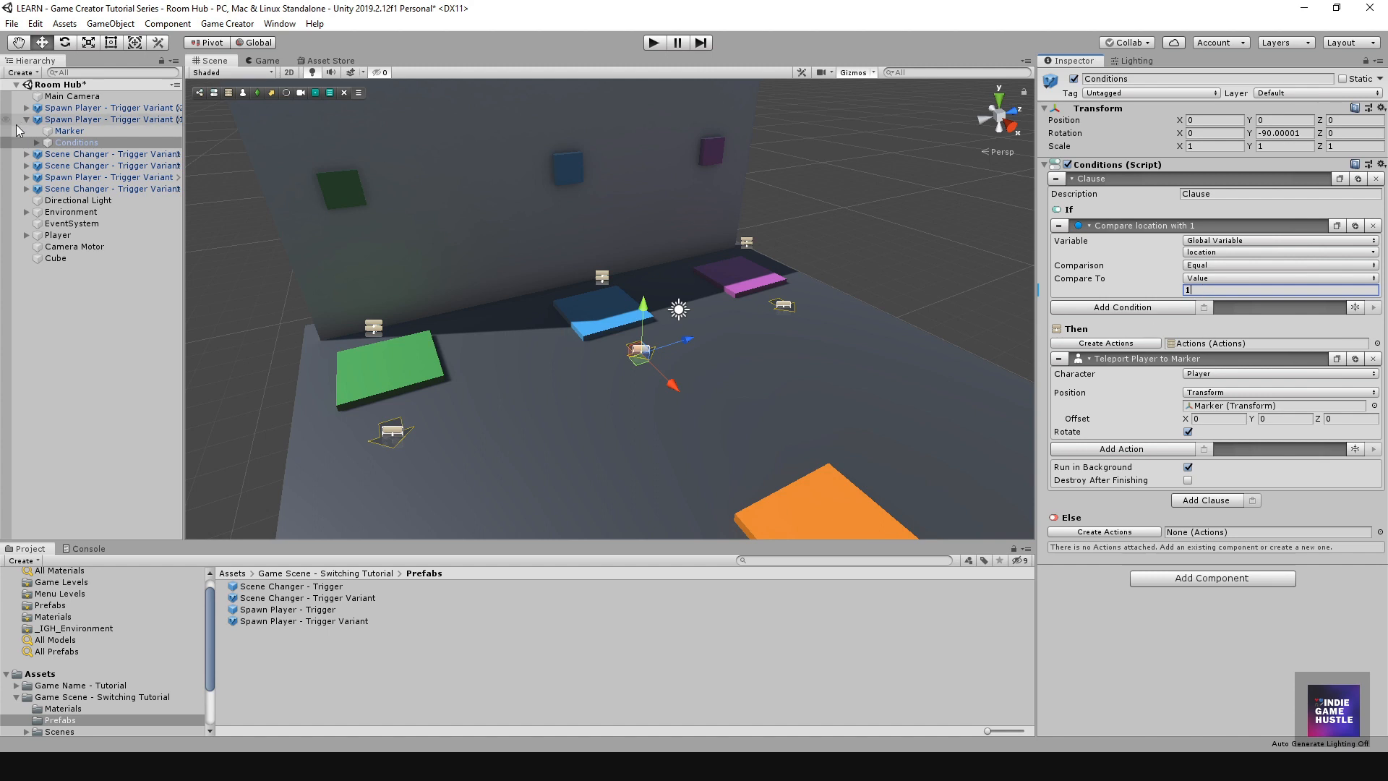
click(27, 107)
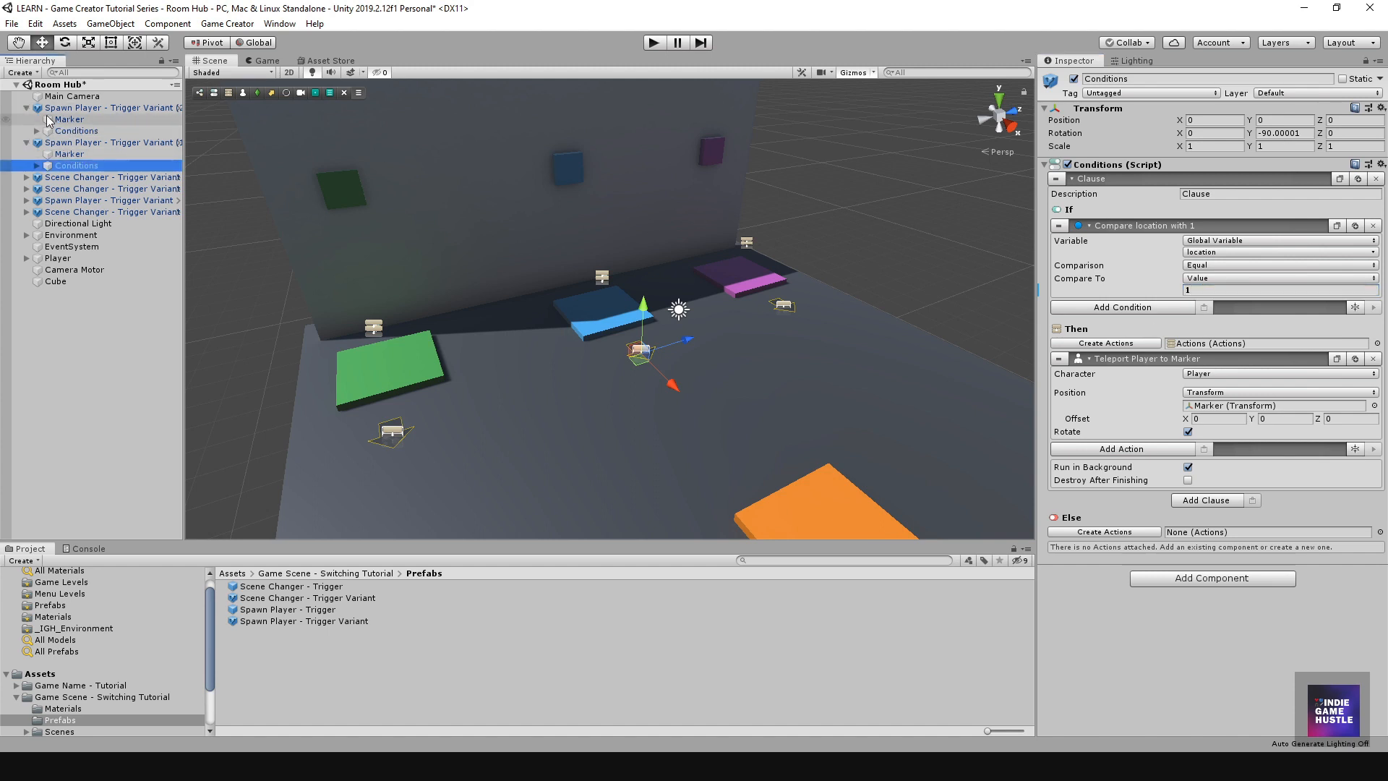
click(58, 130)
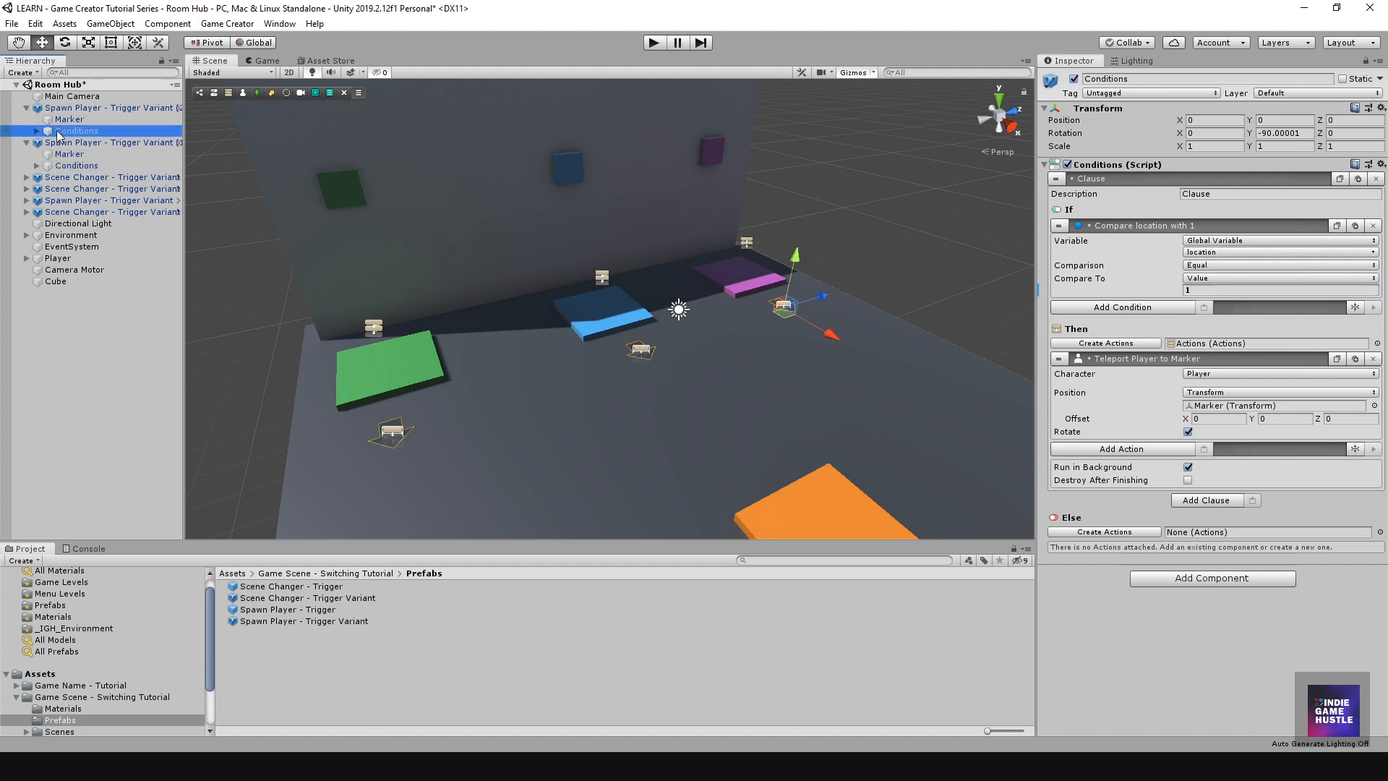
click(1203, 290)
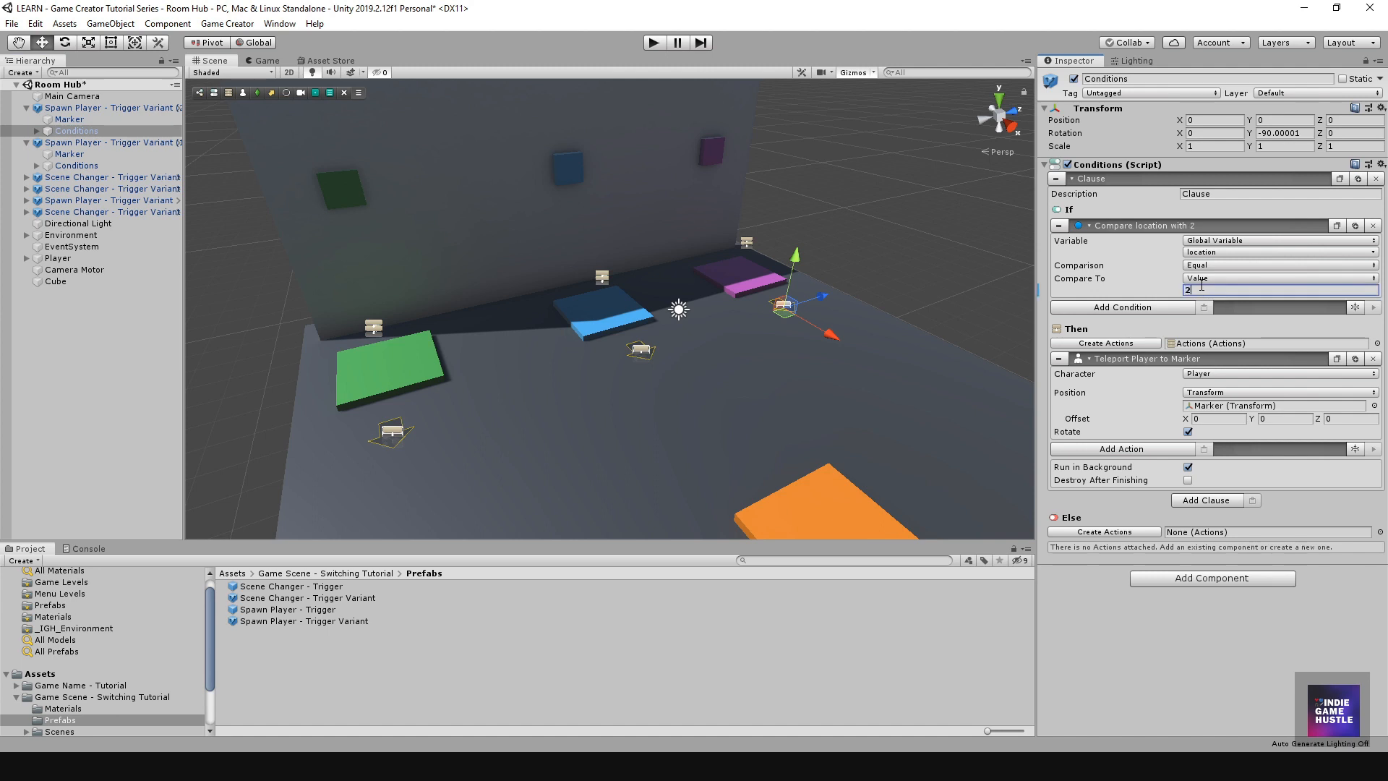
Step: Check the location value and scene name in the actions of the blue pad's Scene Changer trigger
alt+drag(691, 388, 599, 367)
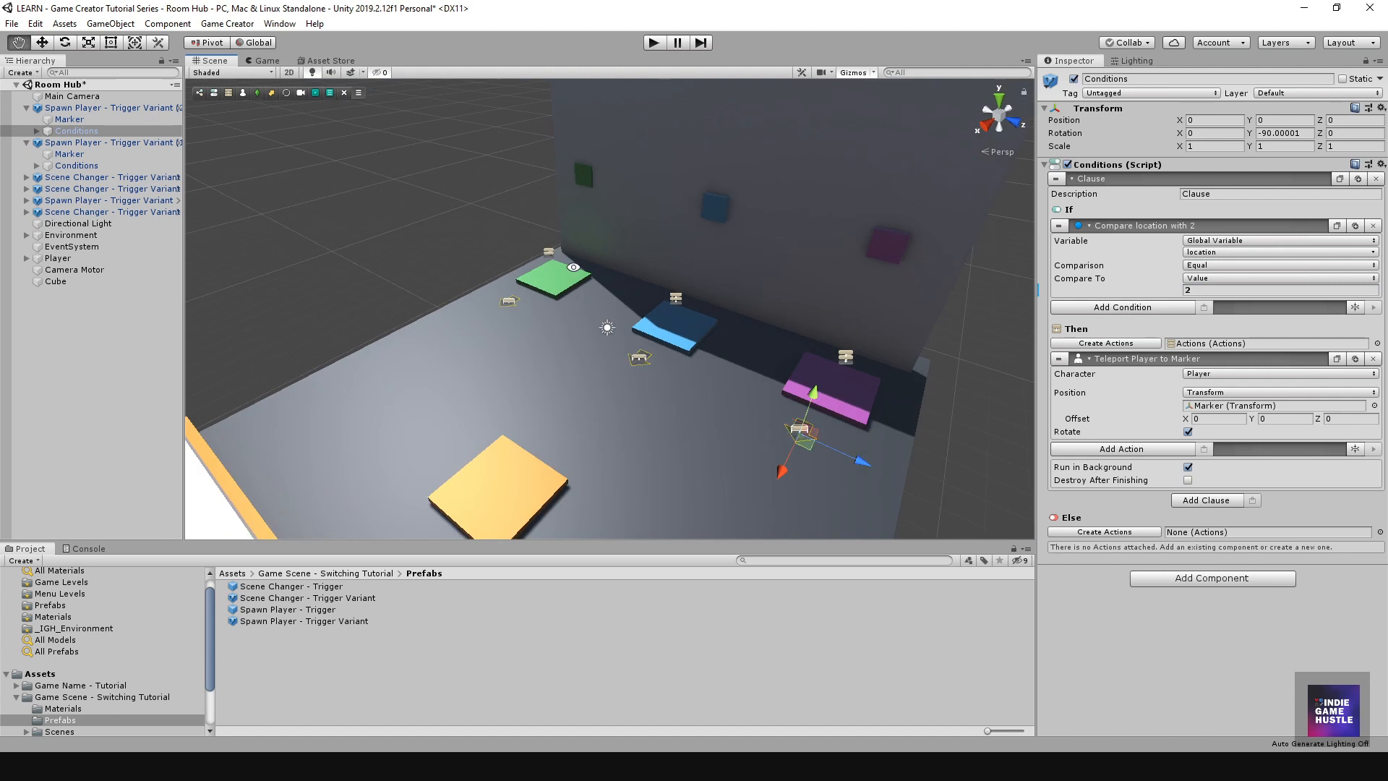
alt+drag(419, 405, 651, 387)
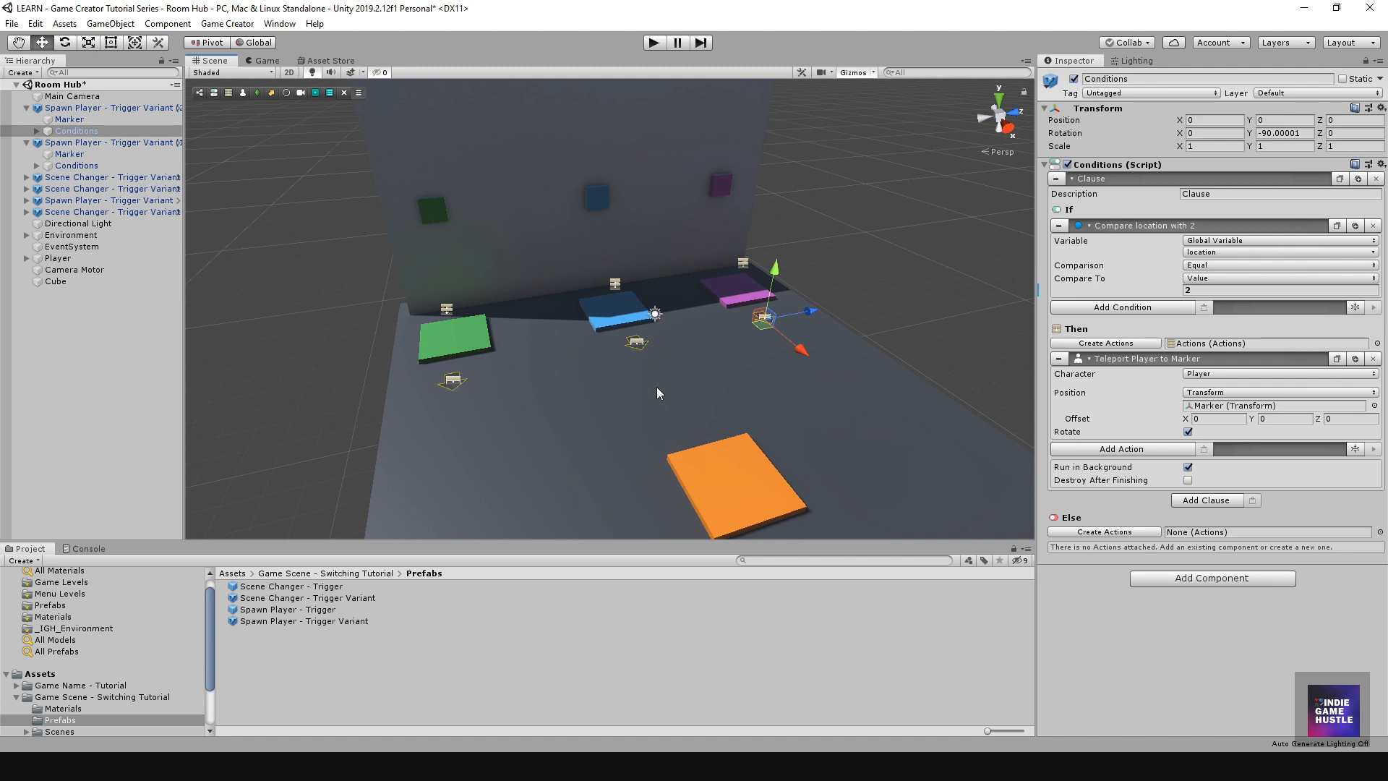
scroll(626, 292, up, 2)
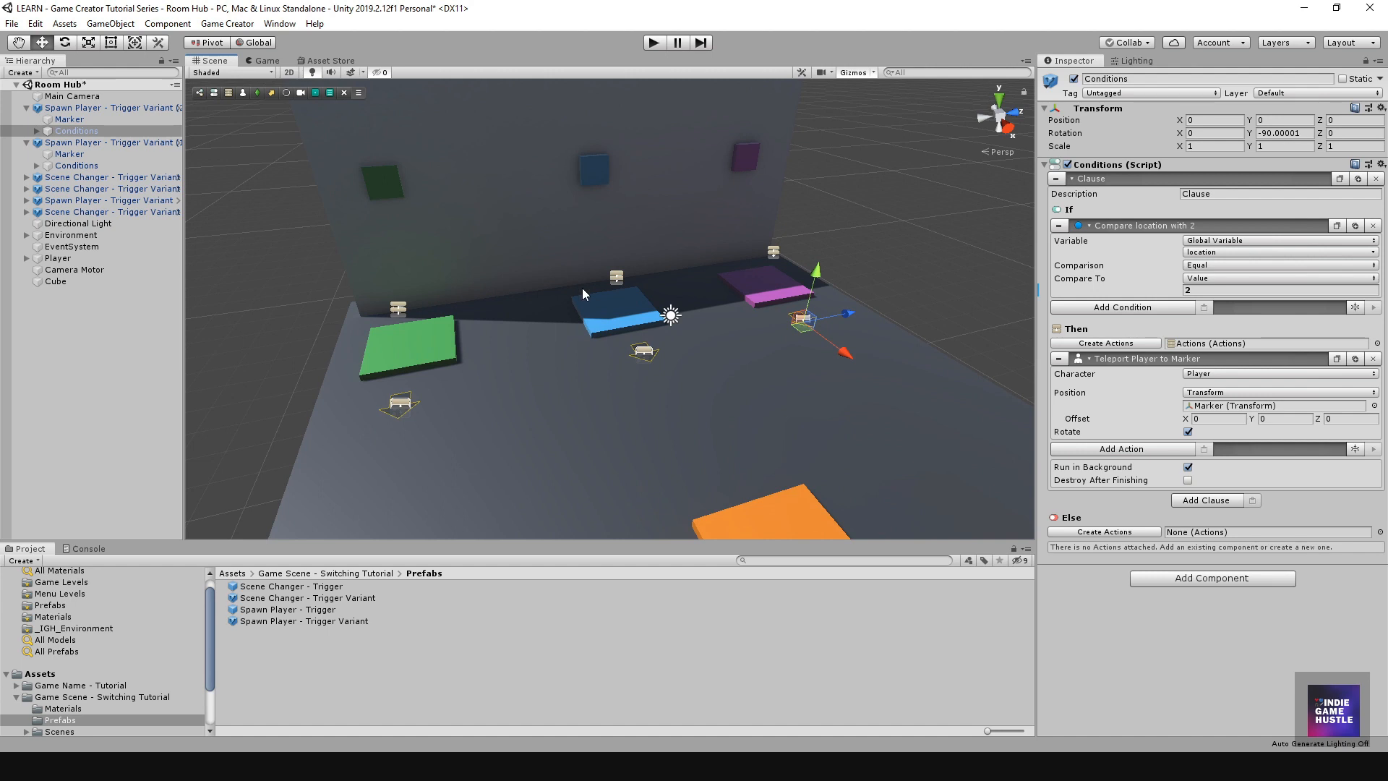
click(618, 281)
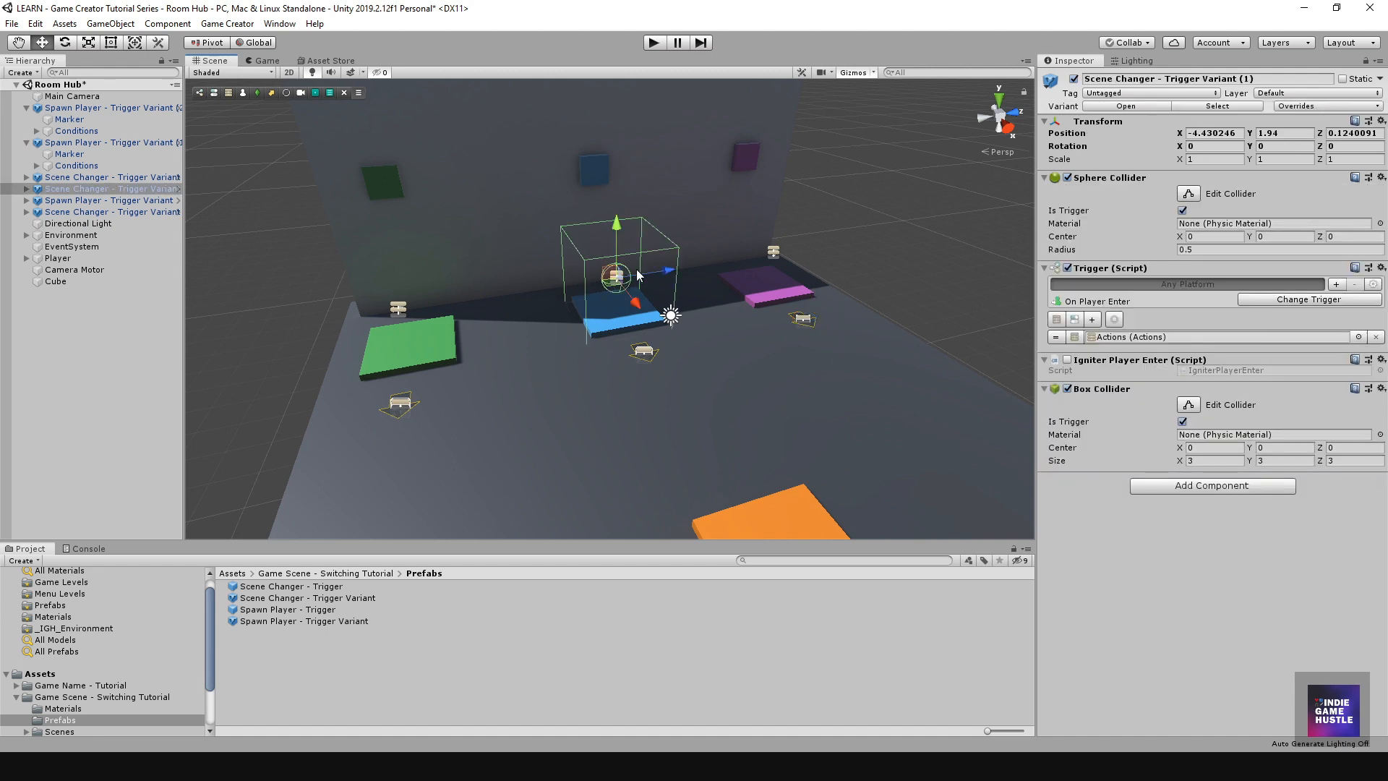
click(27, 189)
click(58, 201)
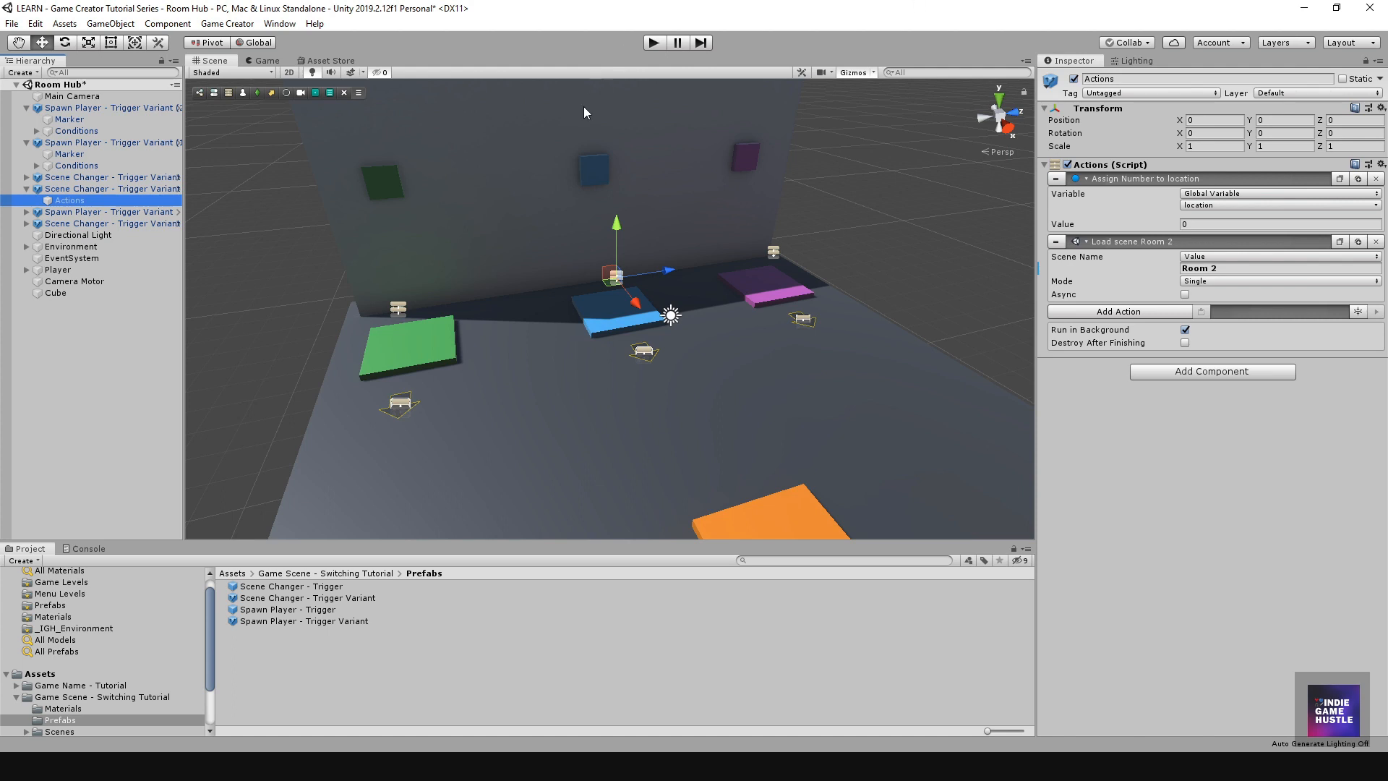
Step: Clear the selection, then save the Room Hub scene and the project
click(24, 337)
click(12, 23)
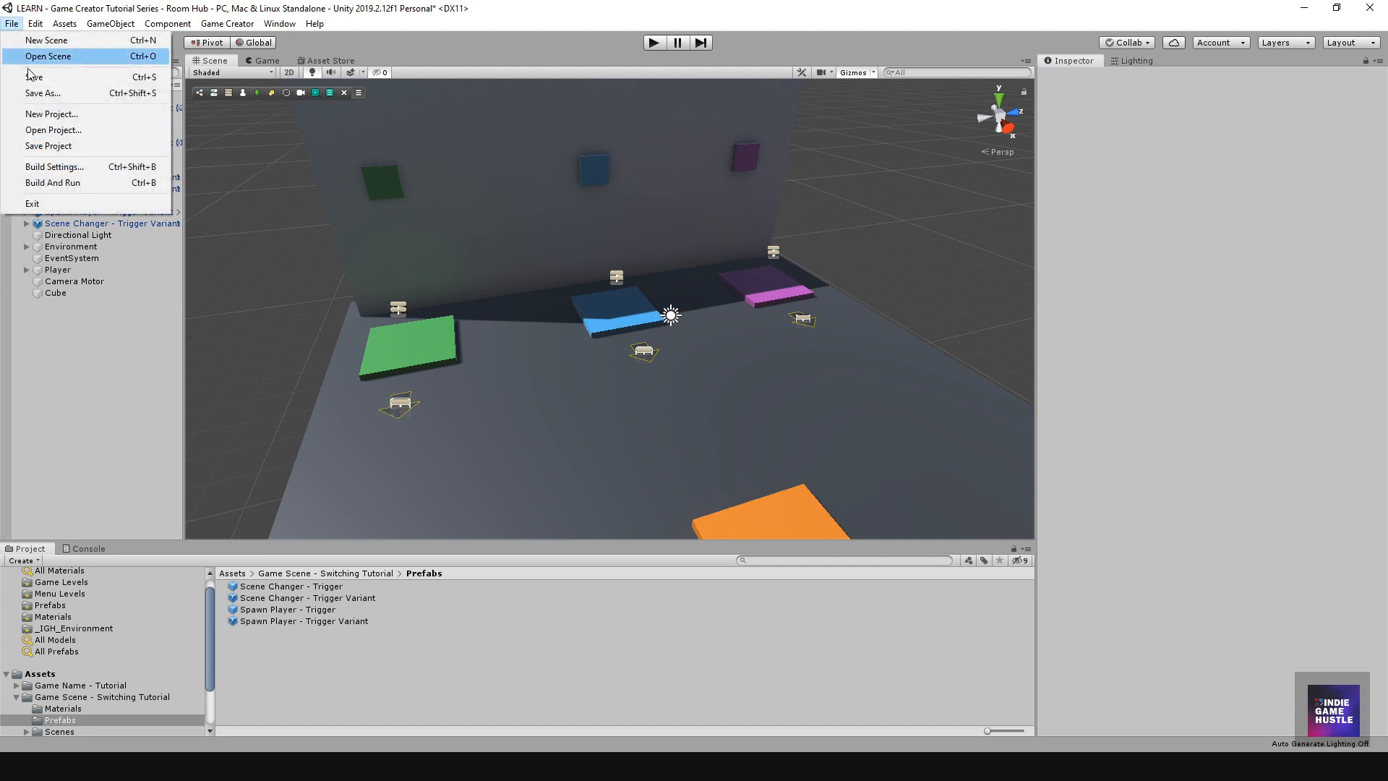
click(38, 81)
click(11, 23)
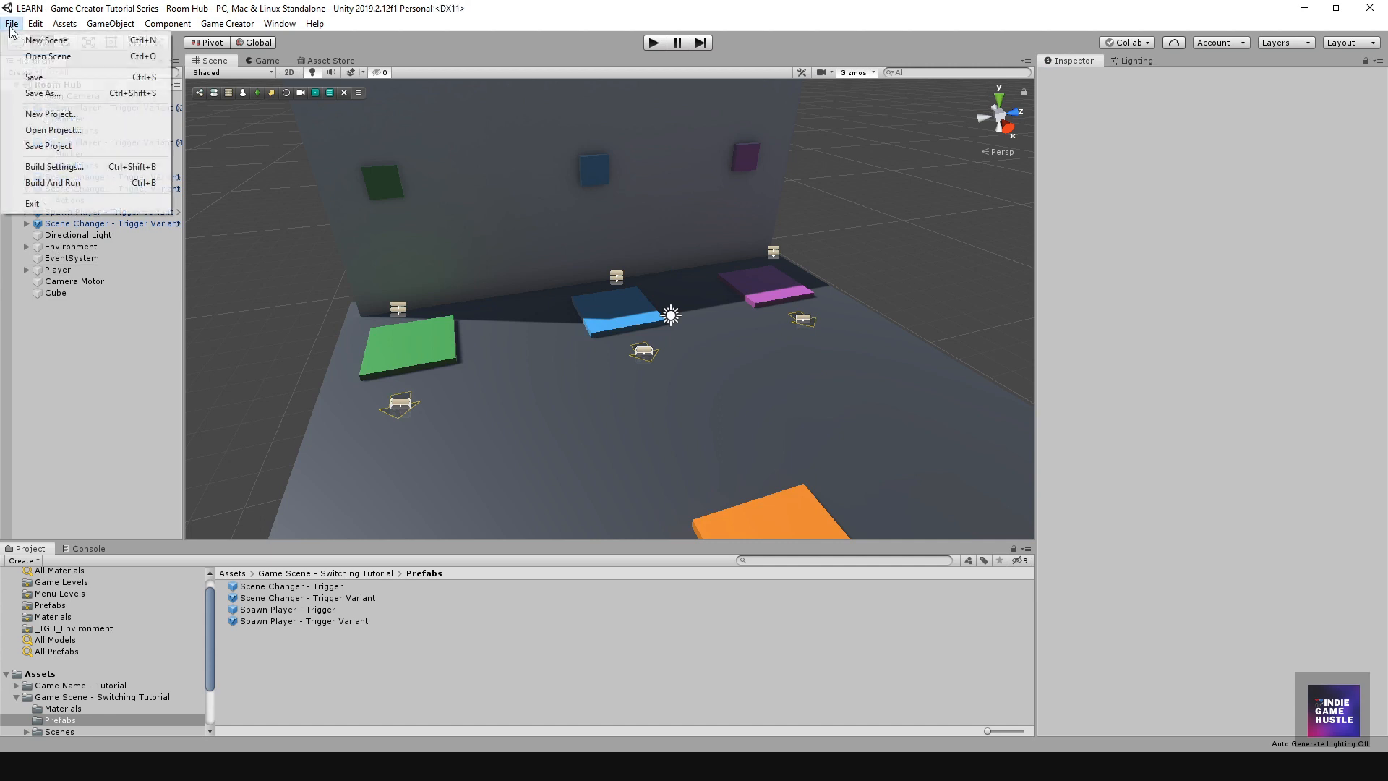
click(49, 144)
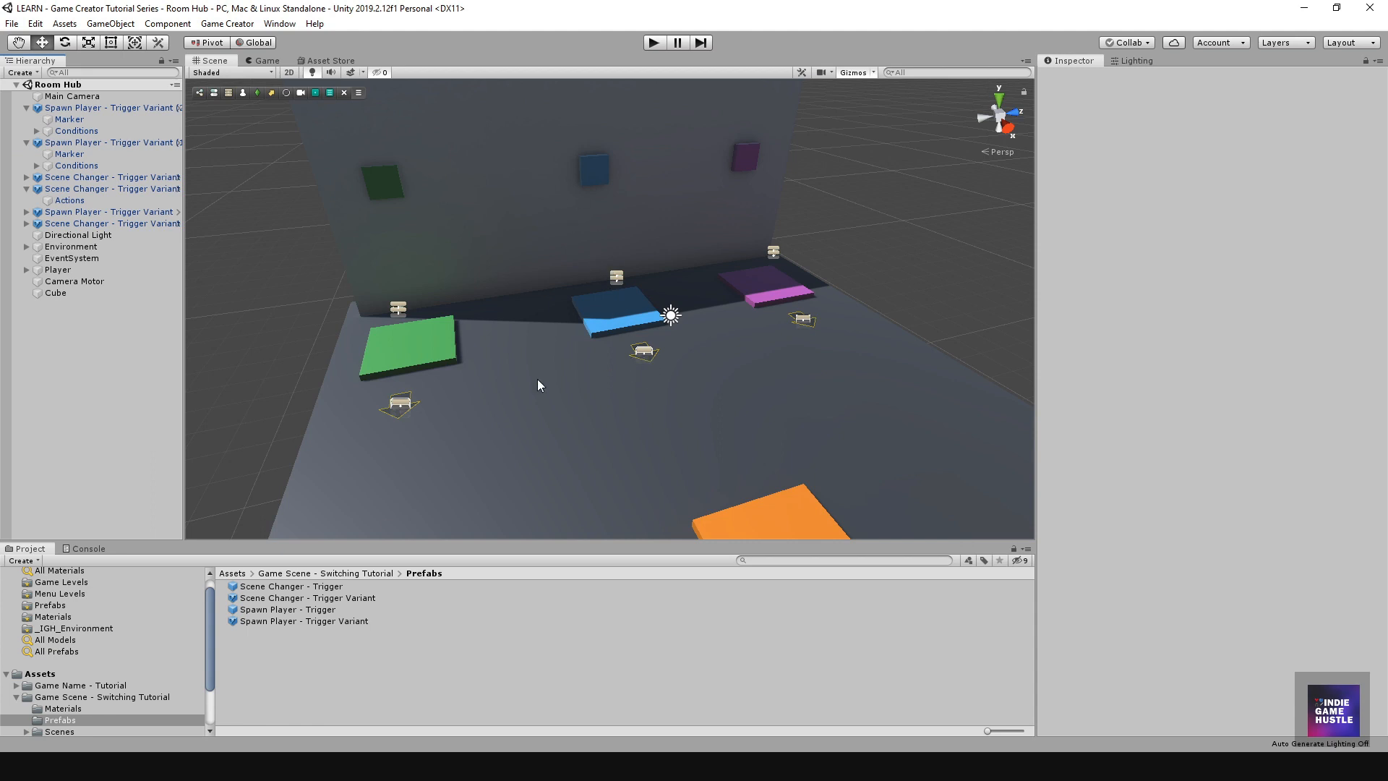
Step: Open the Room 2 scene from the tutorial's Scenes folder
click(338, 573)
double_click(233, 609)
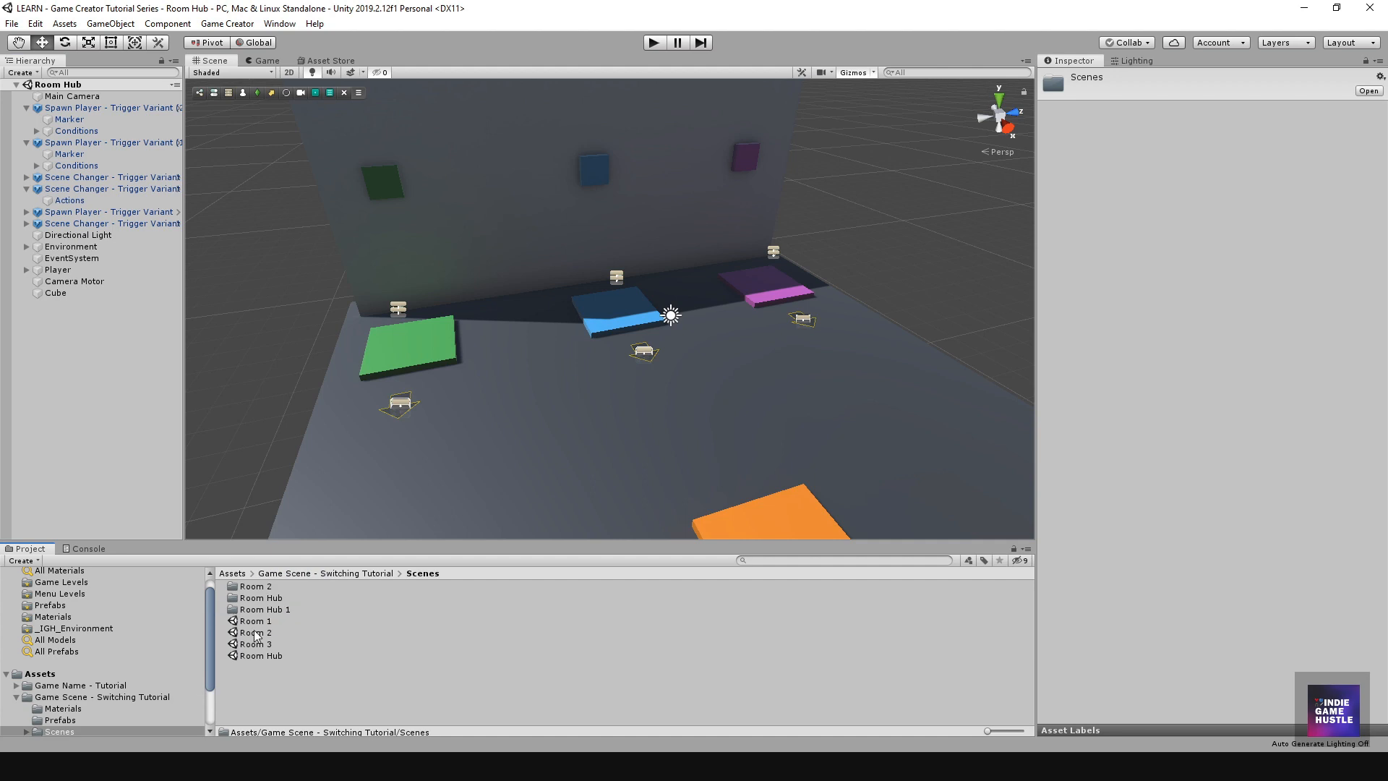
double_click(257, 633)
Step: Set the location variable to 1 in the actions of Room 2's Scene Changer trigger over the orange pad
alt+drag(706, 522, 752, 368)
click(749, 366)
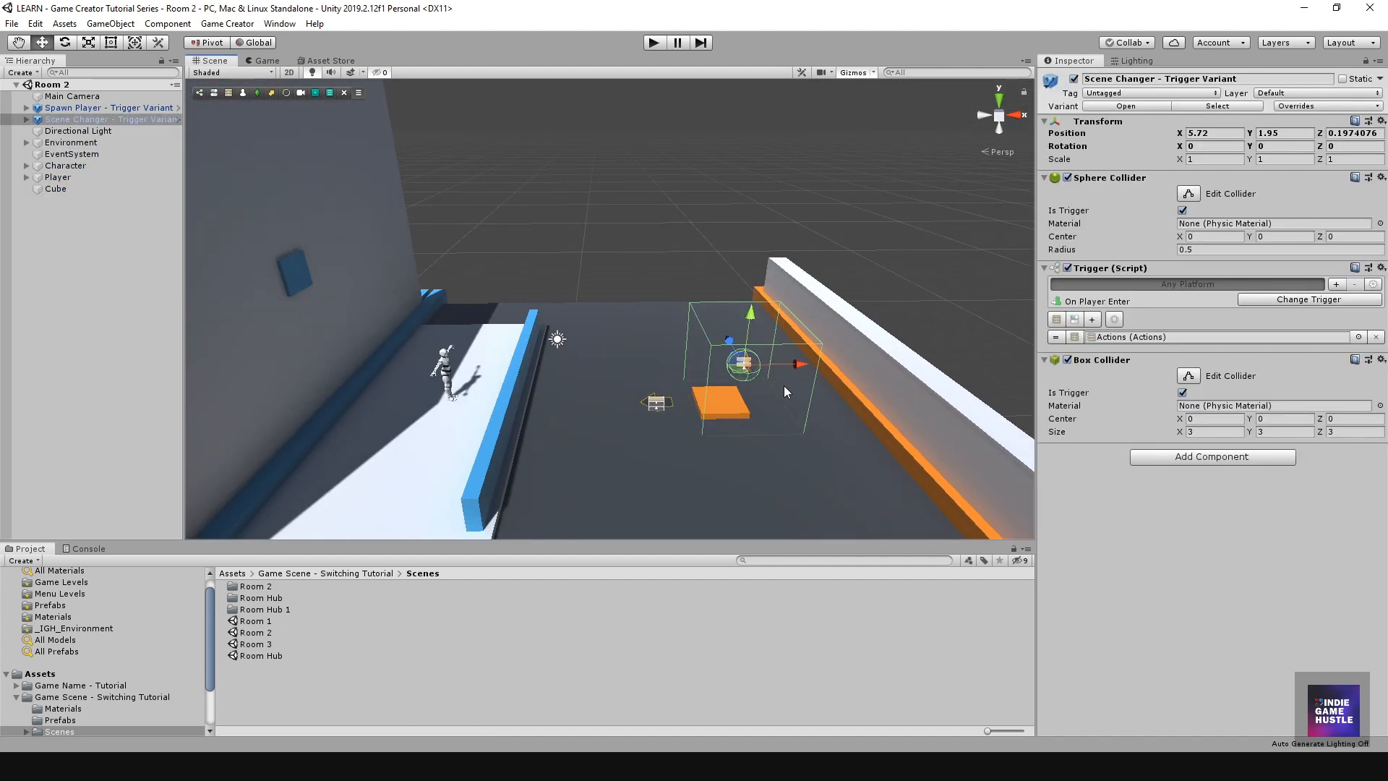
click(26, 119)
click(70, 131)
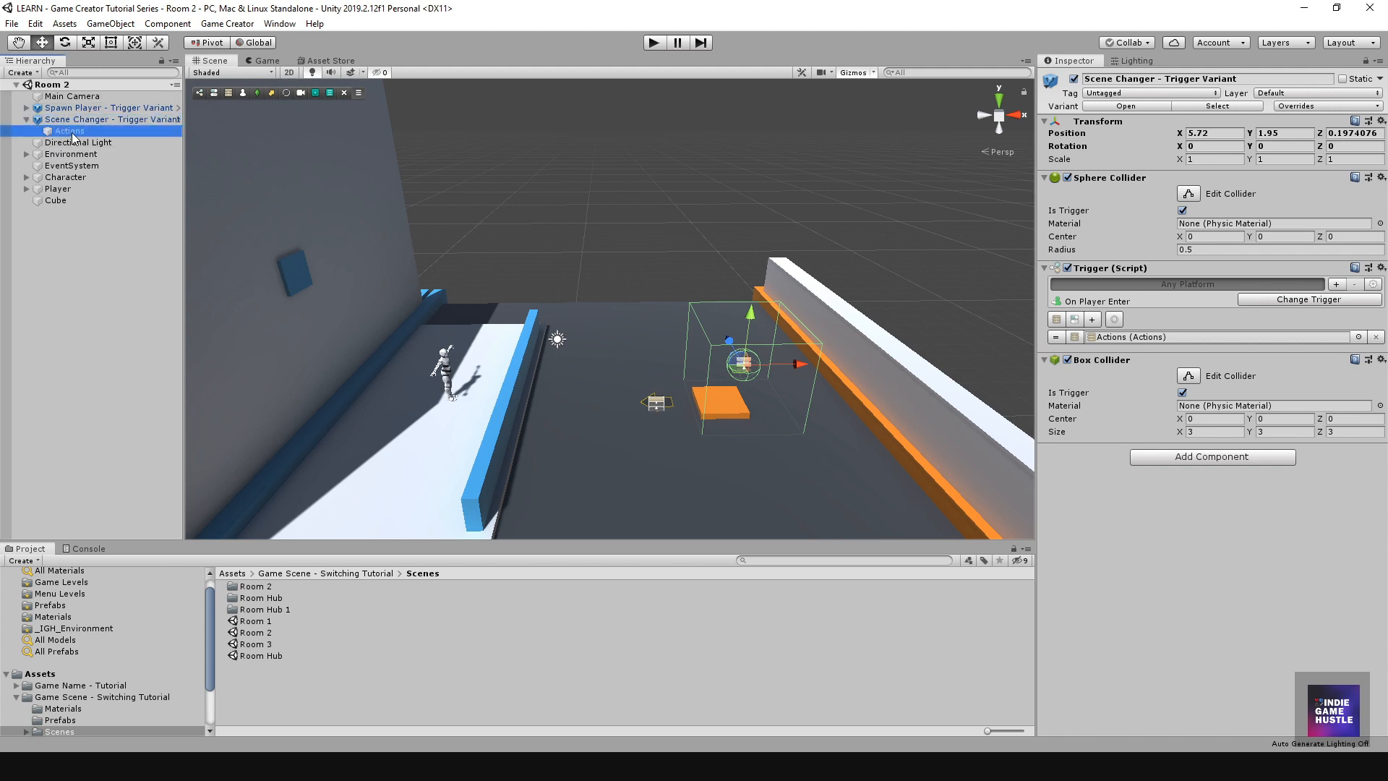
click(1194, 224)
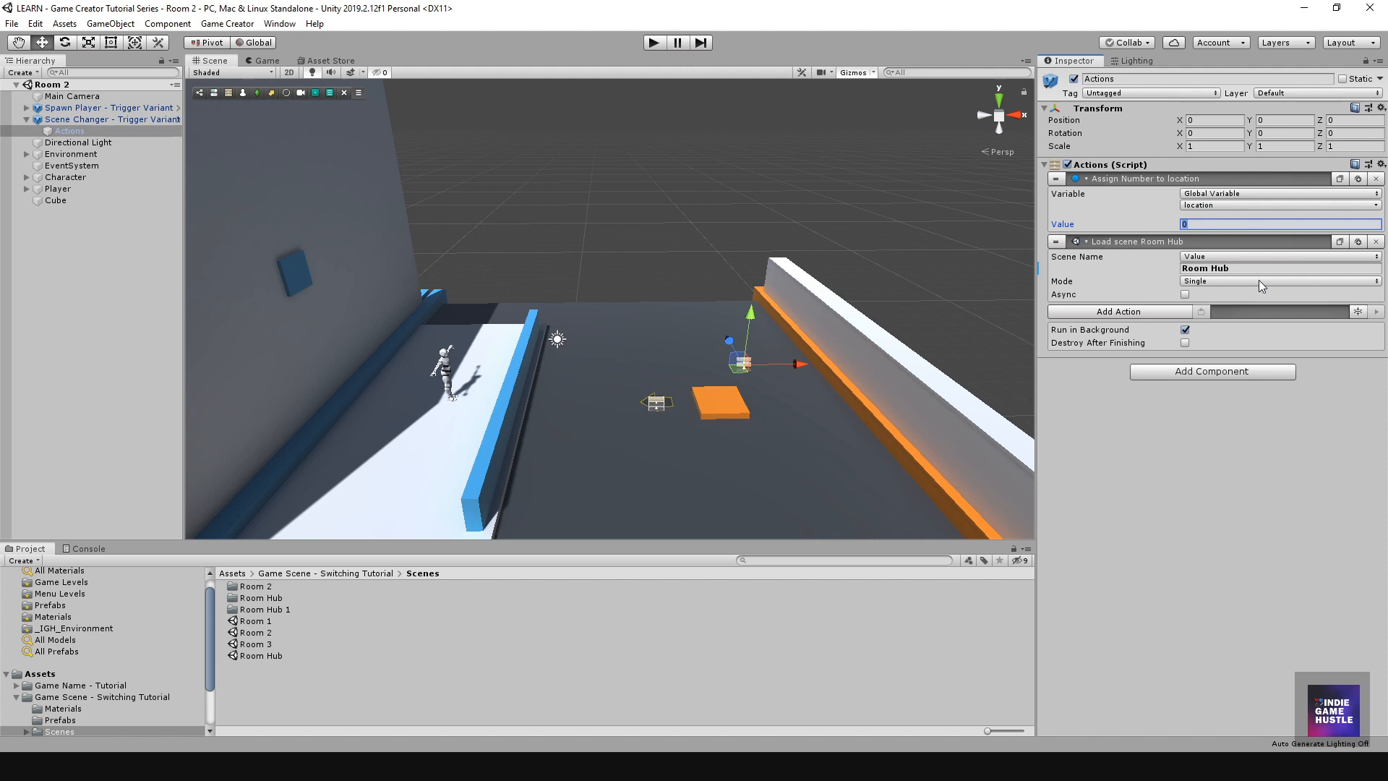
text(1)
Step: Save the Room 2 scene and the project
click(12, 24)
click(33, 78)
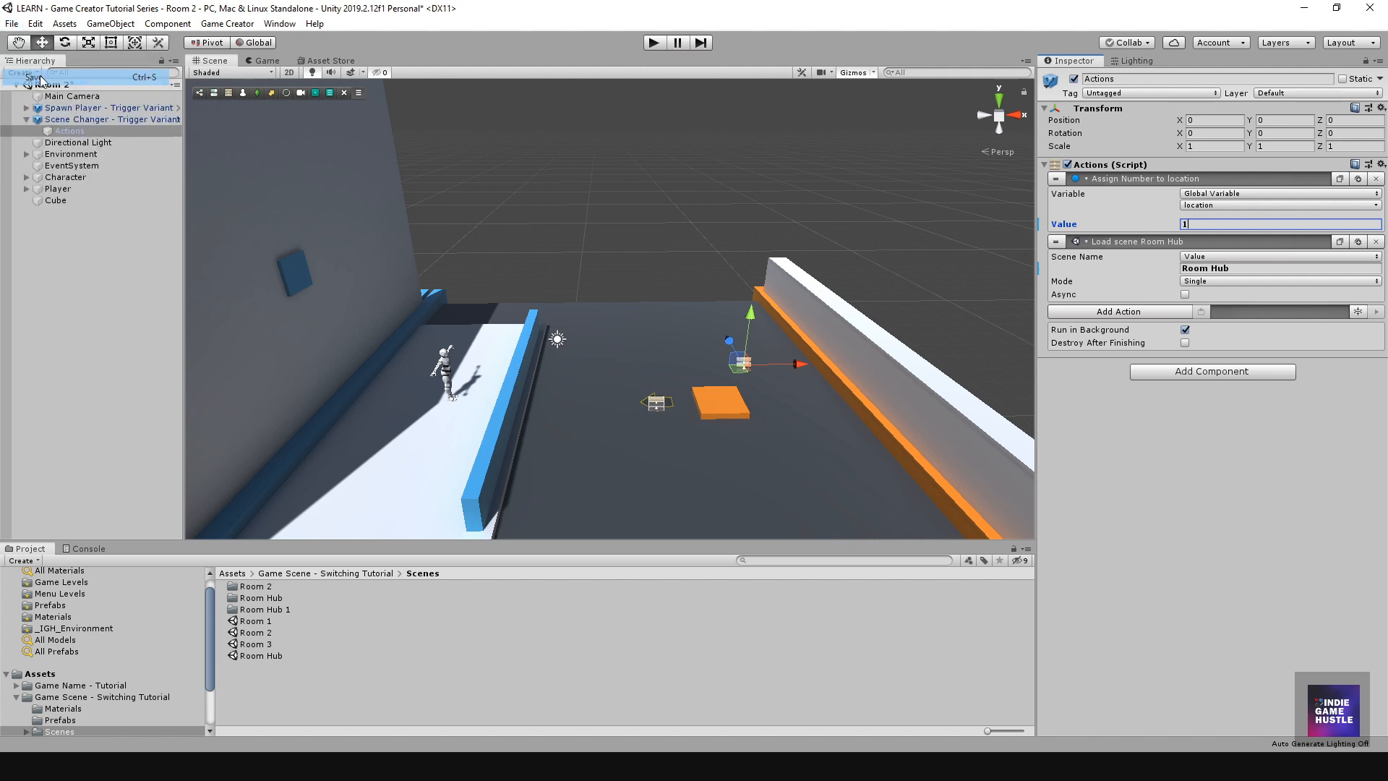
click(12, 23)
click(44, 145)
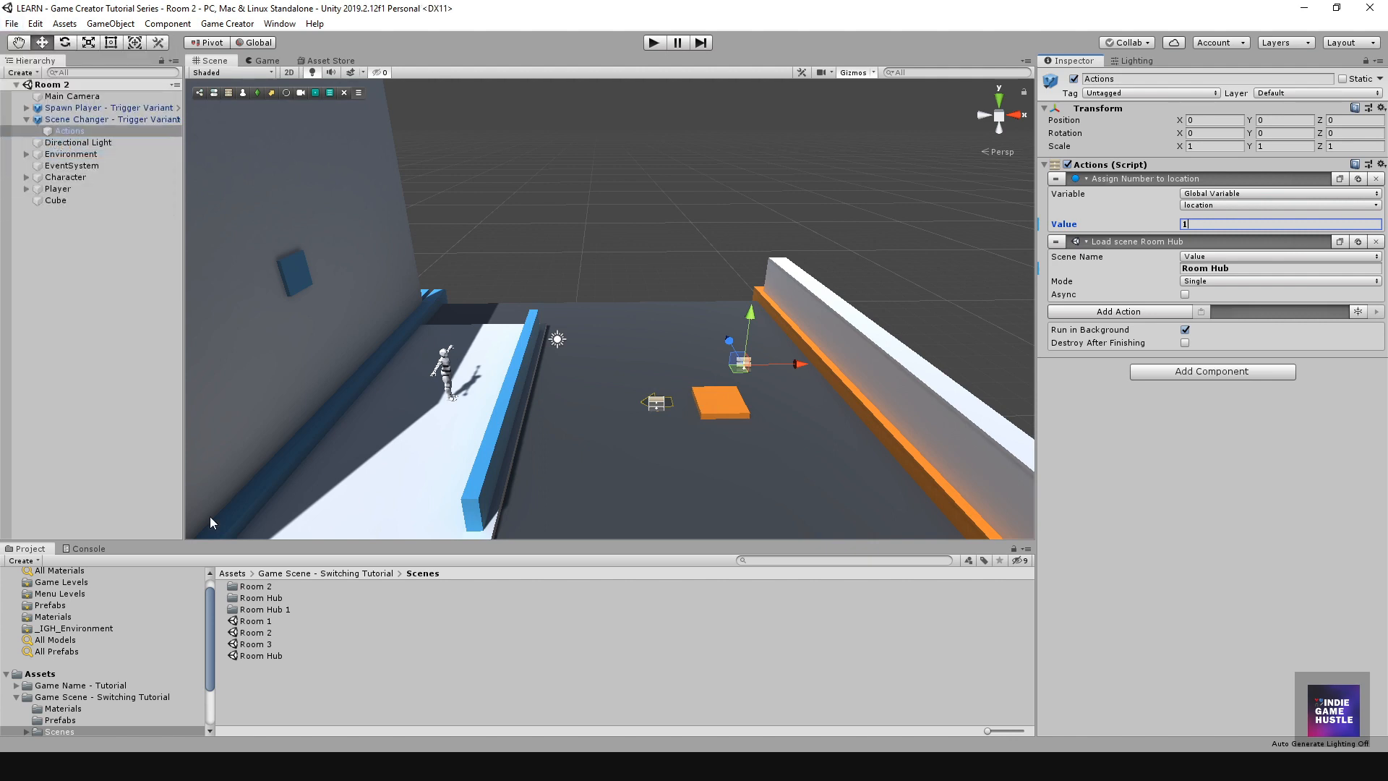
Step: Open the Room Hub scene and check the location comparison in the blue pad's Spawn Player conditions
double_click(246, 655)
click(503, 404)
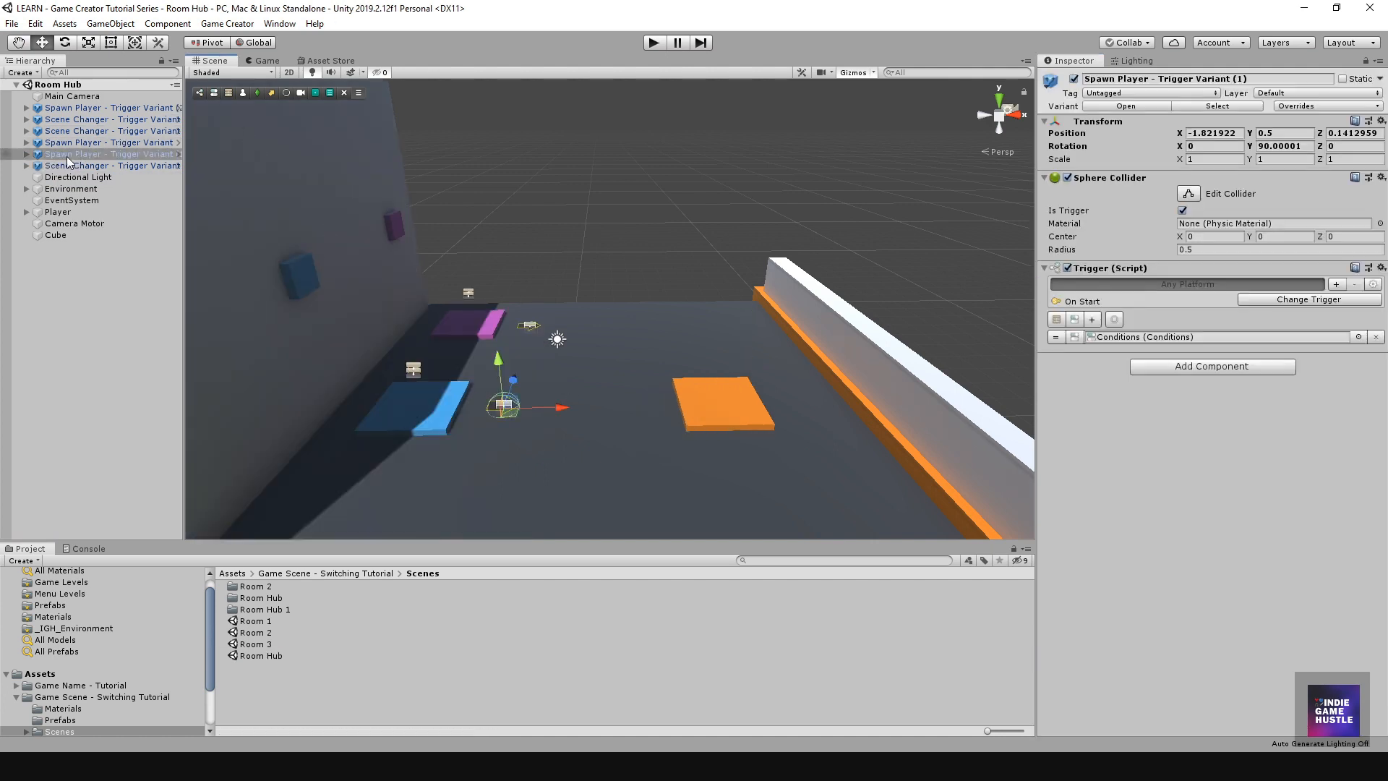
click(27, 154)
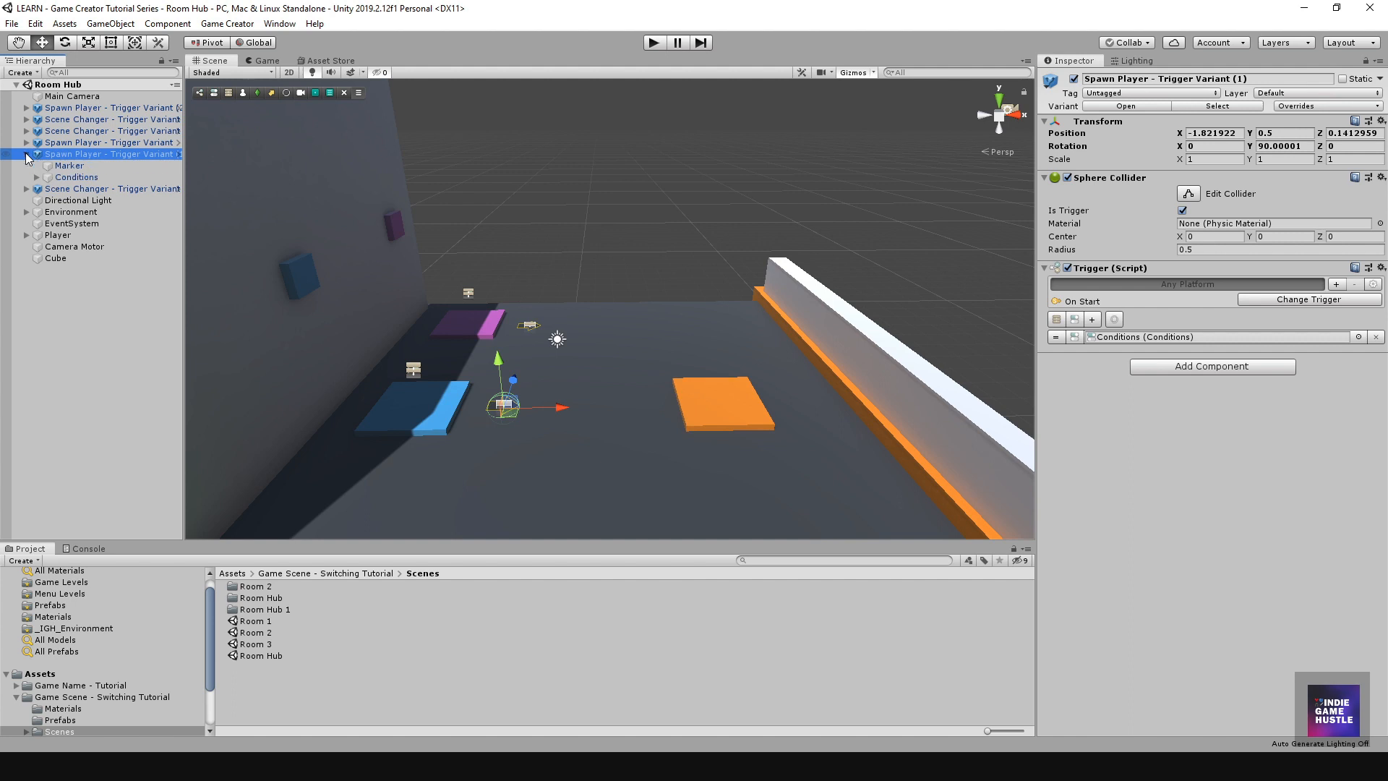
click(60, 178)
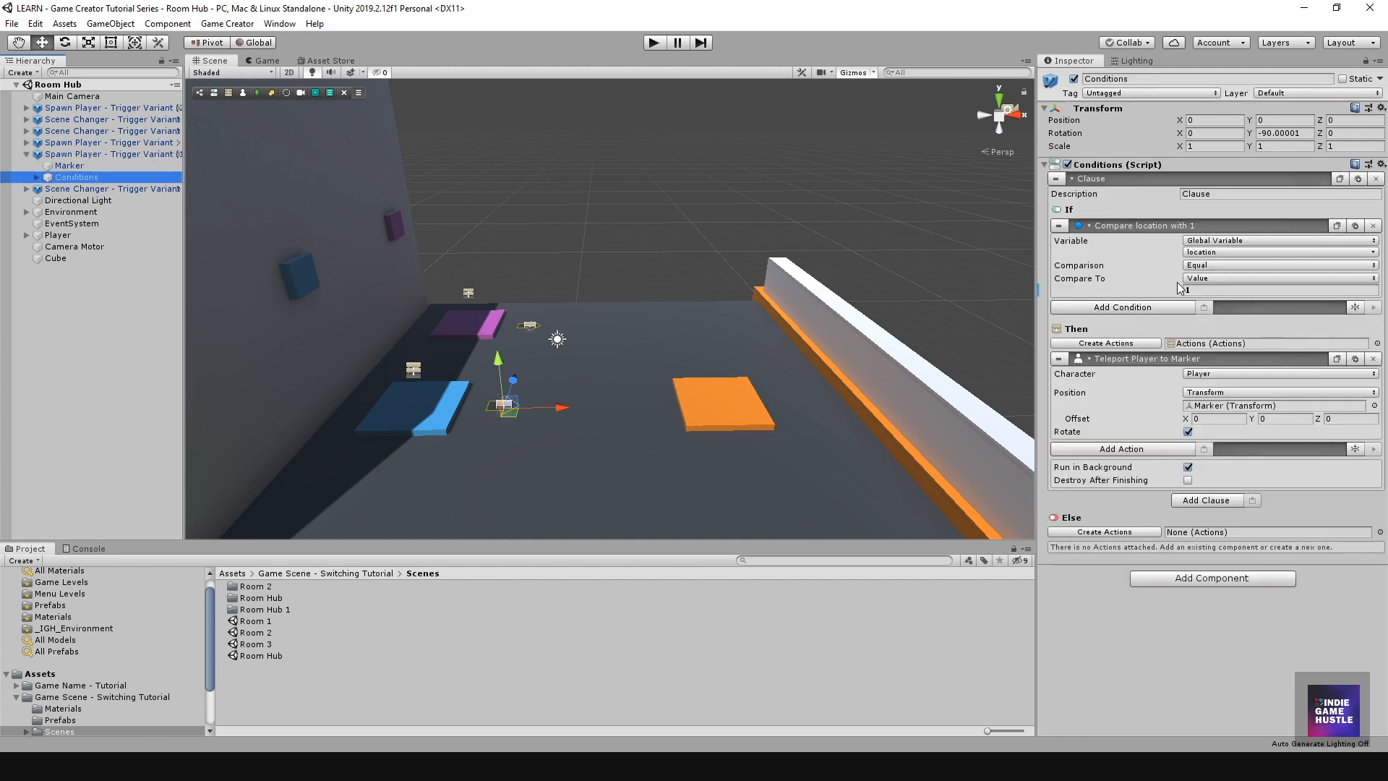
scroll(570, 341, down, 5)
alt+drag(694, 294, 589, 336)
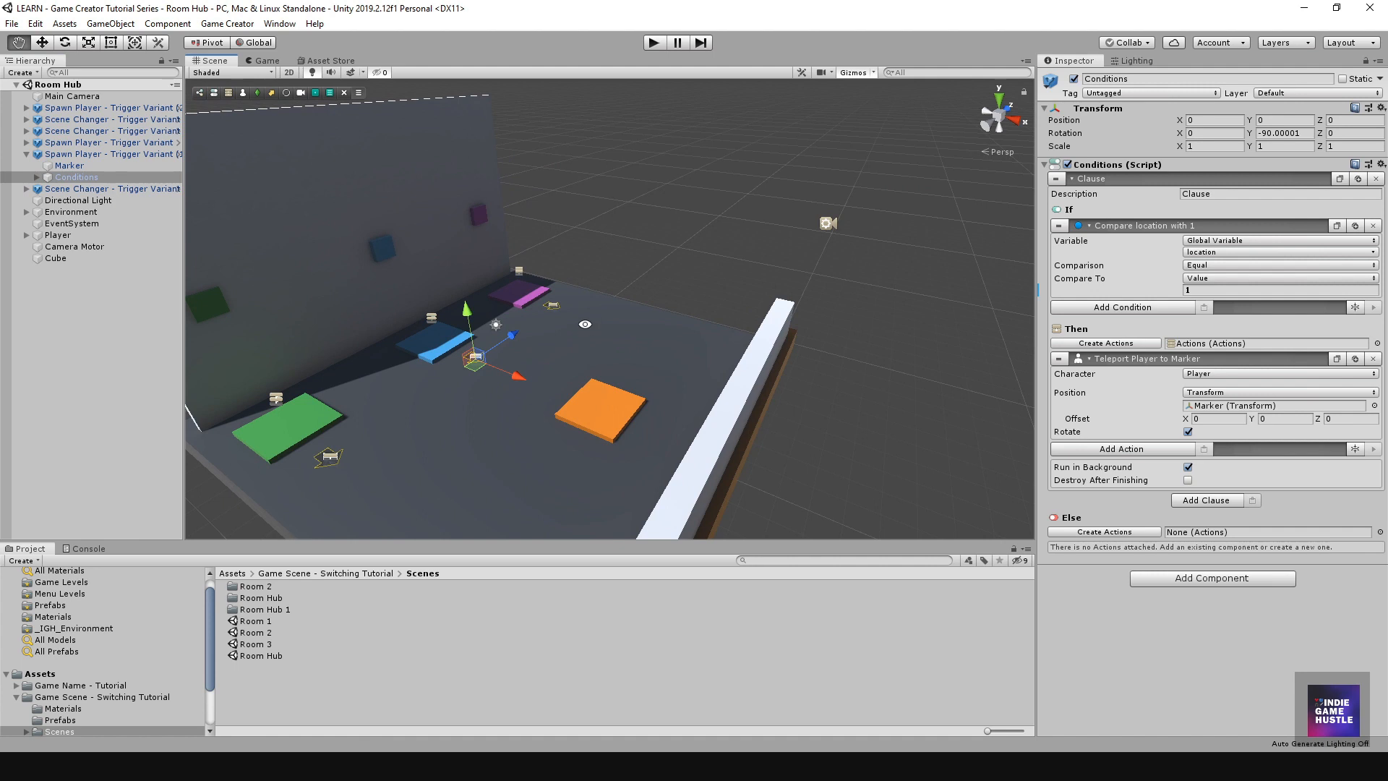
Step: Play-test Room Hub by walking the player onto the blue pad and returning from Room 2 to check the spawn point
click(654, 43)
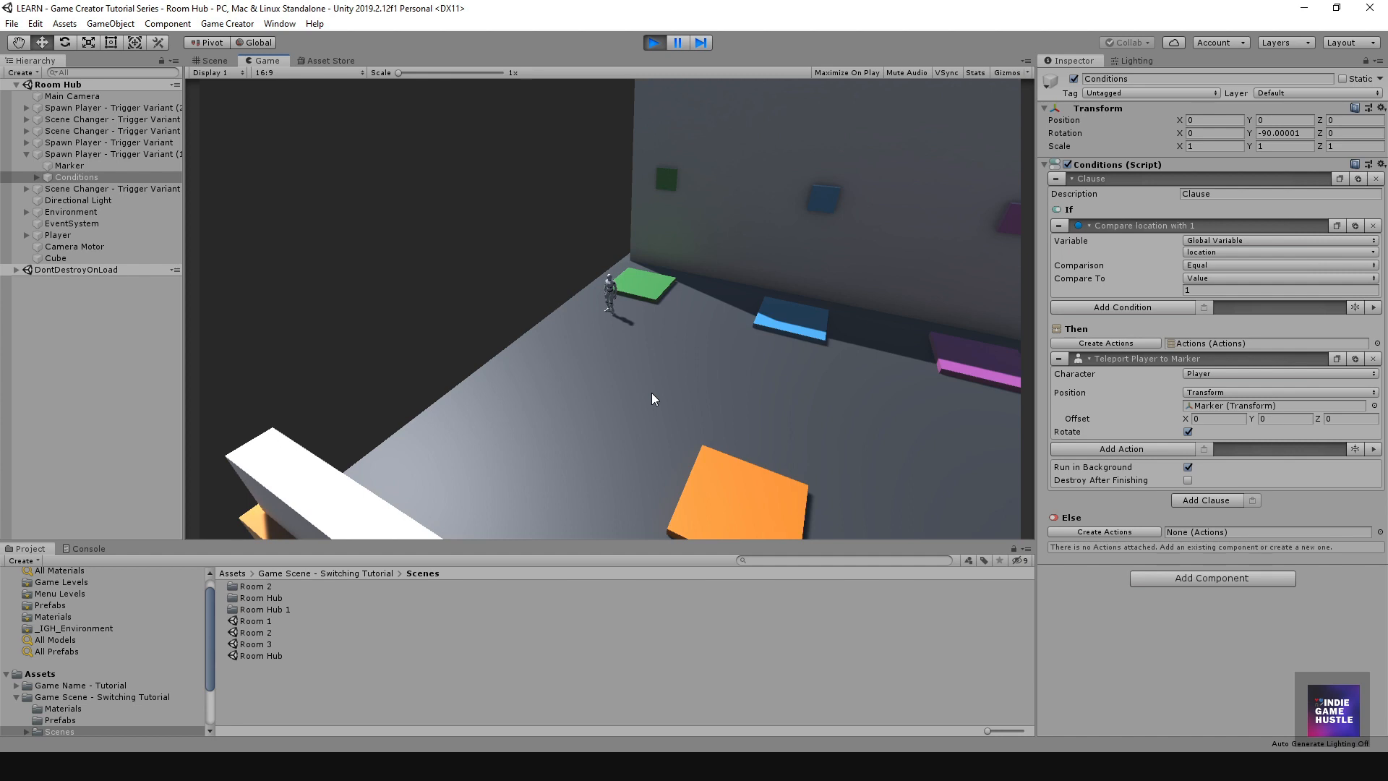
key(d)
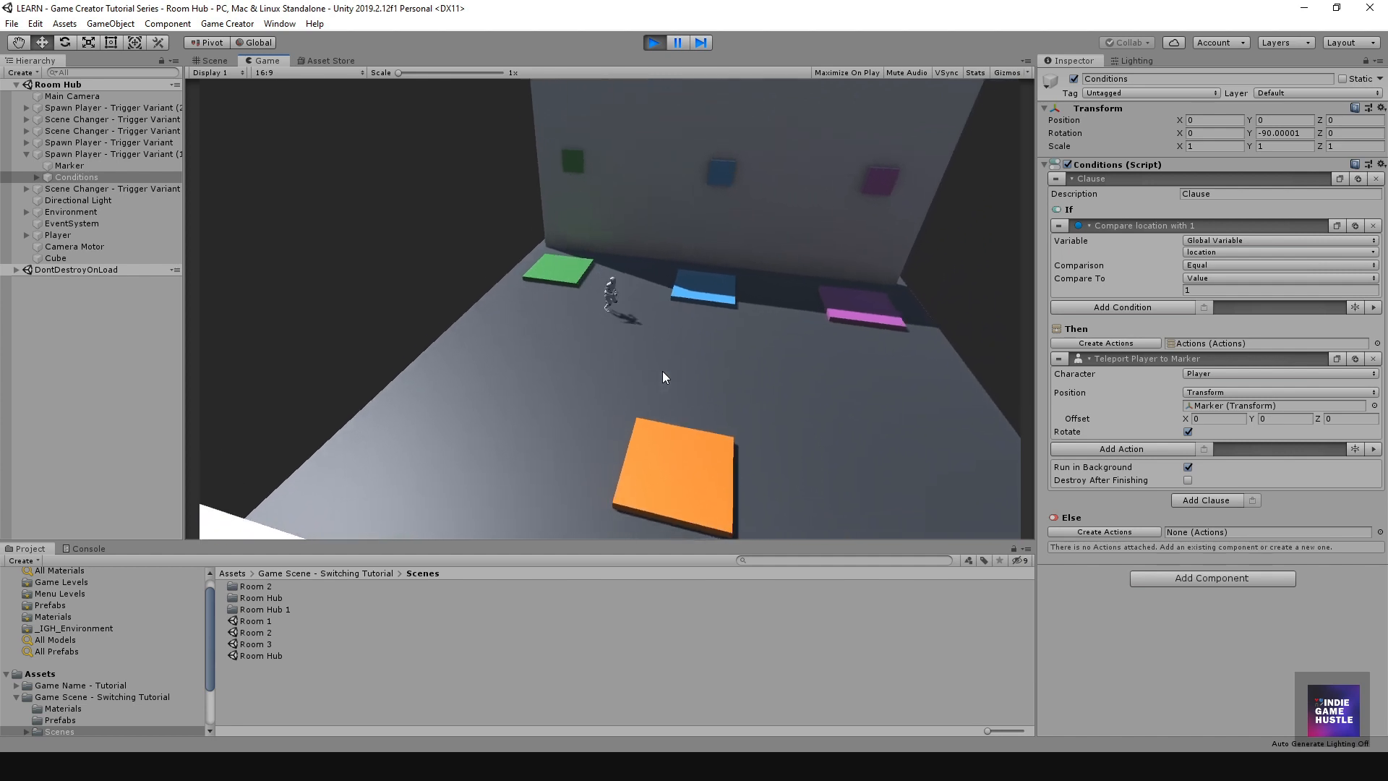
key(d)
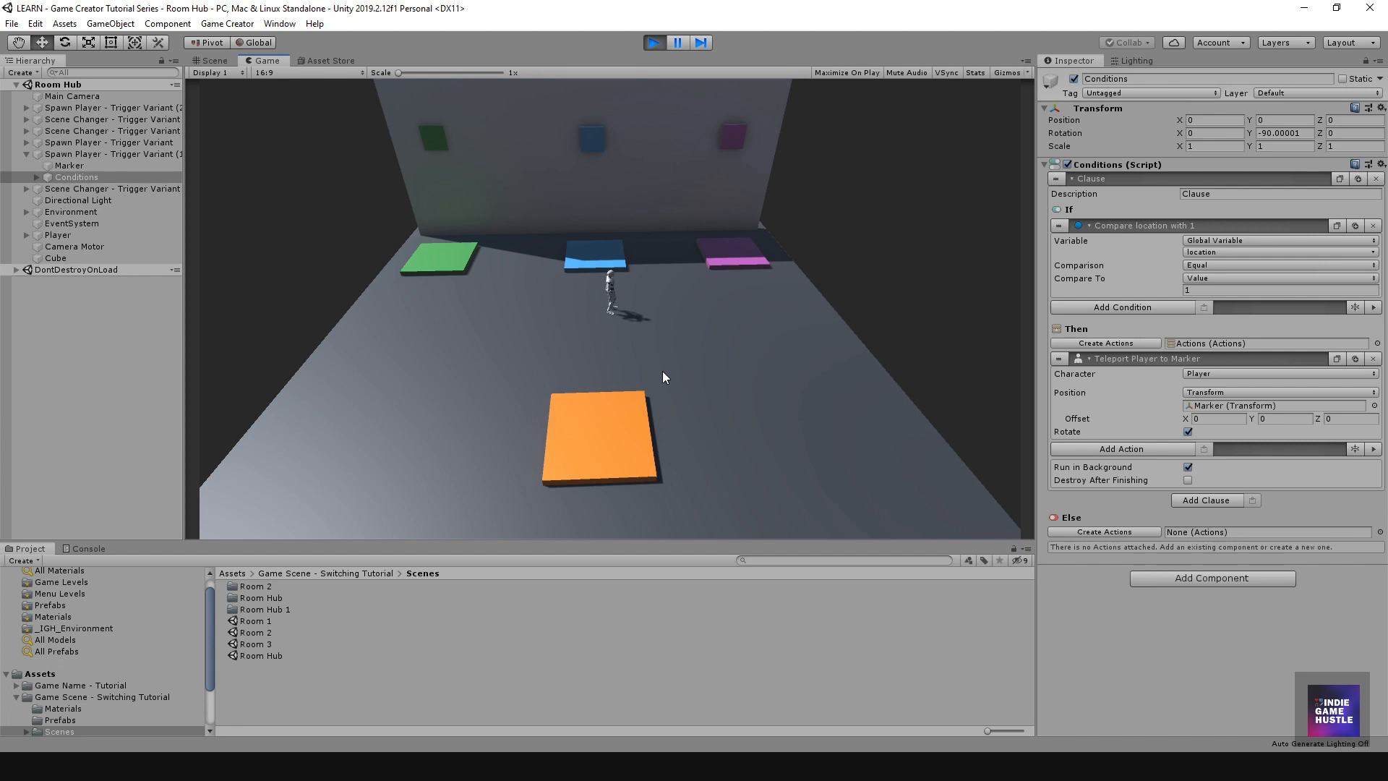
key(a)
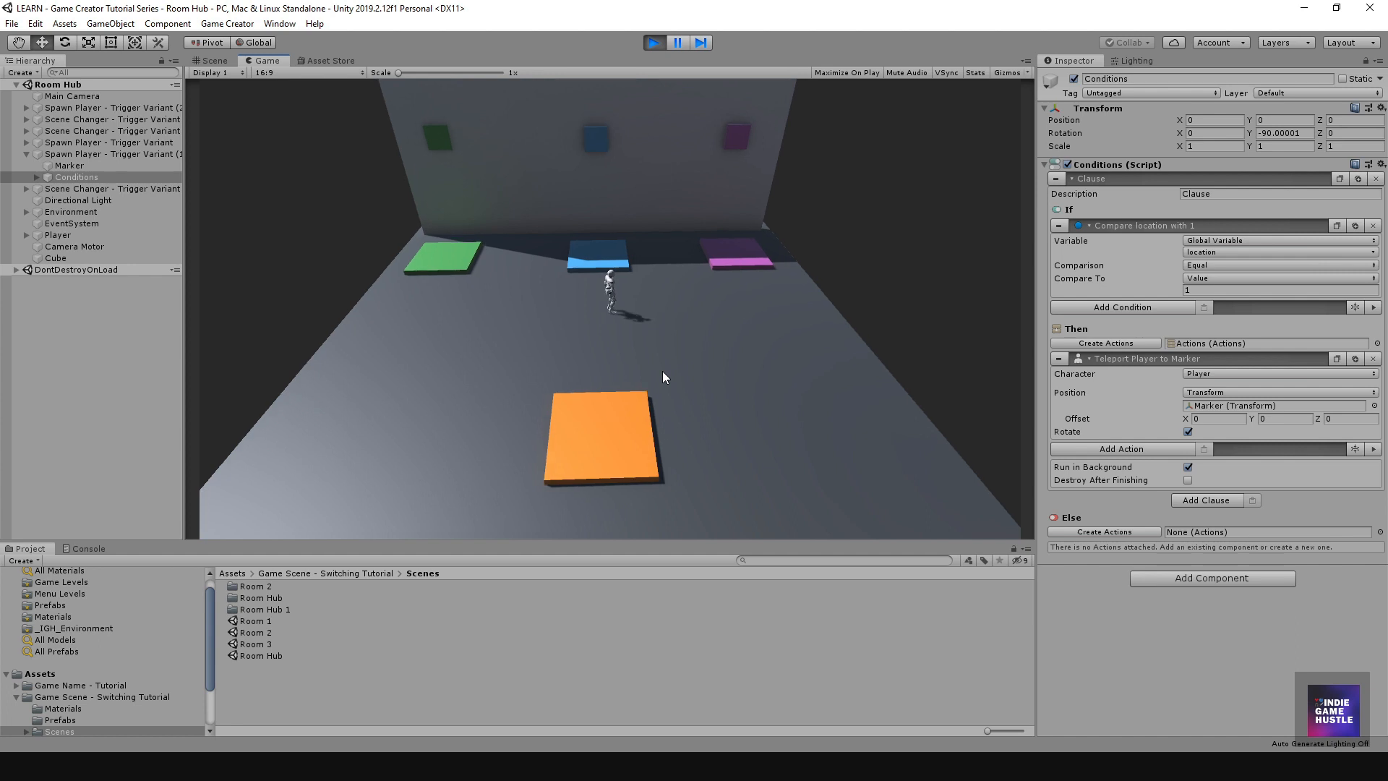
key(d)
key(w)
key(a)
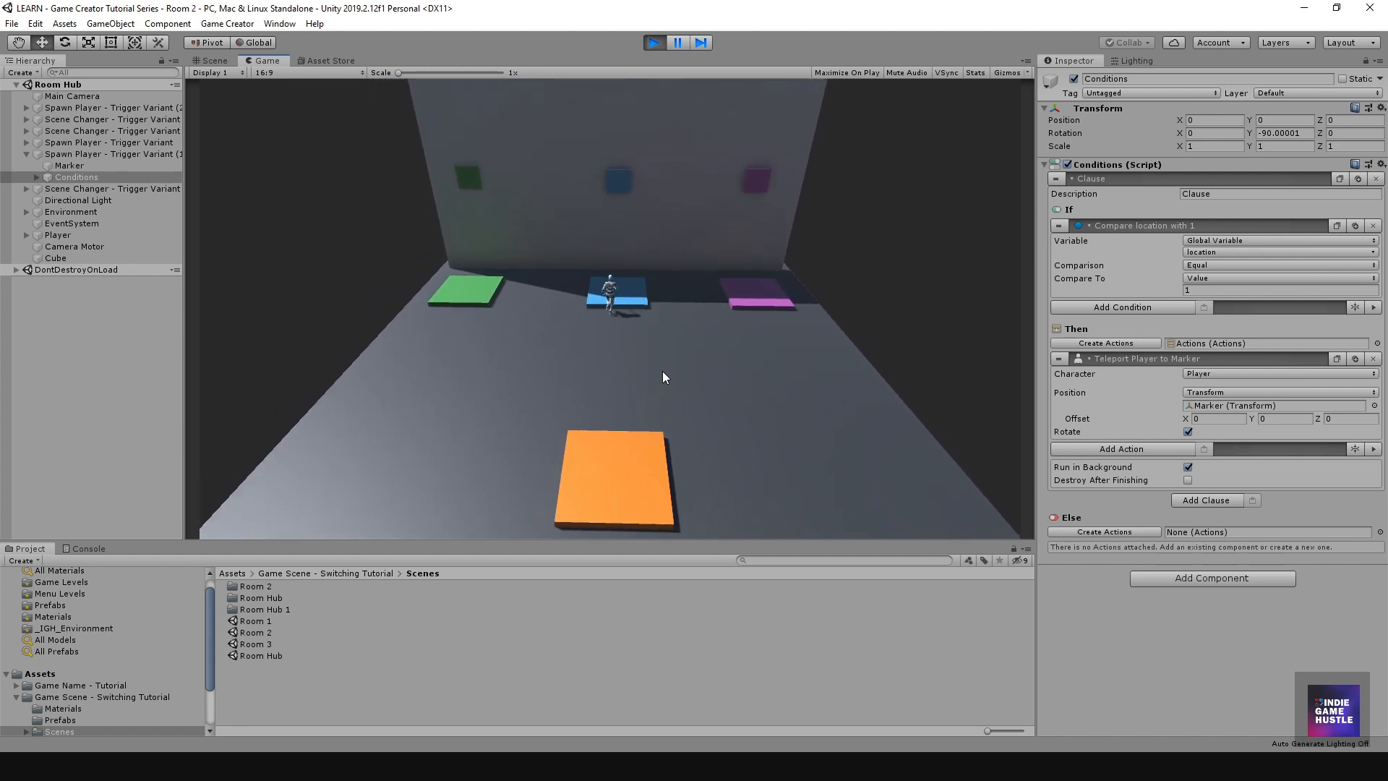
key(s)
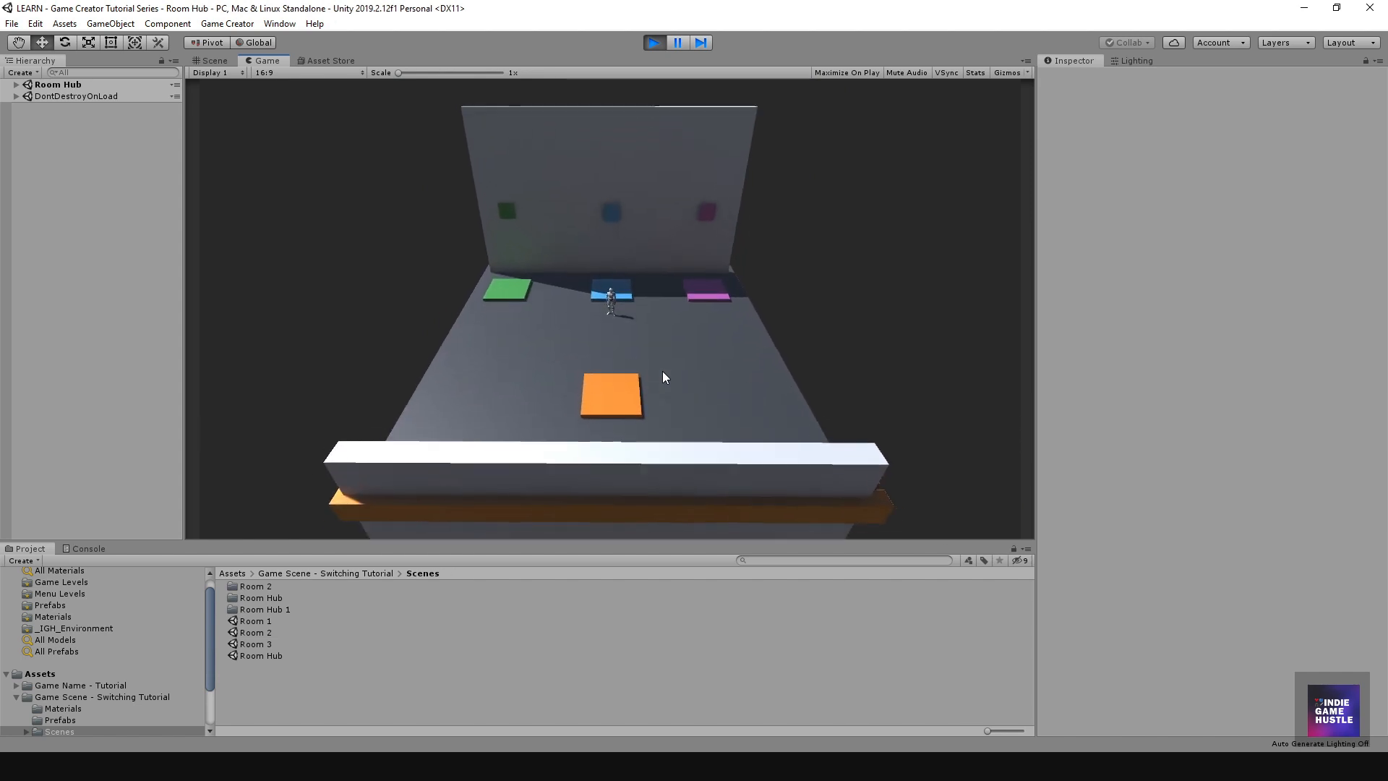
Step: Play-test the hub by walking the player onto the green pad and back from Room 1 over its orange pad, and stop playing
key(a)
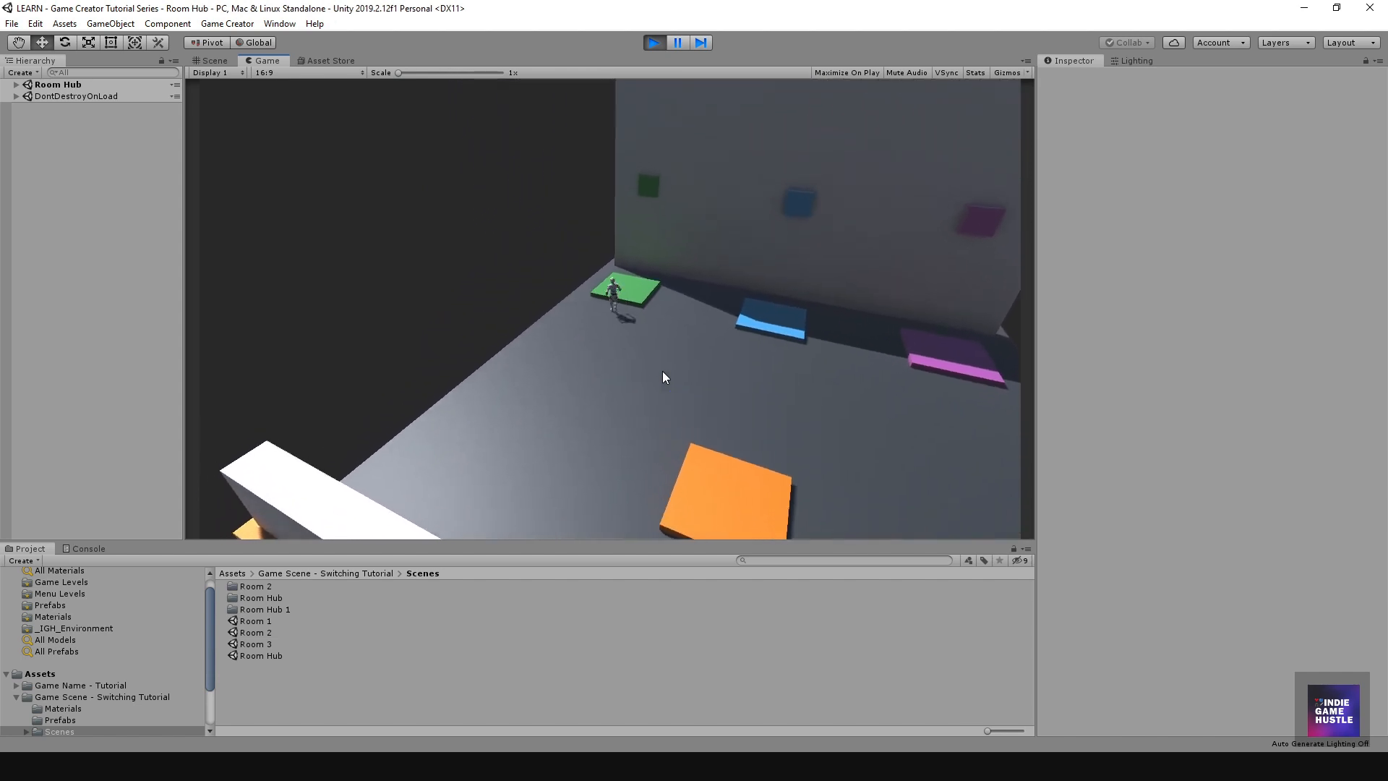
key(s)
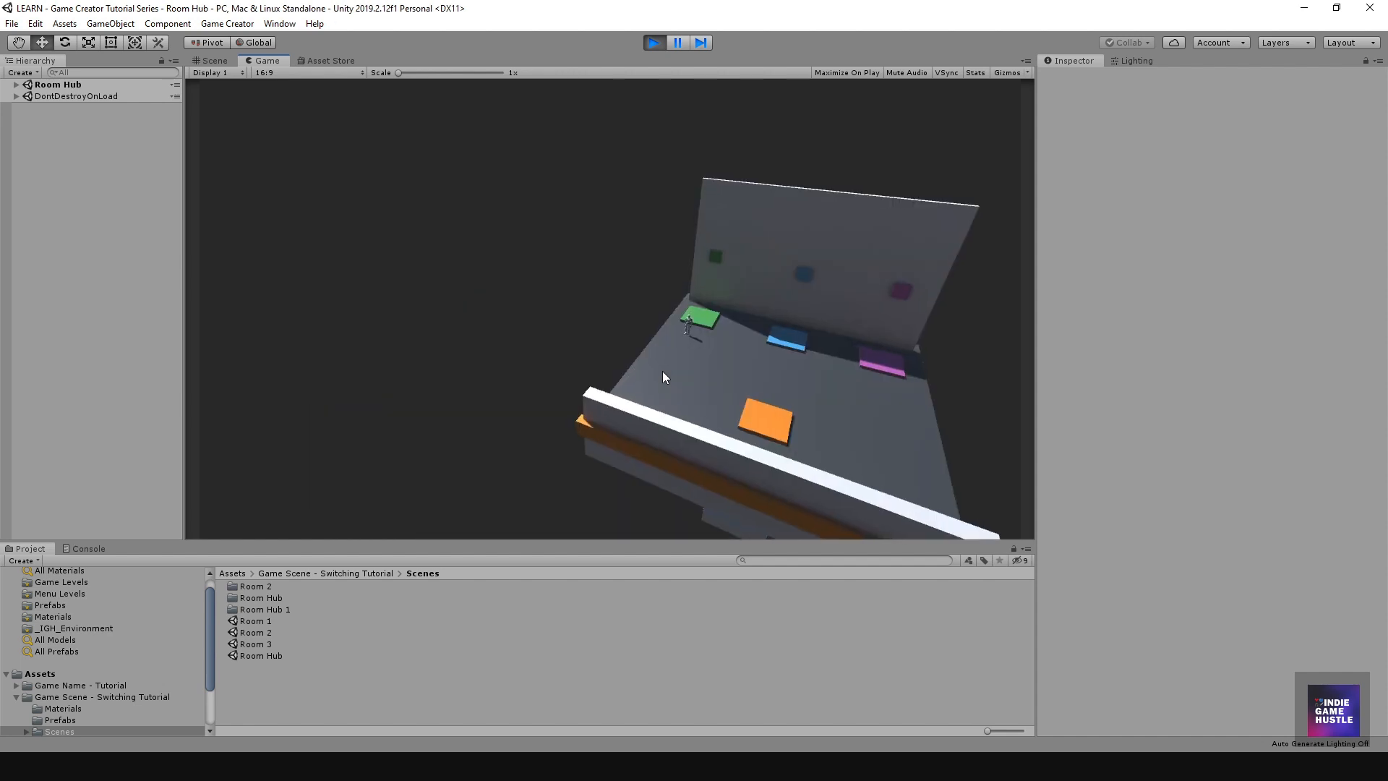
key(d)
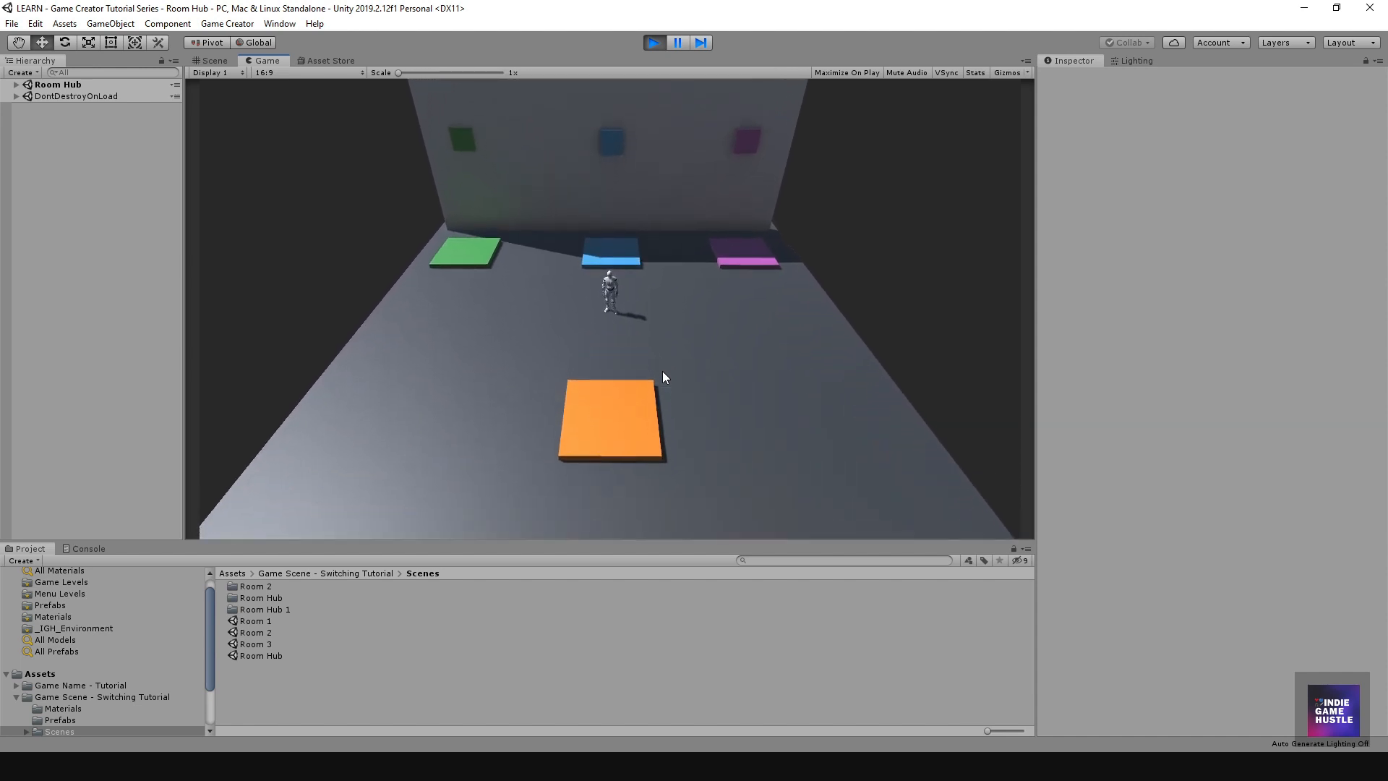
key(d)
key(a)
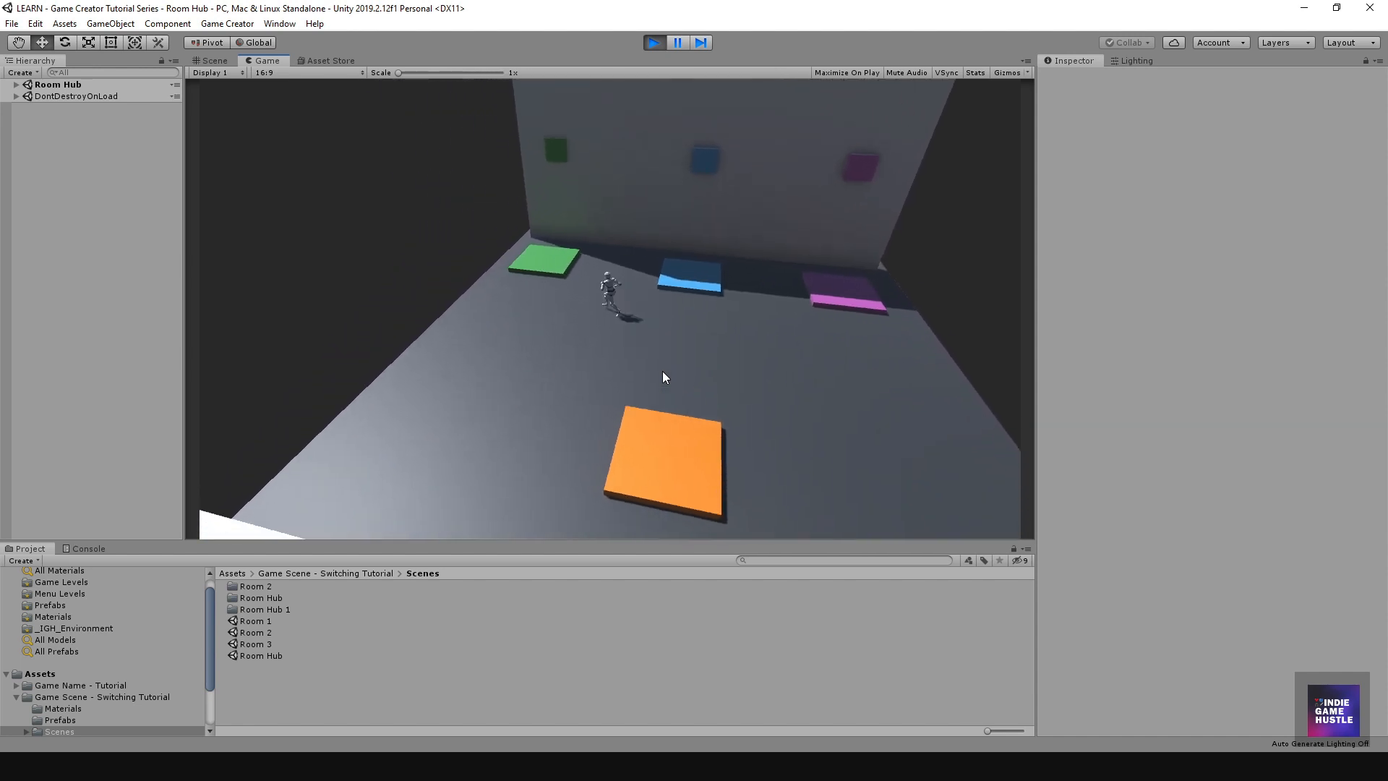
key(w)
key(s)
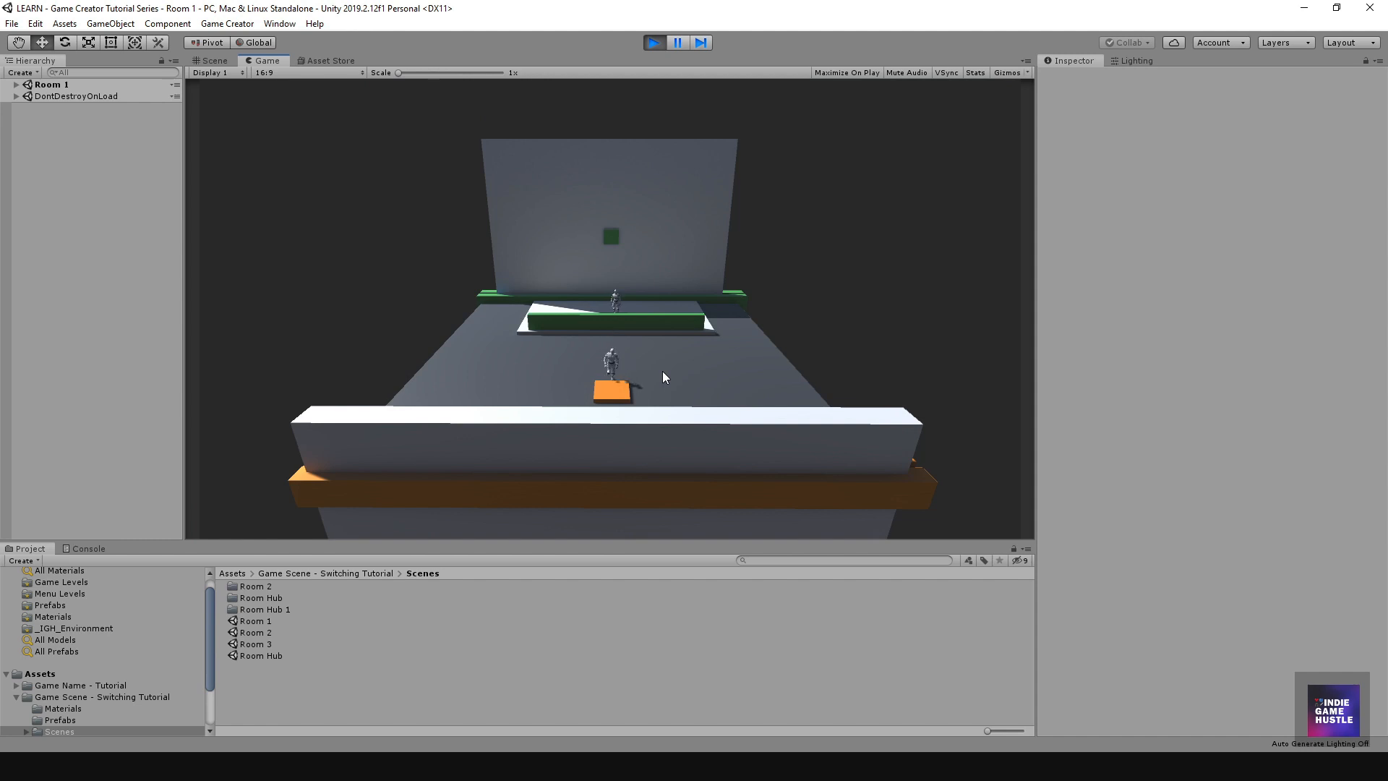
key(d)
key(w)
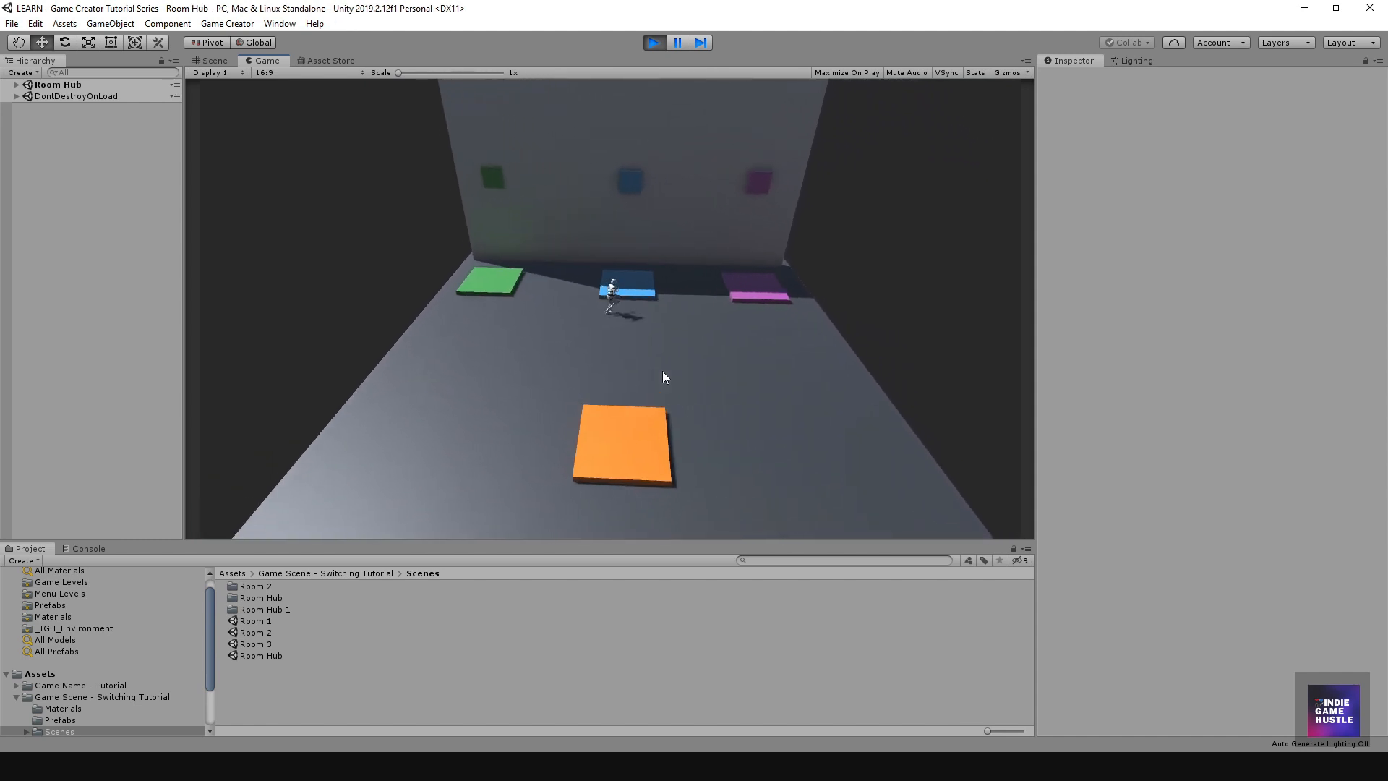
key(s)
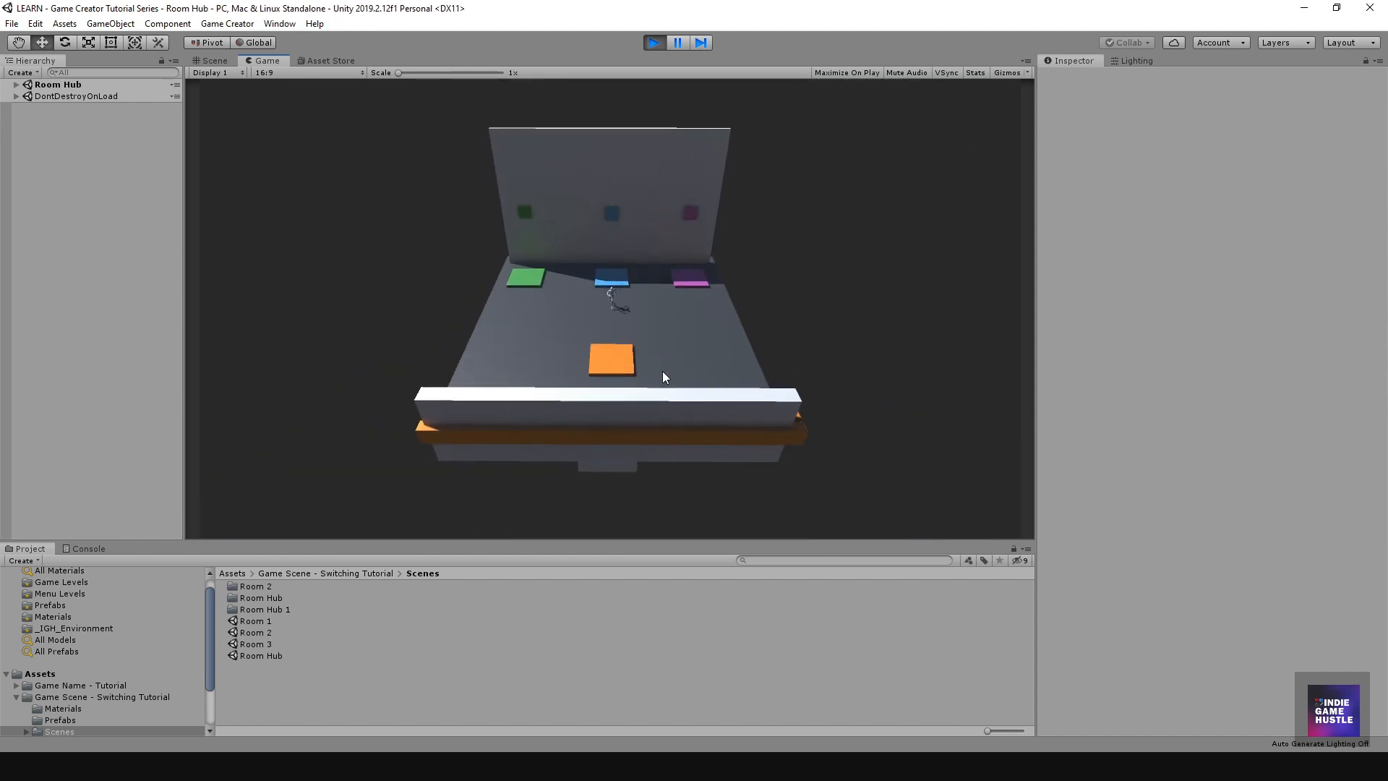
click(662, 45)
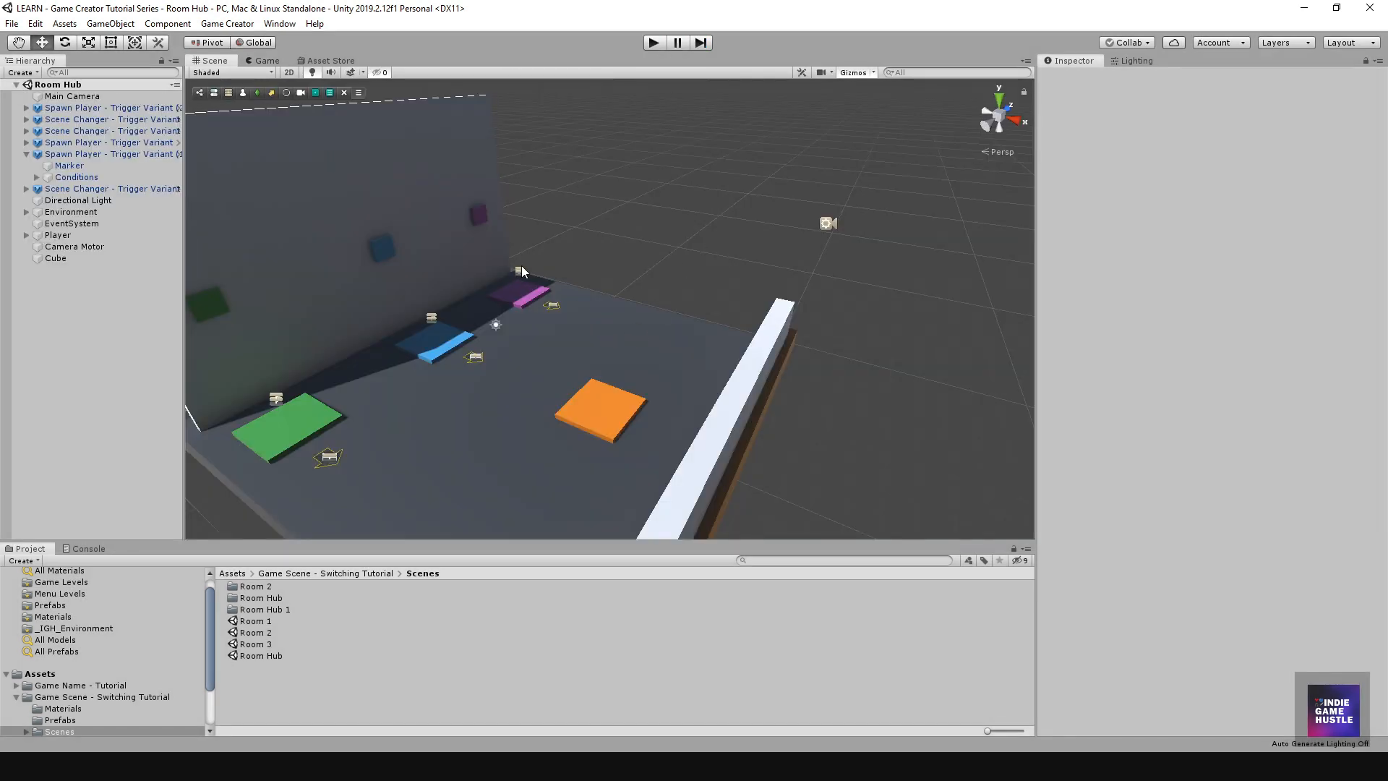
Step: Check the location value and the scene name in the actions of the pink pad's Scene Changer trigger
click(519, 271)
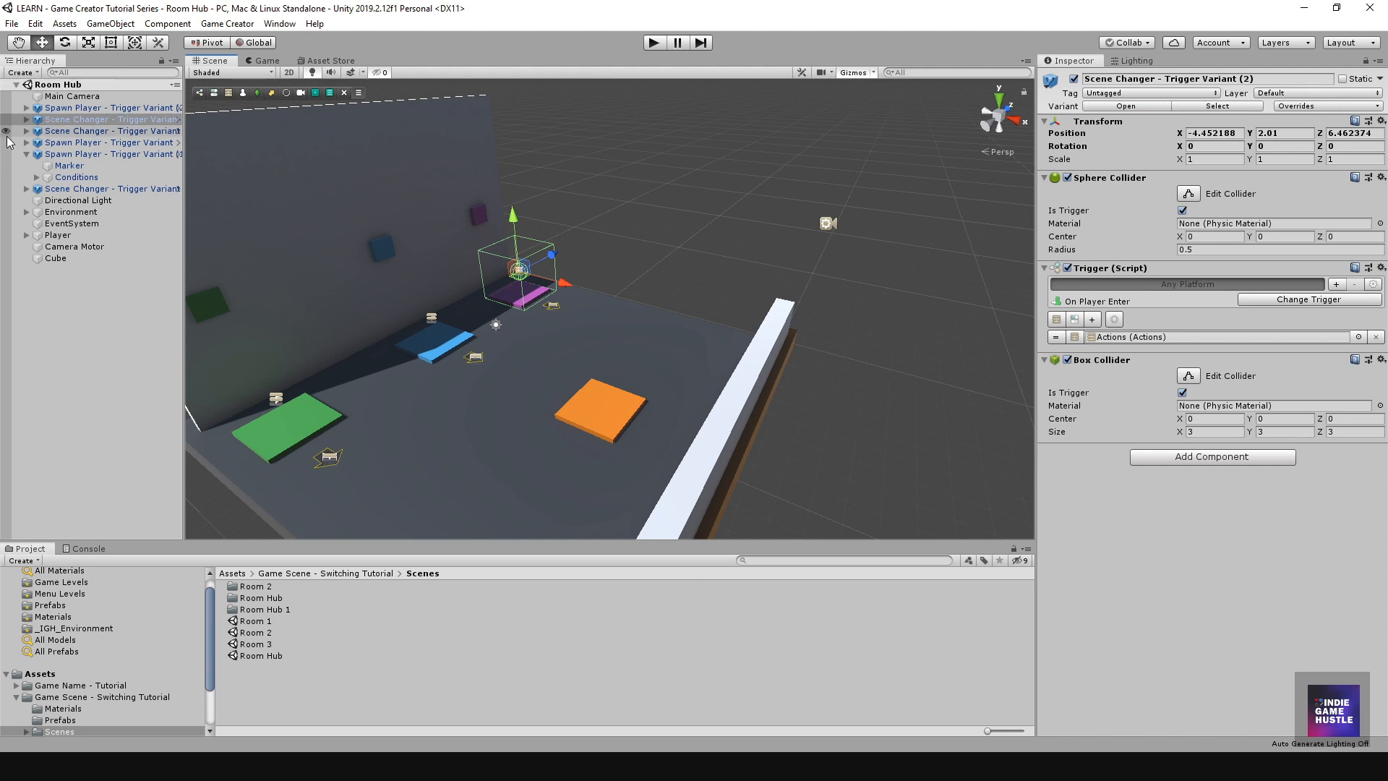
click(27, 119)
click(72, 131)
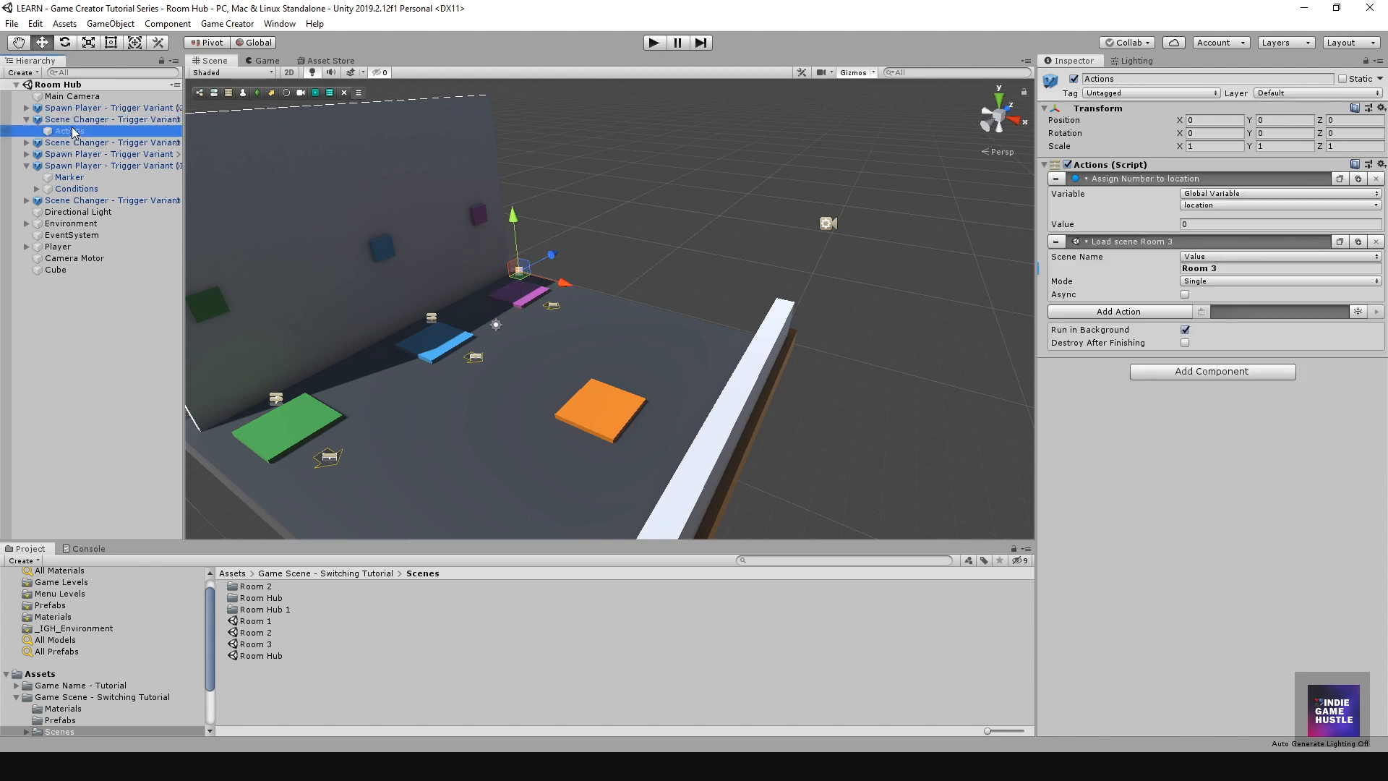
click(27, 119)
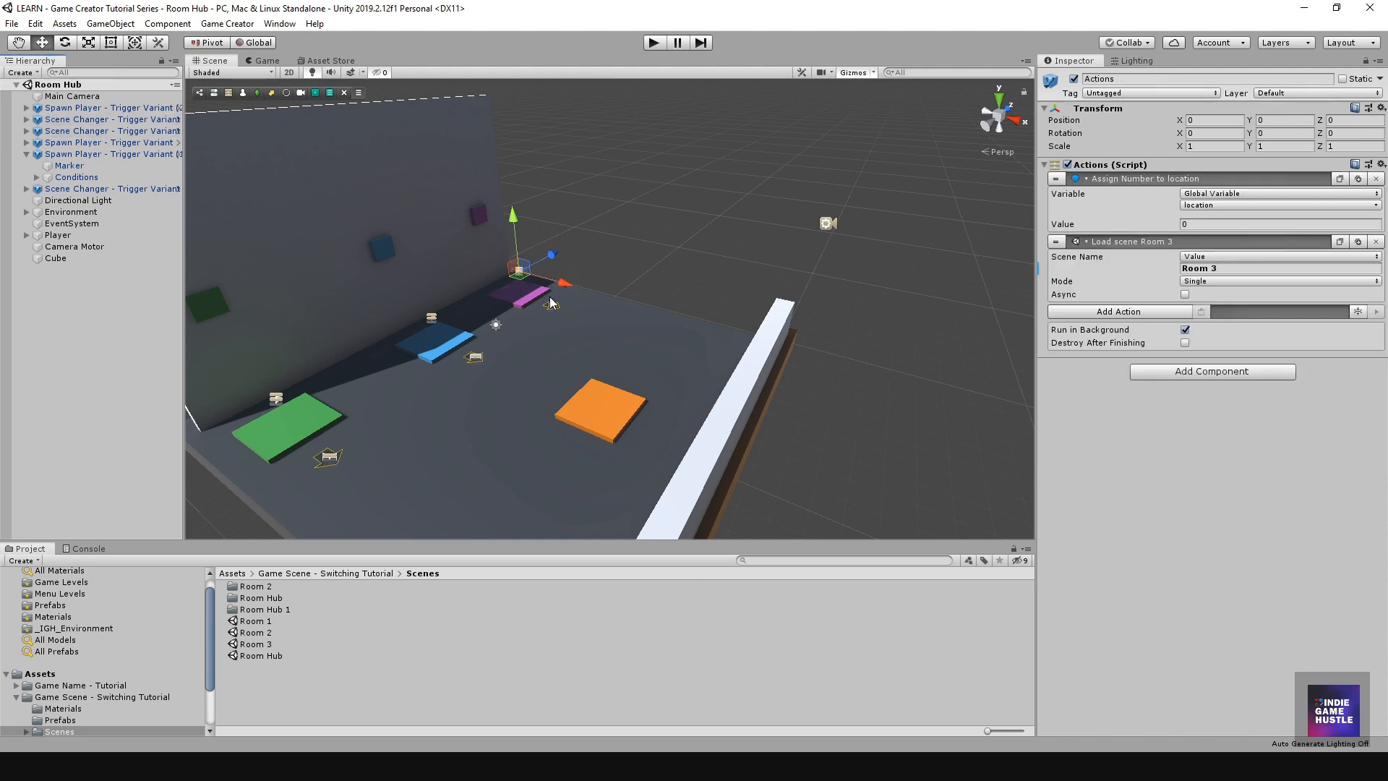
Step: Check the teleport marker and the location comparison in the conditions of the pink pad's Spawn Player trigger
click(553, 307)
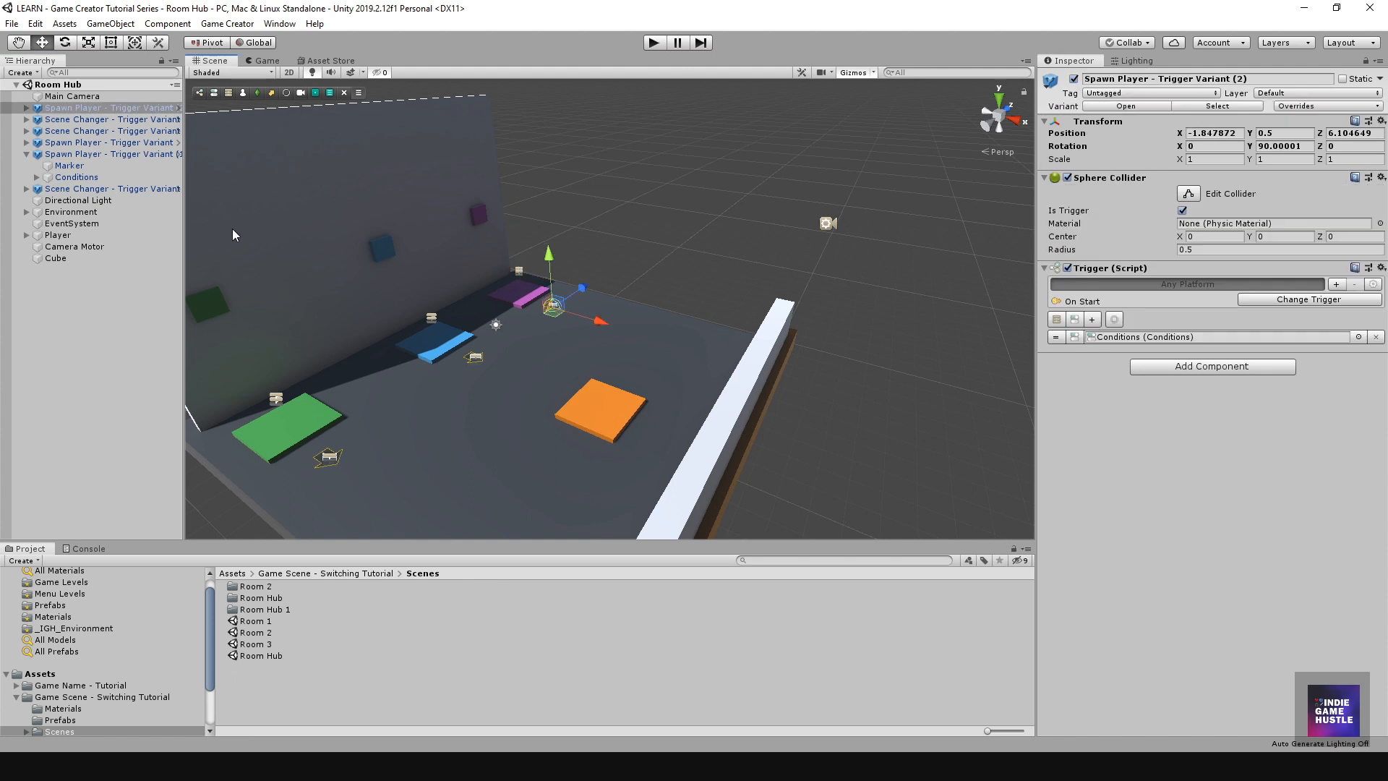
click(27, 107)
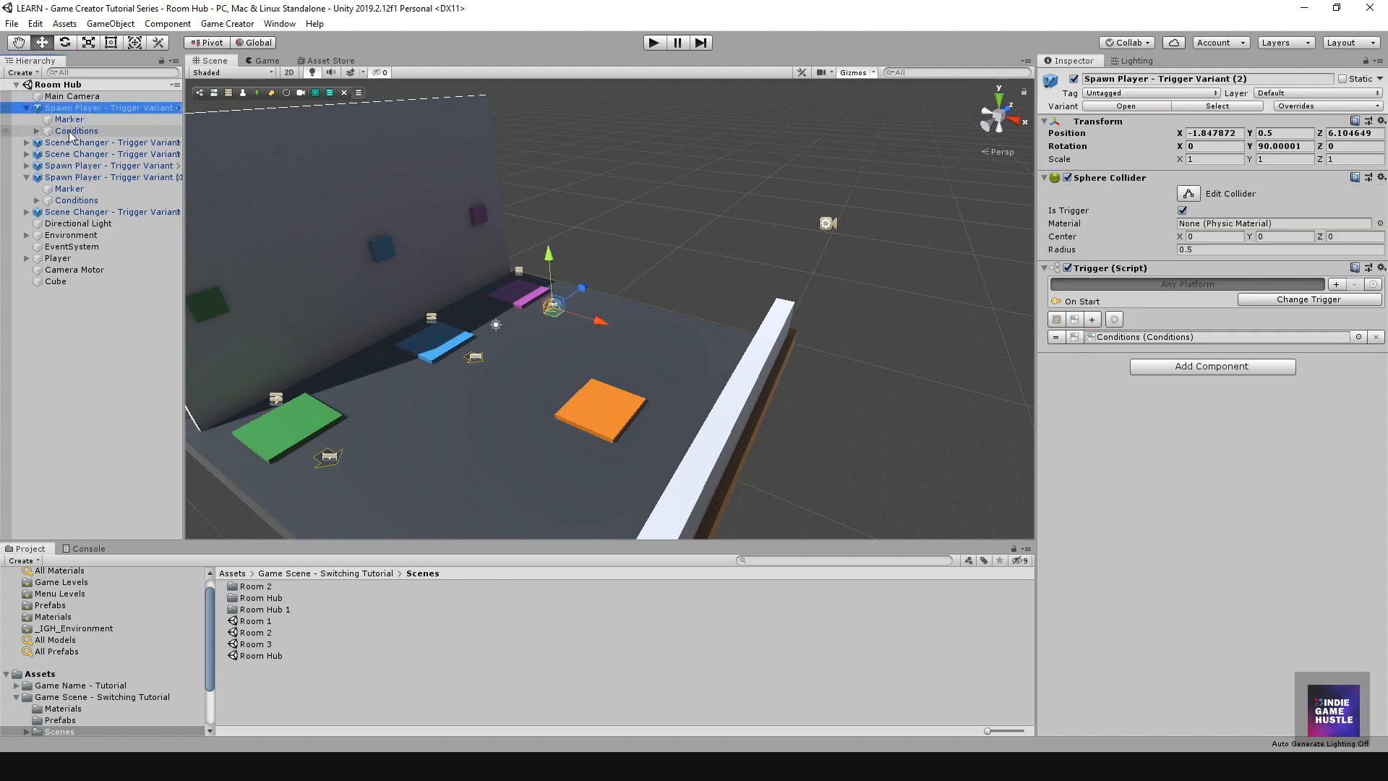
click(35, 131)
click(71, 141)
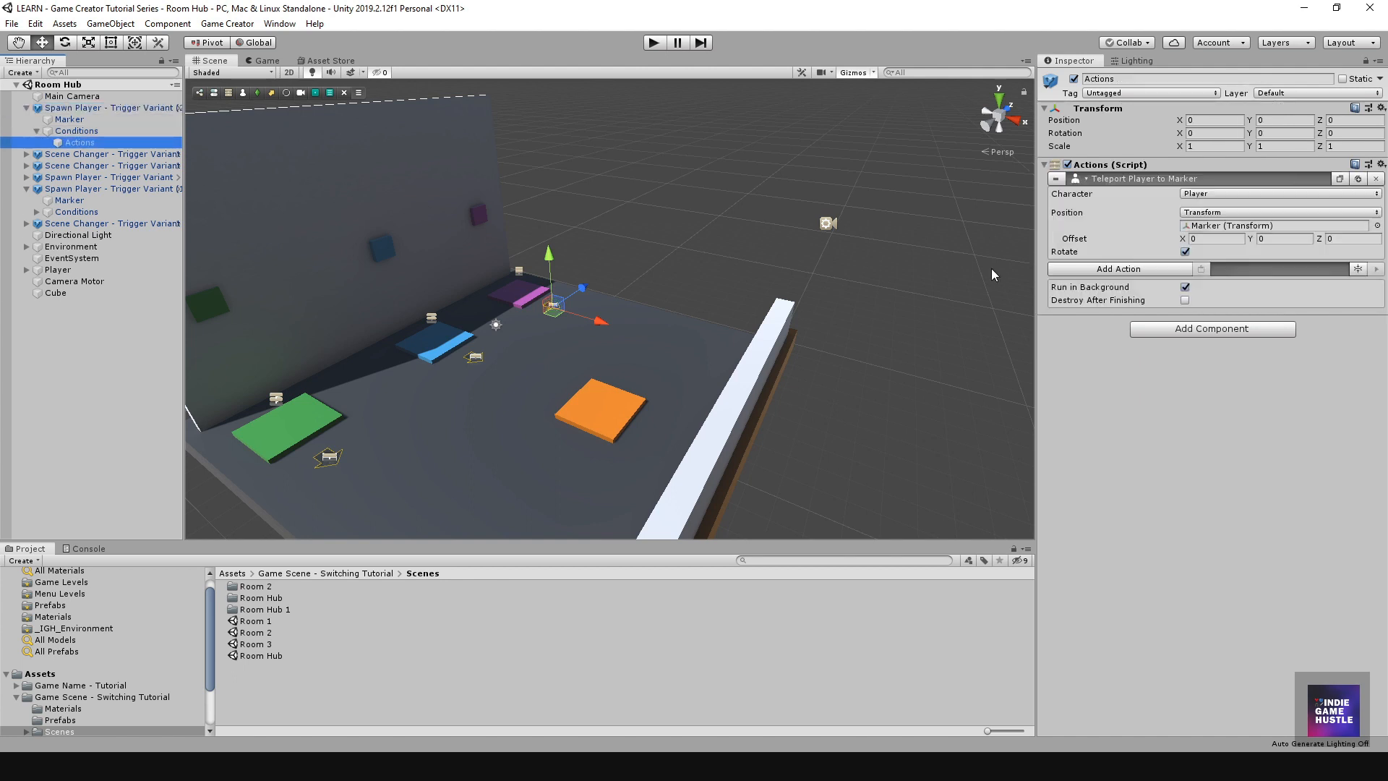
click(72, 132)
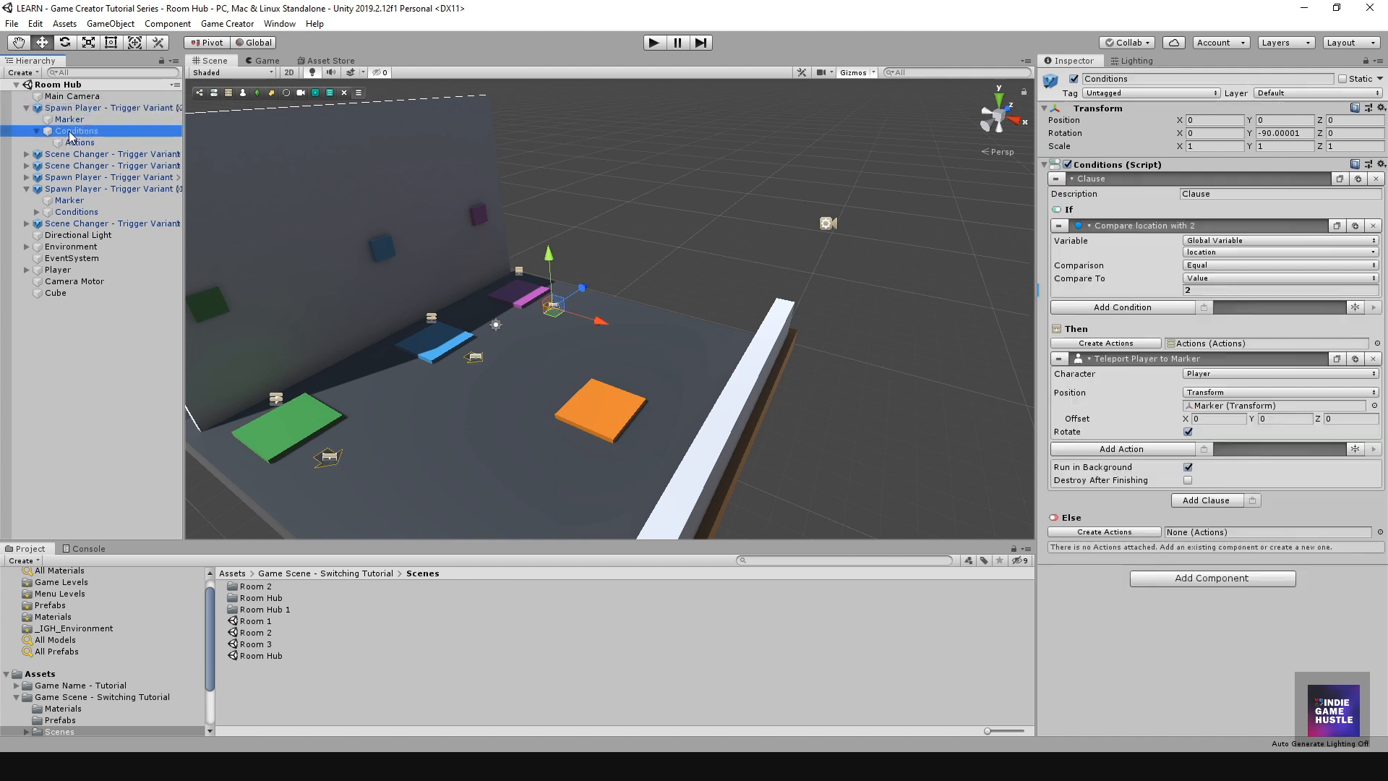
Step: Save the project with the Room Hub changes
click(10, 22)
click(8, 20)
click(11, 23)
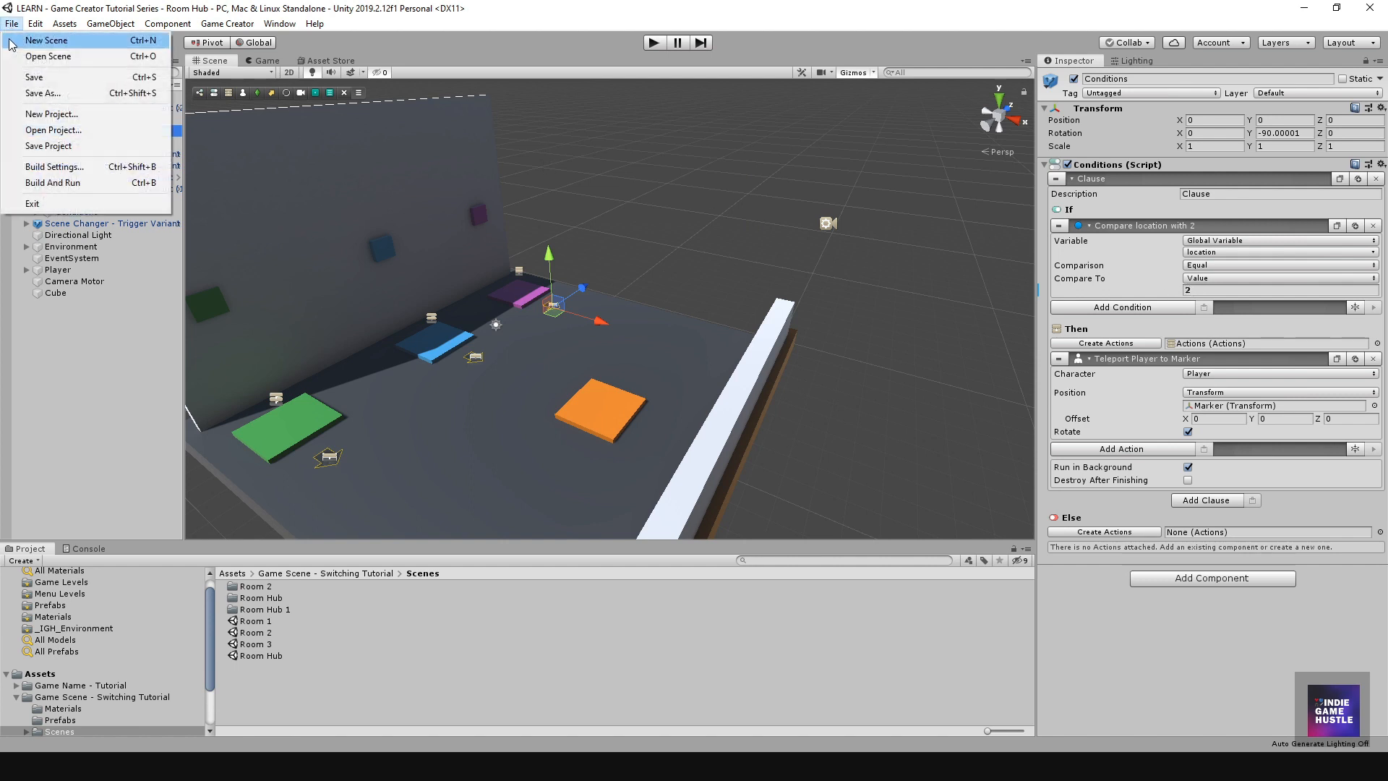
click(33, 145)
Step: Open the Room 3 scene and place a Scene Changer - Trigger Variant prefab over its orange pad
scroll(575, 316, down, 3)
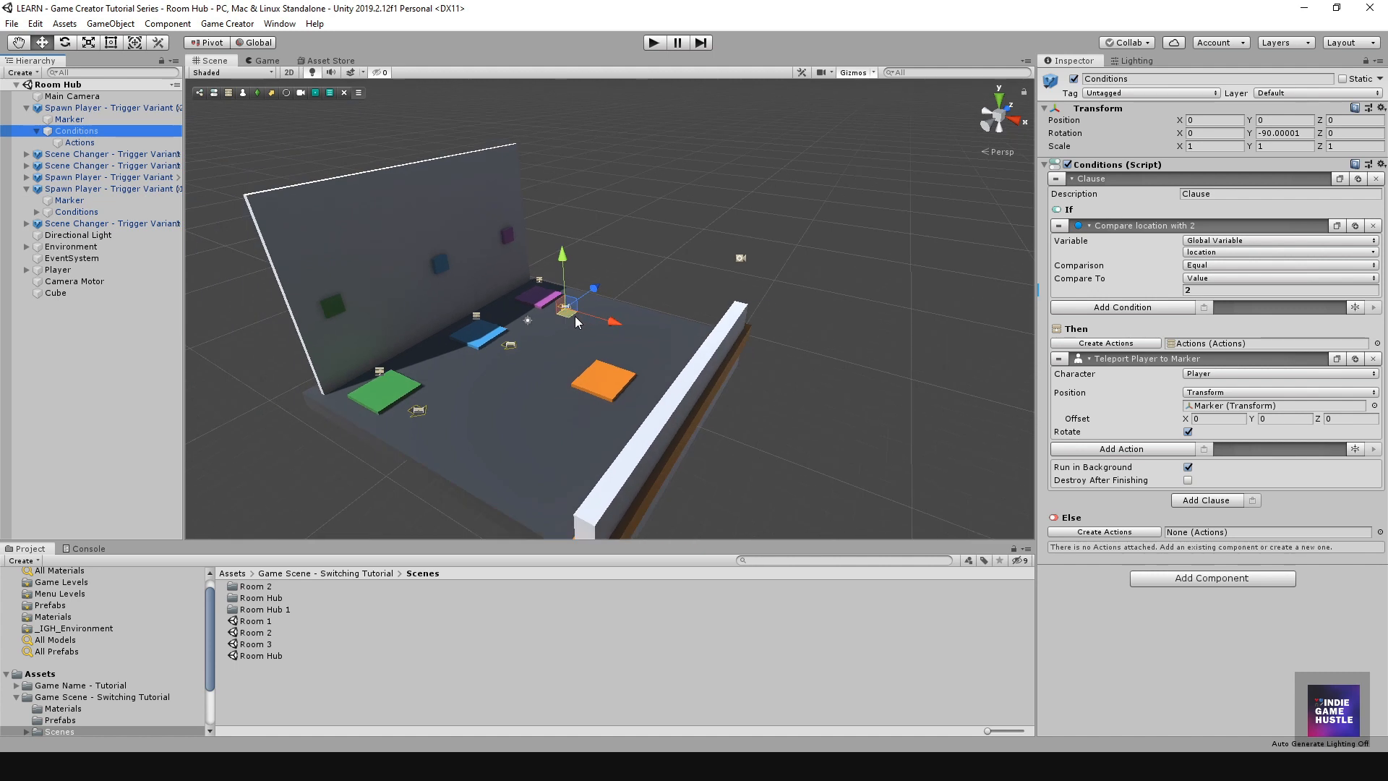
double_click(255, 644)
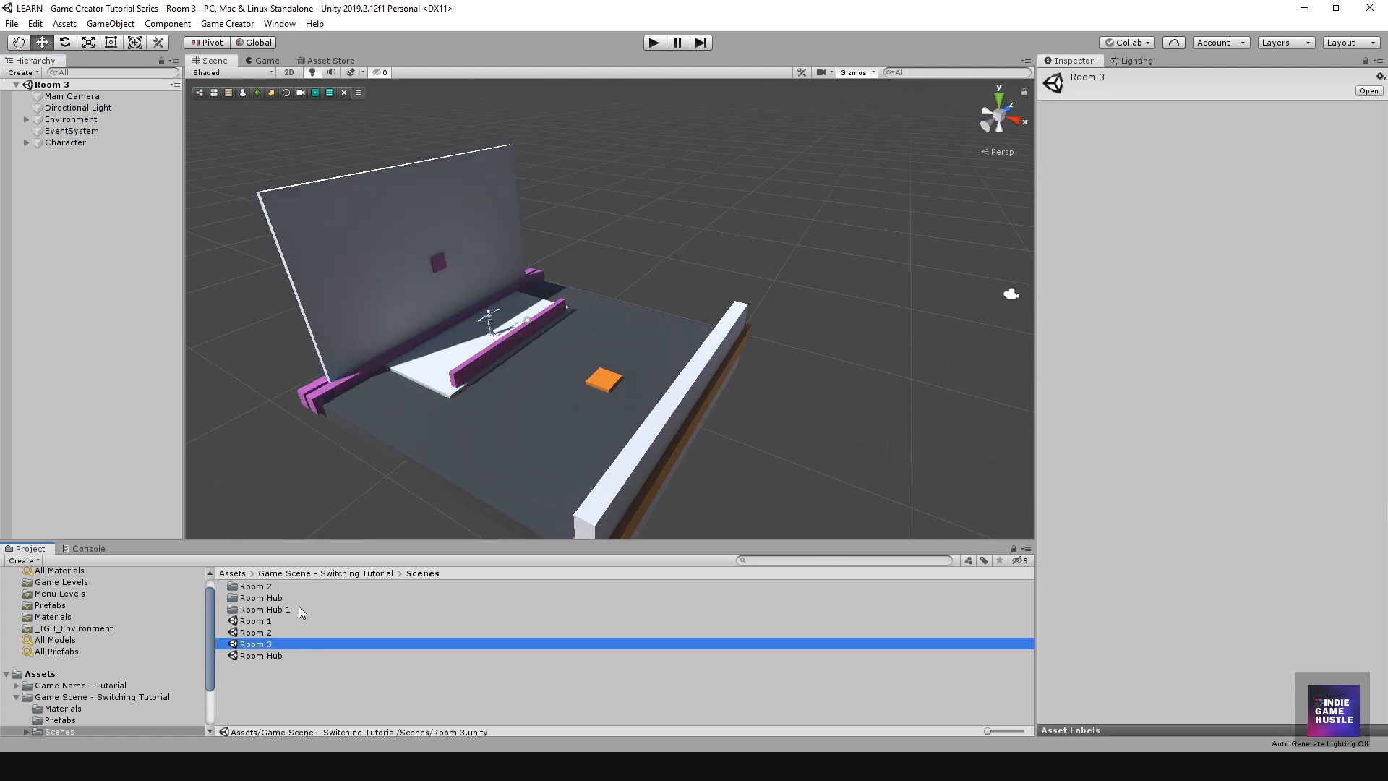
click(330, 573)
double_click(251, 600)
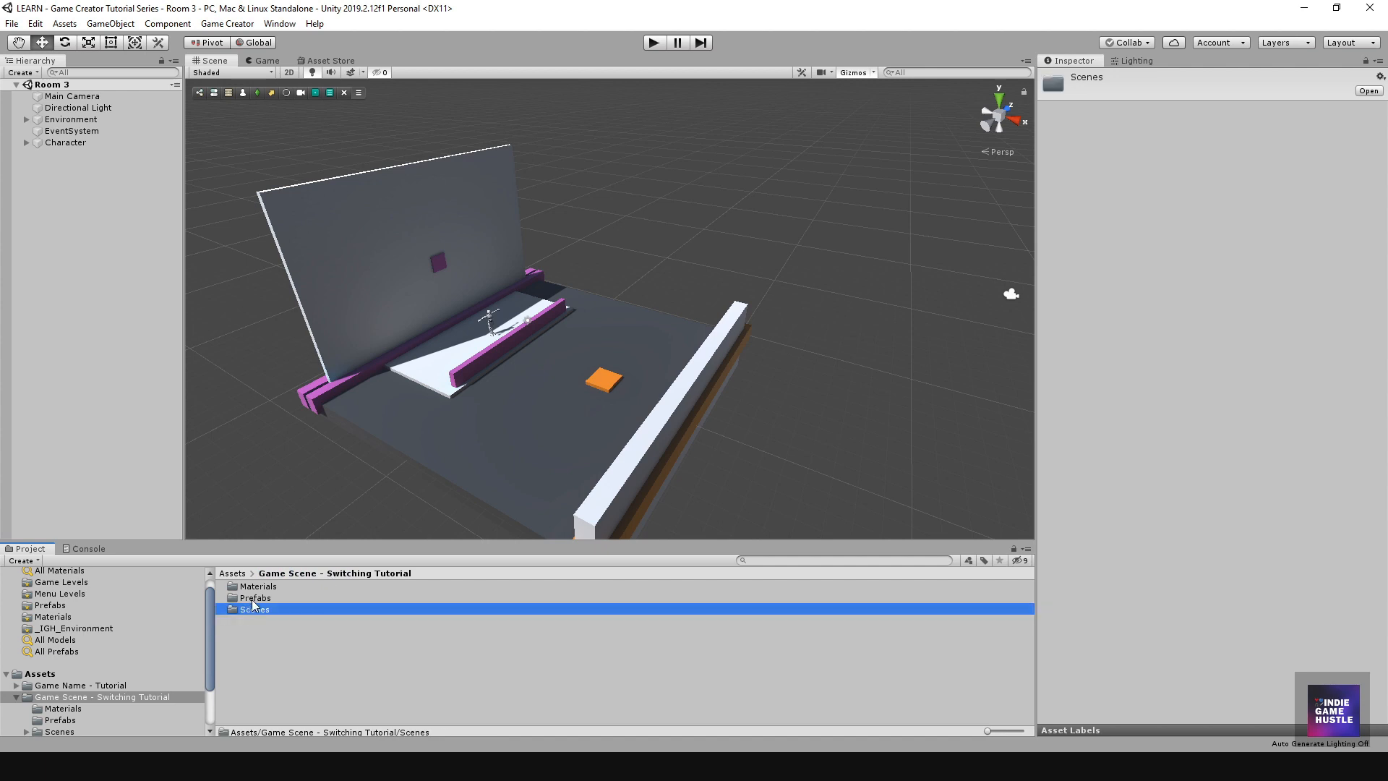
drag(257, 597, 604, 379)
drag(600, 326, 600, 327)
drag(657, 381, 665, 384)
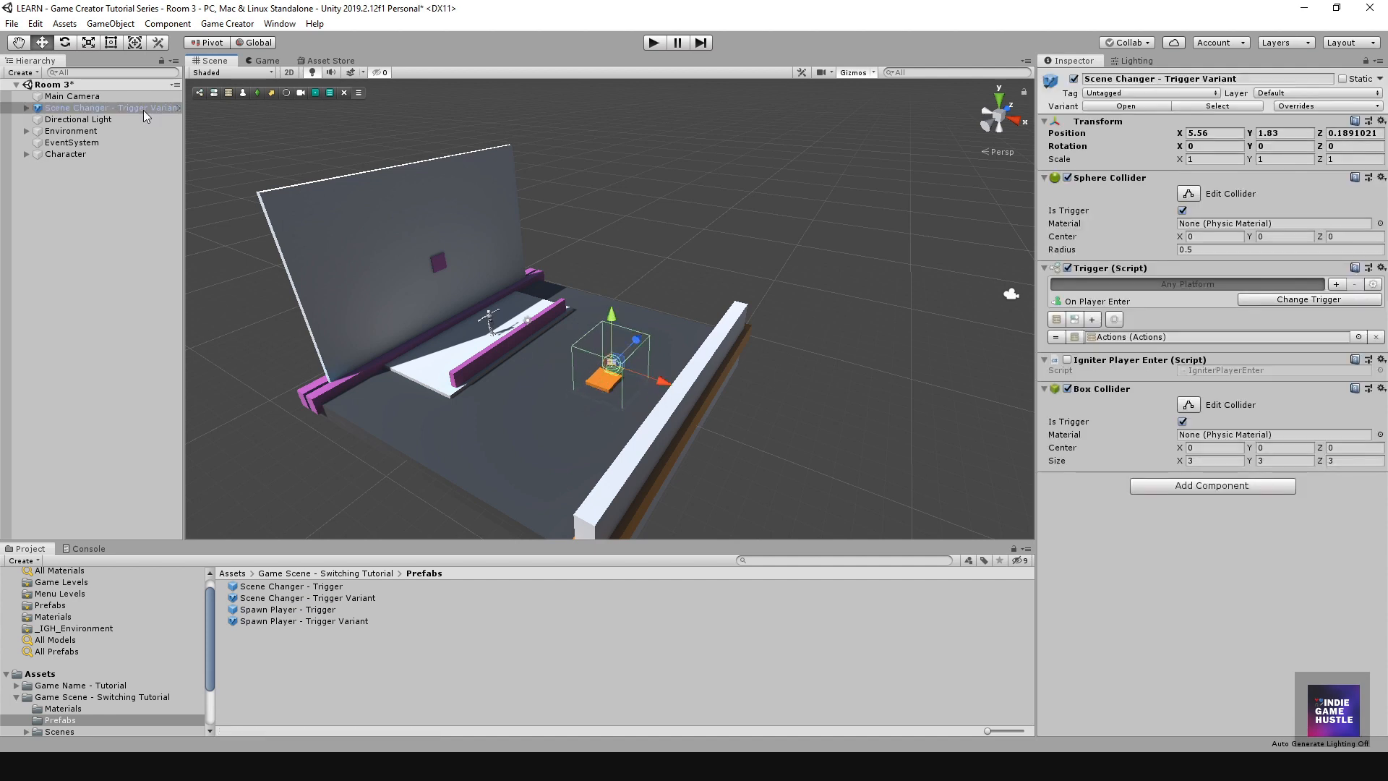
Step: Set the location variable to 2 in the actions of Room 3's Scene Changer trigger
click(28, 108)
click(69, 119)
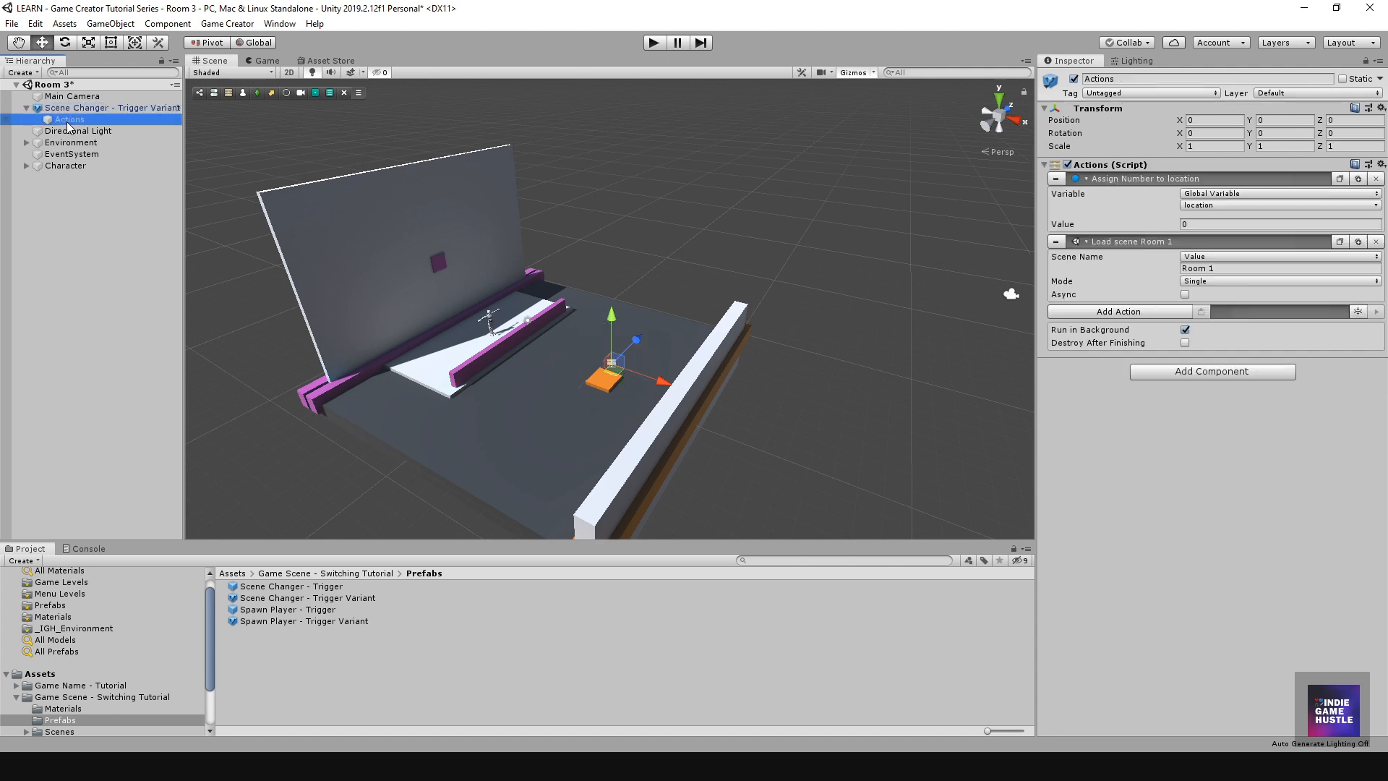
click(1206, 222)
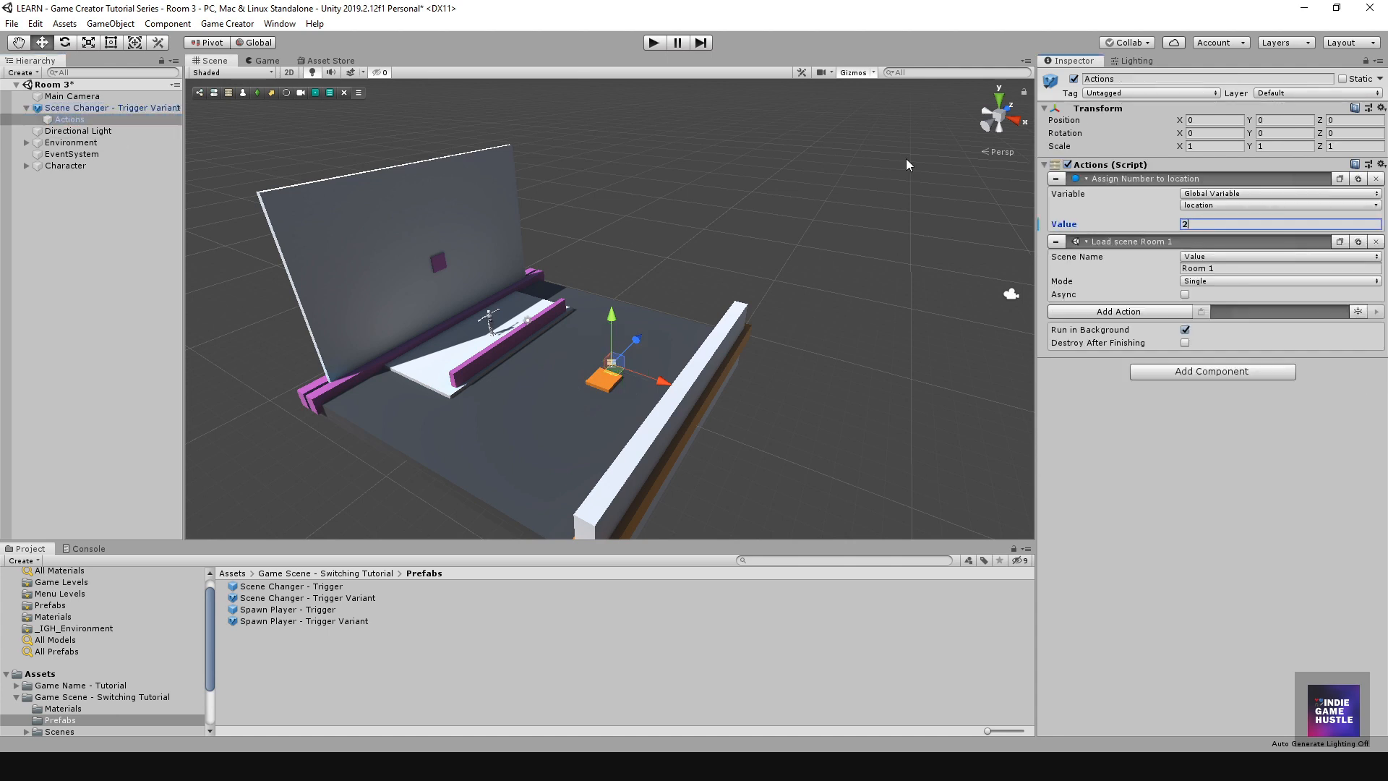
Step: Place a Spawn Player - Trigger Variant prefab beside Room 3's orange pad and rotate it about 270° around Y
mouse_move(656, 382)
alt+mouse_down()
mouse_move(727, 377)
mouse_move(765, 334)
mouse_move(770, 350)
mouse_move(598, 360)
mouse_move(499, 389)
mouse_move(652, 380)
alt+mouse_up()
scroll(771, 350, up, 3)
drag(275, 626, 301, 305)
key(e)
key(w)
key(f)
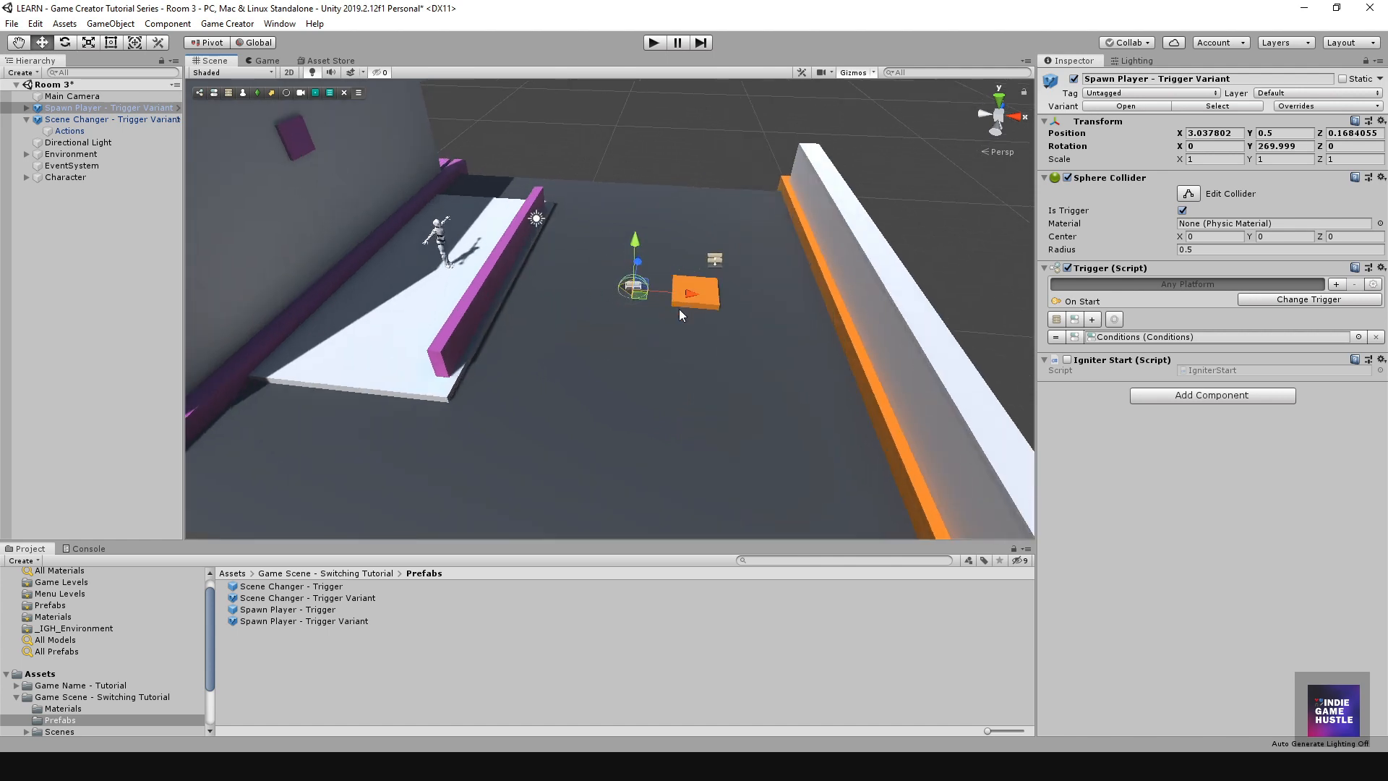
alt+drag(570, 288, 476, 254)
Step: Add a Game Creator Player at the Scene Changer trigger and rotate it to -75° around Y
click(667, 280)
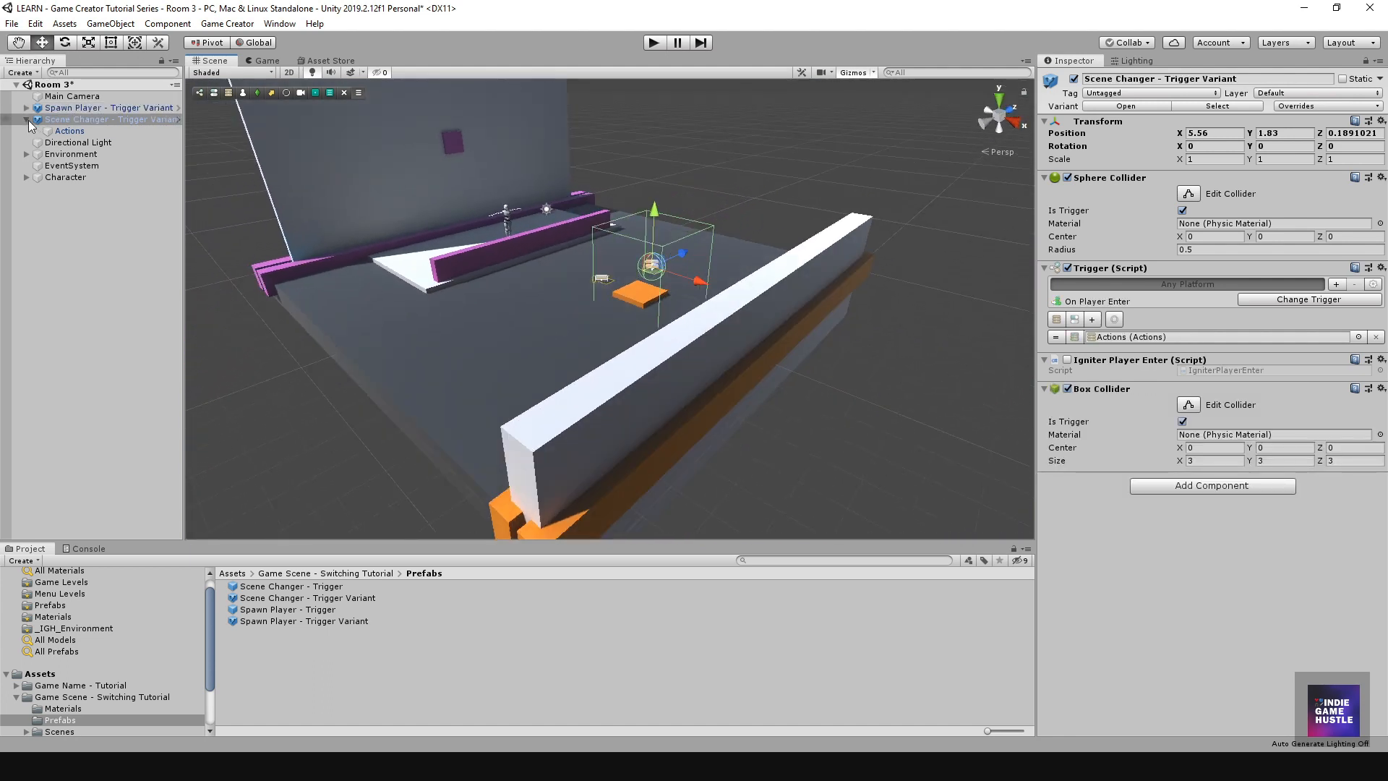
click(258, 94)
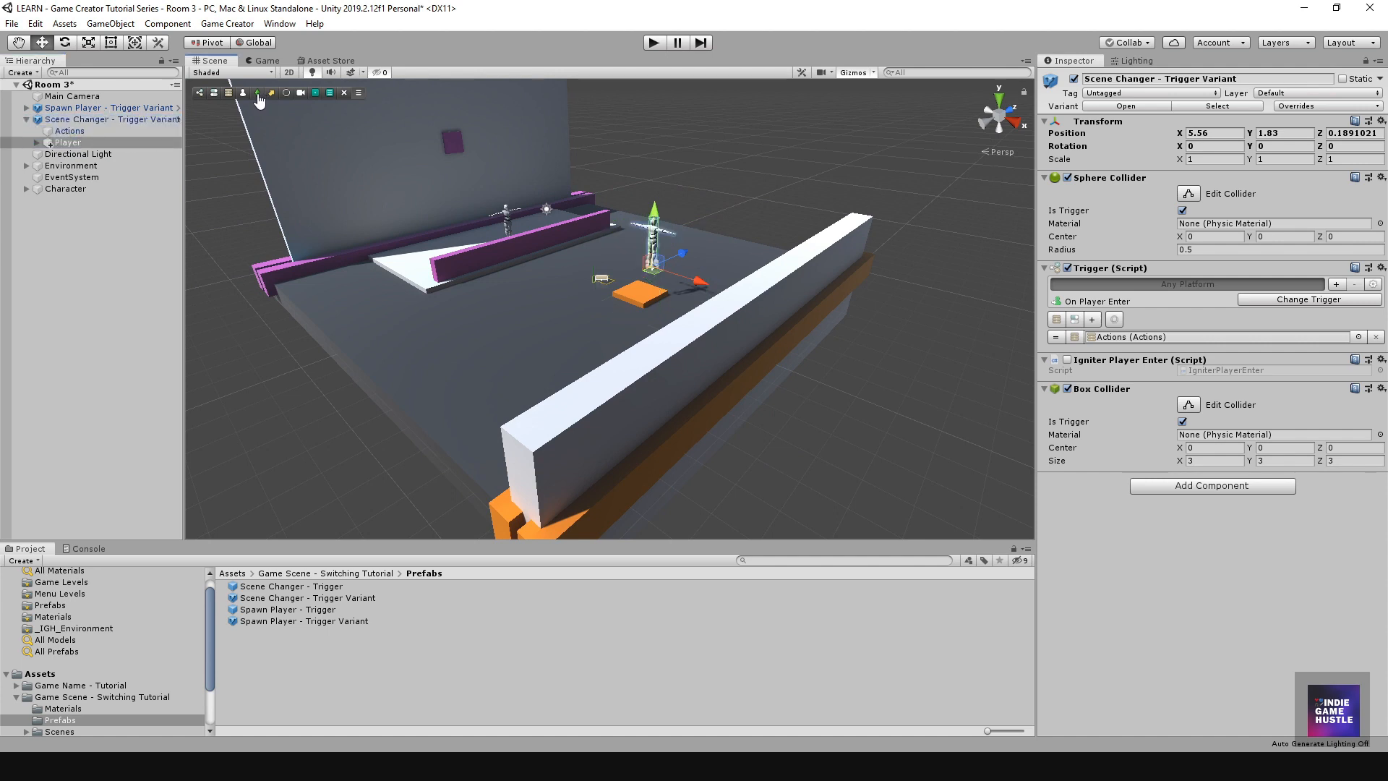
key(e)
drag(636, 288, 724, 271)
key(w)
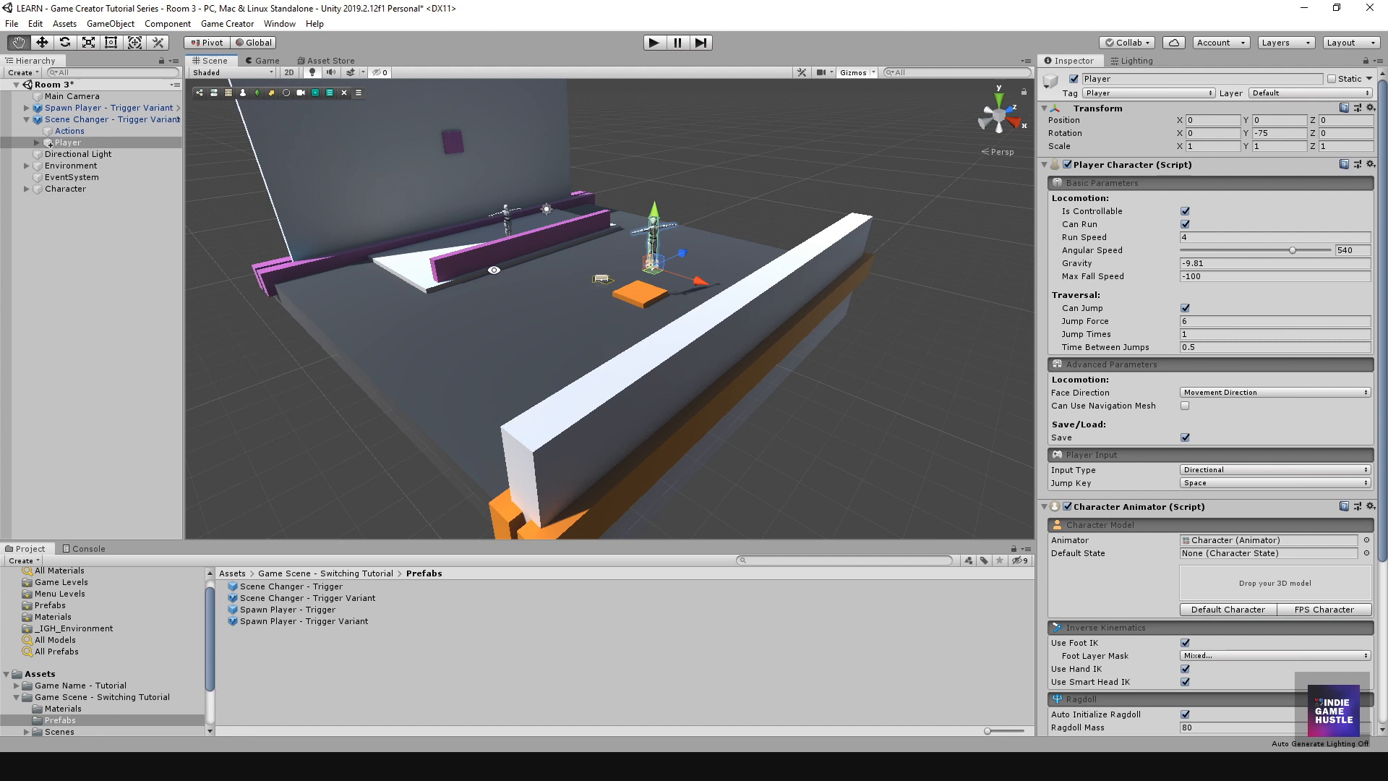
Step: Lower the player beneath the room's floor to about Y -3.43 and turn it to -90° around Y
alt+drag(494, 270, 540, 356)
drag(689, 275, 521, 375)
key(f)
key(e)
ctrl+drag(564, 449, 587, 449)
scroll(540, 379, down, 5)
key(w)
scroll(529, 374, down, 4)
alt+drag(529, 374, 758, 347)
scroll(758, 347, down, 6)
alt+drag(576, 210, 573, 331)
Step: Create a 3D cube and lower it beneath the hidden player to Y -4.4
click(110, 23)
mouse_move(181, 87)
click(310, 88)
key(f)
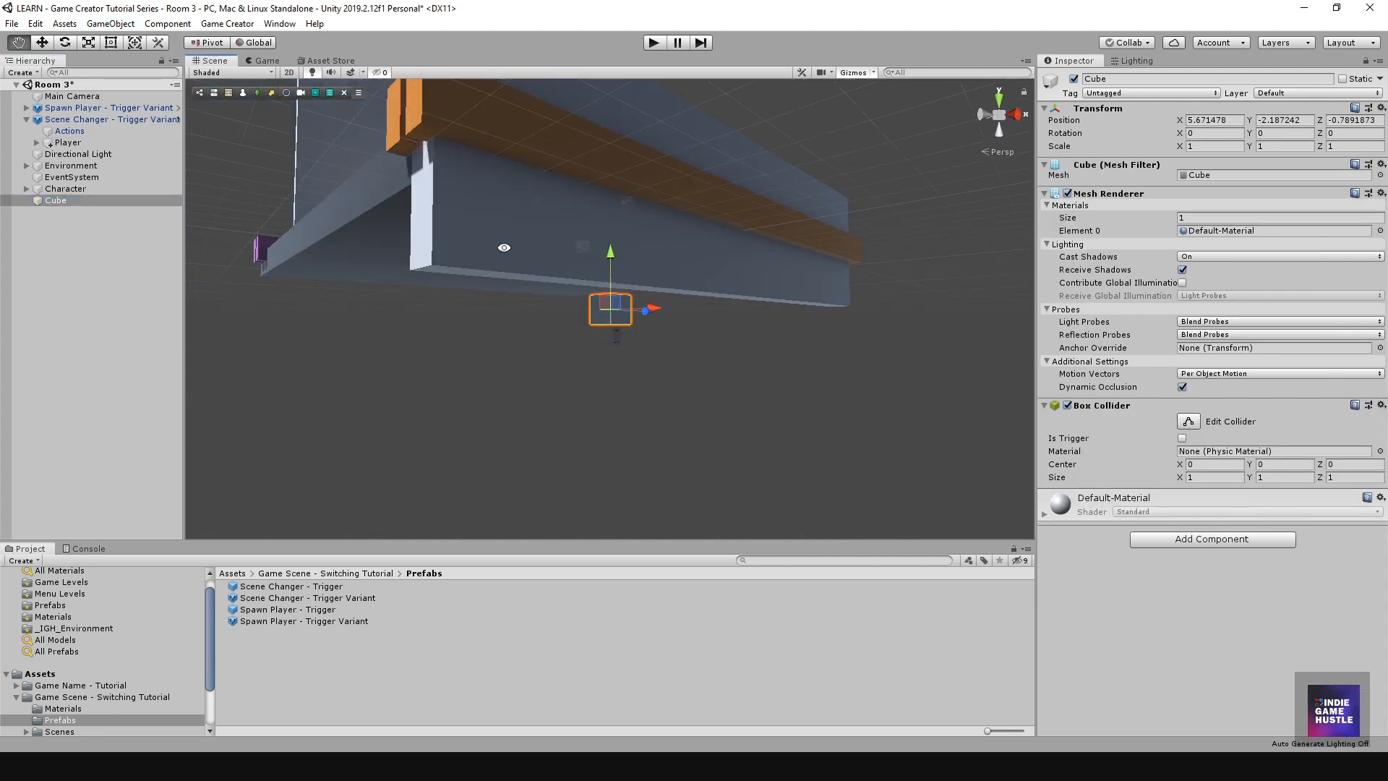
drag(615, 261, 620, 323)
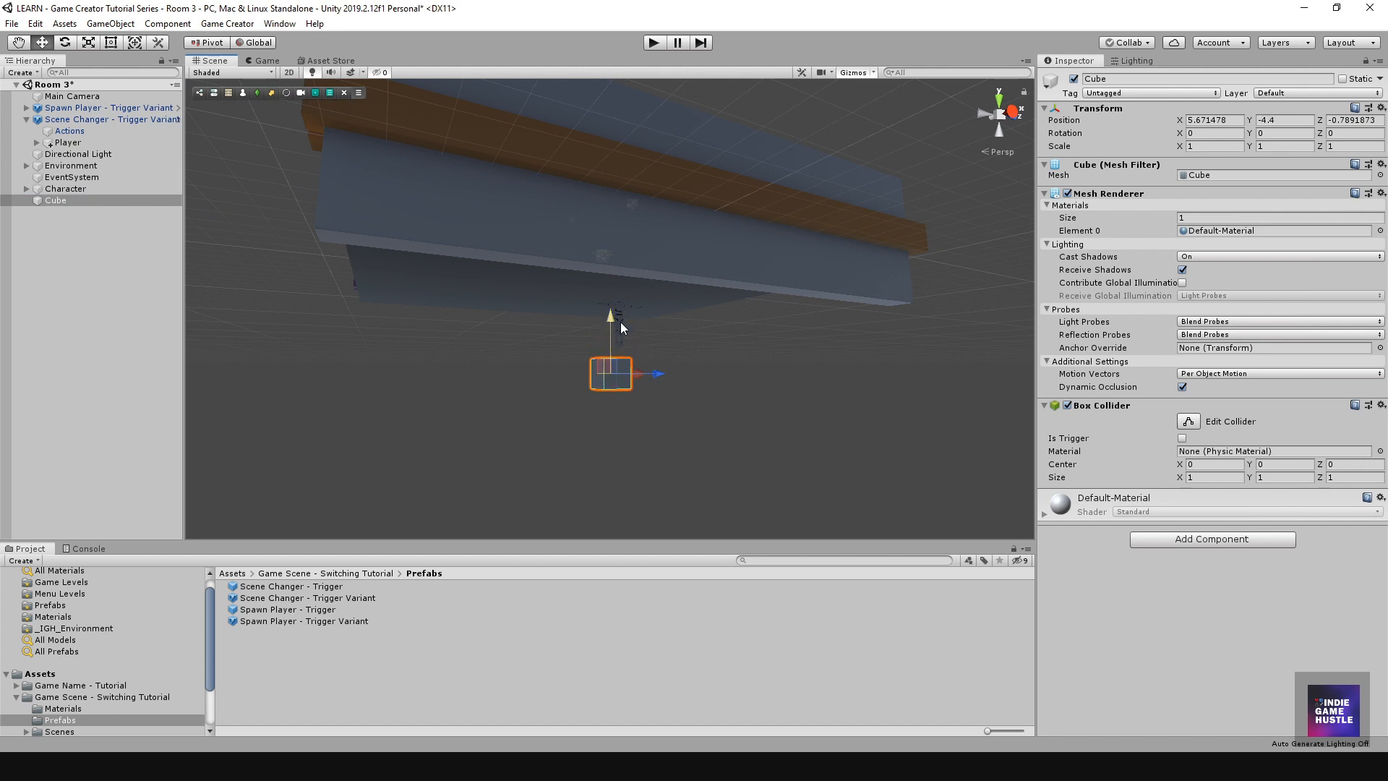
Step: Scale the cube into a flat platform of about 3.33 × 0.52 × 3.76 and shift it to Z -0.07
key(r)
alt+drag(534, 339, 778, 329)
scroll(778, 329, down, 6)
drag(611, 254, 362, 303)
key(w)
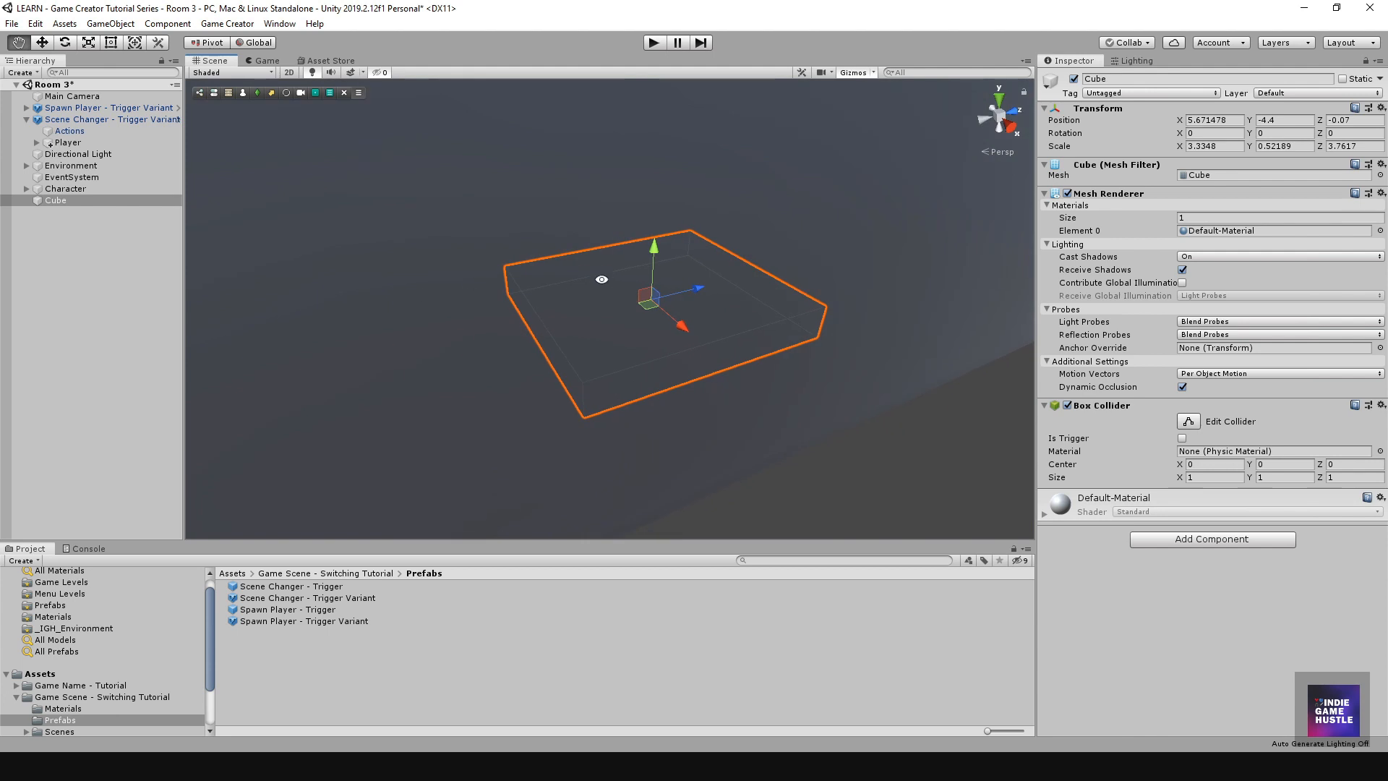
Step: Move the Player out of the Scene Changer trigger to the top level of the Room 3 hierarchy
scroll(622, 266, down, 5)
scroll(621, 265, down, 6)
alt+drag(629, 227, 632, 278)
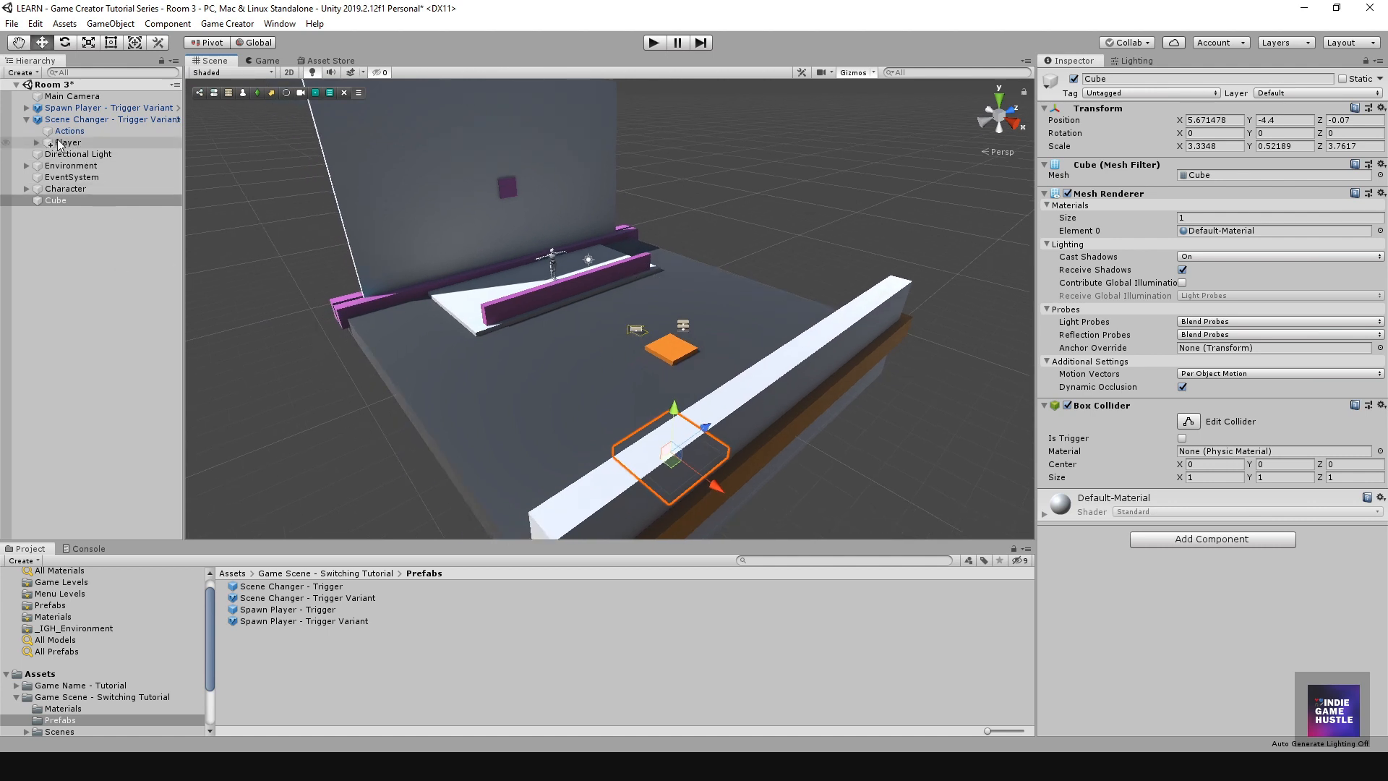
drag(53, 149, 58, 105)
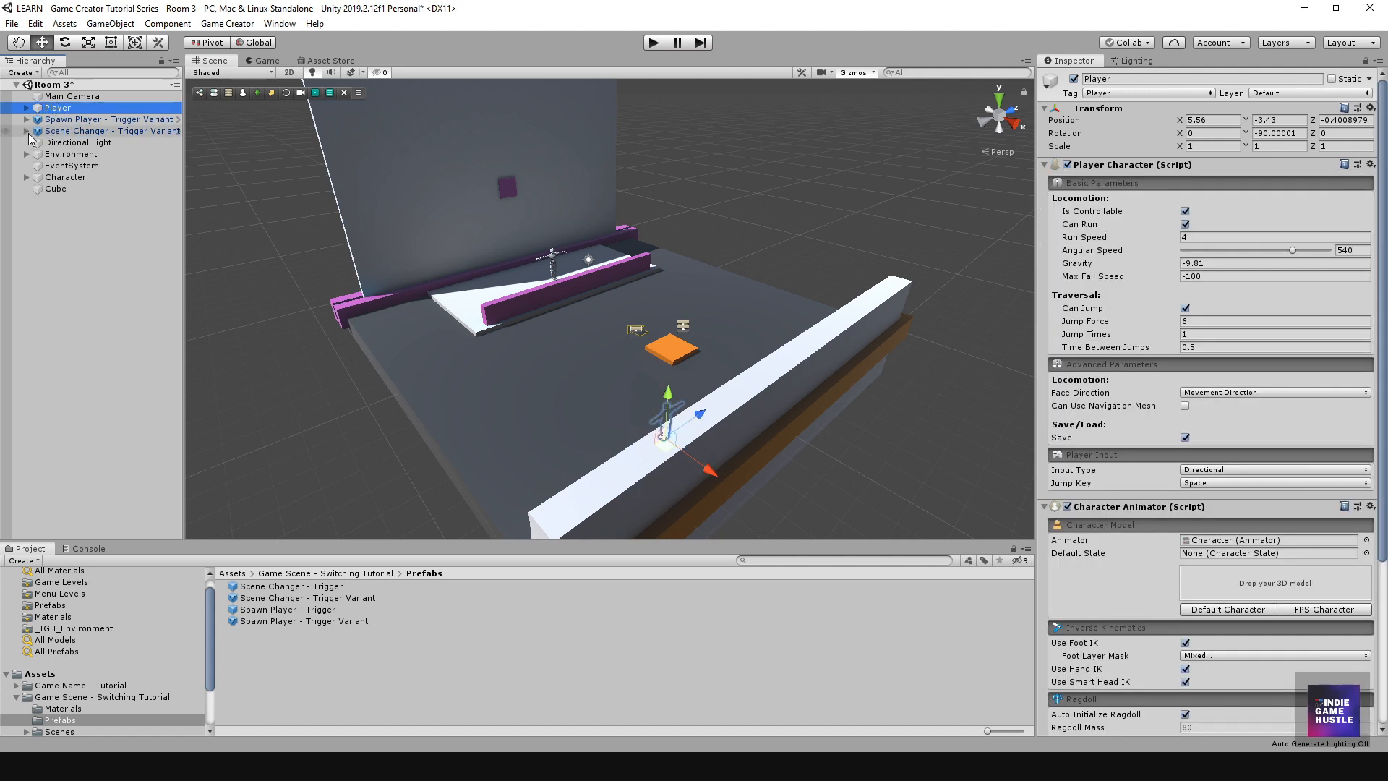
click(726, 228)
mouse_move(507, 332)
alt+mouse_down()
mouse_move(834, 384)
mouse_move(571, 307)
mouse_move(499, 328)
alt+mouse_up()
Step: Play-test Room 3 by walking the player onto the orange pad to see which scene loads, and stop playing
click(653, 43)
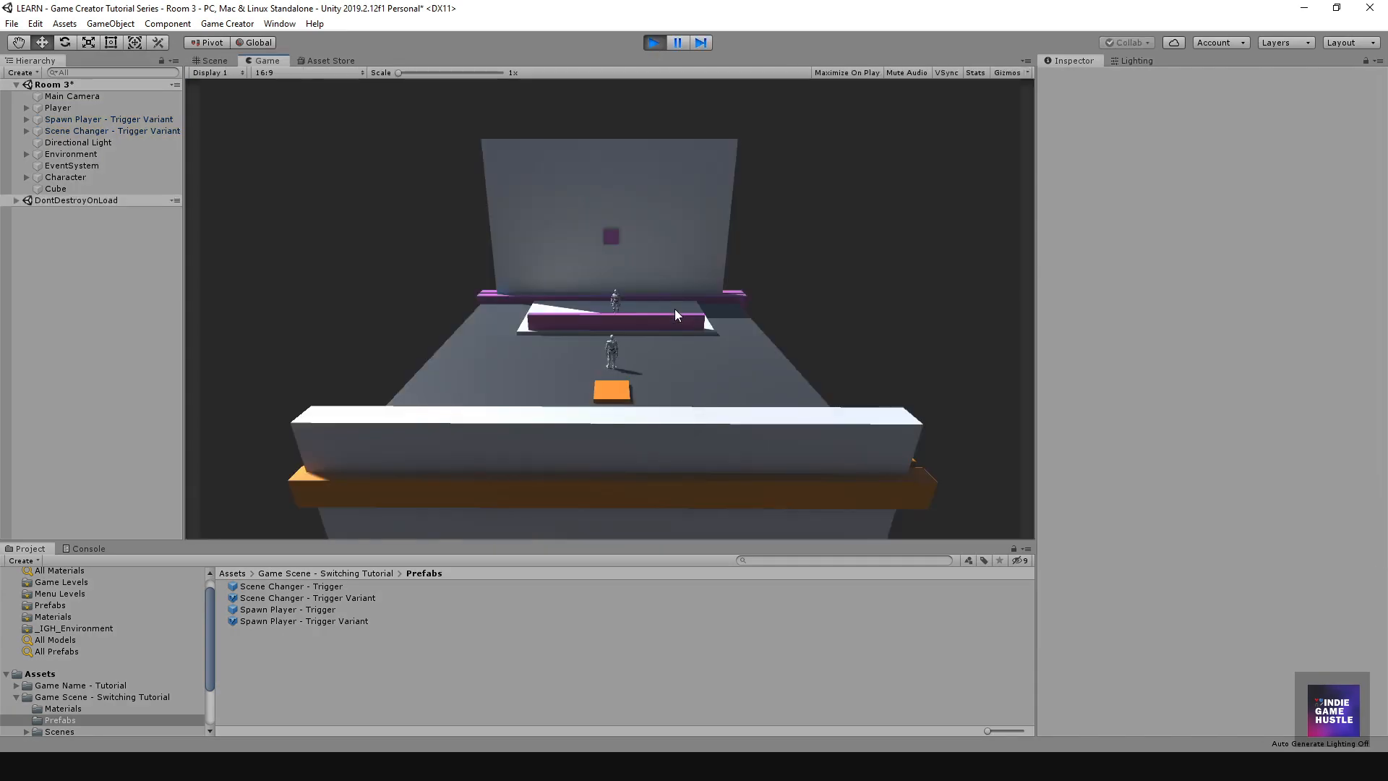
key(a)
key(s)
key(d)
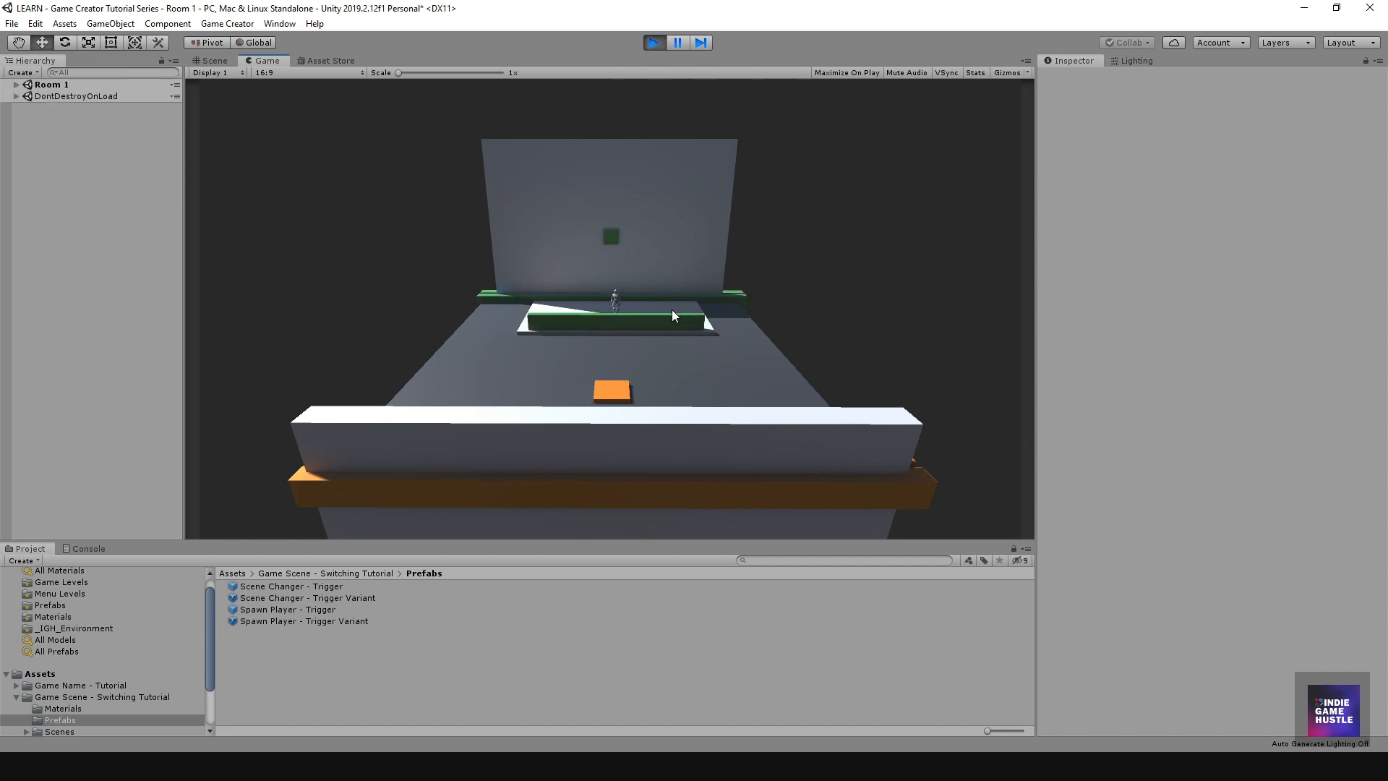
click(653, 43)
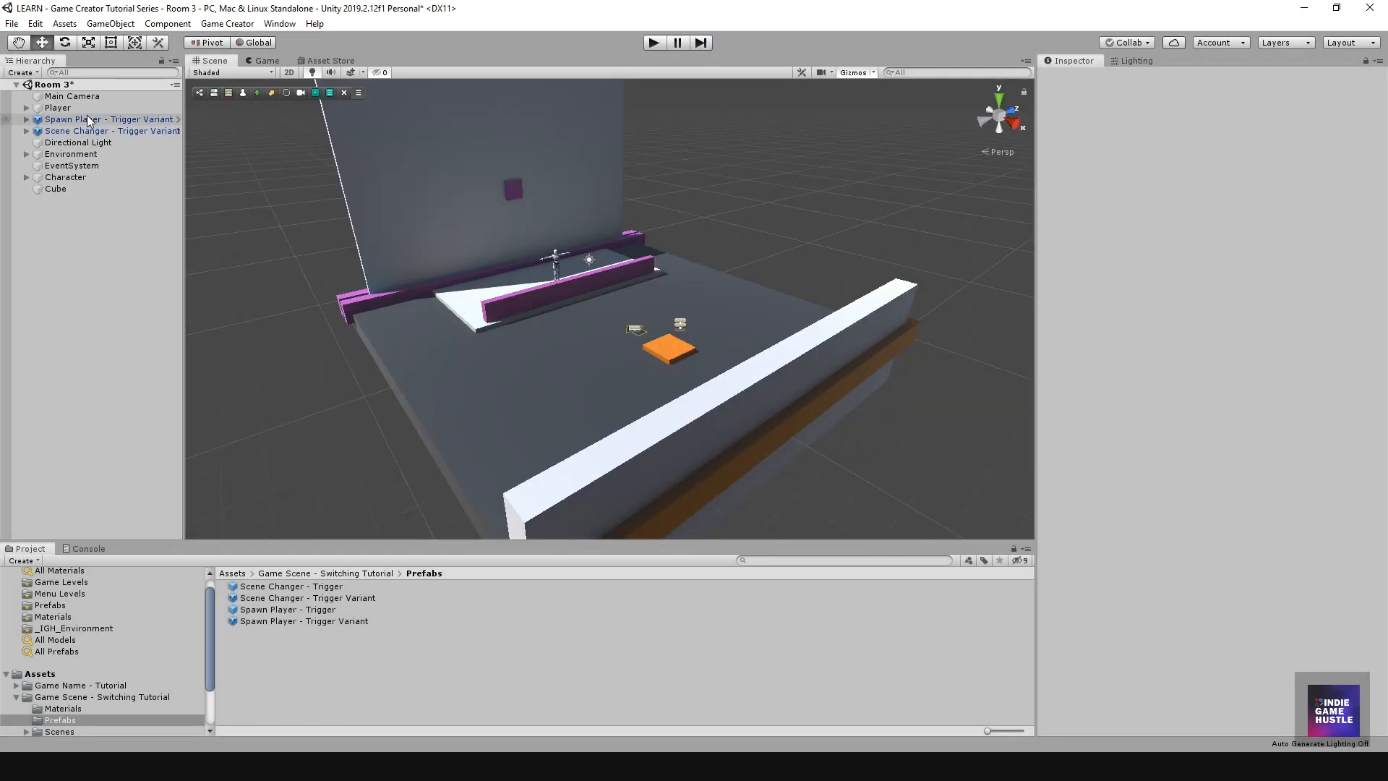
Step: Set the Load Scene action in Room 3's Scene Changer trigger to Room Hub and check the name against the Scenes folder
click(70, 131)
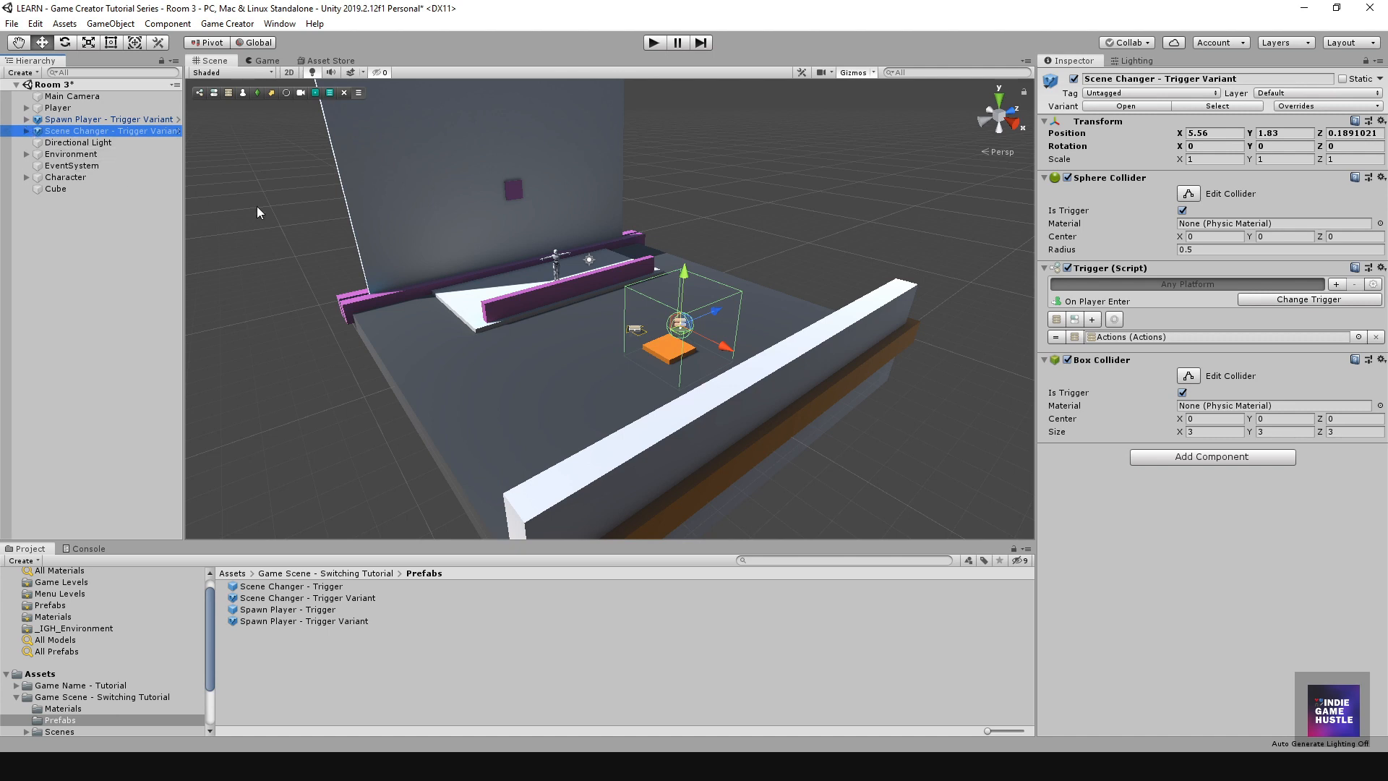
click(26, 132)
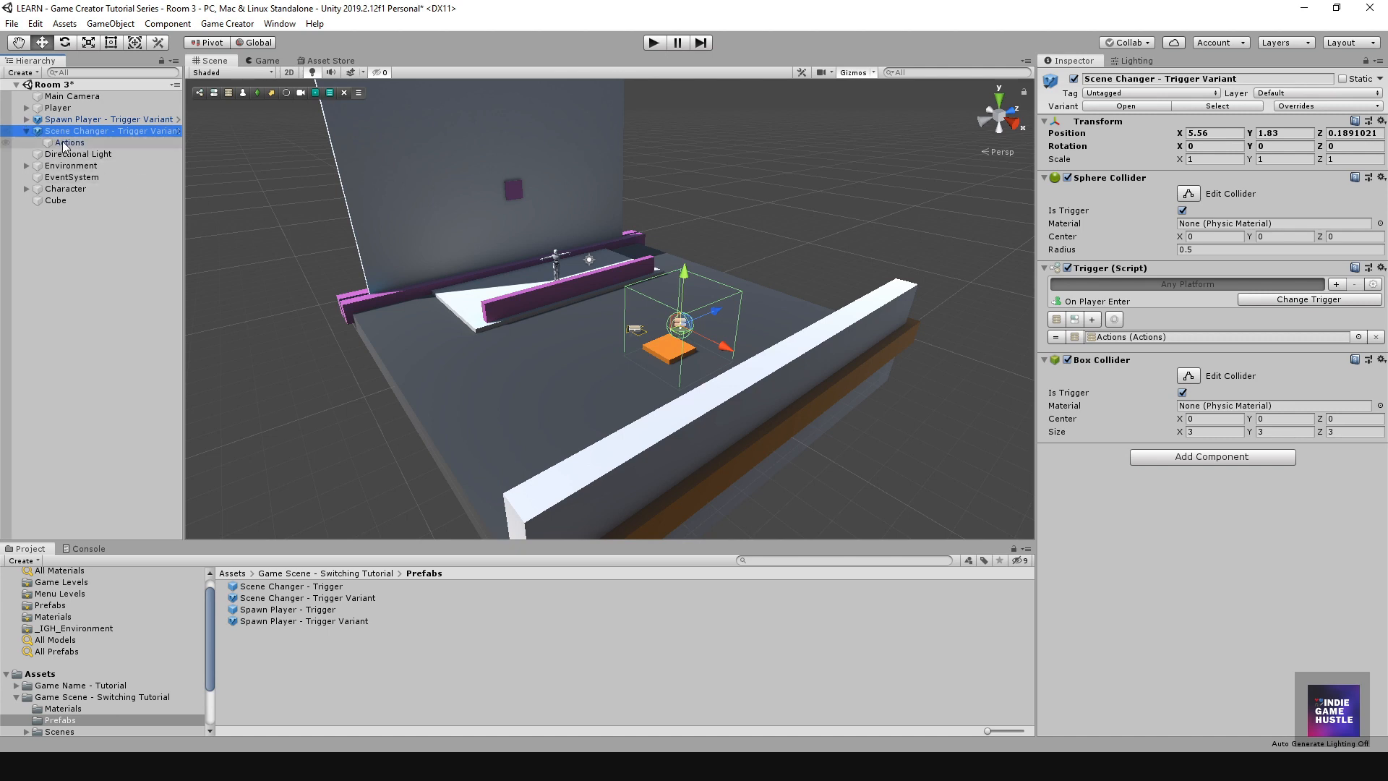
click(69, 143)
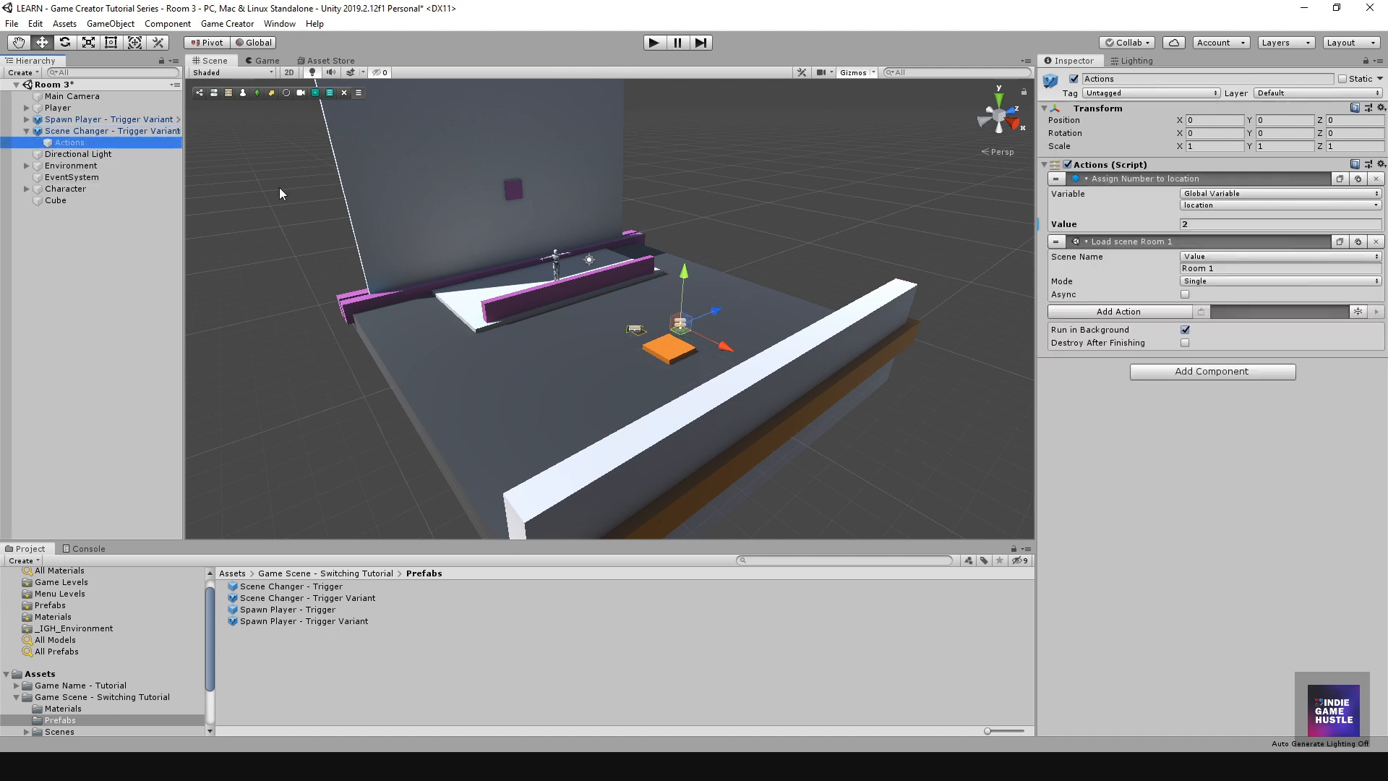
click(1225, 269)
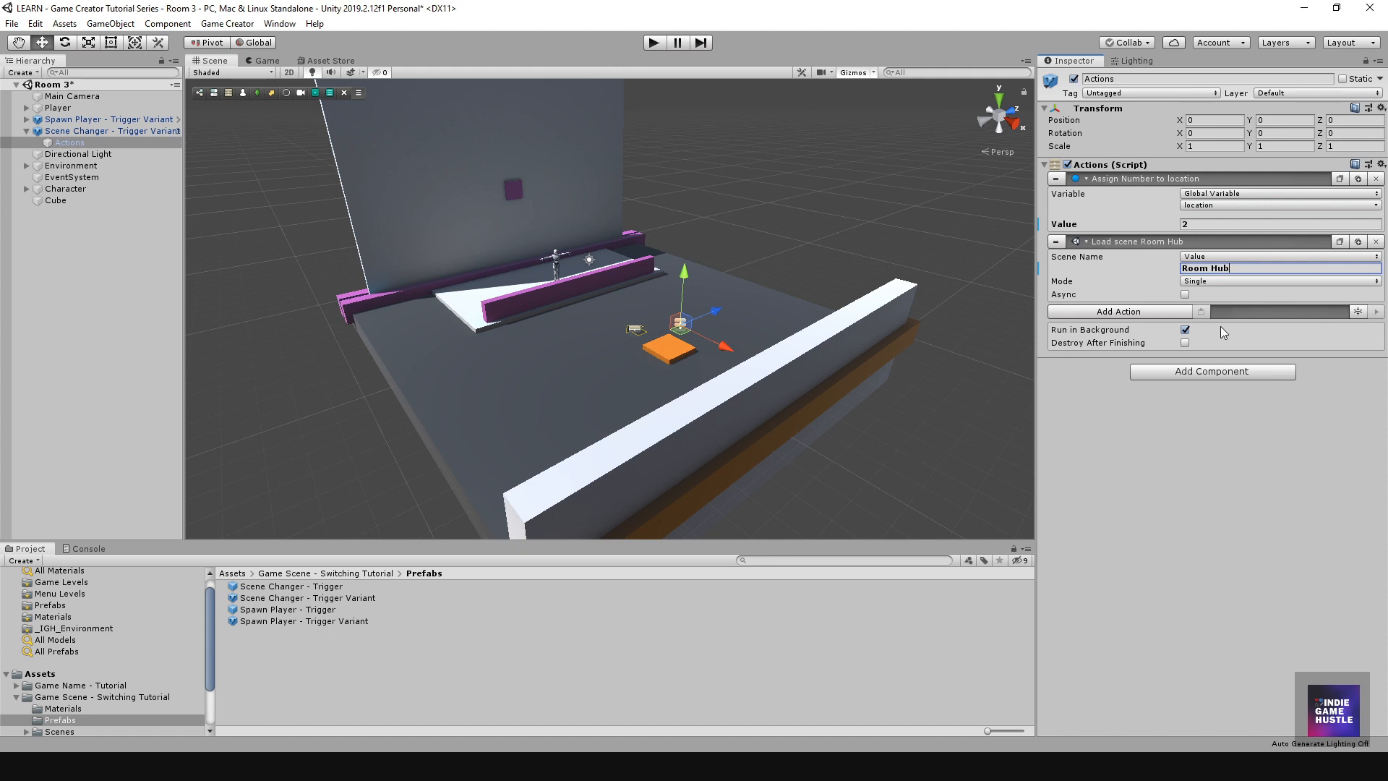
click(344, 572)
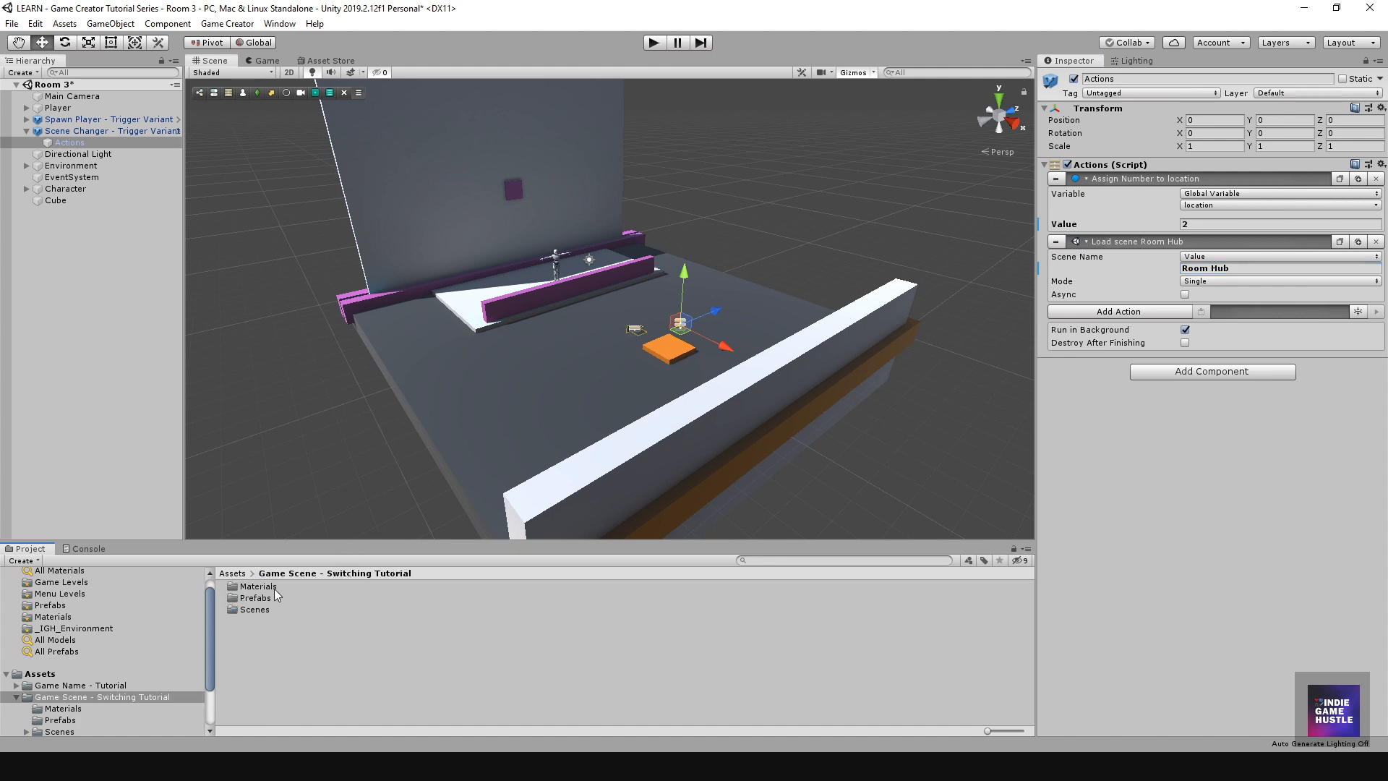
double_click(249, 608)
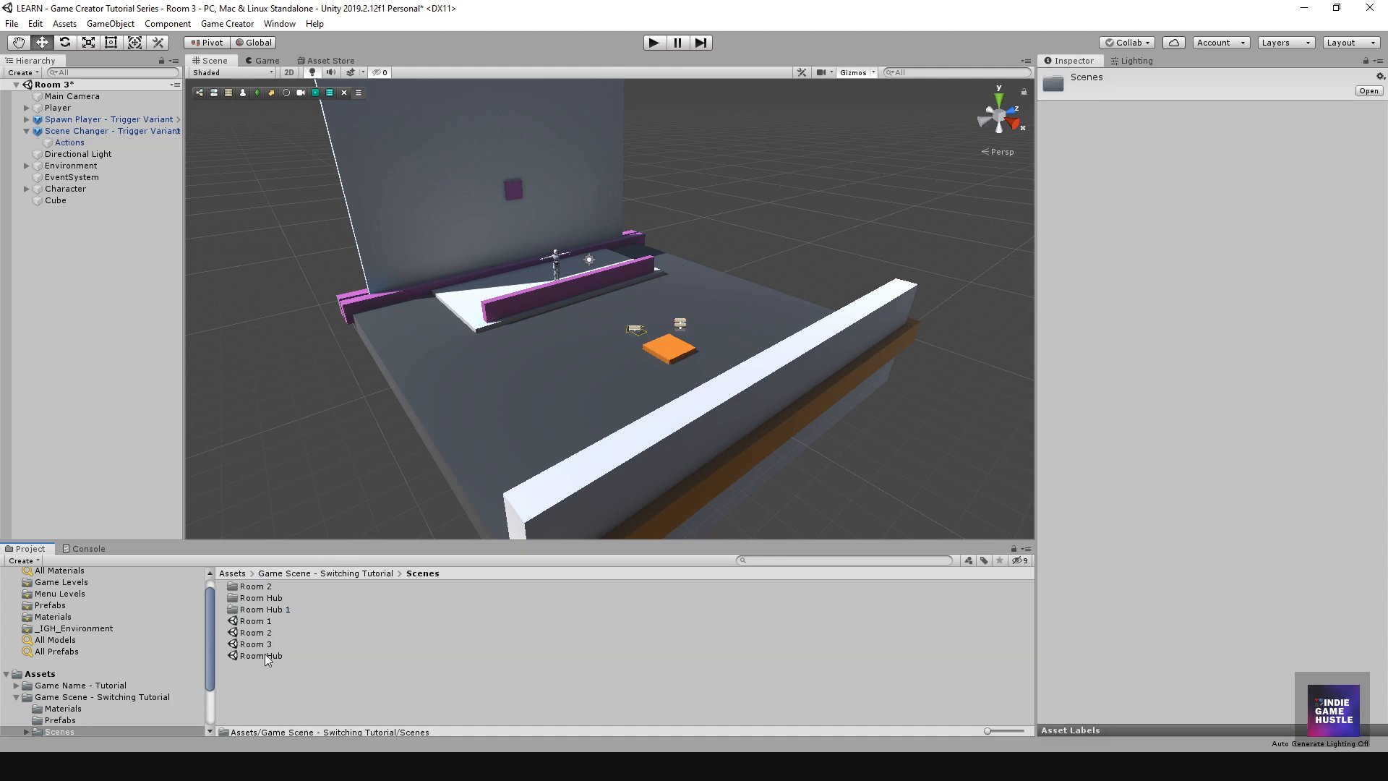
click(66, 143)
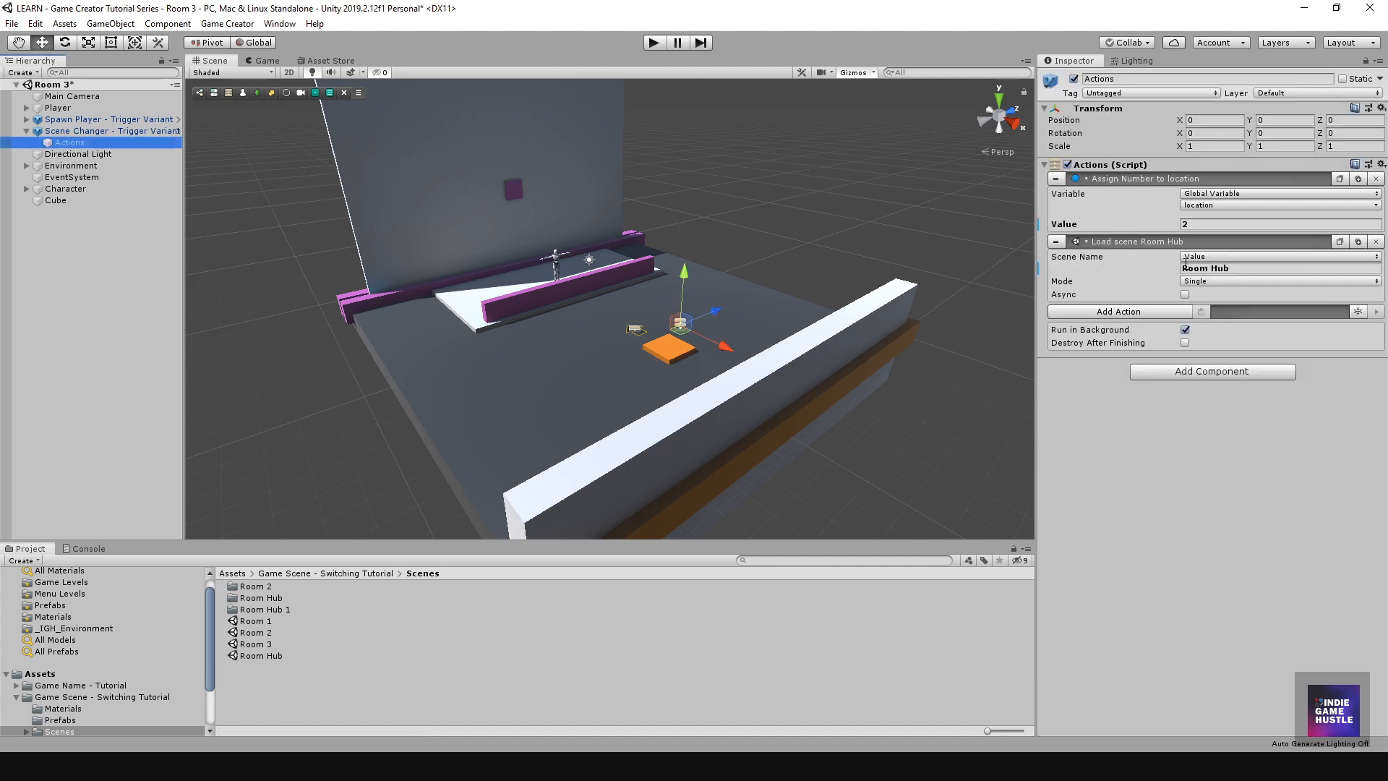
Step: Play-test Room 3 by walking the player onto the orange pad to switch to Room Hub
click(652, 43)
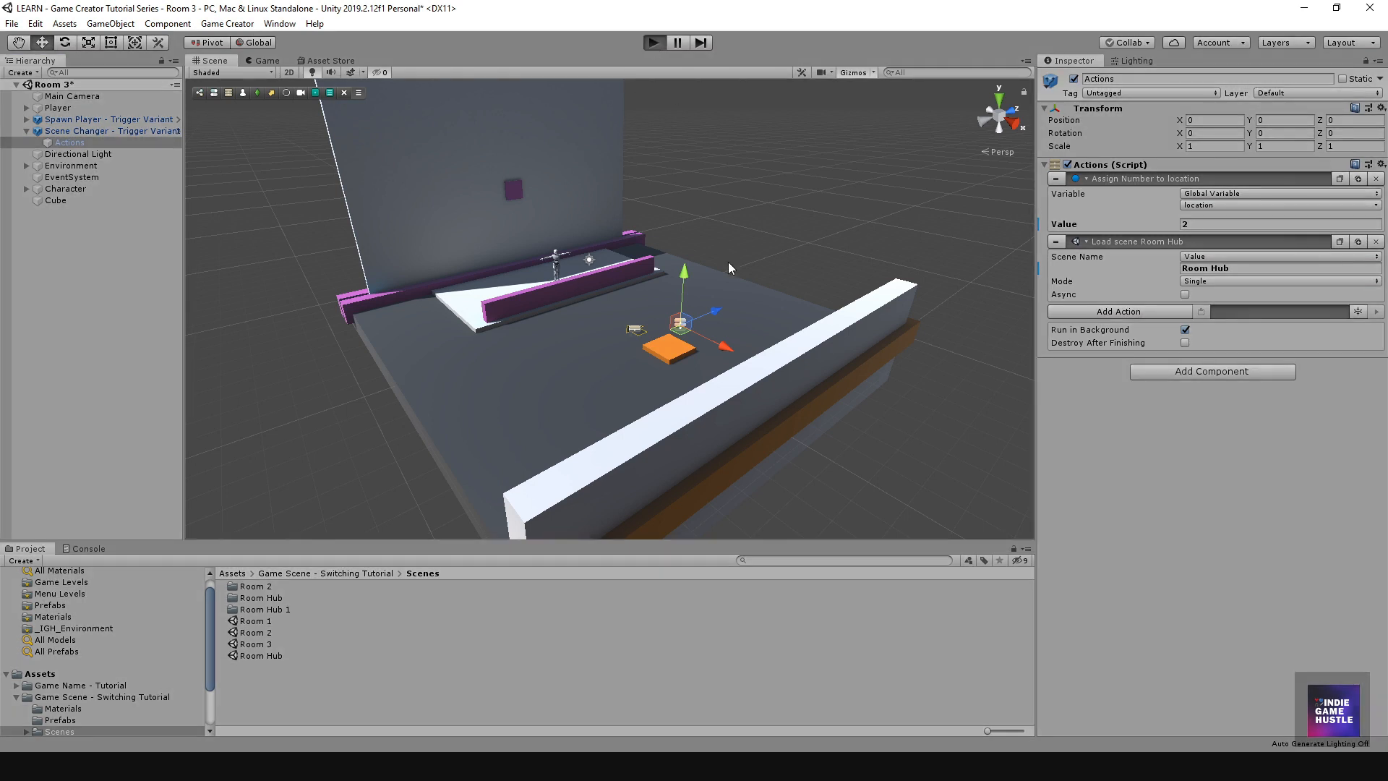
key(w)
key(a)
key(s)
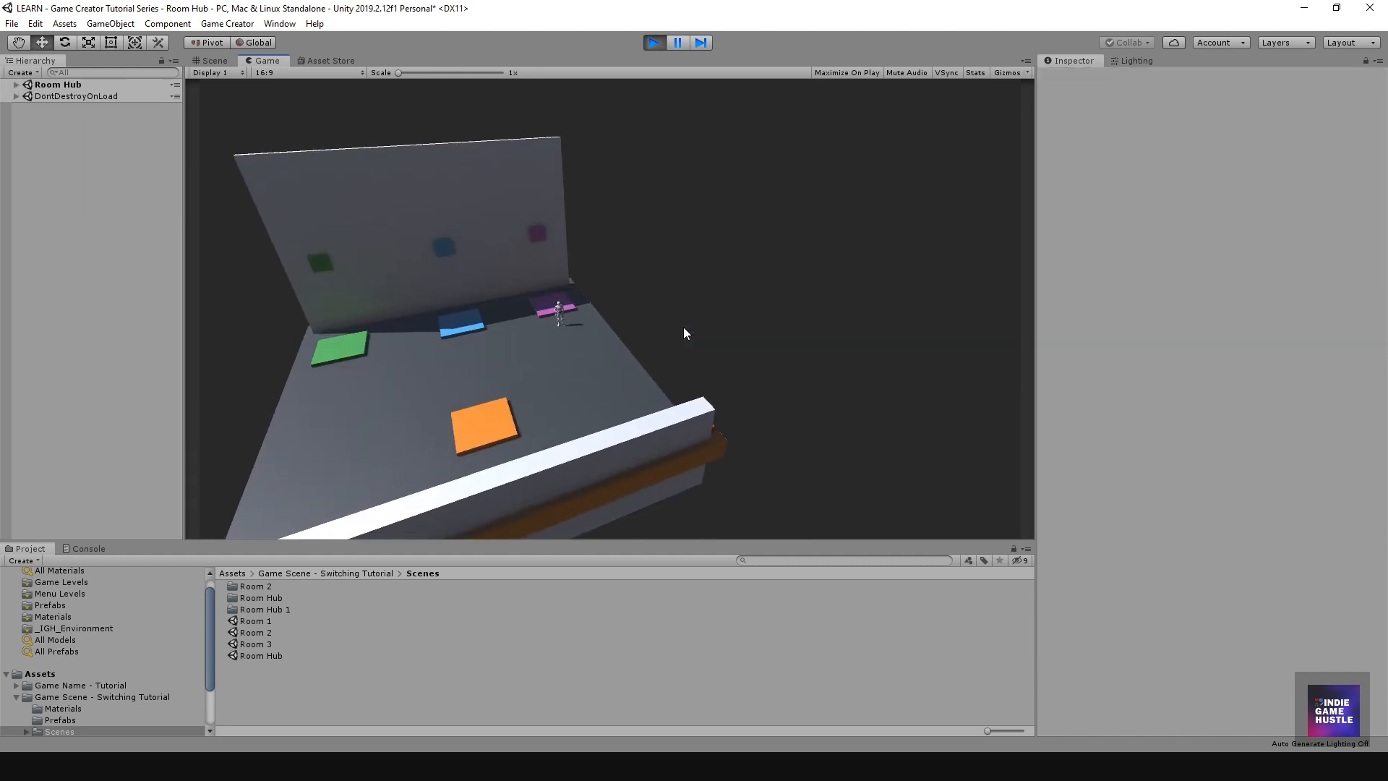
Step: Walk the player over the blue and green hub pads to test Room 2 and Room 1, returning to Room Hub from each
key(a)
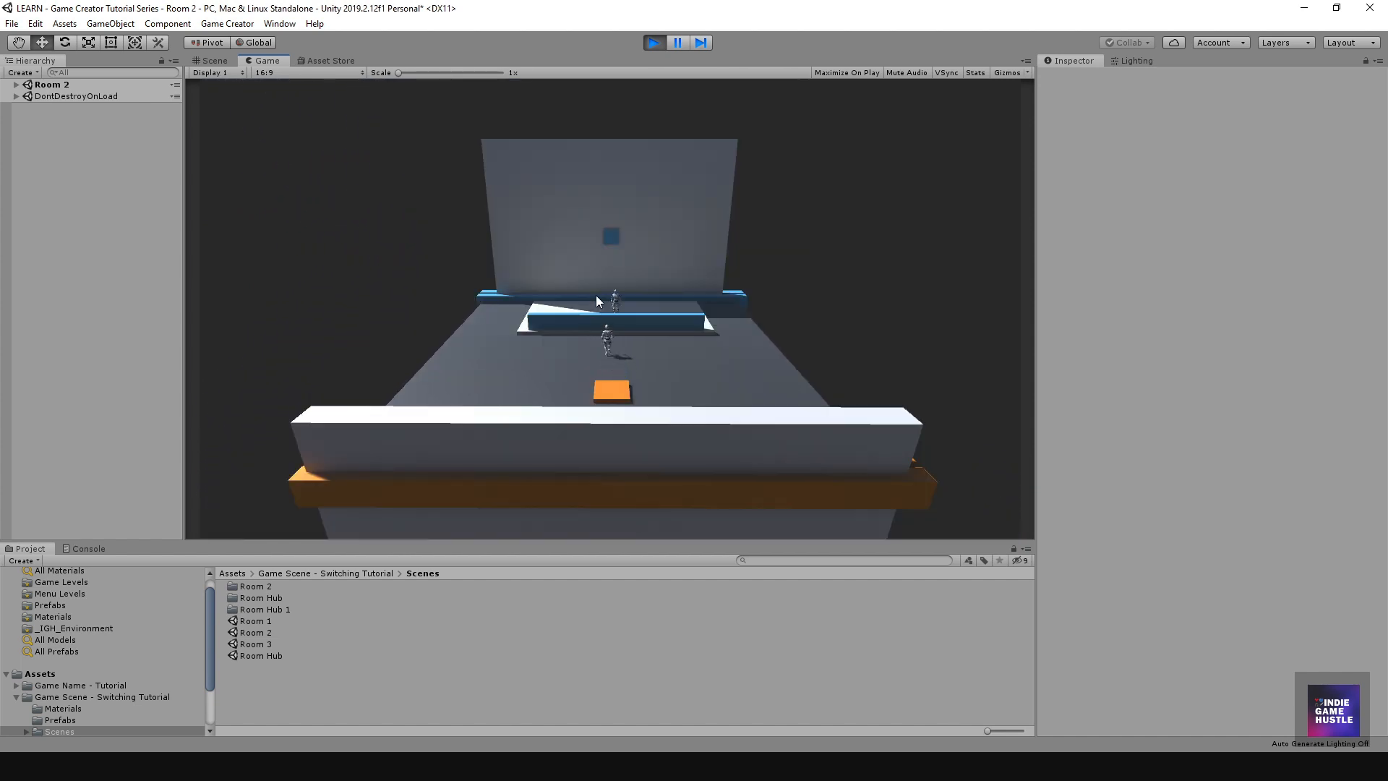
key(s)
key(a)
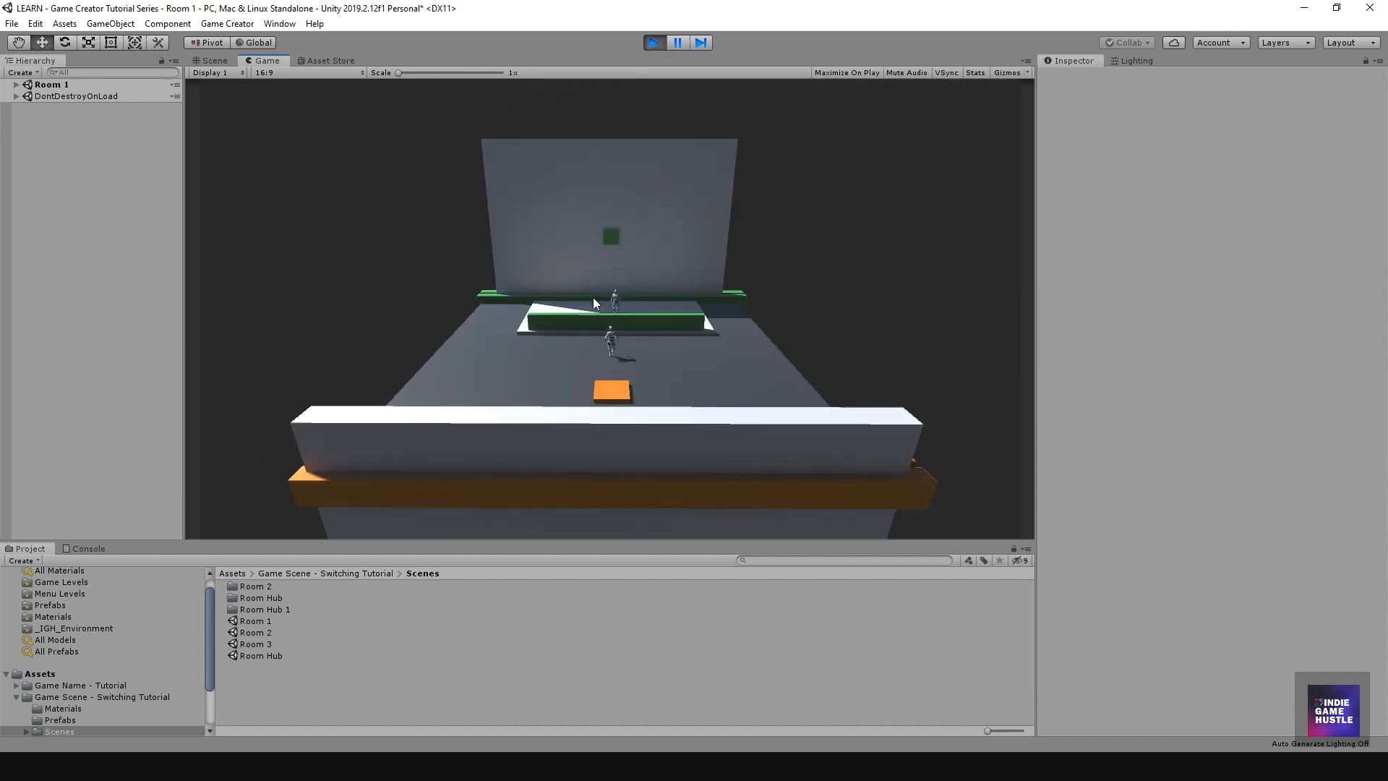
key(s)
key(d)
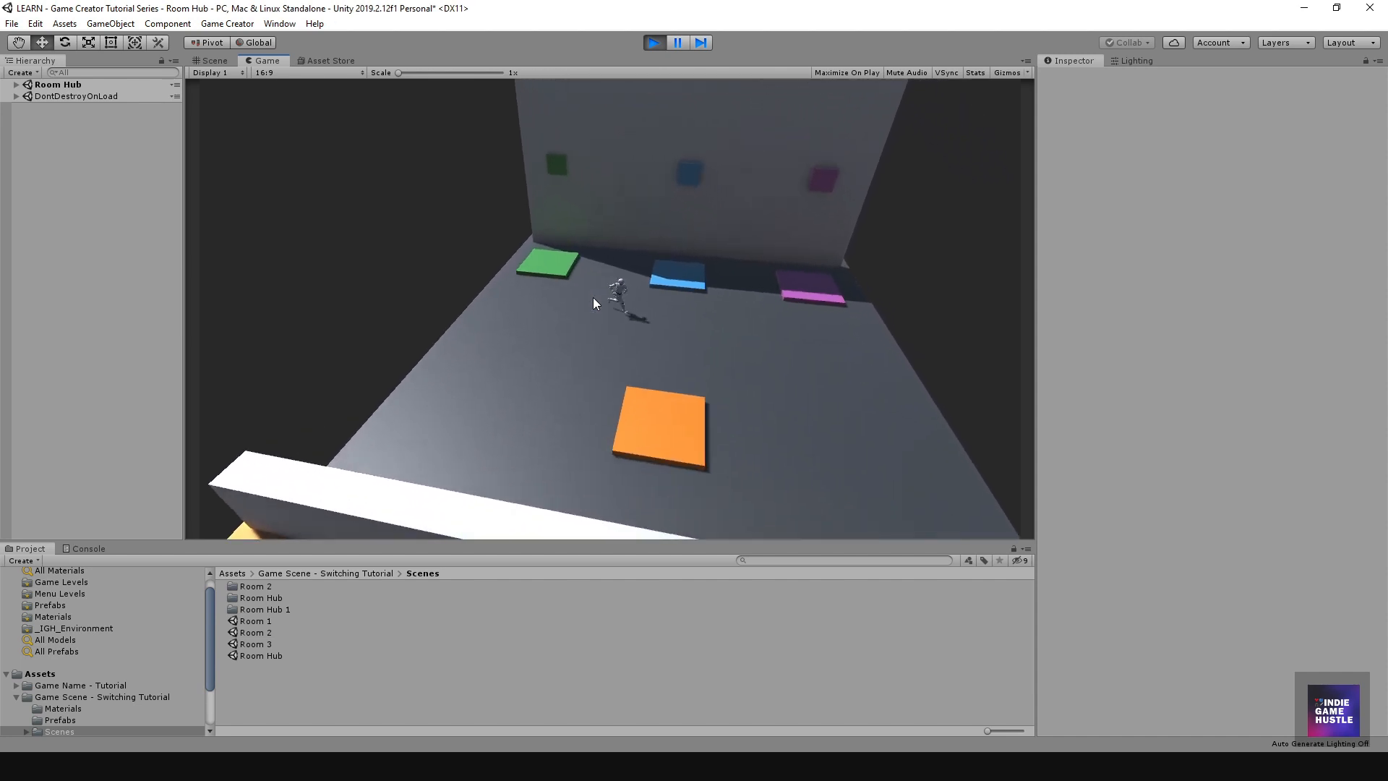
key(s)
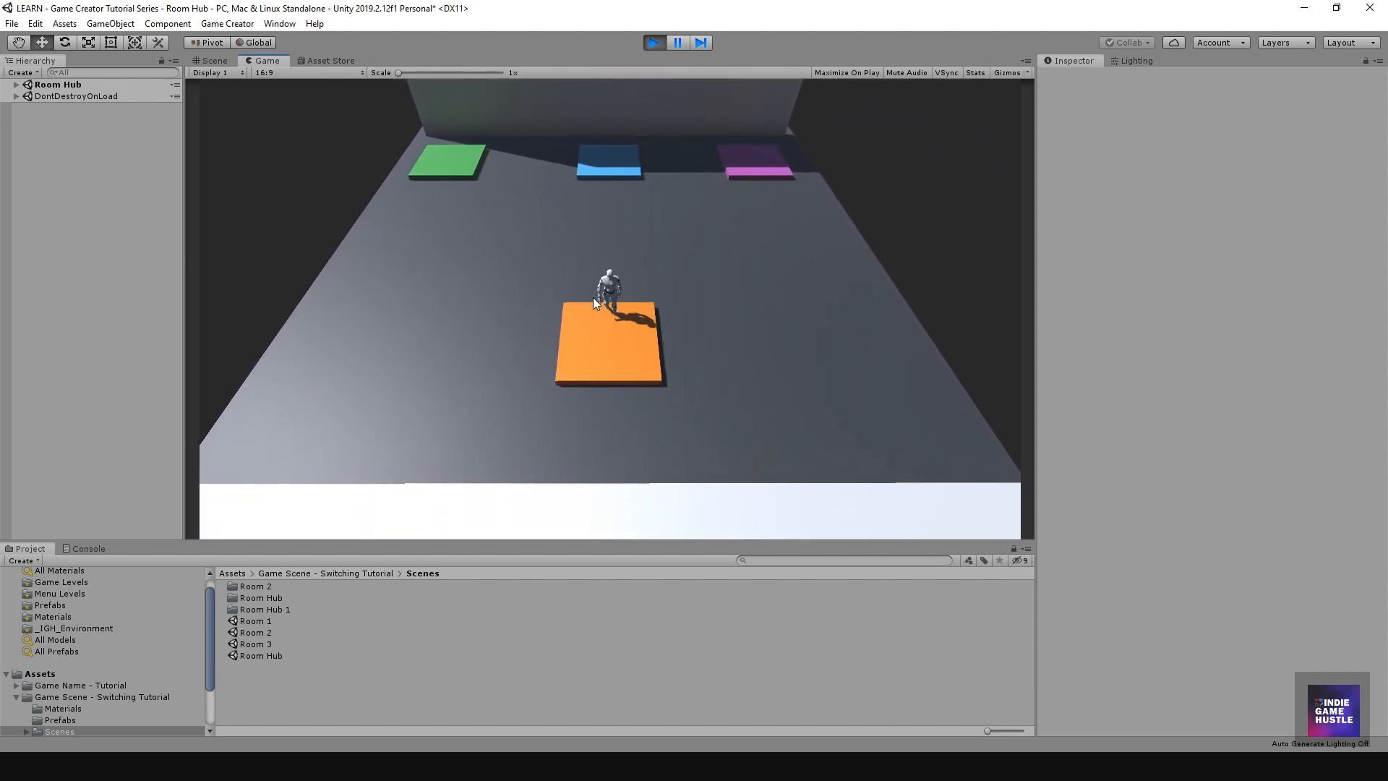
key(w)
key(s)
key(d)
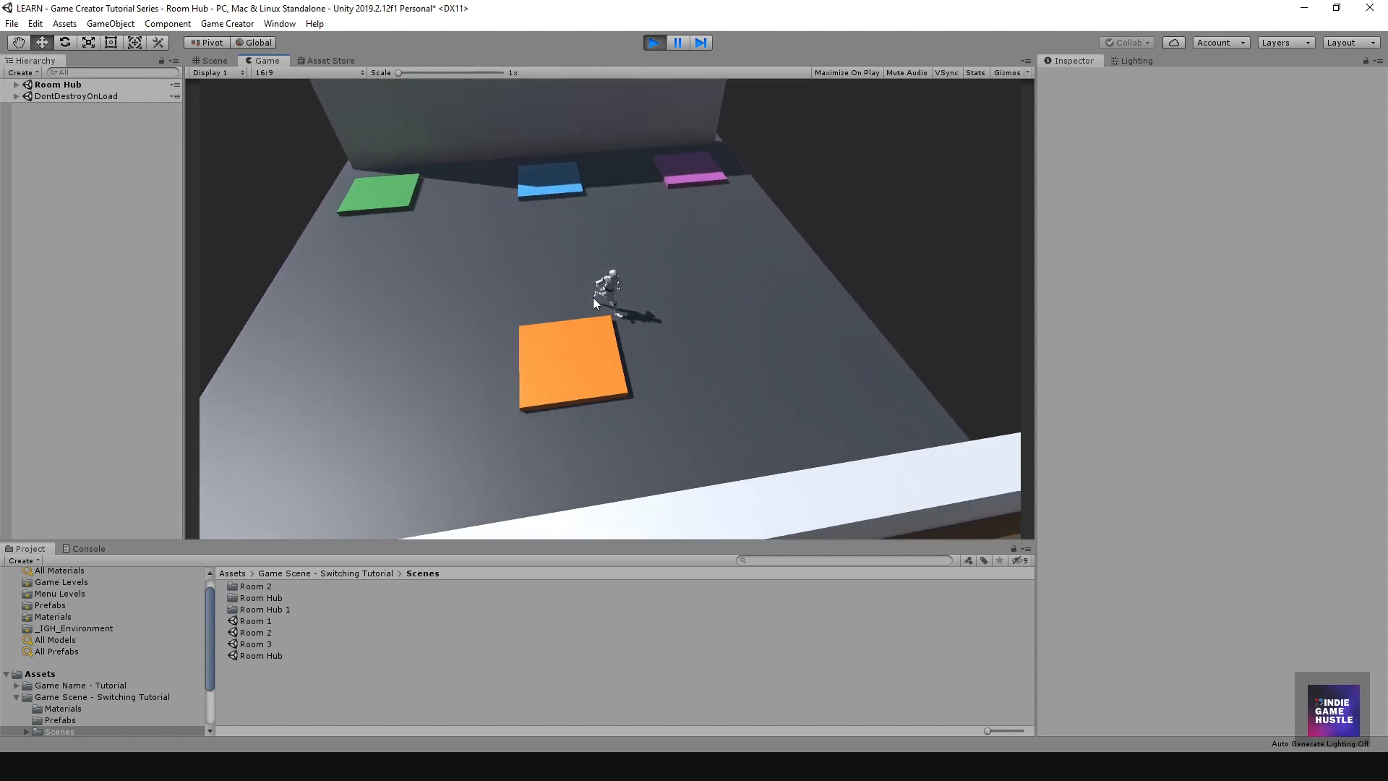
key(s)
key(a)
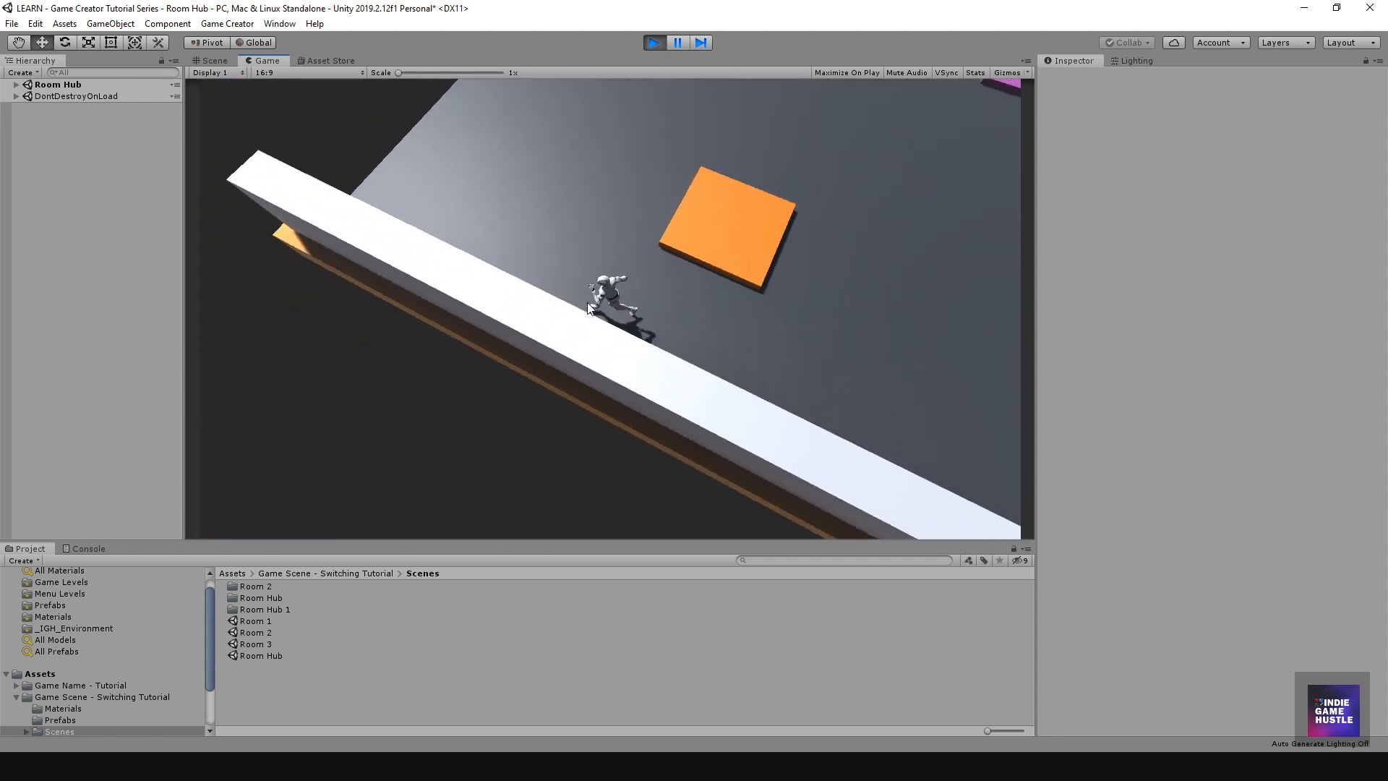
key(w)
key(d)
key(w)
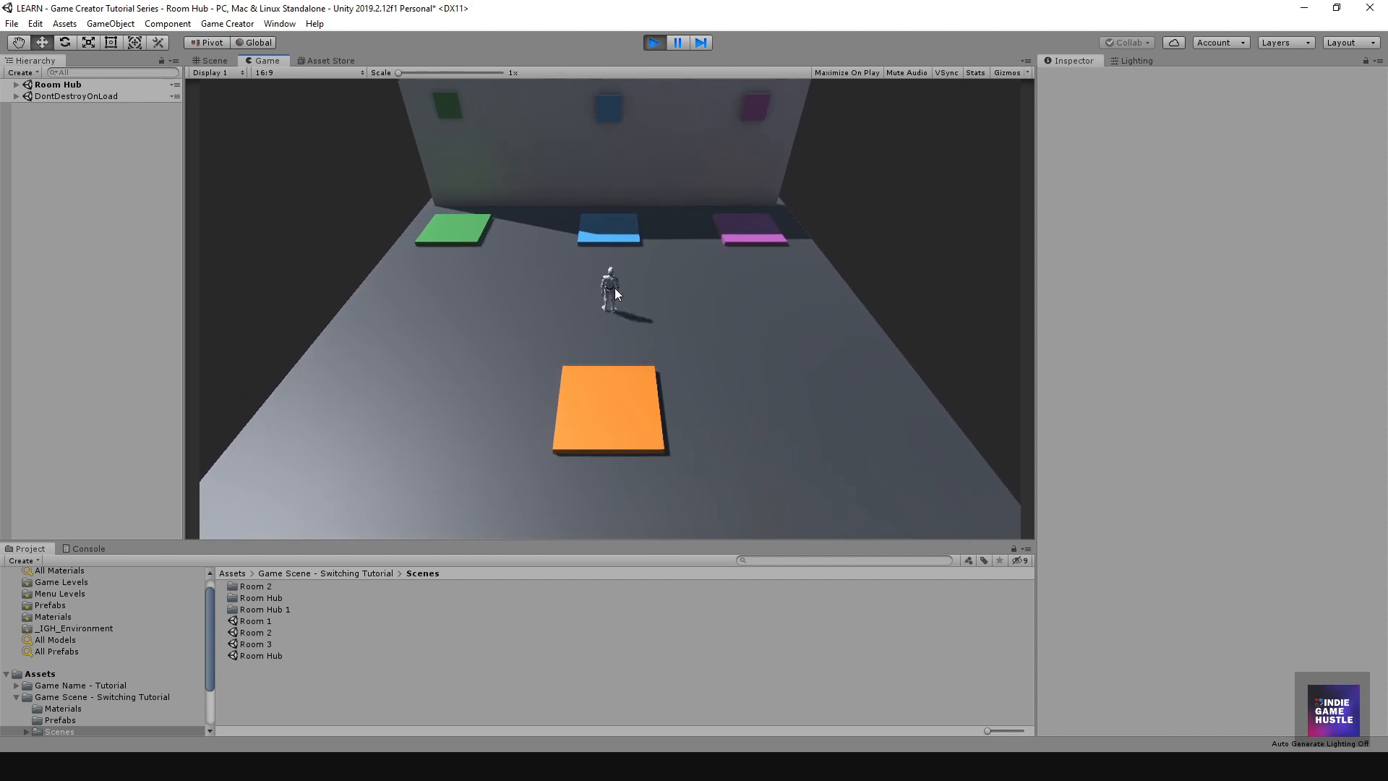
key(w)
key(d)
key(s)
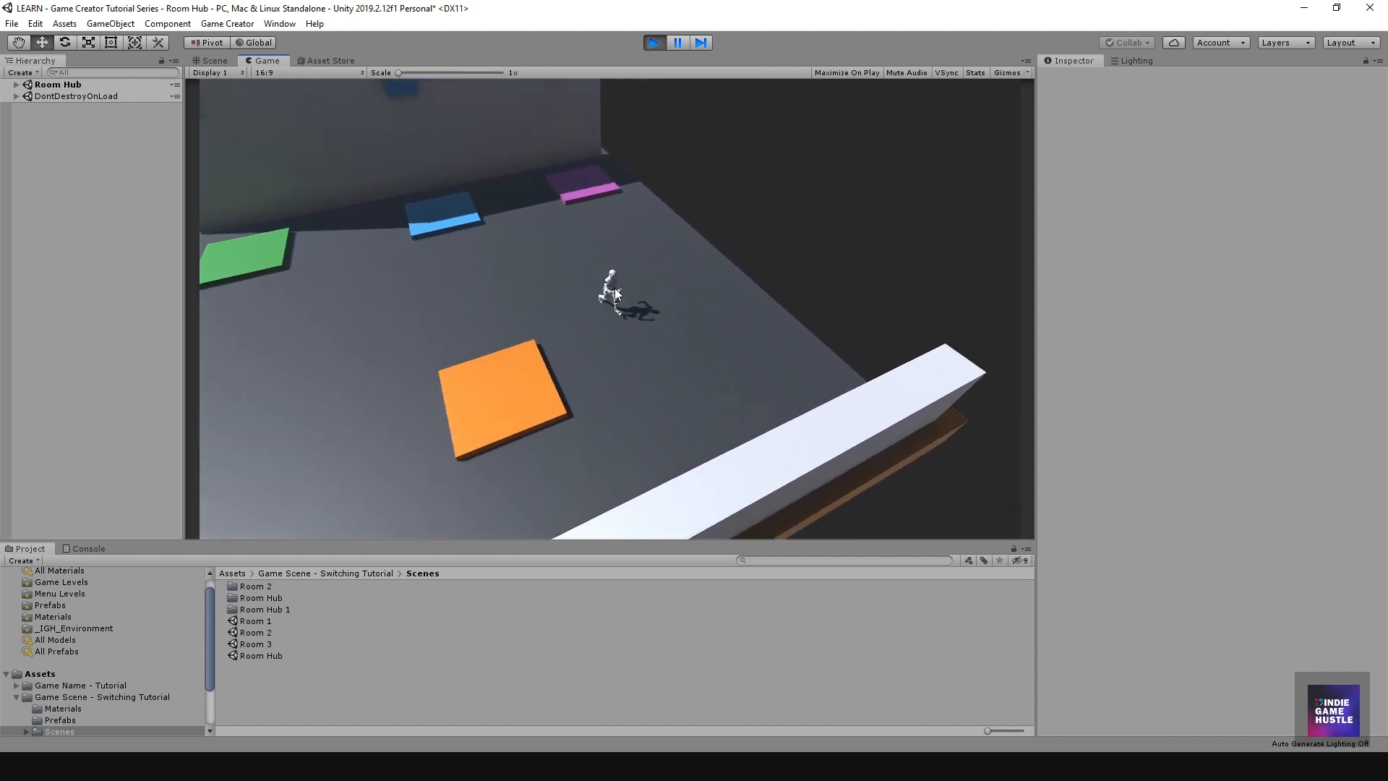
key(a)
key(d)
key(w)
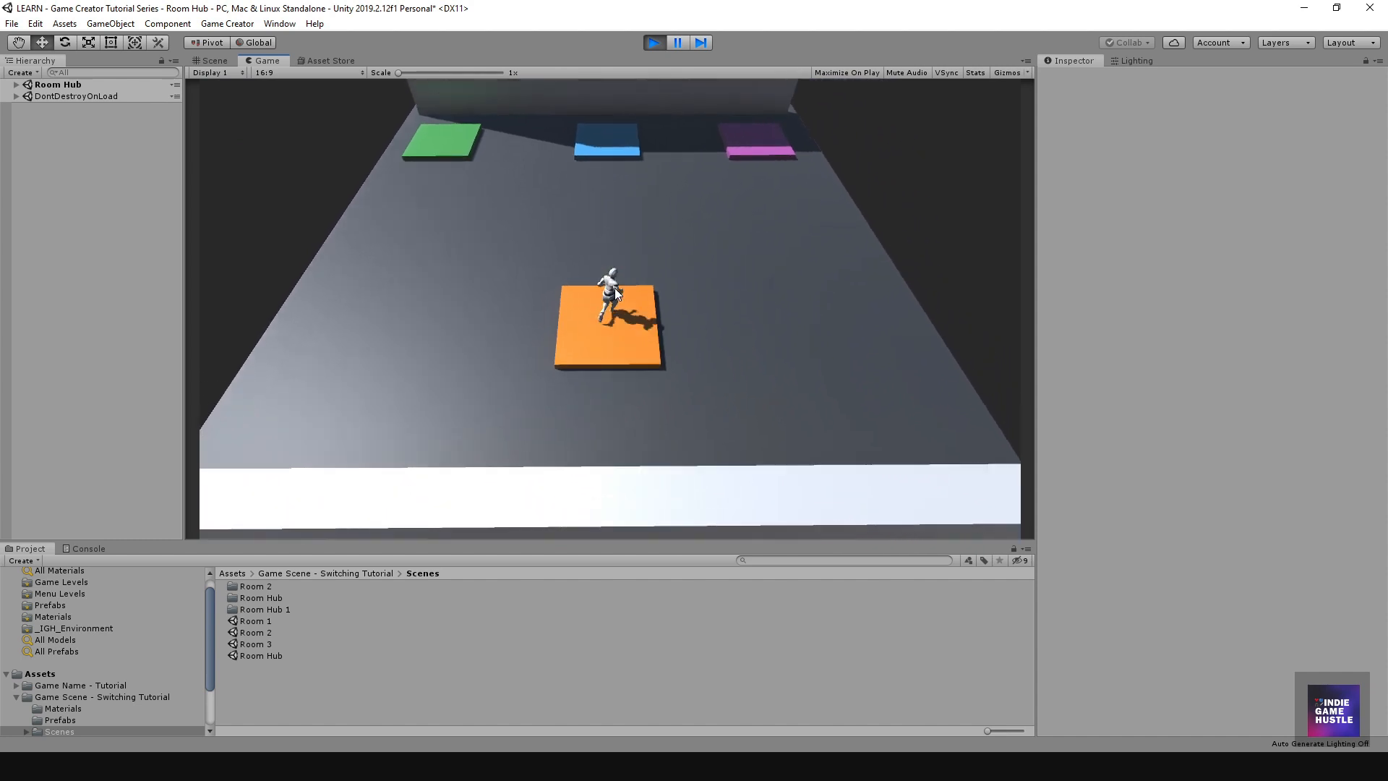
key(s)
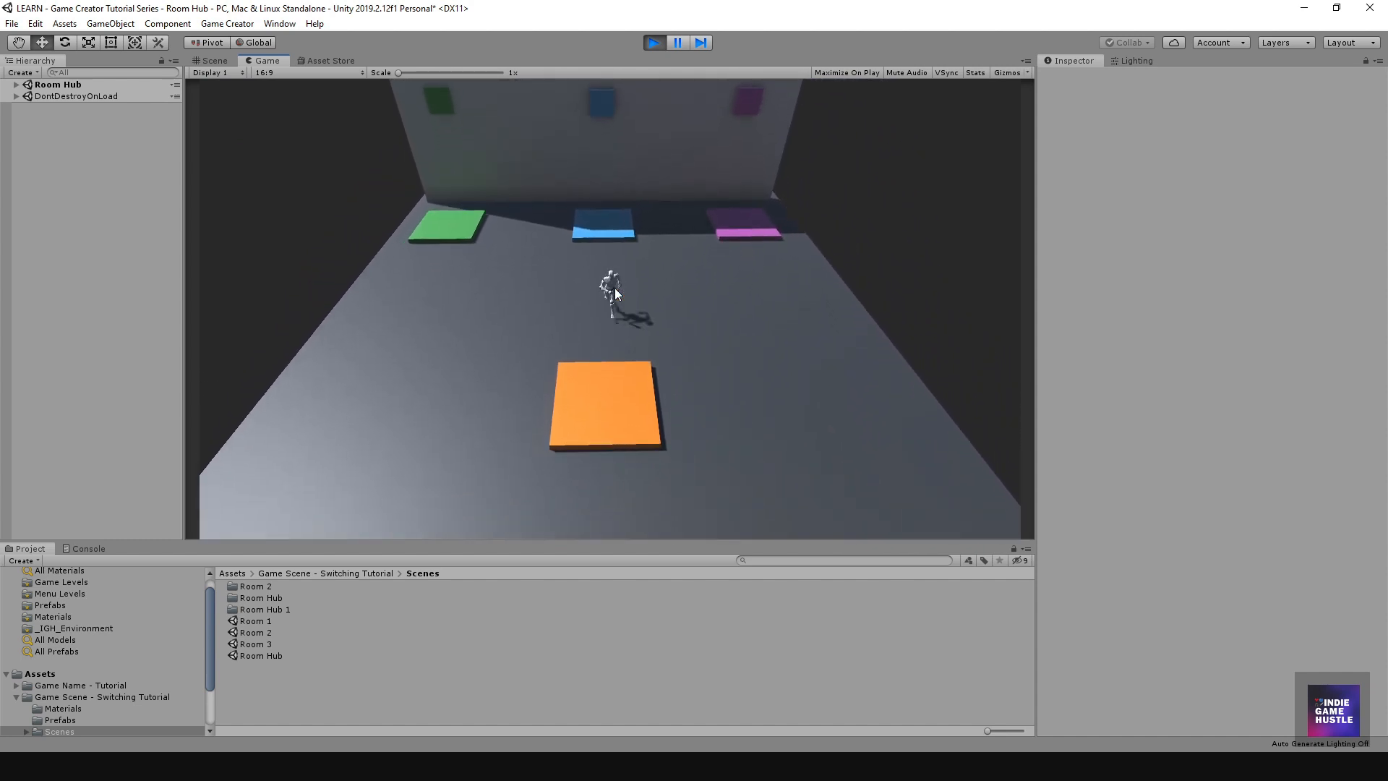
key(d)
key(a)
key(d)
key(d)
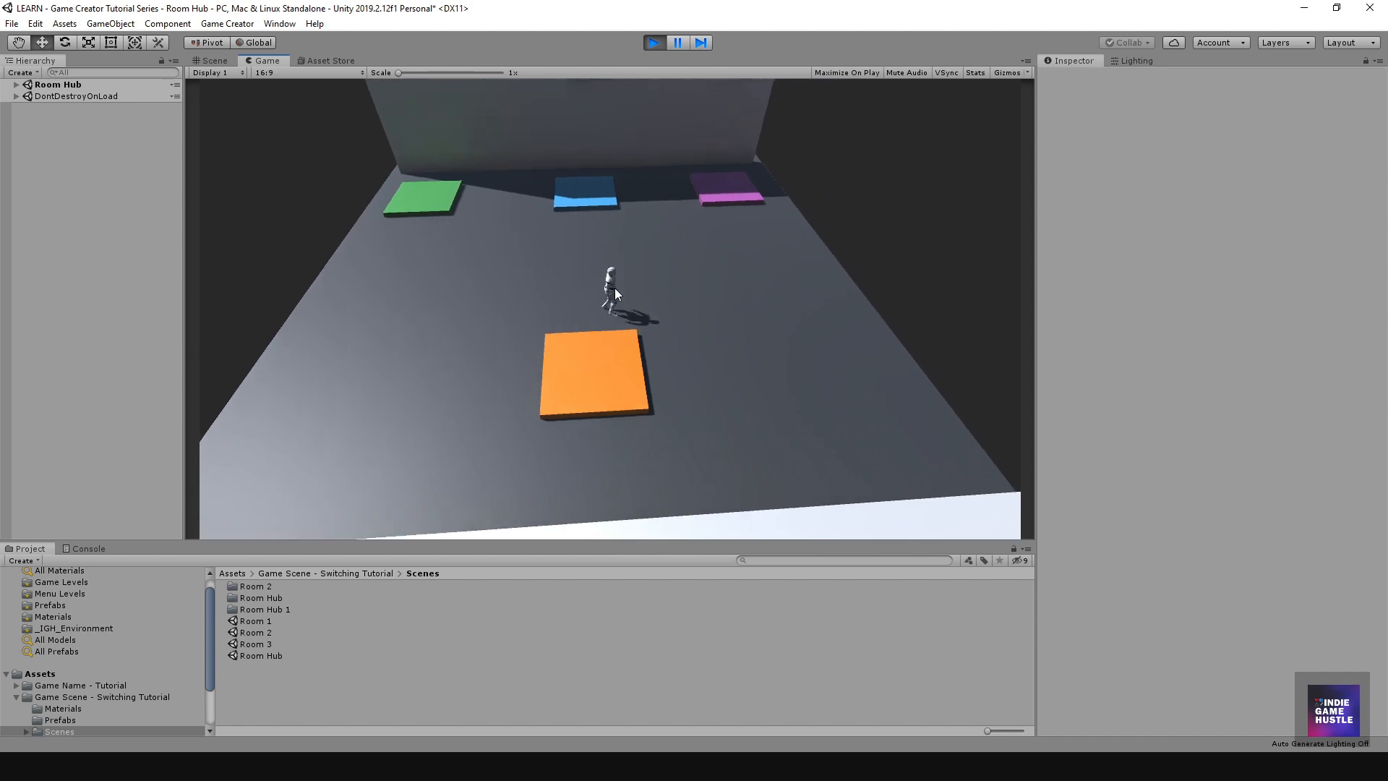
key(a)
key(w)
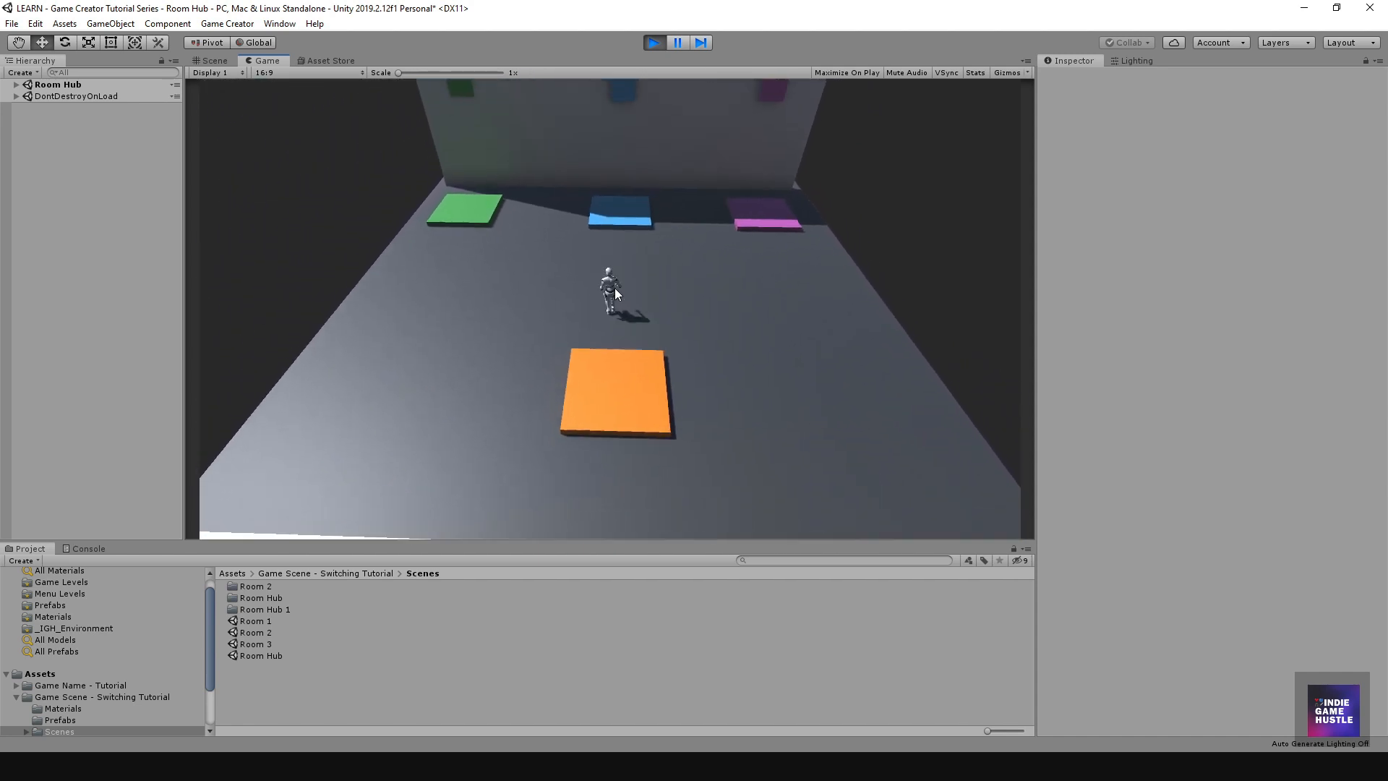
key(a)
key(d)
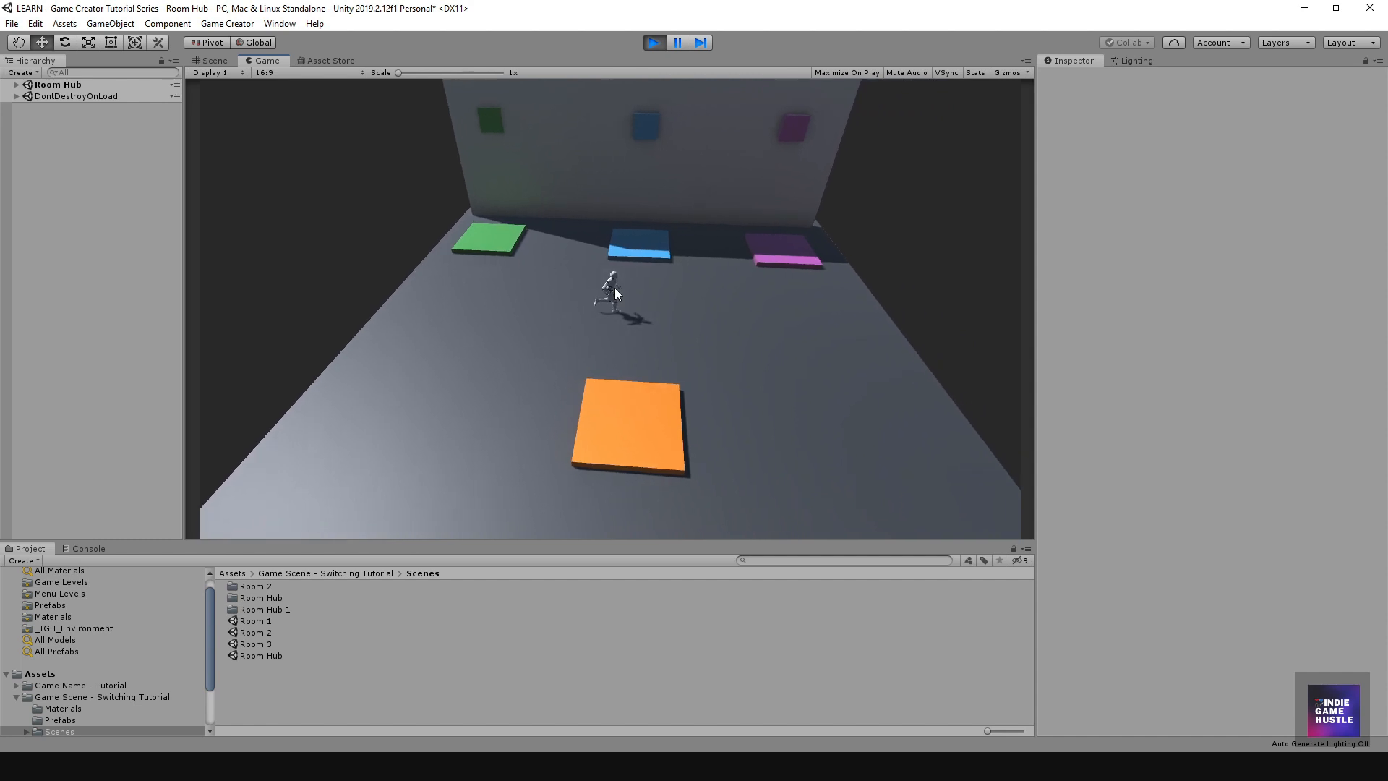
key(a)
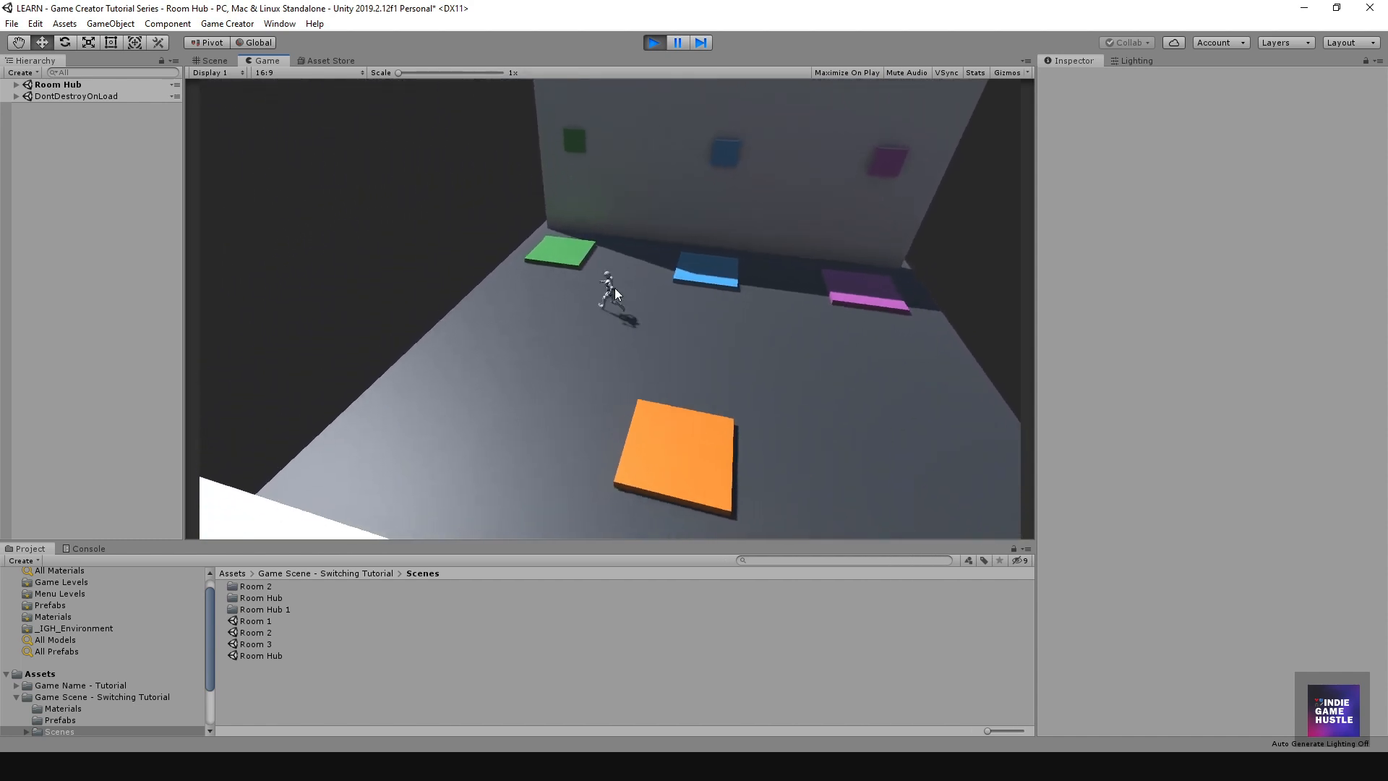
key(d)
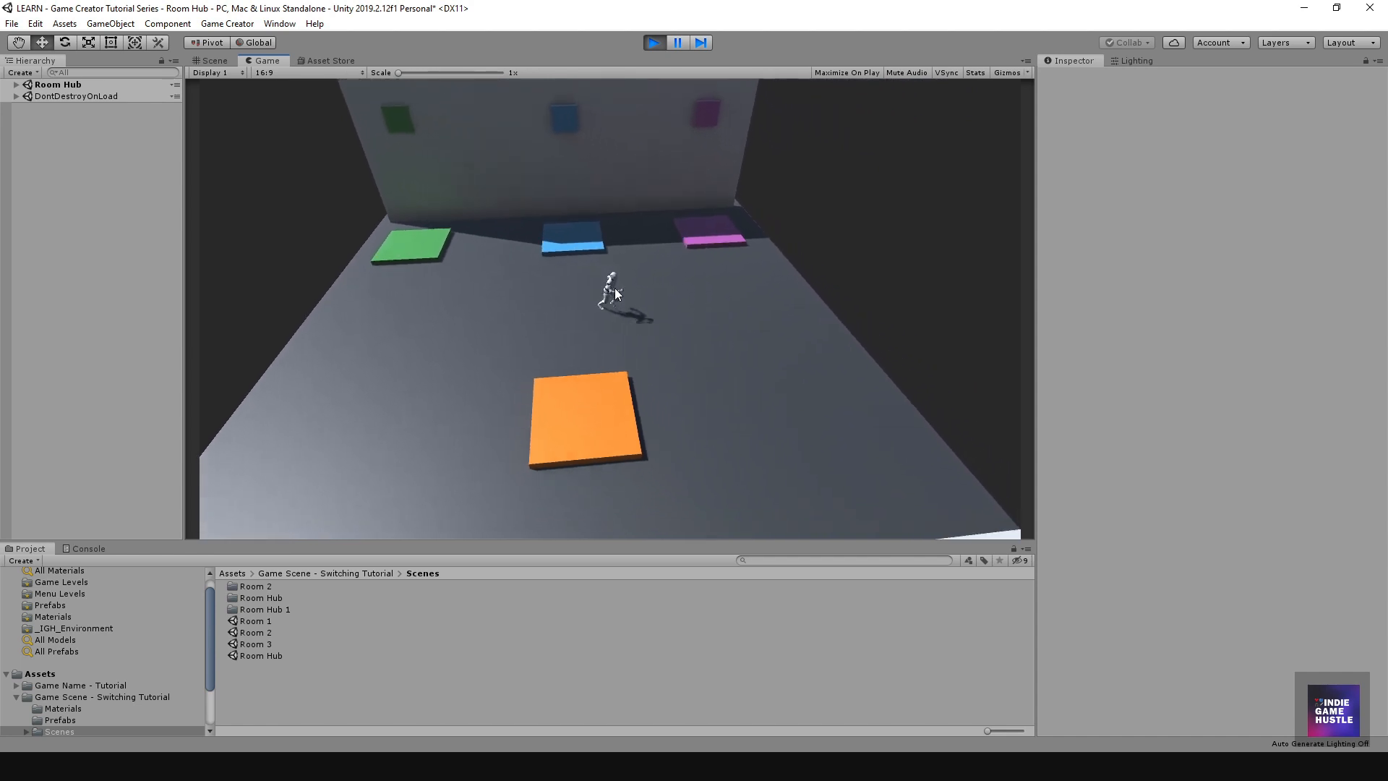
key(a)
key(a)
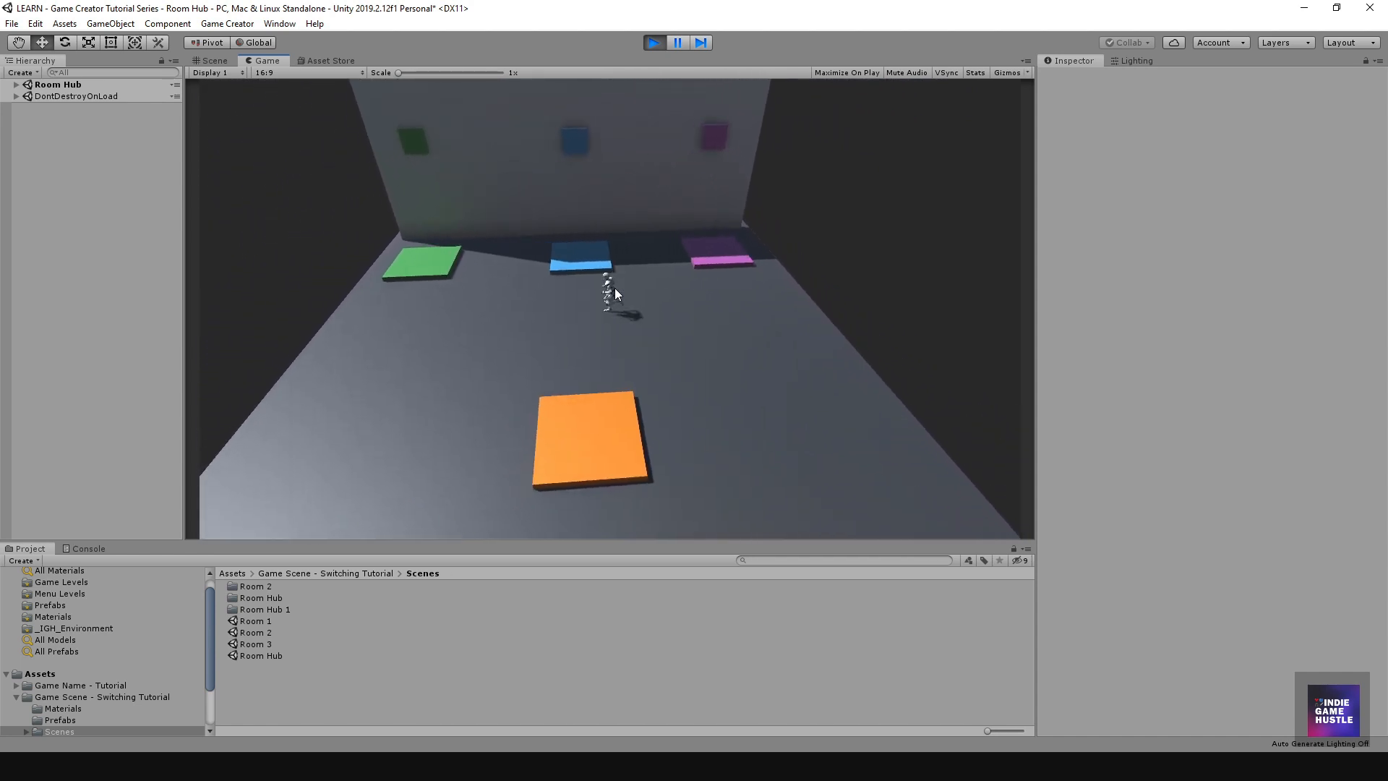
key(d)
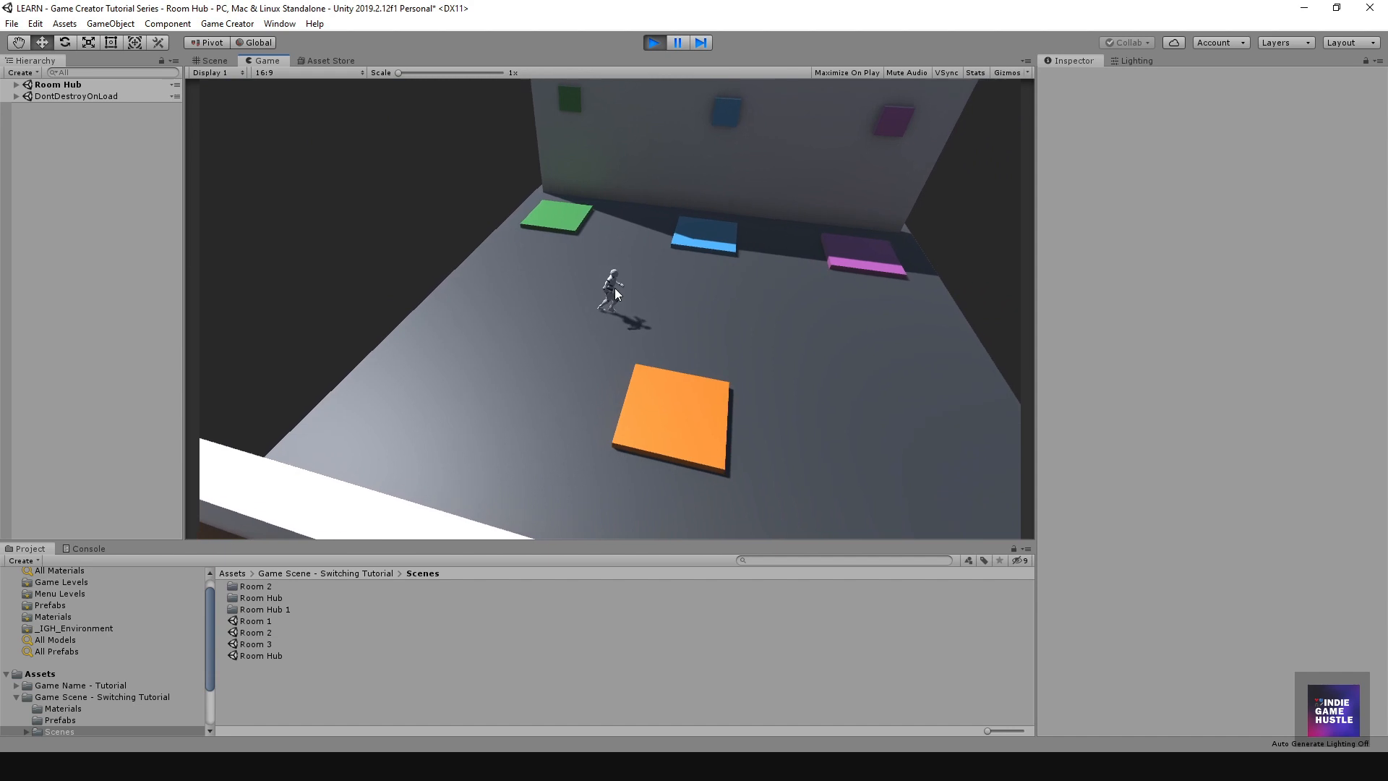
key(a)
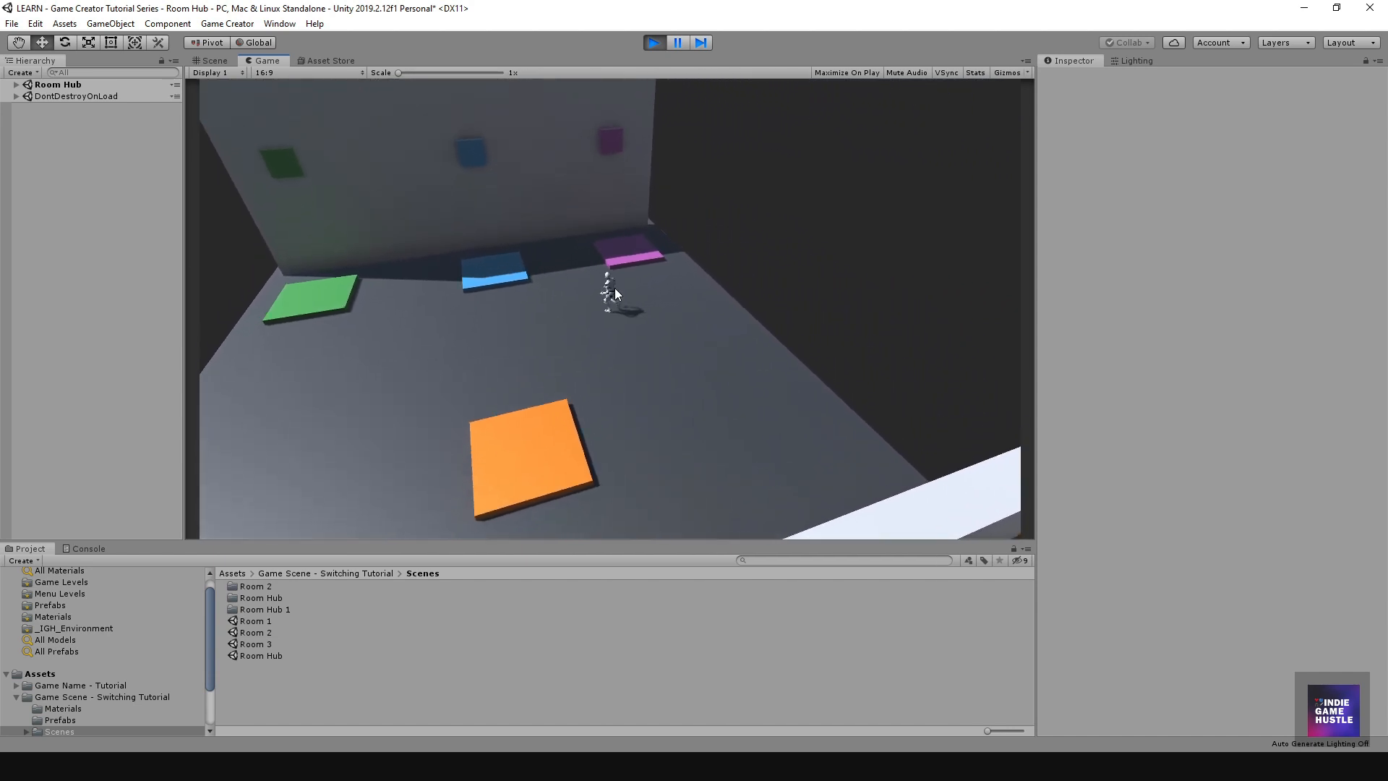
key(s)
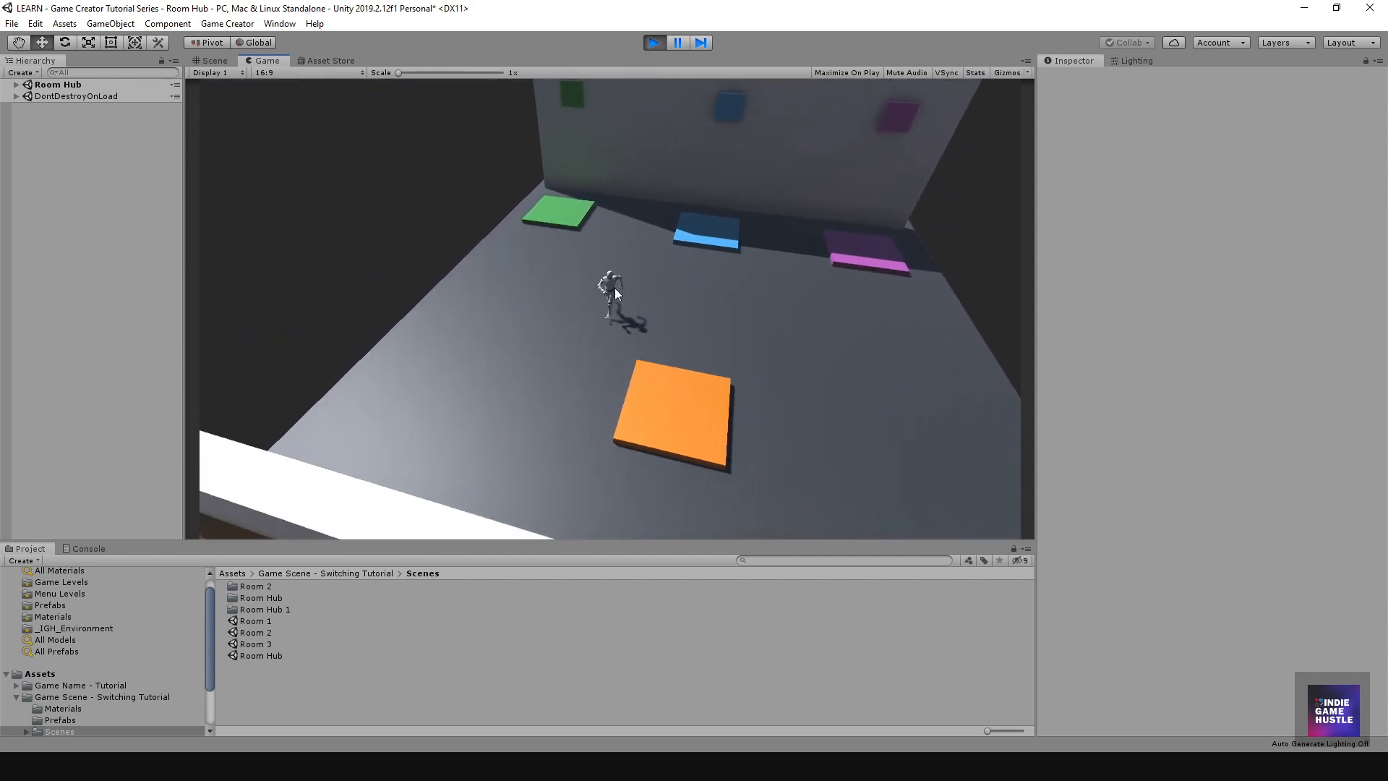
key(a)
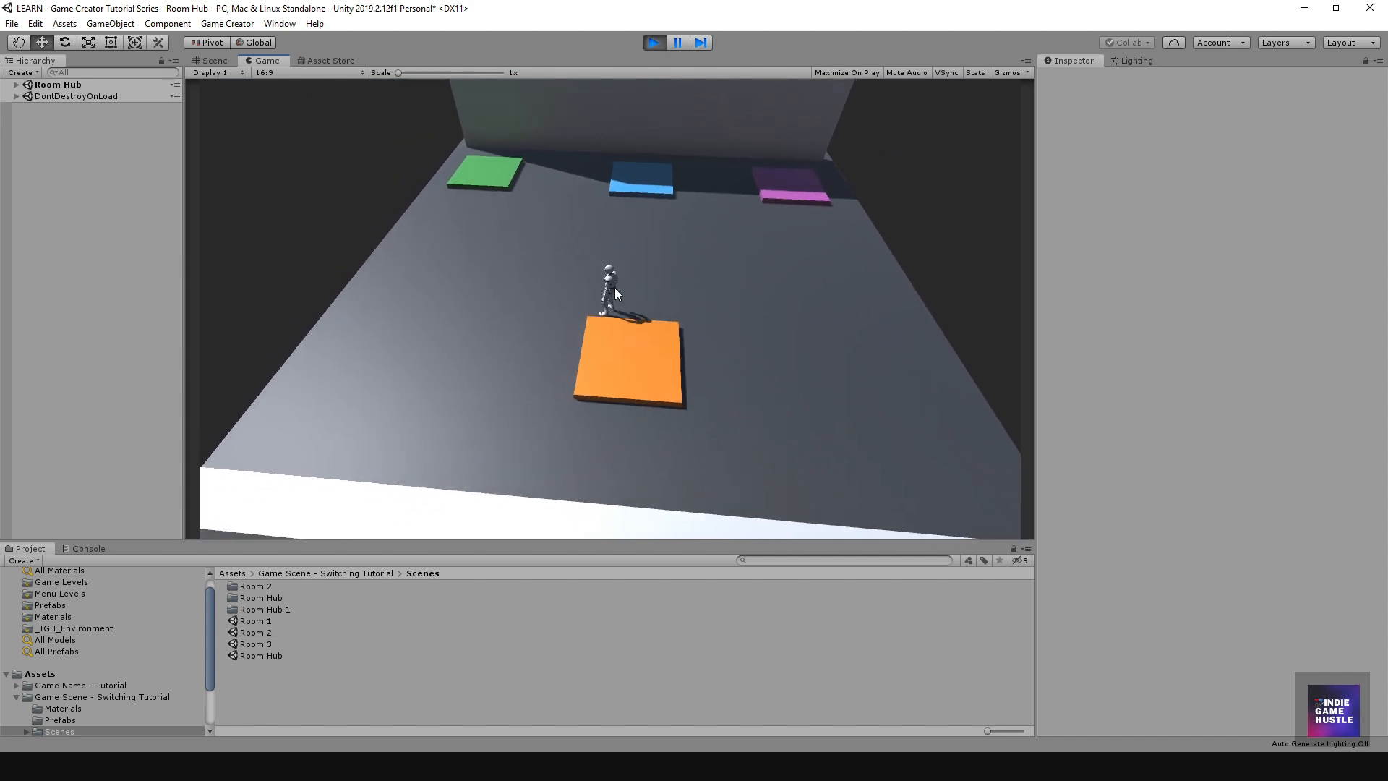
key(d)
key(w)
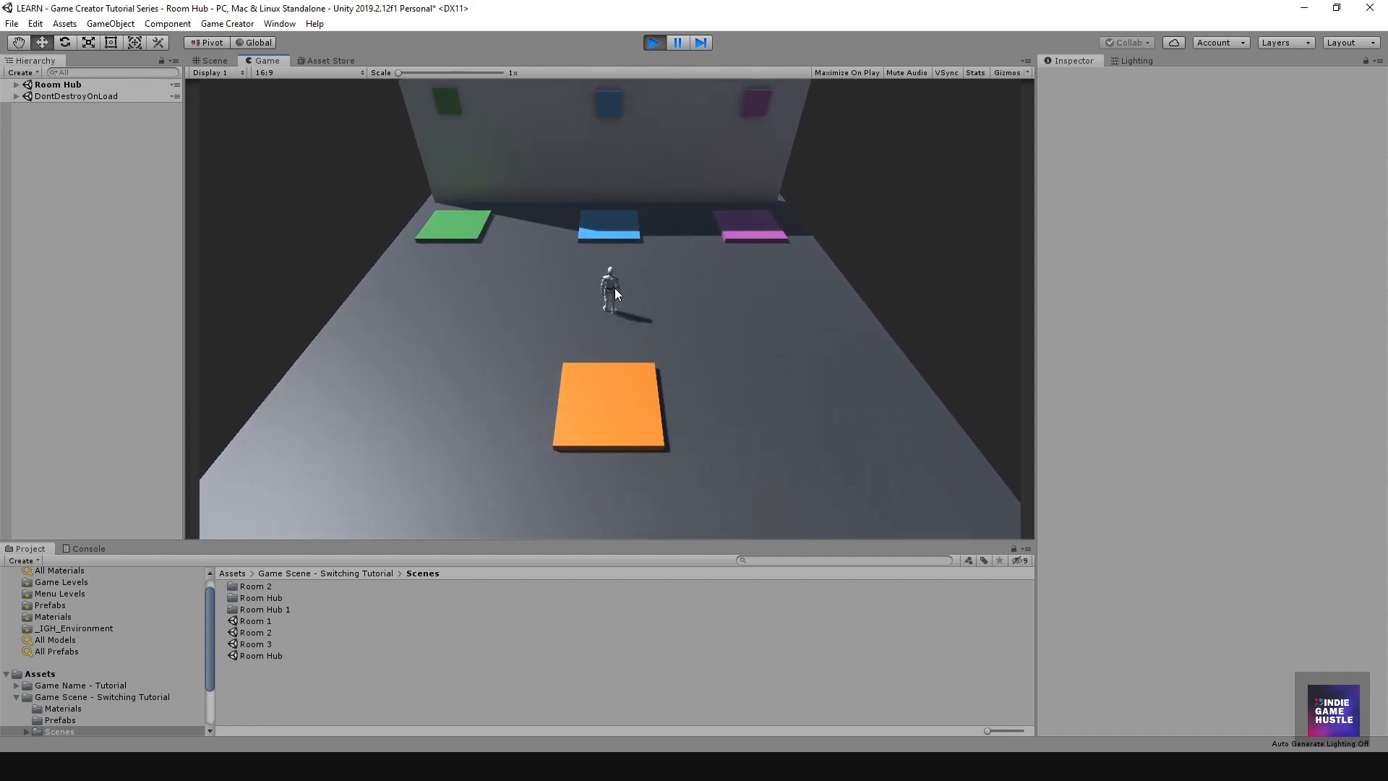
key(s)
key(s)
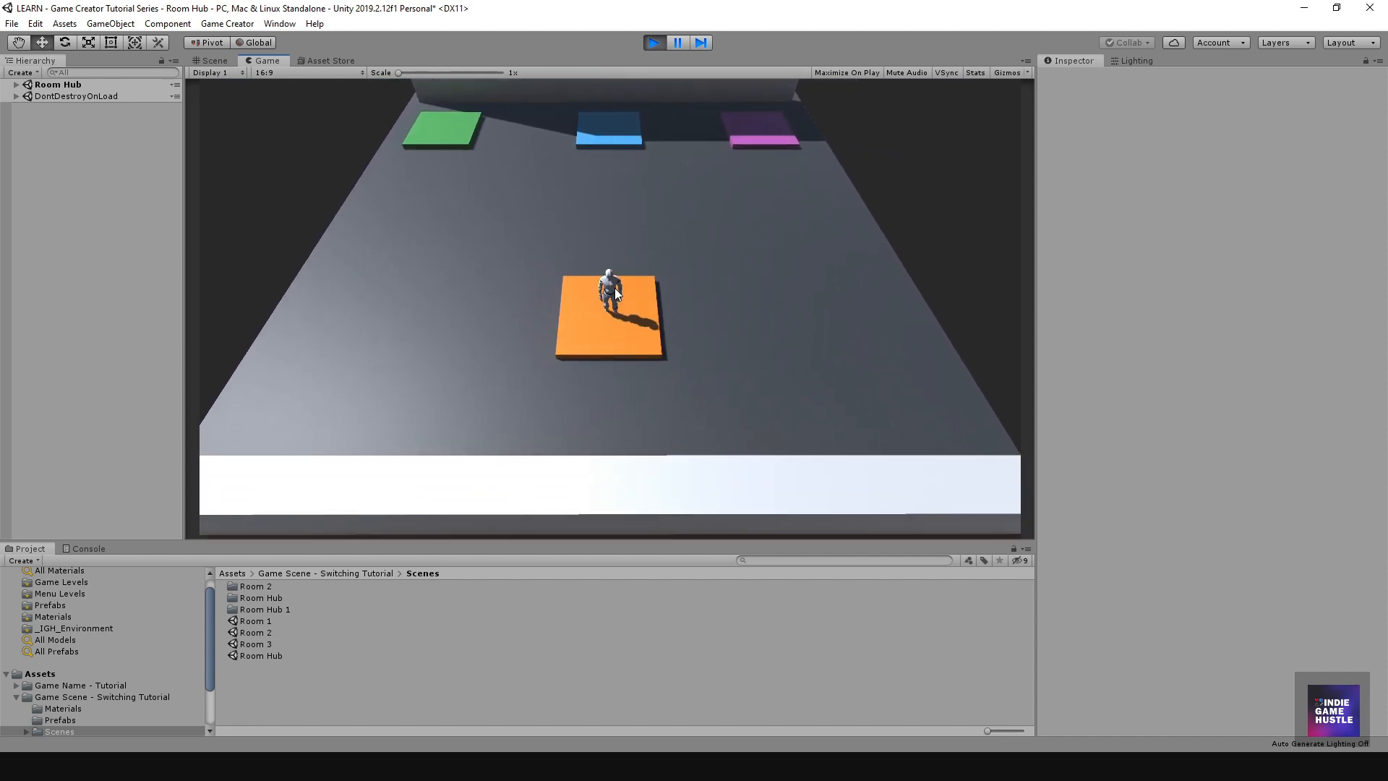